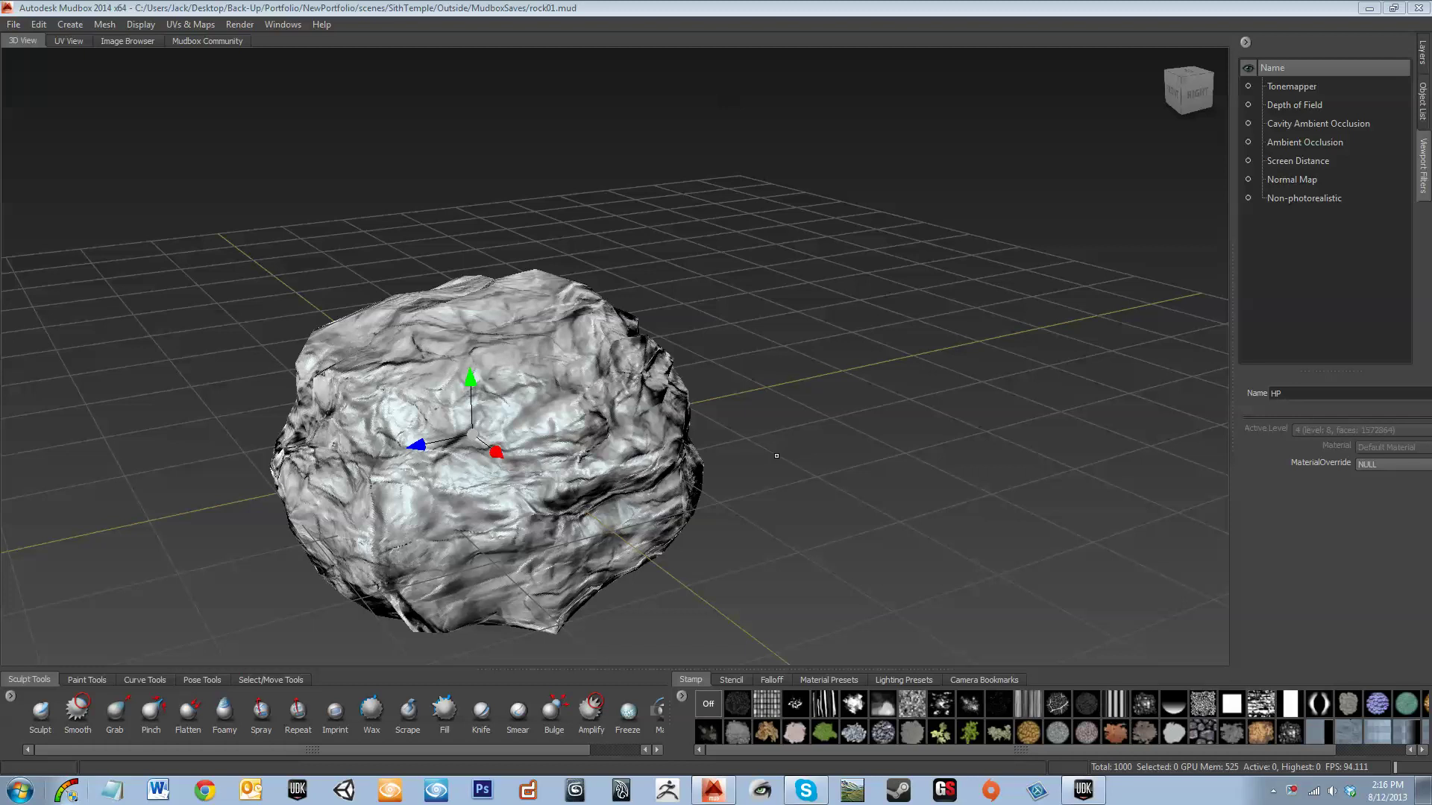
View the rock from a new angle and display its layers
{"action": "middle_click_drag", "start_coordinate": [451, 419], "coordinate": [557, 349], "text": "alt"}
{"action": "left_click_drag", "start_coordinate": [300, 351], "coordinate": [438, 387], "text": "alt"}
{"action": "right_click_drag", "start_coordinate": [438, 387], "coordinate": [469, 419], "text": "alt"}
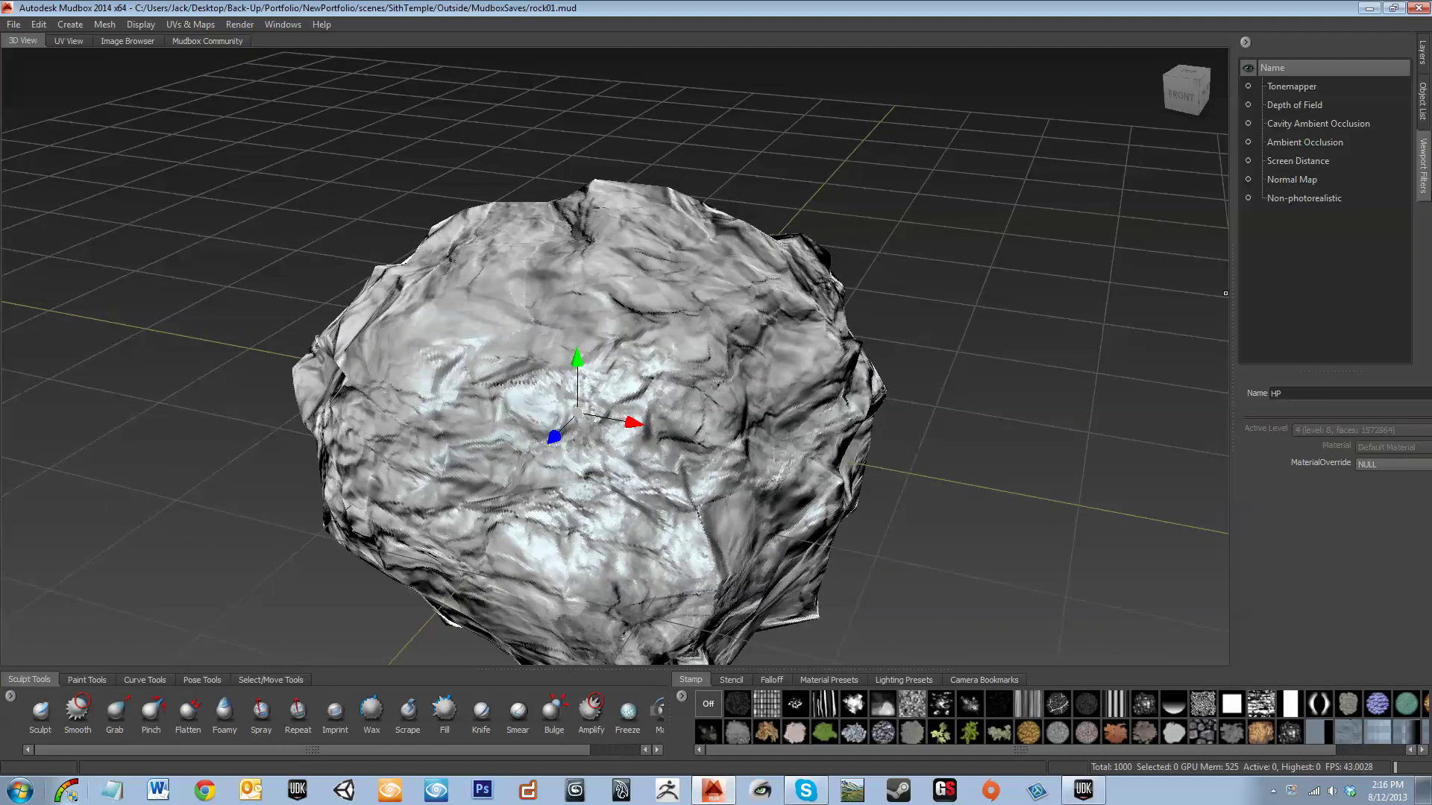
{"action": "left_click", "coordinate": [1422, 52]}
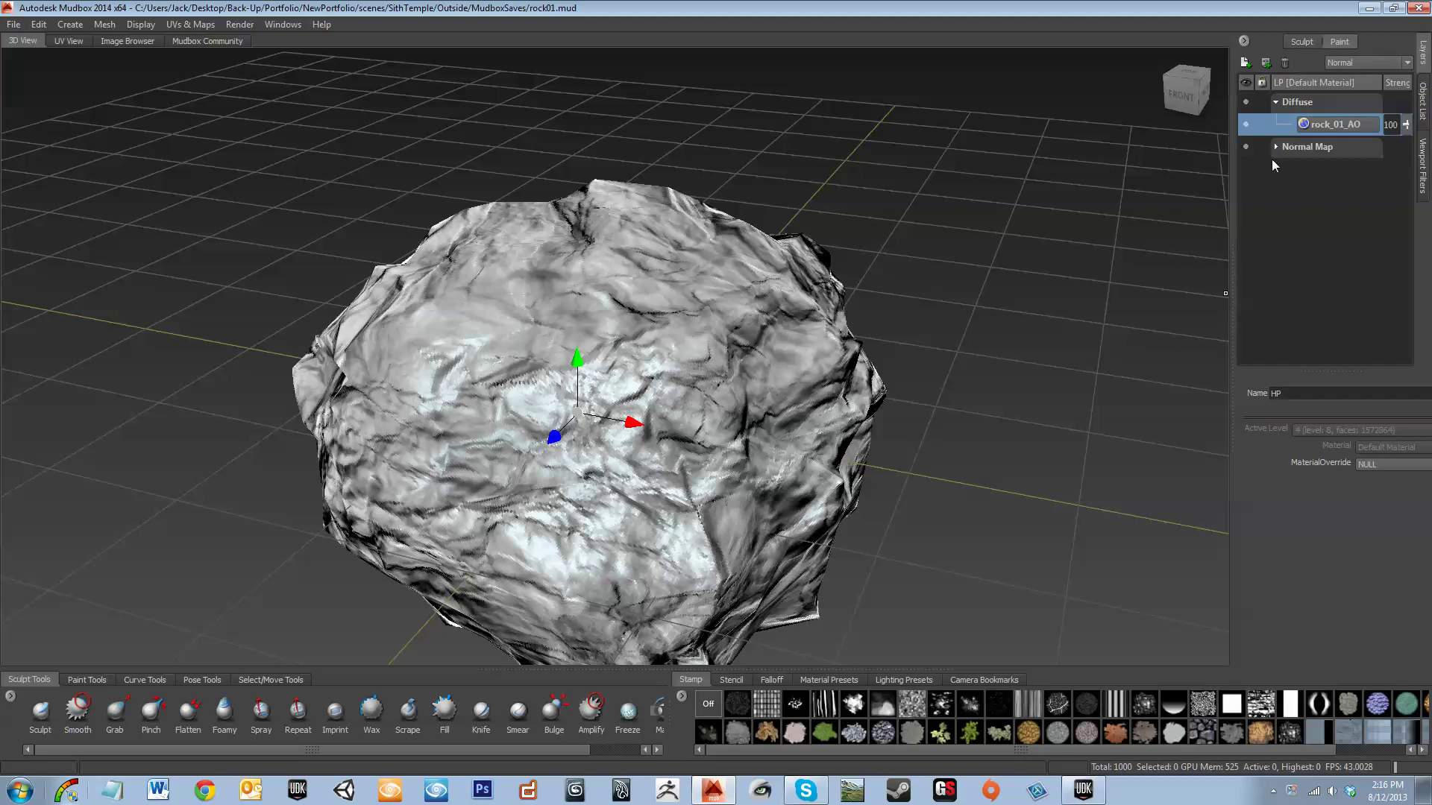
Move the rock slightly along the ground, and undo the move
{"action": "left_click_drag", "start_coordinate": [632, 422], "coordinate": [668, 445]}
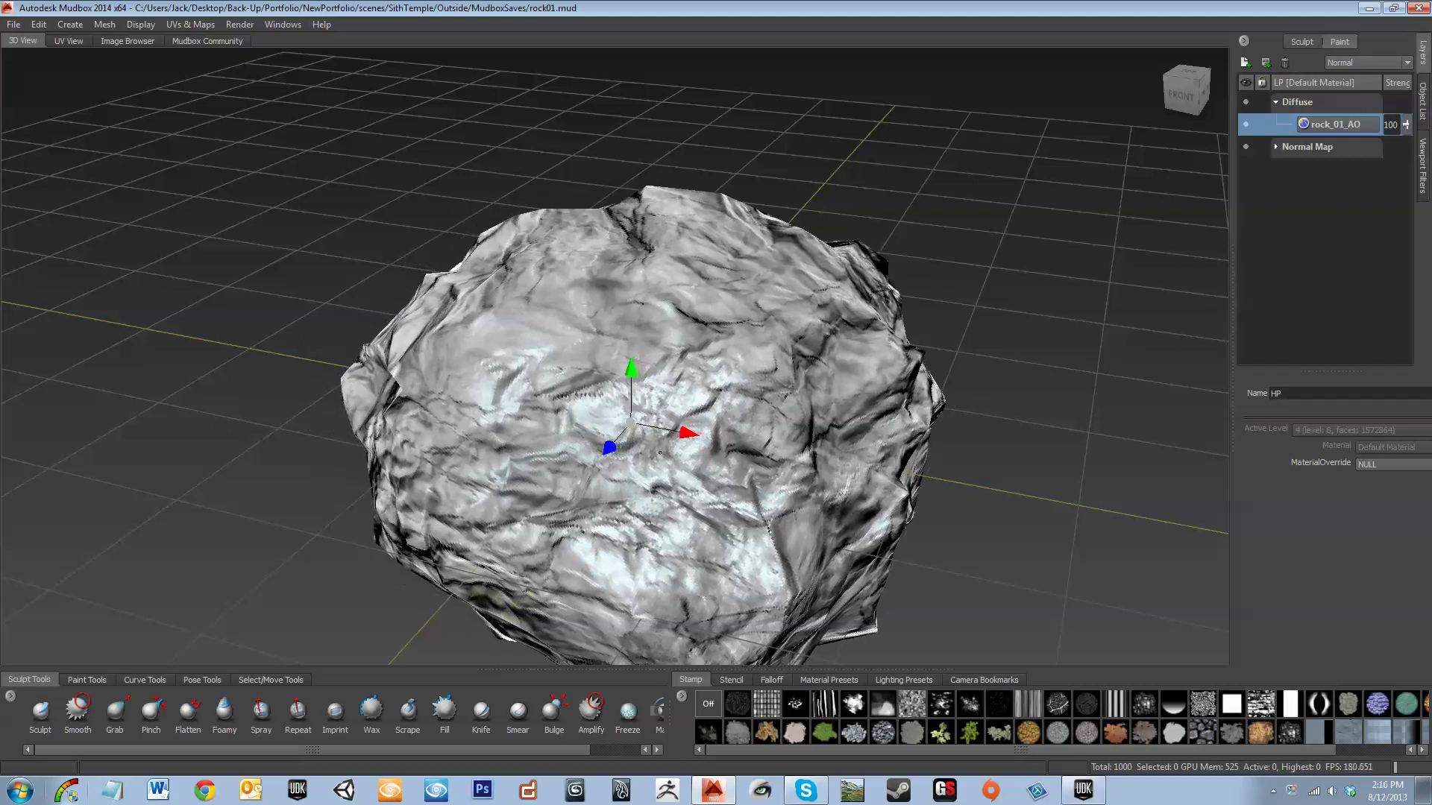
{"action": "key", "text": "ctrl+z"}
{"action": "middle_click_drag", "start_coordinate": [841, 588], "coordinate": [806, 491], "text": "alt"}
{"action": "right_click_drag", "start_coordinate": [806, 492], "coordinate": [778, 464], "text": "alt"}
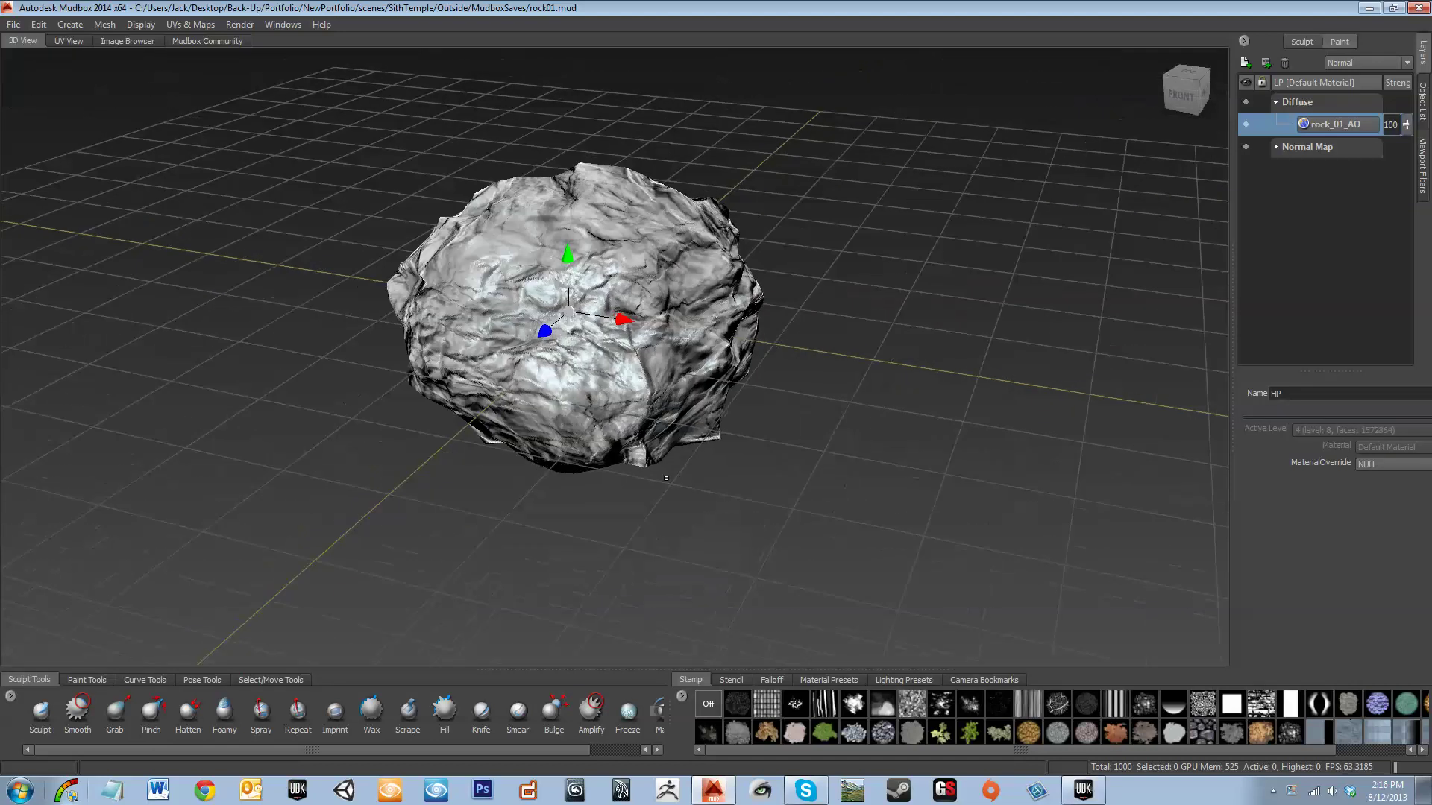
Examine the rock's baked surface detail and seams from all sides, both close up and at a distance
{"action": "left_click", "coordinate": [270, 679]}
{"action": "left_click_drag", "start_coordinate": [411, 494], "coordinate": [918, 447], "text": "alt"}
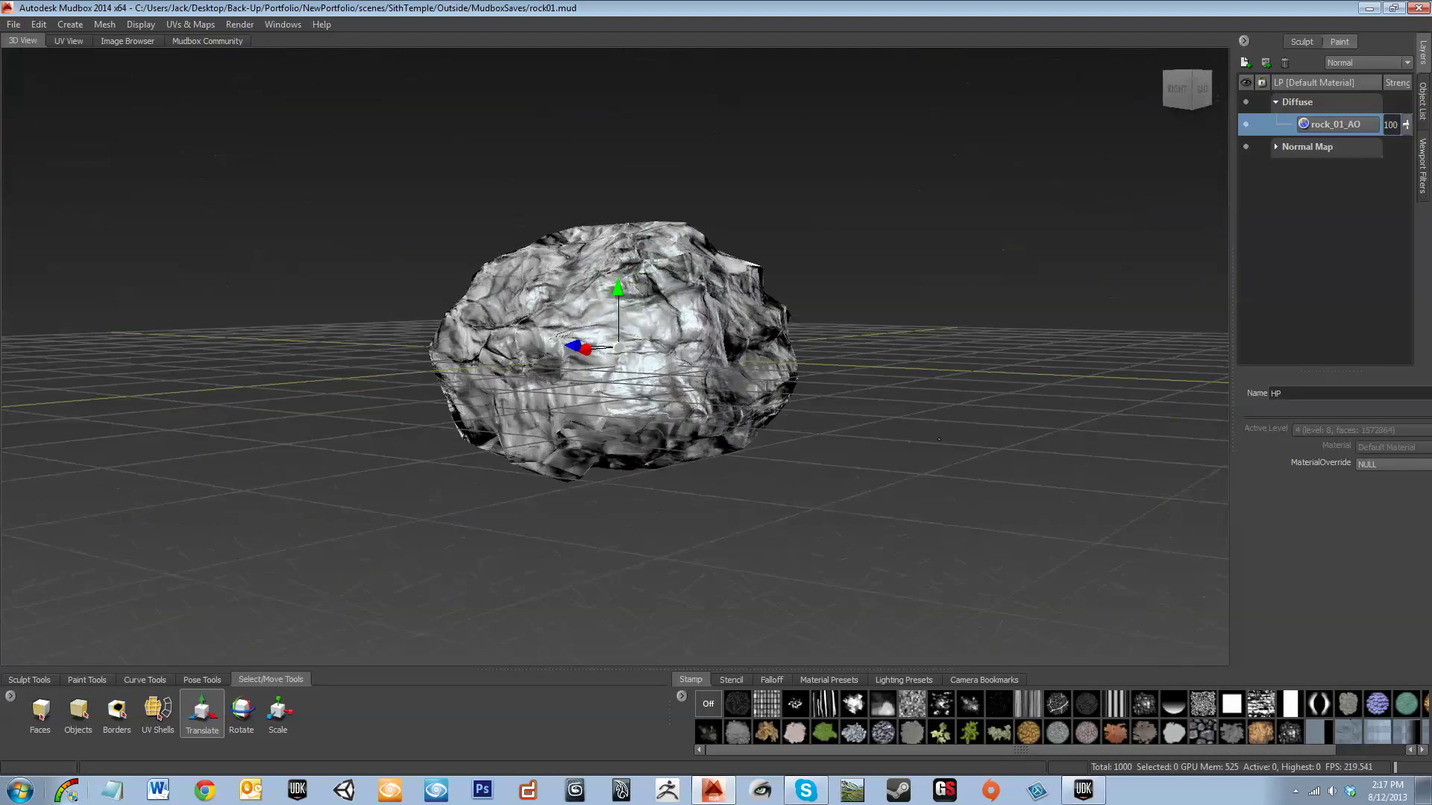
{"action": "left_click_drag", "start_coordinate": [1074, 438], "coordinate": [1192, 342], "text": "alt"}
{"action": "mouse_move", "coordinate": [531, 365]}
{"action": "left_mouse_down", "text": "alt"}
{"action": "mouse_move", "coordinate": [634, 425]}
{"action": "mouse_move", "coordinate": [642, 463]}
{"action": "mouse_move", "coordinate": [345, 238]}
{"action": "left_mouse_up", "text": "alt"}
{"action": "scroll", "coordinate": [642, 464], "scroll_direction": "up", "scroll_amount": 6}
{"action": "left_click_drag", "start_coordinate": [251, 244], "coordinate": [564, 348], "text": "alt"}
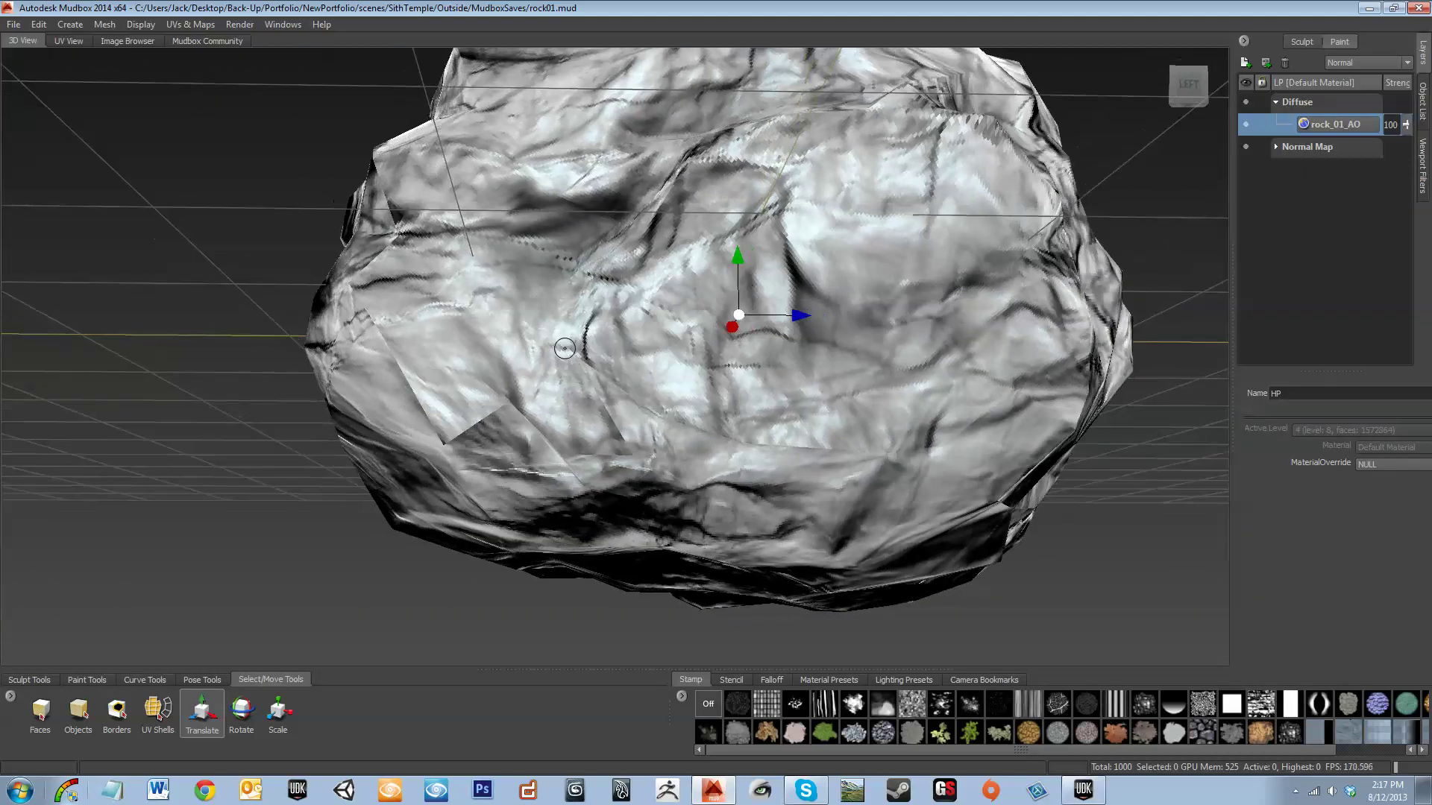
{"action": "left_click_drag", "start_coordinate": [416, 381], "coordinate": [708, 443], "text": "alt"}
{"action": "right_click_drag", "start_coordinate": [708, 443], "coordinate": [455, 407], "text": "alt"}
{"action": "middle_click_drag", "start_coordinate": [455, 406], "coordinate": [433, 459], "text": "alt"}
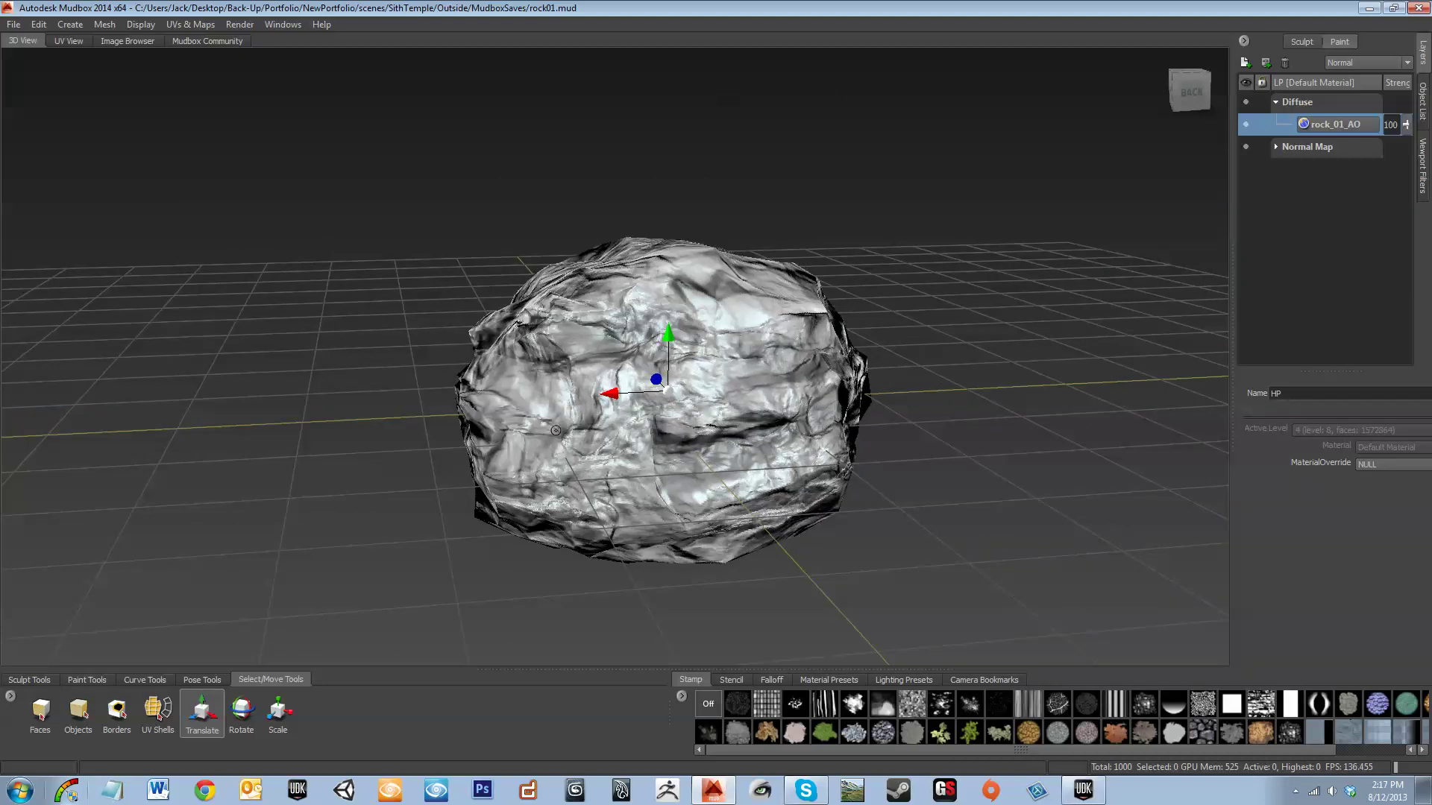
Switch to Photoshop and open the ambient occlusion texture rock_01_AO from the Textures folder
{"action": "left_click", "coordinate": [482, 792]}
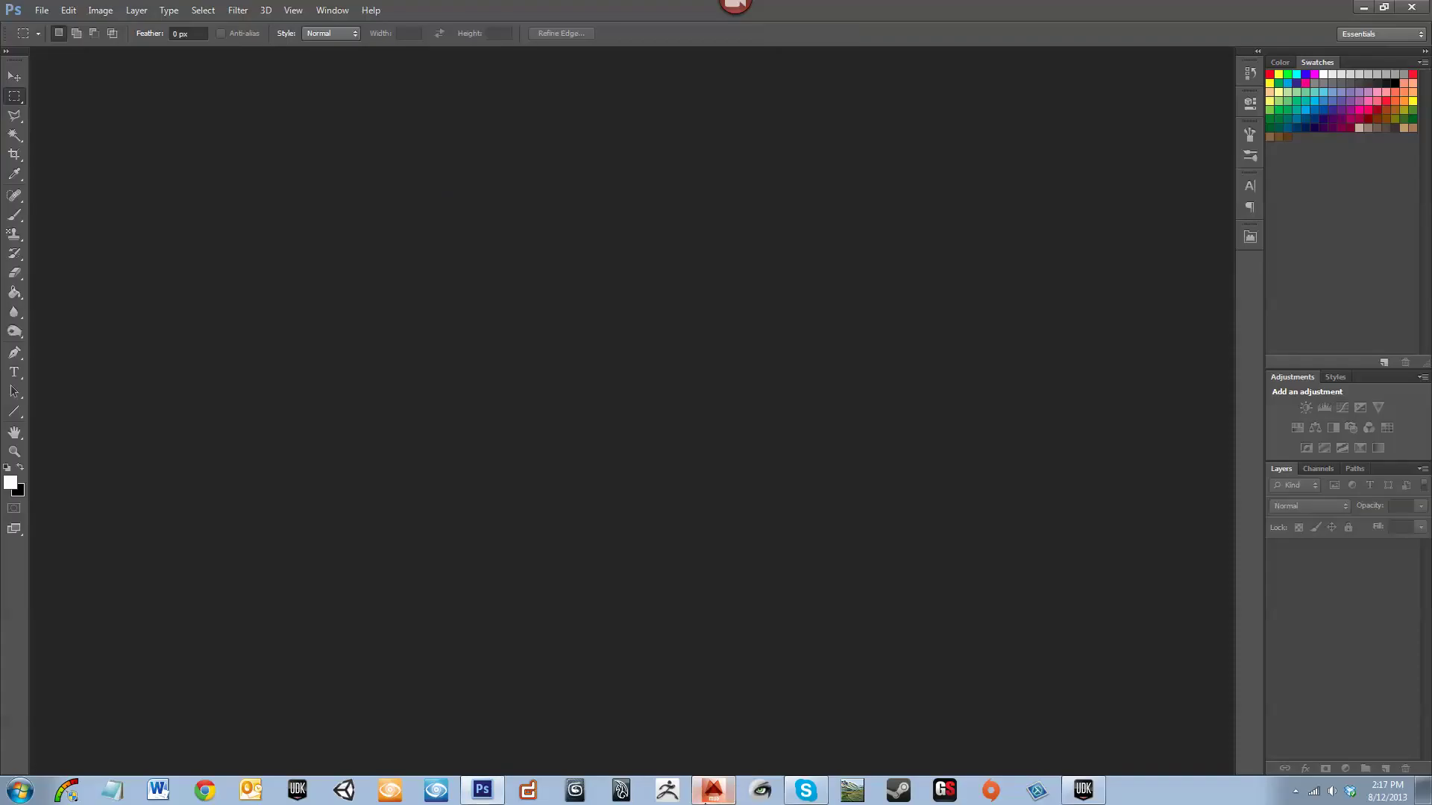
{"action": "left_click", "coordinate": [705, 797]}
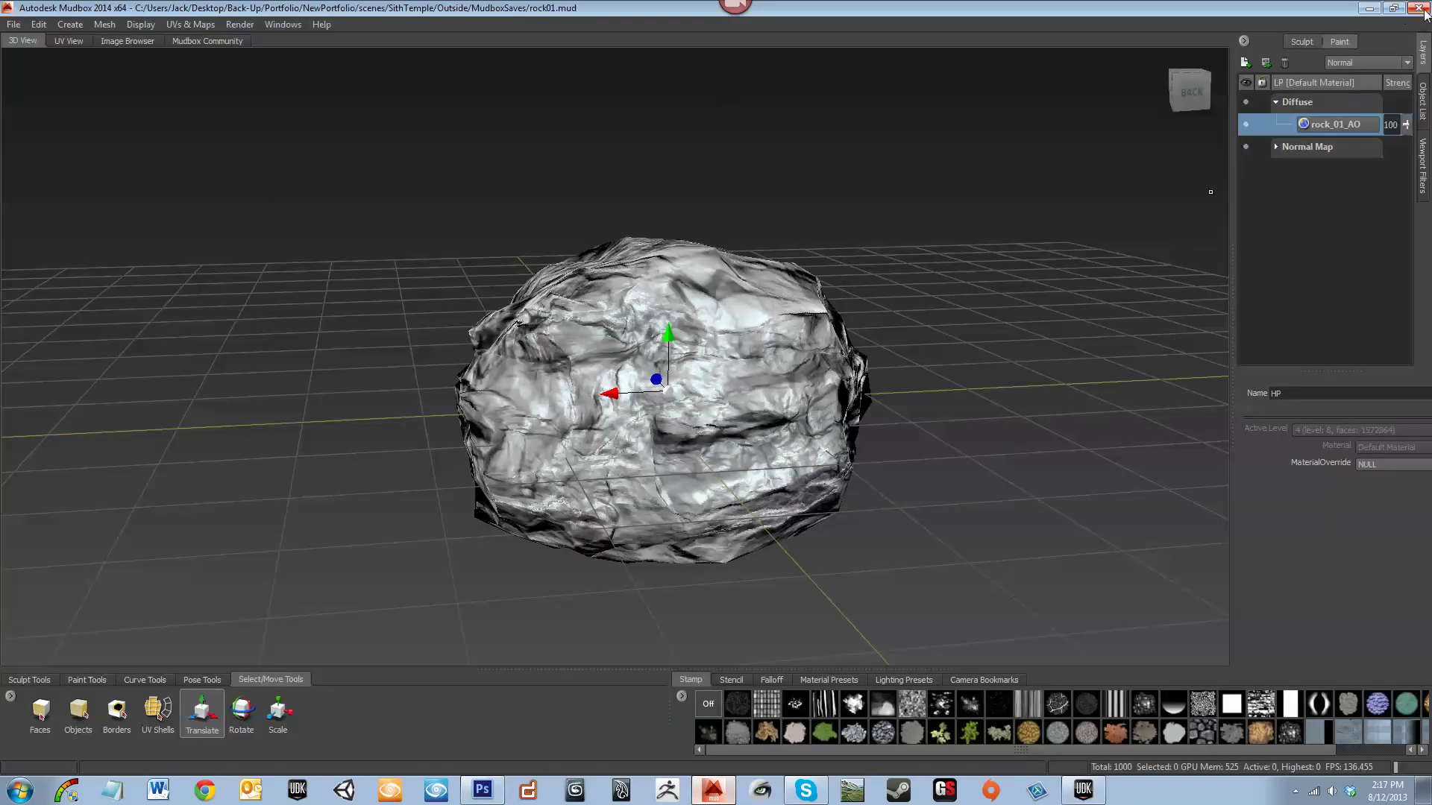
{"action": "left_click", "coordinate": [1369, 8]}
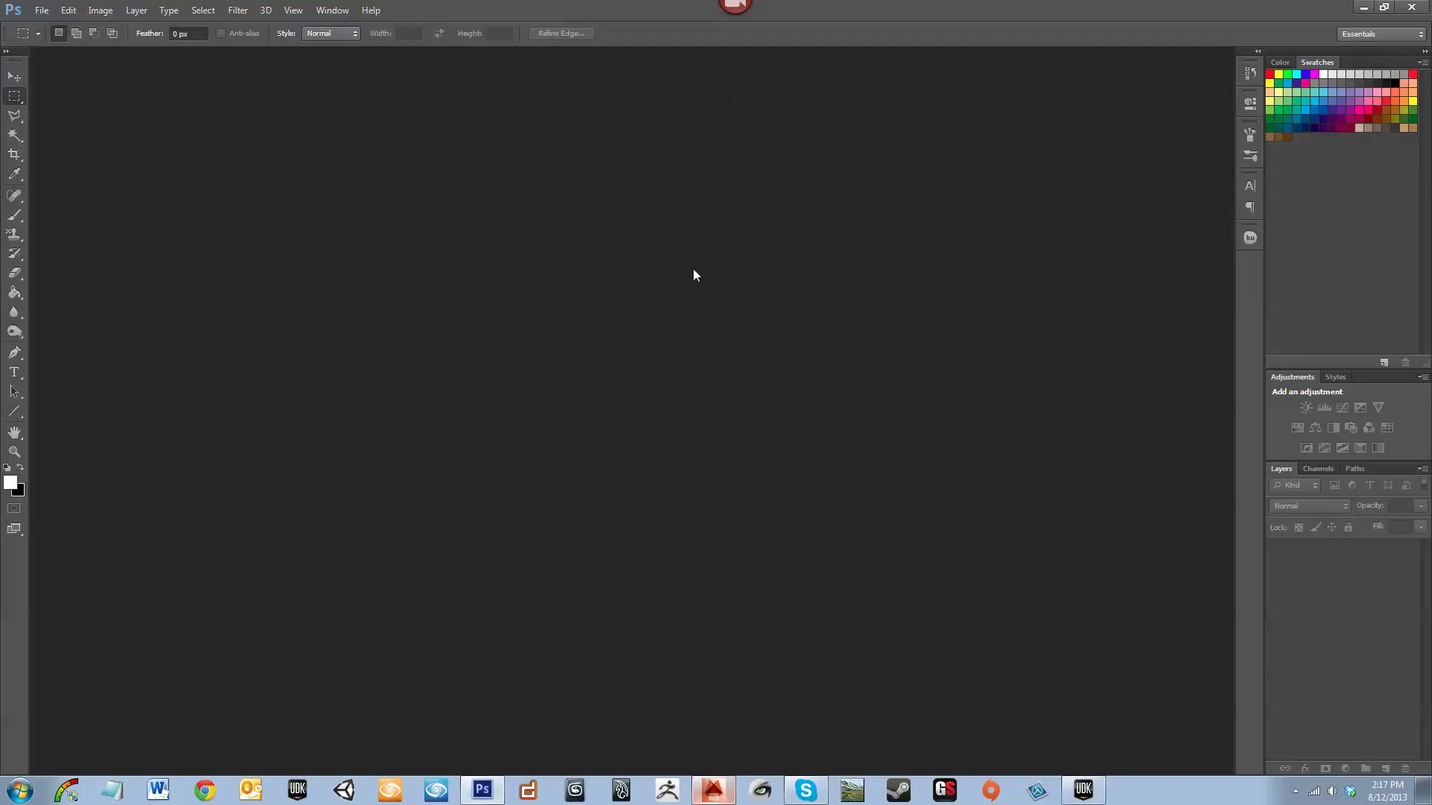
{"action": "left_click", "coordinate": [48, 10]}
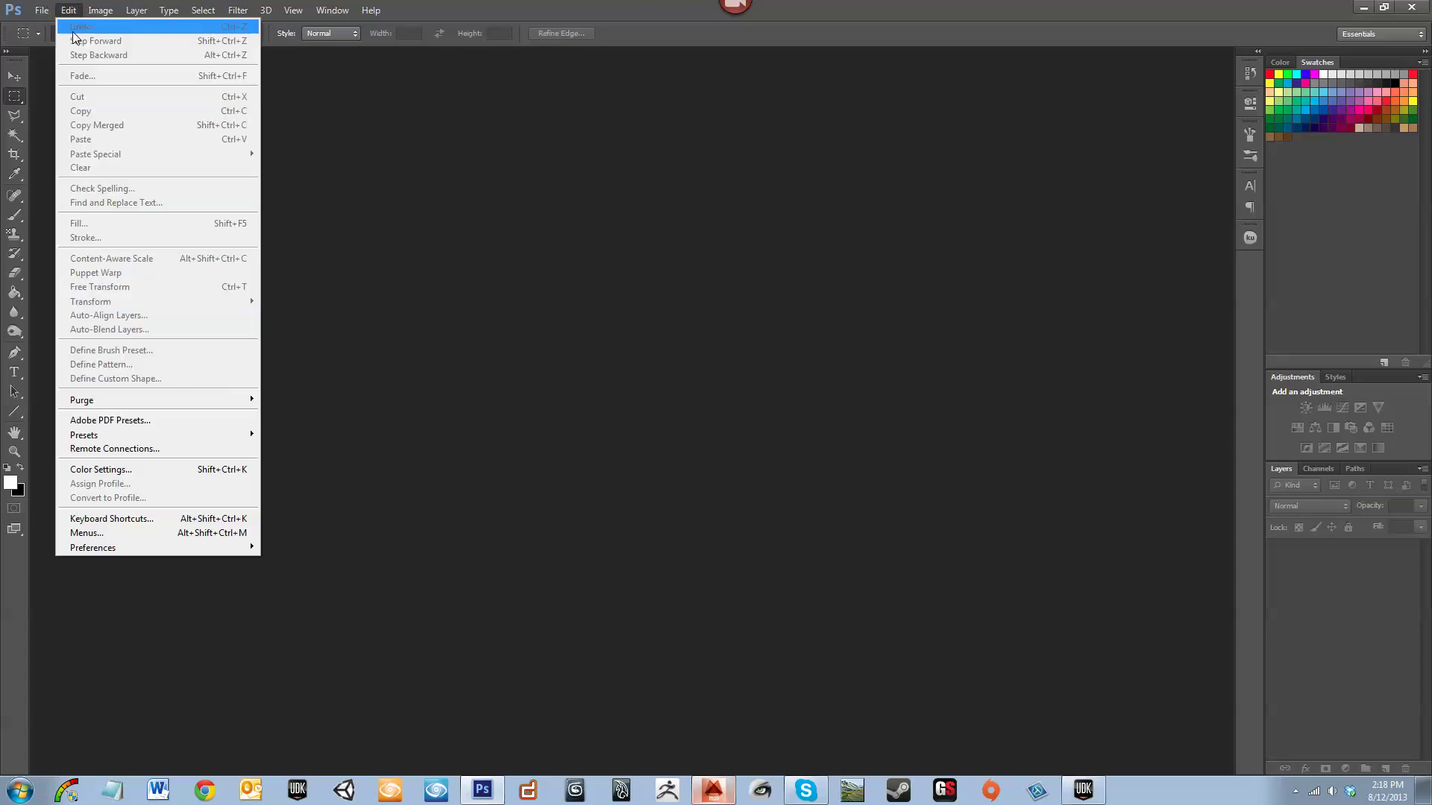
{"action": "left_click", "coordinate": [53, 35]}
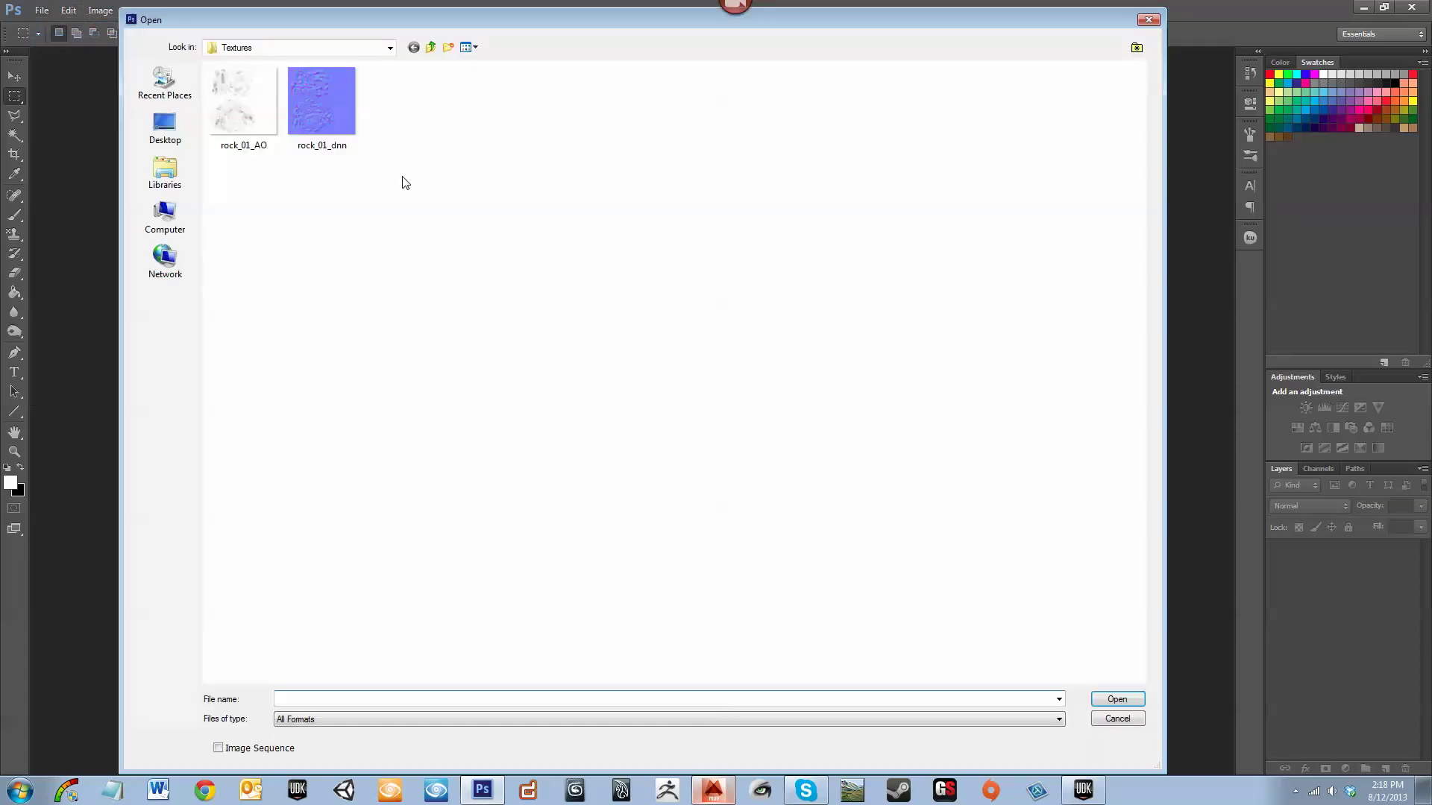
{"action": "left_click_drag", "start_coordinate": [438, 218], "coordinate": [260, 95]}
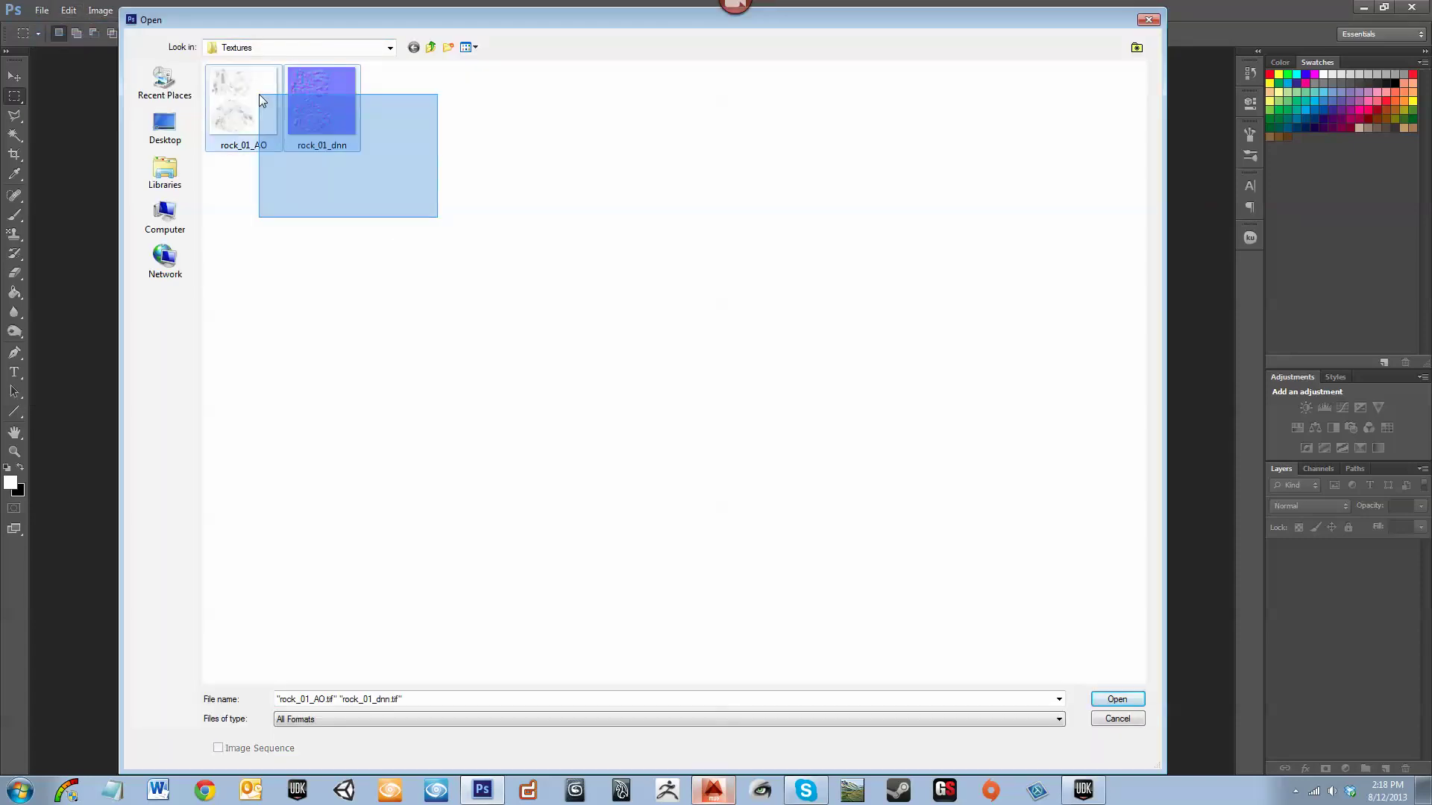
{"action": "left_click_drag", "start_coordinate": [413, 179], "coordinate": [240, 98]}
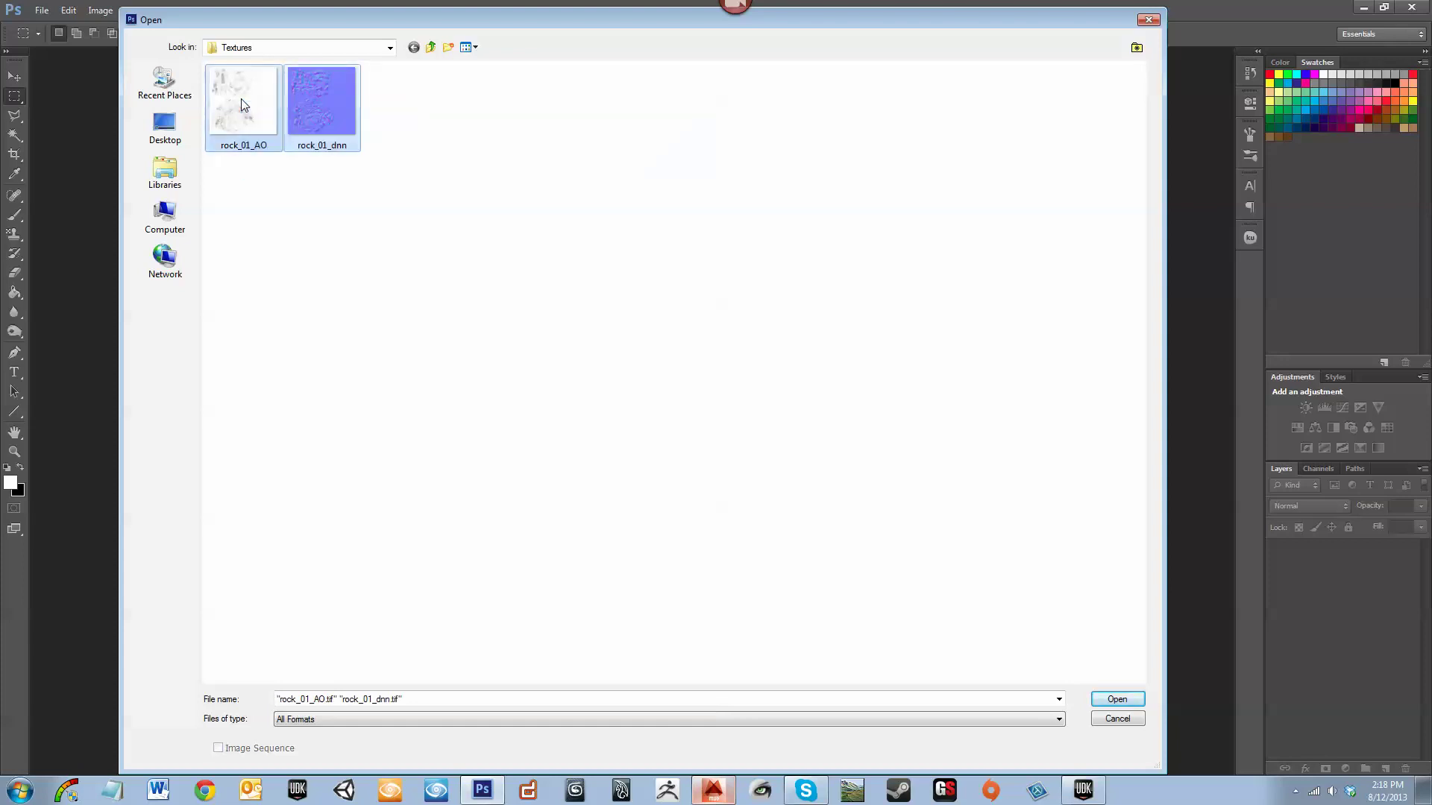
{"action": "left_click", "coordinate": [265, 246]}
{"action": "left_click", "coordinate": [222, 122]}
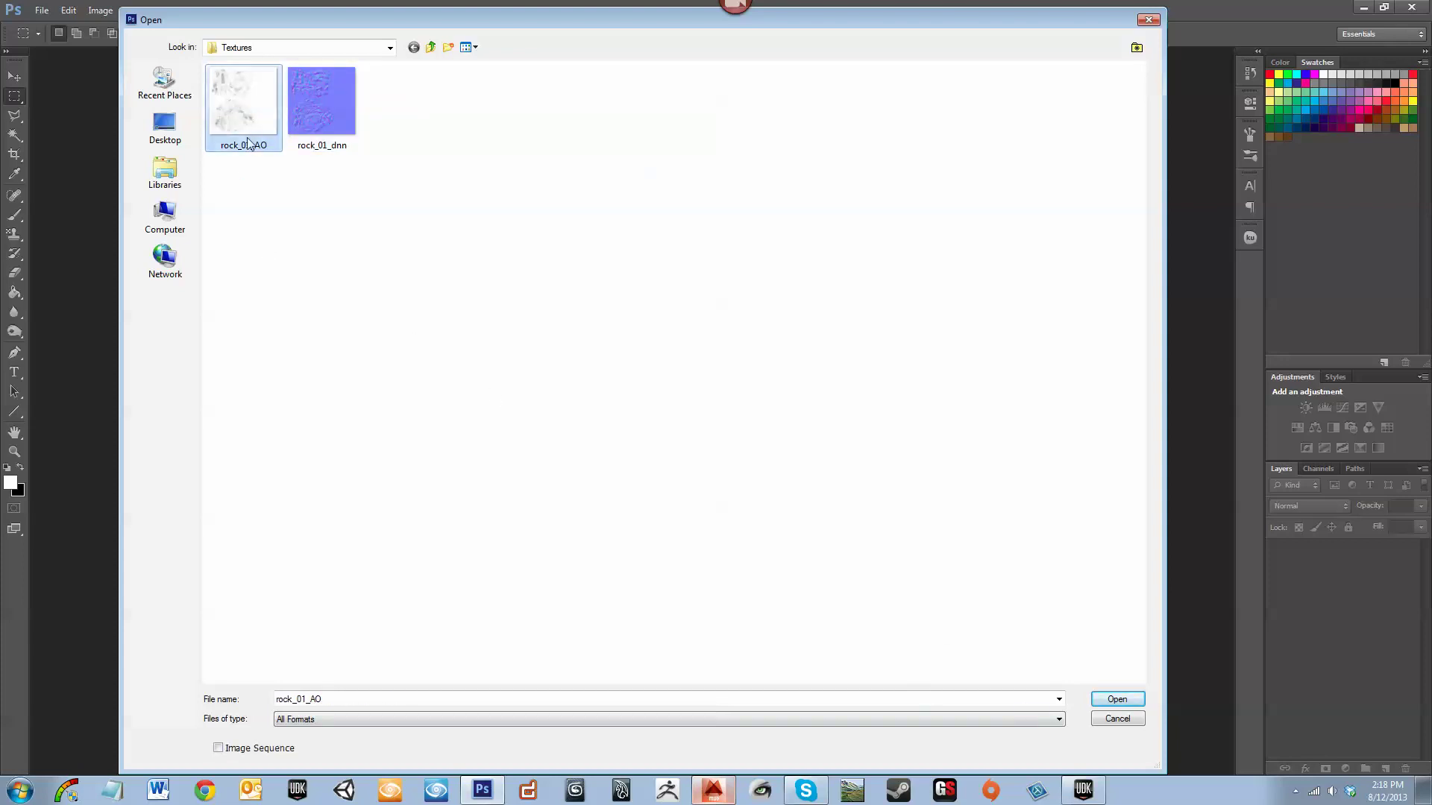
{"action": "left_click", "coordinate": [1116, 700]}
Open the rock texture rock_blocky_01_AN from the Alphas folder inside Outside > Photoshop
{"action": "left_click", "coordinate": [42, 10]}
{"action": "left_click", "coordinate": [61, 42]}
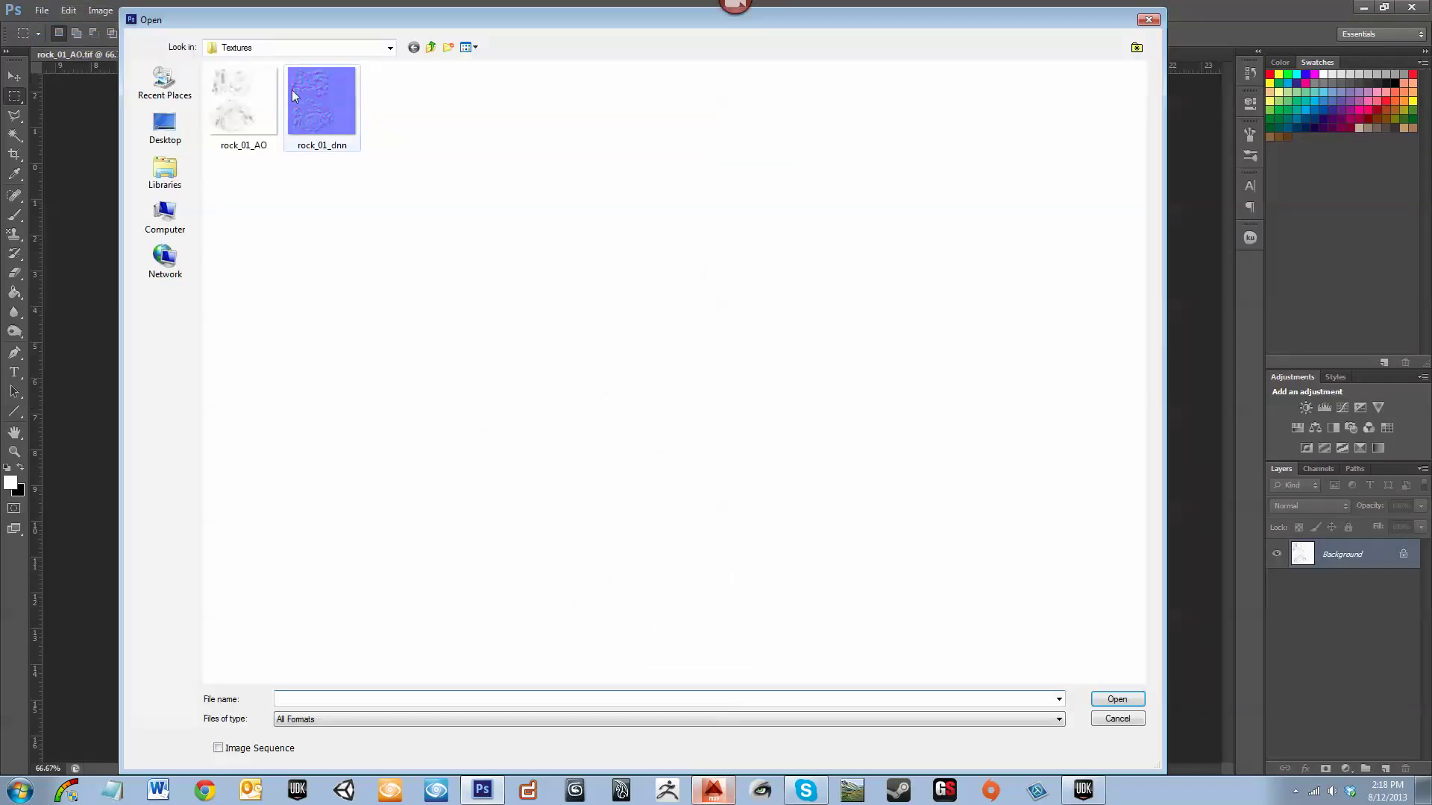
{"action": "left_click", "coordinate": [262, 48]}
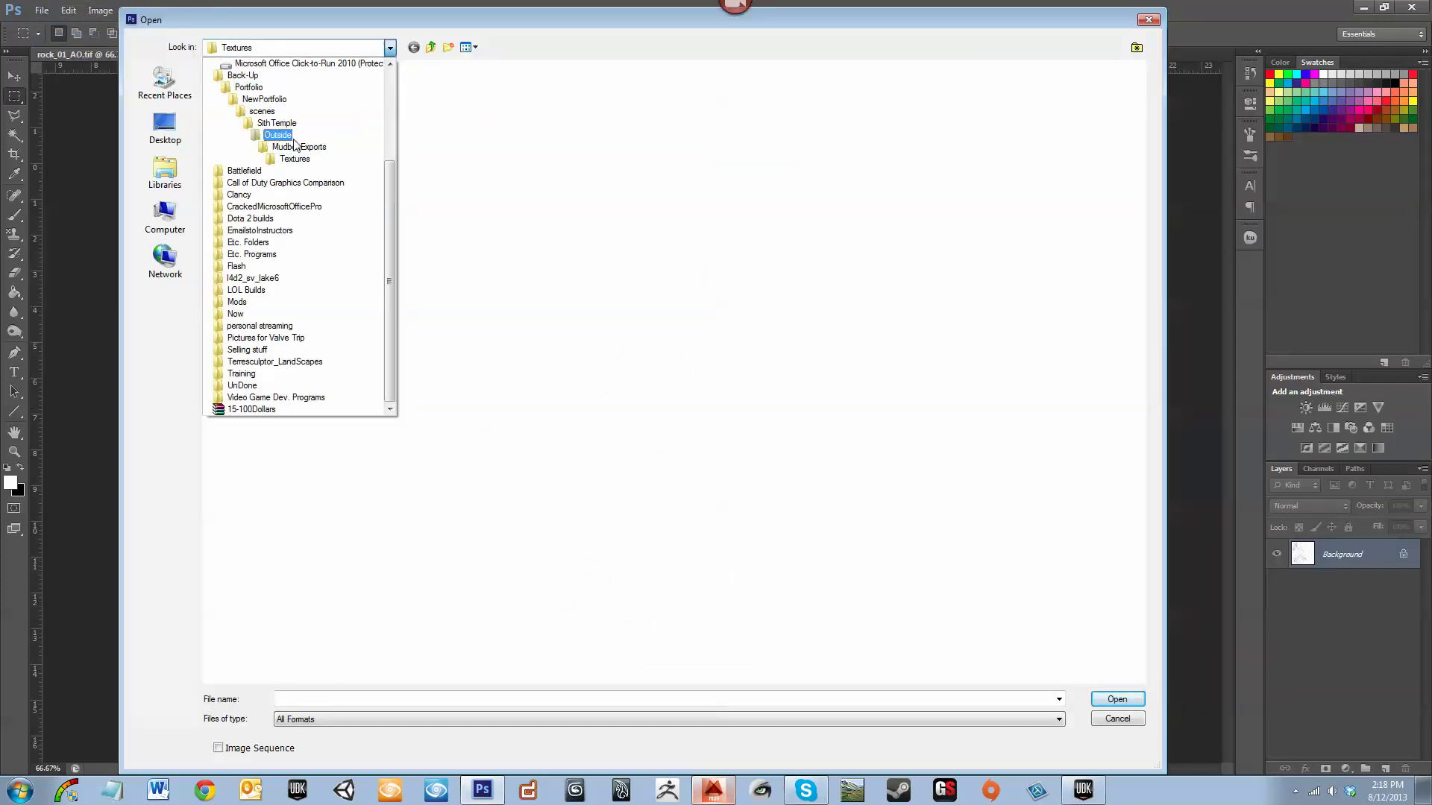
{"action": "left_click", "coordinate": [277, 135]}
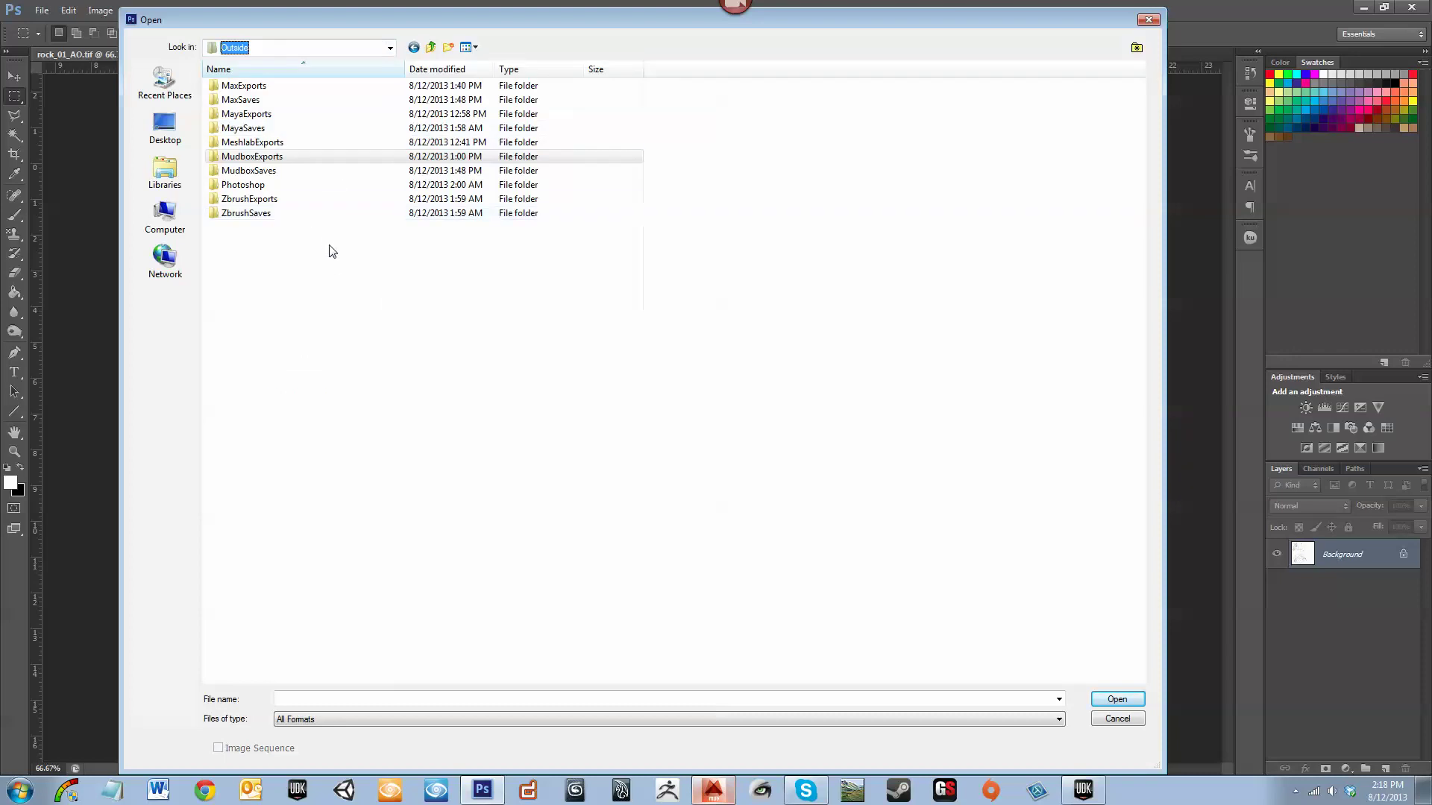
{"action": "double_click", "coordinate": [316, 185]}
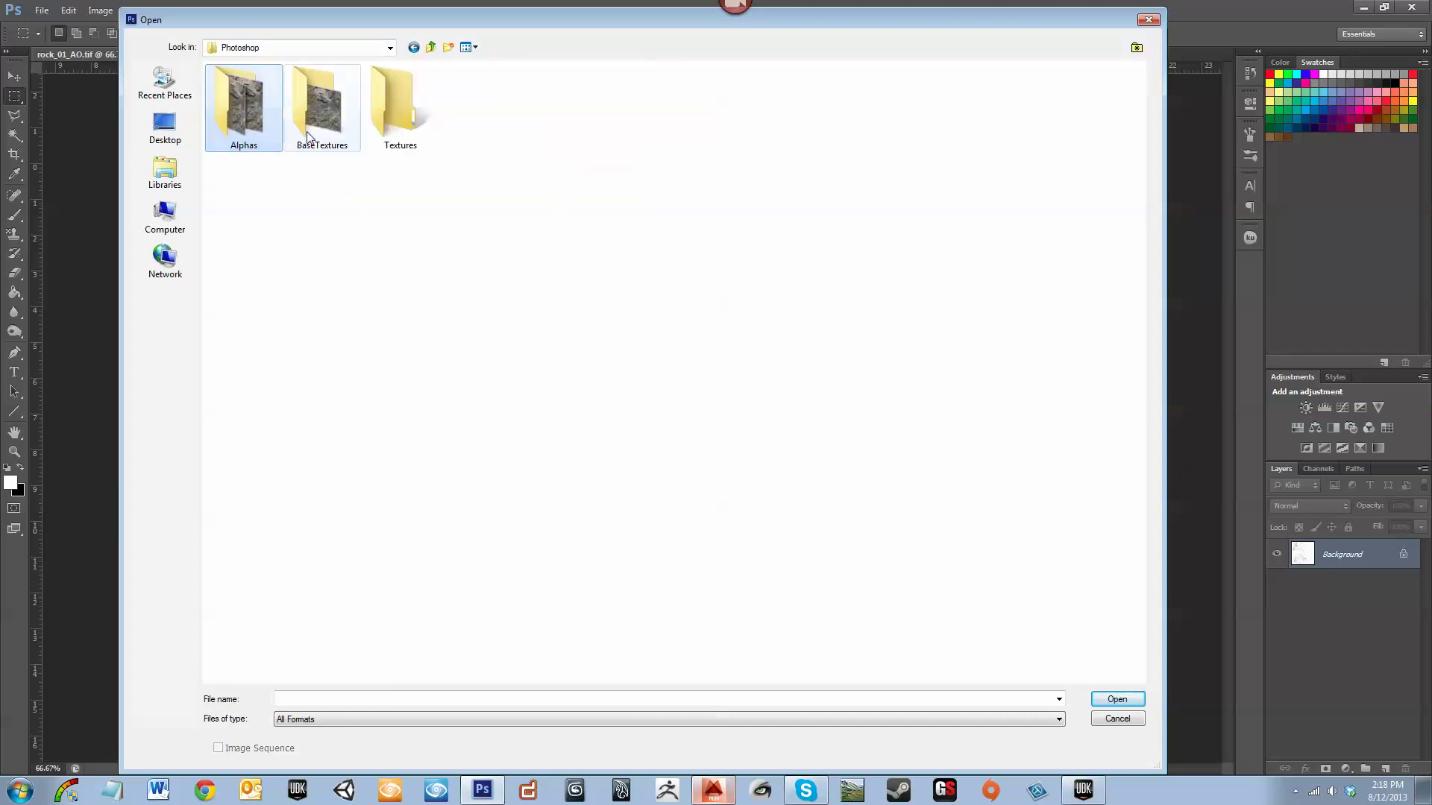
{"action": "double_click", "coordinate": [244, 108]}
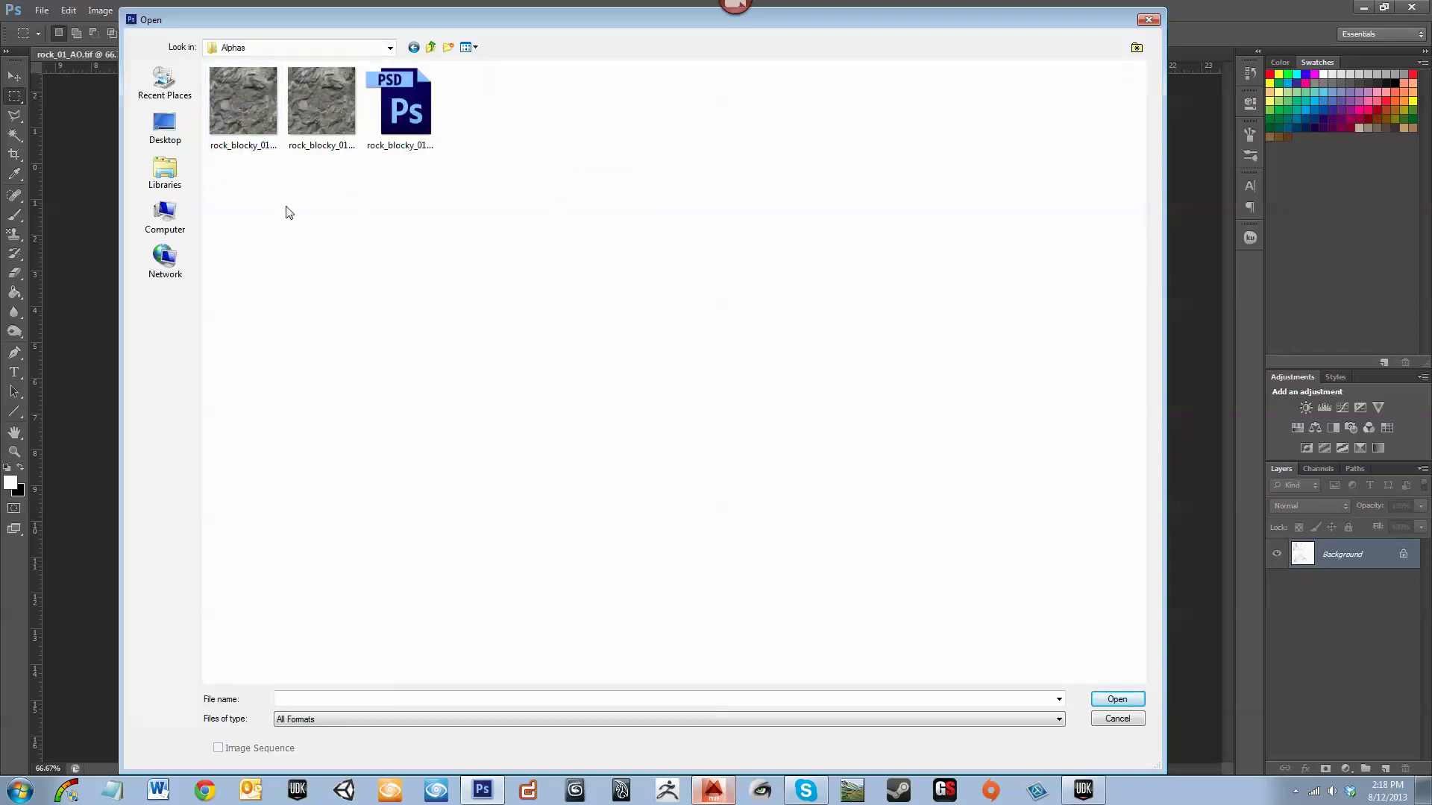
{"action": "left_click", "coordinate": [335, 126]}
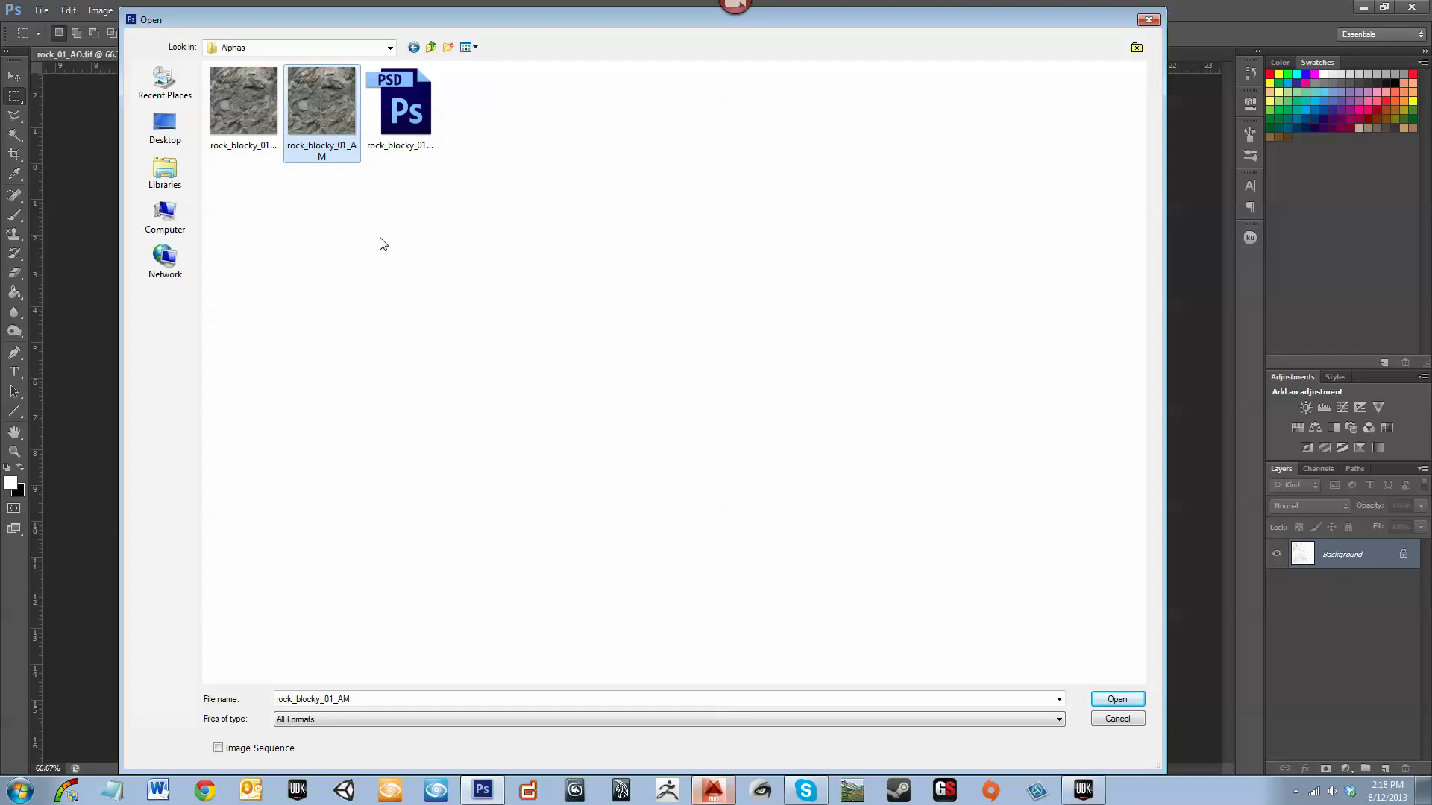
{"action": "left_click", "coordinate": [408, 141]}
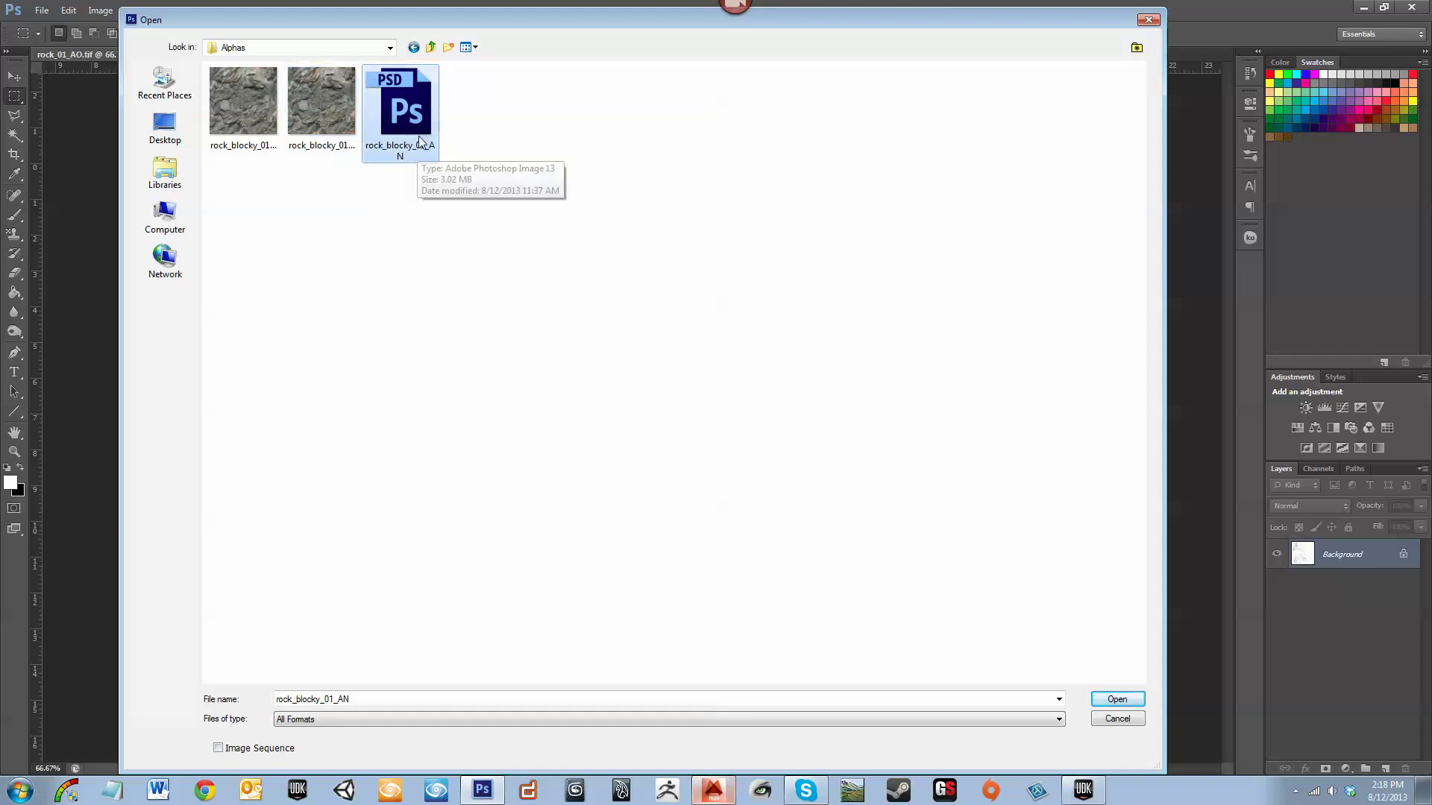
{"action": "left_click", "coordinate": [339, 122]}
{"action": "left_click", "coordinate": [418, 114]}
{"action": "double_click", "coordinate": [422, 110]}
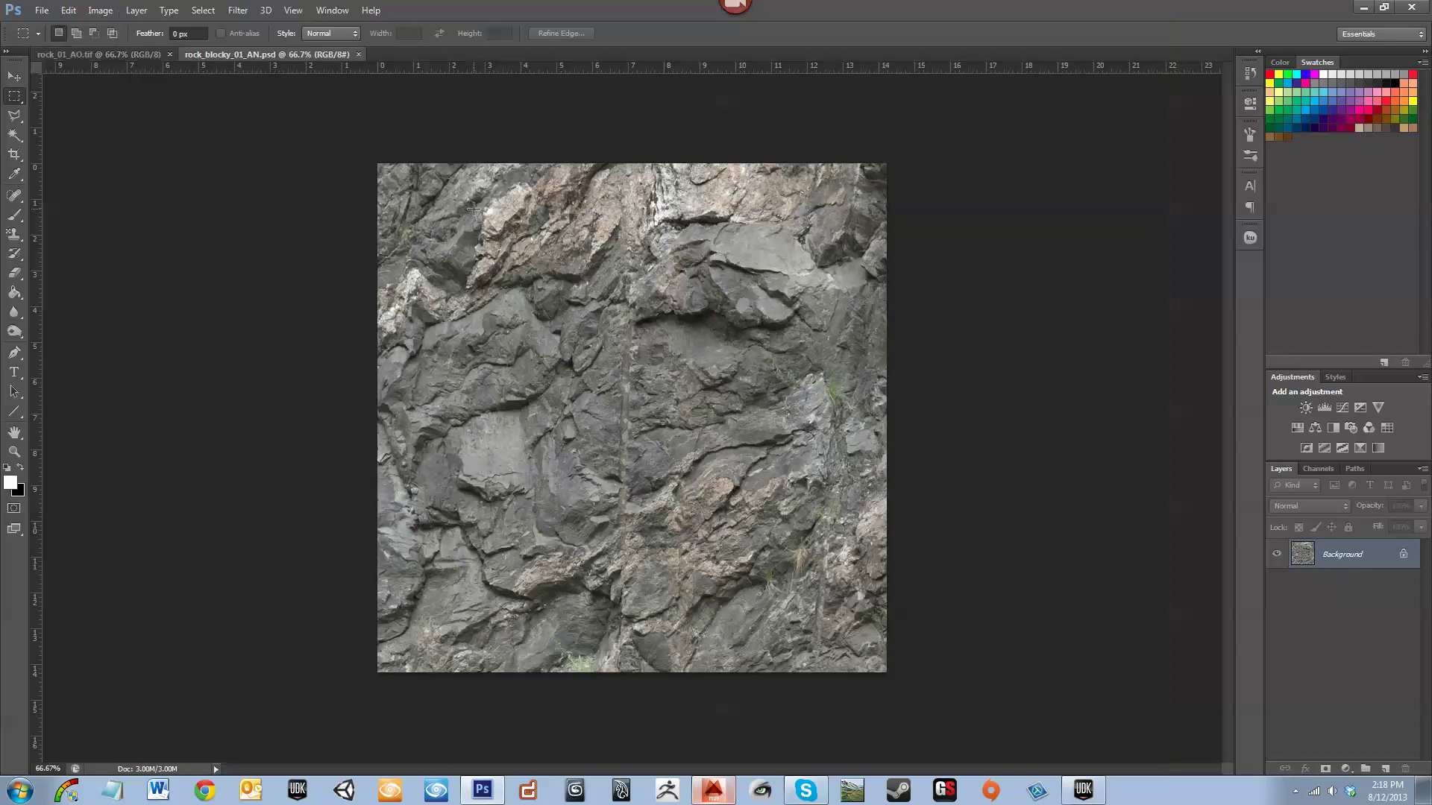
Copy the rock_01_AO image into the rock_blocky_01_AN document as a new layer, aligned over the rock texture
{"action": "left_click", "coordinate": [146, 52]}
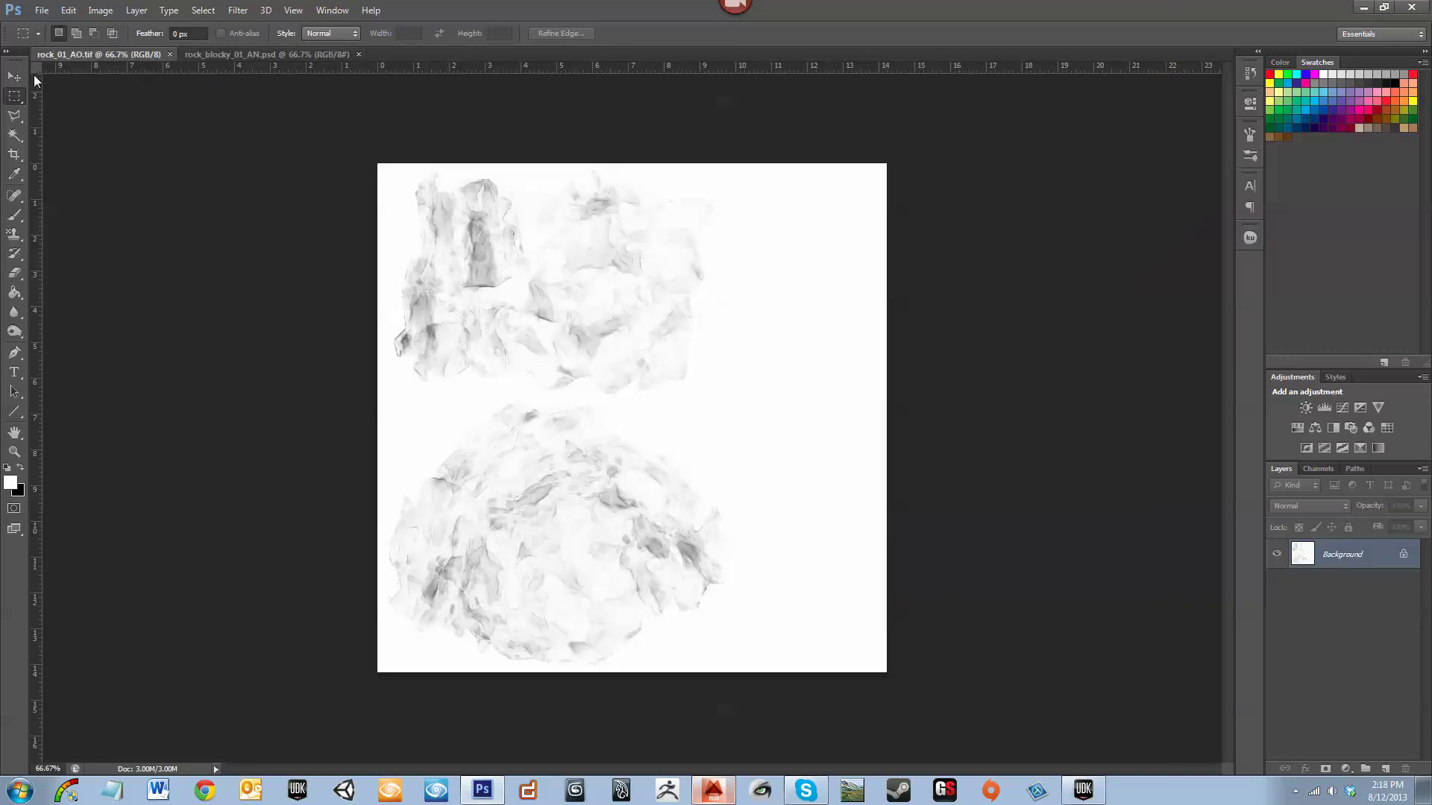
{"action": "left_click", "coordinate": [14, 76]}
{"action": "left_click_drag", "start_coordinate": [263, 57], "coordinate": [594, 464]}
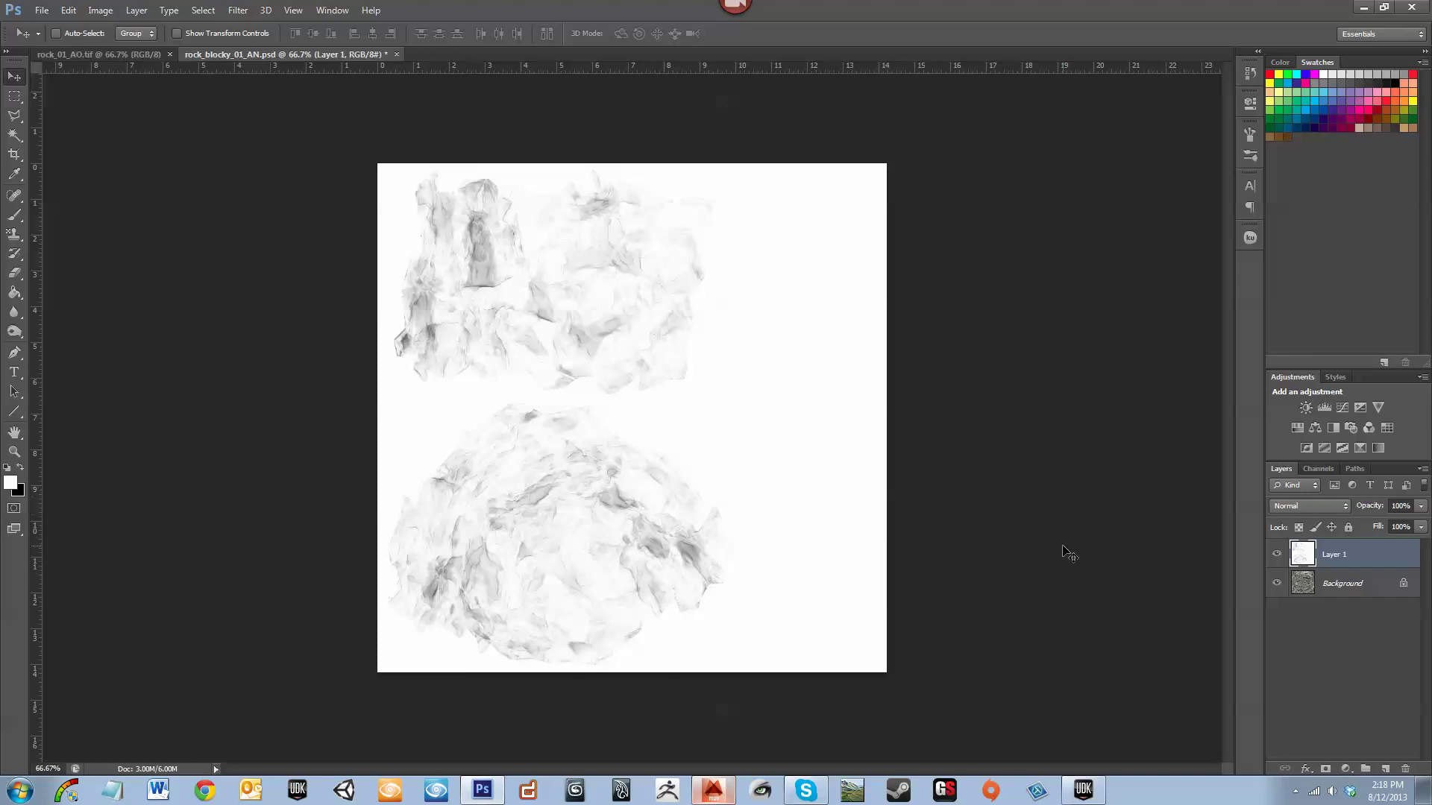
Try the Overlay, Screen and Dissolve blend modes on the ambient occlusion layer
{"action": "left_click", "coordinate": [1314, 507]}
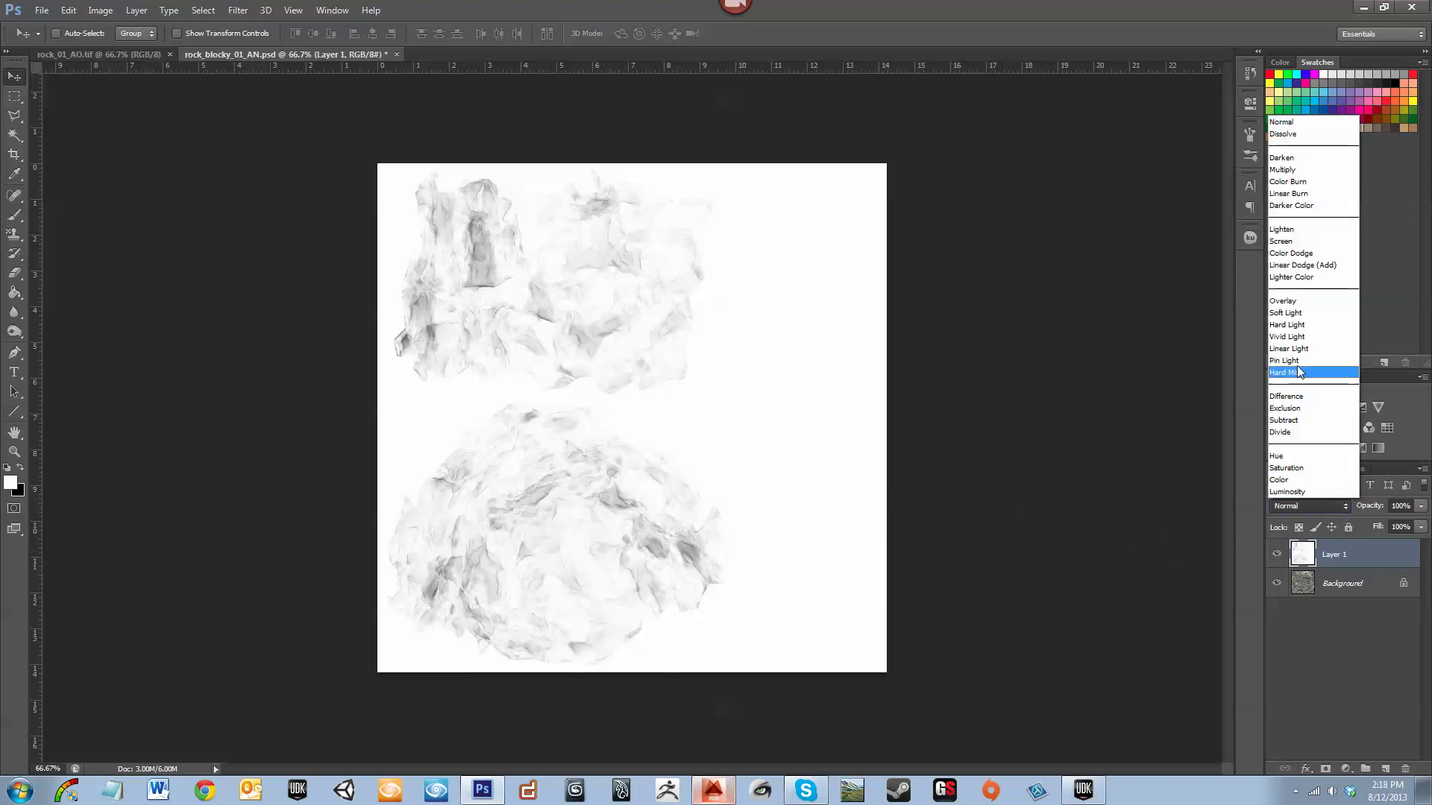
{"action": "left_click", "coordinate": [1298, 299]}
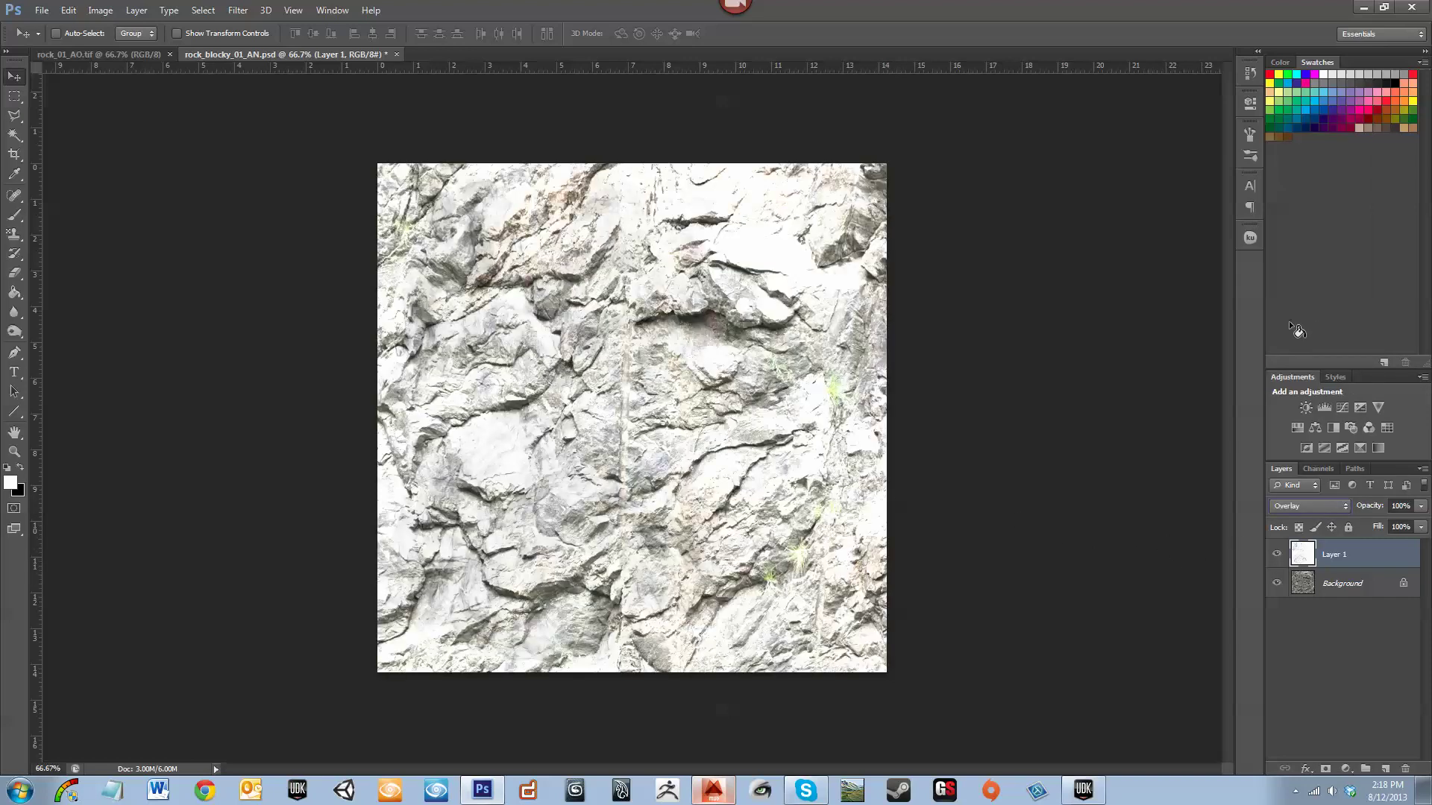
{"action": "left_click", "coordinate": [1323, 504]}
{"action": "left_click", "coordinate": [1293, 248]}
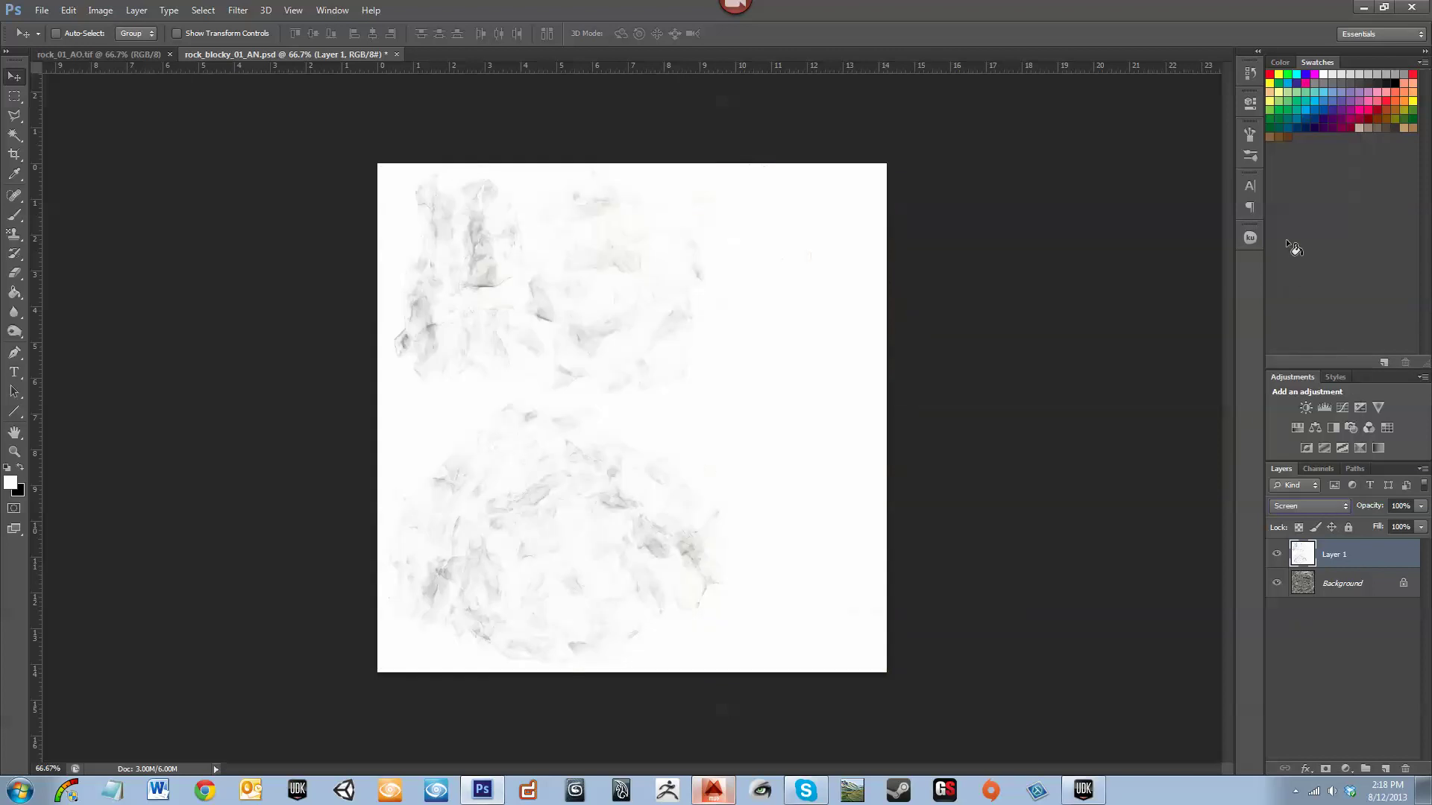
{"action": "left_click", "coordinate": [1308, 507]}
{"action": "left_click", "coordinate": [1294, 116]}
{"action": "key", "text": "shift+plus"}
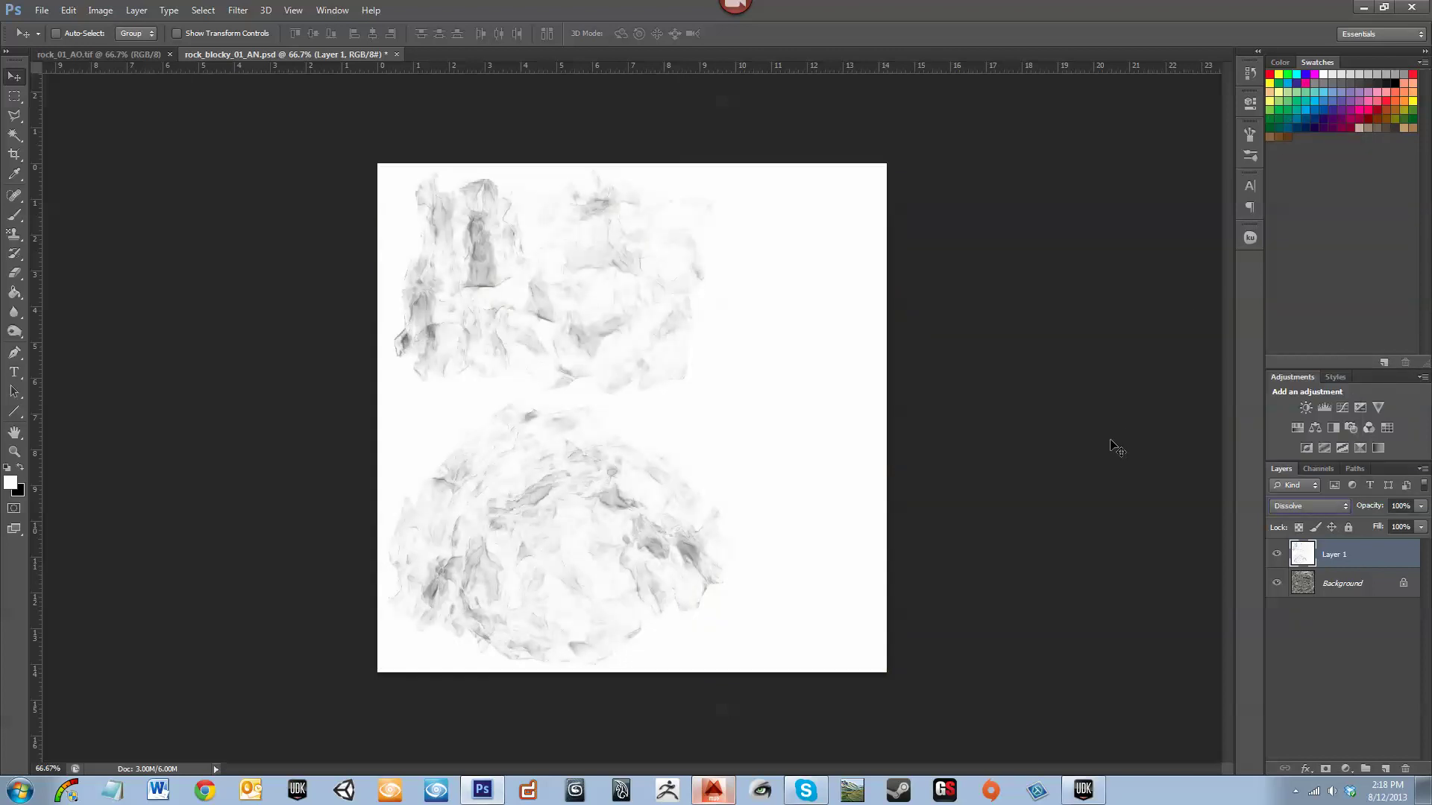
Compare the Darken, Multiply and Color Burn blend modes on the ambient occlusion layer, and set it to Linear Burn
{"action": "key", "text": "shift+plus"}
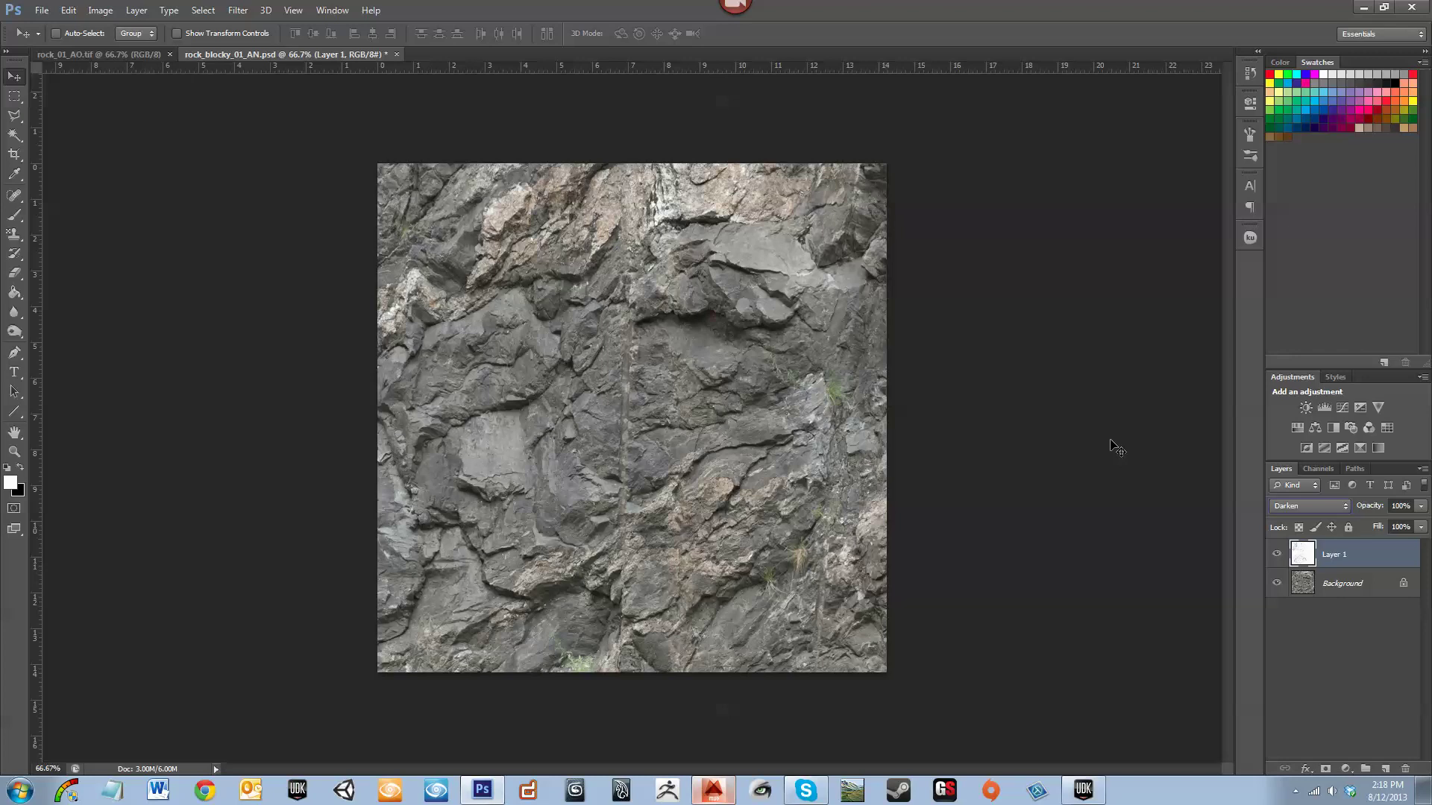
{"action": "key", "text": "shift+plus"}
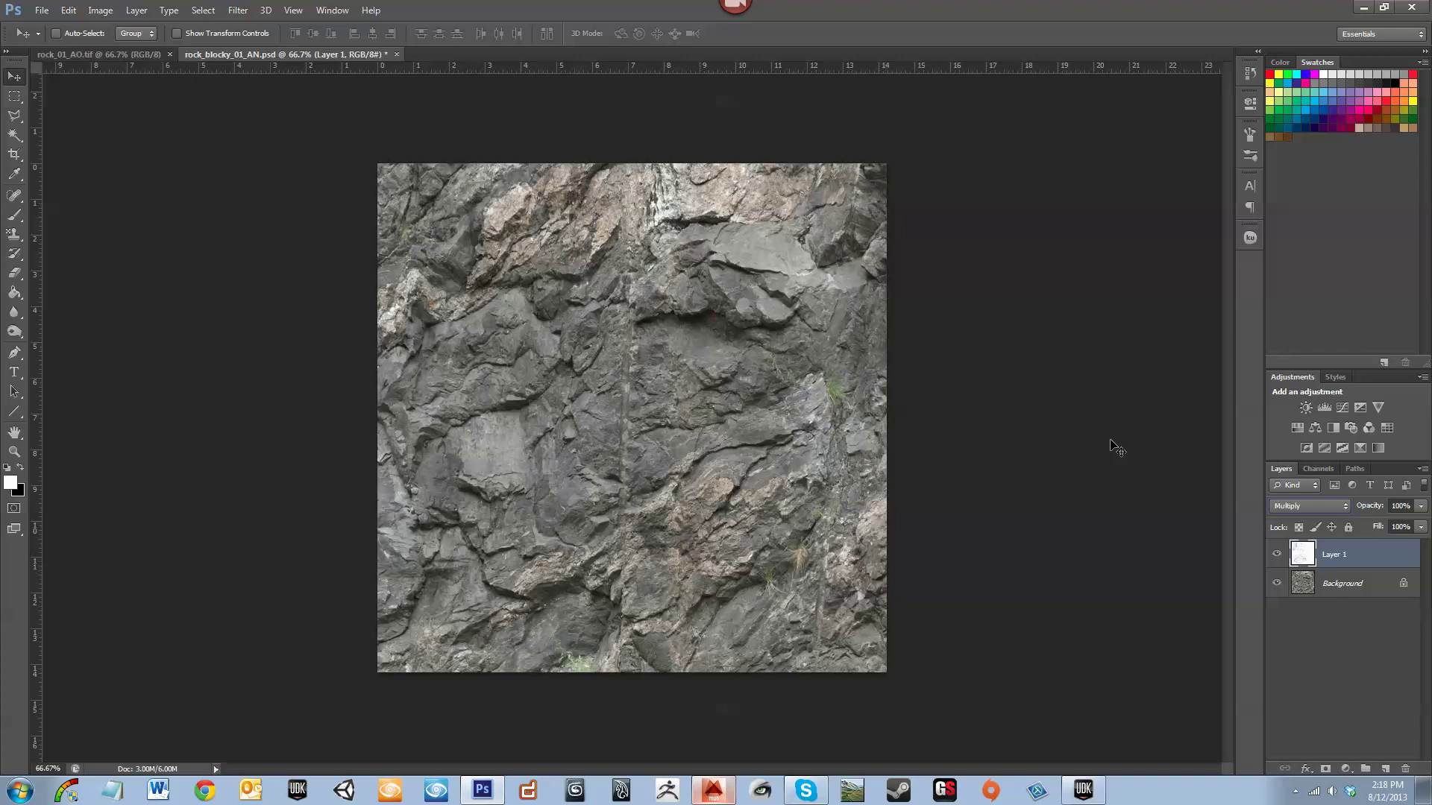
{"action": "key", "text": "Down"}
{"action": "key", "text": "Up"}
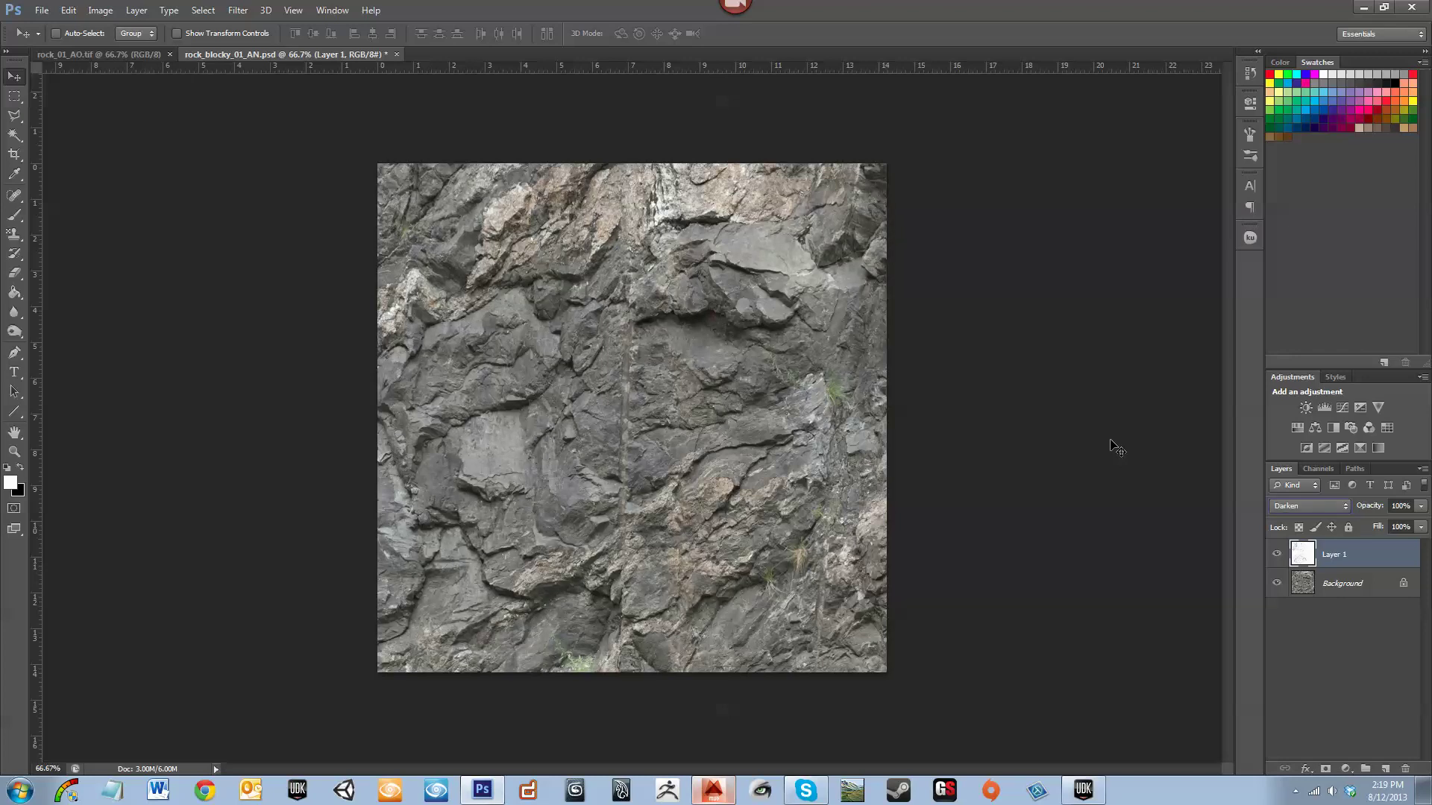
{"action": "key", "text": "shift+plus"}
{"action": "key", "text": "shift+minus"}
{"action": "key", "text": "shift+plus"}
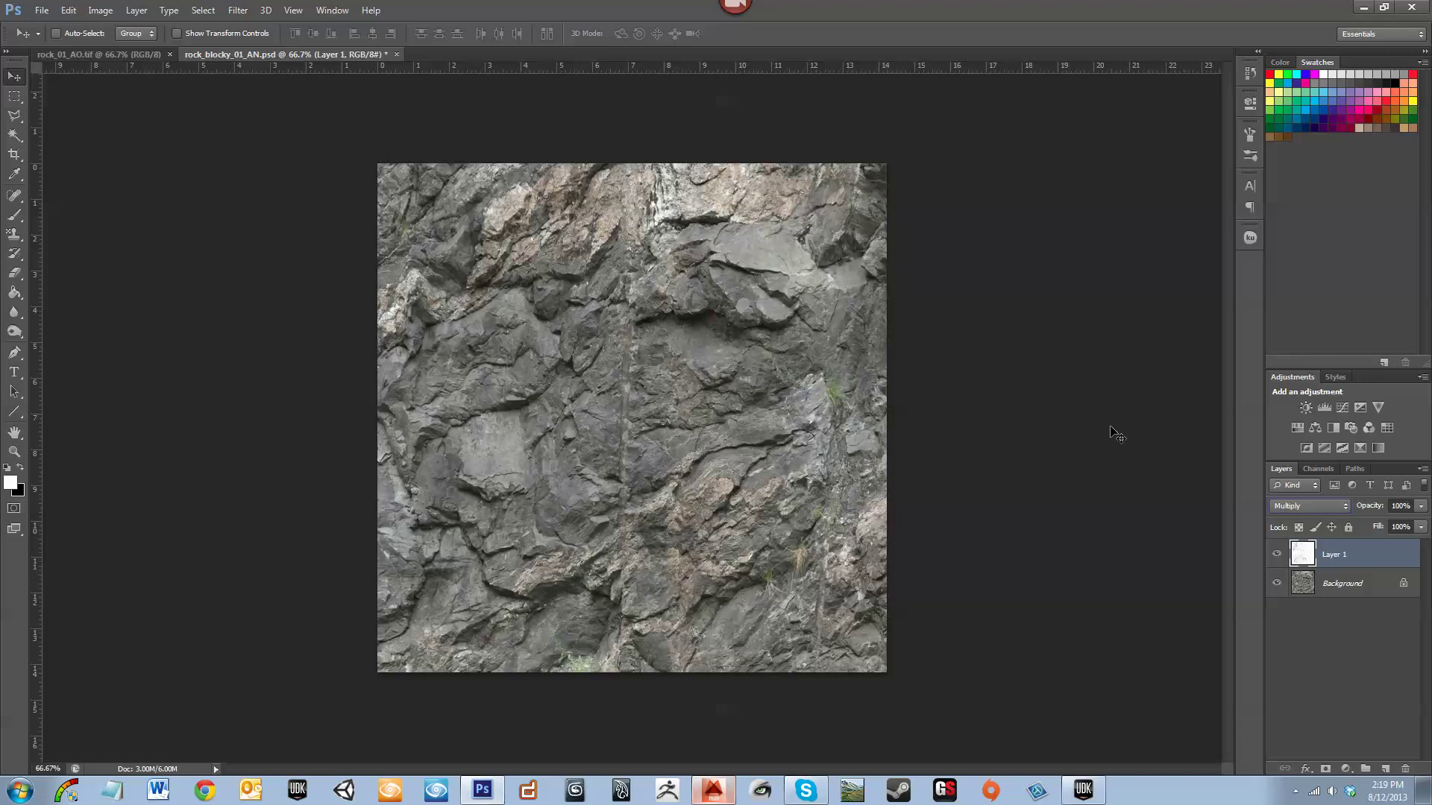
{"action": "key", "text": "shift+plus"}
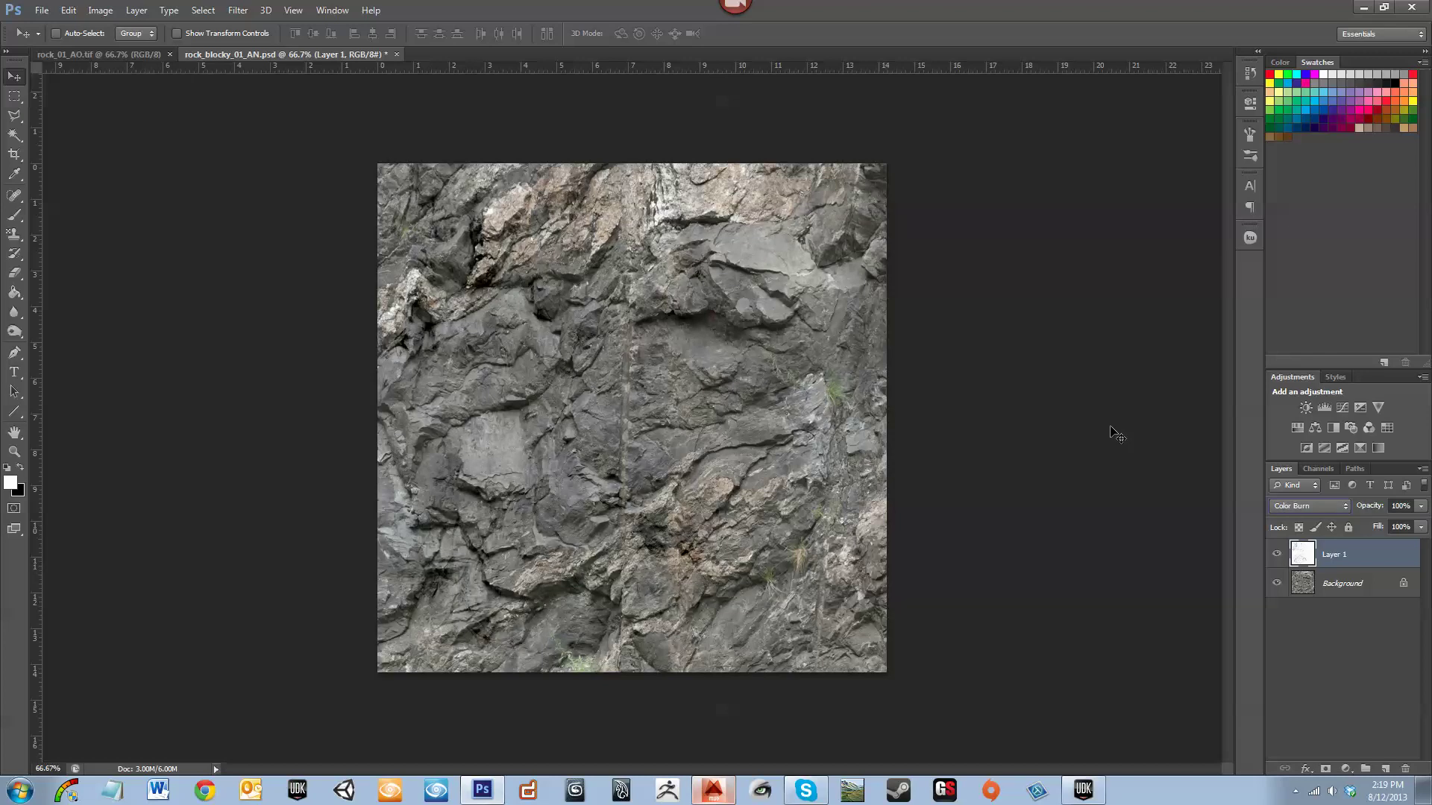
{"action": "key", "text": "shift+plus"}
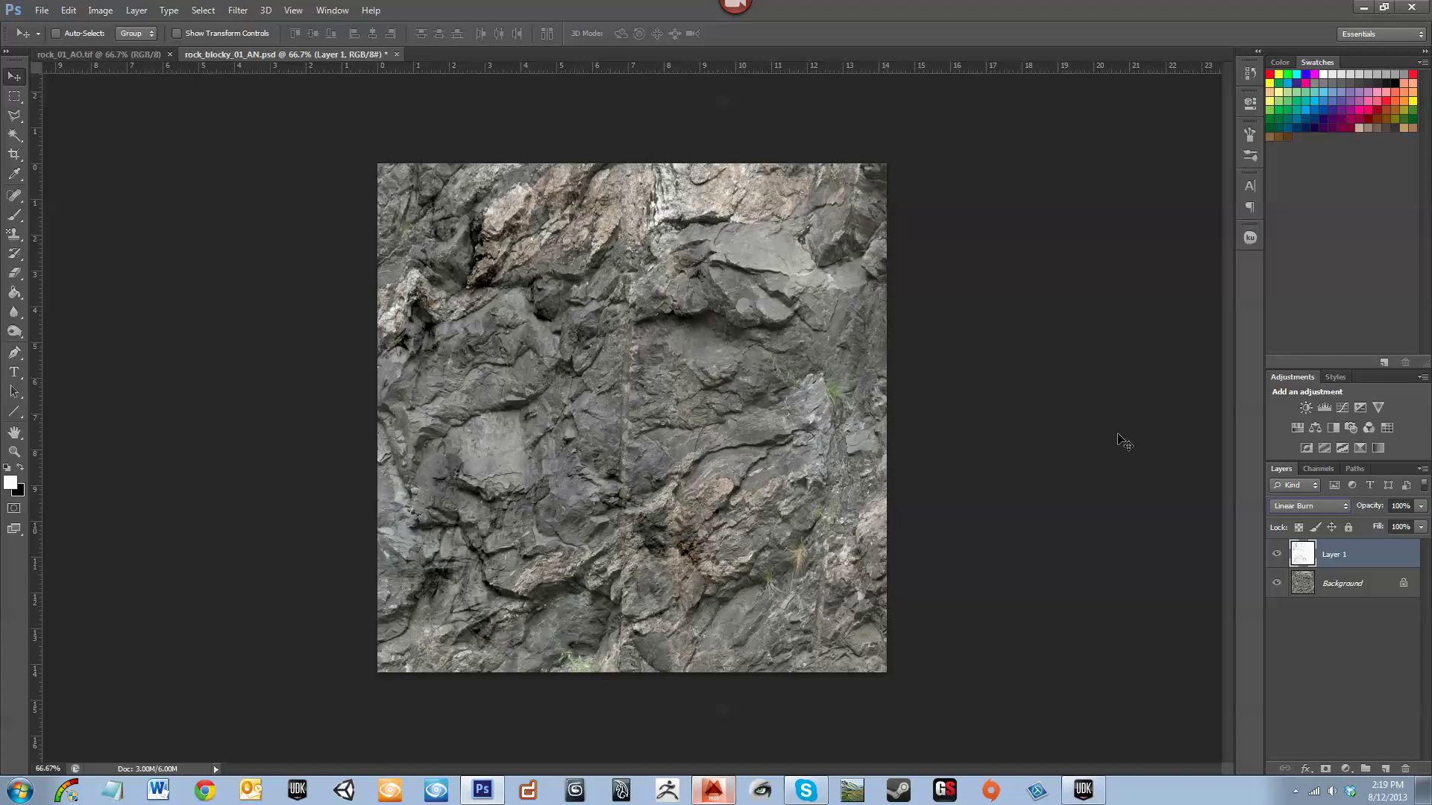
Try the Darker Color, Screen, Linear Dodge (Add), Soft Light and Linear Light blend modes on the ambient occlusion layer
{"action": "key", "text": "shift+plus"}
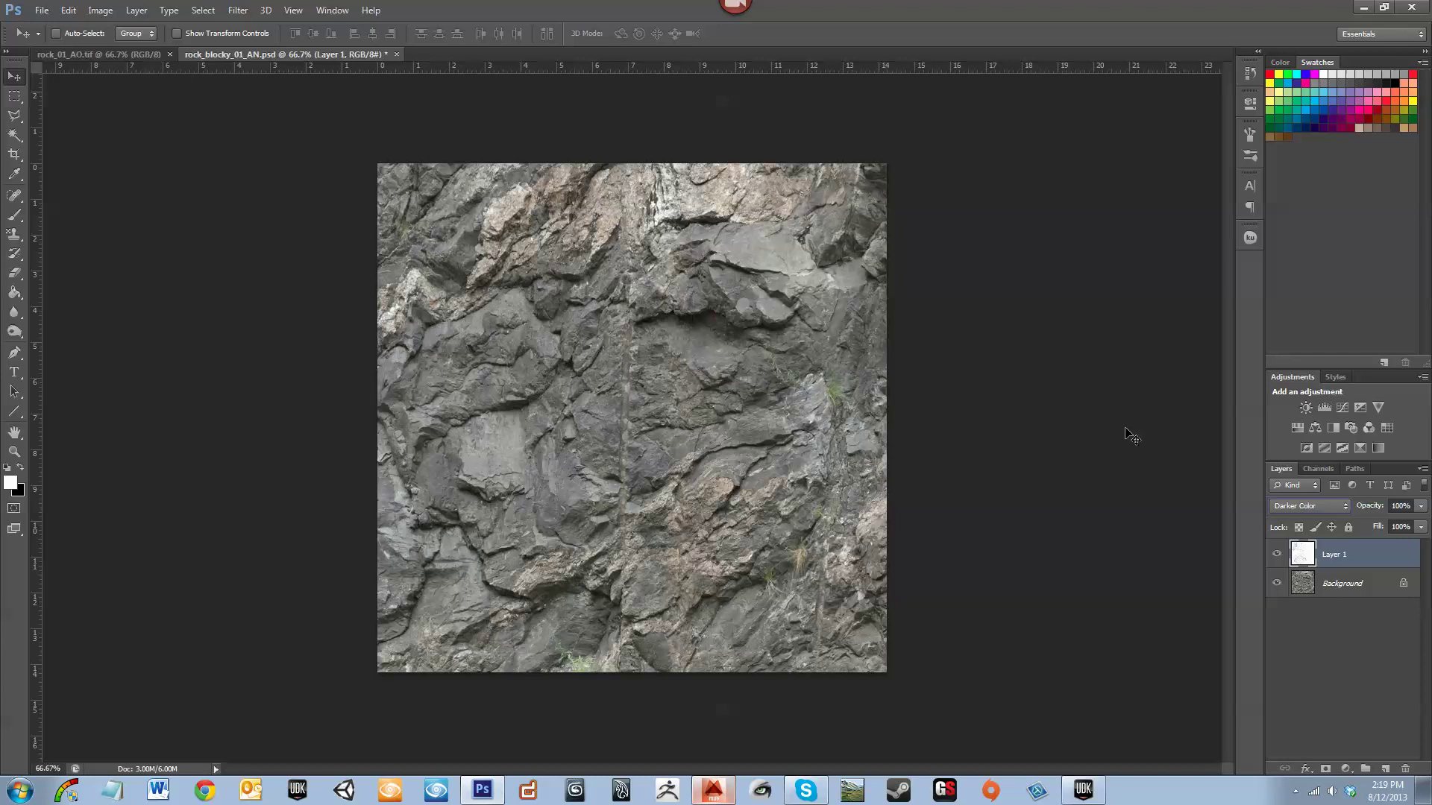
{"action": "key", "text": "shift+plus"}
{"action": "key", "text": "shift+plus"}
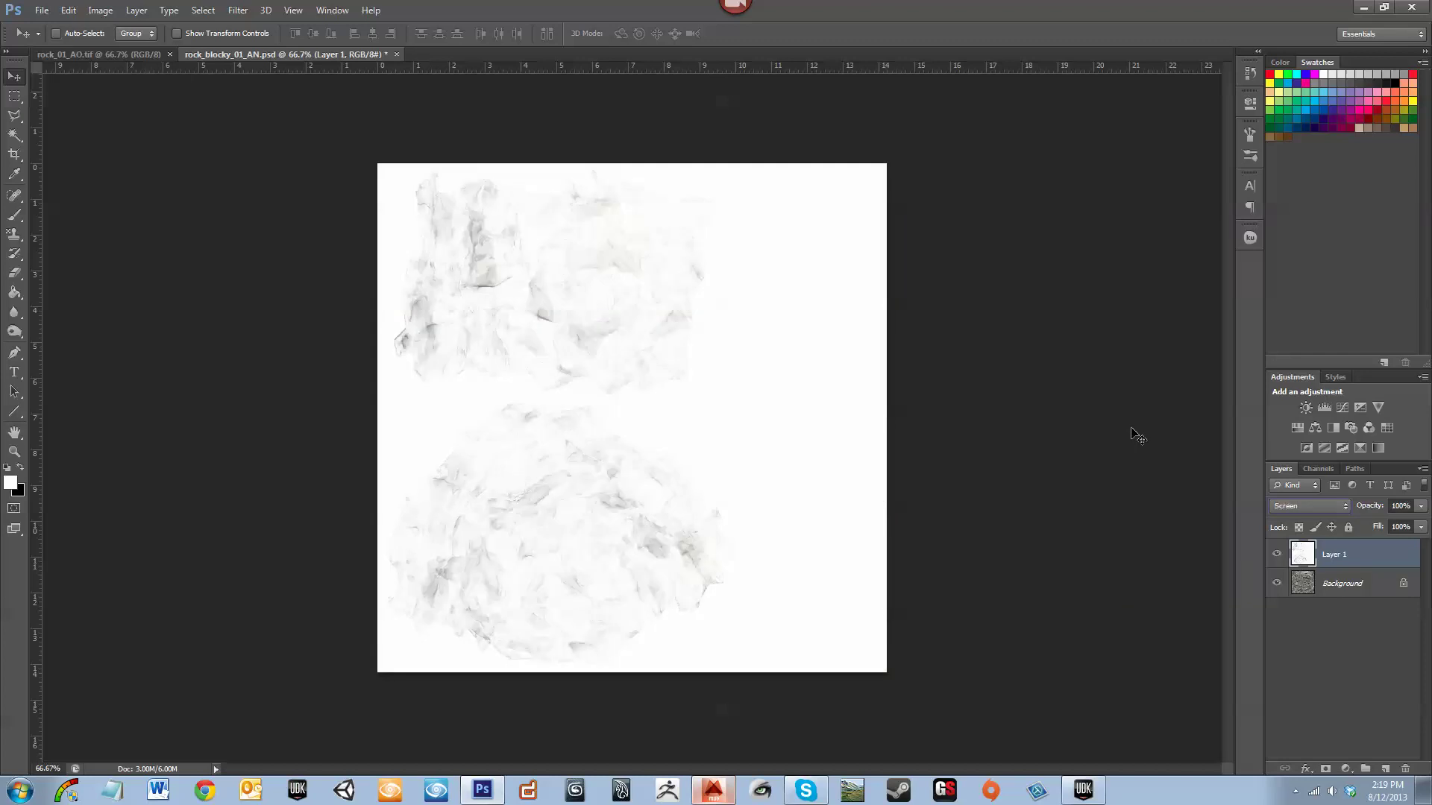
{"action": "key", "text": "shift+plus"}
{"action": "key", "text": "shift+plus"}
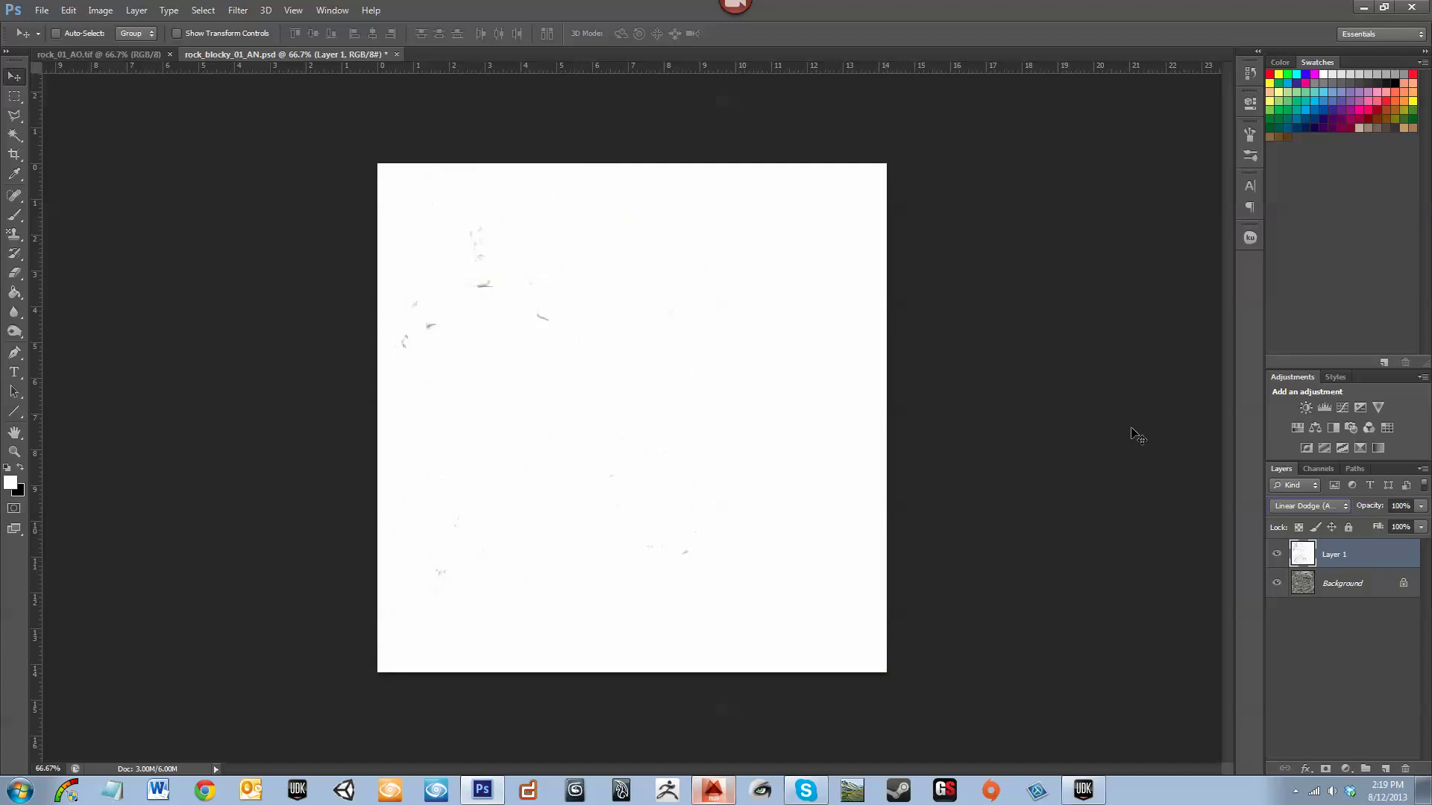
{"action": "key", "text": "shift+plus"}
{"action": "key", "text": "shift+plus"}
{"action": "key", "text": "shift+plus"}
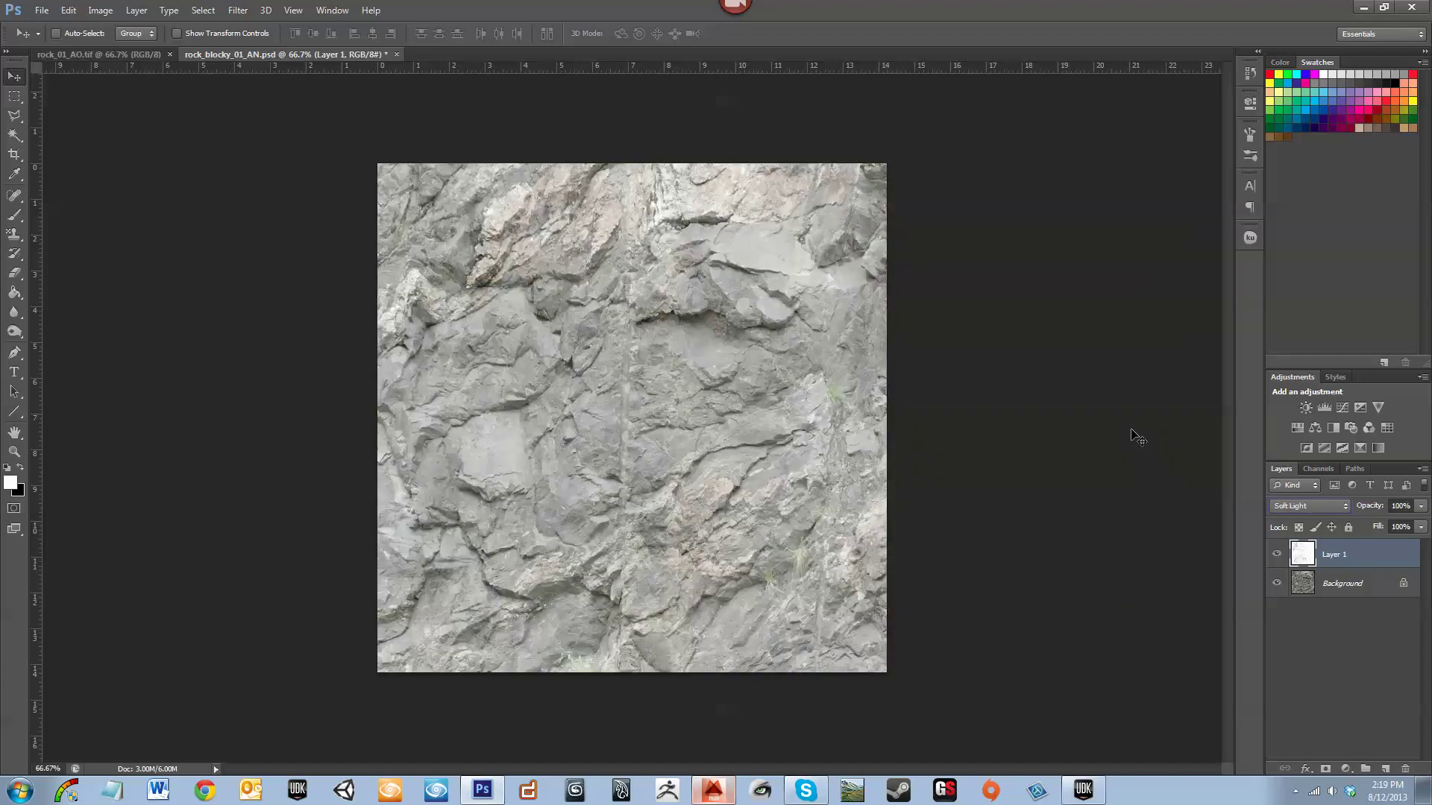
{"action": "key", "text": "shift+plus"}
{"action": "key", "text": "shift+plus"}
{"action": "key", "text": "shift+plus"}
{"action": "key", "text": "shift+plus"}
{"action": "key", "text": "shift+plus"}
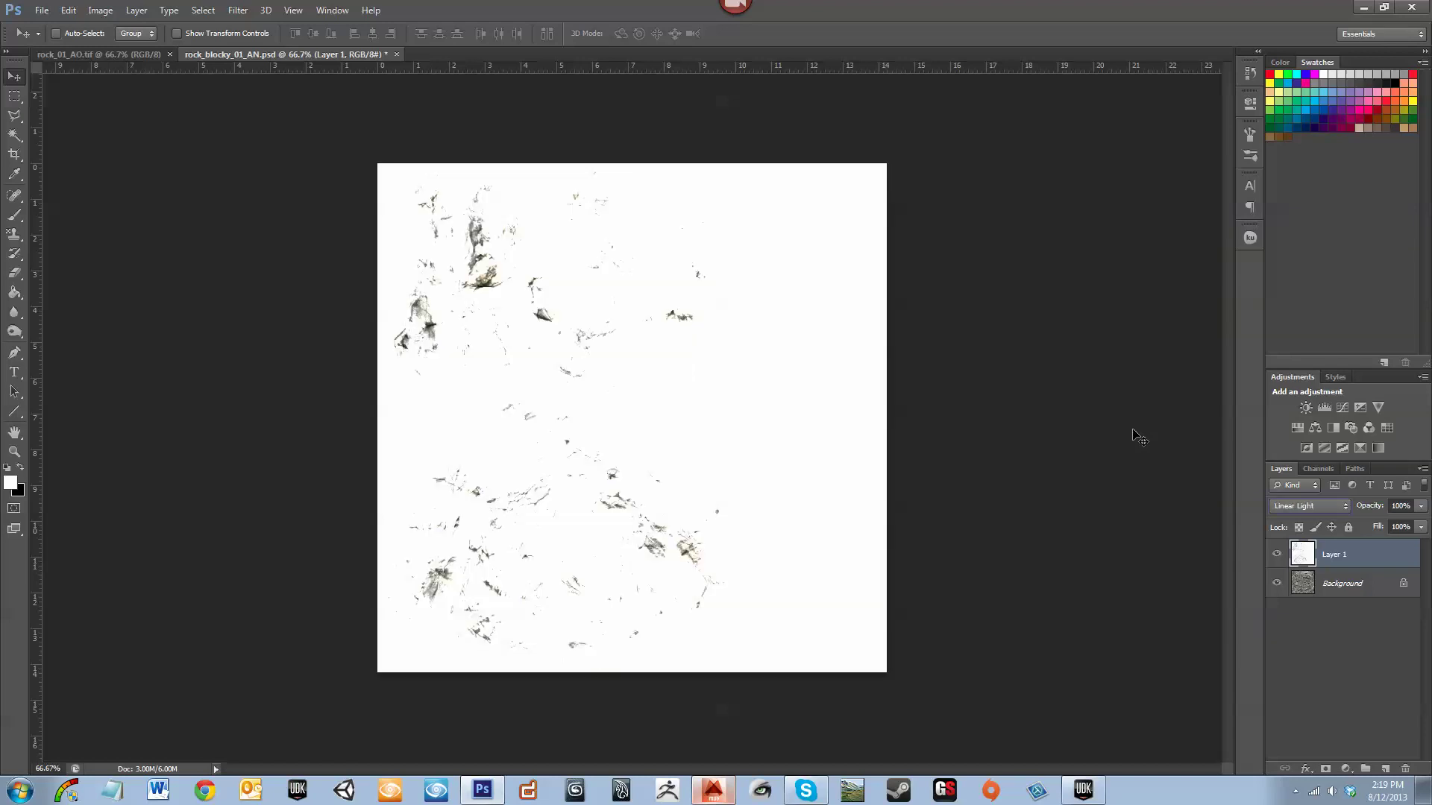
Try the Hue, Divide and Saturation blend modes on the ambient occlusion layer
{"action": "key", "text": "shift+plus"}
{"action": "key", "text": "shift+plus"}
{"action": "key", "text": "shift+plus"}
{"action": "key", "text": "shift+plus"}
{"action": "key", "text": "shift+plus"}
{"action": "key", "text": "shift+plus"}
{"action": "key", "text": "shift+plus"}
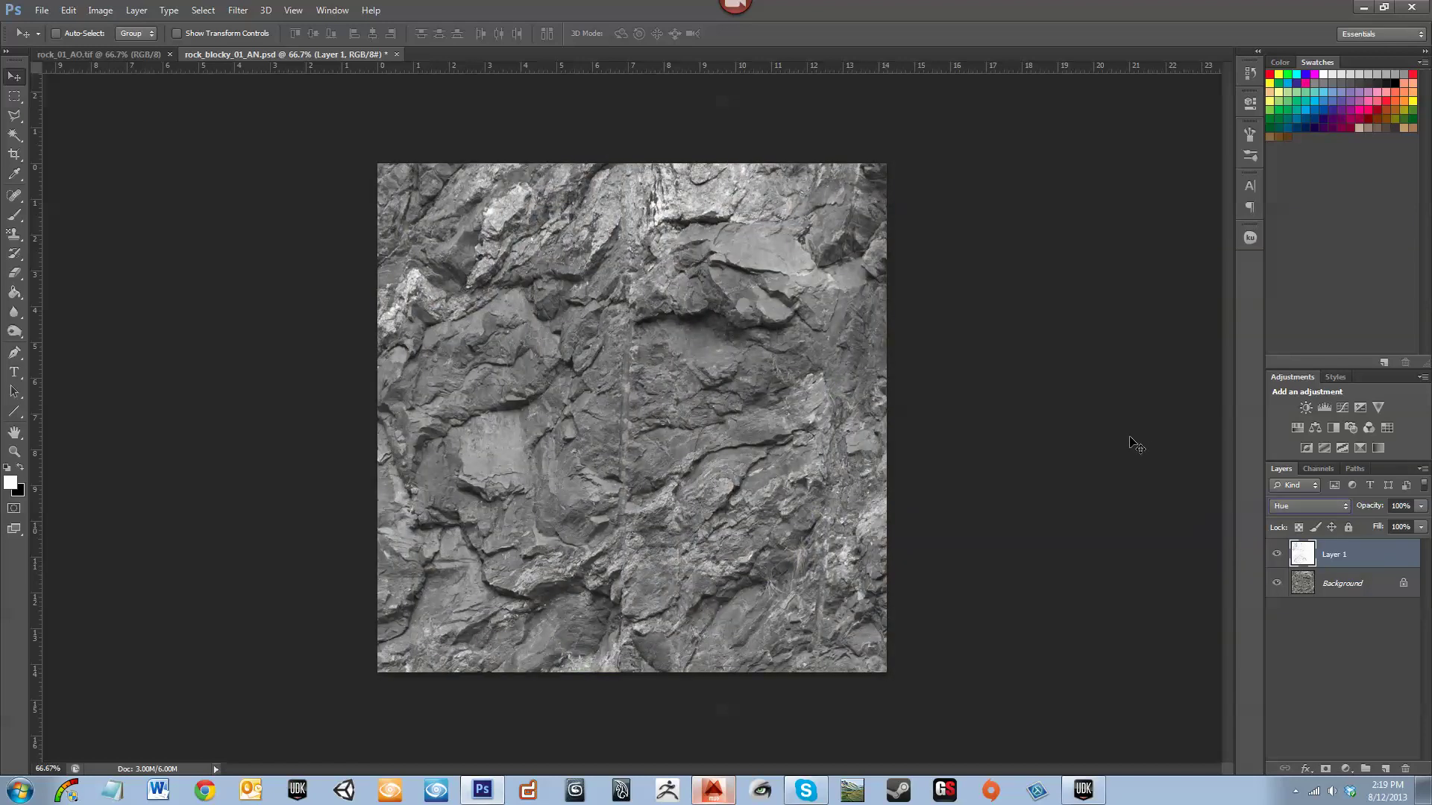
{"action": "key", "text": "shift+minus"}
{"action": "key", "text": "Down"}
{"action": "key", "text": "Up"}
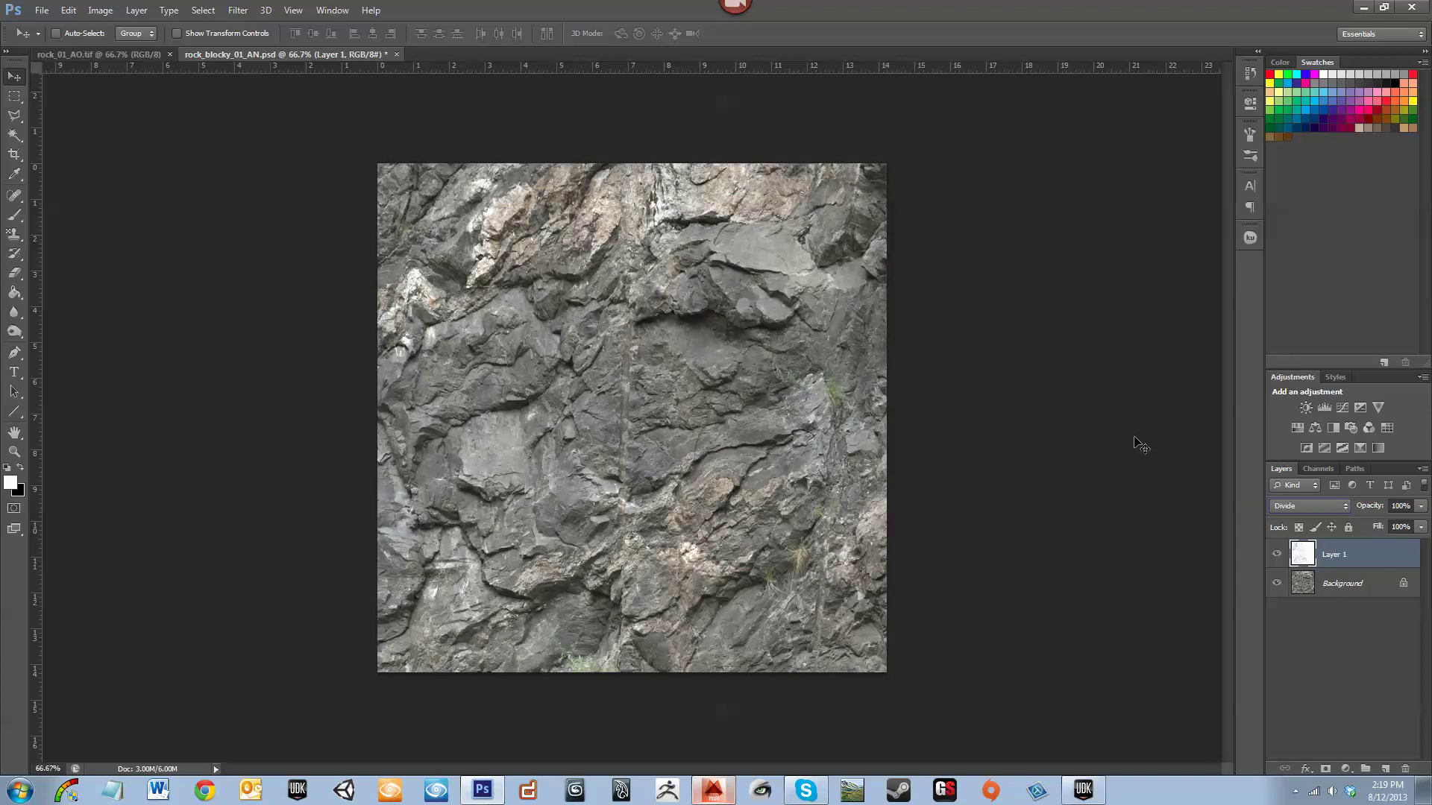
{"action": "key", "text": "shift+plus"}
{"action": "key", "text": "Down"}
{"action": "key", "text": "Down"}
{"action": "key", "text": "Down"}
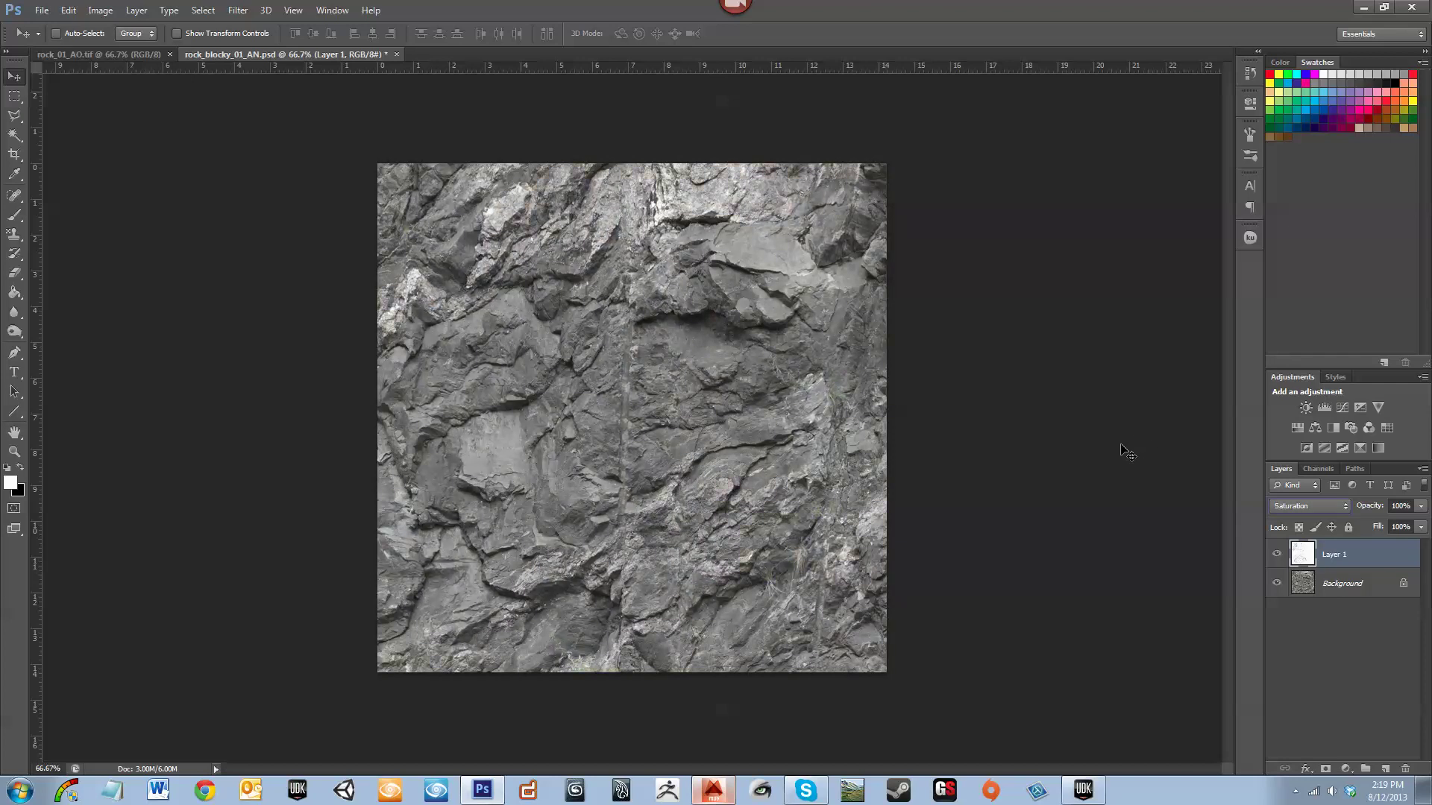
Step the ambient occlusion layer back through the Exclusion, Linear Dodge (Add) and Lighten blend modes
{"action": "key", "text": "Up"}
{"action": "key", "text": "Up"}
{"action": "key", "text": "Up"}
{"action": "key", "text": "Up"}
{"action": "key", "text": "Up"}
{"action": "key", "text": "Up"}
{"action": "key", "text": "Up"}
{"action": "key", "text": "shift+minus"}
{"action": "key", "text": "shift+minus"}
{"action": "key", "text": "shift+minus"}
{"action": "key", "text": "shift+minus"}
{"action": "key", "text": "shift+minus"}
{"action": "key", "text": "shift+minus"}
{"action": "key", "text": "shift+minus"}
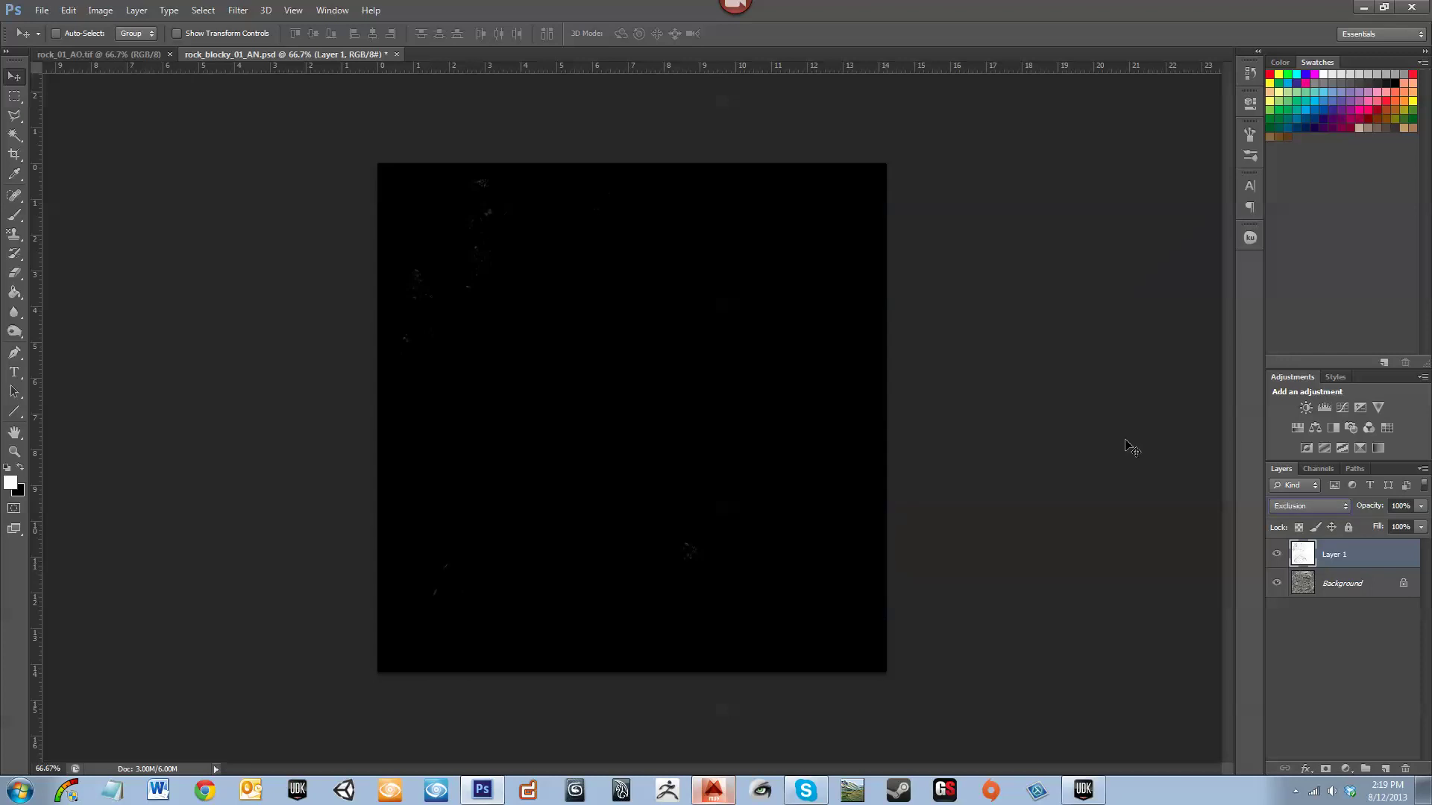
{"action": "key", "text": "shift+plus"}
{"action": "key", "text": "shift+minus"}
{"action": "key", "text": "shift+minus"}
{"action": "key", "text": "shift+minus"}
{"action": "key", "text": "shift+minus"}
{"action": "key", "text": "shift+minus"}
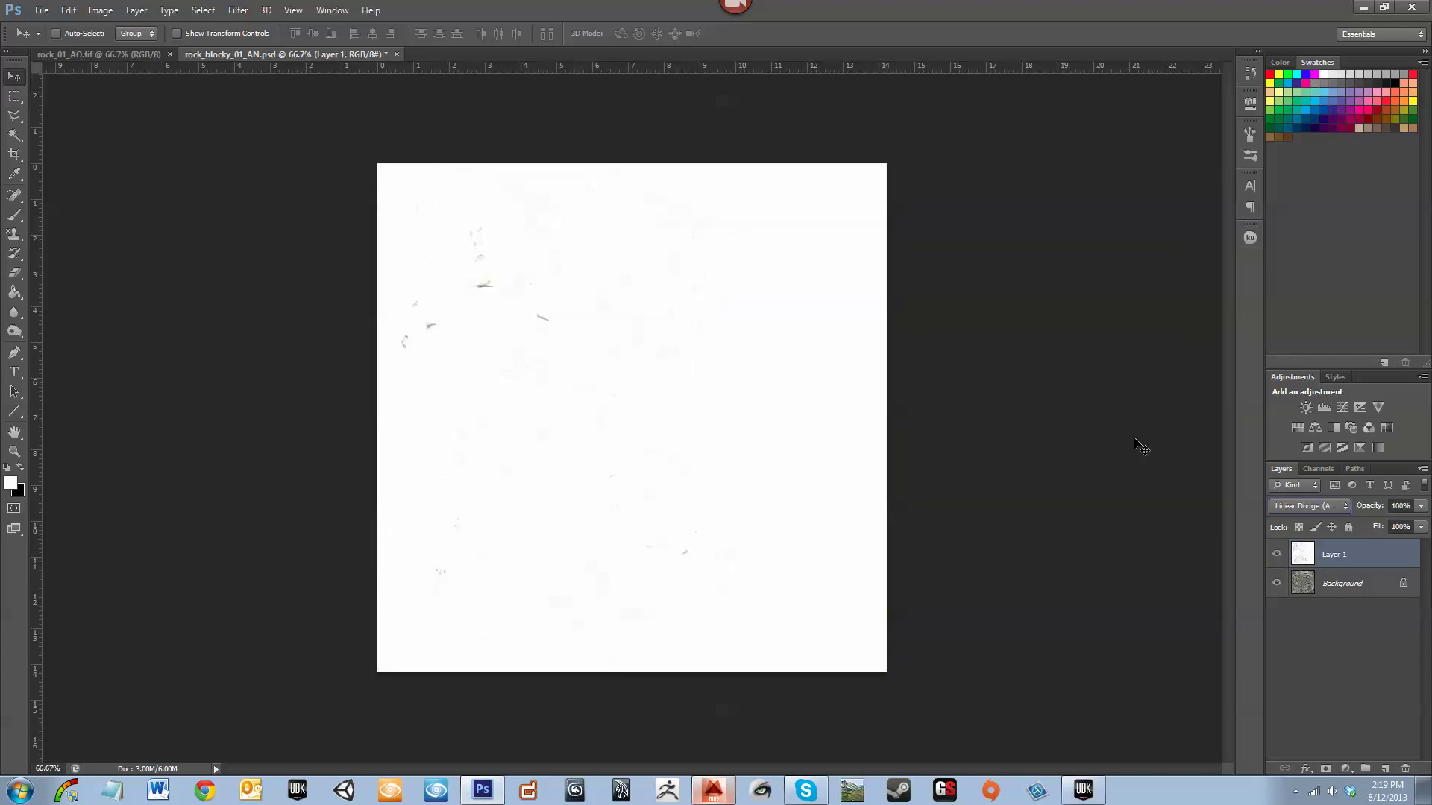
{"action": "key", "text": "shift+minus"}
{"action": "key", "text": "shift+minus"}
{"action": "key", "text": "shift+minus"}
{"action": "key", "text": "shift+minus"}
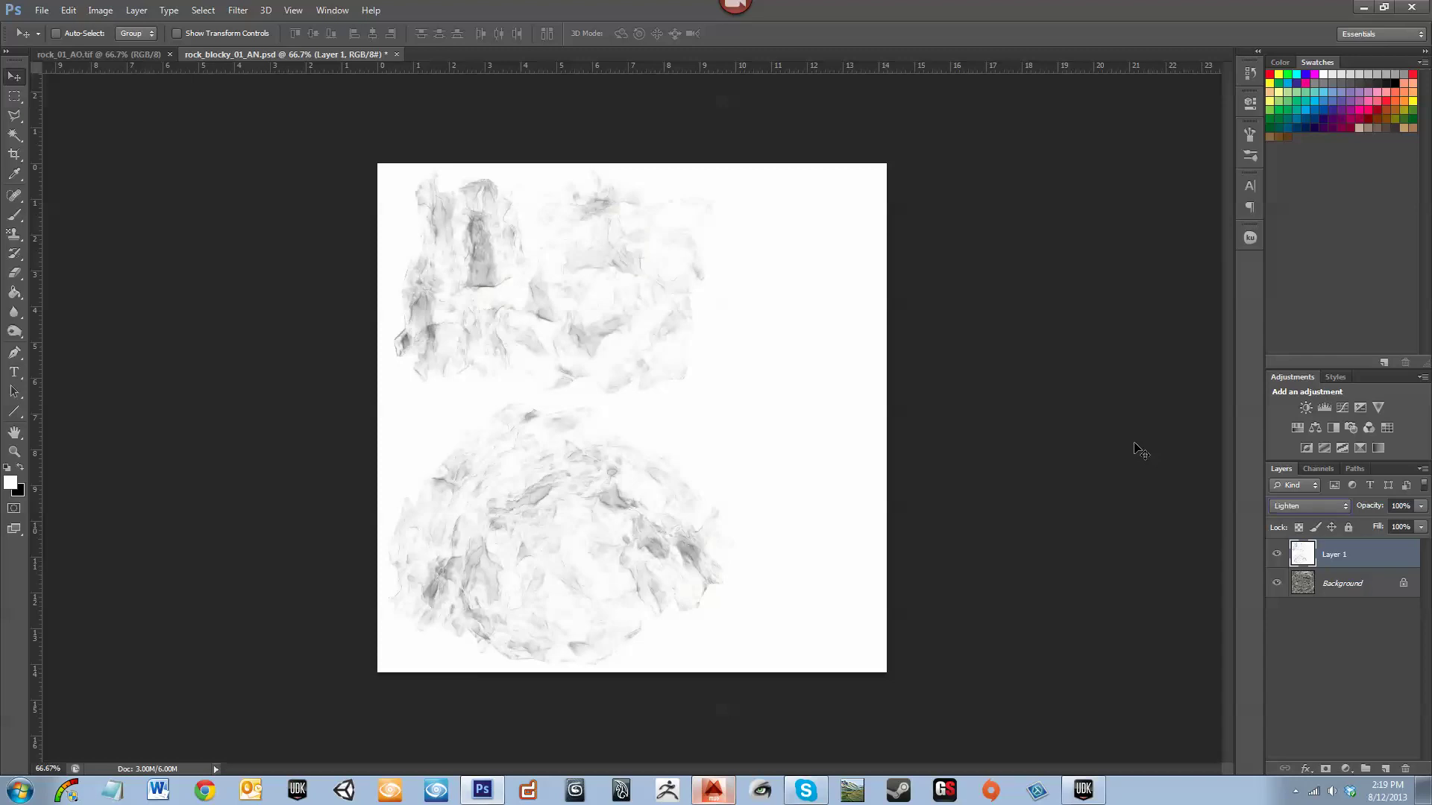
Compare Multiply with Darken on the ambient occlusion layer and set its blend mode to Multiply
{"action": "key", "text": "shift+minus"}
{"action": "key", "text": "shift+minus"}
{"action": "key", "text": "shift+minus"}
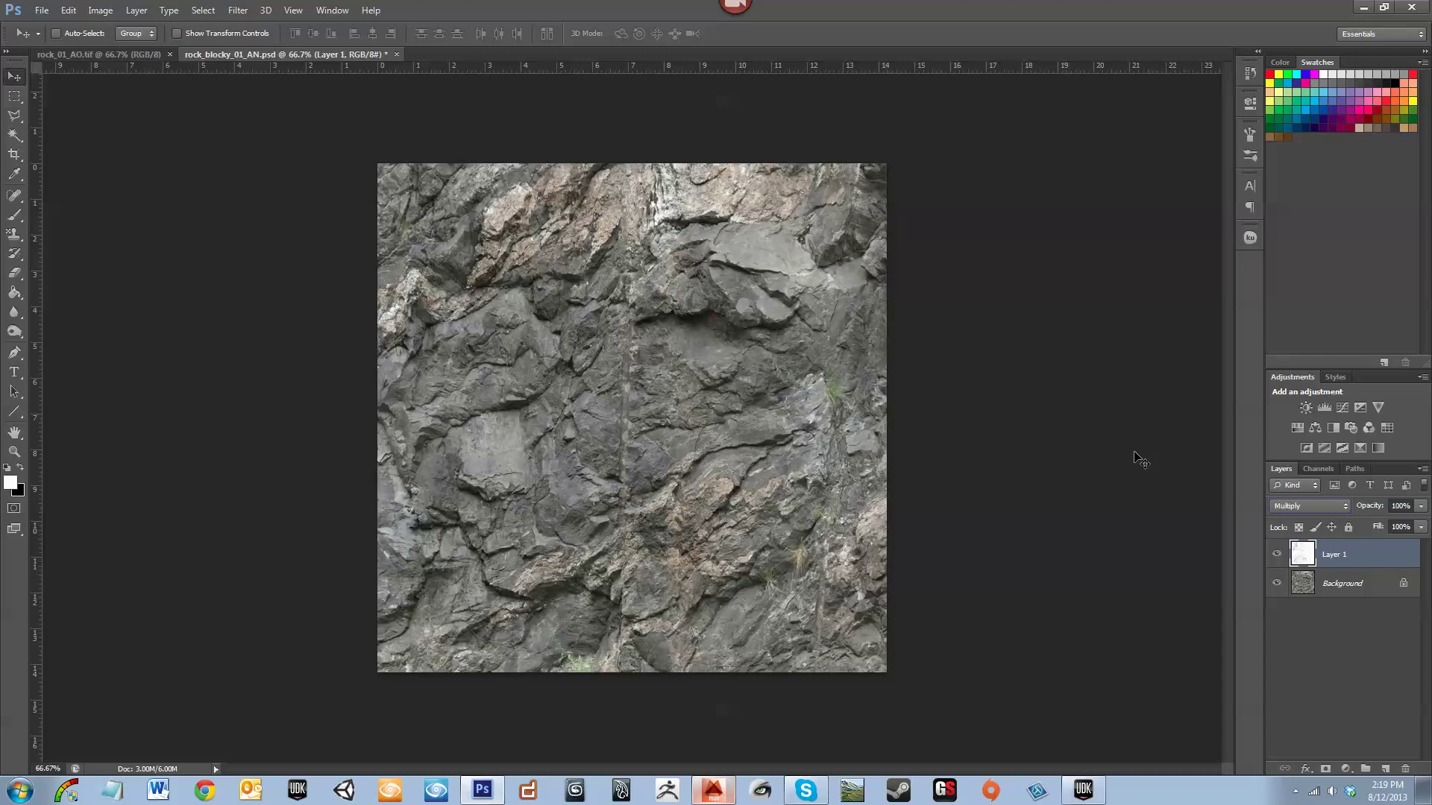
{"action": "key", "text": "shift+plus"}
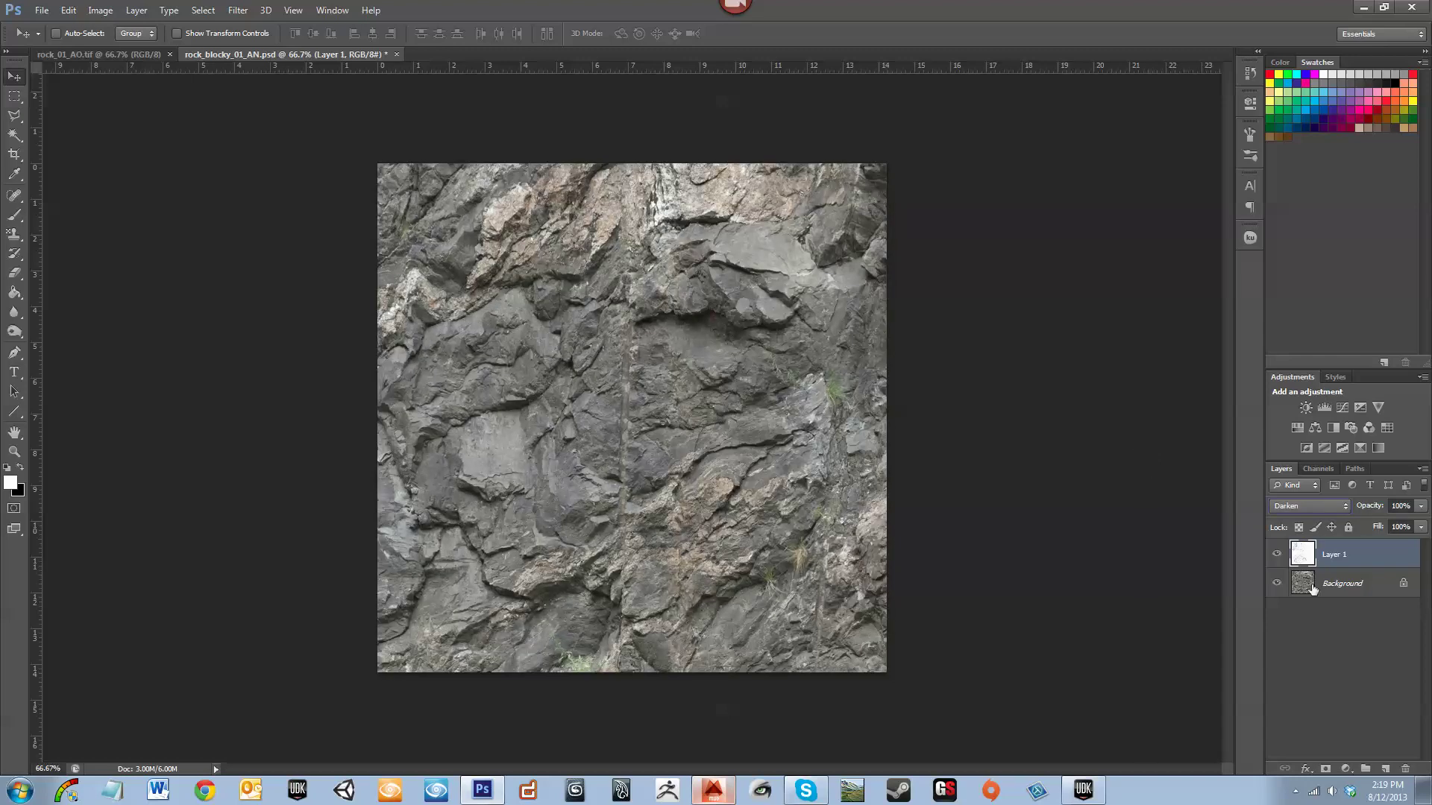
{"action": "key", "text": "shift+plus"}
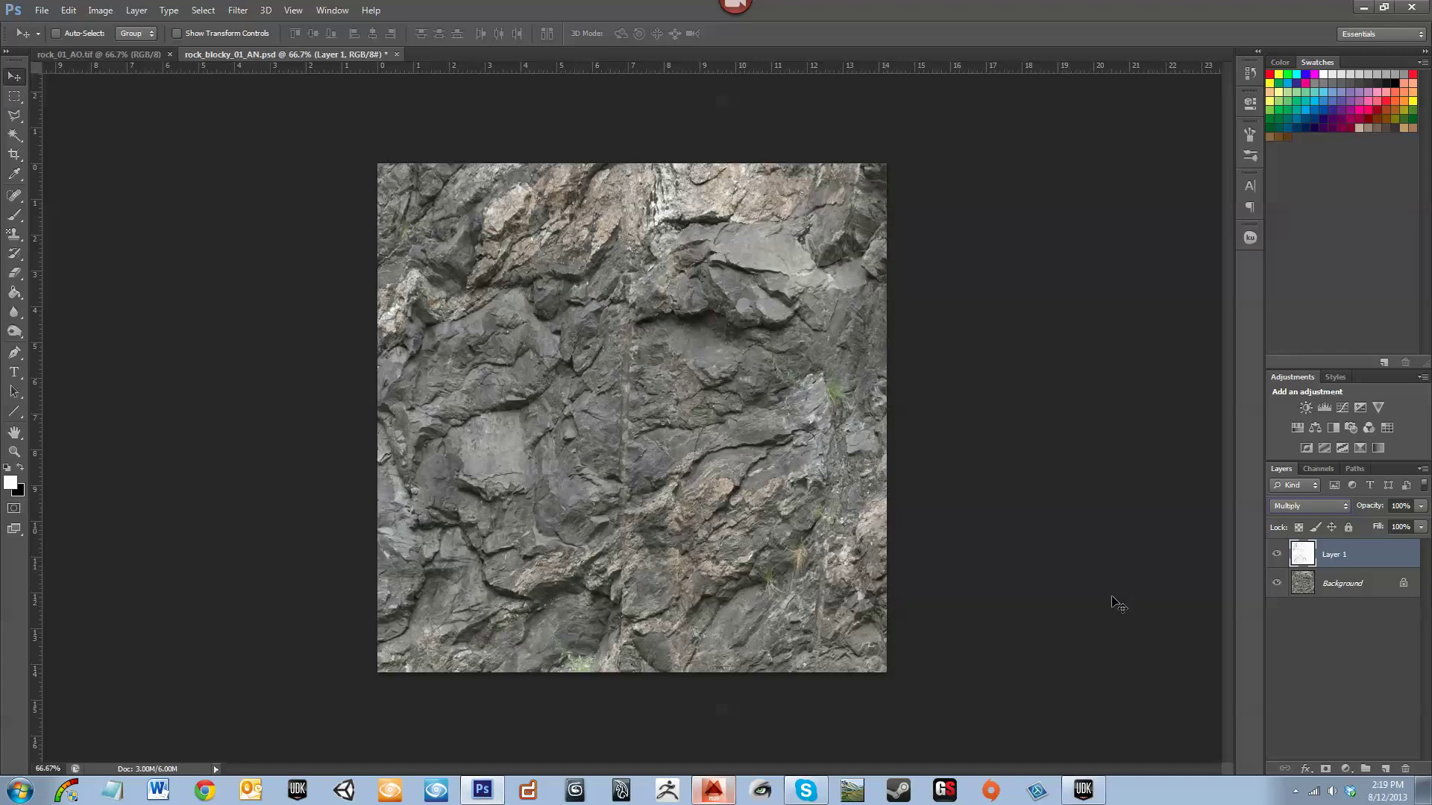
{"action": "key", "text": "Up"}
{"action": "key", "text": "Up"}
{"action": "key", "text": "Down"}
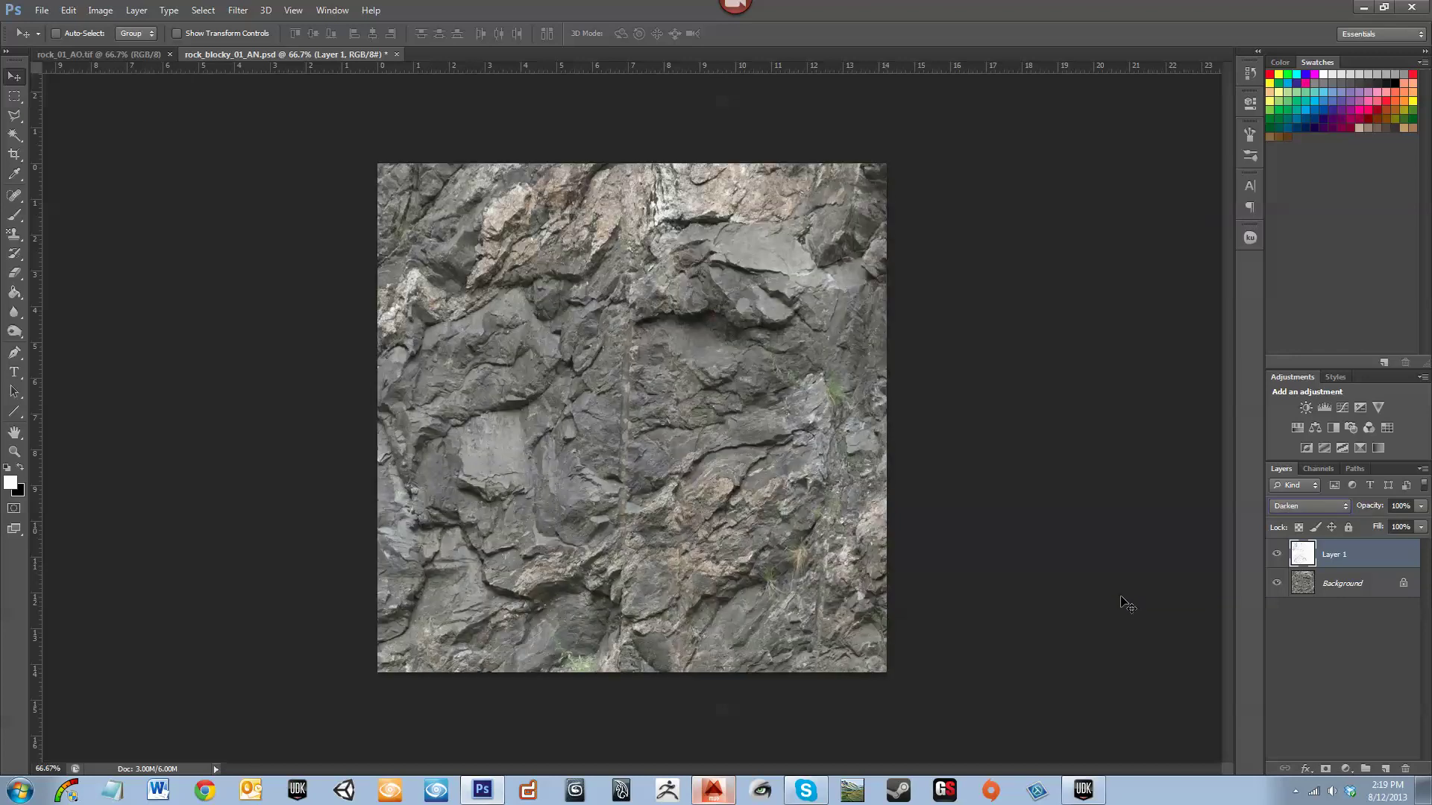
{"action": "key", "text": "shift+plus"}
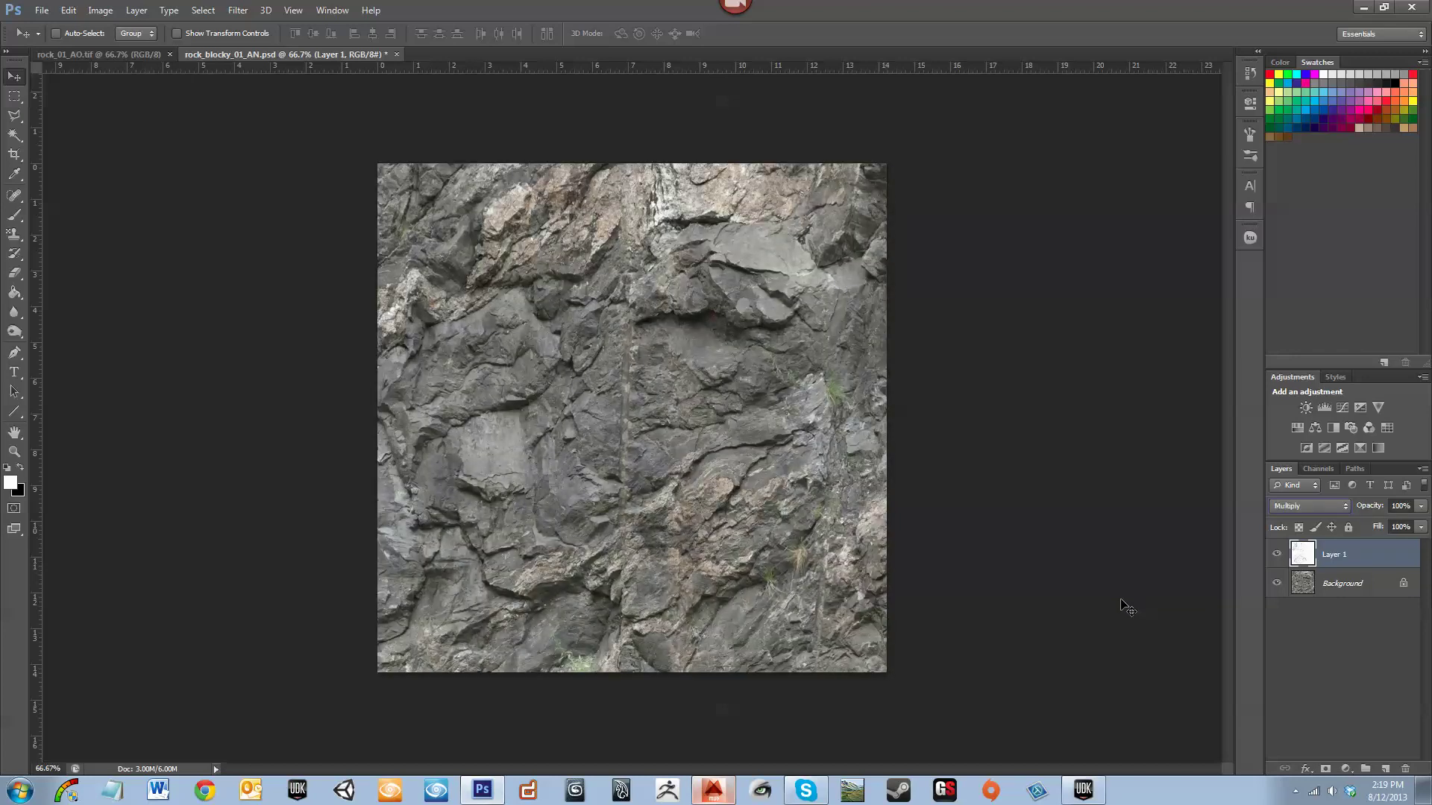
Convert the locked Background rock texture into a regular layer with the default settings and duplicate it
{"action": "left_click", "coordinate": [1387, 641]}
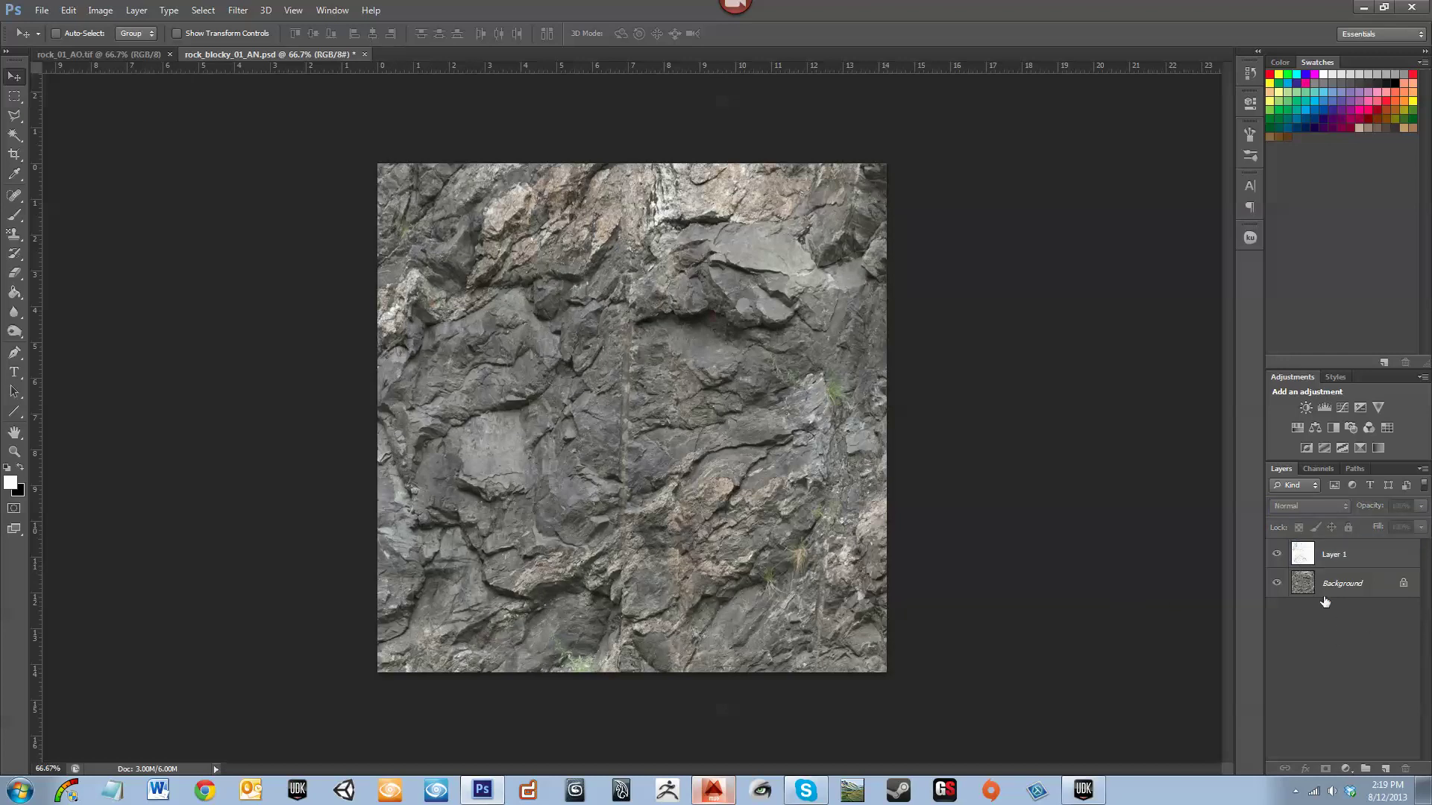
{"action": "left_click", "coordinate": [1335, 583]}
{"action": "double_click", "coordinate": [1394, 588]}
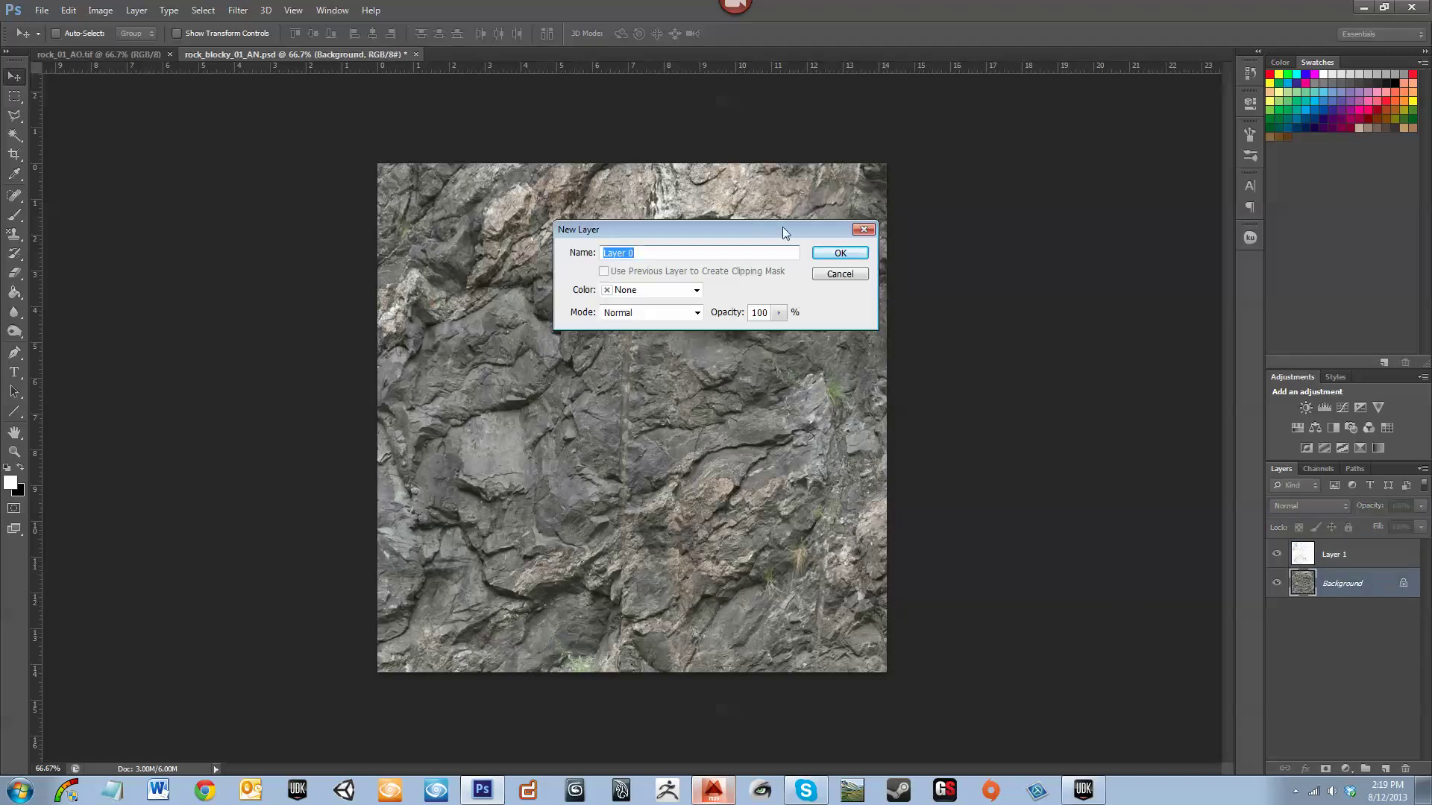
{"action": "left_click", "coordinate": [839, 255]}
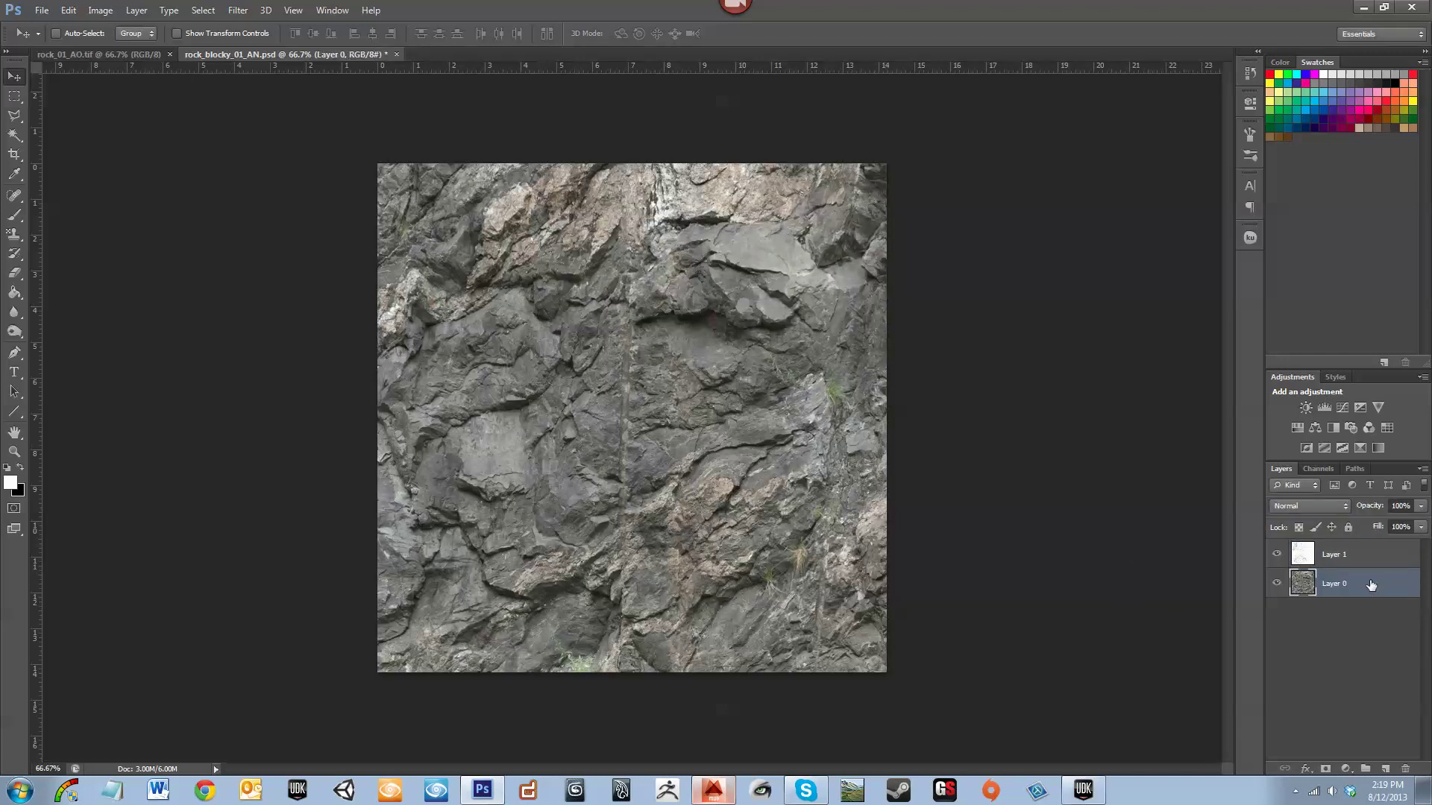
{"action": "left_click_drag", "start_coordinate": [1370, 585], "coordinate": [1385, 768]}
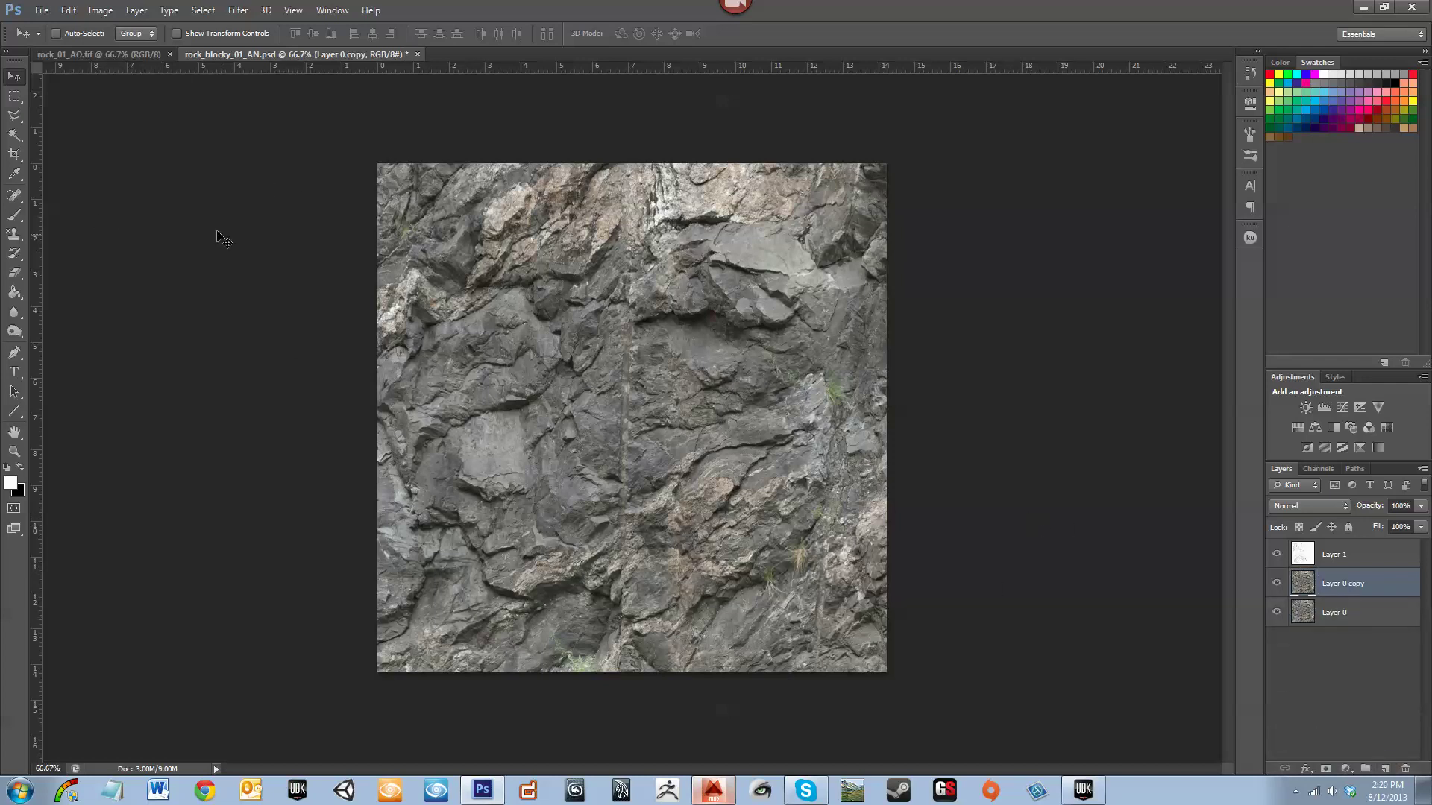
Apply the Offset filter to the duplicated rock layer with +512 pixels horizontally and vertically, using Wrap Around
{"action": "left_click", "coordinate": [238, 10]}
{"action": "mouse_move", "coordinate": [351, 274]}
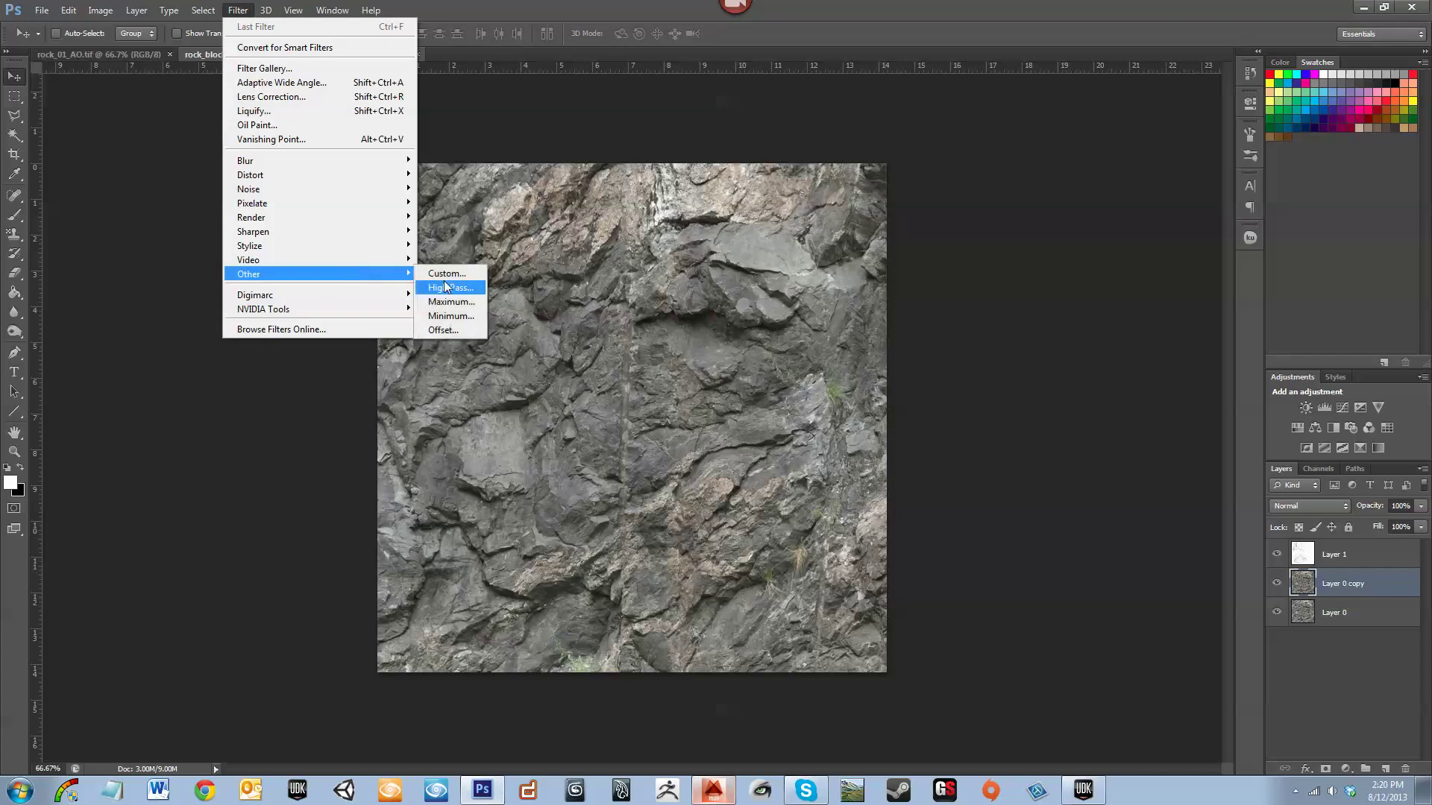
{"action": "left_click", "coordinate": [475, 330]}
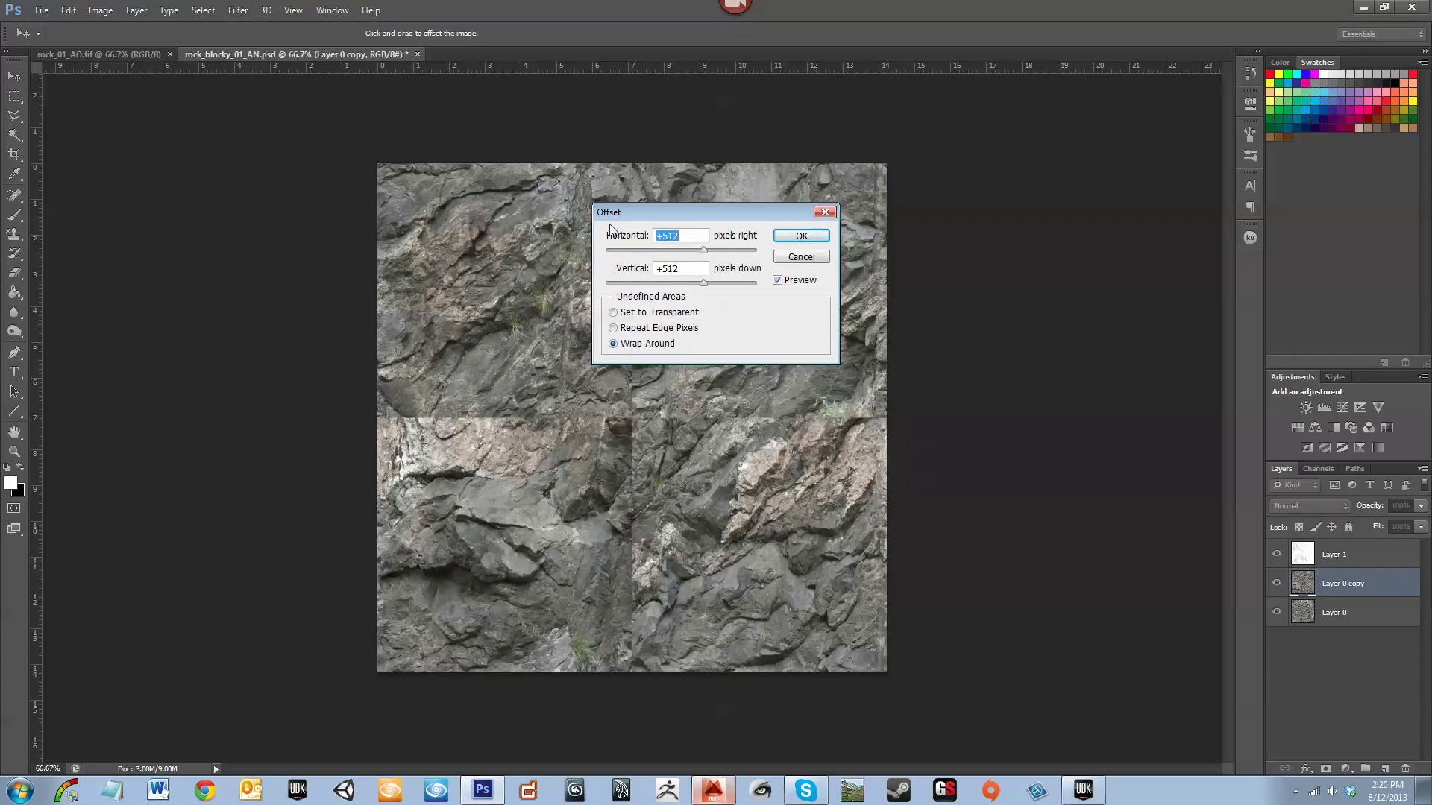
{"action": "left_click_drag", "start_coordinate": [613, 214], "coordinate": [501, 304]}
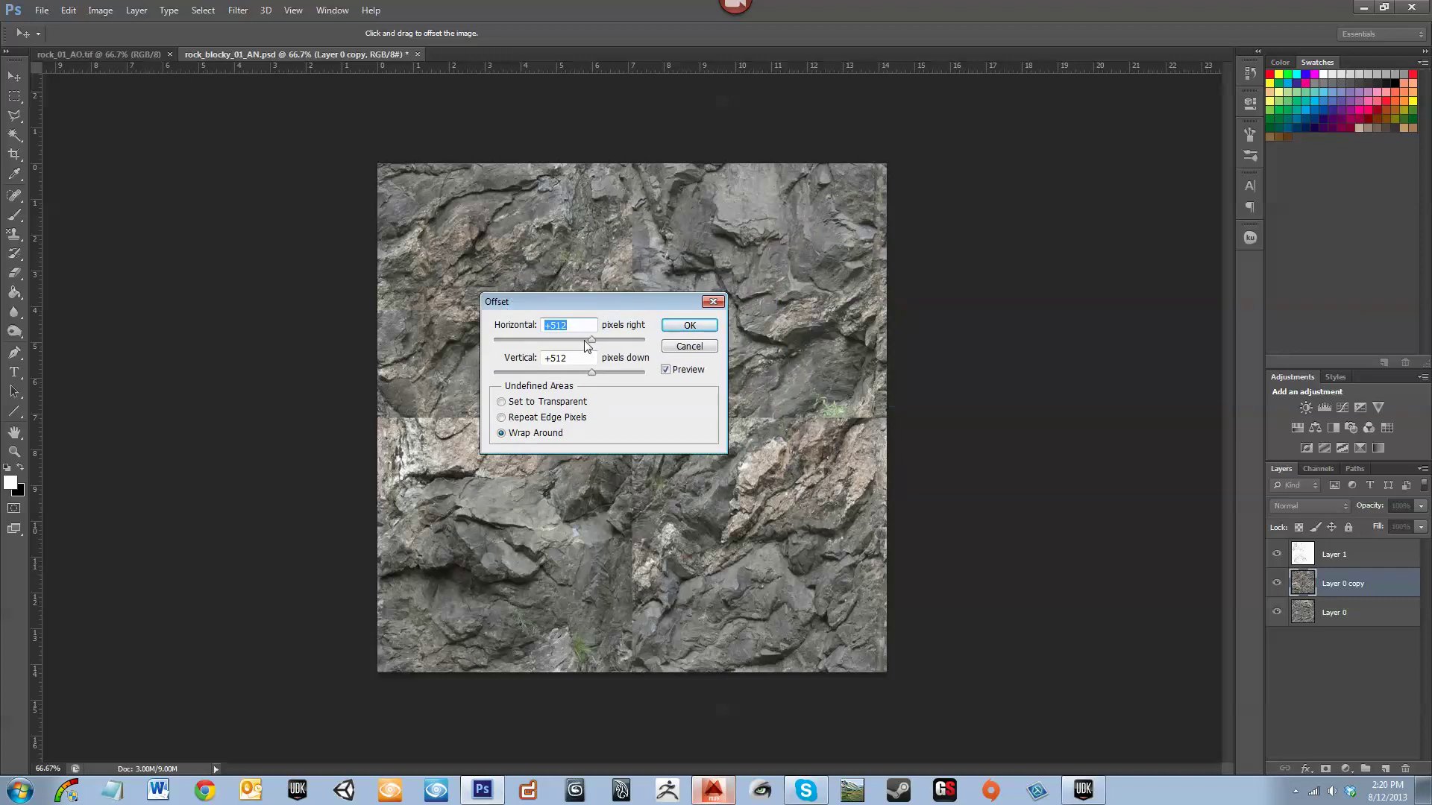
{"action": "left_click", "coordinate": [691, 327]}
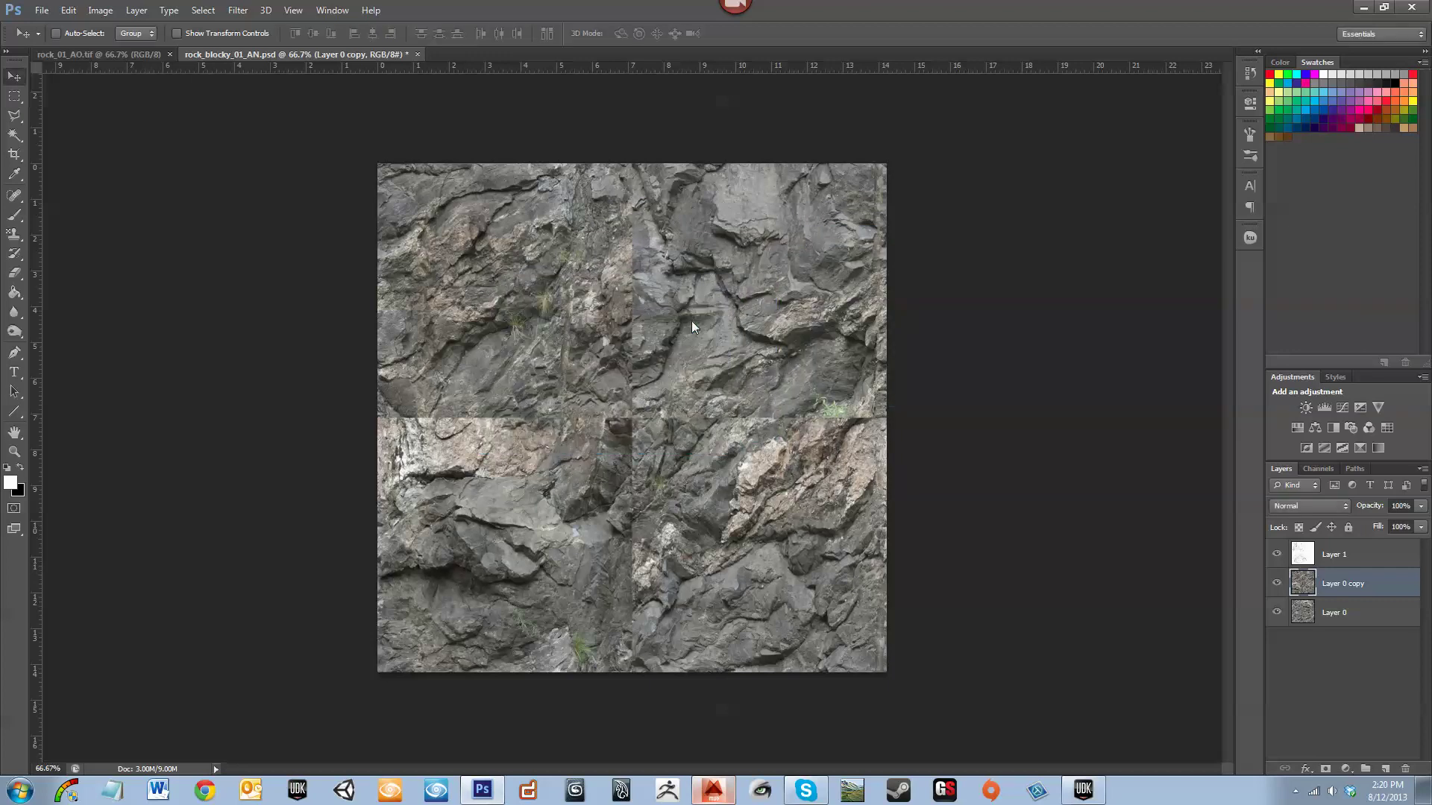
Set up the Clone Stamp tool with a soft 100 px brush at 0% hardness for retouching the exposed seams
{"action": "scroll", "coordinate": [739, 498], "scroll_direction": "up", "scroll_amount": 4, "text": "alt"}
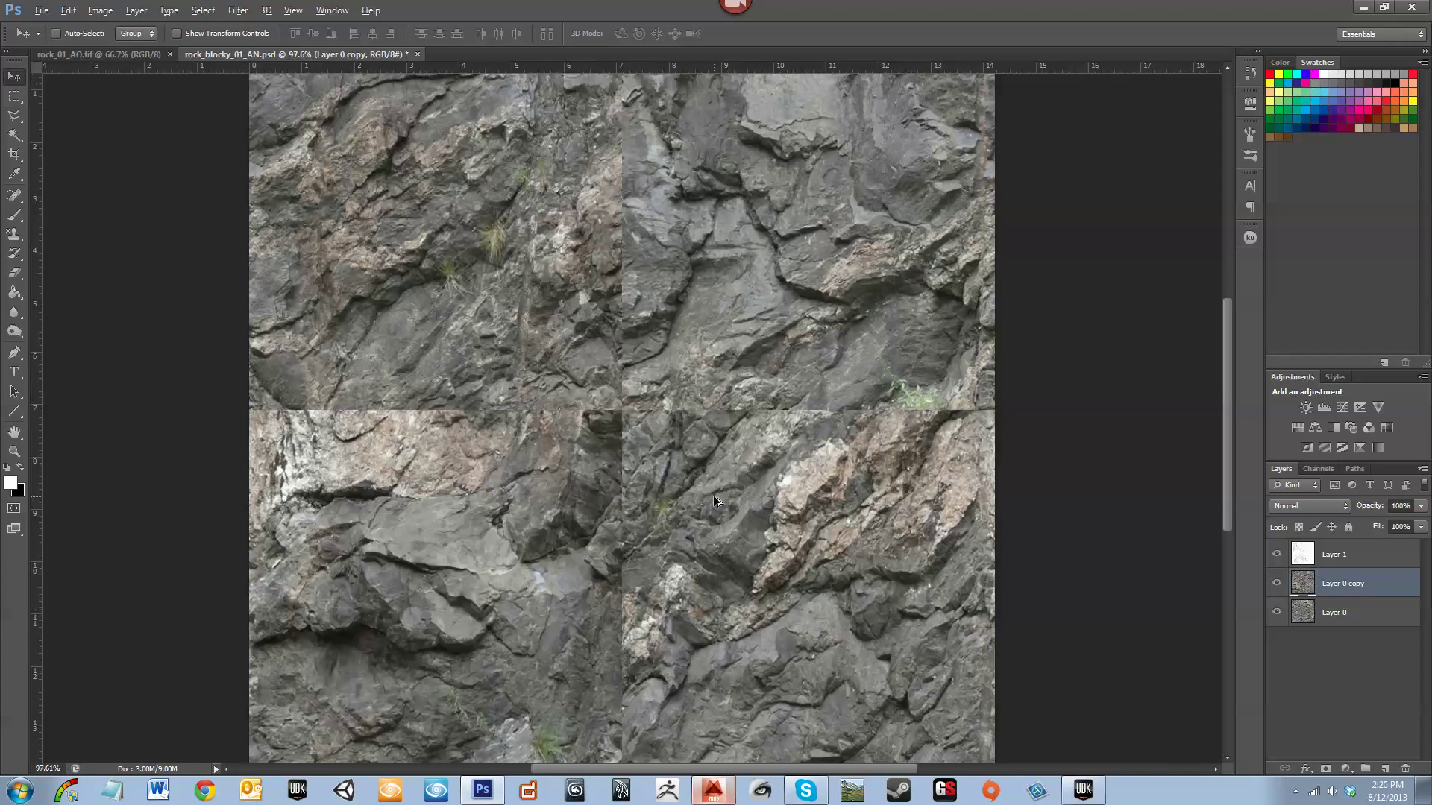
{"action": "left_click", "coordinate": [20, 238]}
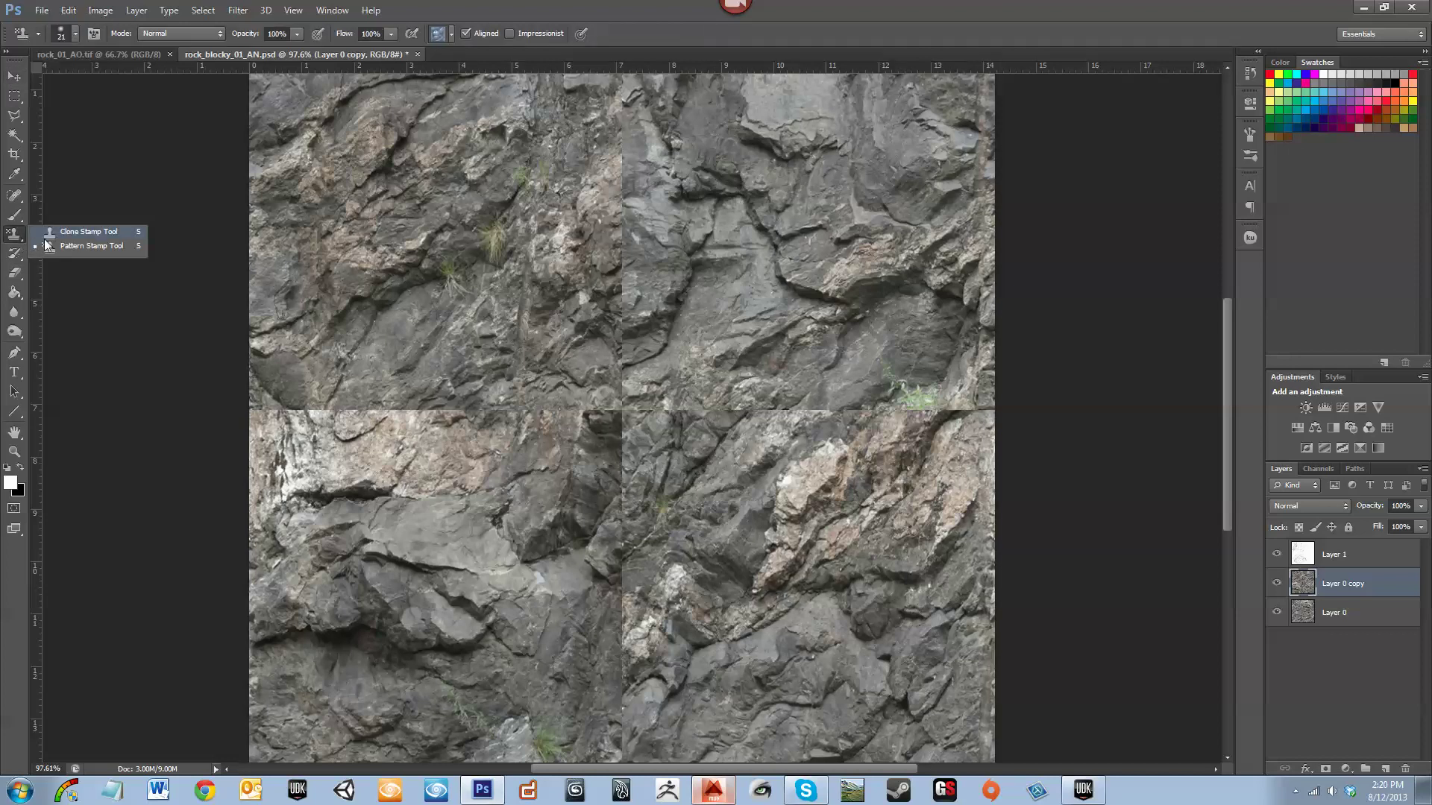
{"action": "left_click", "coordinate": [43, 237]}
{"action": "scroll", "coordinate": [474, 425], "scroll_direction": "up", "scroll_amount": 2}
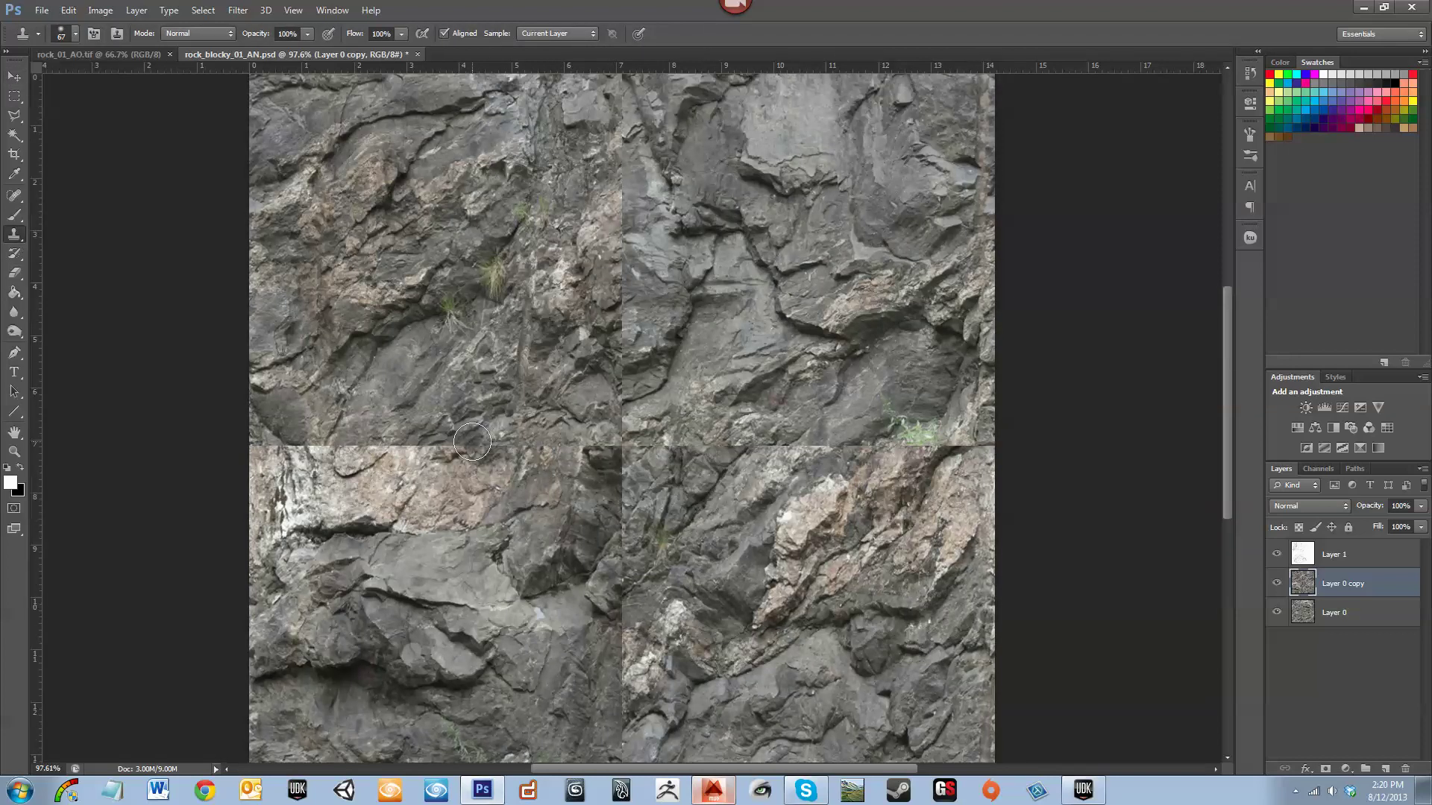
{"action": "right_click", "coordinate": [294, 470]}
{"action": "left_click", "coordinate": [382, 422]}
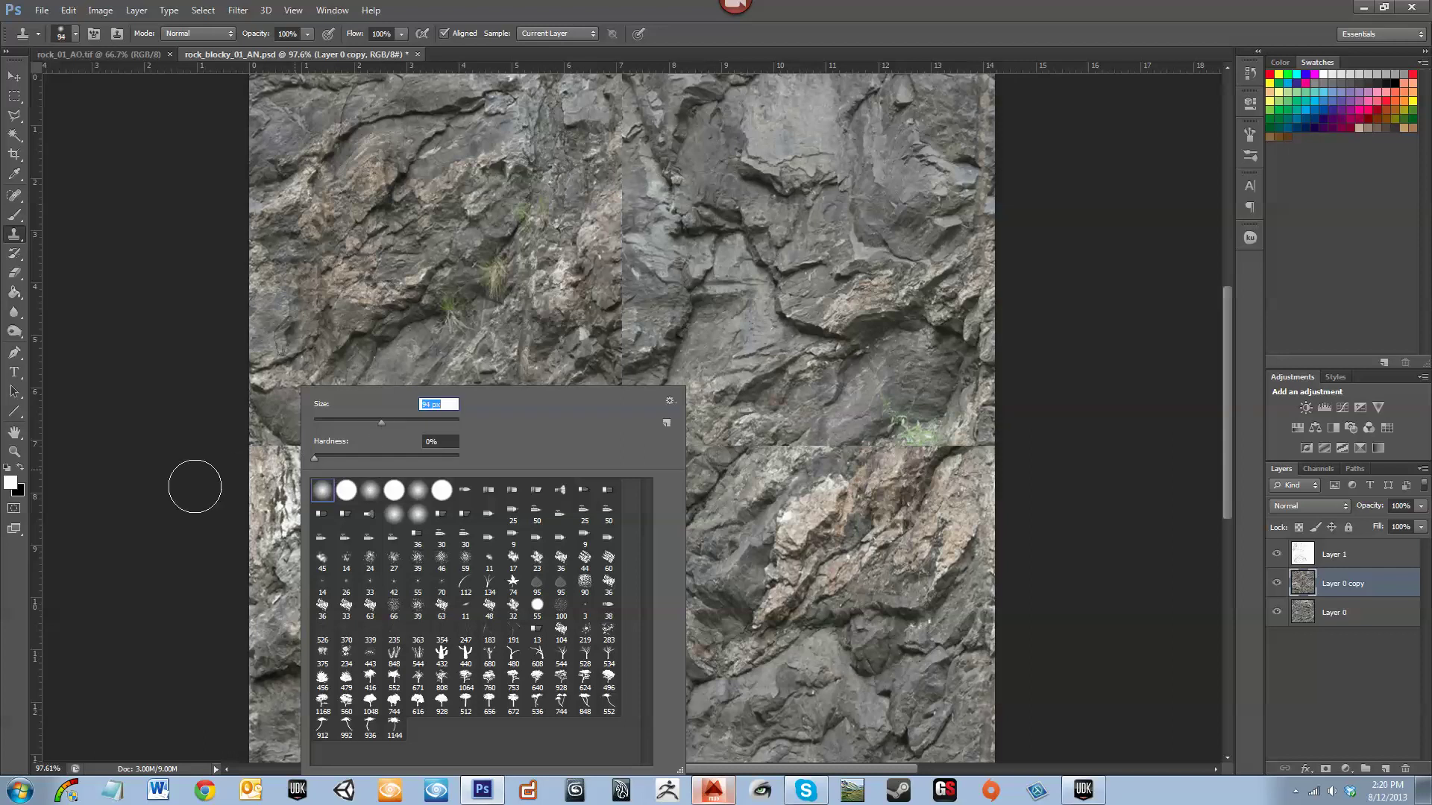
{"action": "left_click_drag", "start_coordinate": [387, 420], "coordinate": [386, 418]}
{"action": "left_click", "coordinate": [215, 485]}
{"action": "left_click", "coordinate": [721, 307]}
{"action": "scroll", "coordinate": [202, 490], "scroll_direction": "up", "scroll_amount": 3}
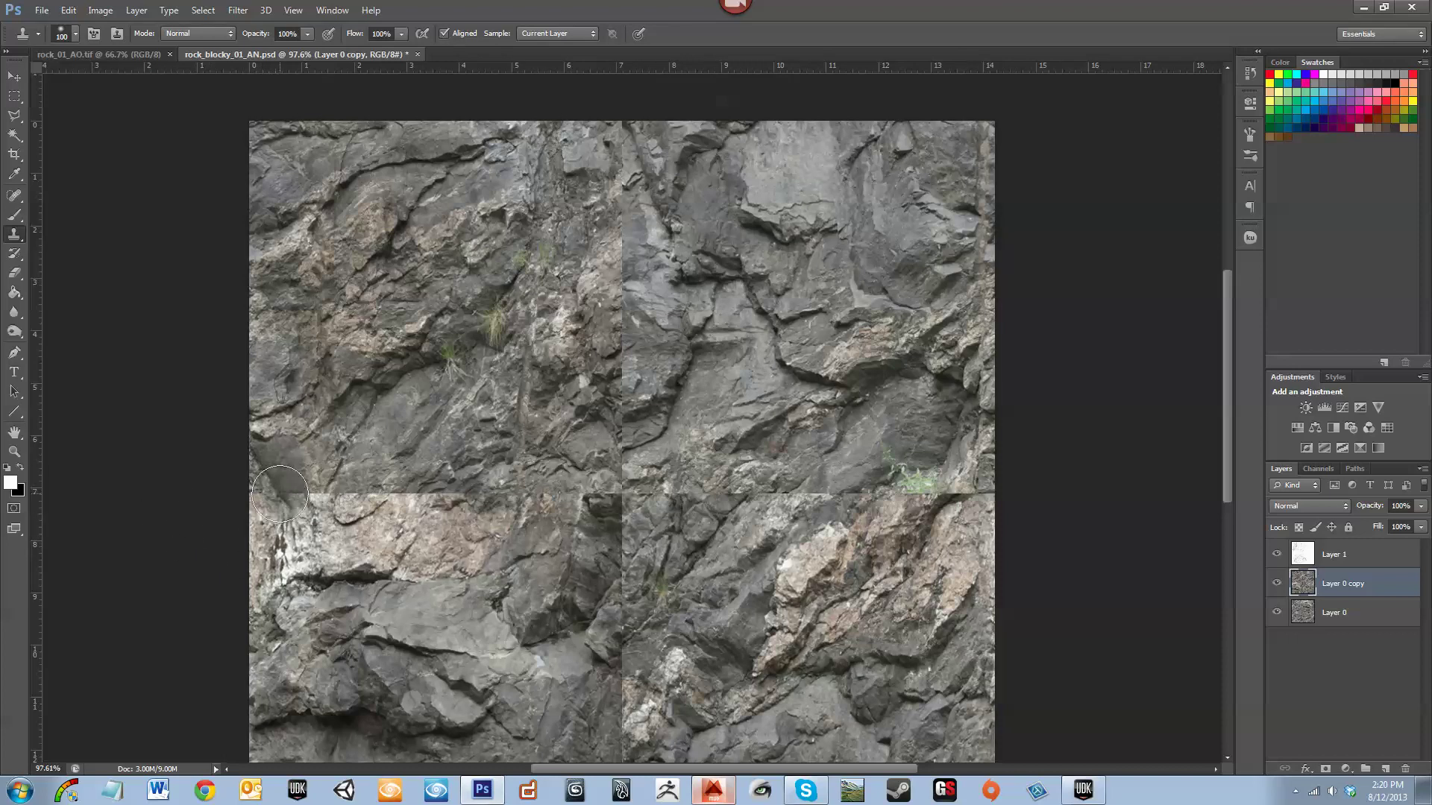
Clone grey rock from just above the horizontal seam over the seam near the texture's left edge
{"action": "left_click", "coordinate": [277, 465], "text": "alt"}
{"action": "mouse_move", "coordinate": [298, 501]}
{"action": "left_mouse_down"}
{"action": "mouse_move", "coordinate": [346, 536]}
{"action": "mouse_move", "coordinate": [302, 501]}
{"action": "mouse_move", "coordinate": [326, 513]}
{"action": "left_mouse_up"}
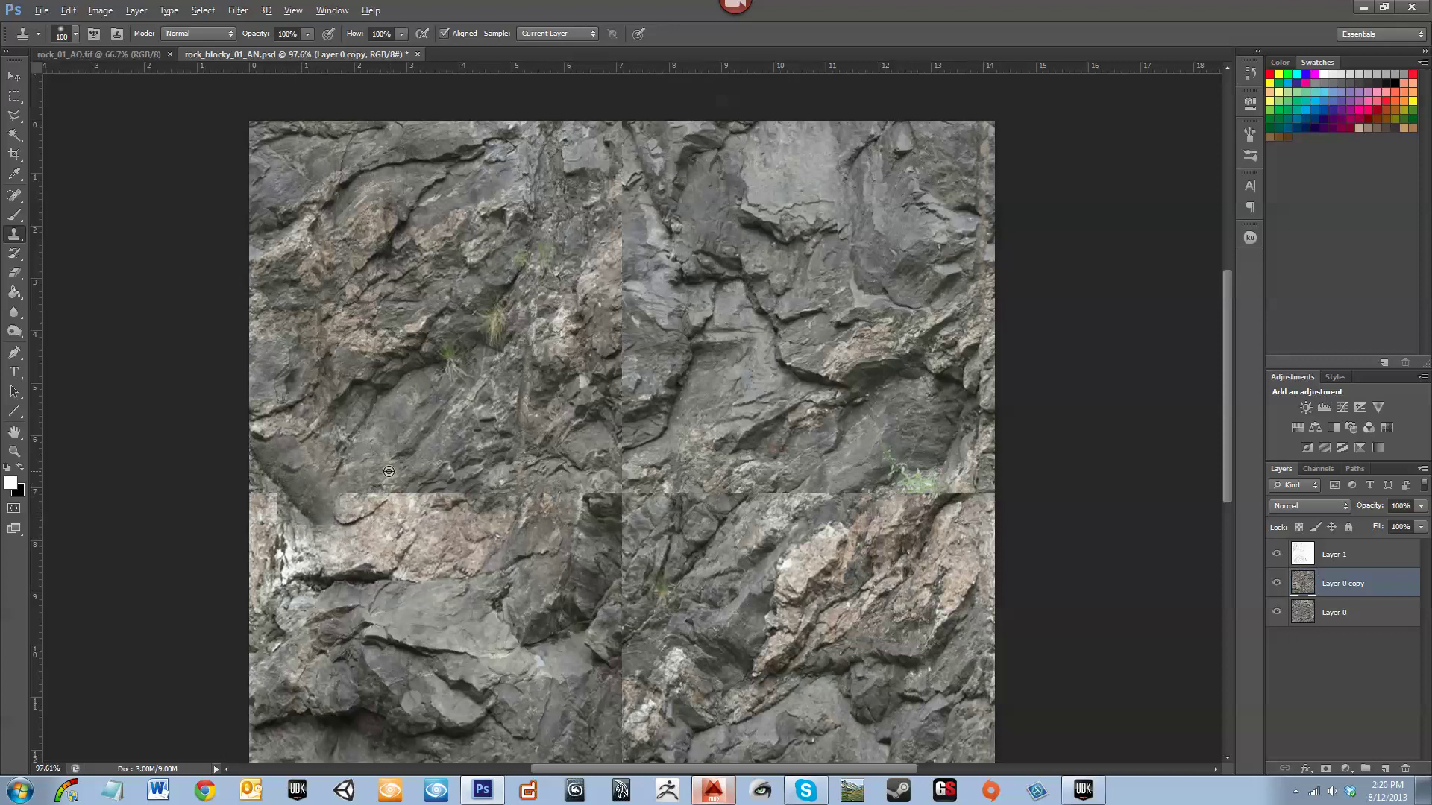
{"action": "mouse_move", "coordinate": [378, 470]}
{"action": "left_mouse_down"}
{"action": "mouse_move", "coordinate": [358, 500]}
{"action": "mouse_move", "coordinate": [472, 531]}
{"action": "left_mouse_up"}
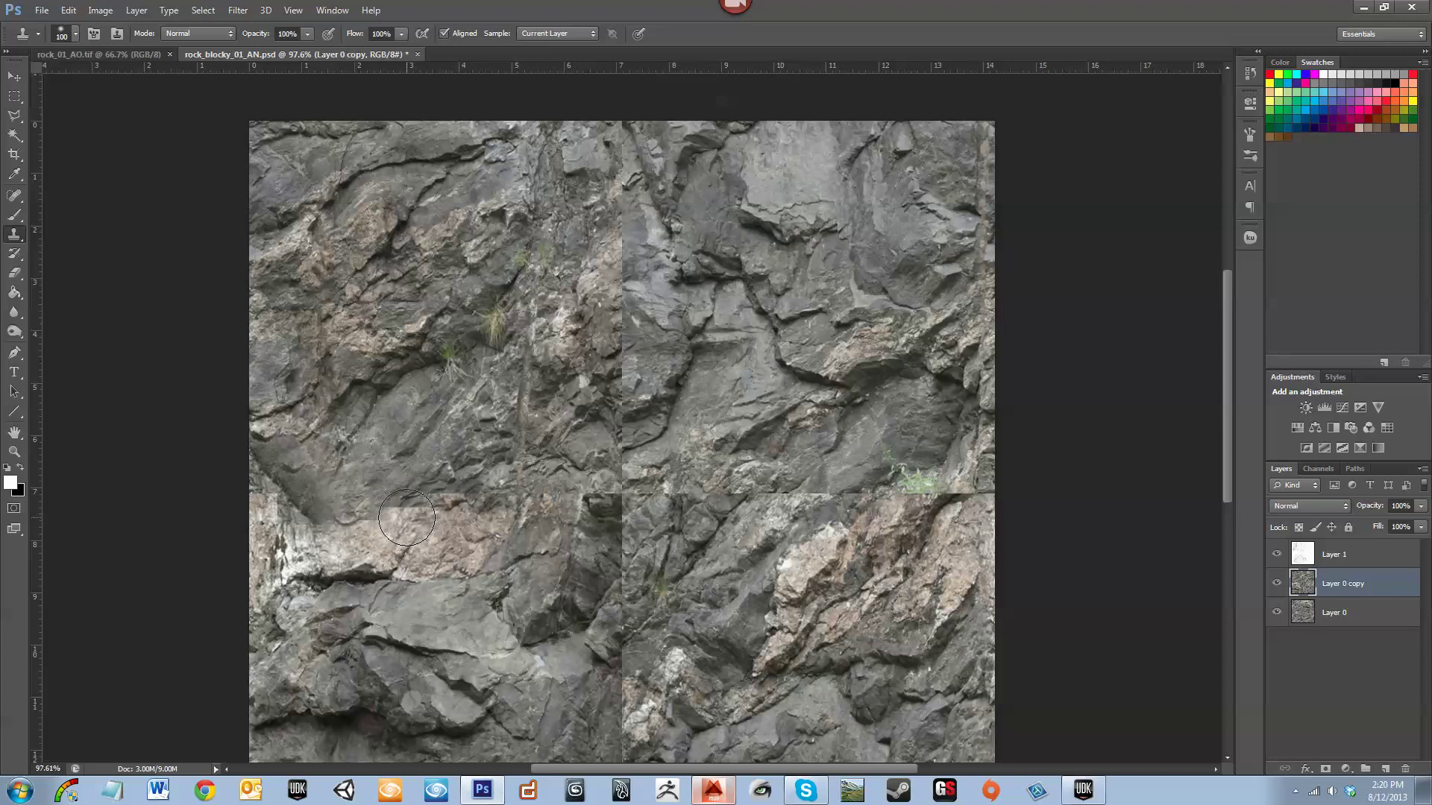
{"action": "mouse_move", "coordinate": [458, 437]}
{"action": "left_mouse_down"}
{"action": "mouse_move", "coordinate": [414, 507]}
{"action": "mouse_move", "coordinate": [372, 516]}
{"action": "left_mouse_up"}
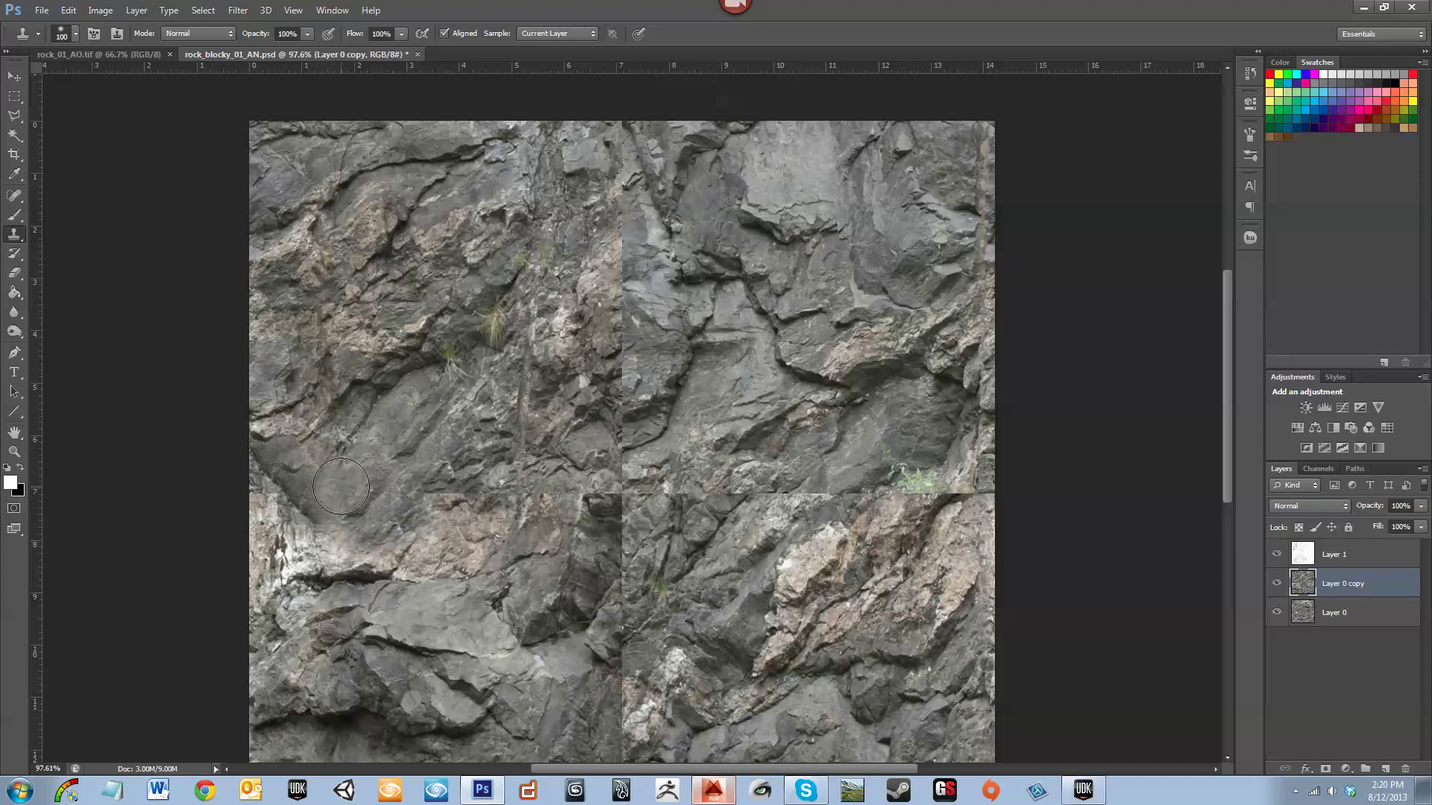
{"action": "key", "text": "super"}
{"action": "key", "text": "super"}
{"action": "left_click_drag", "start_coordinate": [361, 524], "coordinate": [363, 533]}
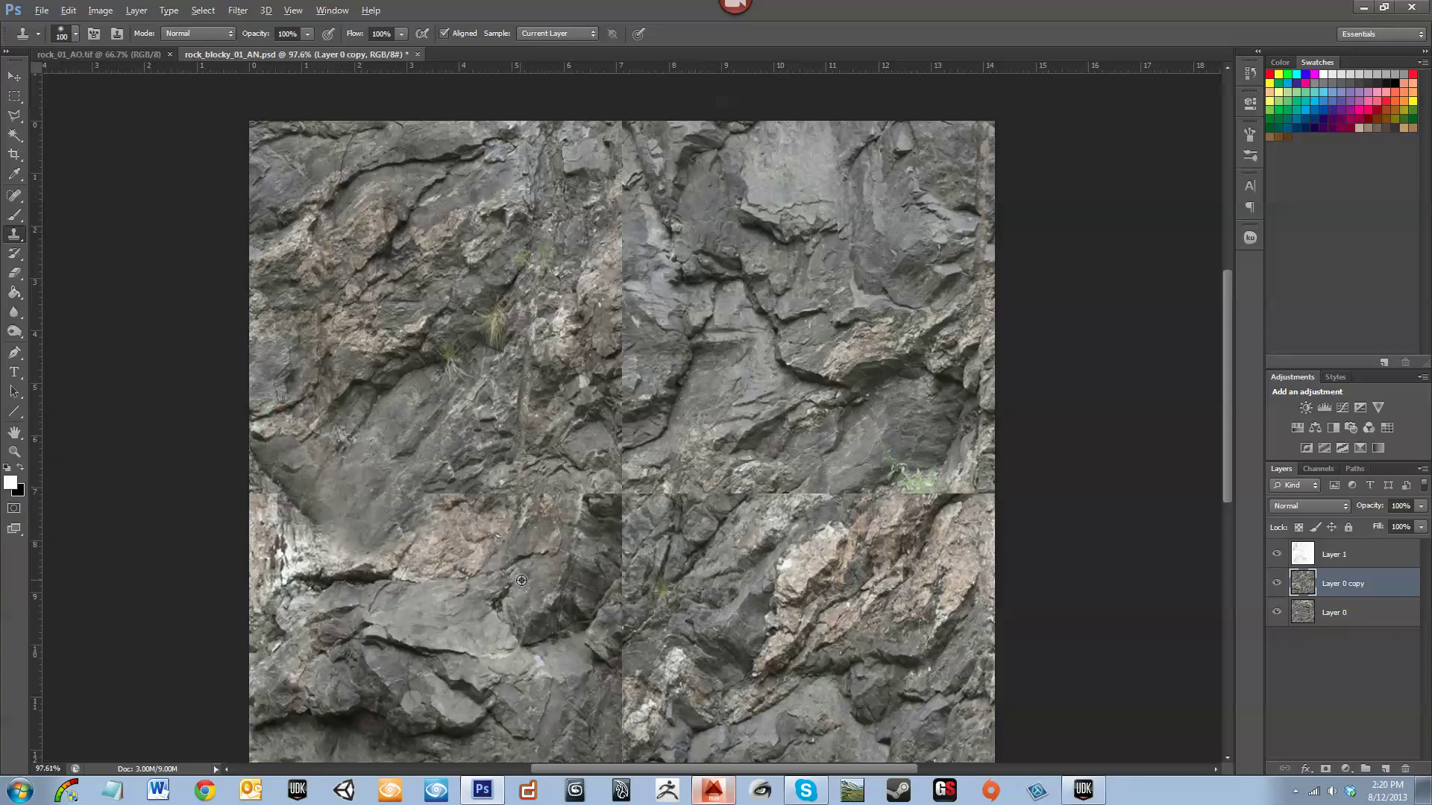
Clone grey rock from above the horizontal seam over its left half, from the reddish patch towards the vertical seam
{"action": "mouse_move", "coordinate": [473, 491]}
{"action": "left_mouse_down"}
{"action": "mouse_move", "coordinate": [440, 511]}
{"action": "mouse_move", "coordinate": [476, 515]}
{"action": "left_mouse_up"}
{"action": "left_click", "coordinate": [563, 552]}
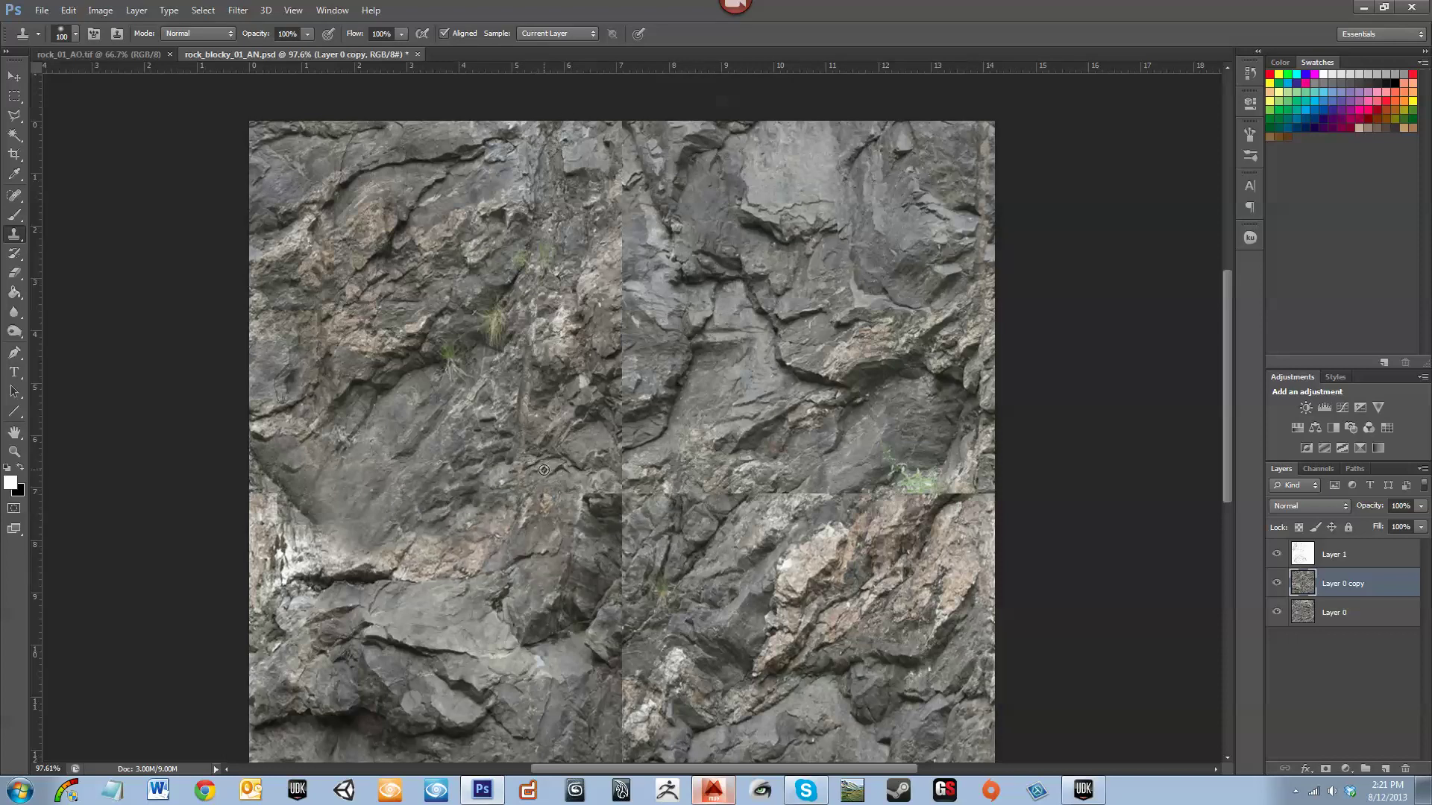
{"action": "left_click", "coordinate": [578, 443], "text": "alt"}
{"action": "left_click_drag", "start_coordinate": [521, 503], "coordinate": [554, 497]}
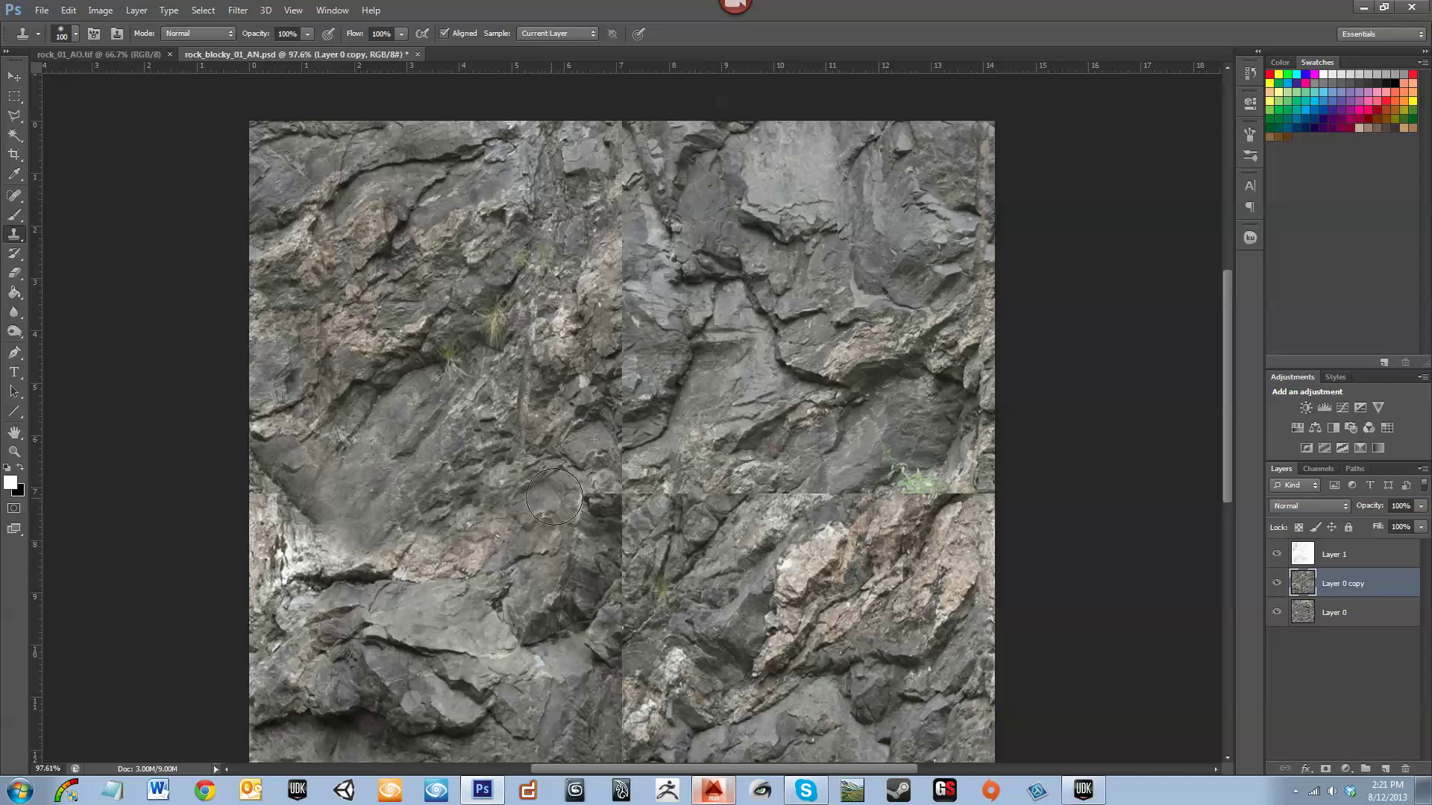
{"action": "left_click", "coordinate": [417, 489], "text": "alt"}
{"action": "left_click_drag", "start_coordinate": [508, 511], "coordinate": [513, 517]}
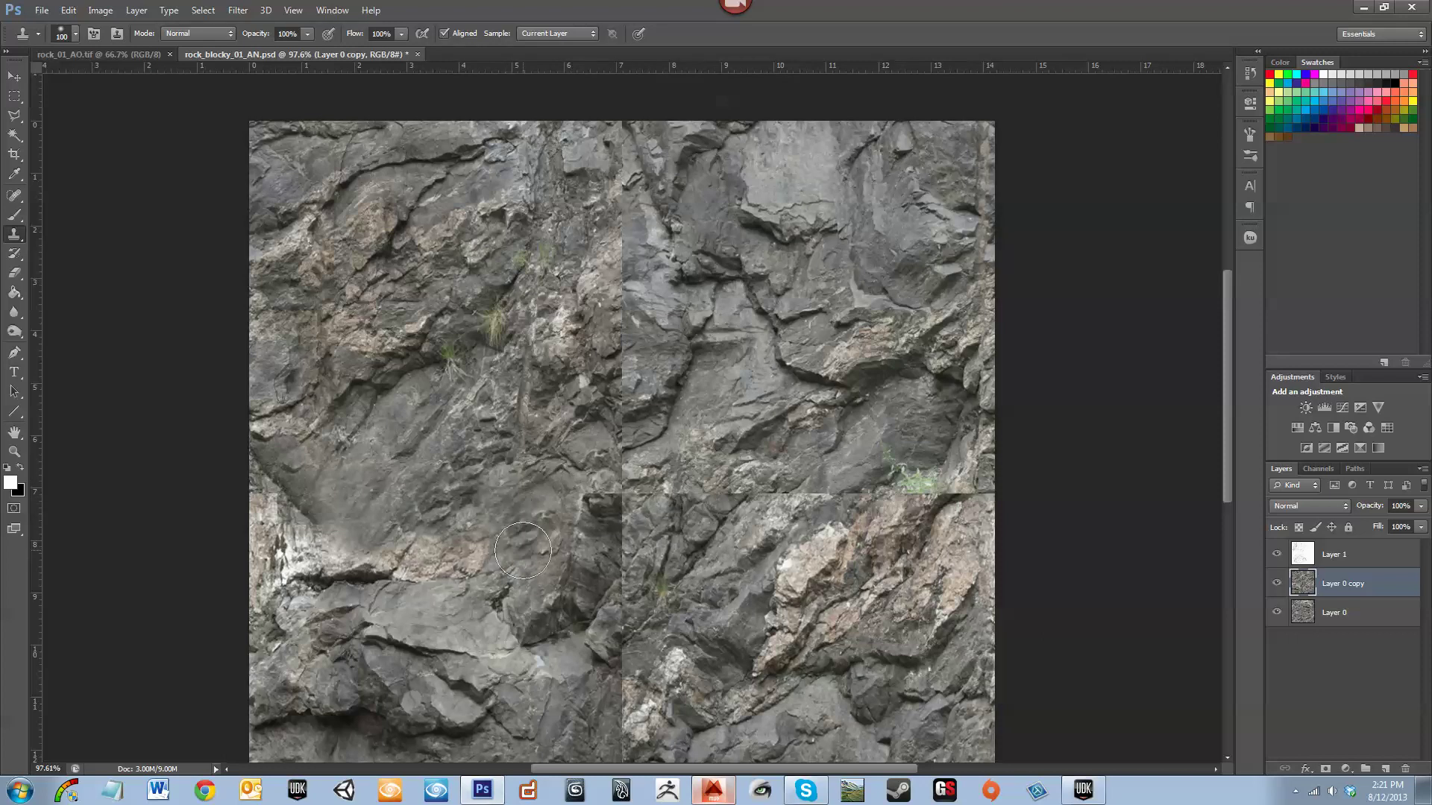
Clone dark rock over the crossing of the horizontal and vertical seams, undoing an unwanted stroke
{"action": "left_click", "coordinate": [577, 522], "text": "alt"}
{"action": "left_click_drag", "start_coordinate": [595, 498], "coordinate": [625, 501]}
{"action": "key", "text": "ctrl+z"}
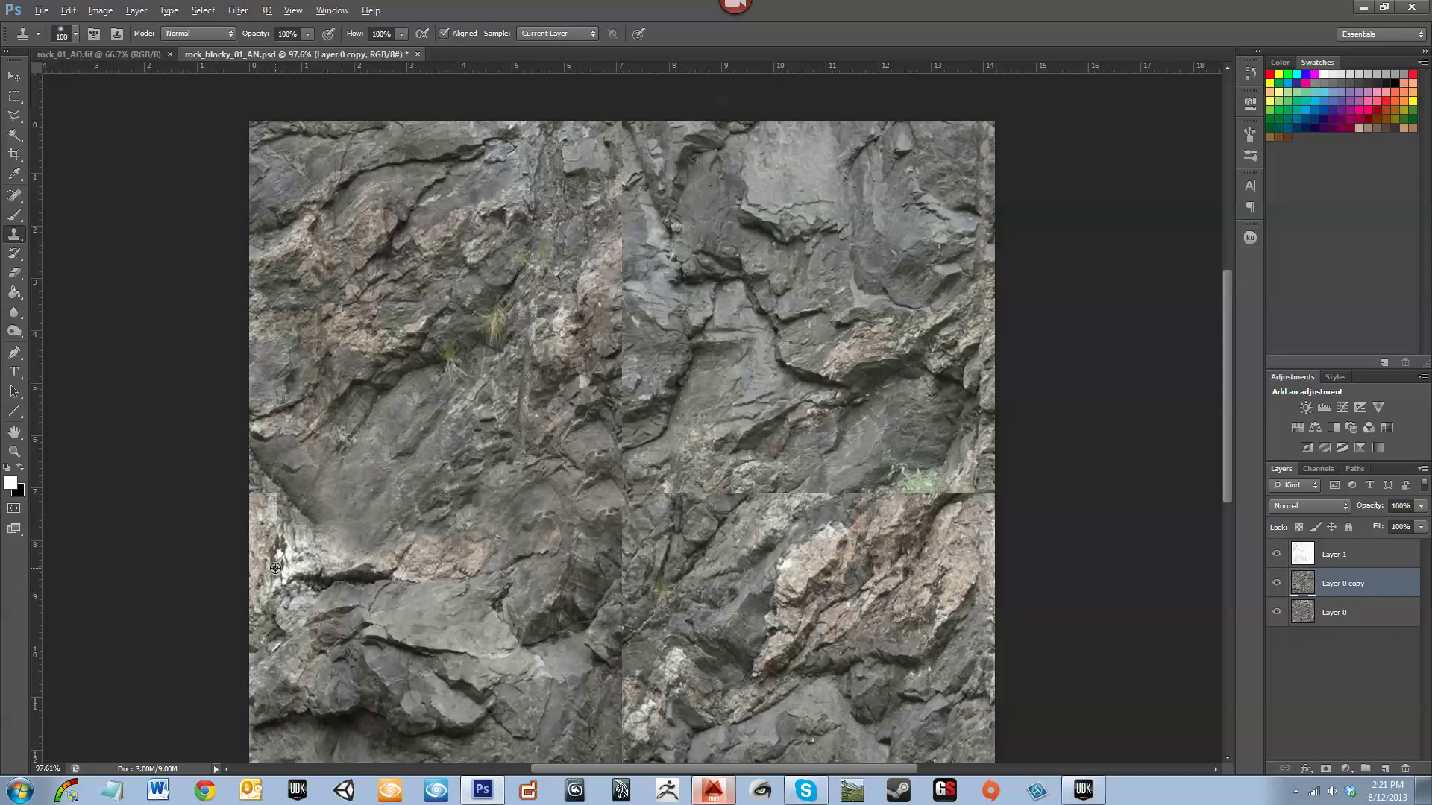
Retouch the horizontal seam at the white rock by the left edge and the upper border of the reddish patch with cloned rock
{"action": "left_click", "coordinate": [288, 545], "text": "alt"}
{"action": "mouse_move", "coordinate": [290, 515]}
{"action": "left_mouse_down"}
{"action": "mouse_move", "coordinate": [304, 509]}
{"action": "mouse_move", "coordinate": [291, 489]}
{"action": "mouse_move", "coordinate": [283, 522]}
{"action": "left_mouse_up"}
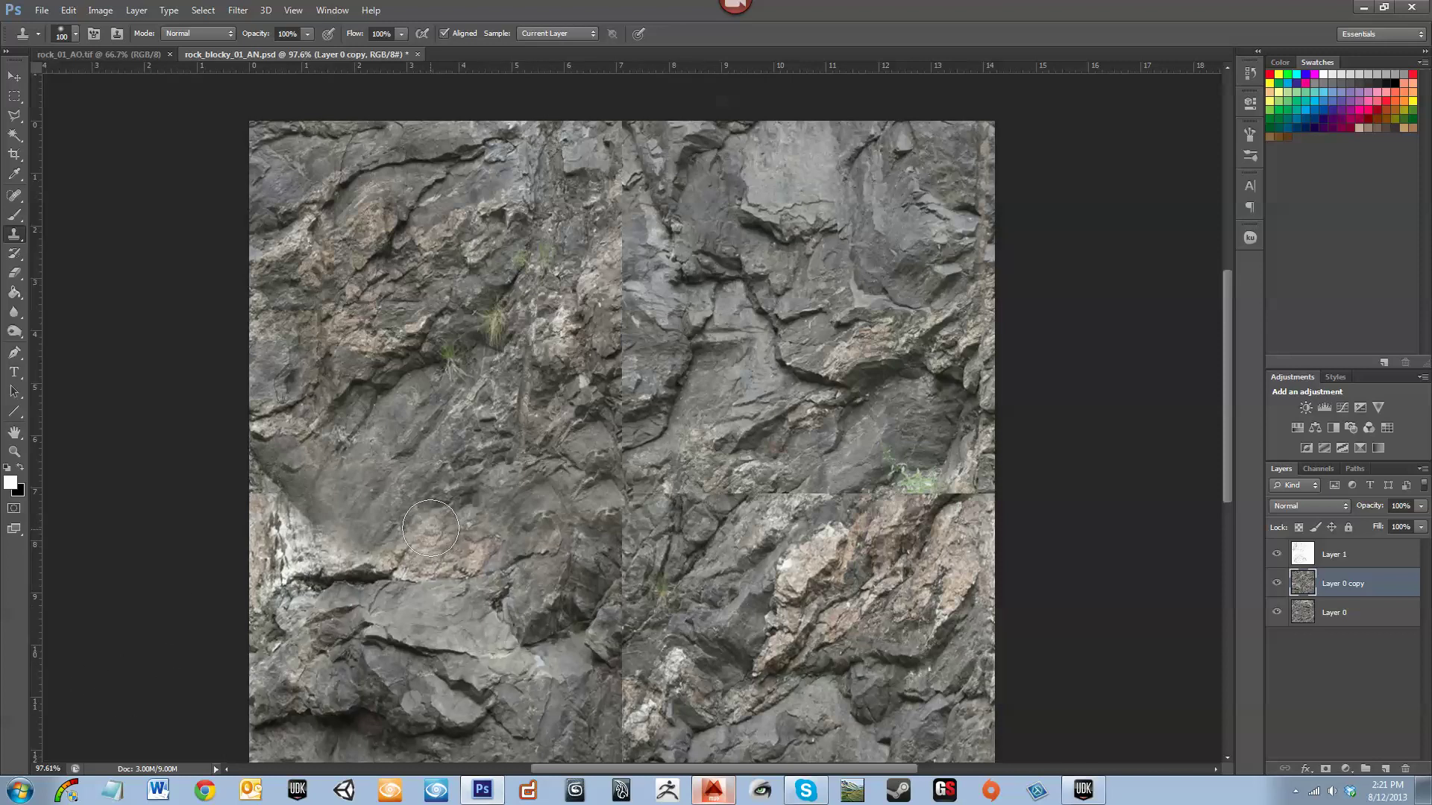
{"action": "left_click", "coordinate": [430, 527]}
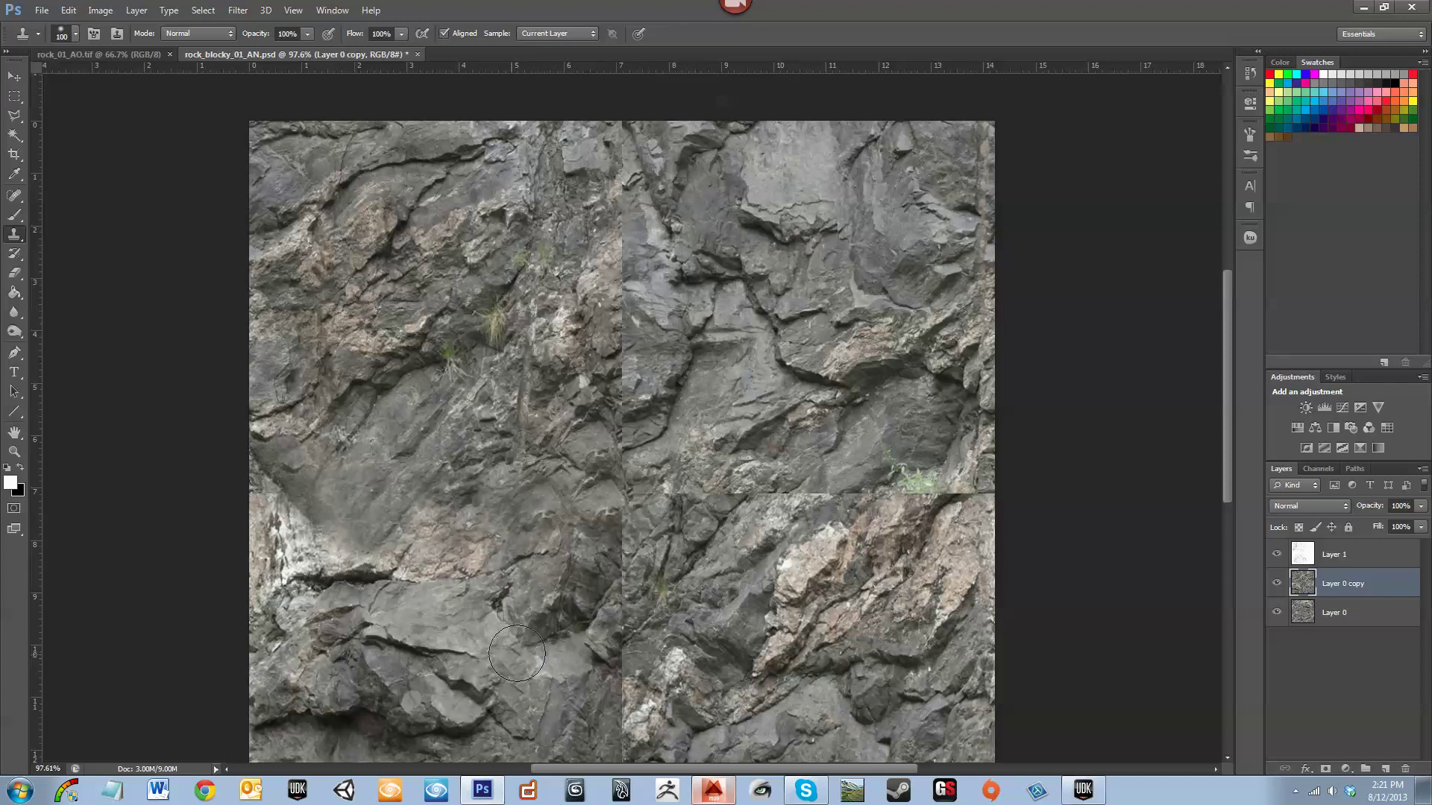
Clone dark grey rock over the vertical seam just below the seam crossing, undoing the first stroke and resampling
{"action": "left_click", "coordinate": [596, 560], "text": "alt"}
{"action": "mouse_move", "coordinate": [621, 532]}
{"action": "left_mouse_down"}
{"action": "mouse_move", "coordinate": [625, 551]}
{"action": "mouse_move", "coordinate": [623, 530]}
{"action": "left_mouse_up"}
{"action": "key", "text": "ctrl+z"}
{"action": "left_click", "coordinate": [583, 563], "text": "alt"}
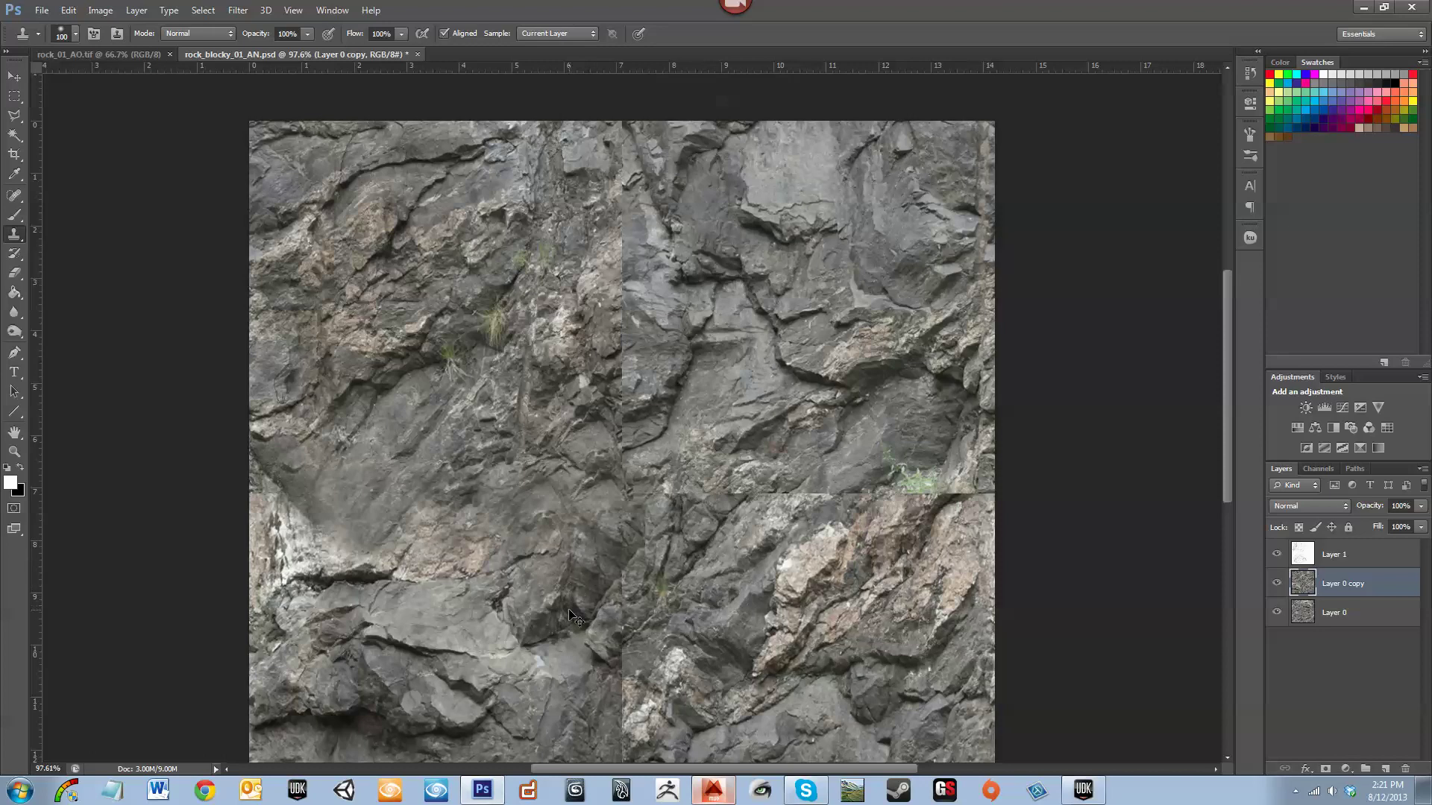
{"action": "left_click", "coordinate": [563, 713], "text": "alt"}
{"action": "mouse_move", "coordinate": [626, 536]}
{"action": "left_mouse_down"}
{"action": "mouse_move", "coordinate": [633, 516]}
{"action": "mouse_move", "coordinate": [625, 572]}
{"action": "left_mouse_up"}
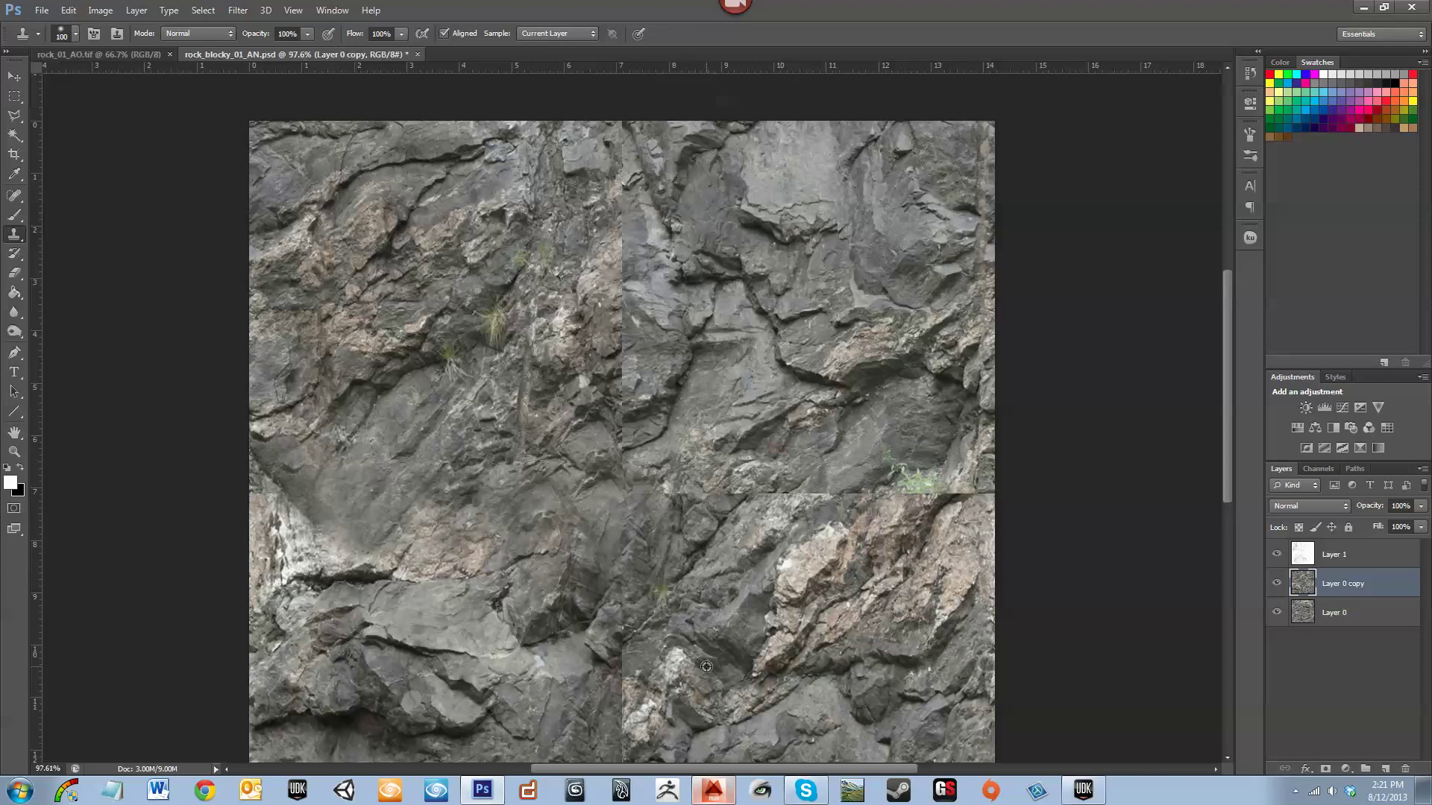
Clone rock from just above the horizontal seam over the remaining hard edges around the seam crossing
{"action": "left_click", "coordinate": [661, 458], "text": "alt"}
{"action": "mouse_move", "coordinate": [639, 484]}
{"action": "left_mouse_down"}
{"action": "mouse_move", "coordinate": [627, 502]}
{"action": "mouse_move", "coordinate": [615, 492]}
{"action": "left_mouse_up"}
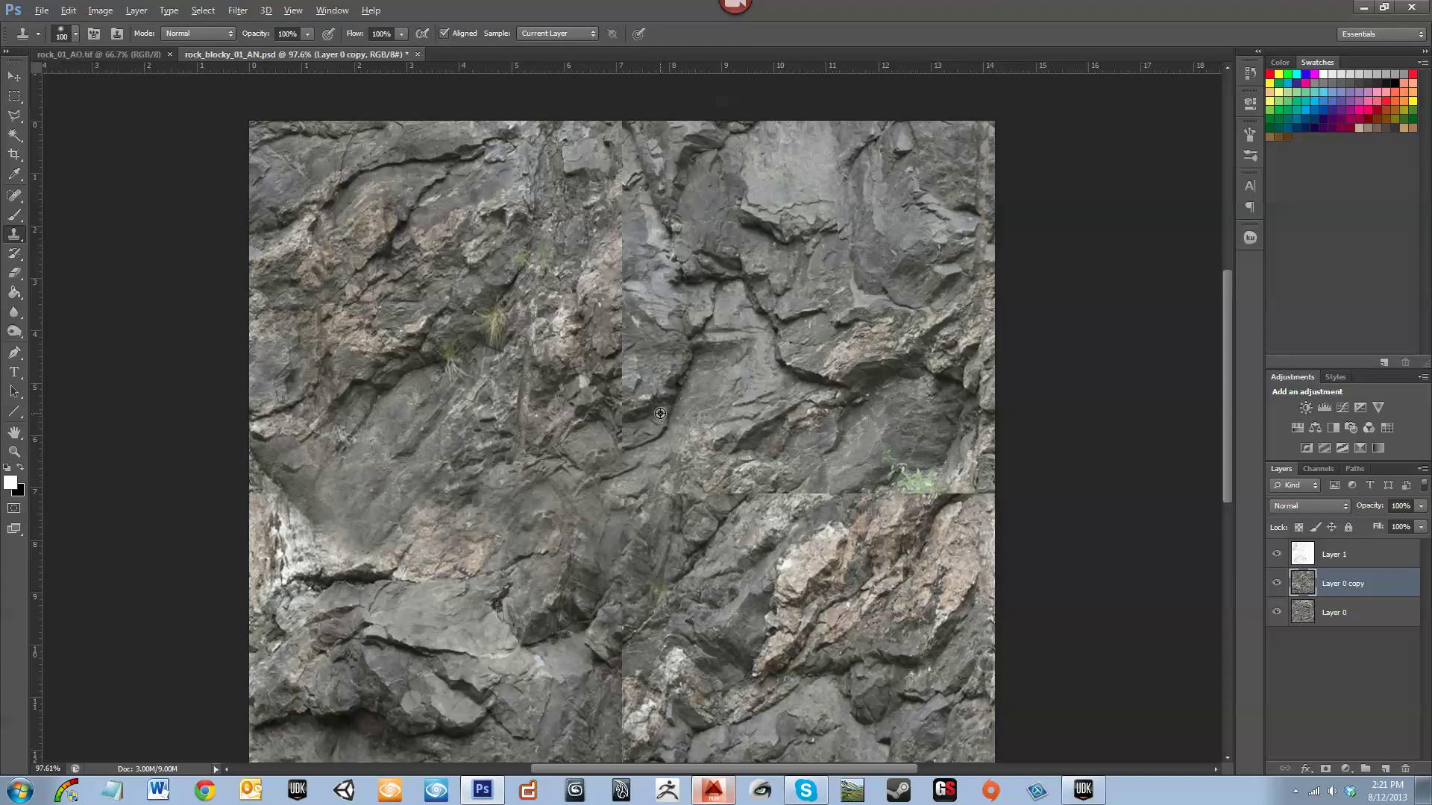
{"action": "left_click_drag", "start_coordinate": [645, 529], "coordinate": [669, 465]}
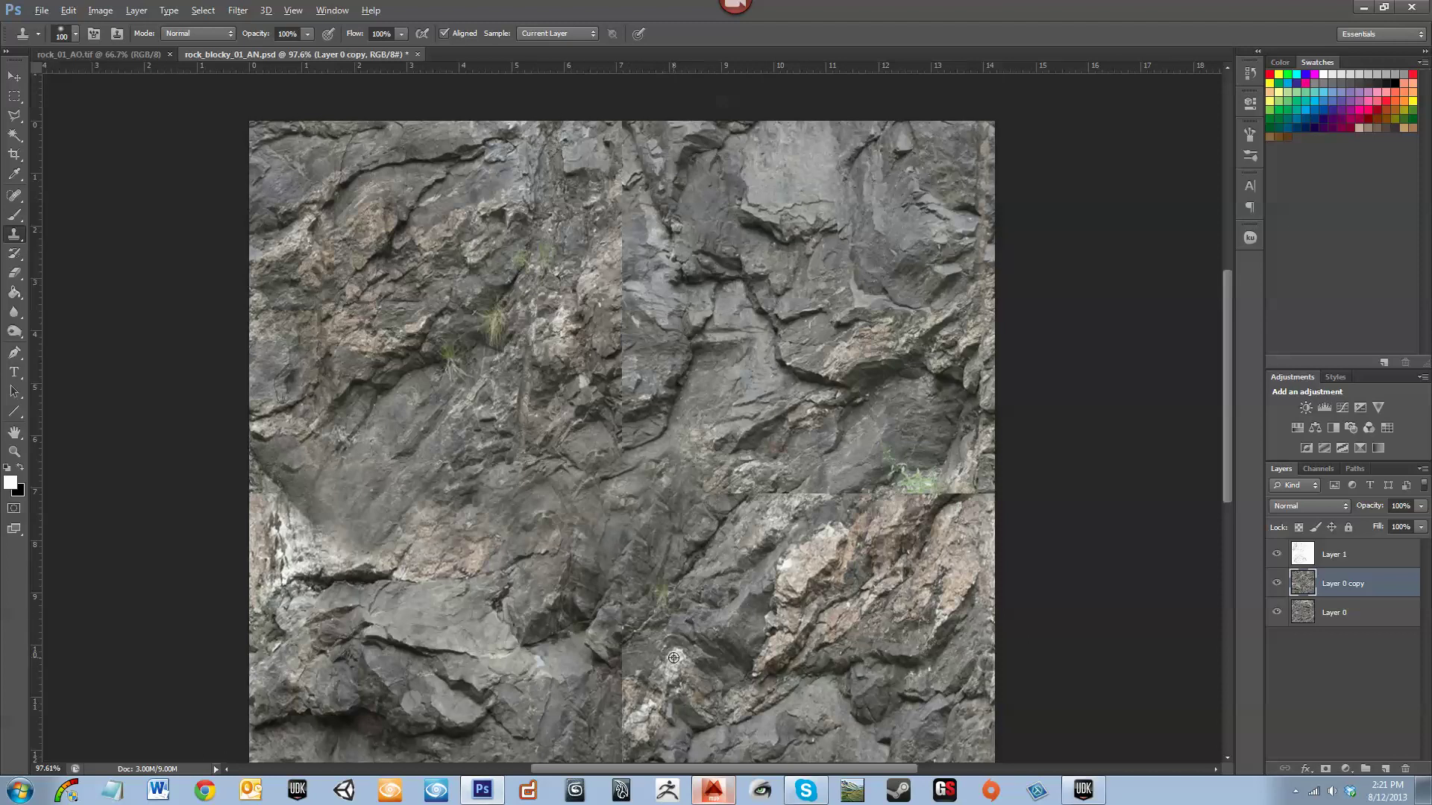
Clone dark rock down the vertical seam in the texture's lower half, covering the pale rock's straight edge
{"action": "left_click", "coordinate": [661, 598], "text": "alt"}
{"action": "left_click", "coordinate": [635, 637]}
{"action": "mouse_move", "coordinate": [636, 643]}
{"action": "left_mouse_down"}
{"action": "mouse_move", "coordinate": [619, 645]}
{"action": "mouse_move", "coordinate": [616, 593]}
{"action": "mouse_move", "coordinate": [615, 628]}
{"action": "left_mouse_up"}
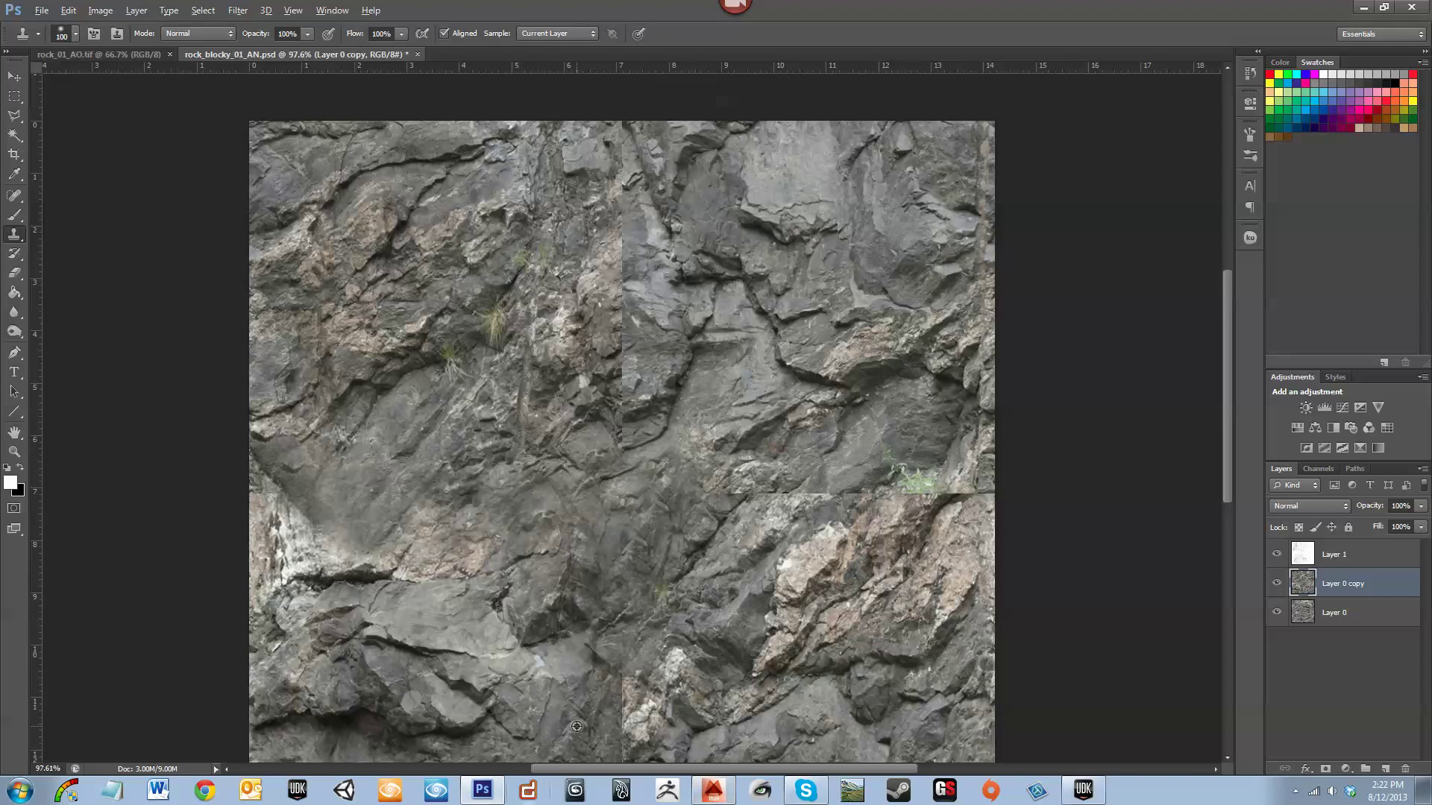
{"action": "mouse_move", "coordinate": [616, 699]}
{"action": "left_mouse_down"}
{"action": "mouse_move", "coordinate": [628, 705]}
{"action": "mouse_move", "coordinate": [620, 745]}
{"action": "left_mouse_up"}
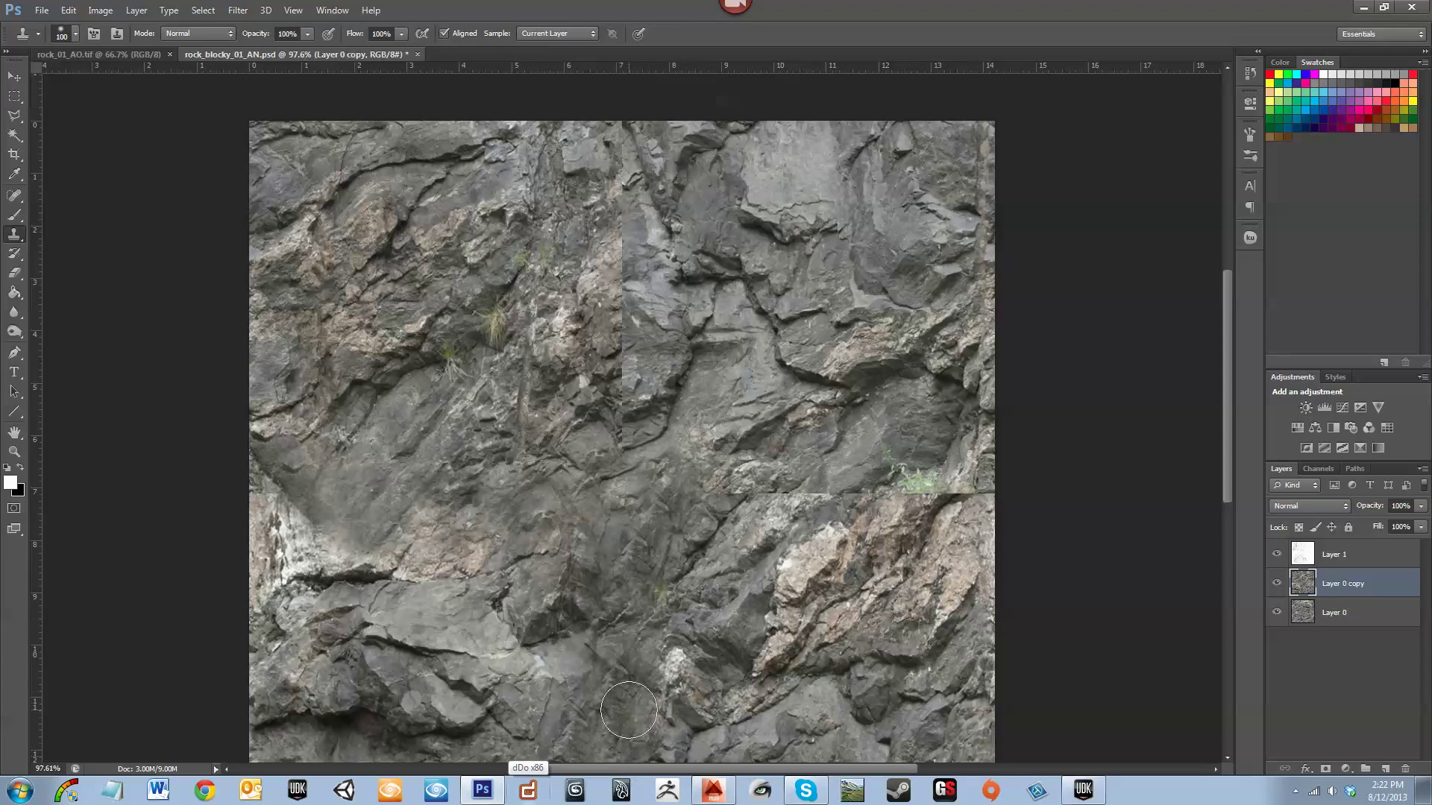
Clone rock over the last stretch of the vertical seam down to the texture's bottom edge
{"action": "scroll", "coordinate": [622, 700], "scroll_direction": "down", "scroll_amount": 3}
{"action": "scroll", "coordinate": [624, 661], "scroll_direction": "down", "scroll_amount": 3}
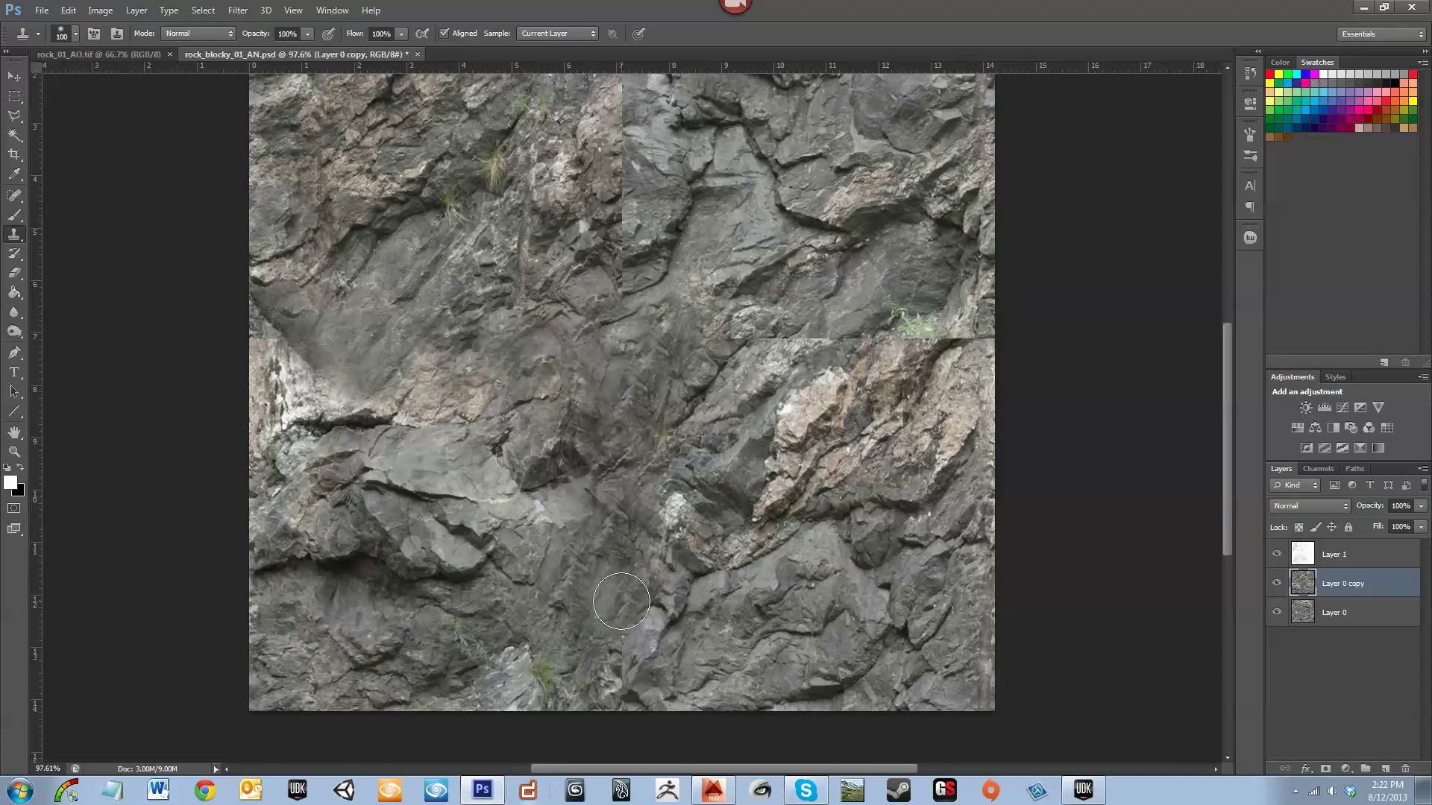
{"action": "mouse_move", "coordinate": [622, 633]}
{"action": "left_mouse_down"}
{"action": "mouse_move", "coordinate": [638, 622]}
{"action": "mouse_move", "coordinate": [631, 593]}
{"action": "mouse_move", "coordinate": [631, 616]}
{"action": "left_mouse_up"}
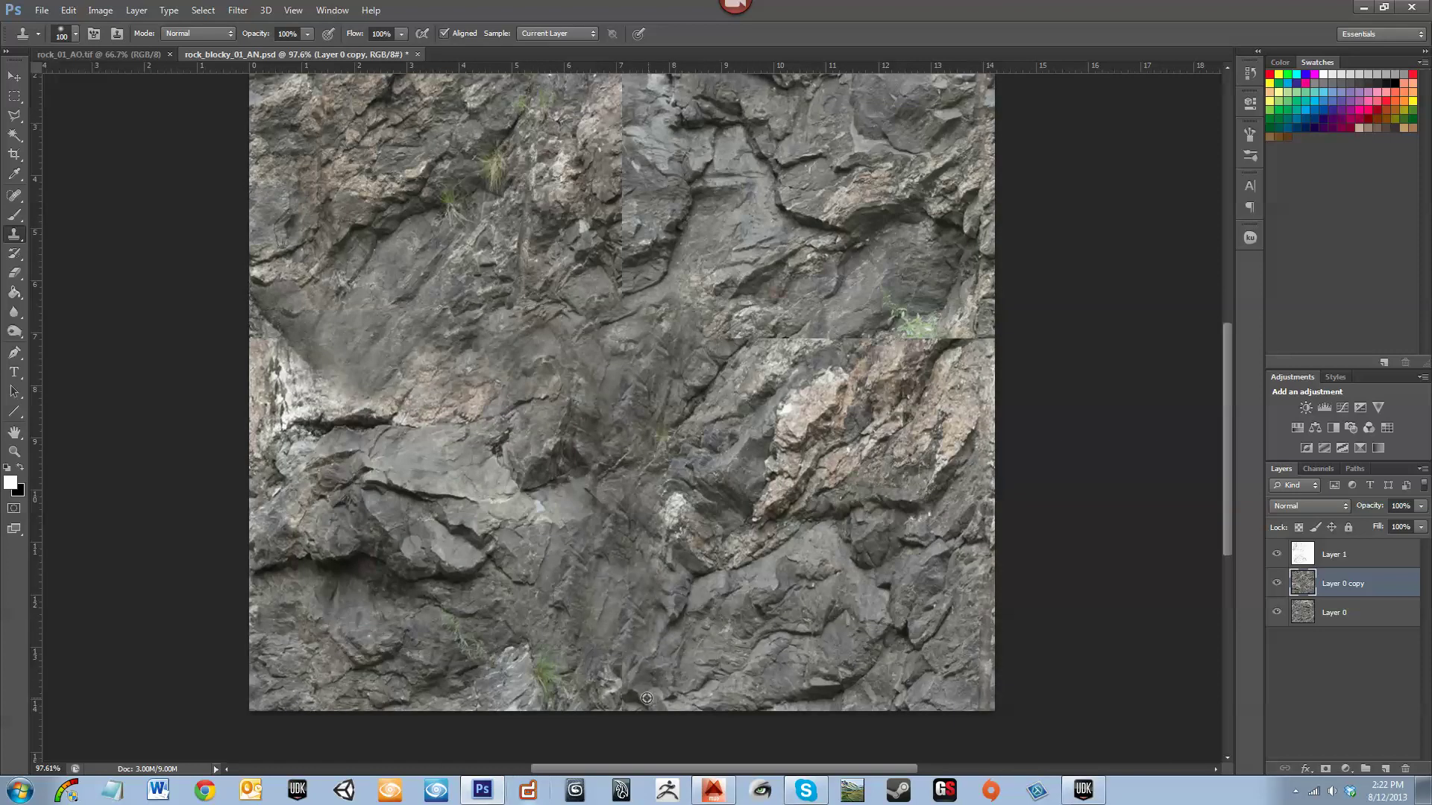
{"action": "mouse_move", "coordinate": [600, 682]}
{"action": "left_mouse_down"}
{"action": "mouse_move", "coordinate": [617, 675]}
{"action": "mouse_move", "coordinate": [627, 703]}
{"action": "mouse_move", "coordinate": [636, 693]}
{"action": "left_mouse_up"}
Clone grey rock diagonally over the horizontal seam right of the crossing, undoing the first stroke and resampling
{"action": "scroll", "coordinate": [769, 646], "scroll_direction": "up", "scroll_amount": 2}
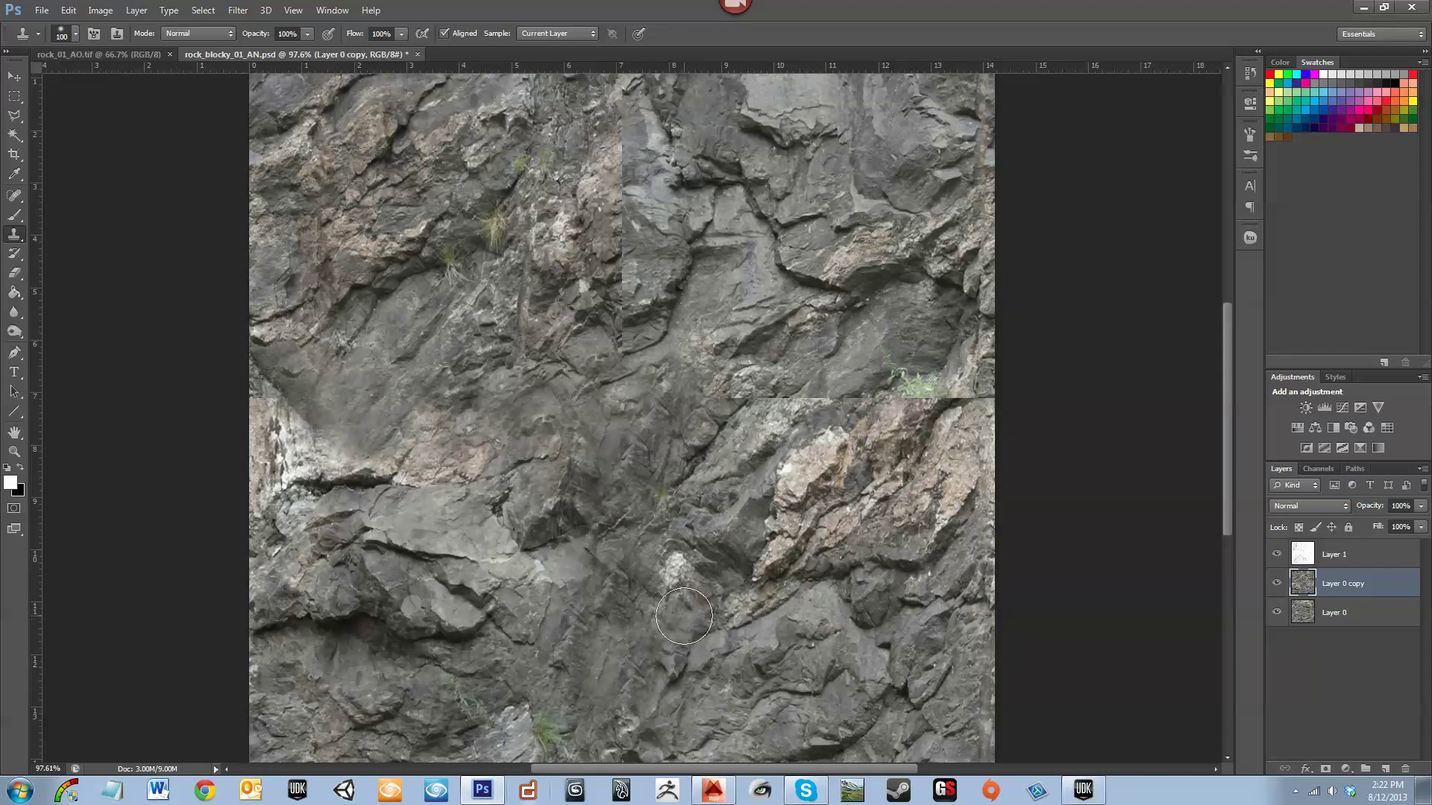
{"action": "scroll", "coordinate": [645, 578], "scroll_direction": "up", "scroll_amount": 5}
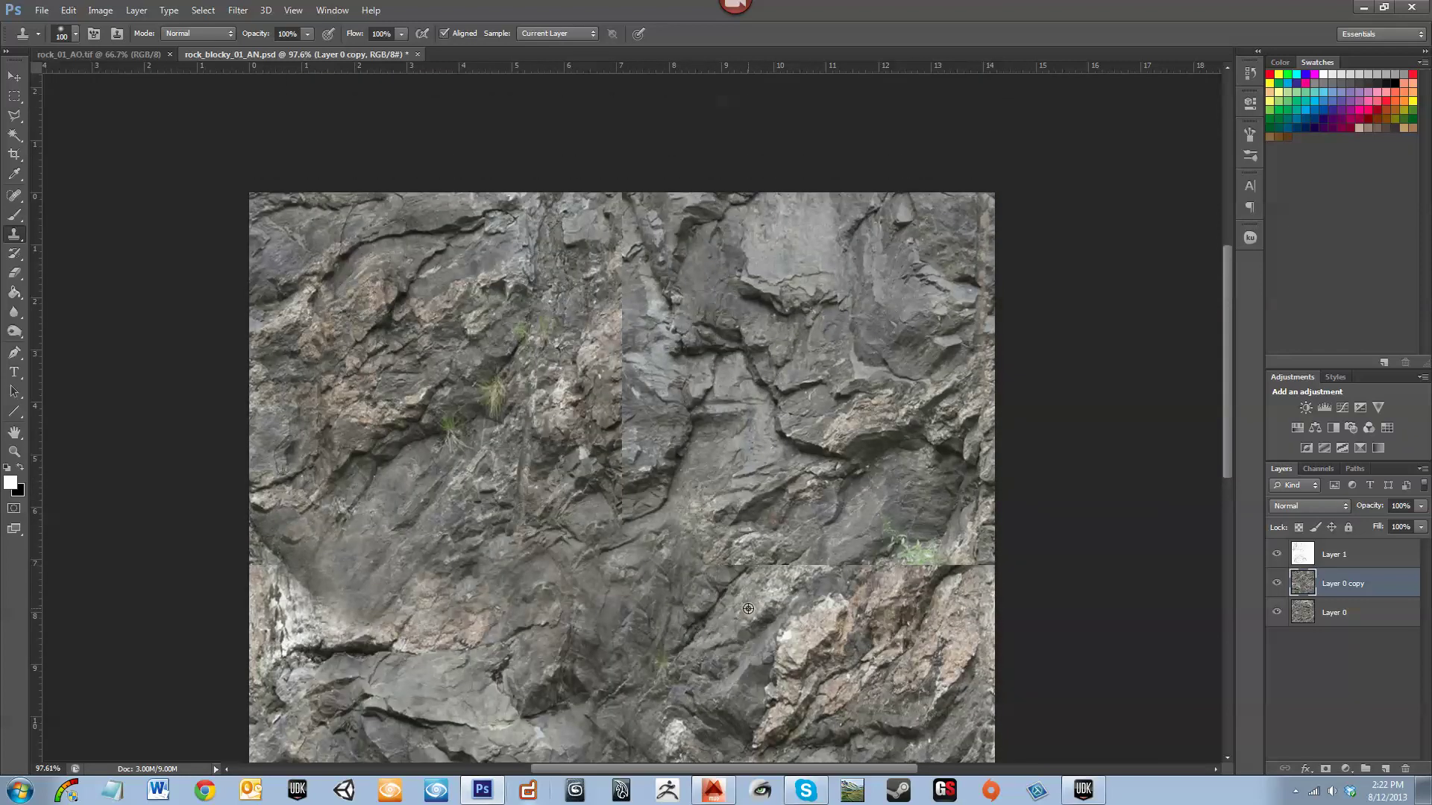
{"action": "left_click", "coordinate": [748, 608], "text": "alt"}
{"action": "left_click_drag", "start_coordinate": [760, 578], "coordinate": [806, 538]}
{"action": "key", "text": "ctrl+z"}
{"action": "left_click", "coordinate": [745, 608], "text": "alt"}
{"action": "left_click_drag", "start_coordinate": [769, 578], "coordinate": [813, 548]}
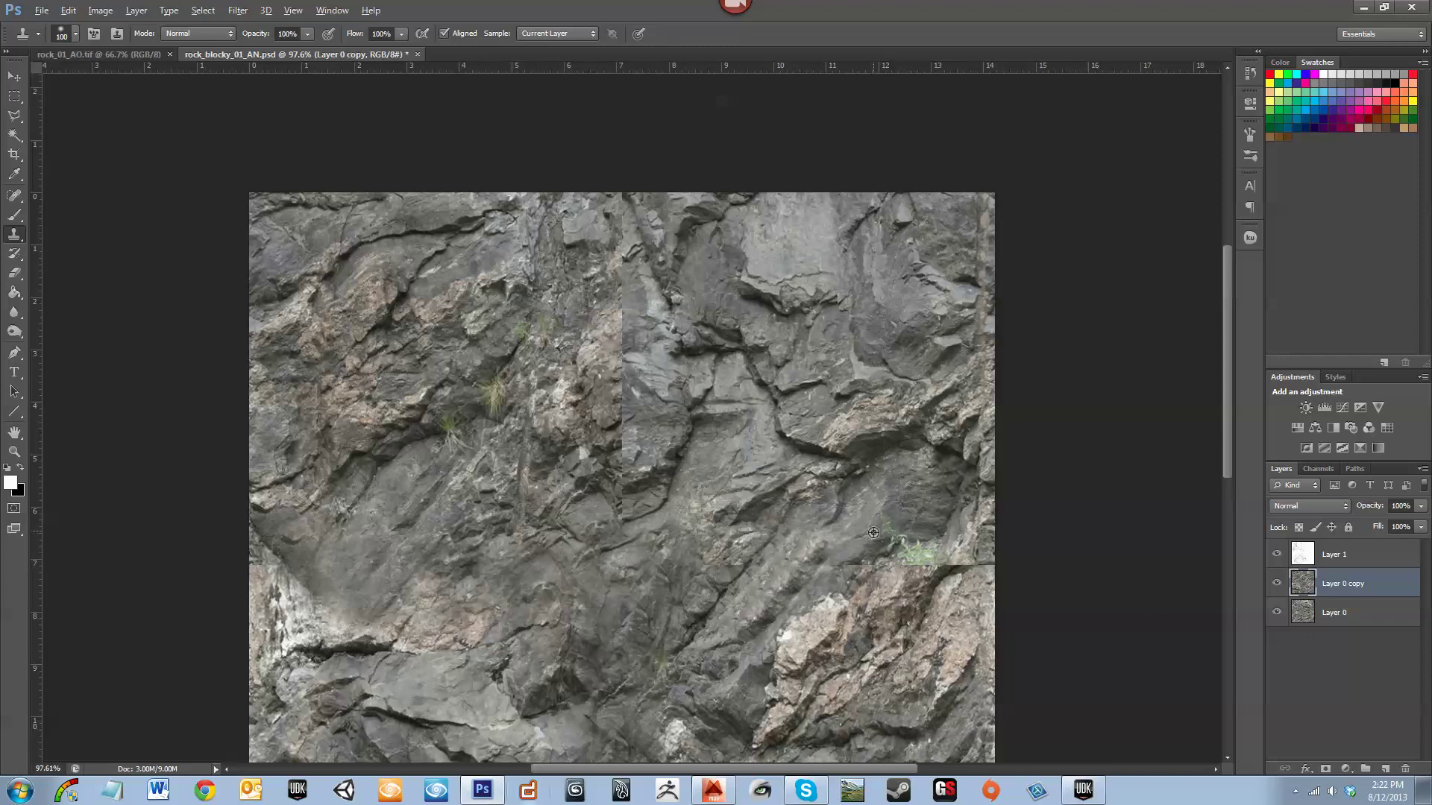
Clone rock over the green plants and the horizontal seam beneath them near the right edge, undoing unwanted strokes
{"action": "mouse_move", "coordinate": [866, 545]}
{"action": "left_mouse_down"}
{"action": "mouse_move", "coordinate": [828, 589]}
{"action": "mouse_move", "coordinate": [897, 643]}
{"action": "mouse_move", "coordinate": [899, 575]}
{"action": "mouse_move", "coordinate": [948, 532]}
{"action": "left_mouse_up"}
{"action": "key", "text": "ctrl+z"}
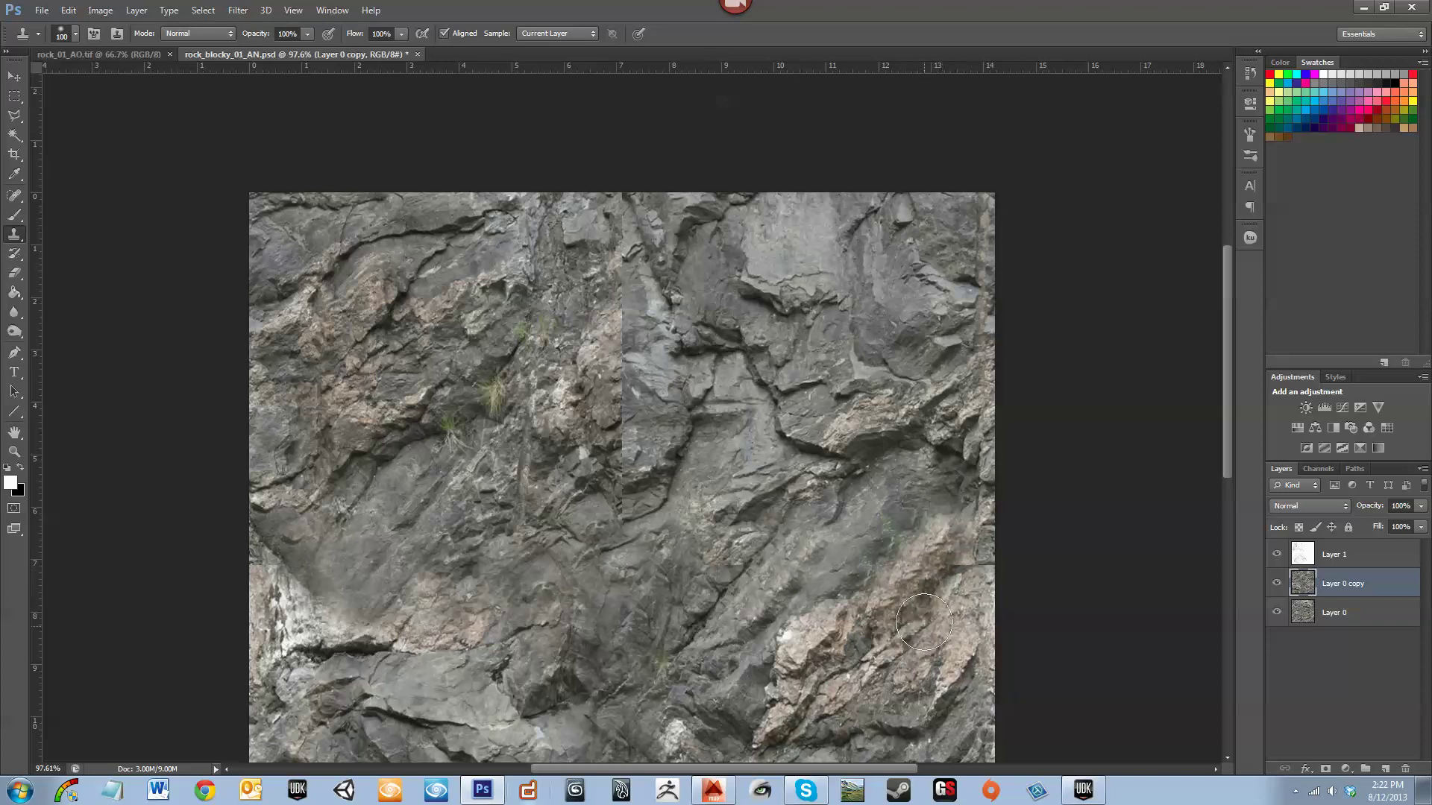
{"action": "left_click", "coordinate": [866, 540], "text": "alt"}
{"action": "mouse_move", "coordinate": [886, 525]}
{"action": "left_mouse_down"}
{"action": "mouse_move", "coordinate": [874, 549]}
{"action": "mouse_move", "coordinate": [918, 516]}
{"action": "mouse_move", "coordinate": [862, 556]}
{"action": "mouse_move", "coordinate": [911, 508]}
{"action": "left_mouse_up"}
{"action": "key", "text": "ctrl+z"}
{"action": "left_click", "coordinate": [823, 582], "text": "alt"}
Clone reddish rock over the horizontal seam's end at the texture's right edge and touch up the grey rock beside it
{"action": "left_click", "coordinate": [903, 709], "text": "alt"}
{"action": "left_click_drag", "start_coordinate": [949, 679], "coordinate": [909, 686]}
{"action": "key", "text": "ctrl+z"}
{"action": "left_click", "coordinate": [959, 601], "text": "alt"}
{"action": "left_click_drag", "start_coordinate": [961, 586], "coordinate": [997, 552]}
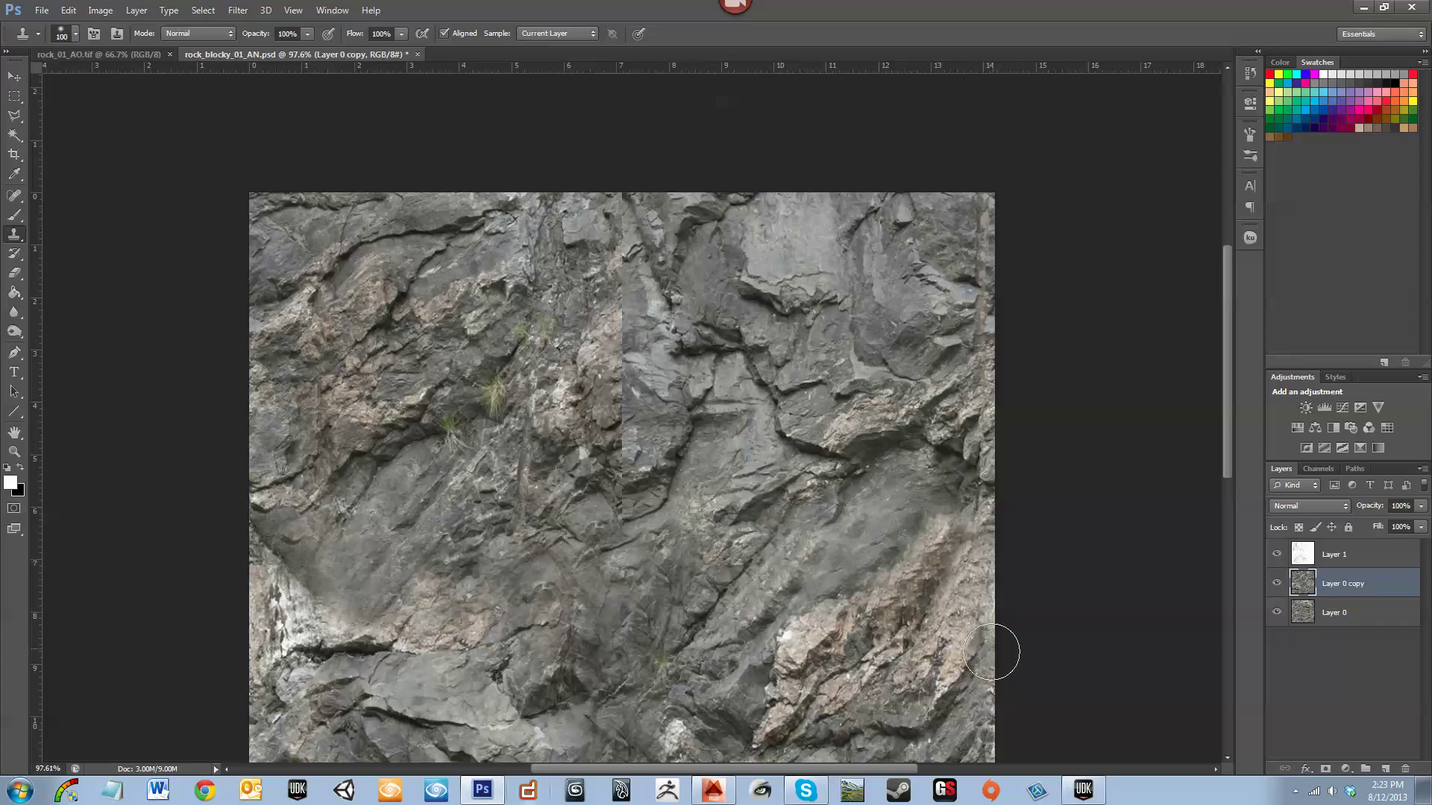
{"action": "mouse_move", "coordinate": [809, 537]}
{"action": "left_mouse_down"}
{"action": "mouse_move", "coordinate": [880, 492]}
{"action": "mouse_move", "coordinate": [832, 489]}
{"action": "mouse_move", "coordinate": [769, 449]}
{"action": "mouse_move", "coordinate": [705, 511]}
{"action": "left_mouse_up"}
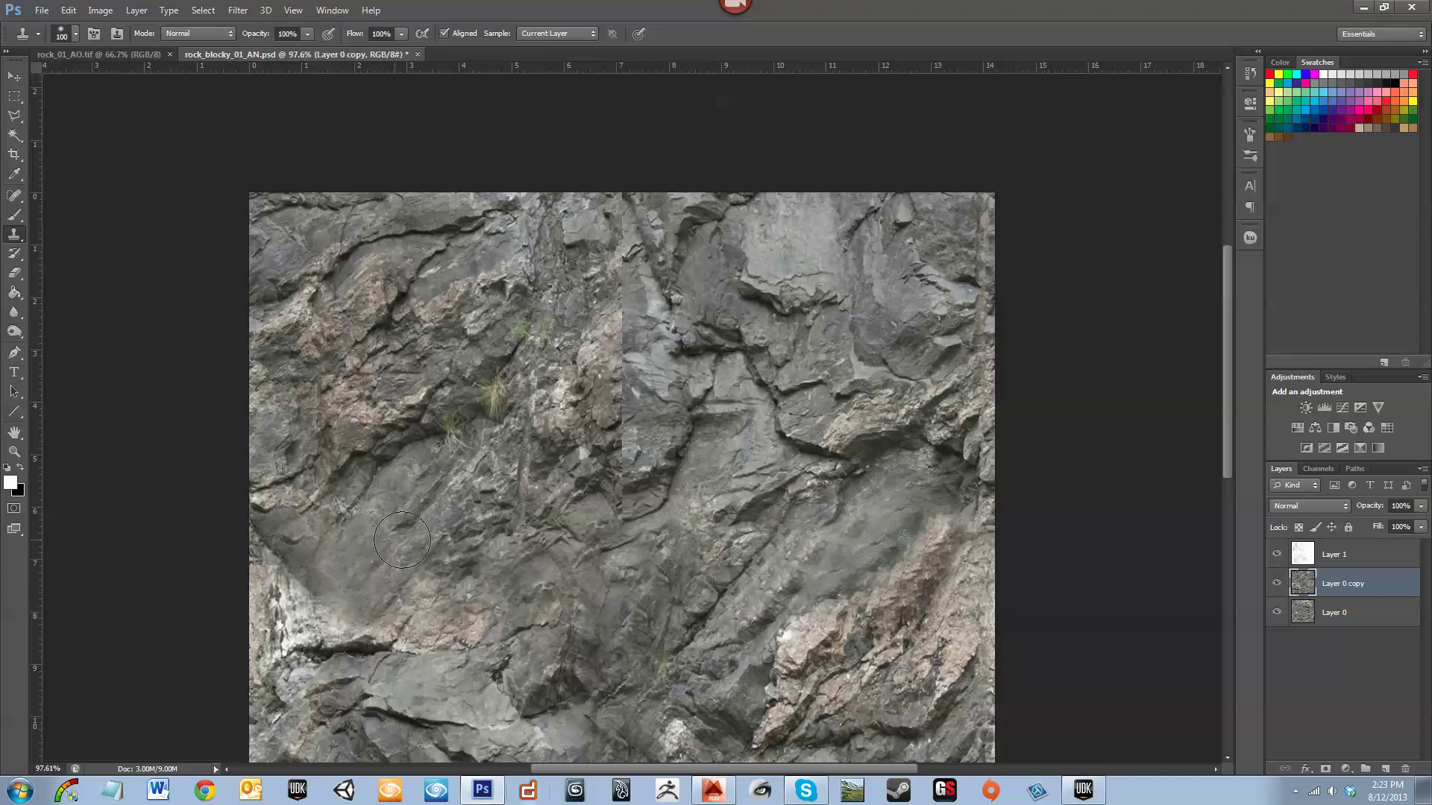
Clone grey rock over the grass tufts under the reddish rock in the upper-left quarter, extending the dark crack
{"action": "left_click", "coordinate": [410, 499], "text": "alt"}
{"action": "left_click_drag", "start_coordinate": [440, 452], "coordinate": [481, 424]}
{"action": "key", "text": "ctrl+z"}
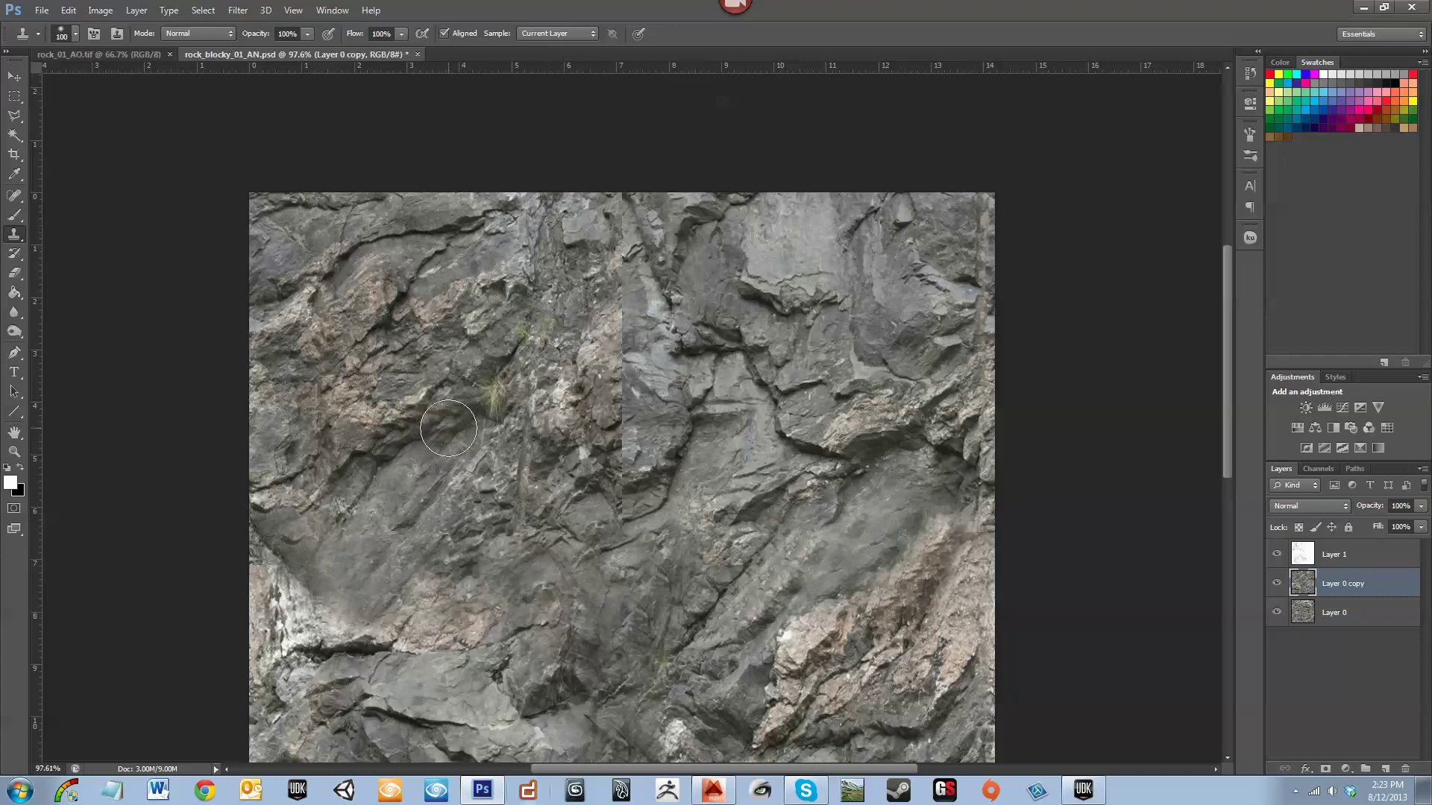
{"action": "mouse_move", "coordinate": [462, 410]}
{"action": "left_mouse_down"}
{"action": "mouse_move", "coordinate": [448, 423]}
{"action": "mouse_move", "coordinate": [497, 385]}
{"action": "mouse_move", "coordinate": [494, 422]}
{"action": "left_mouse_up"}
{"action": "left_click", "coordinate": [460, 425], "text": "alt"}
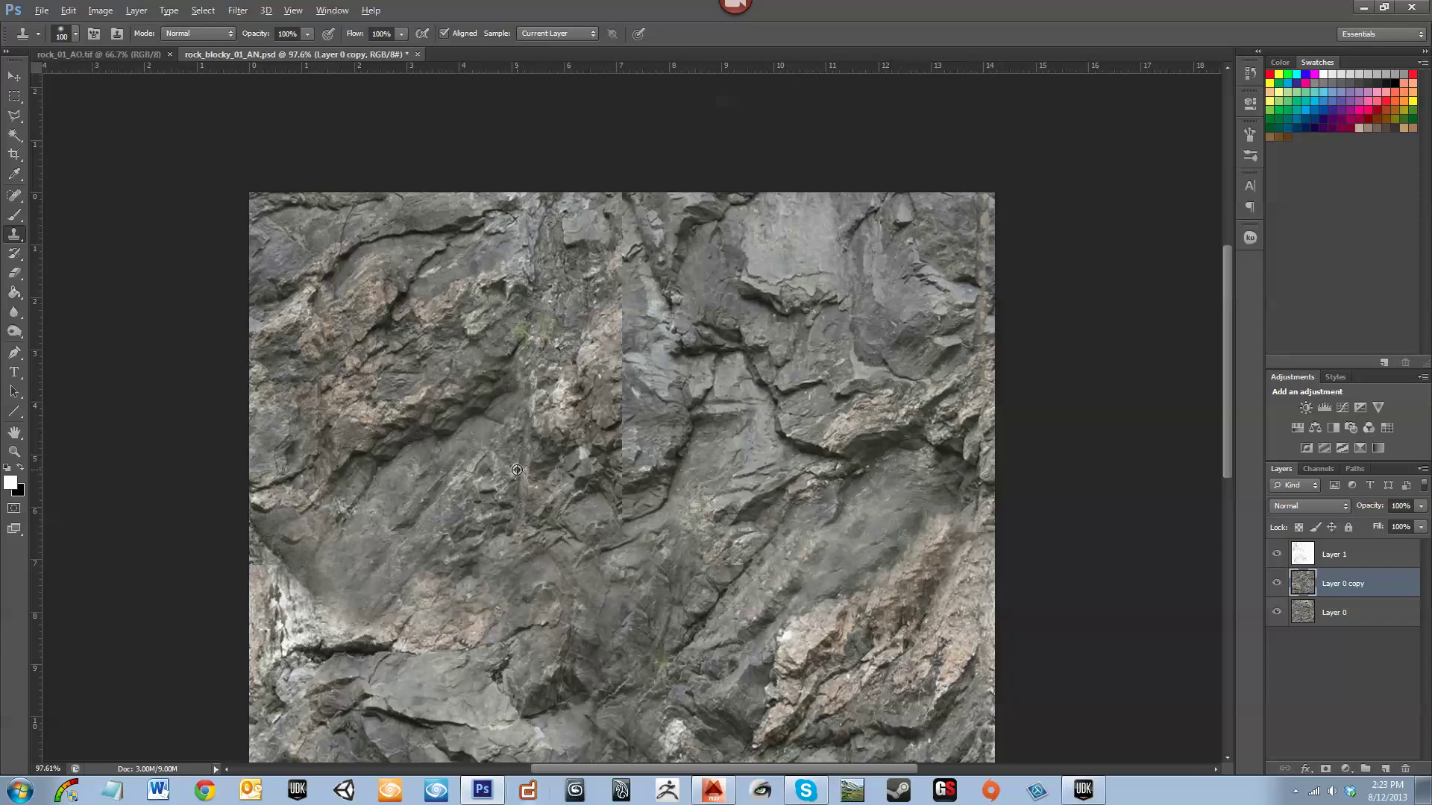
Clone rock over the small green tuft above the pale reddish patch left of the upper vertical seam
{"action": "left_click", "coordinate": [512, 359], "text": "alt"}
{"action": "mouse_move", "coordinate": [521, 342]}
{"action": "left_mouse_down"}
{"action": "mouse_move", "coordinate": [542, 309]}
{"action": "mouse_move", "coordinate": [529, 350]}
{"action": "mouse_move", "coordinate": [533, 304]}
{"action": "mouse_move", "coordinate": [550, 320]}
{"action": "left_mouse_up"}
{"action": "left_click", "coordinate": [519, 359], "text": "alt"}
{"action": "key", "text": "ctrl+z"}
{"action": "left_click", "coordinate": [517, 361], "text": "alt"}
{"action": "left_click", "coordinate": [565, 409]}
{"action": "left_click_drag", "start_coordinate": [573, 445], "coordinate": [573, 411]}
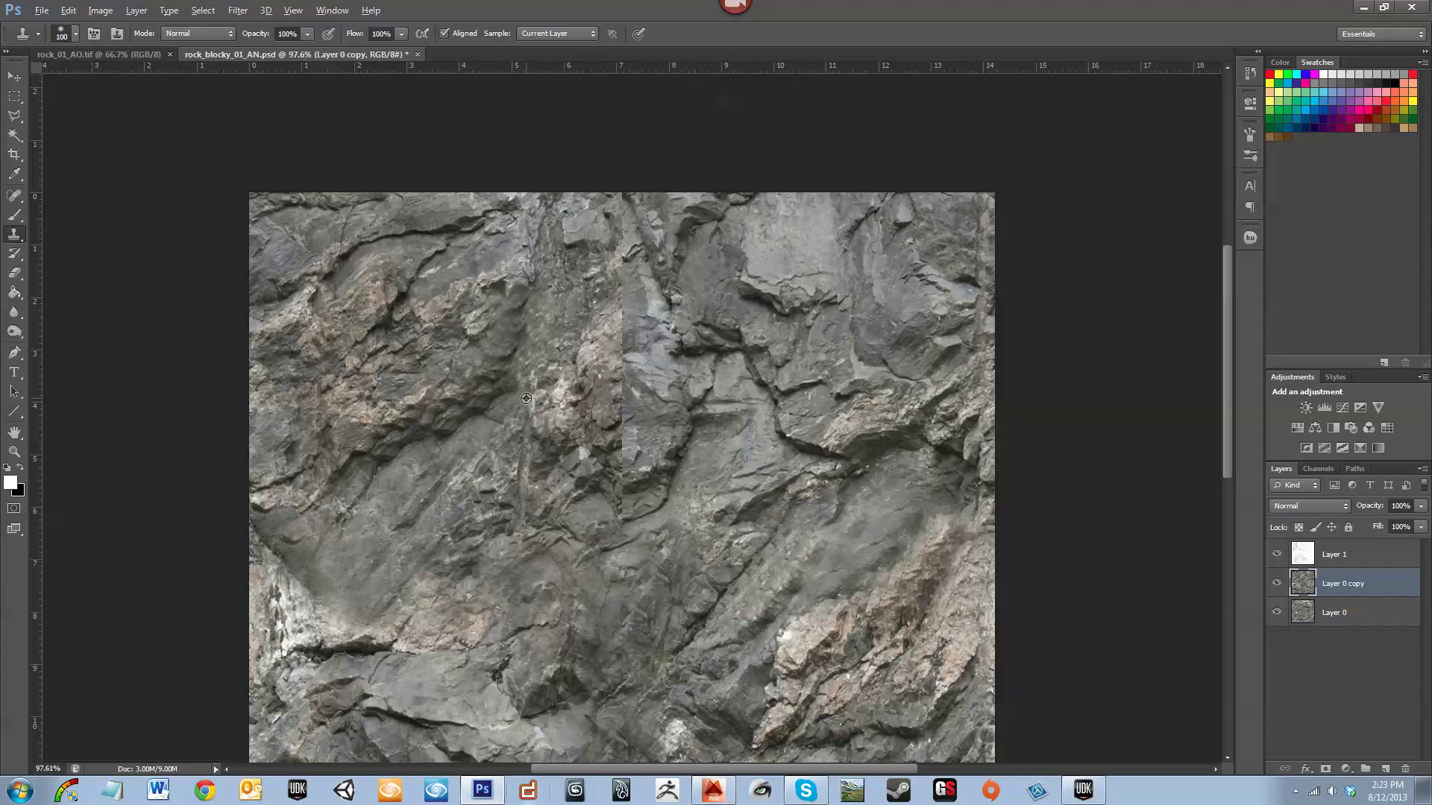
Clone grey rock over the lower end of the upper vertical seam, just under the dark ledge
{"action": "left_click", "coordinate": [740, 475], "text": "alt"}
{"action": "left_click_drag", "start_coordinate": [611, 515], "coordinate": [598, 522]}
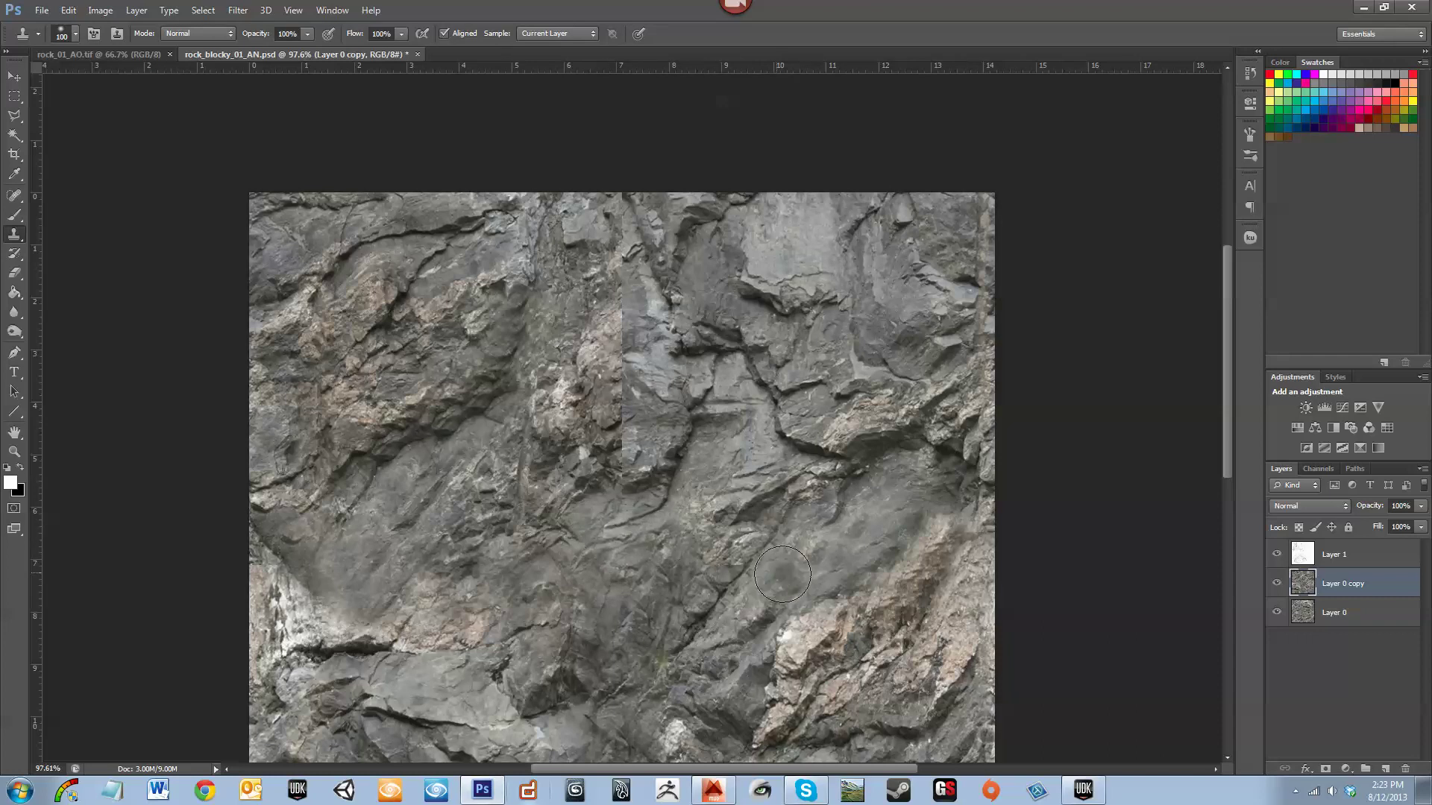
{"action": "left_click", "coordinate": [654, 478], "text": "alt"}
{"action": "mouse_move", "coordinate": [630, 492]}
{"action": "left_mouse_down"}
{"action": "mouse_move", "coordinate": [611, 479]}
{"action": "mouse_move", "coordinate": [618, 508]}
{"action": "left_mouse_up"}
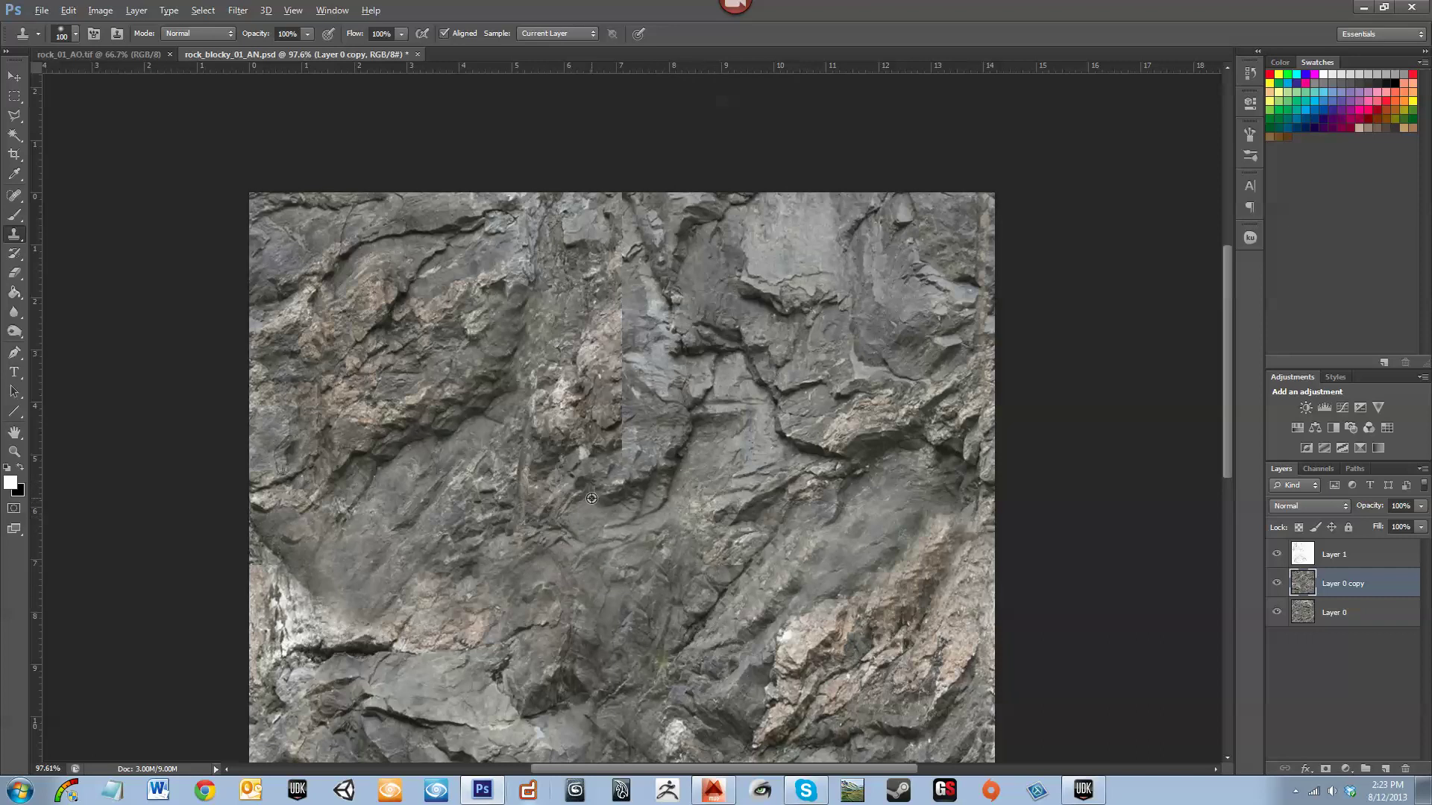
Extend the dark ledge leftwards across the vertical seam with cloned rock and touch up the reddish rock at lower right
{"action": "left_click", "coordinate": [630, 493], "text": "alt"}
{"action": "mouse_move", "coordinate": [583, 509]}
{"action": "left_mouse_down"}
{"action": "mouse_move", "coordinate": [595, 501]}
{"action": "mouse_move", "coordinate": [600, 521]}
{"action": "left_mouse_up"}
{"action": "key", "text": "ctrl+z"}
{"action": "left_click", "coordinate": [703, 353], "text": "alt"}
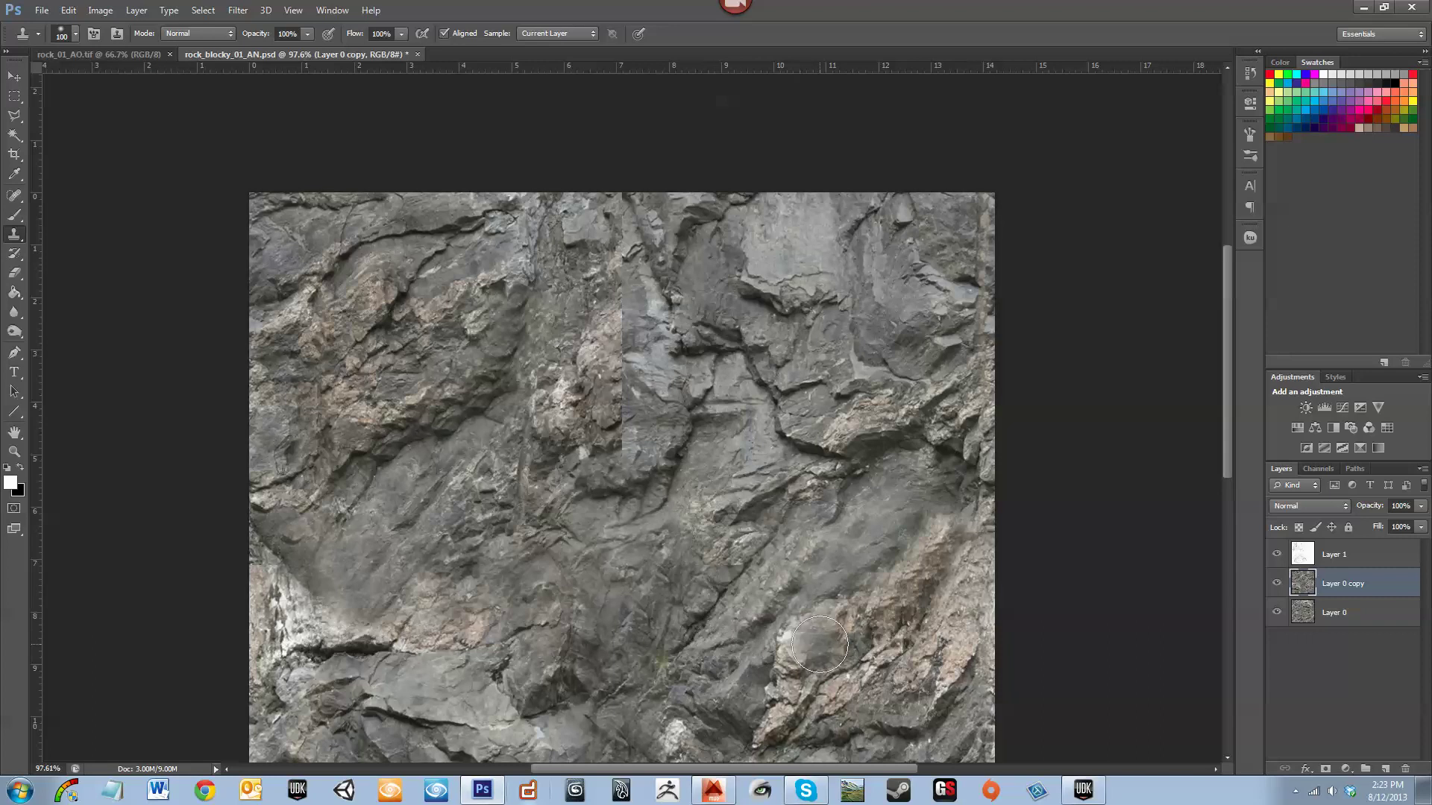
{"action": "mouse_move", "coordinate": [609, 498]}
{"action": "left_mouse_down"}
{"action": "mouse_move", "coordinate": [624, 498]}
{"action": "mouse_move", "coordinate": [612, 486]}
{"action": "mouse_move", "coordinate": [615, 511]}
{"action": "mouse_move", "coordinate": [618, 500]}
{"action": "mouse_move", "coordinate": [671, 511]}
{"action": "left_mouse_up"}
{"action": "left_click_drag", "start_coordinate": [941, 580], "coordinate": [911, 561]}
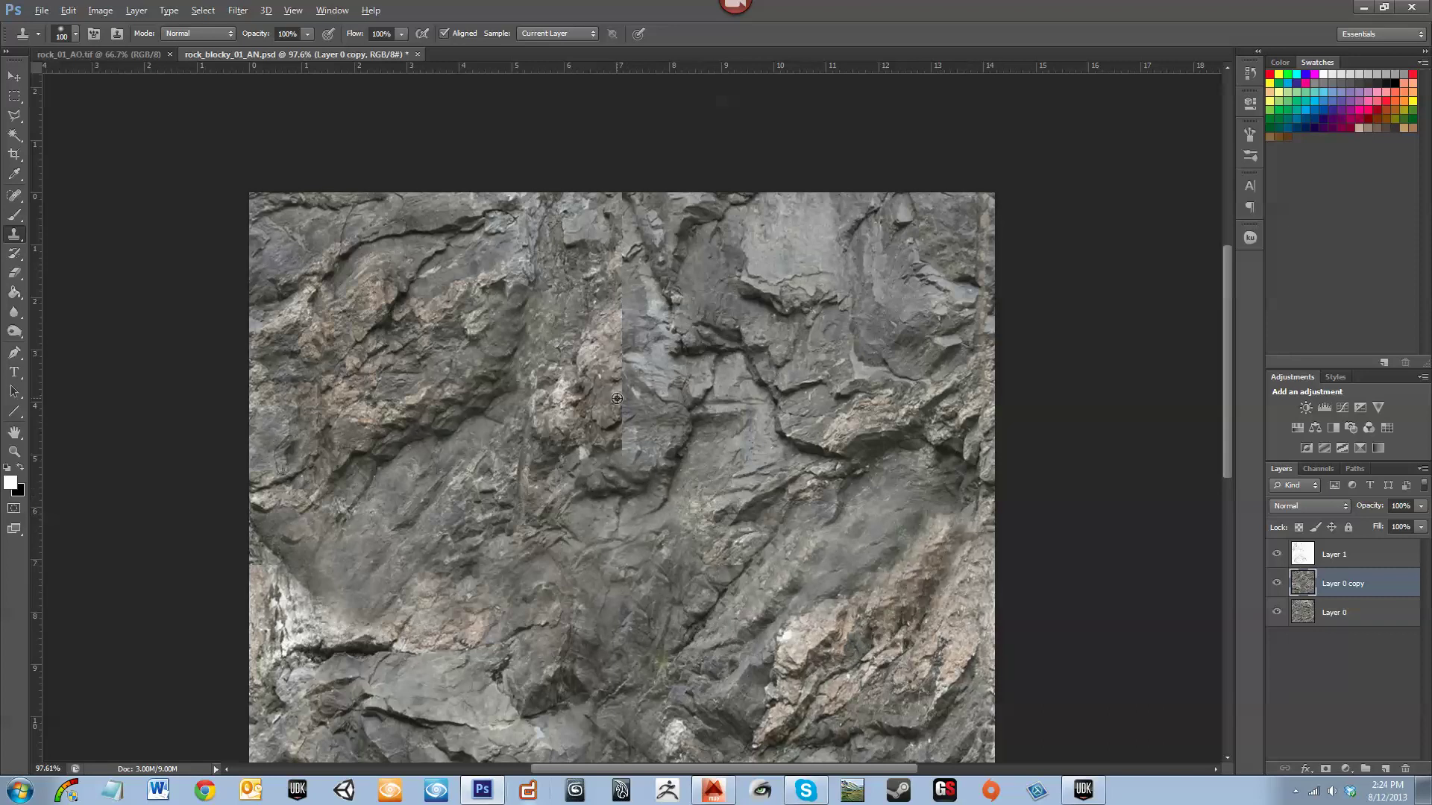
Clone bluish-grey rock from right of the upper vertical seam over its middle stretch above the dark ledge
{"action": "left_click", "coordinate": [648, 426], "text": "alt"}
{"action": "mouse_move", "coordinate": [610, 458]}
{"action": "left_mouse_down"}
{"action": "mouse_move", "coordinate": [618, 410]}
{"action": "mouse_move", "coordinate": [651, 401]}
{"action": "left_mouse_up"}
{"action": "left_click", "coordinate": [644, 331], "text": "alt"}
{"action": "mouse_move", "coordinate": [622, 344]}
{"action": "left_mouse_down"}
{"action": "mouse_move", "coordinate": [620, 383]}
{"action": "mouse_move", "coordinate": [636, 345]}
{"action": "left_mouse_up"}
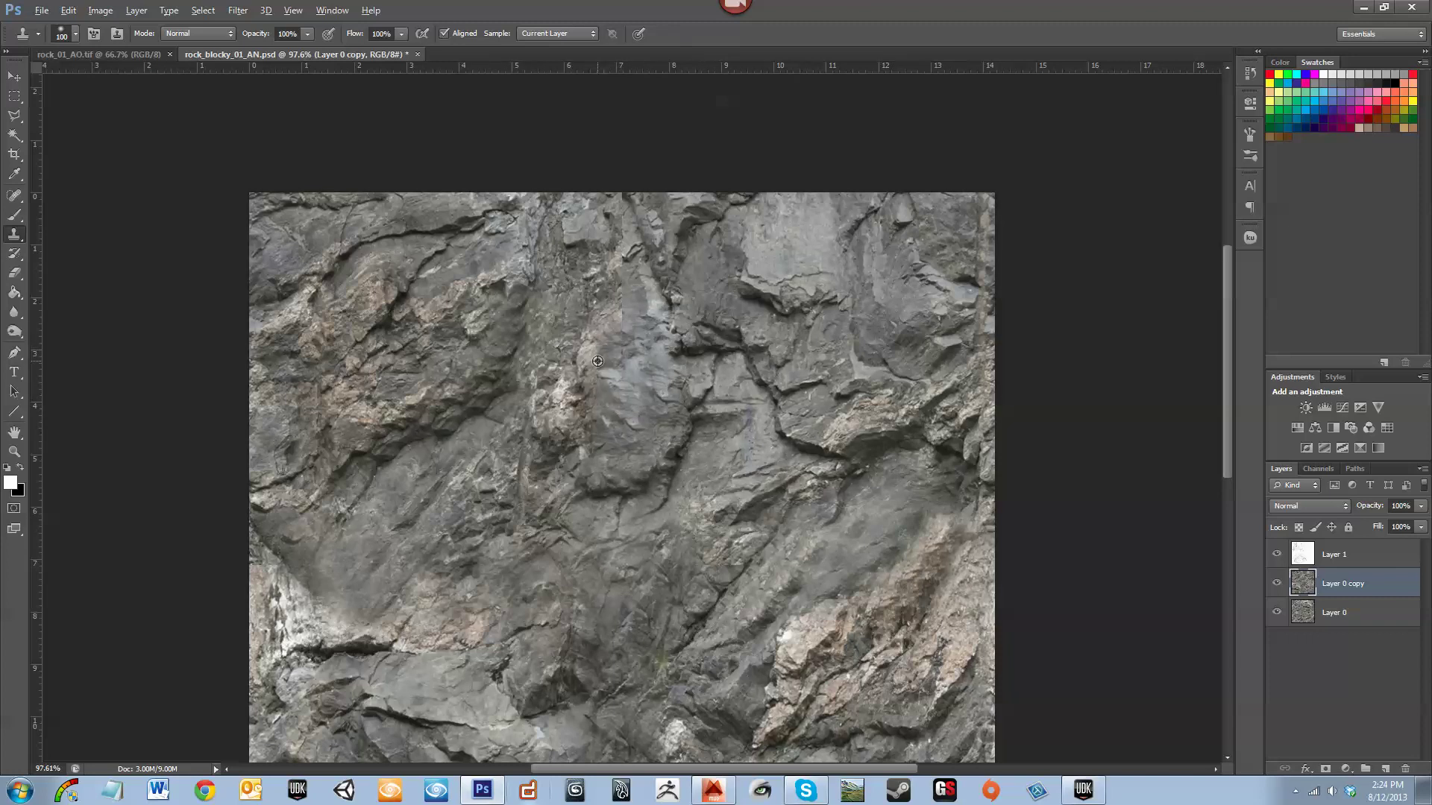
Blend the bluish-grey rock into the reddish rock left of the seam and even out its bright upper part by cloning
{"action": "left_click", "coordinate": [645, 361], "text": "alt"}
{"action": "left_click_drag", "start_coordinate": [602, 366], "coordinate": [623, 374]}
{"action": "left_click", "coordinate": [639, 306], "text": "alt"}
{"action": "left_click_drag", "start_coordinate": [625, 323], "coordinate": [618, 315]}
{"action": "key", "text": "ctrl+z"}
{"action": "left_click", "coordinate": [710, 288], "text": "alt"}
{"action": "mouse_move", "coordinate": [636, 335]}
{"action": "left_mouse_down"}
{"action": "mouse_move", "coordinate": [624, 298]}
{"action": "mouse_move", "coordinate": [681, 311]}
{"action": "left_mouse_up"}
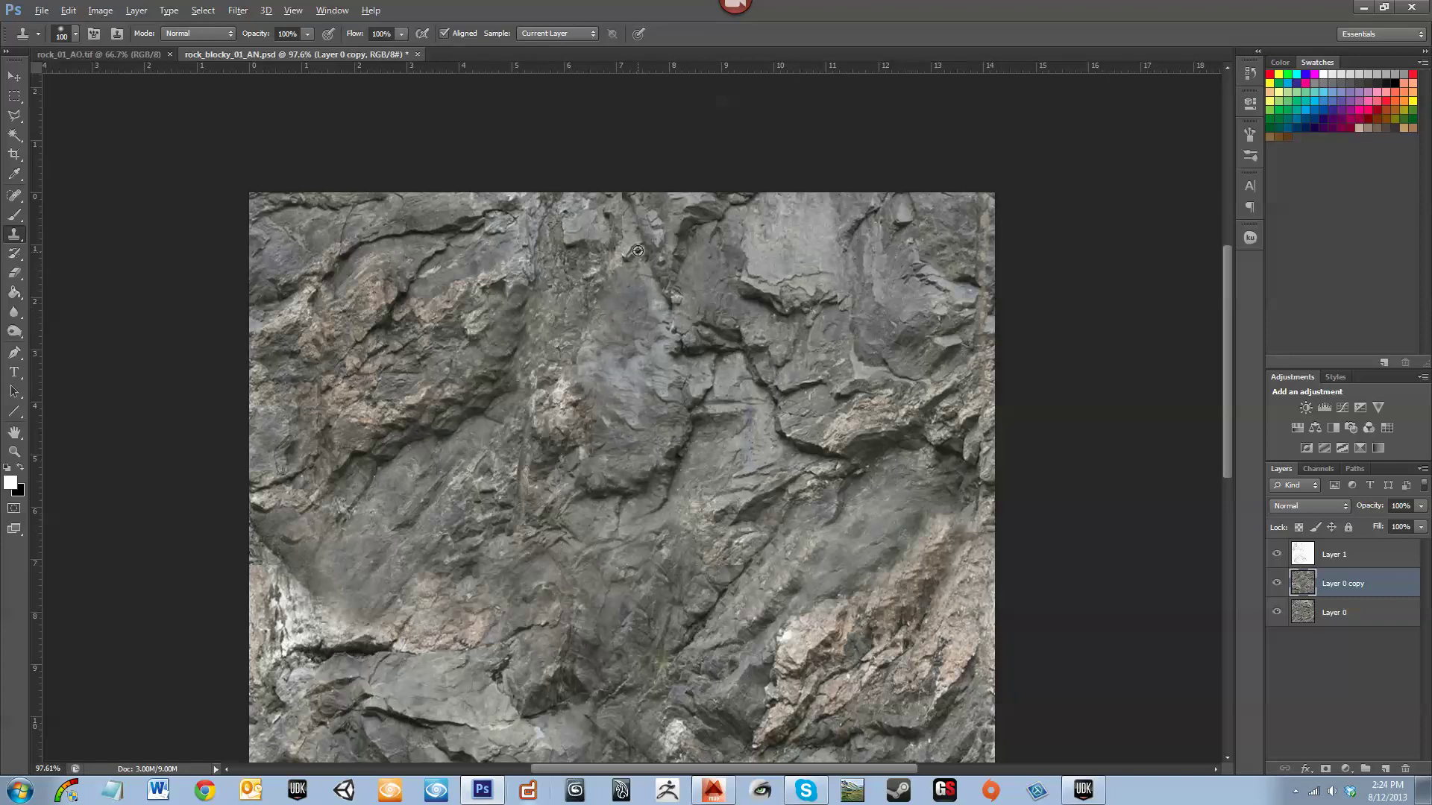
Clone smooth grey rock from the upper-right slab over the vertical seam at the texture's top edge, undoing earlier attempts
{"action": "left_click", "coordinate": [572, 227], "text": "alt"}
{"action": "mouse_move", "coordinate": [603, 220]}
{"action": "left_mouse_down"}
{"action": "mouse_move", "coordinate": [613, 210]}
{"action": "mouse_move", "coordinate": [622, 285]}
{"action": "left_mouse_up"}
{"action": "key", "text": "ctrl+z"}
{"action": "left_click", "coordinate": [610, 218], "text": "alt"}
{"action": "left_click_drag", "start_coordinate": [612, 211], "coordinate": [624, 259]}
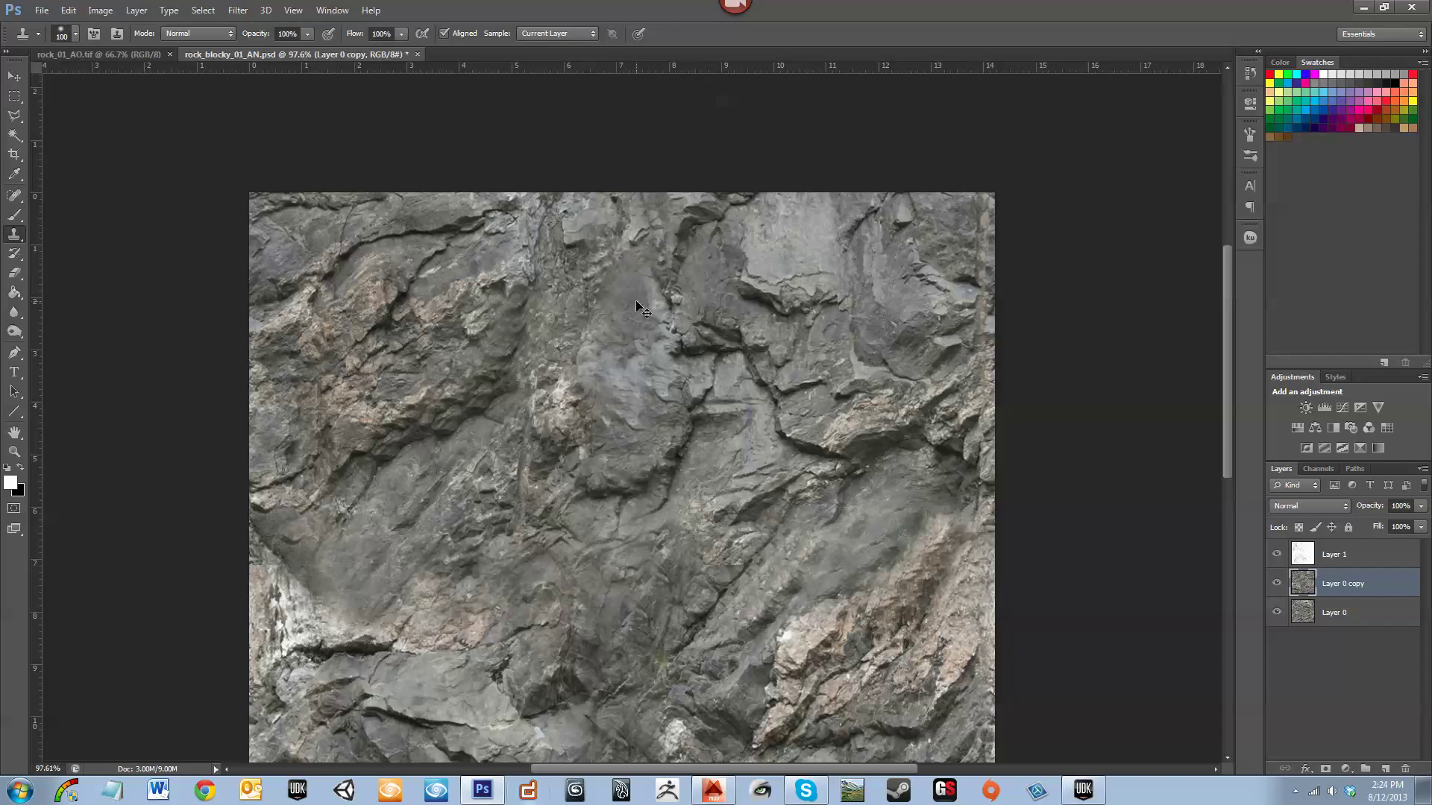
{"action": "key", "text": "ctrl+z"}
{"action": "left_click", "coordinate": [778, 230], "text": "alt"}
{"action": "mouse_move", "coordinate": [632, 226]}
{"action": "left_mouse_down"}
{"action": "mouse_move", "coordinate": [621, 214]}
{"action": "mouse_move", "coordinate": [621, 234]}
{"action": "left_mouse_up"}
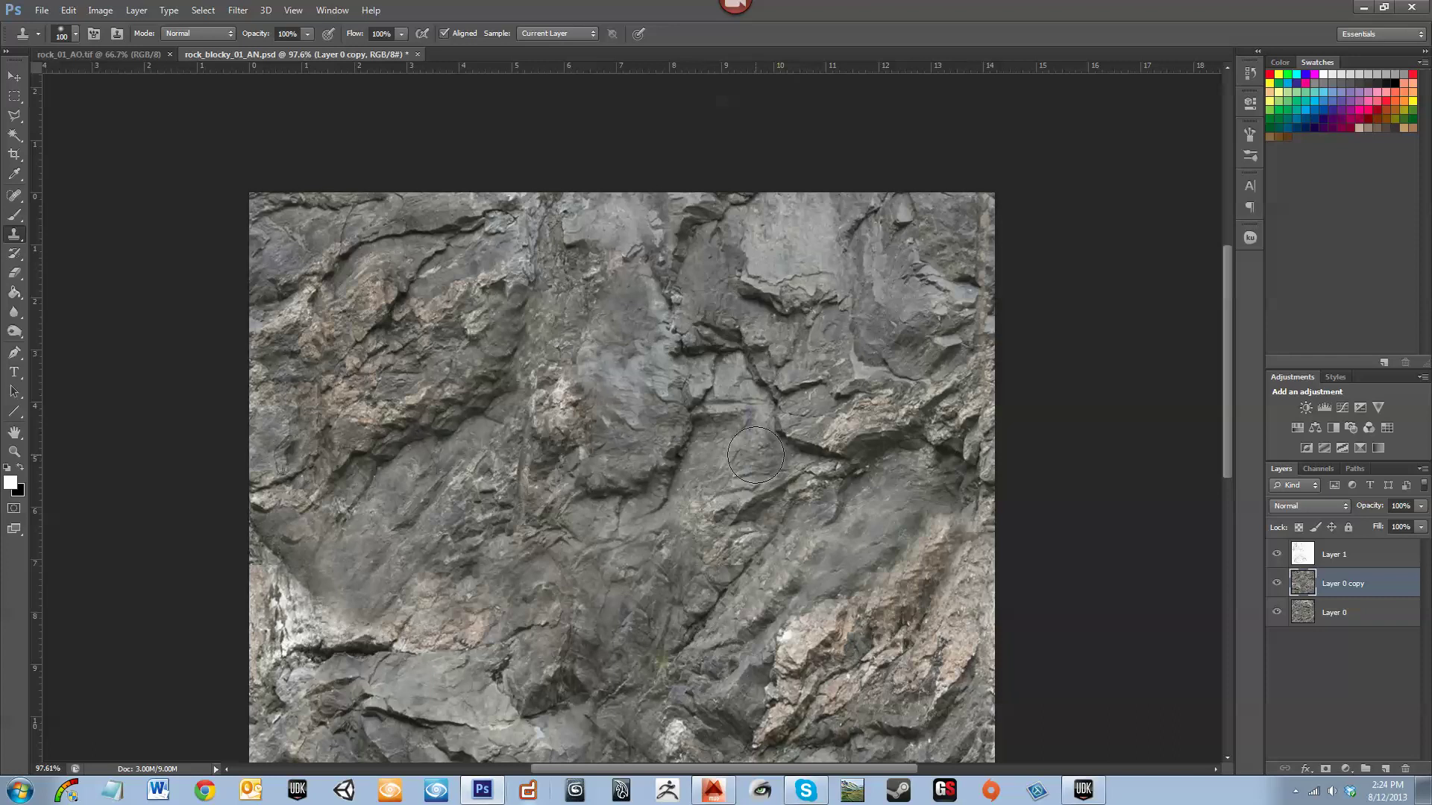
Clone dark rock over the grass tuft and the pale patch beside it near the texture's bottom edge
{"action": "scroll", "coordinate": [692, 518], "scroll_direction": "down", "scroll_amount": 2}
{"action": "scroll", "coordinate": [691, 517], "scroll_direction": "down", "scroll_amount": 3}
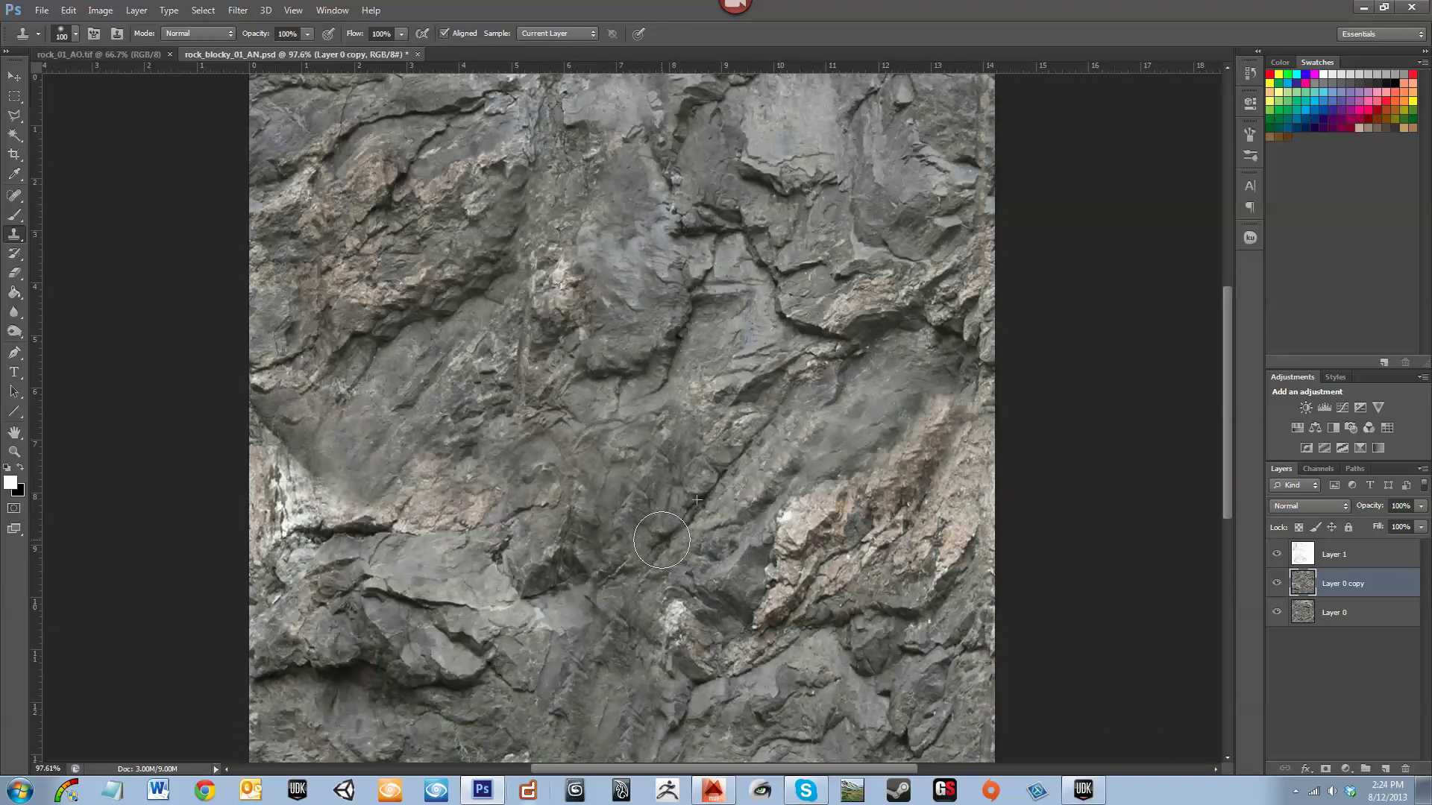
{"action": "scroll", "coordinate": [777, 573], "scroll_direction": "down", "scroll_amount": 3}
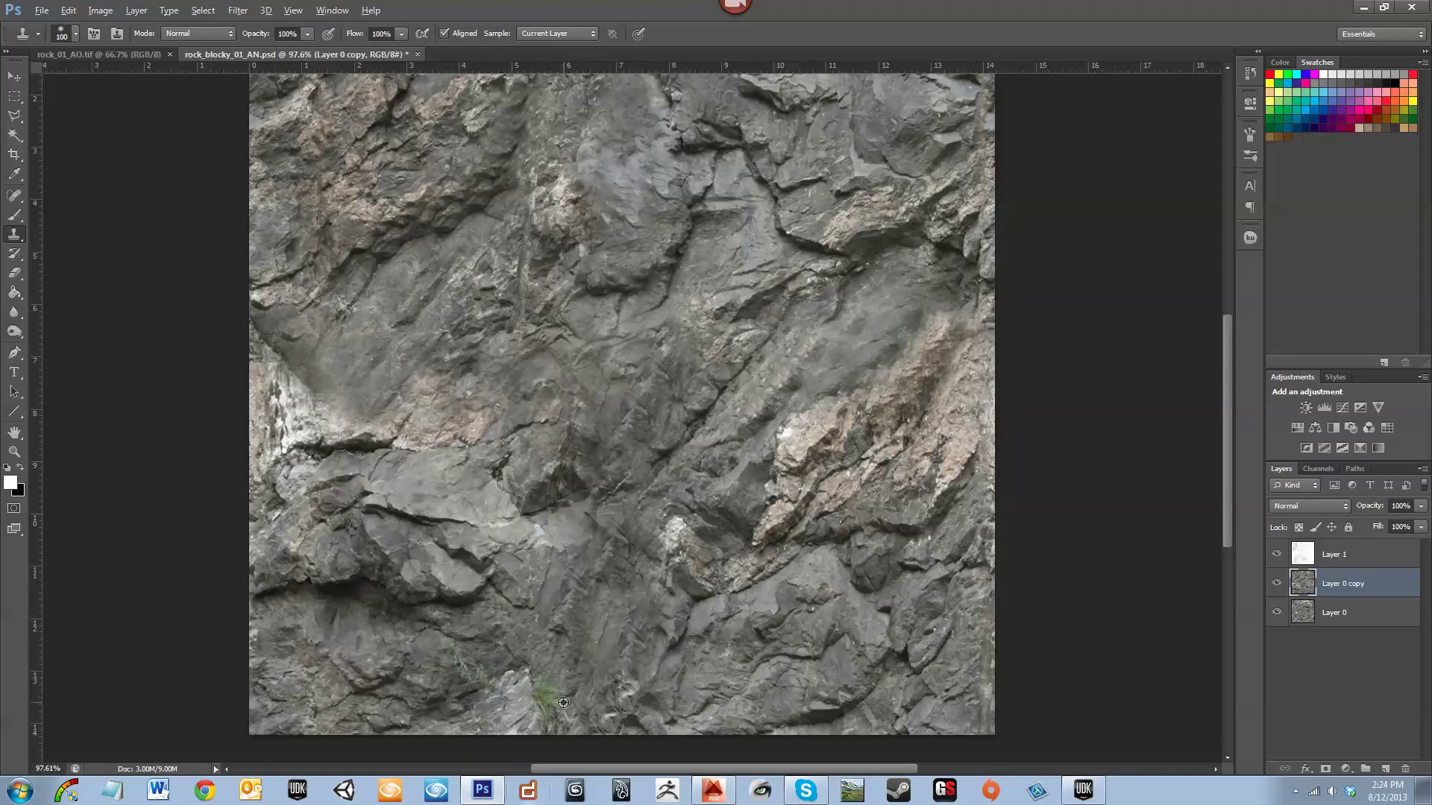
{"action": "left_click", "coordinate": [597, 655], "text": "alt"}
{"action": "mouse_move", "coordinate": [554, 692]}
{"action": "left_mouse_down"}
{"action": "mouse_move", "coordinate": [538, 697]}
{"action": "mouse_move", "coordinate": [563, 721]}
{"action": "left_mouse_up"}
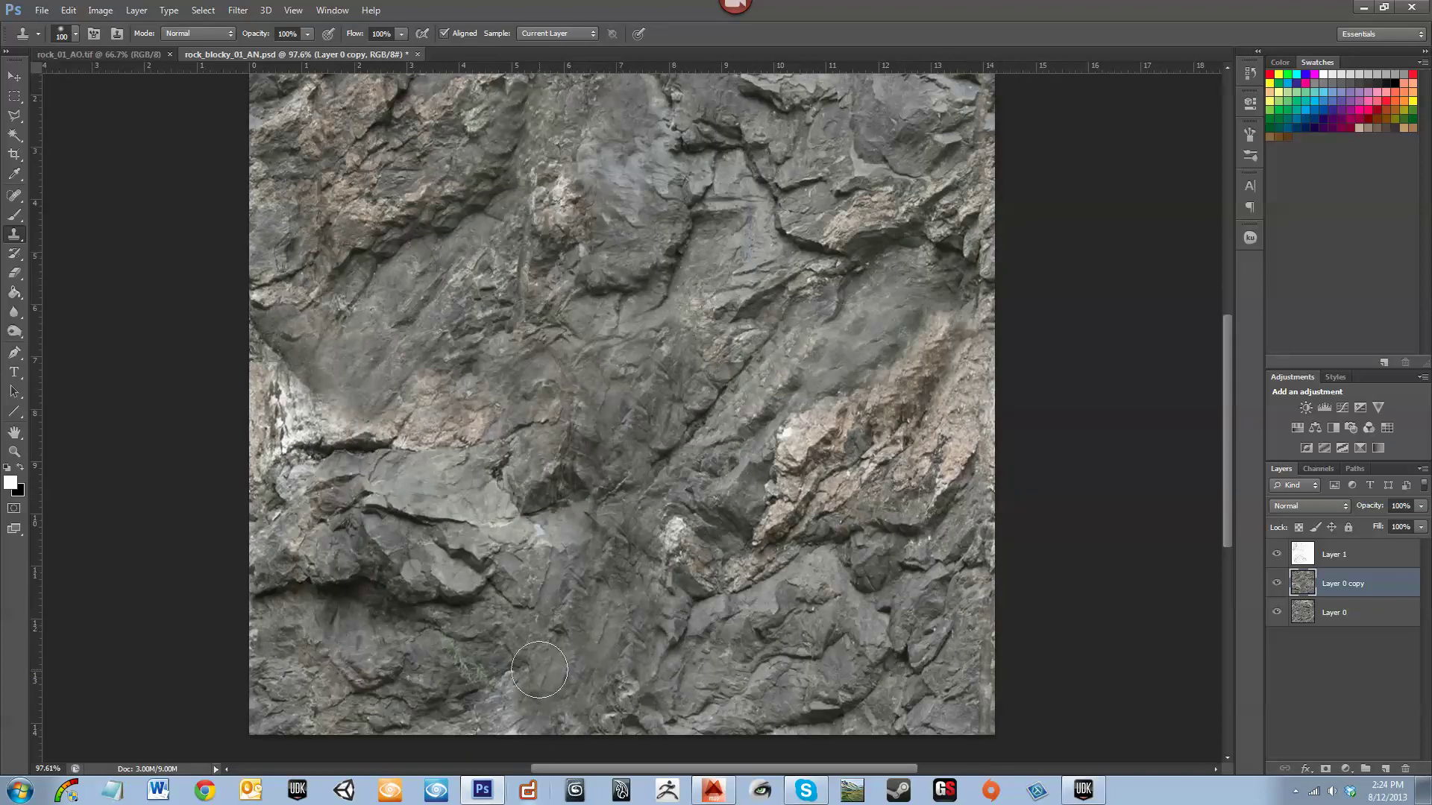
{"action": "left_click", "coordinate": [428, 673], "text": "alt"}
{"action": "mouse_move", "coordinate": [443, 656]}
{"action": "left_mouse_down"}
{"action": "mouse_move", "coordinate": [450, 646]}
{"action": "mouse_move", "coordinate": [485, 672]}
{"action": "left_mouse_up"}
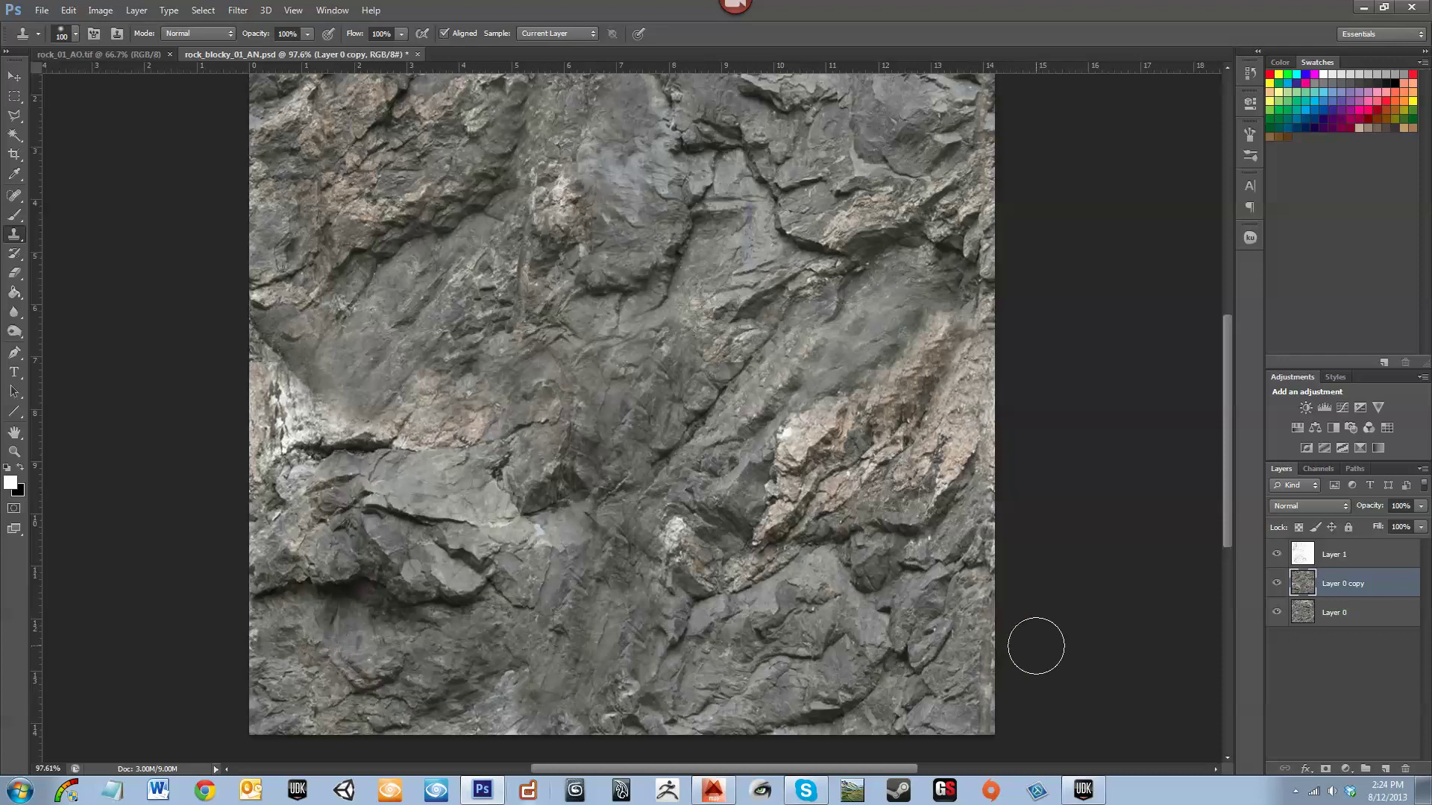
Duplicate the ambient occlusion layer, Layer 1, to strengthen its multiplied shading over the rock texture
{"action": "scroll", "coordinate": [1033, 645], "scroll_direction": "up", "scroll_amount": 3}
{"action": "scroll", "coordinate": [1006, 661], "scroll_direction": "up", "scroll_amount": 2}
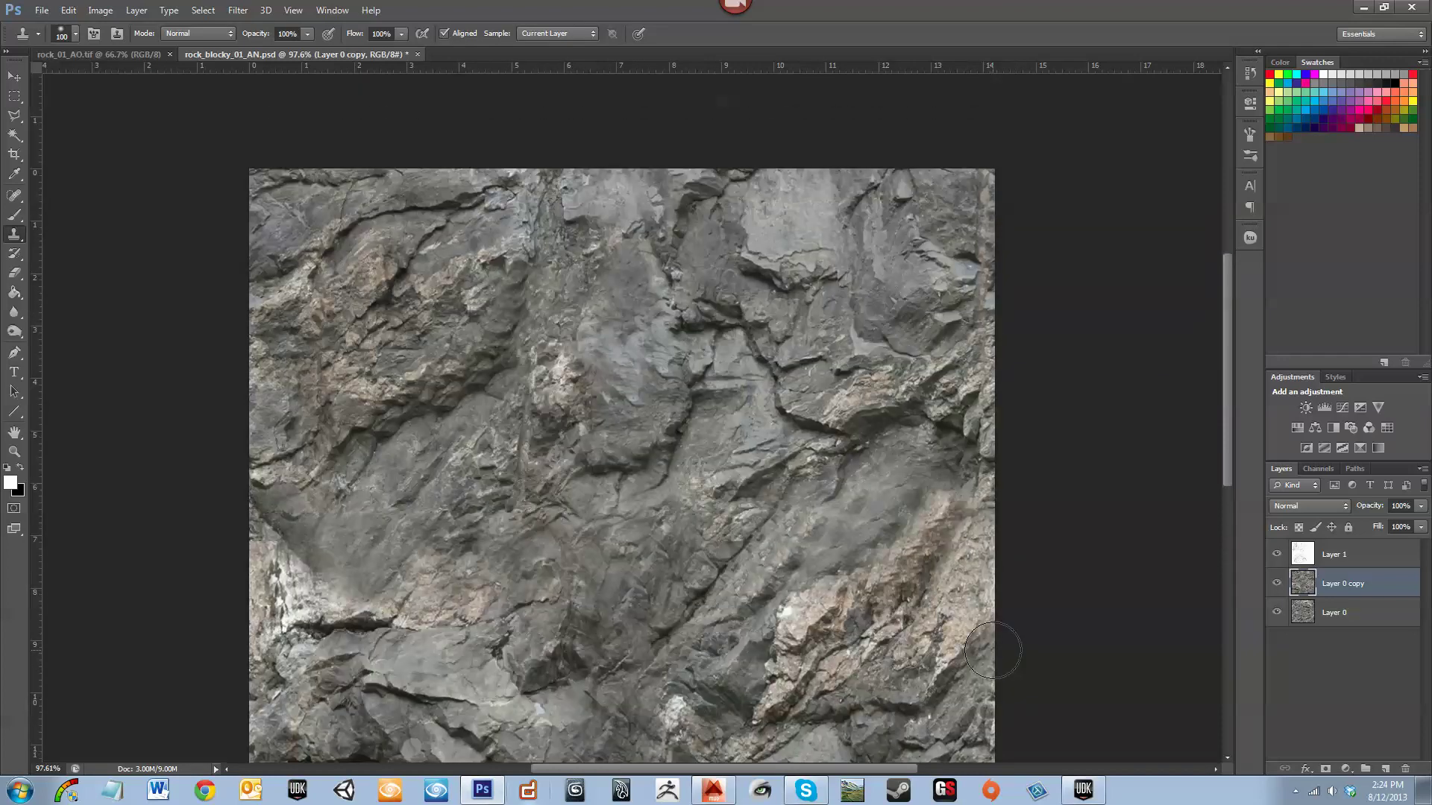
{"action": "scroll", "coordinate": [992, 650], "scroll_direction": "down", "scroll_amount": 4}
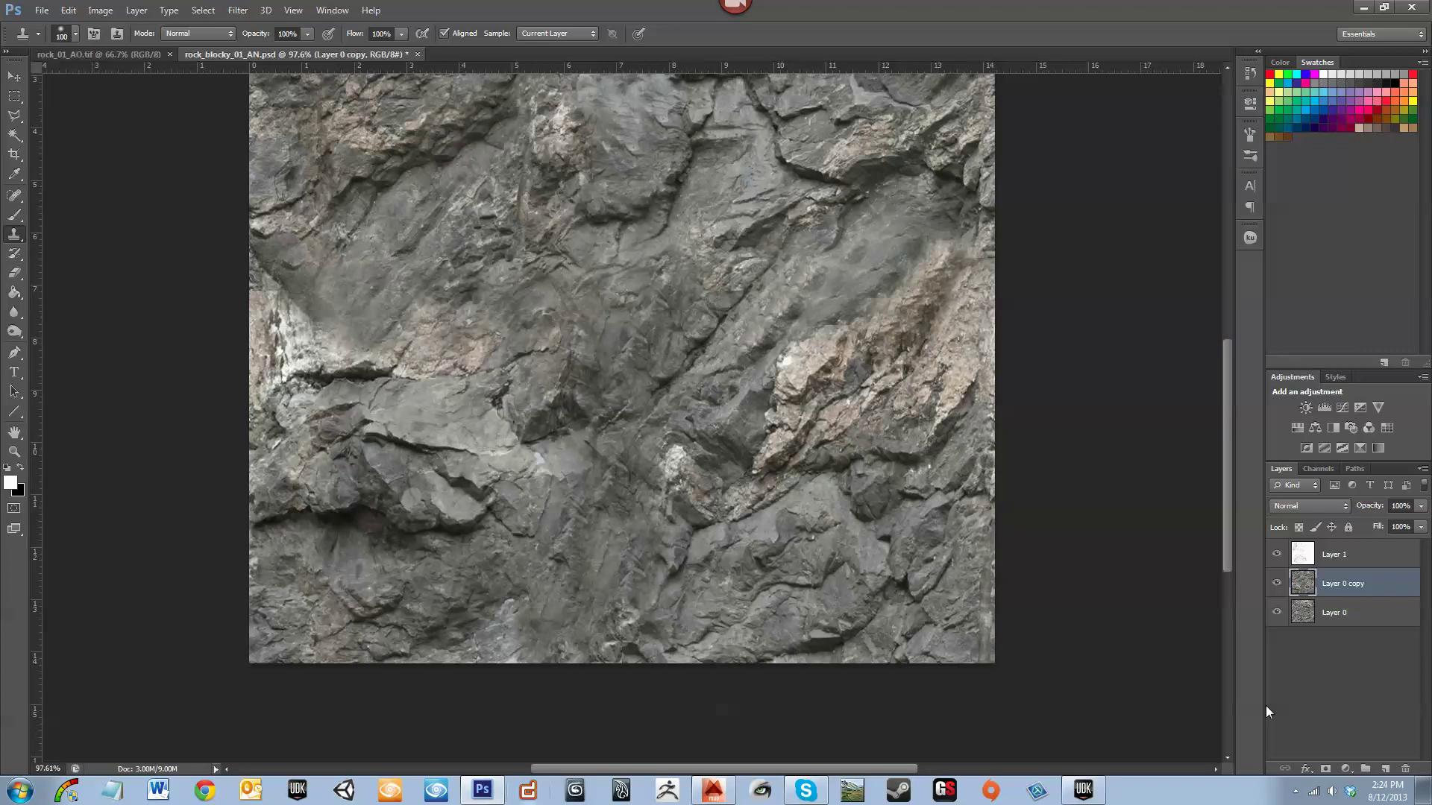
{"action": "left_click", "coordinate": [1306, 666]}
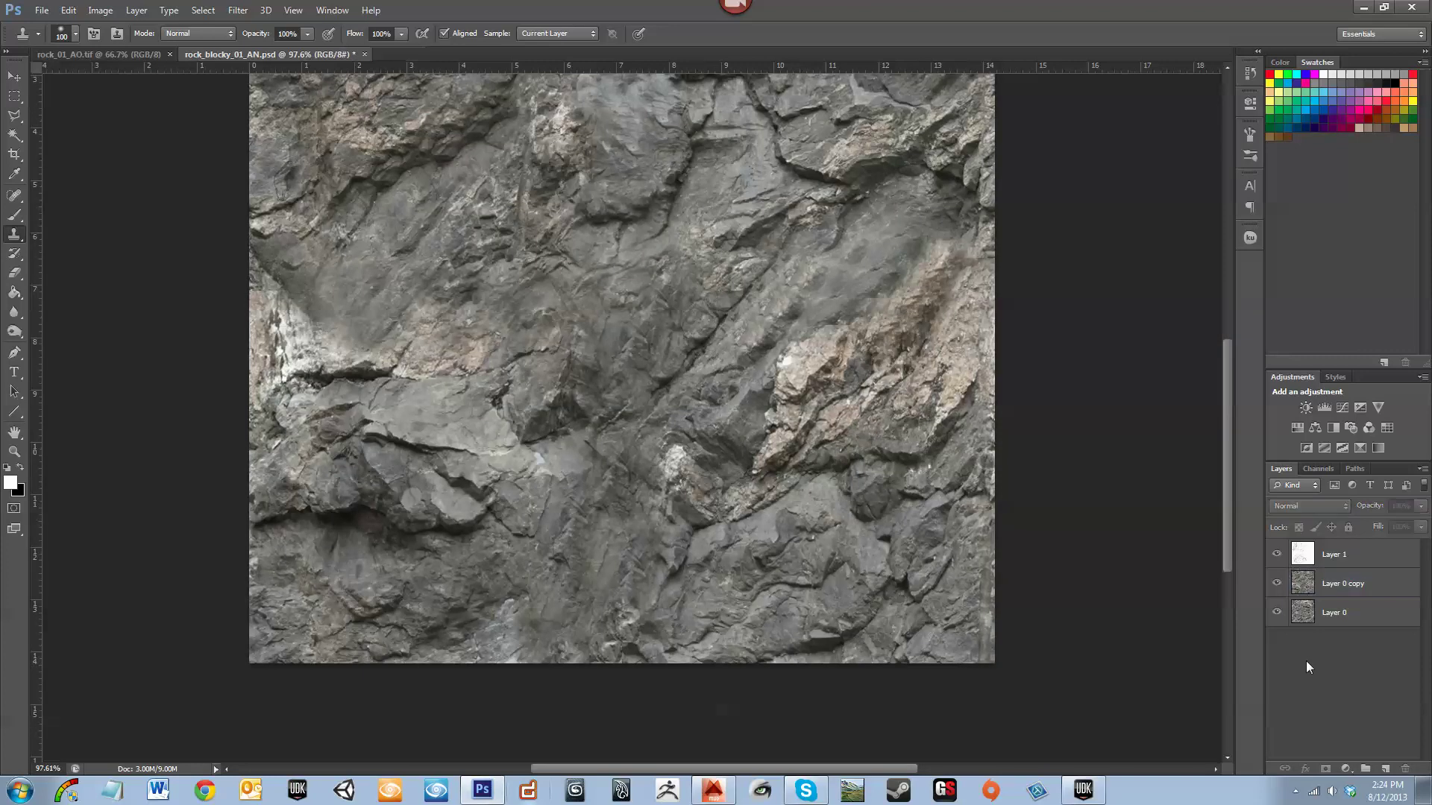
{"action": "left_click", "coordinate": [1323, 593]}
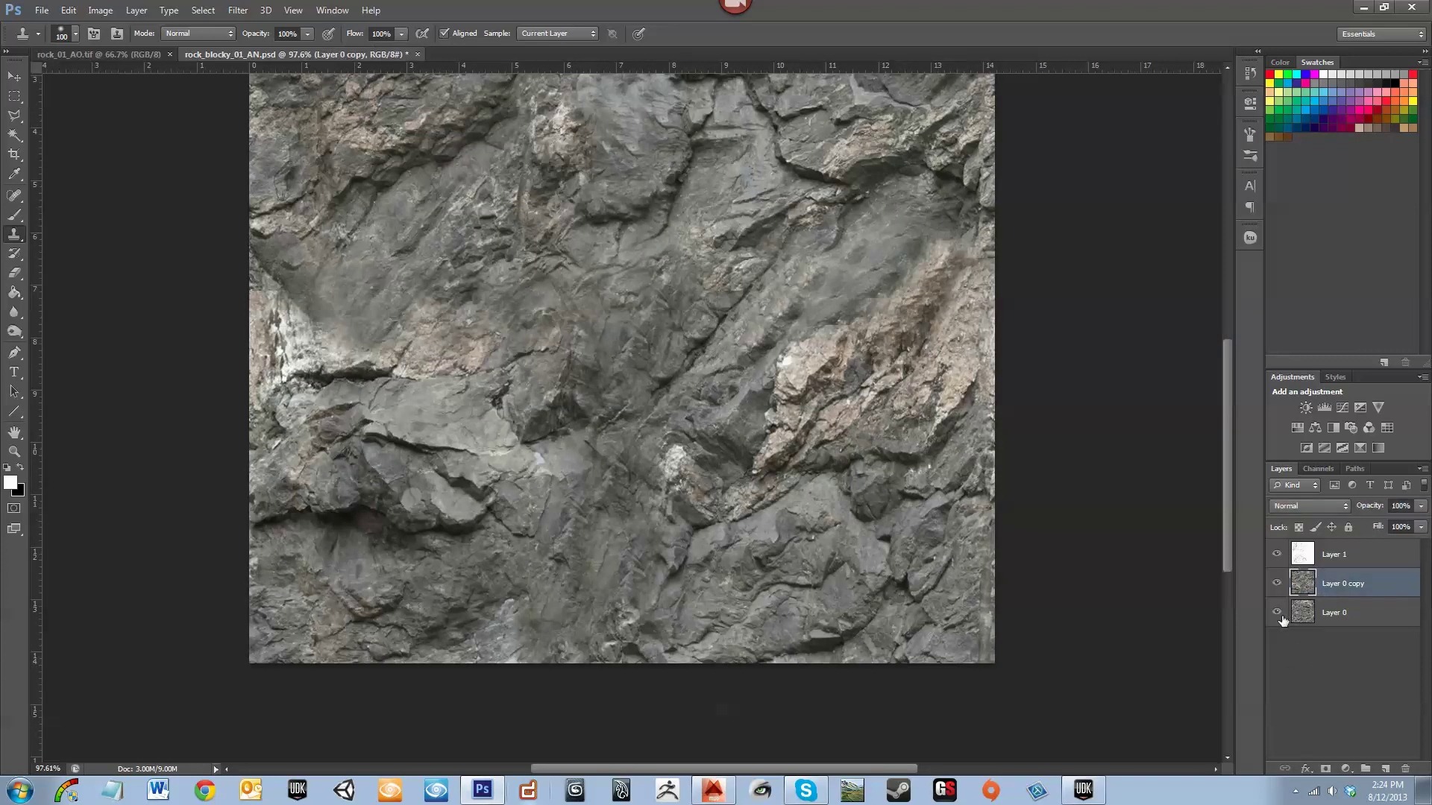
{"action": "left_click", "coordinate": [1360, 565]}
{"action": "left_click_drag", "start_coordinate": [1356, 566], "coordinate": [1385, 768]}
{"action": "scroll", "coordinate": [744, 720], "scroll_direction": "up", "scroll_amount": 1}
{"action": "scroll", "coordinate": [744, 720], "scroll_direction": "up", "scroll_amount": 3}
{"action": "scroll", "coordinate": [841, 692], "scroll_direction": "down", "scroll_amount": 1, "text": "alt"}
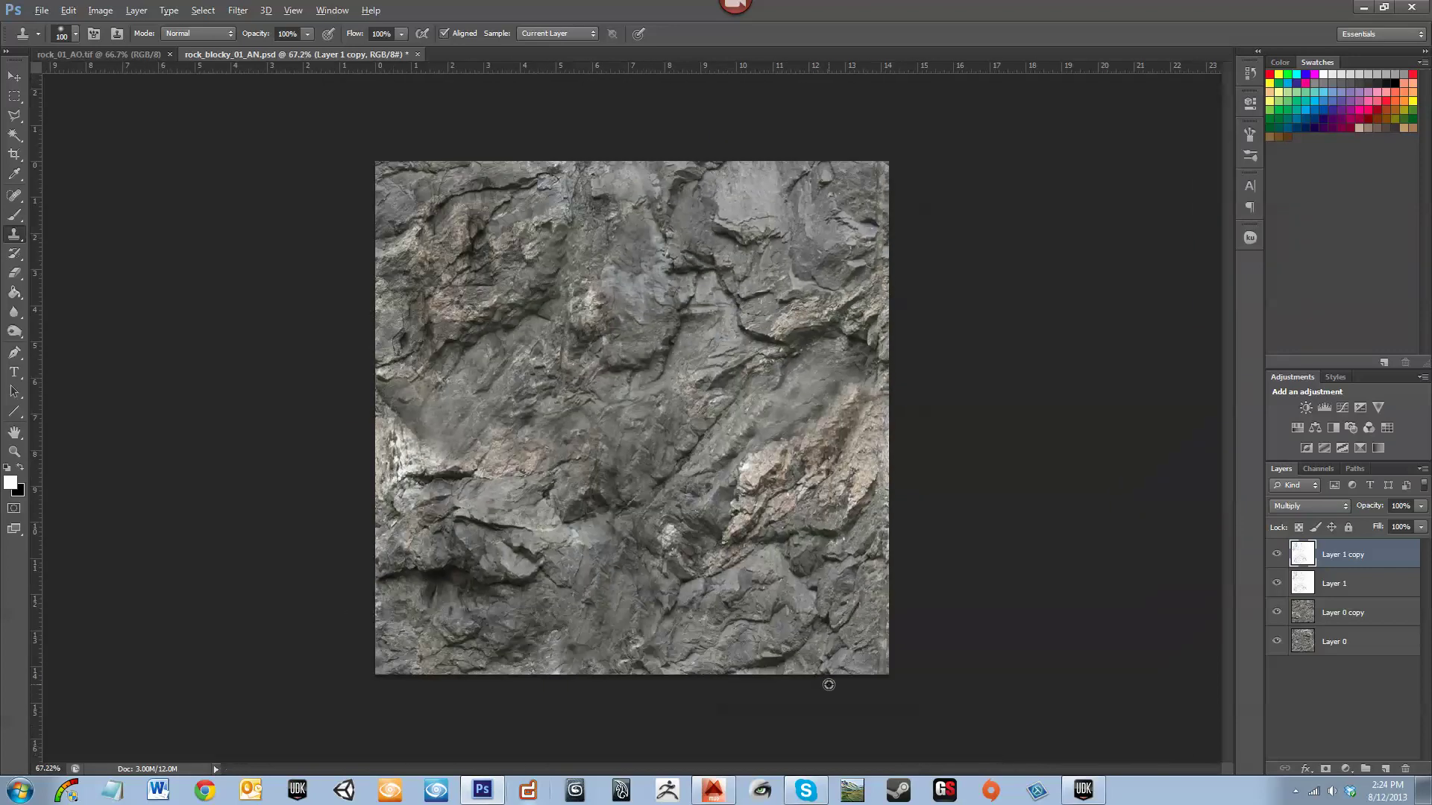
Compare the rock shading with and without the duplicated ambient occlusion layer by toggling its visibility
{"action": "scroll", "coordinate": [824, 671], "scroll_direction": "up", "scroll_amount": 1, "text": "alt"}
{"action": "left_click", "coordinate": [1275, 556]}
{"action": "left_click", "coordinate": [1276, 556]}
{"action": "left_click", "coordinate": [1277, 557]}
{"action": "left_click", "coordinate": [1278, 558]}
{"action": "left_click", "coordinate": [1277, 556]}
{"action": "left_click", "coordinate": [1276, 556]}
{"action": "left_click", "coordinate": [1277, 557]}
{"action": "left_click", "coordinate": [1276, 556]}
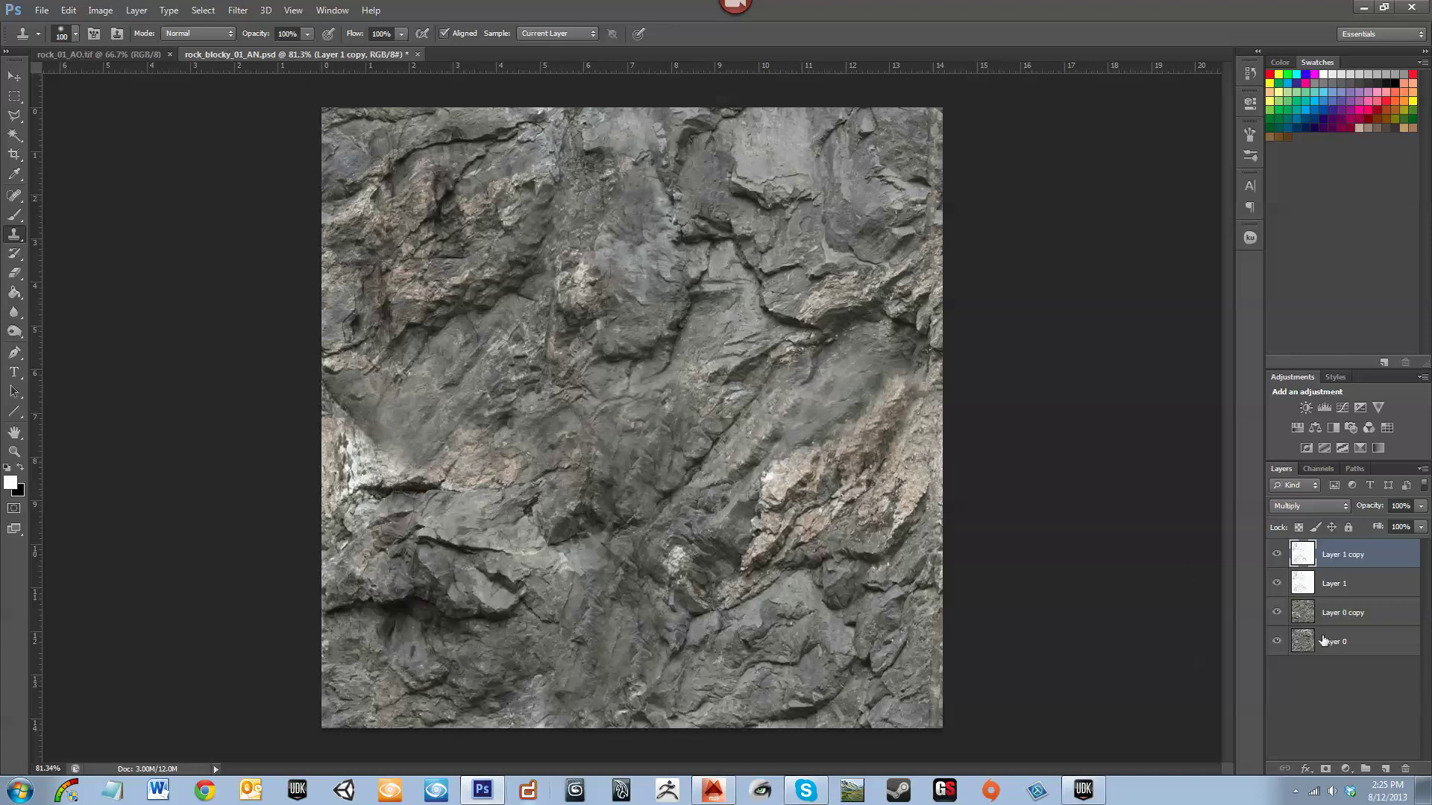
Duplicate the cloned seamless rock layer, Layer 0 copy
{"action": "left_click", "coordinate": [1333, 619]}
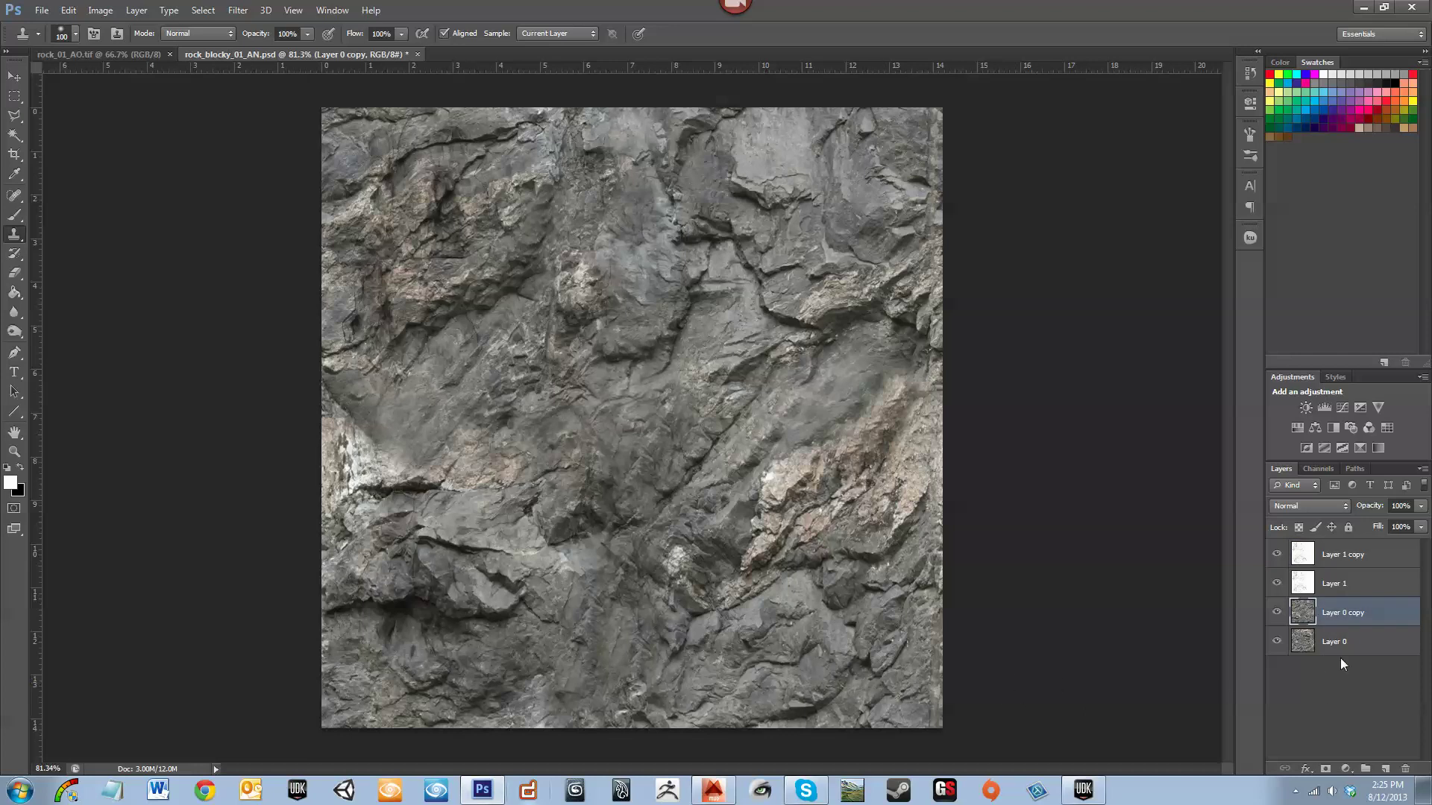
{"action": "left_click_drag", "start_coordinate": [1360, 621], "coordinate": [1384, 769]}
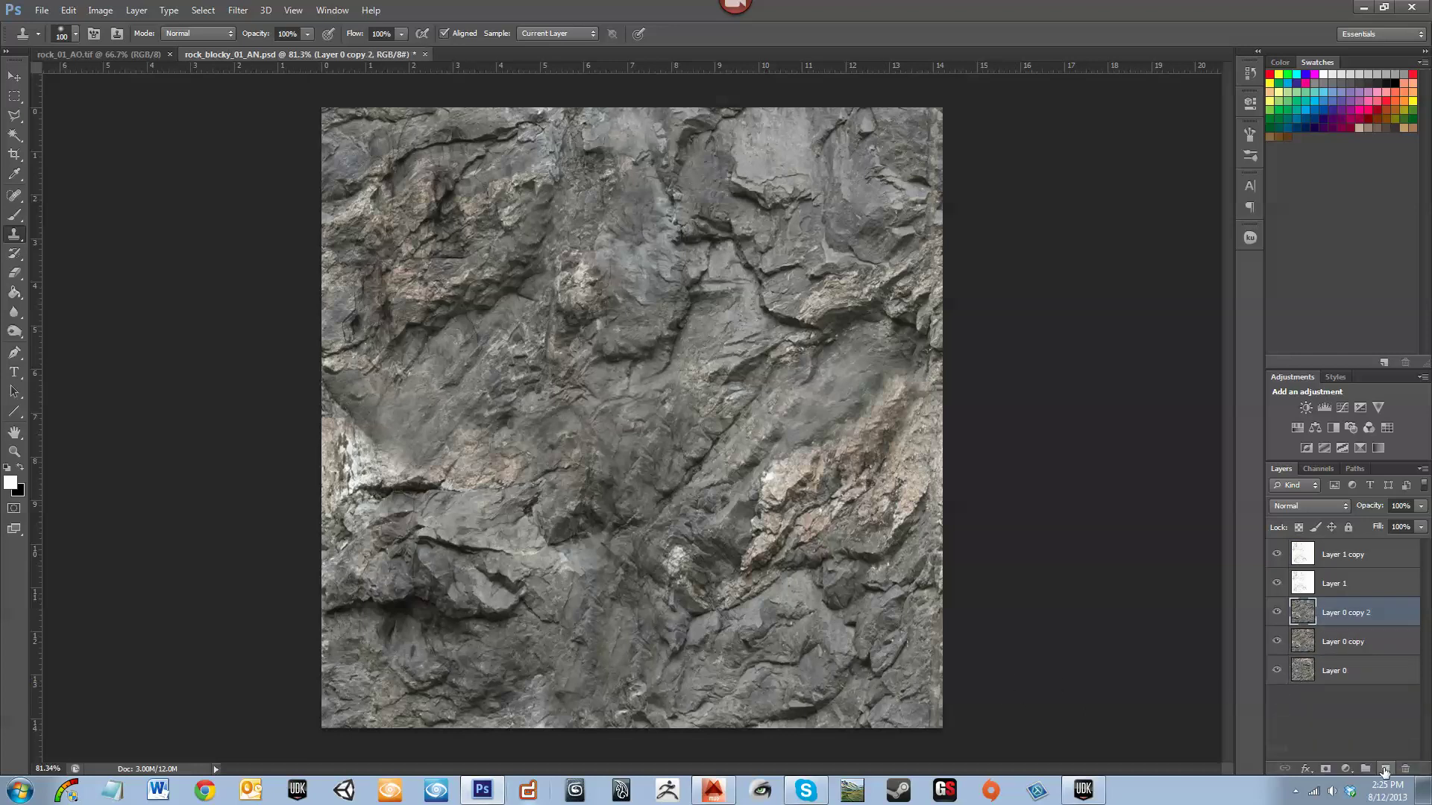
{"action": "key", "text": "ctrl+u"}
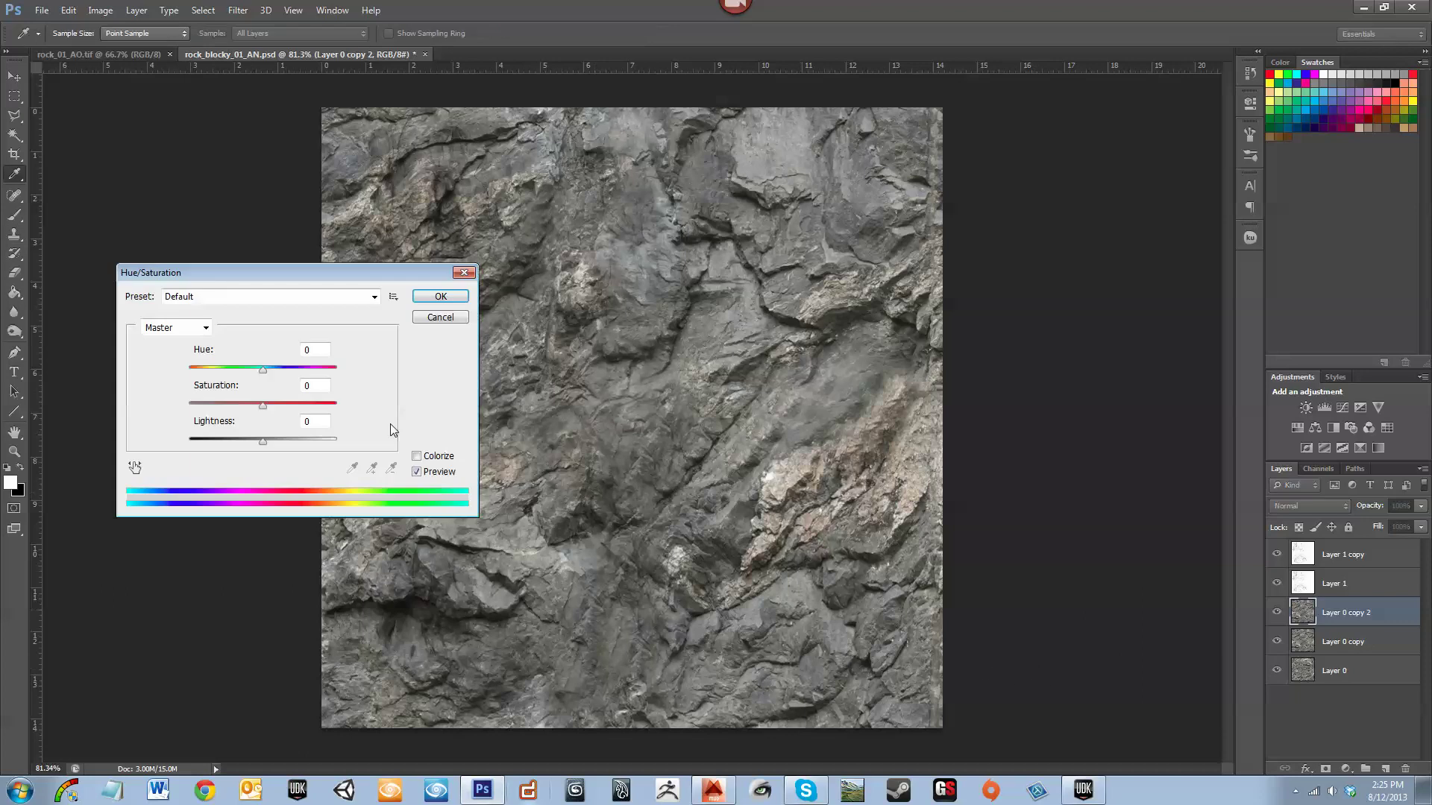
{"action": "mouse_move", "coordinate": [263, 369]}
{"action": "left_mouse_down"}
{"action": "mouse_move", "coordinate": [185, 393]}
{"action": "mouse_move", "coordinate": [224, 372]}
{"action": "mouse_move", "coordinate": [371, 379]}
{"action": "mouse_move", "coordinate": [280, 382]}
{"action": "left_mouse_up"}
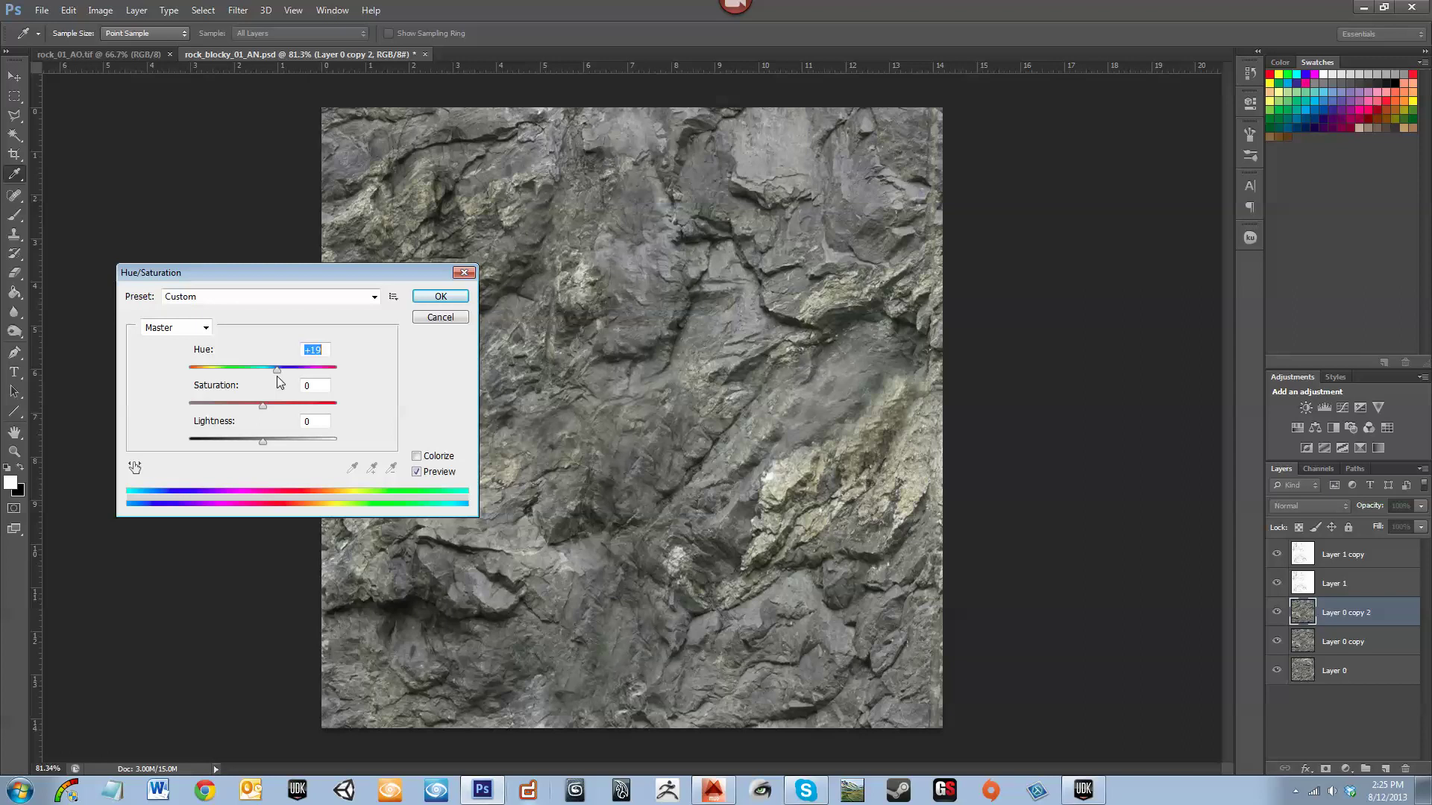
{"action": "left_click_drag", "start_coordinate": [280, 382], "coordinate": [262, 372]}
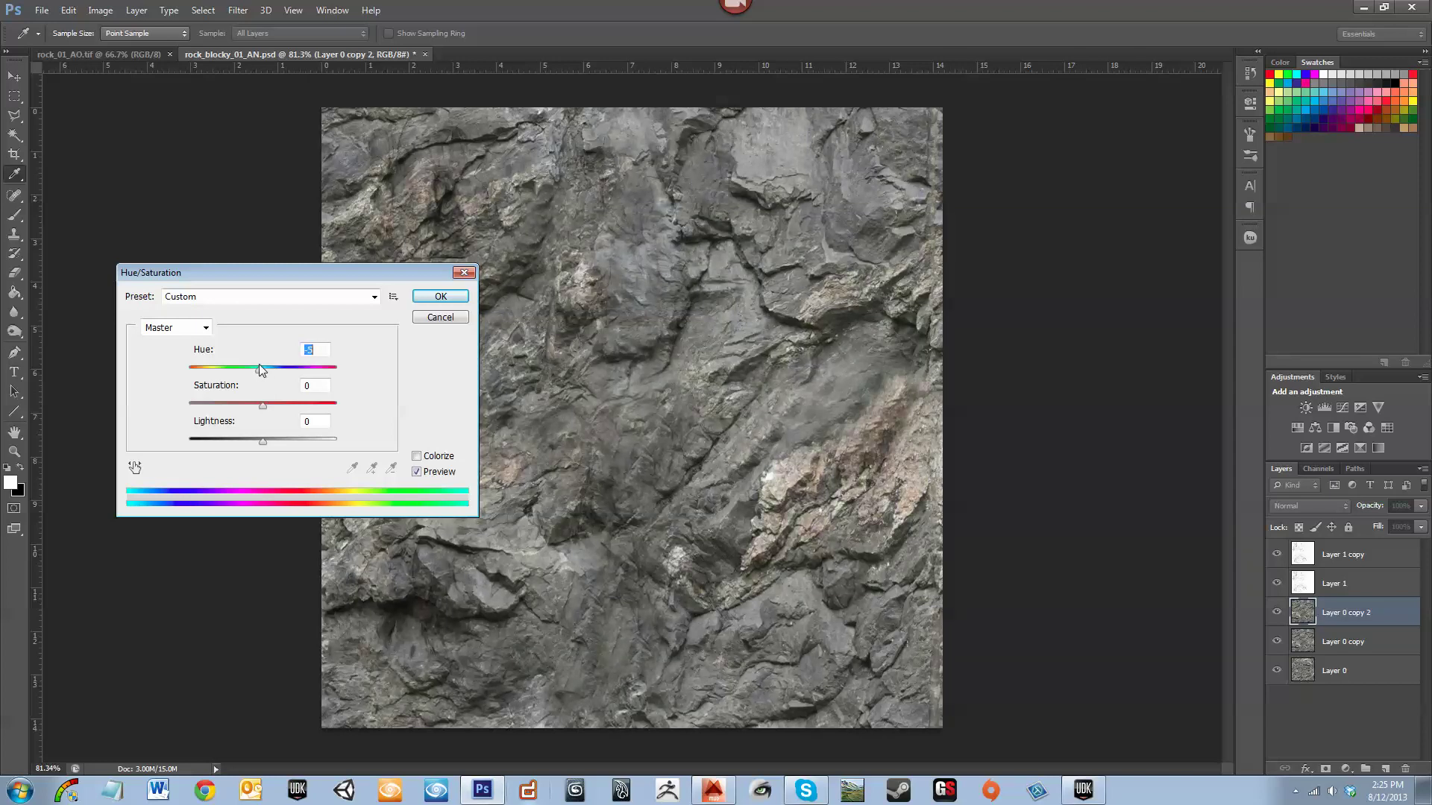
{"action": "mouse_move", "coordinate": [260, 369]}
{"action": "left_mouse_down"}
{"action": "mouse_move", "coordinate": [123, 393]}
{"action": "mouse_move", "coordinate": [269, 420]}
{"action": "left_mouse_up"}
{"action": "left_click", "coordinate": [418, 320]}
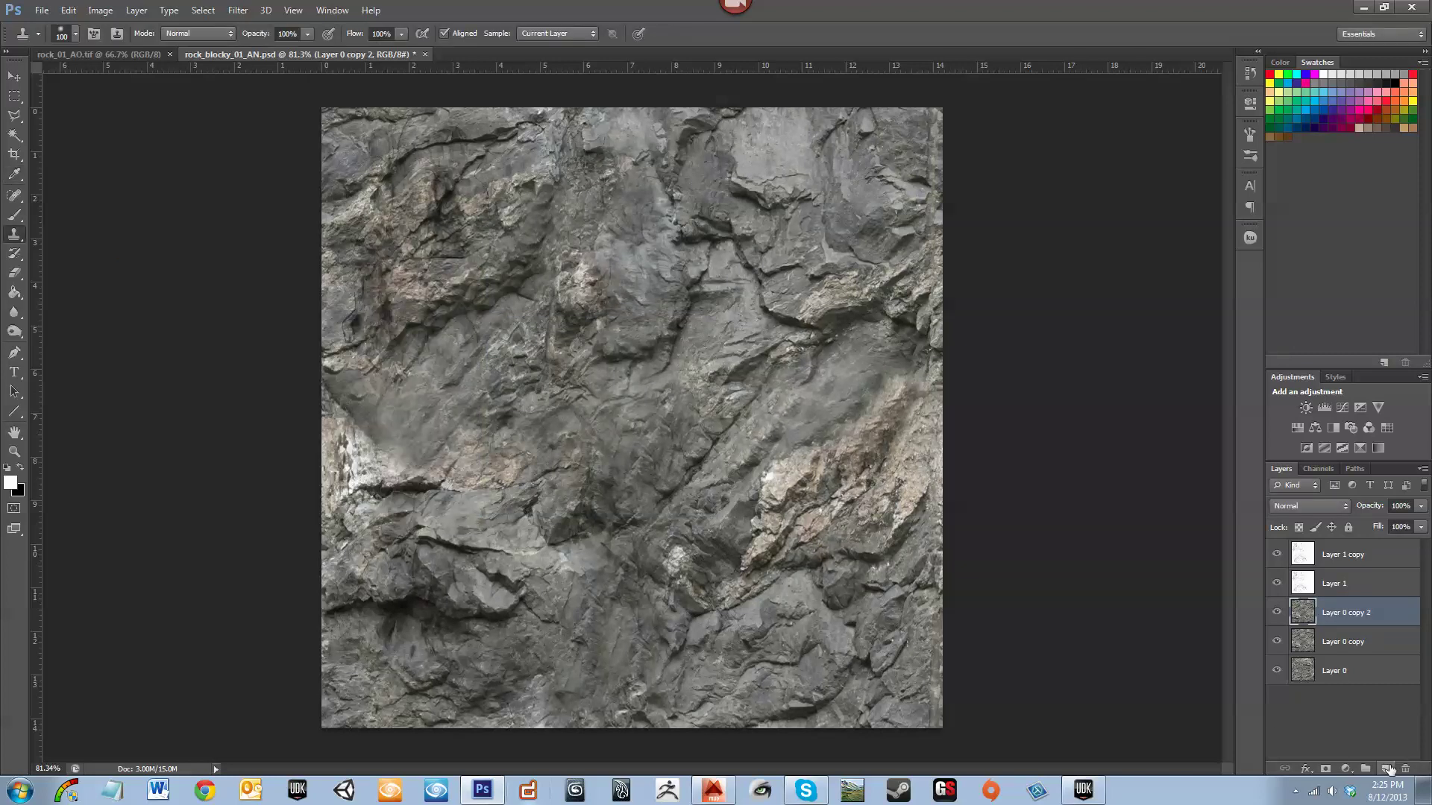
Add an empty layer above the duplicated rock layer and name it Color
{"action": "left_click", "coordinate": [1387, 768]}
{"action": "double_click", "coordinate": [1337, 612]}
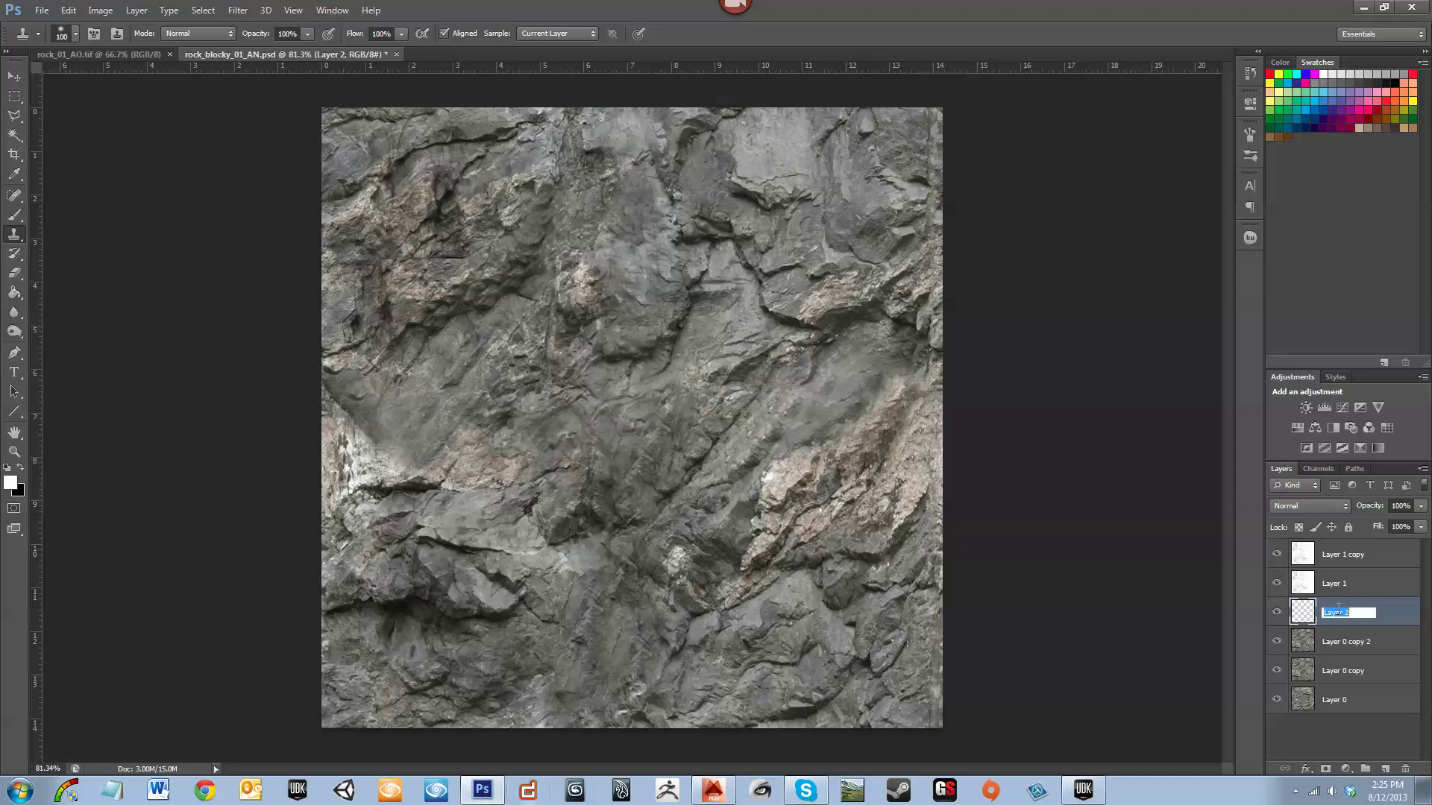
{"action": "type", "text": "Color"}
{"action": "key", "text": "Return"}
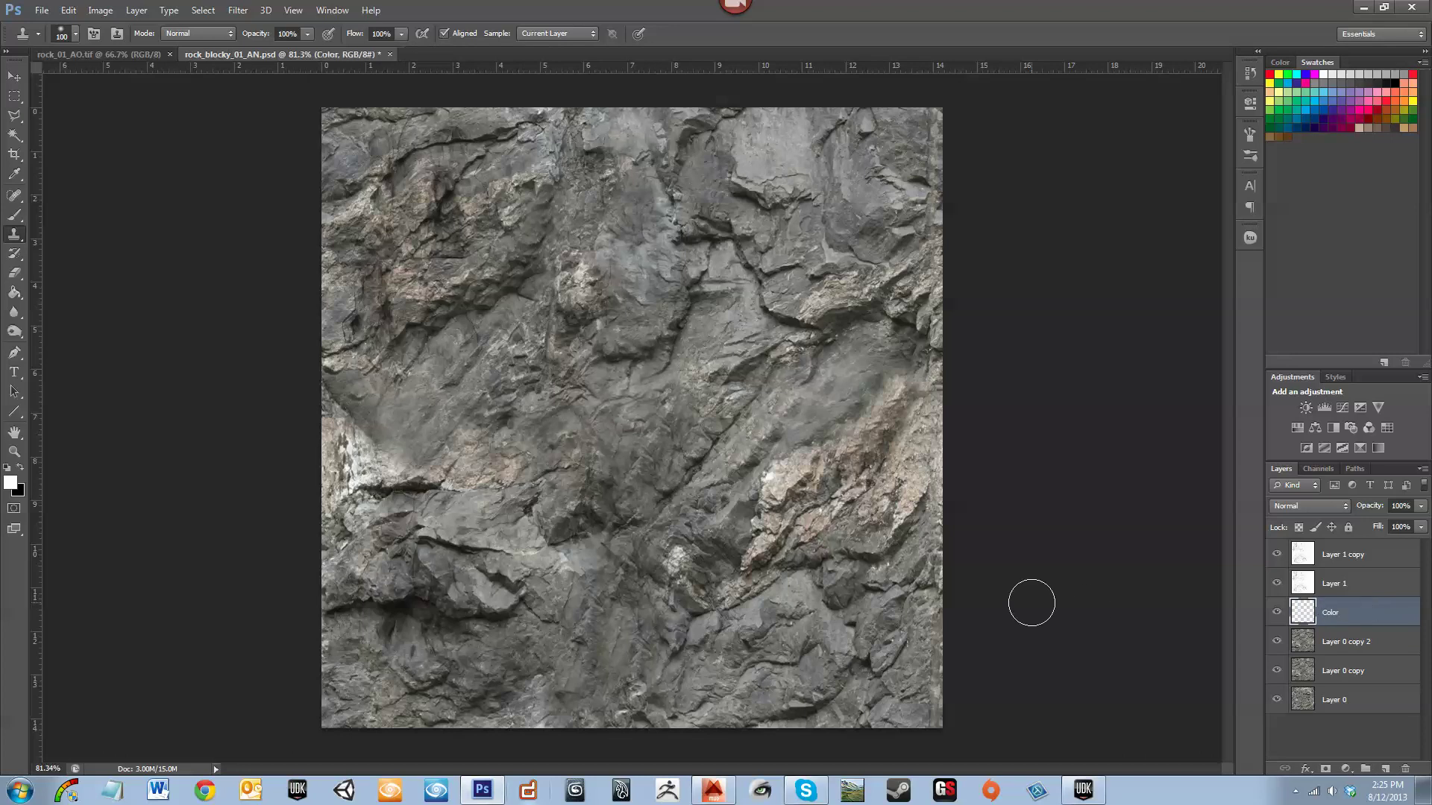
Rename the two ambient occlusion layers, Layer 1 as AO1 and its copy as AO2
{"action": "double_click", "coordinate": [1339, 584]}
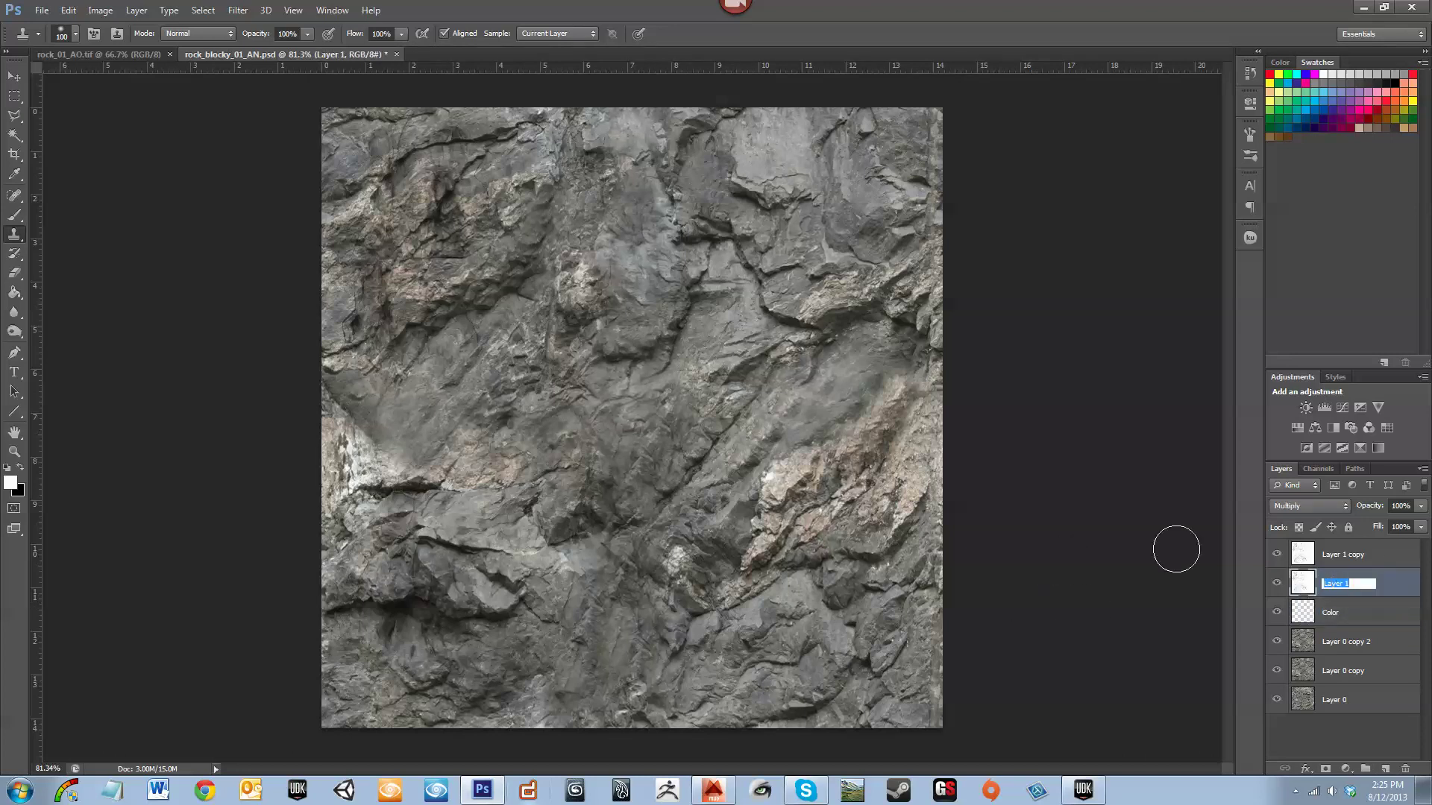
{"action": "type", "text": "AO1"}
{"action": "key", "text": "Return"}
{"action": "double_click", "coordinate": [1351, 555]}
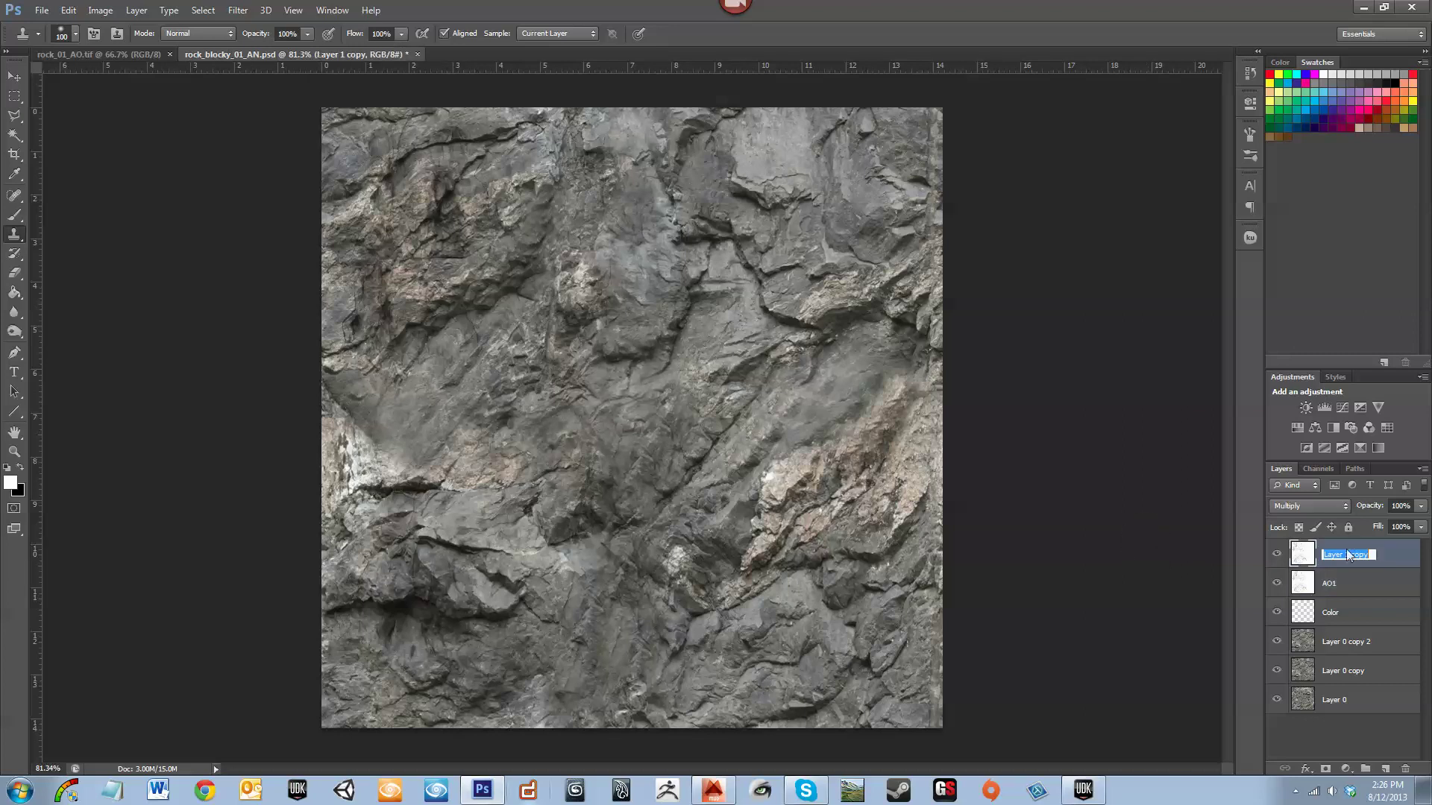
{"action": "type", "text": "AO2"}
{"action": "key", "text": "Return"}
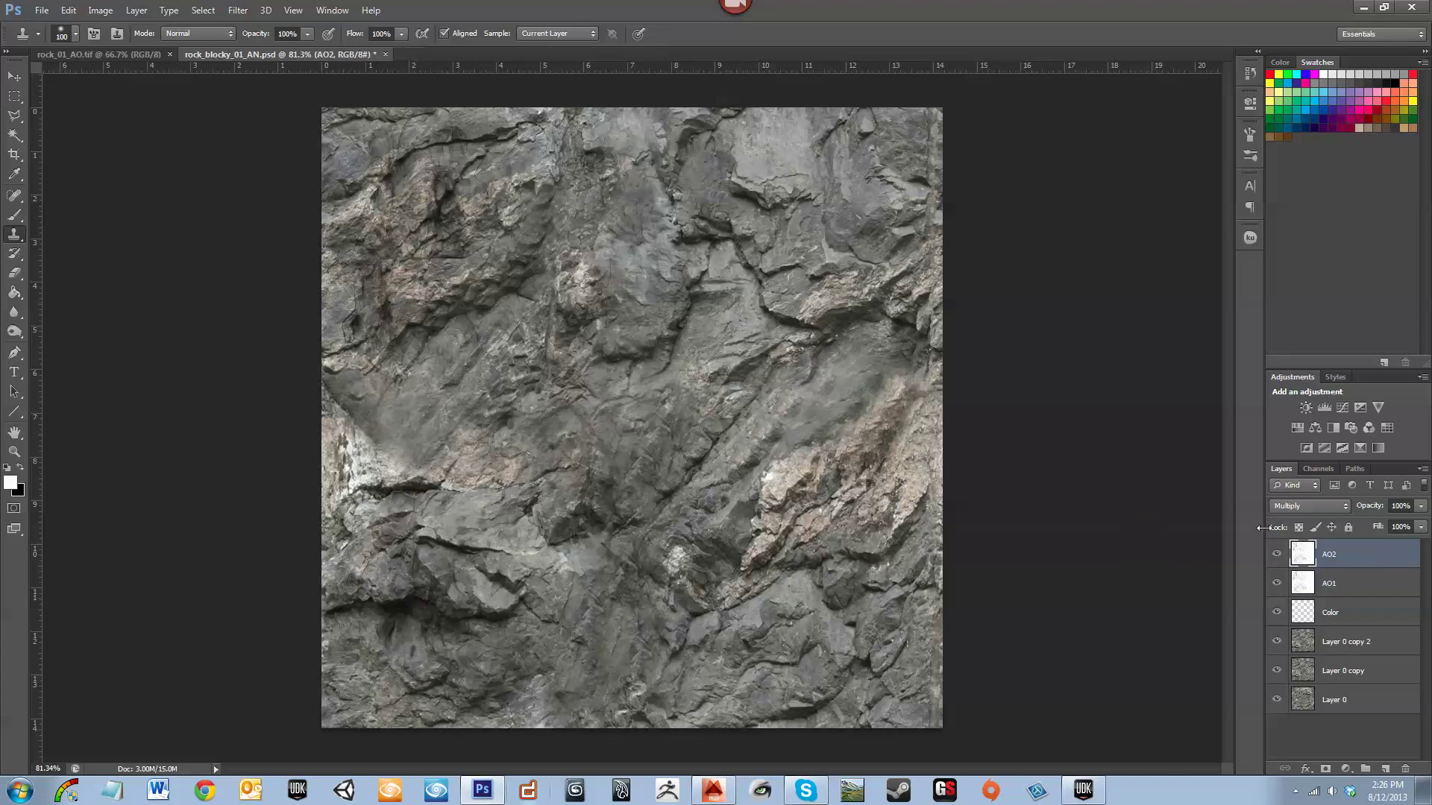
Rename the layer Layer 0 copy 2 as Hue
{"action": "left_click", "coordinate": [1357, 643]}
{"action": "double_click", "coordinate": [1357, 646]}
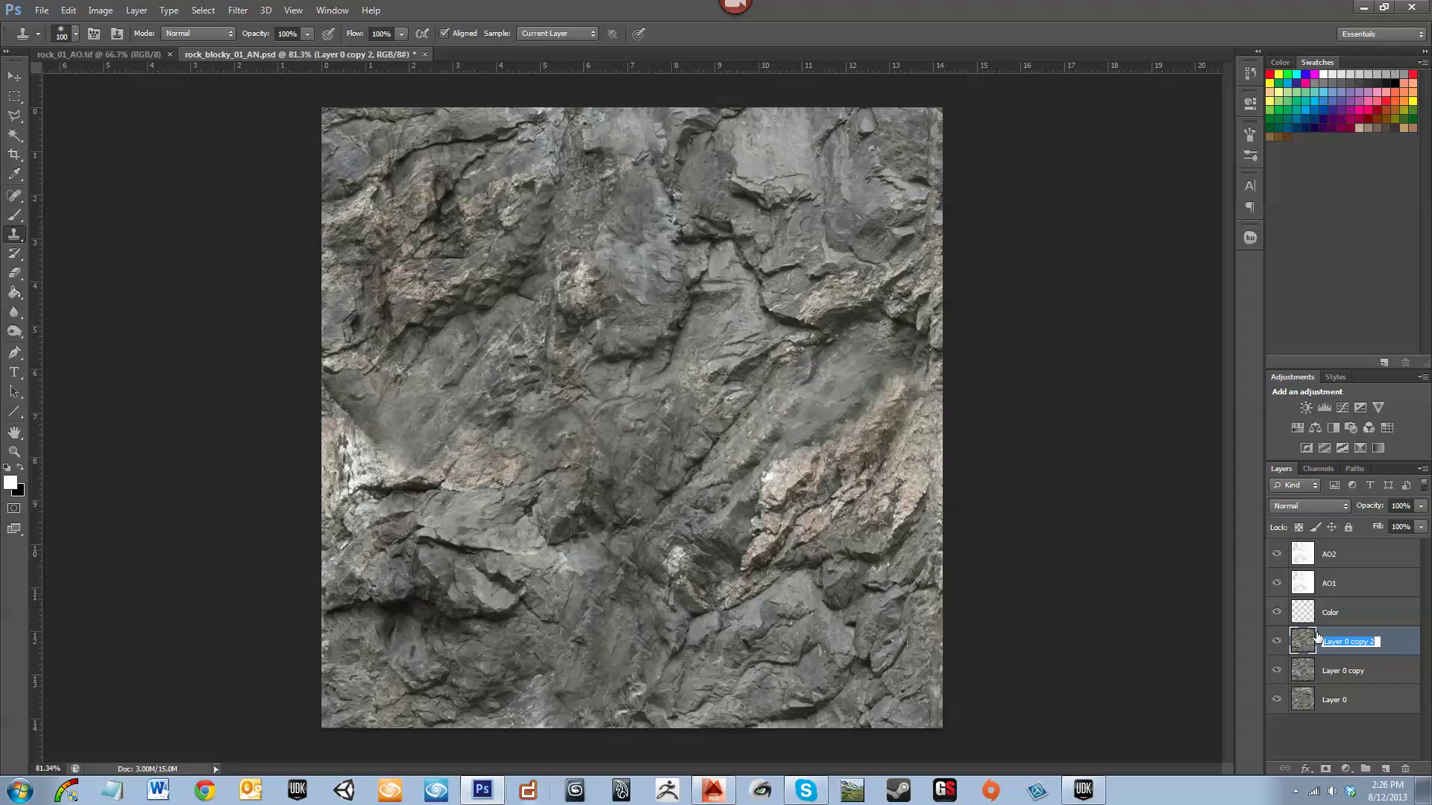
{"action": "type", "text": "S"}
{"action": "type", "text": "Hue"}
{"action": "key", "text": "Return"}
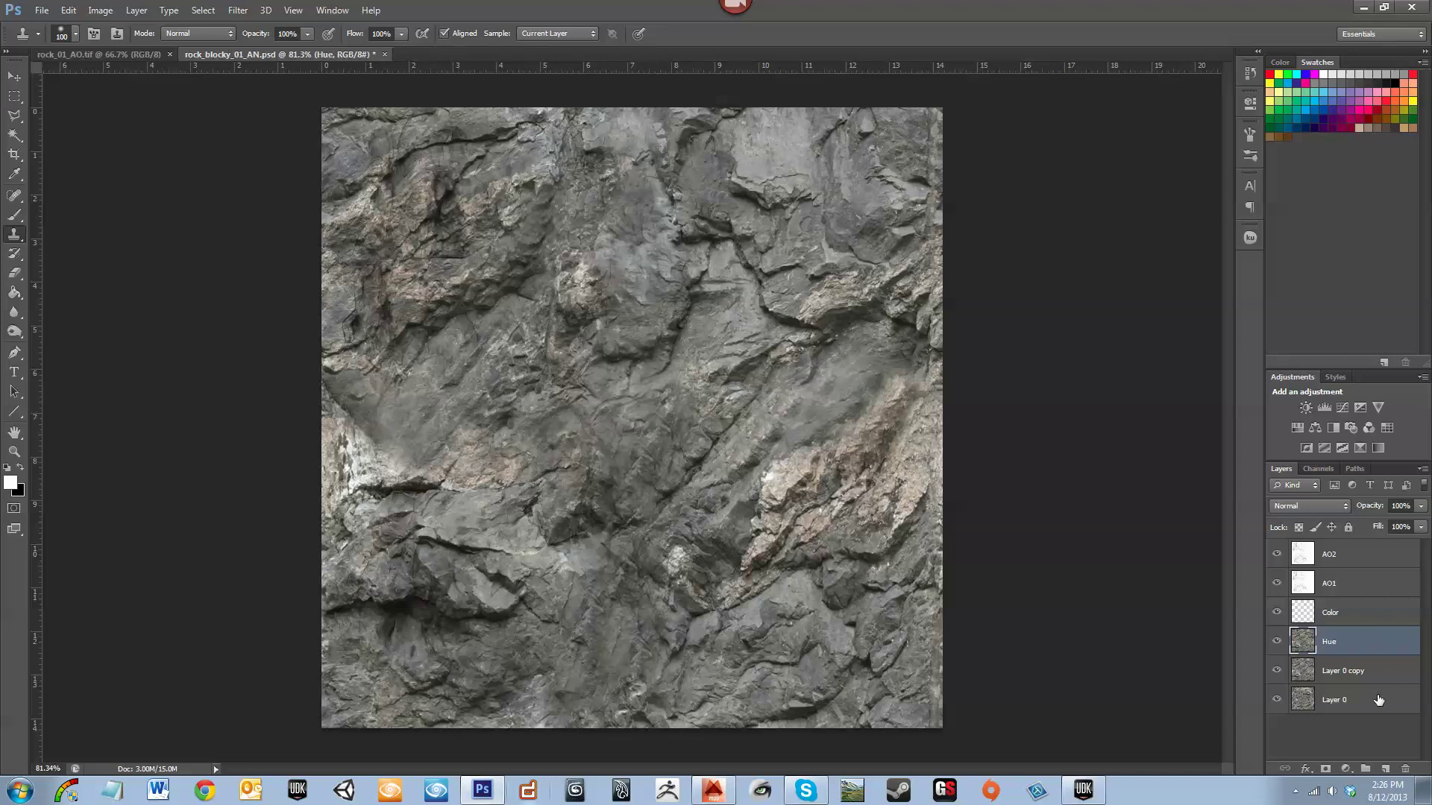
Rename Layer 0 copy as Offset and the original photo layer, Layer 0, as Background
{"action": "double_click", "coordinate": [1360, 671]}
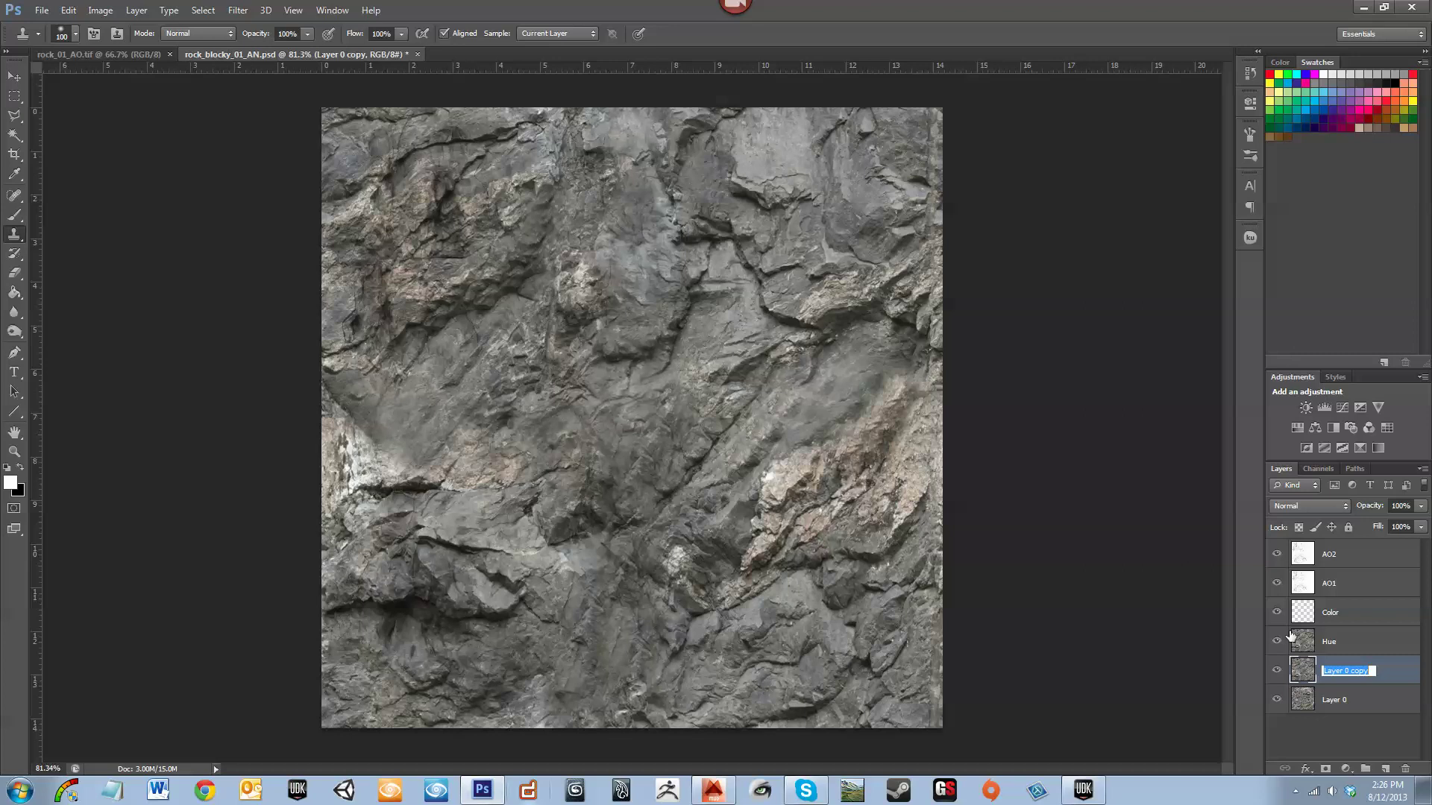
{"action": "type", "text": "Offset"}
{"action": "key", "text": "Return"}
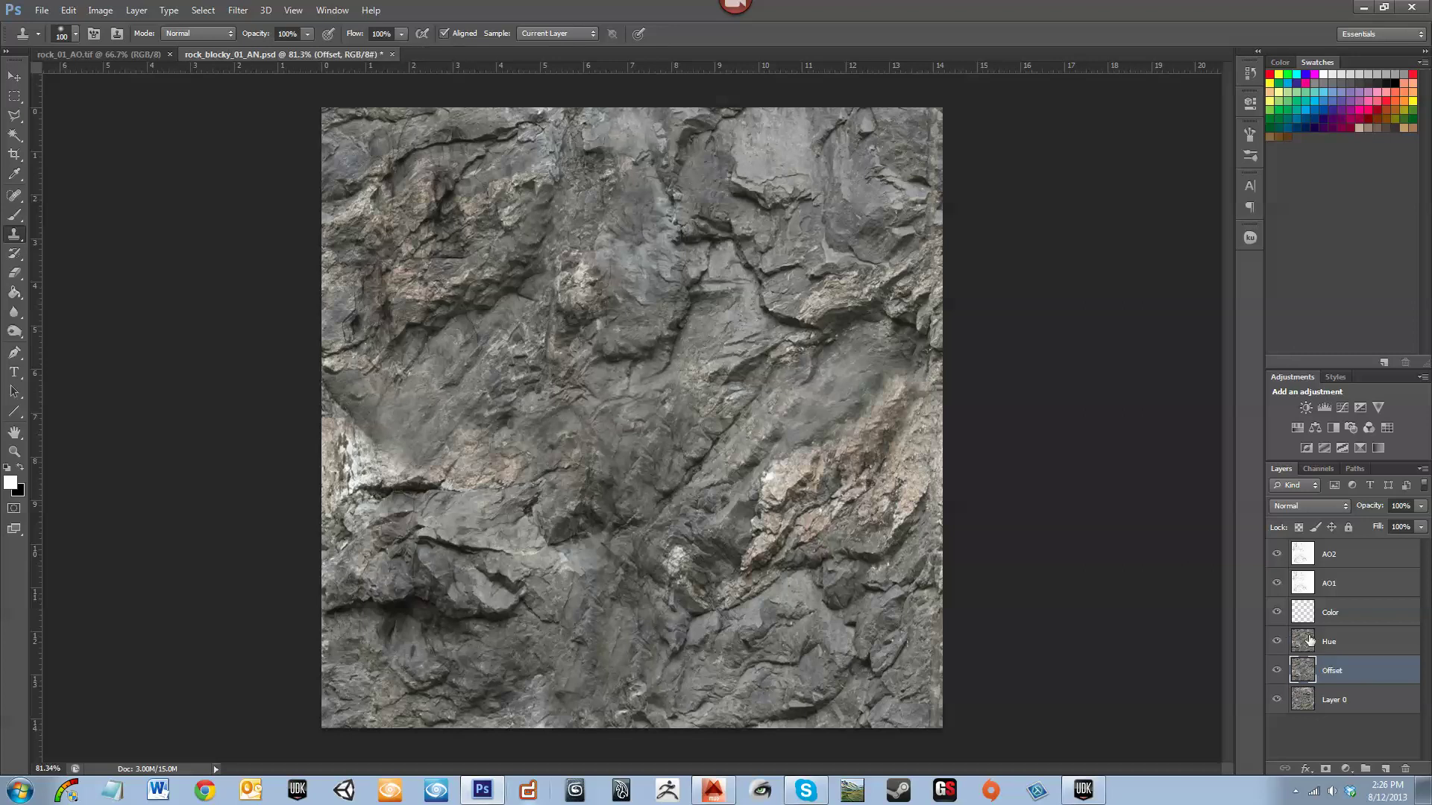
{"action": "double_click", "coordinate": [1340, 699]}
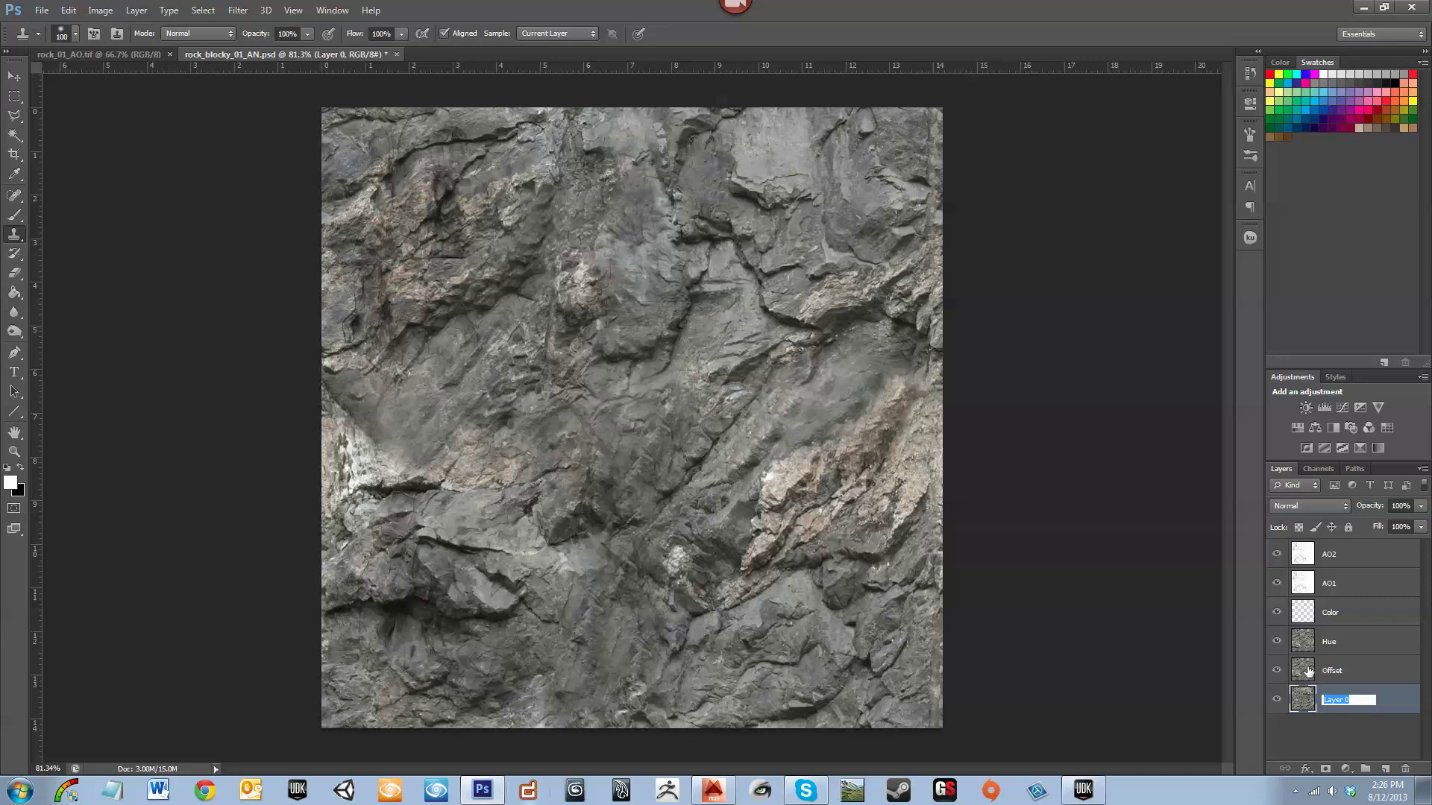
{"action": "type", "text": "Background"}
{"action": "key", "text": "Return"}
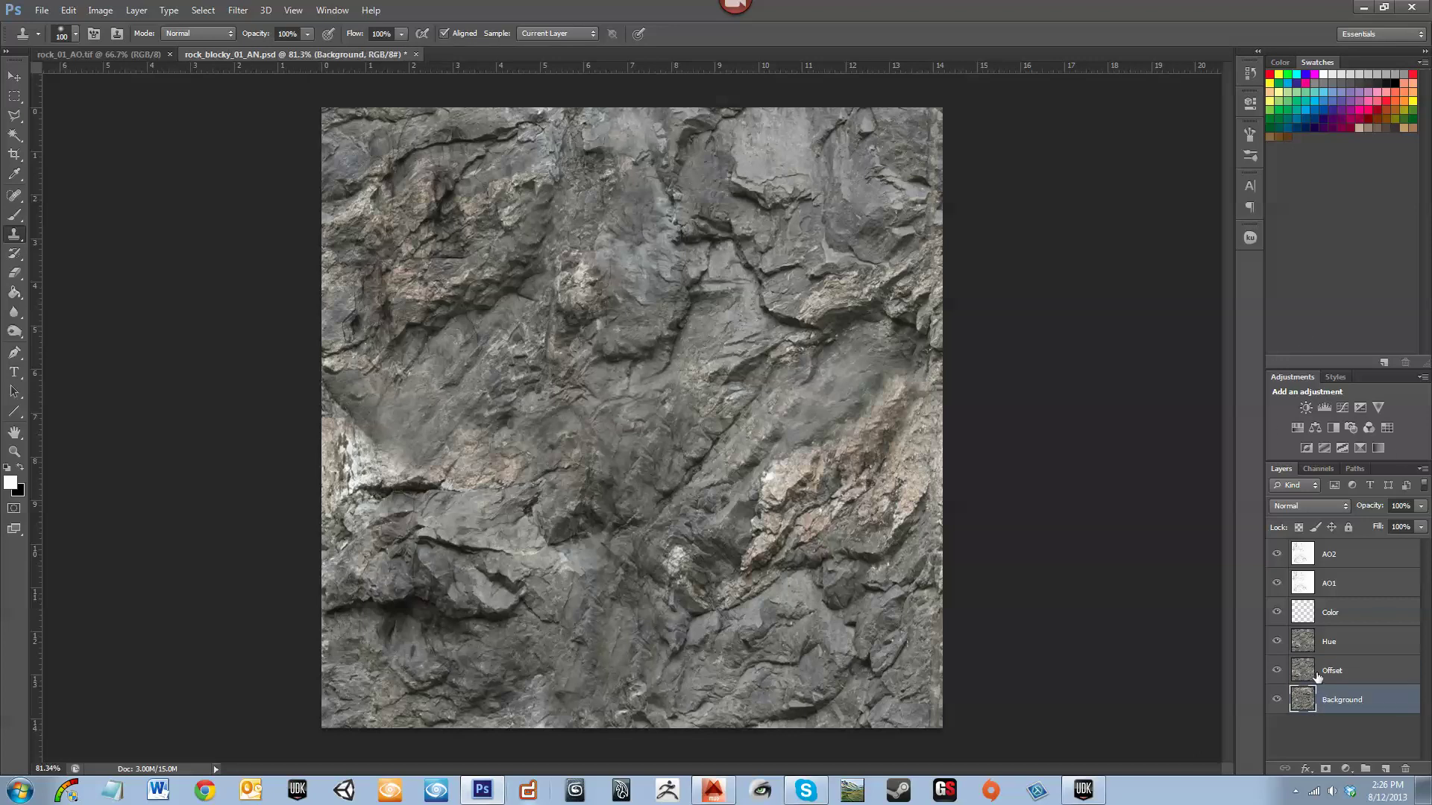
Make the Color layer active and set the foreground color to the ochre yellow caa447
{"action": "left_click", "coordinate": [1318, 675]}
{"action": "left_click", "coordinate": [1346, 641]}
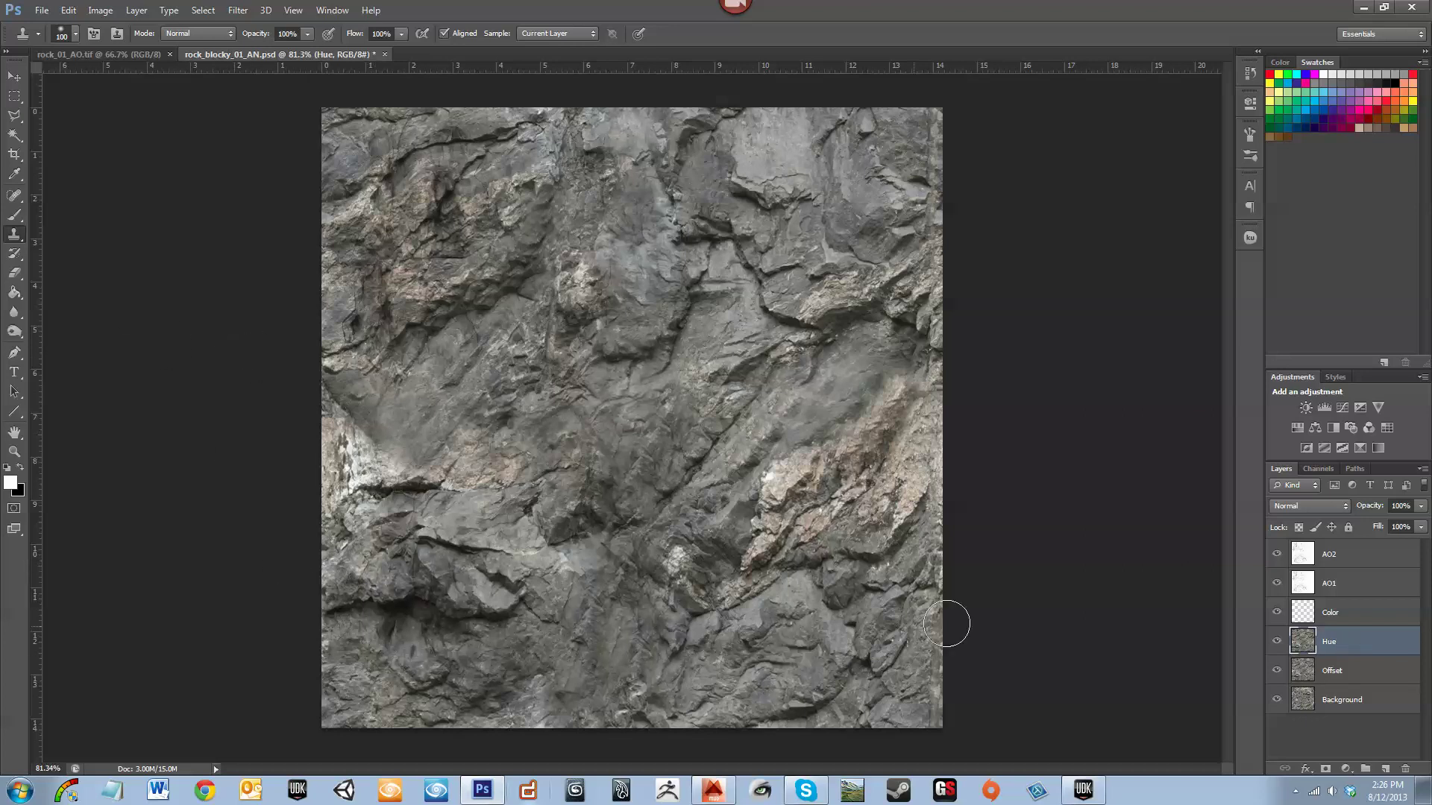
{"action": "left_click", "coordinate": [1389, 616]}
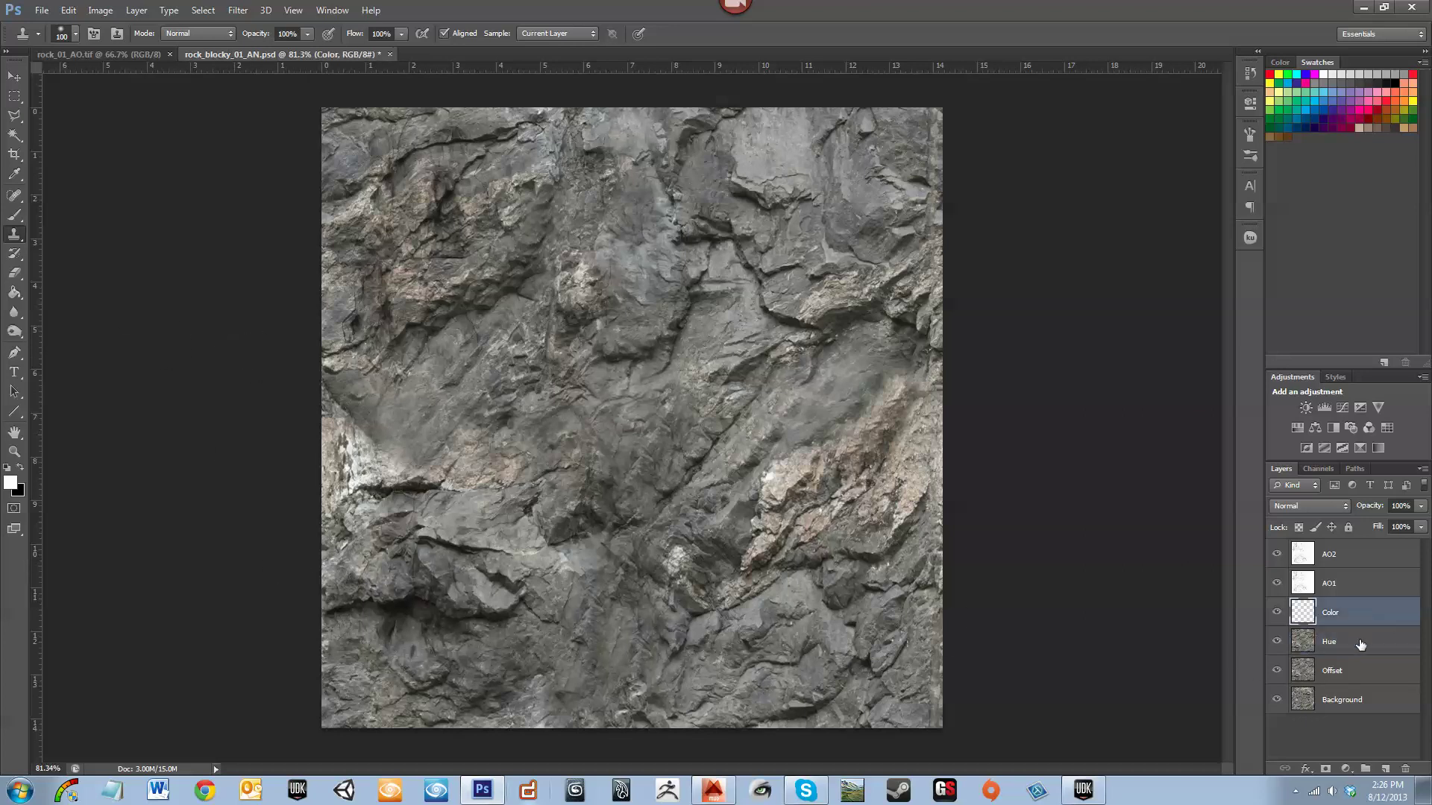
{"action": "left_click", "coordinate": [10, 484]}
{"action": "left_click_drag", "start_coordinate": [843, 422], "coordinate": [843, 428]}
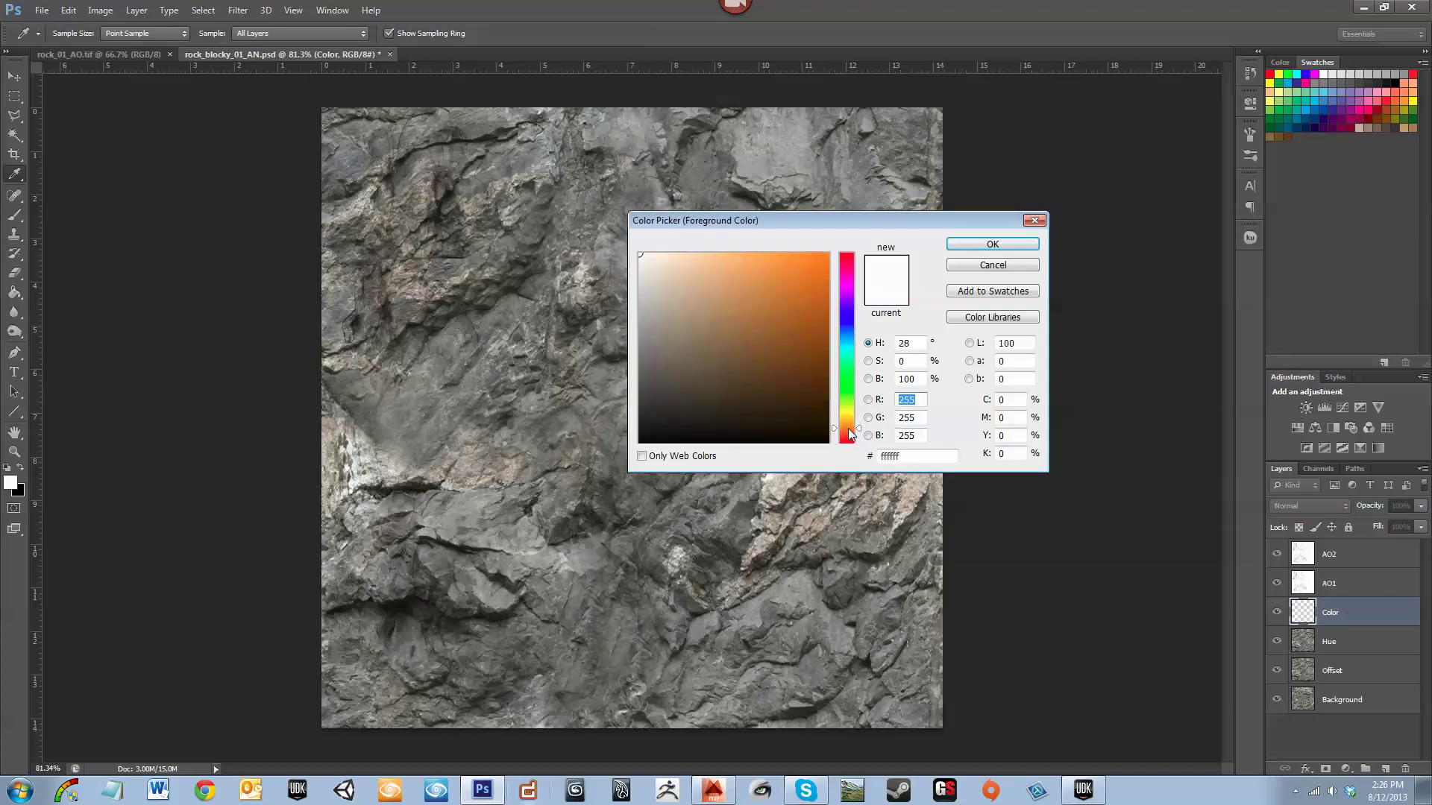
{"action": "left_click_drag", "start_coordinate": [820, 270], "coordinate": [830, 252]}
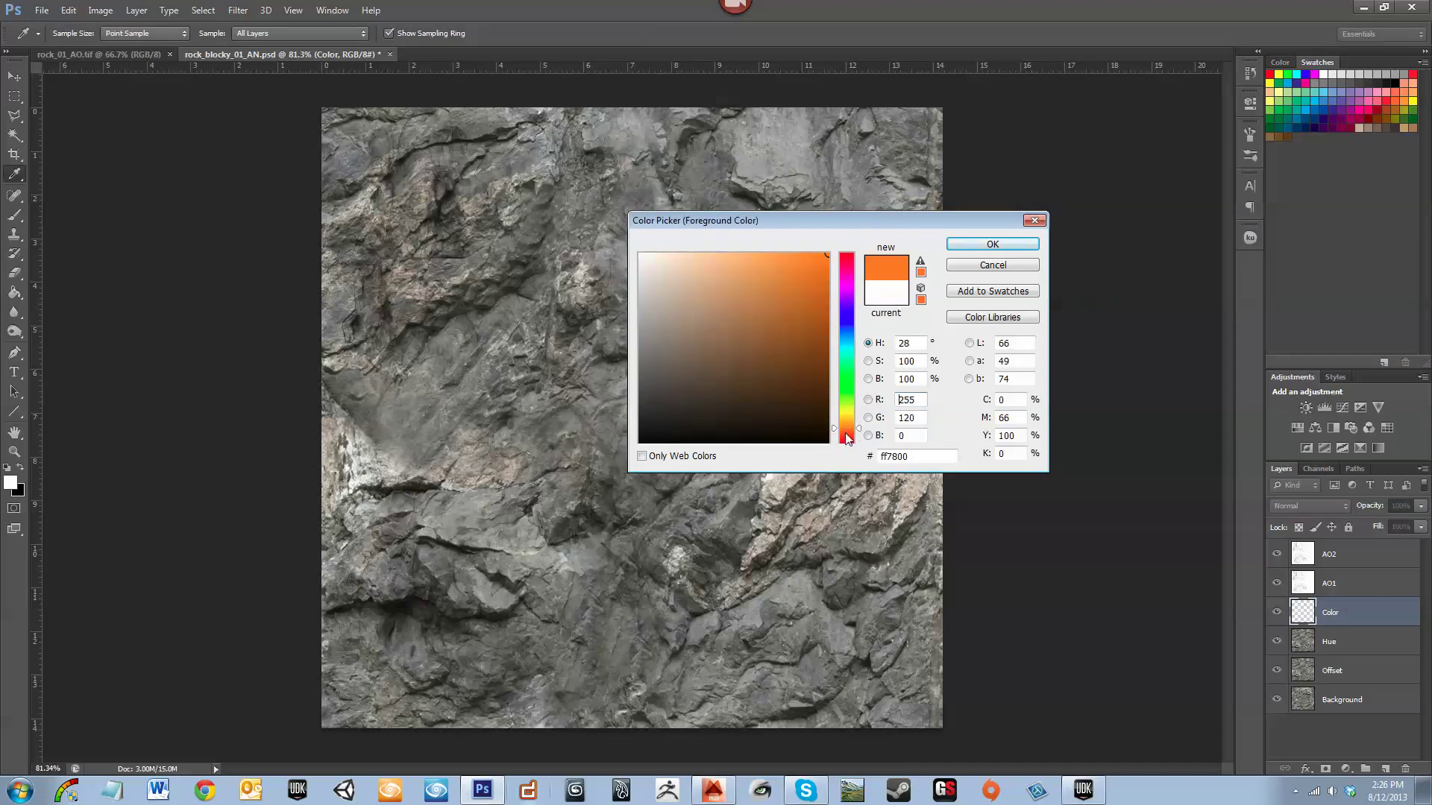
{"action": "left_click", "coordinate": [846, 424]}
{"action": "left_click_drag", "start_coordinate": [847, 428], "coordinate": [738, 290]}
{"action": "left_click_drag", "start_coordinate": [848, 418], "coordinate": [848, 425]}
{"action": "left_click_drag", "start_coordinate": [742, 287], "coordinate": [761, 292]}
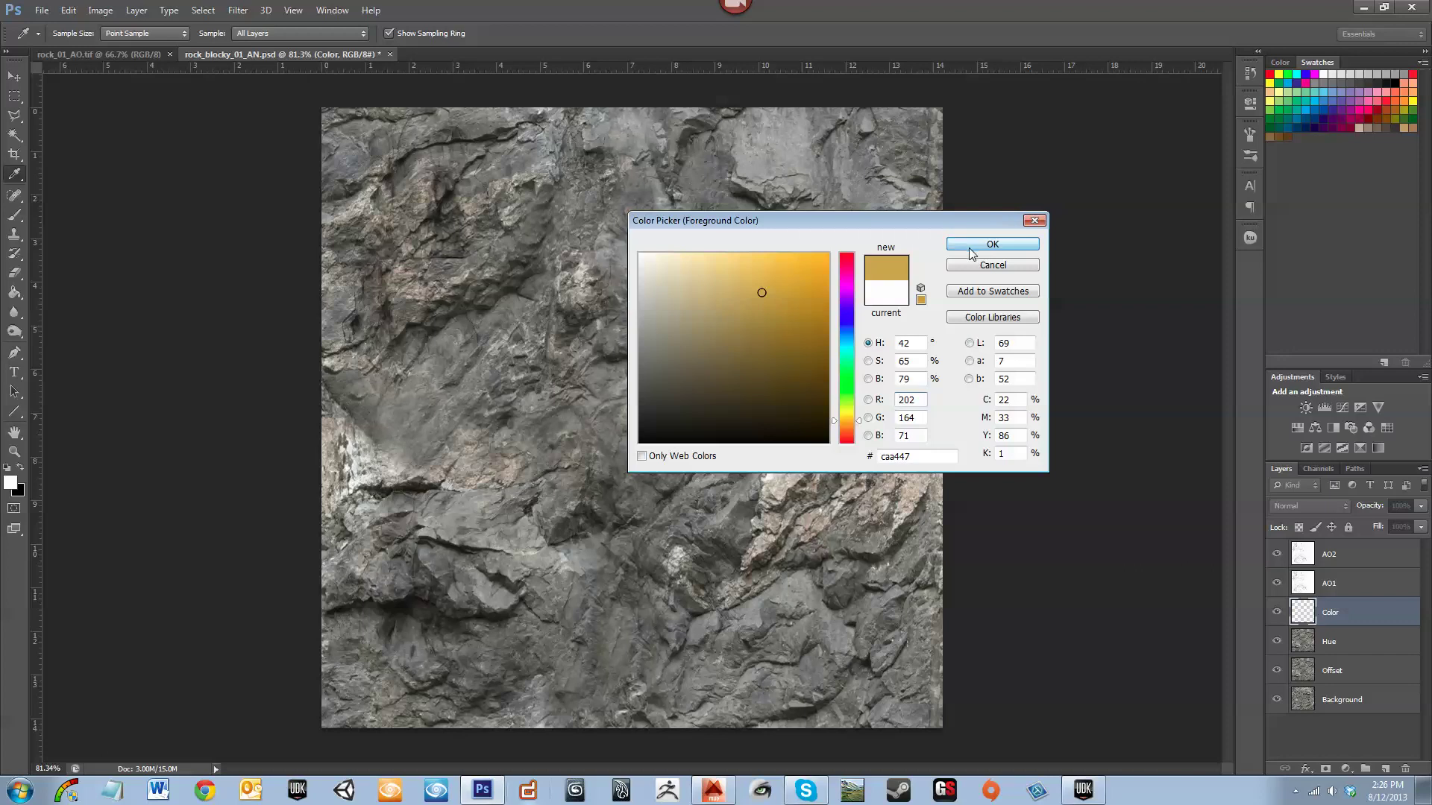
{"action": "left_click", "coordinate": [993, 244]}
Fill the whole Color layer with the ochre foreground color using the Paint Bucket
{"action": "key", "text": "s"}
{"action": "left_click", "coordinate": [15, 292]}
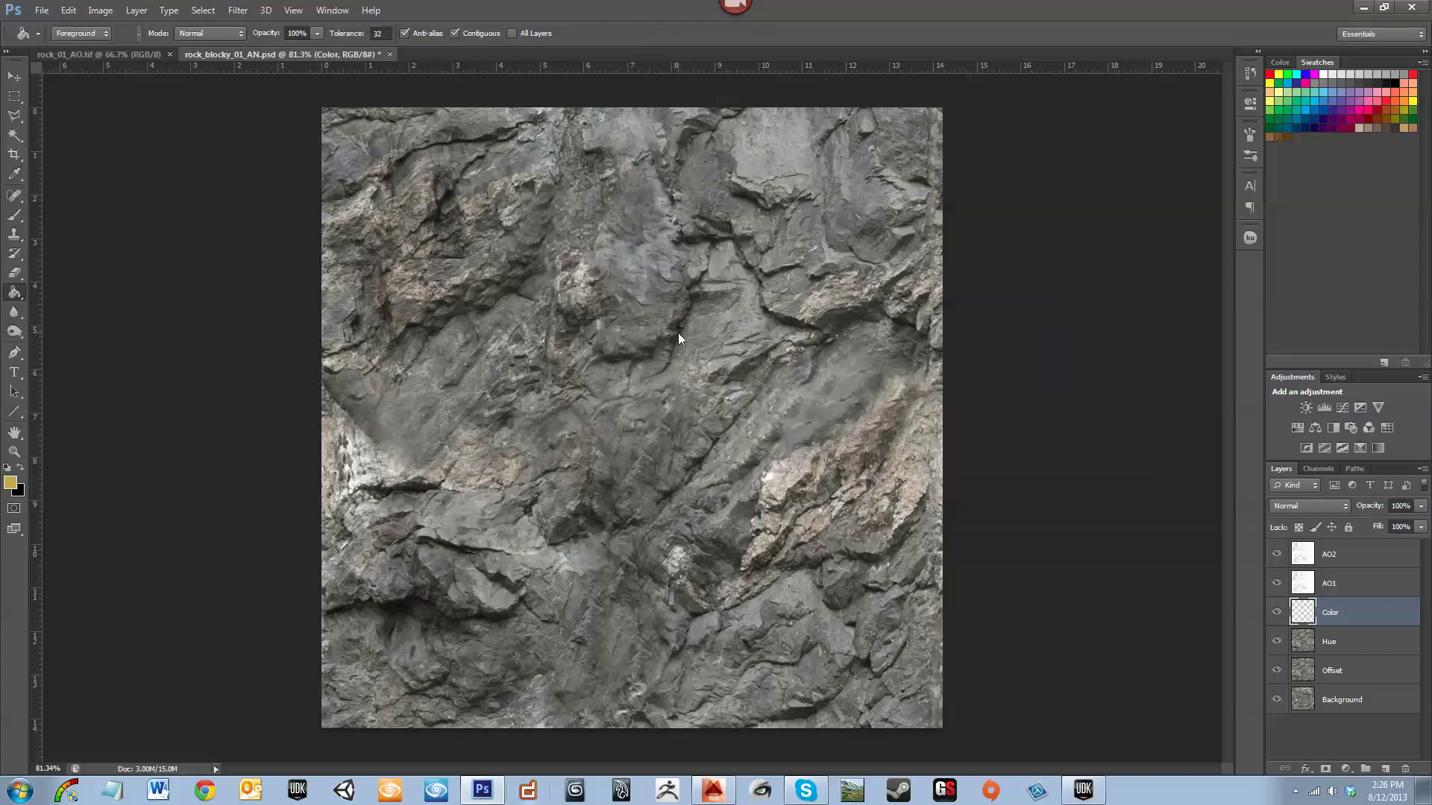
{"action": "left_click", "coordinate": [680, 343]}
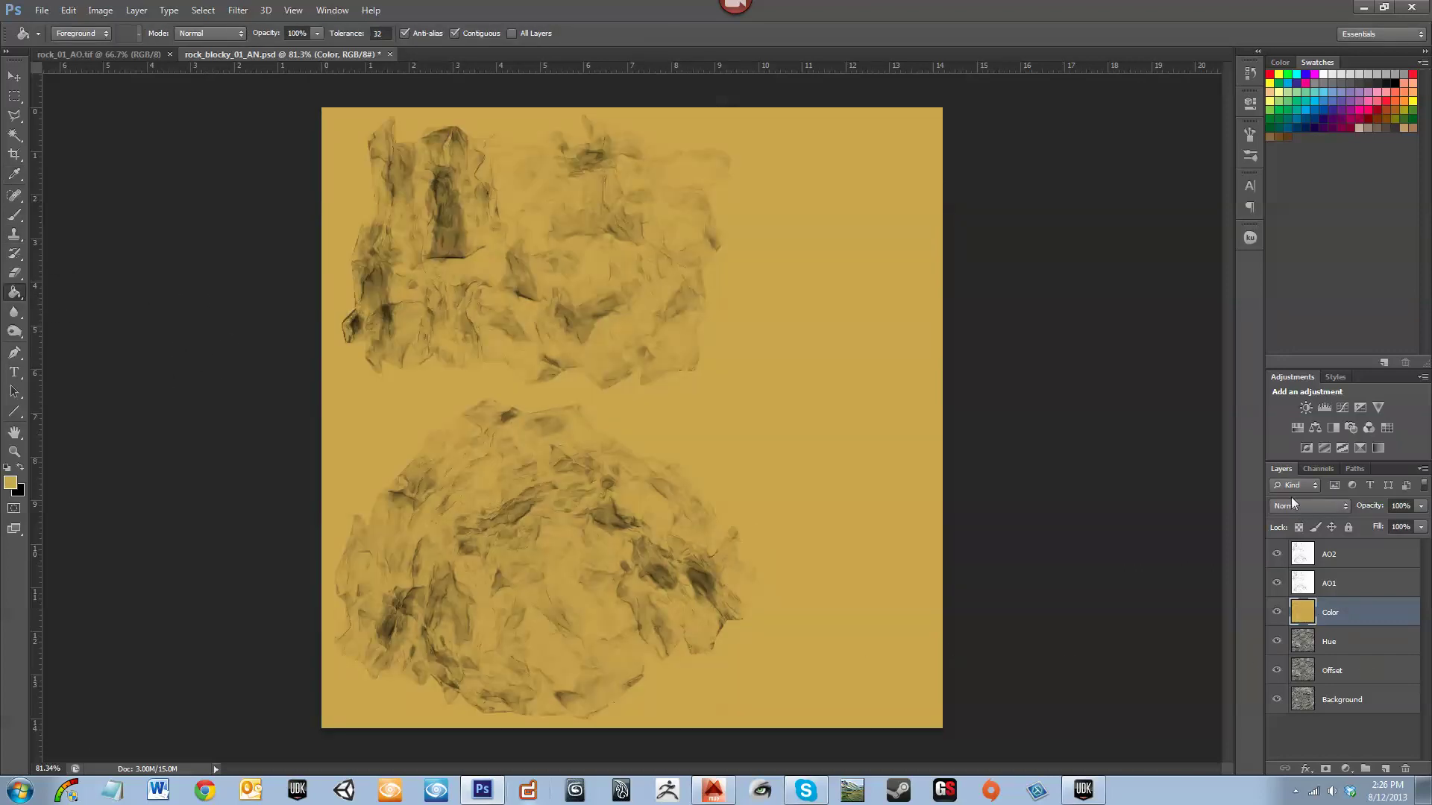
Set the Color layer's blend mode to Overlay and its opacity to 43%
{"action": "left_click", "coordinate": [1294, 506]}
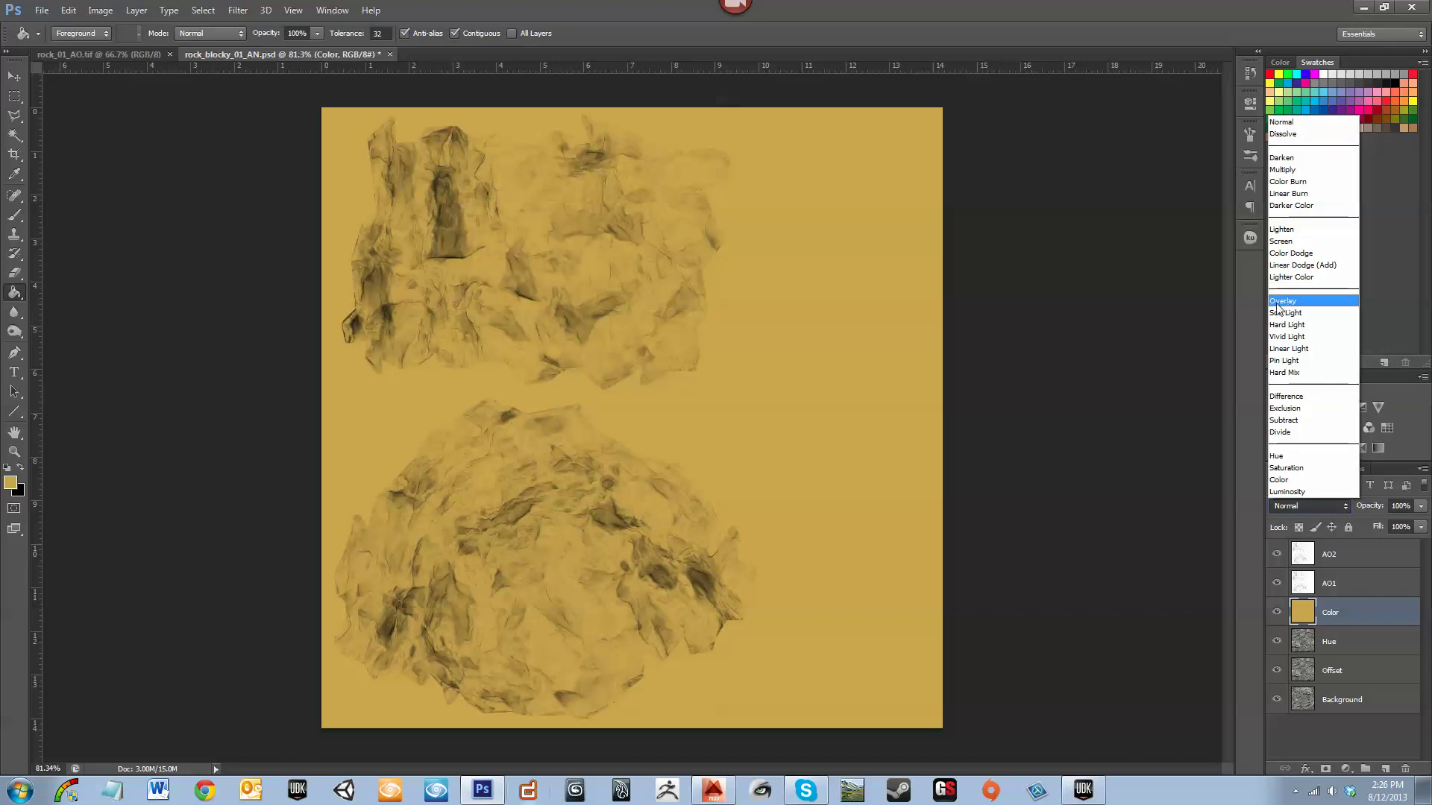
{"action": "left_click", "coordinate": [1282, 301]}
{"action": "left_click", "coordinate": [1420, 506]}
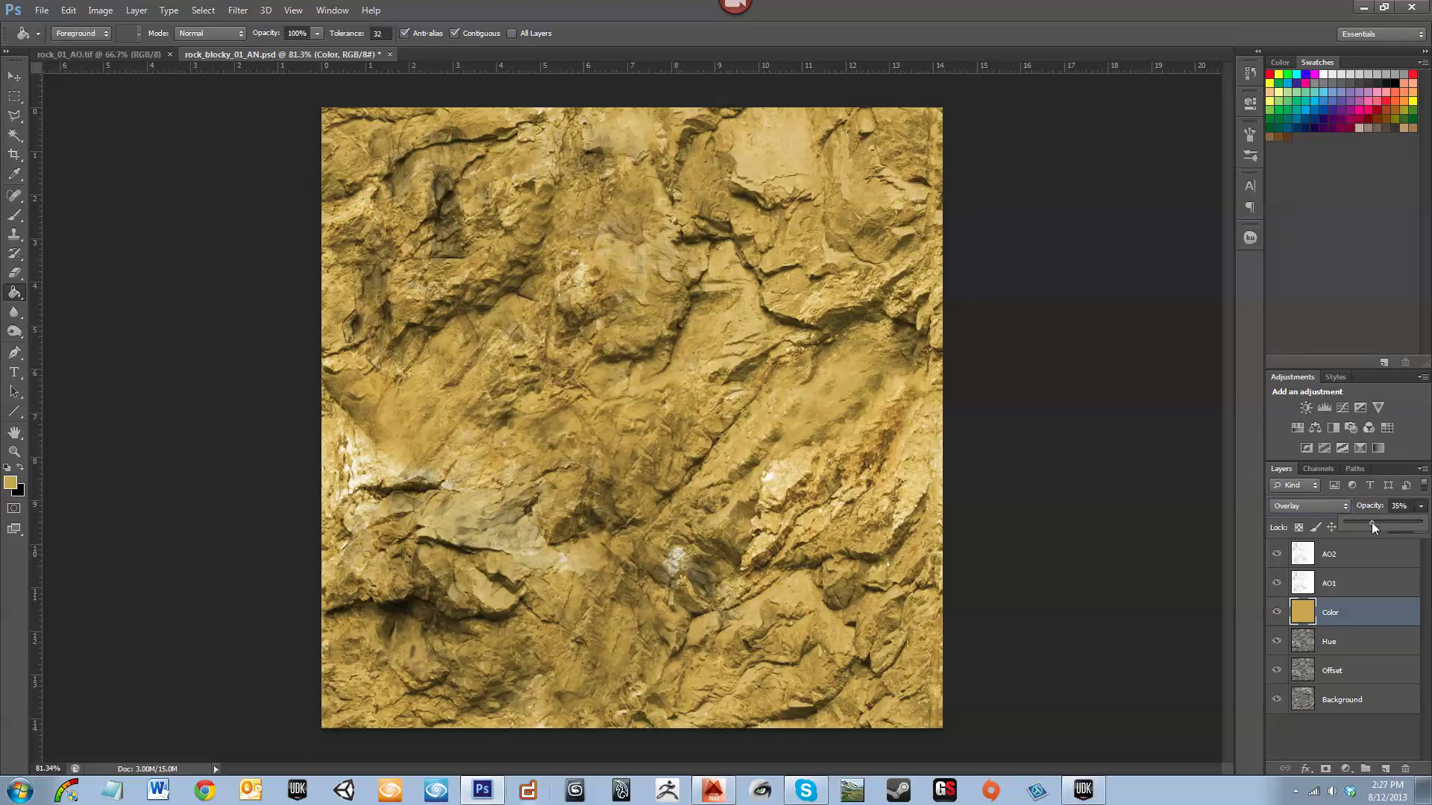
{"action": "left_click", "coordinate": [1373, 525]}
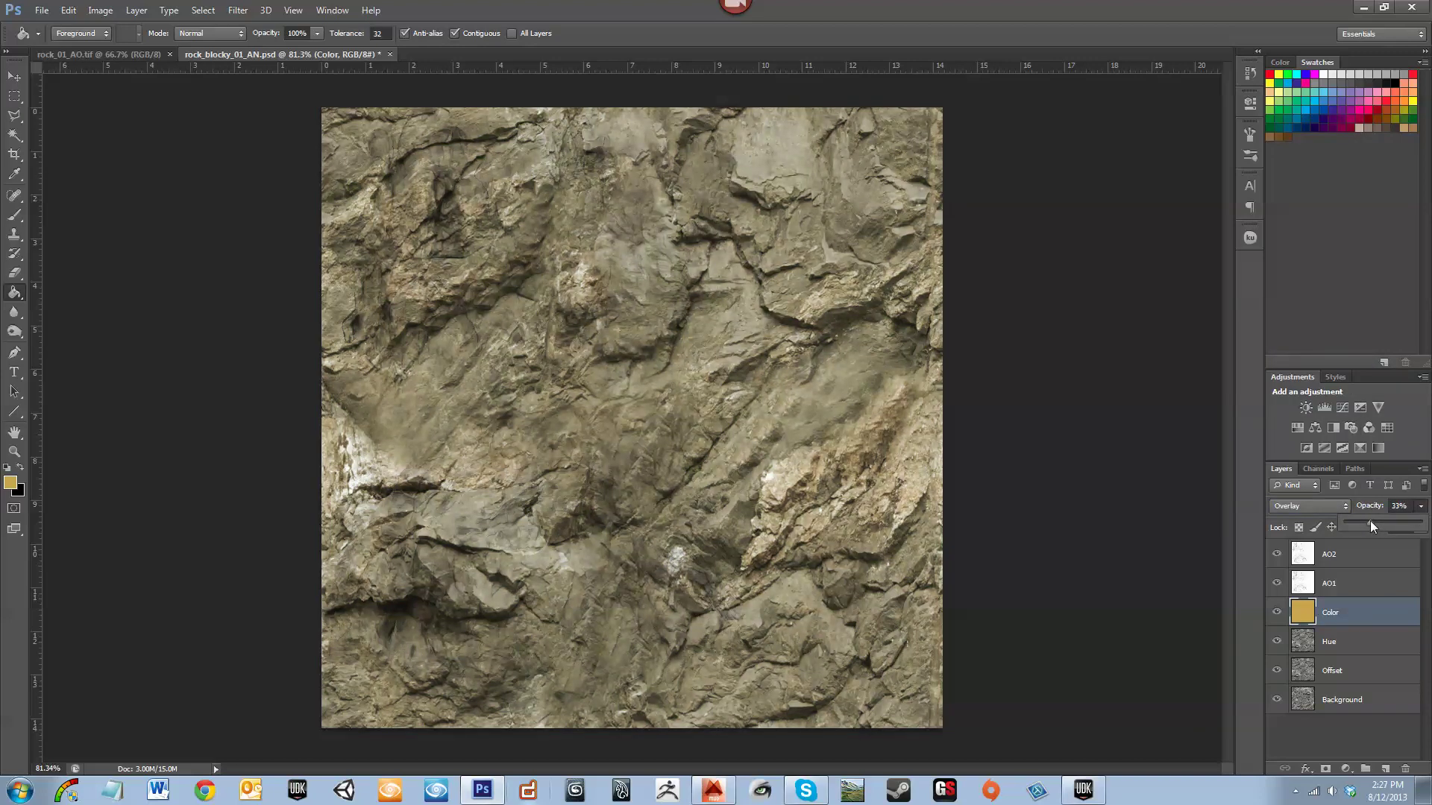
{"action": "left_click_drag", "start_coordinate": [1375, 527], "coordinate": [1377, 524]}
Change the Color layer's blend mode to Darken
{"action": "left_click", "coordinate": [1313, 505]}
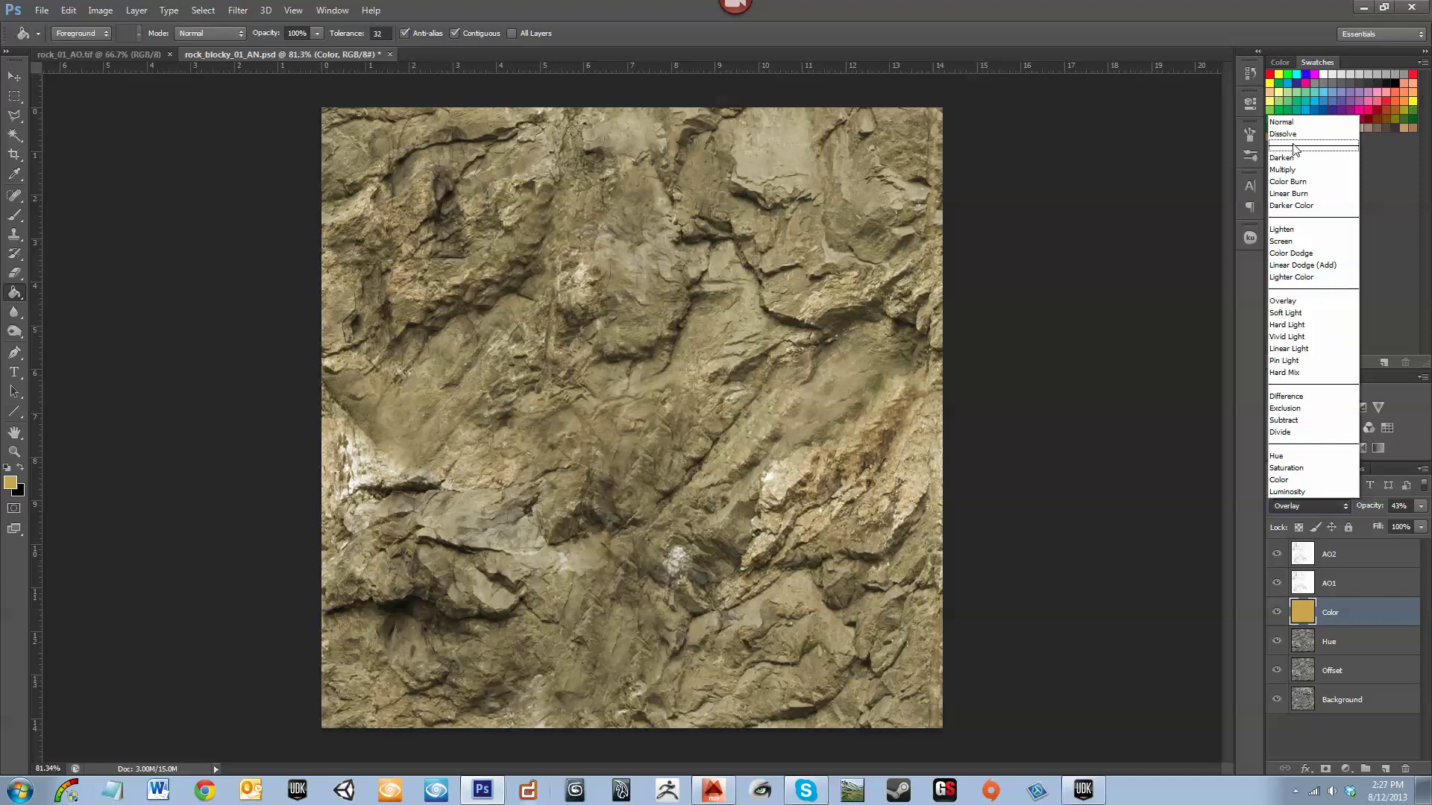
{"action": "left_click", "coordinate": [1282, 158]}
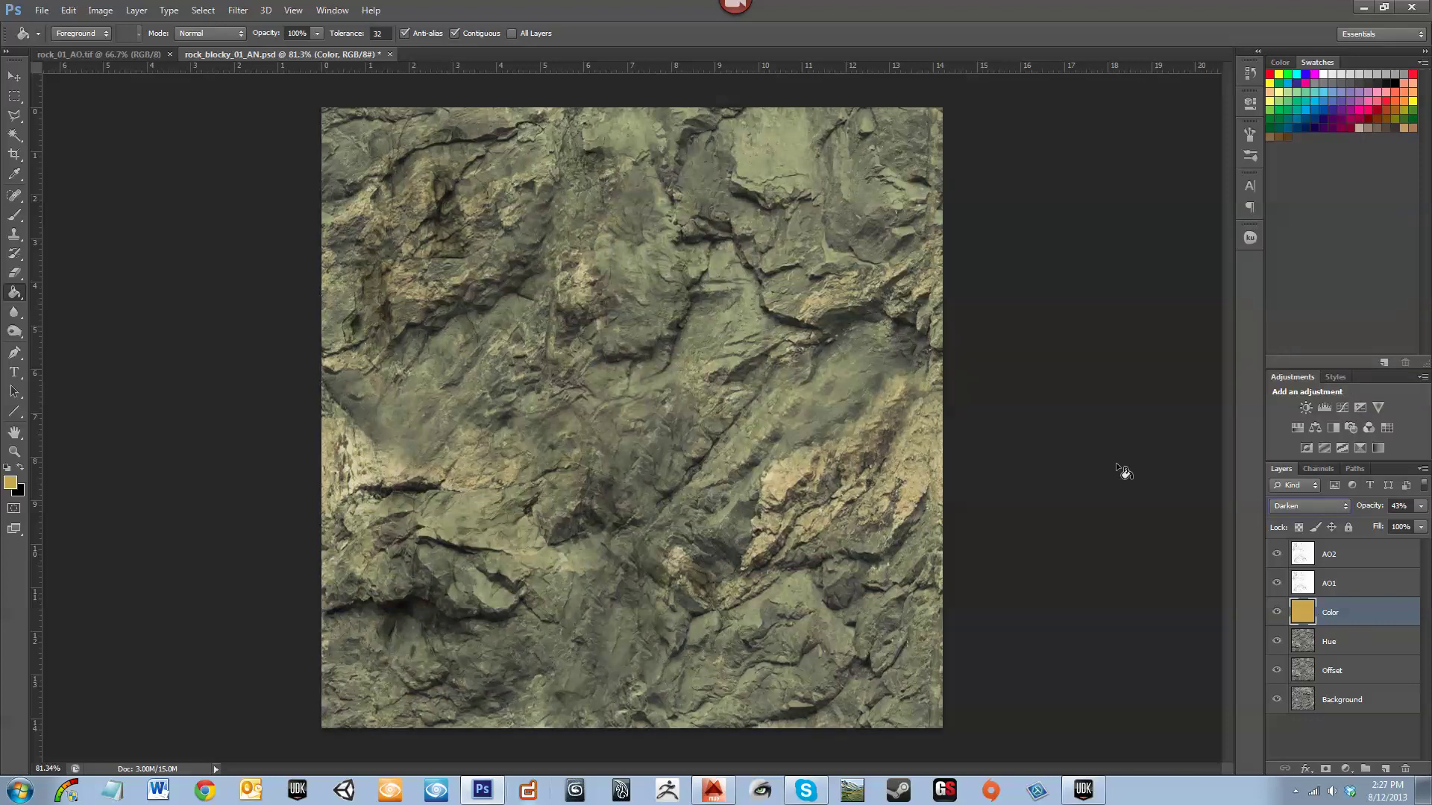
Try the Color layer's other blend modes, going from Multiply through Linear Burn, Linear Light and Subtract, and back to Soft Light
{"action": "key", "text": "Down"}
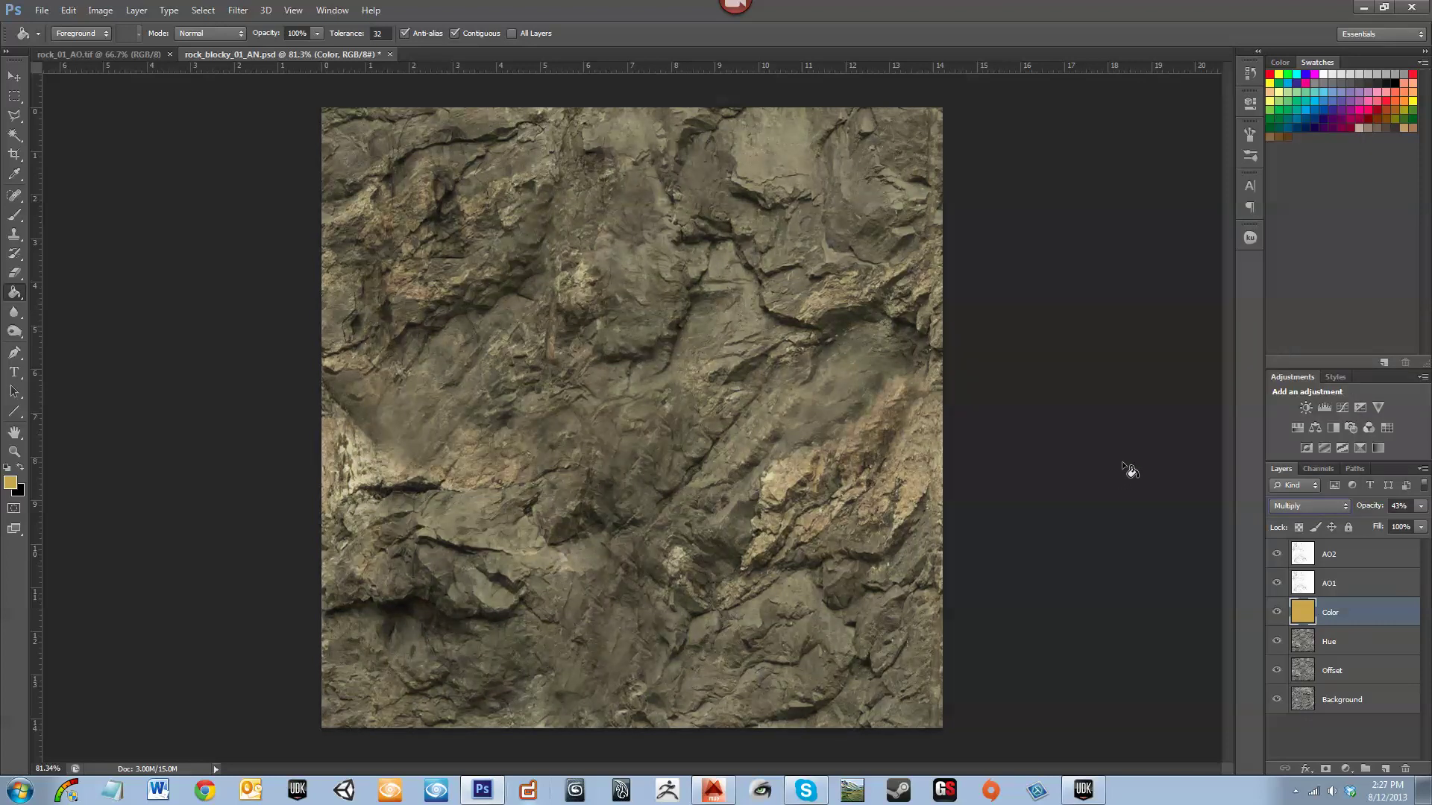
{"action": "key", "text": "Down"}
{"action": "key", "text": "Down"}
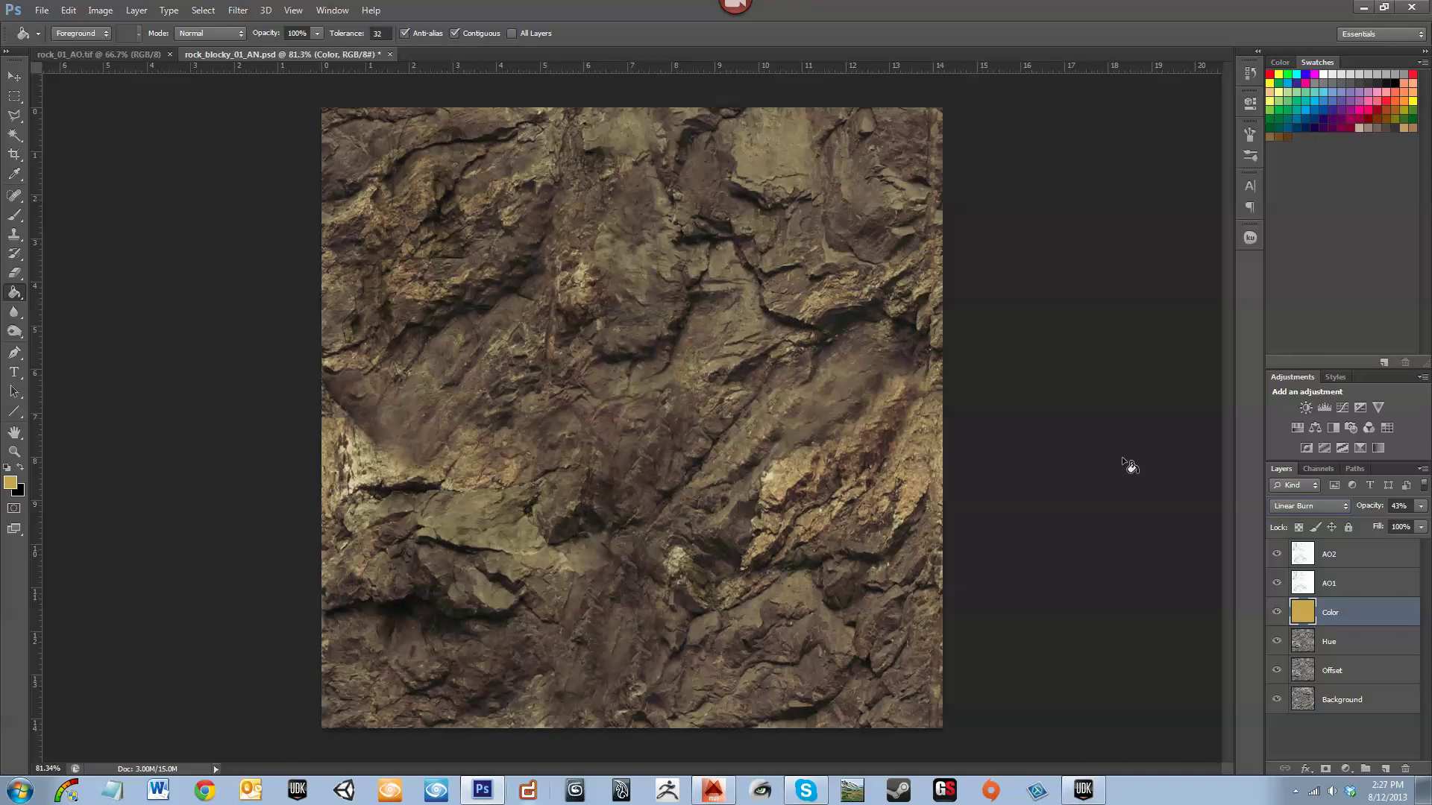
{"action": "key", "text": "Down"}
{"action": "key", "text": "Down"}
{"action": "key", "text": "Down"}
{"action": "key", "text": "Down"}
{"action": "key", "text": "Down"}
{"action": "key", "text": "Down"}
{"action": "key", "text": "Down"}
{"action": "key", "text": "Down"}
{"action": "key", "text": "Down"}
{"action": "key", "text": "Down"}
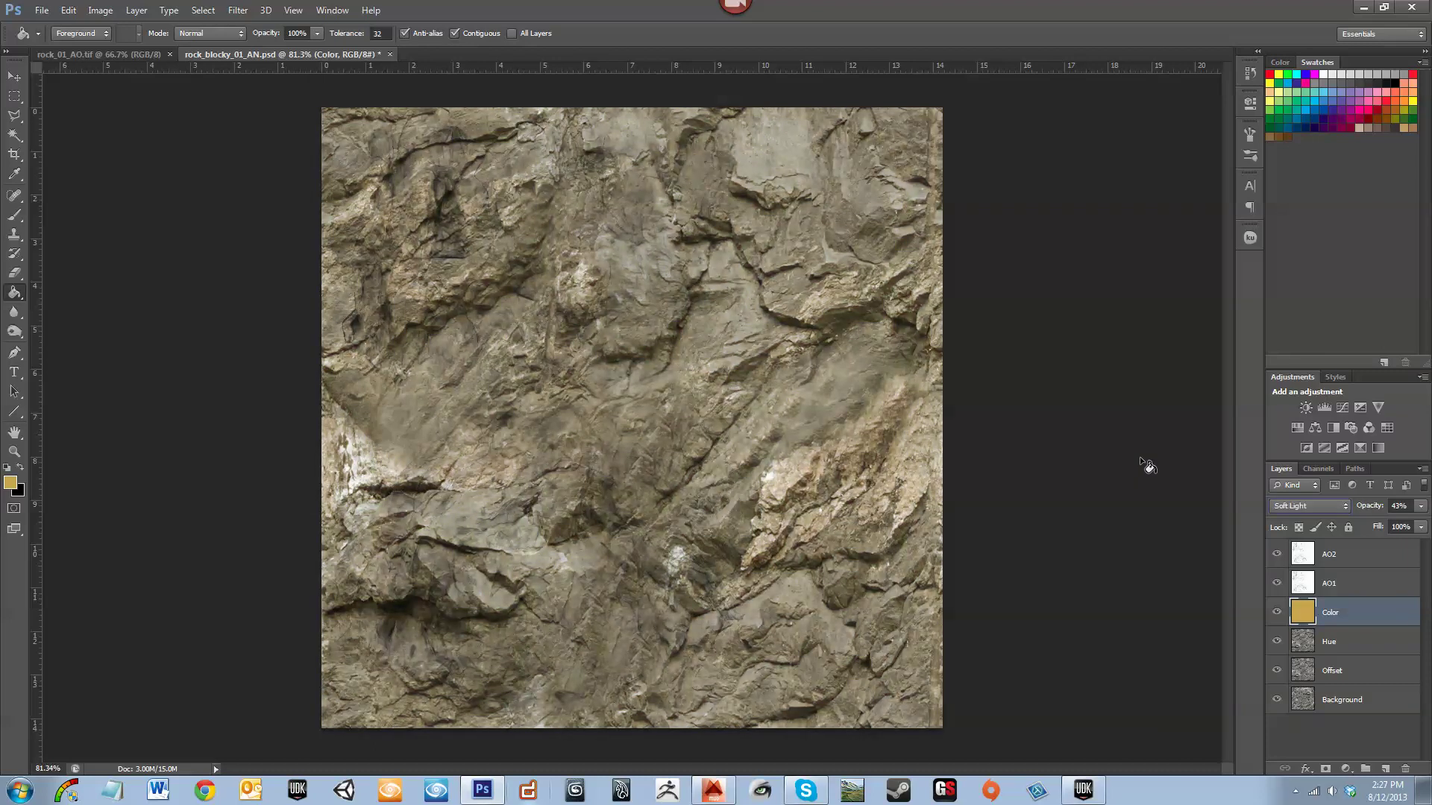
{"action": "key", "text": "Down"}
{"action": "key", "text": "Down"}
{"action": "key", "text": "Down"}
{"action": "key", "text": "Down"}
{"action": "key", "text": "Down"}
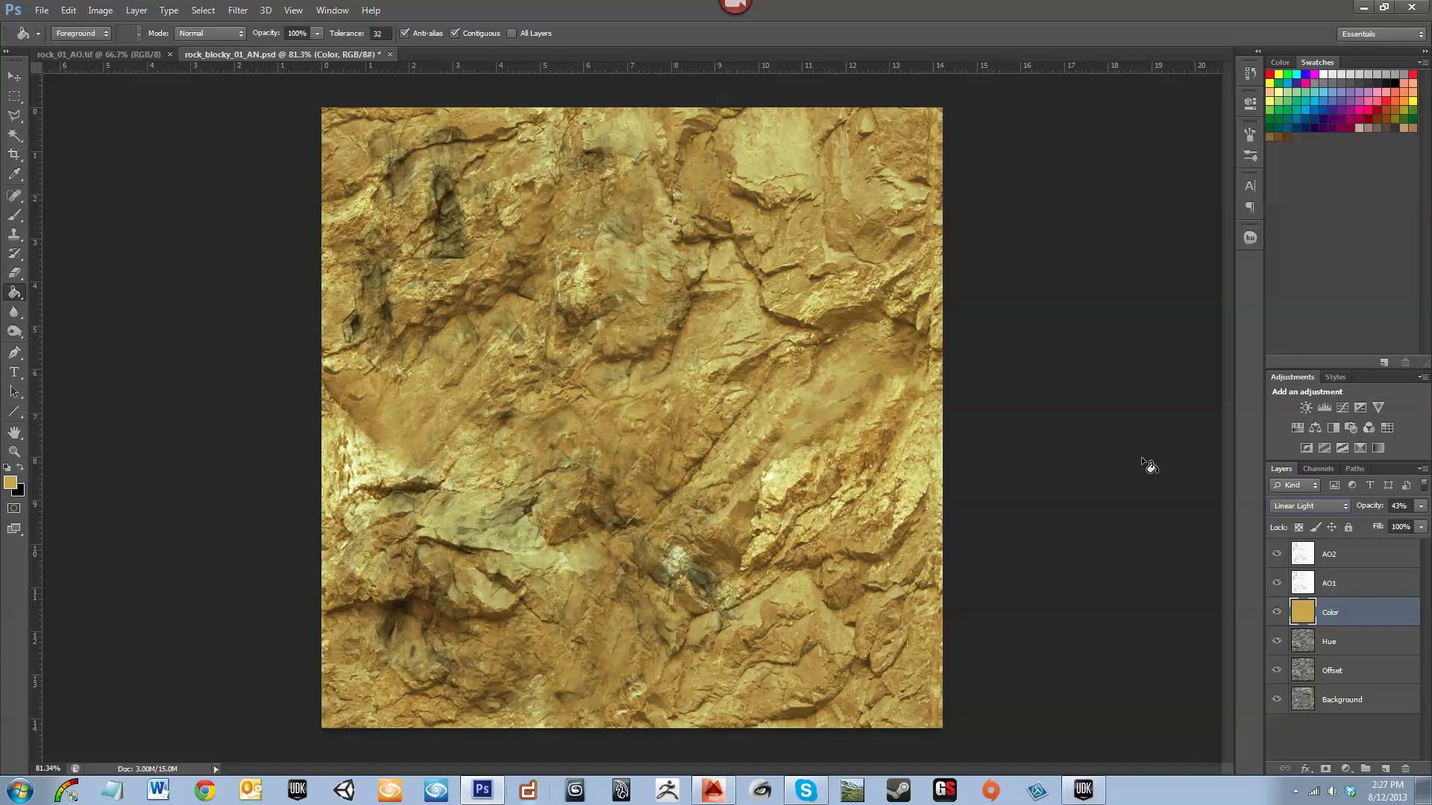
{"action": "key", "text": "Down"}
{"action": "key", "text": "Down"}
{"action": "key", "text": "Down"}
{"action": "key", "text": "Down"}
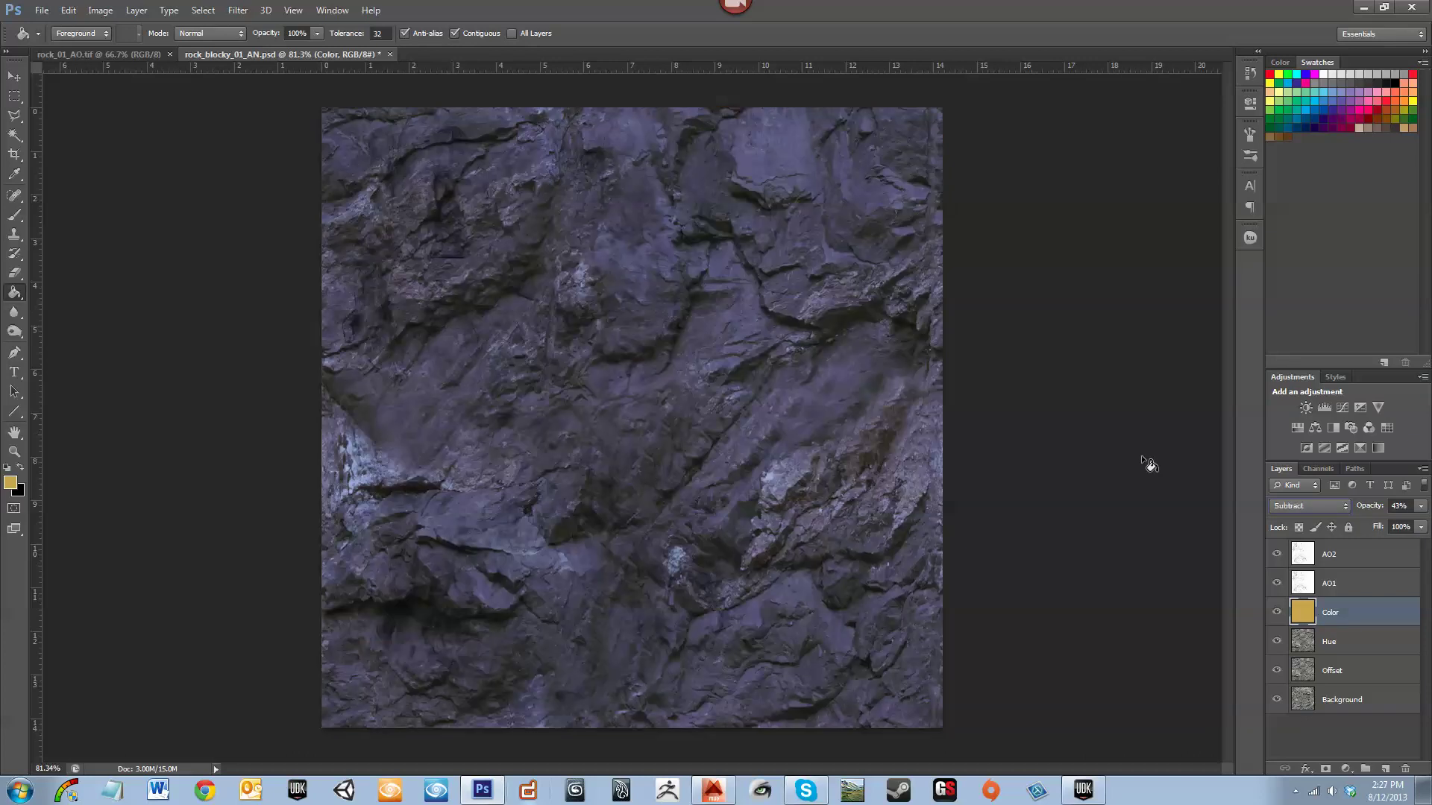
{"action": "key", "text": "Up"}
{"action": "key", "text": "Up"}
{"action": "key", "text": "Up"}
{"action": "key", "text": "Up"}
{"action": "key", "text": "Up"}
{"action": "key", "text": "Up"}
{"action": "key", "text": "Up"}
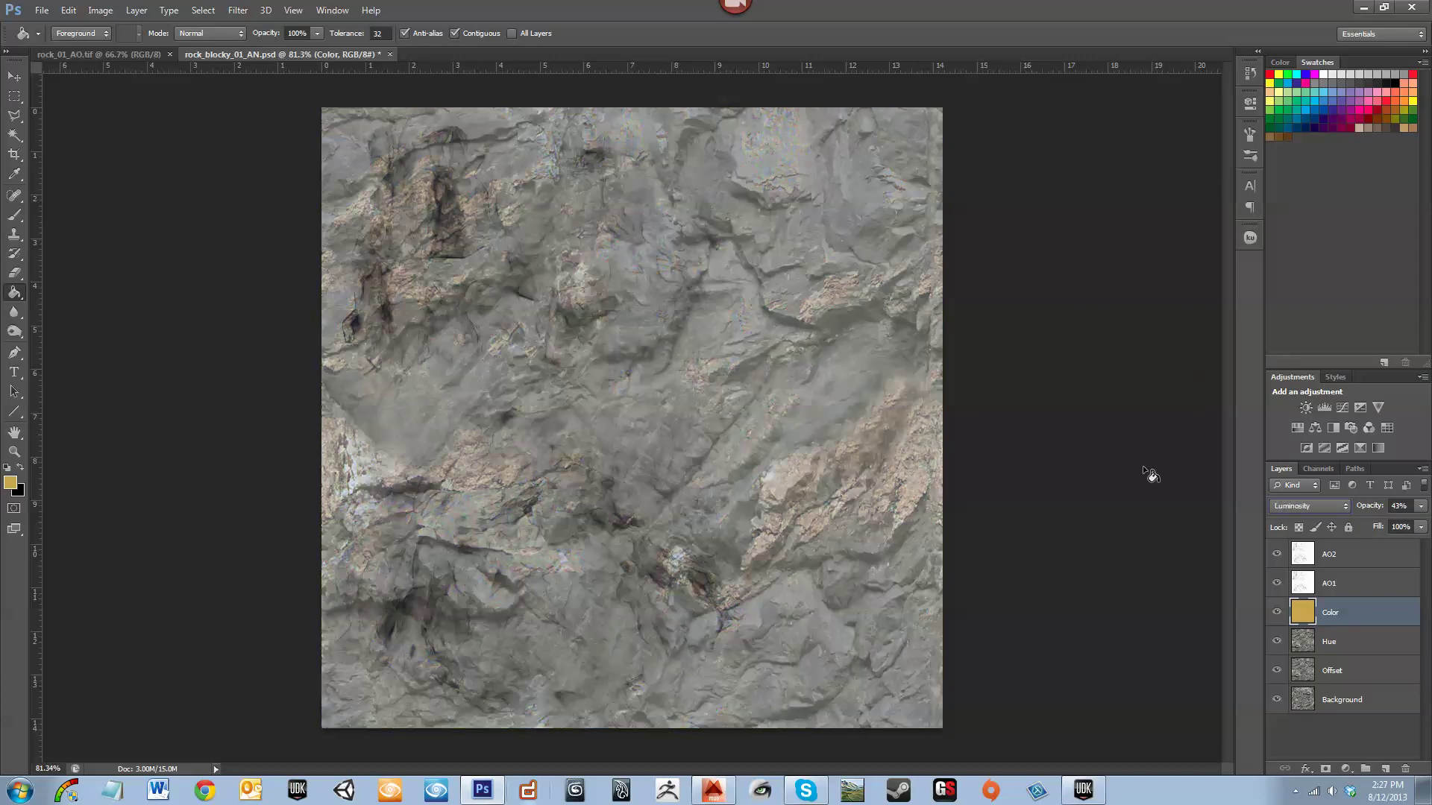
{"action": "key", "text": "Up"}
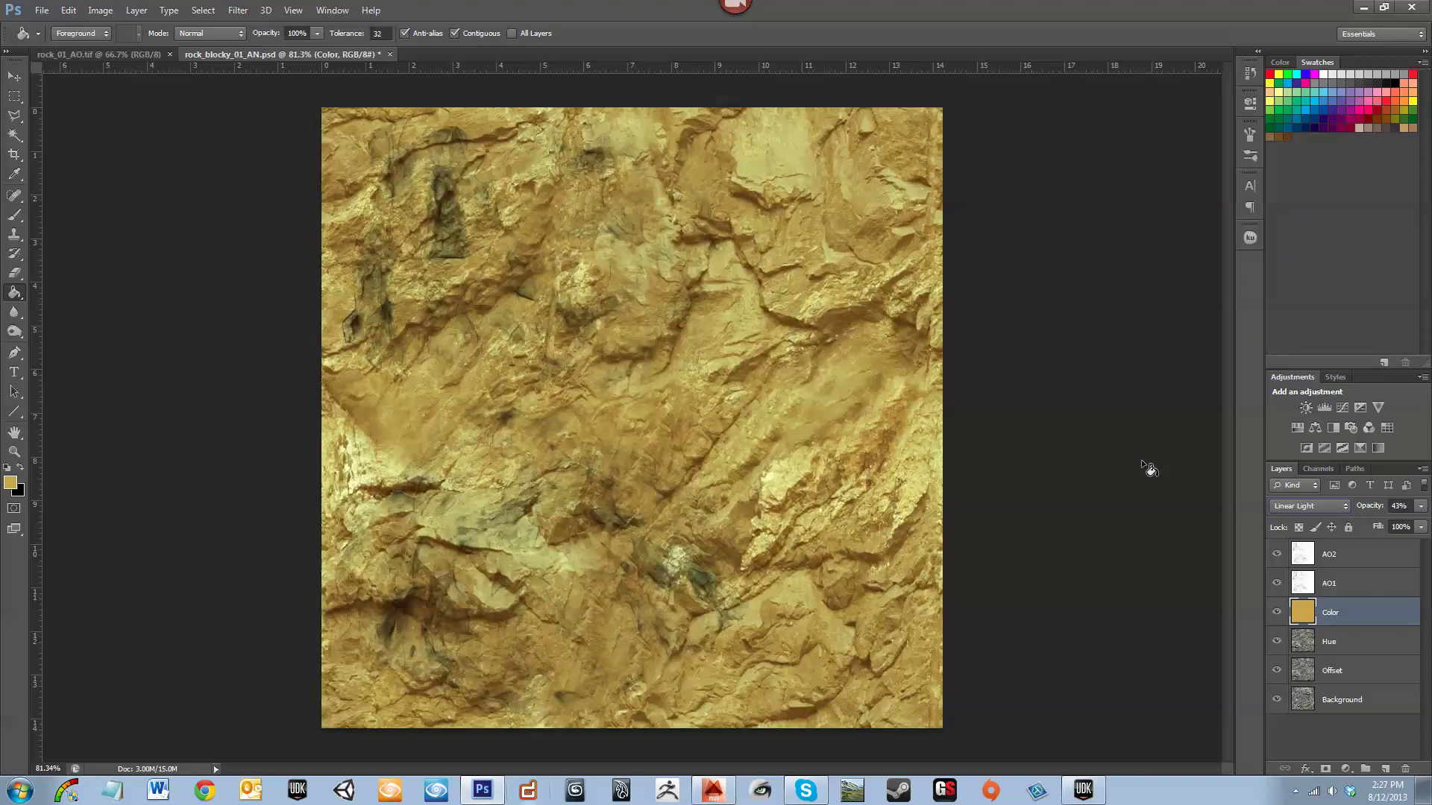
{"action": "key", "text": "Up"}
{"action": "key", "text": "Up"}
{"action": "key", "text": "Up"}
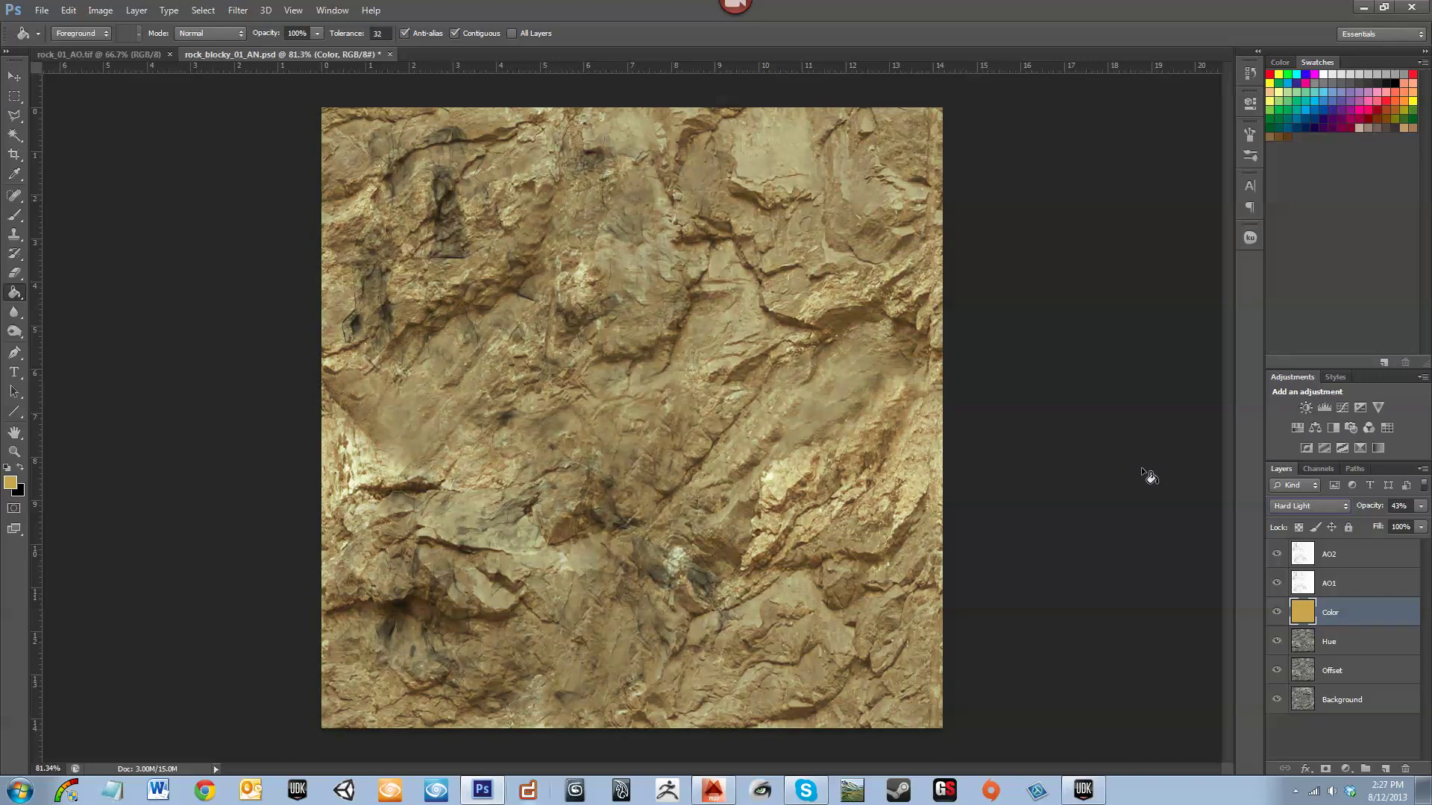
{"action": "key", "text": "Down"}
{"action": "key", "text": "Up"}
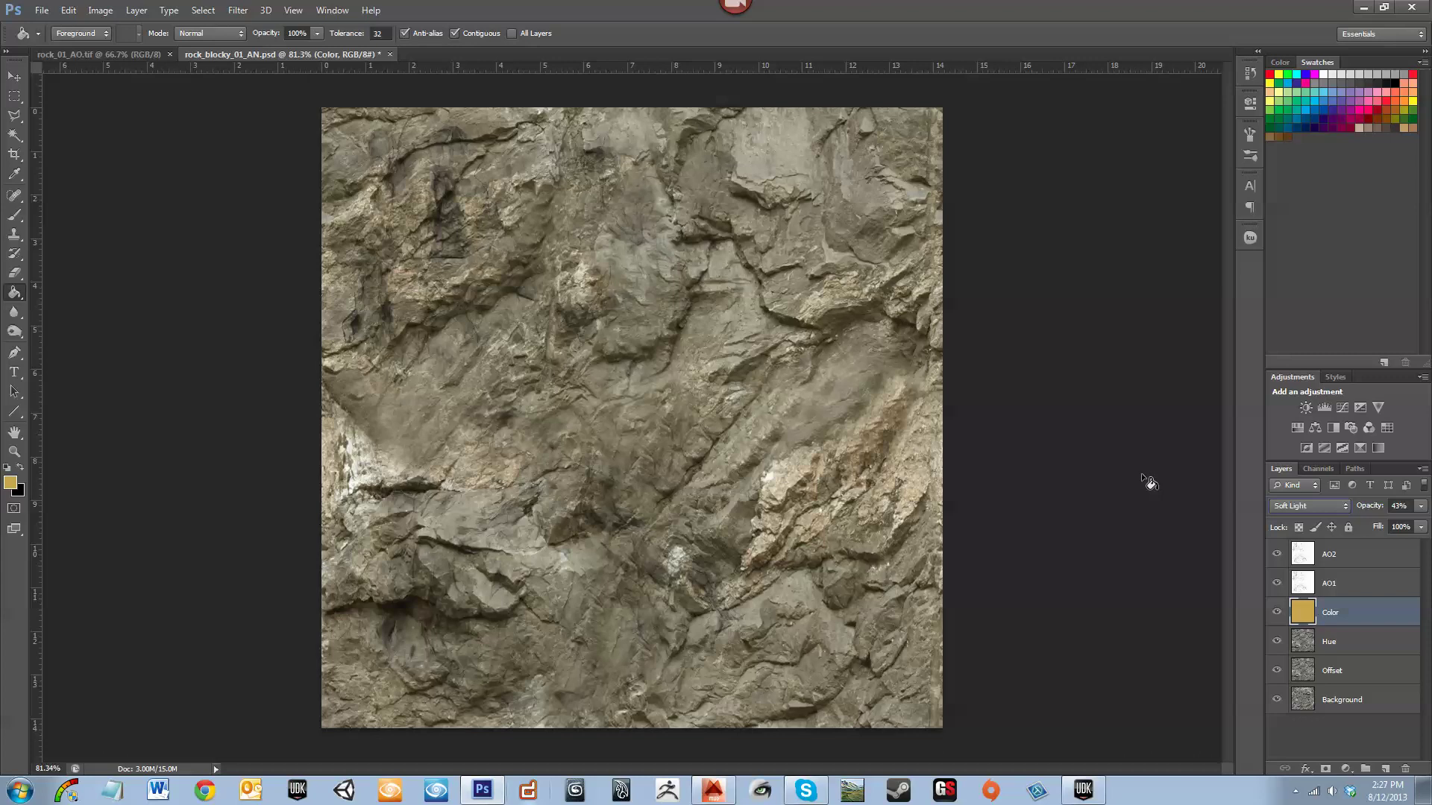
Set the Color layer's blend mode to Multiply
{"action": "right_click", "coordinate": [1141, 476]}
{"action": "left_click", "coordinate": [1126, 21]}
{"action": "left_click", "coordinate": [1308, 507]}
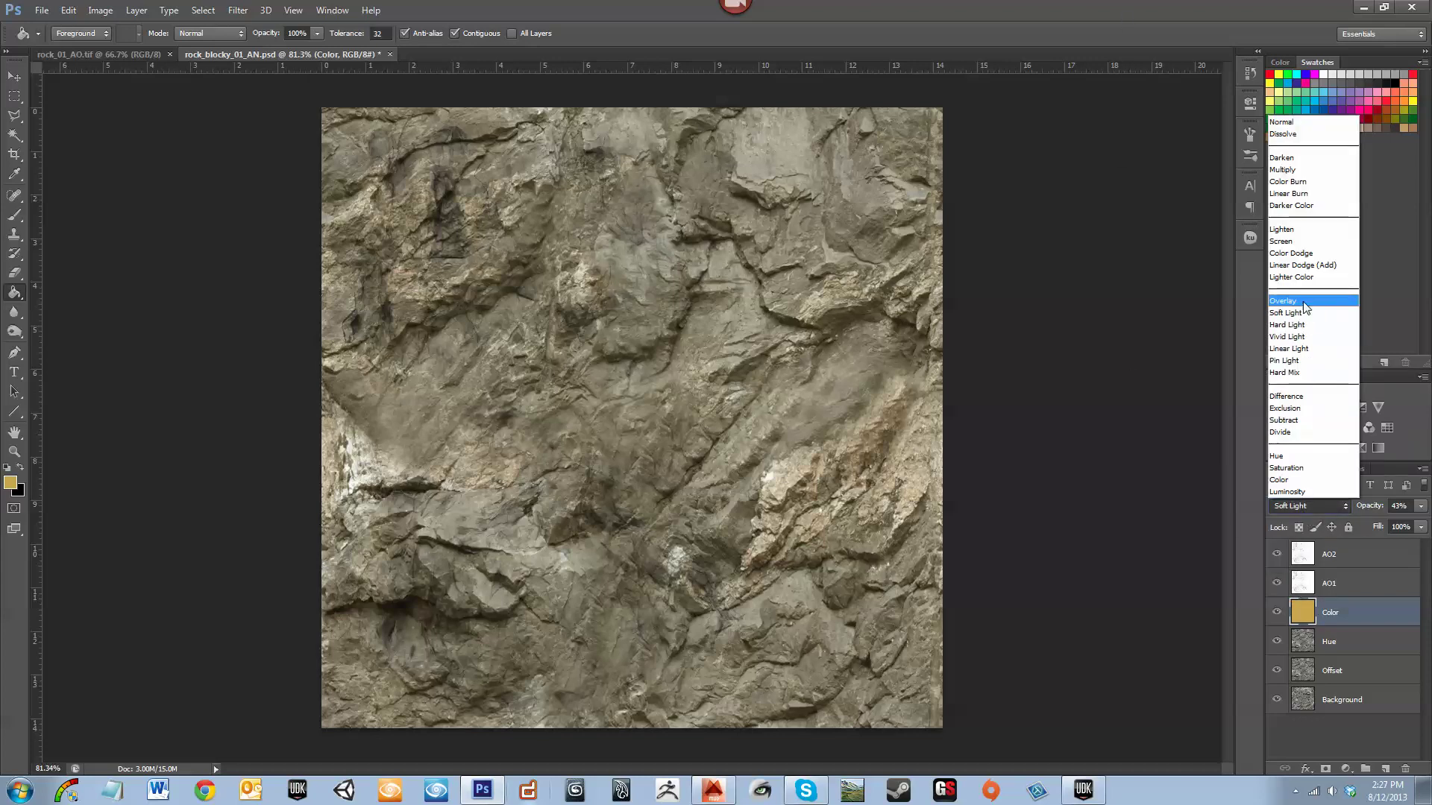
{"action": "left_click", "coordinate": [1301, 169]}
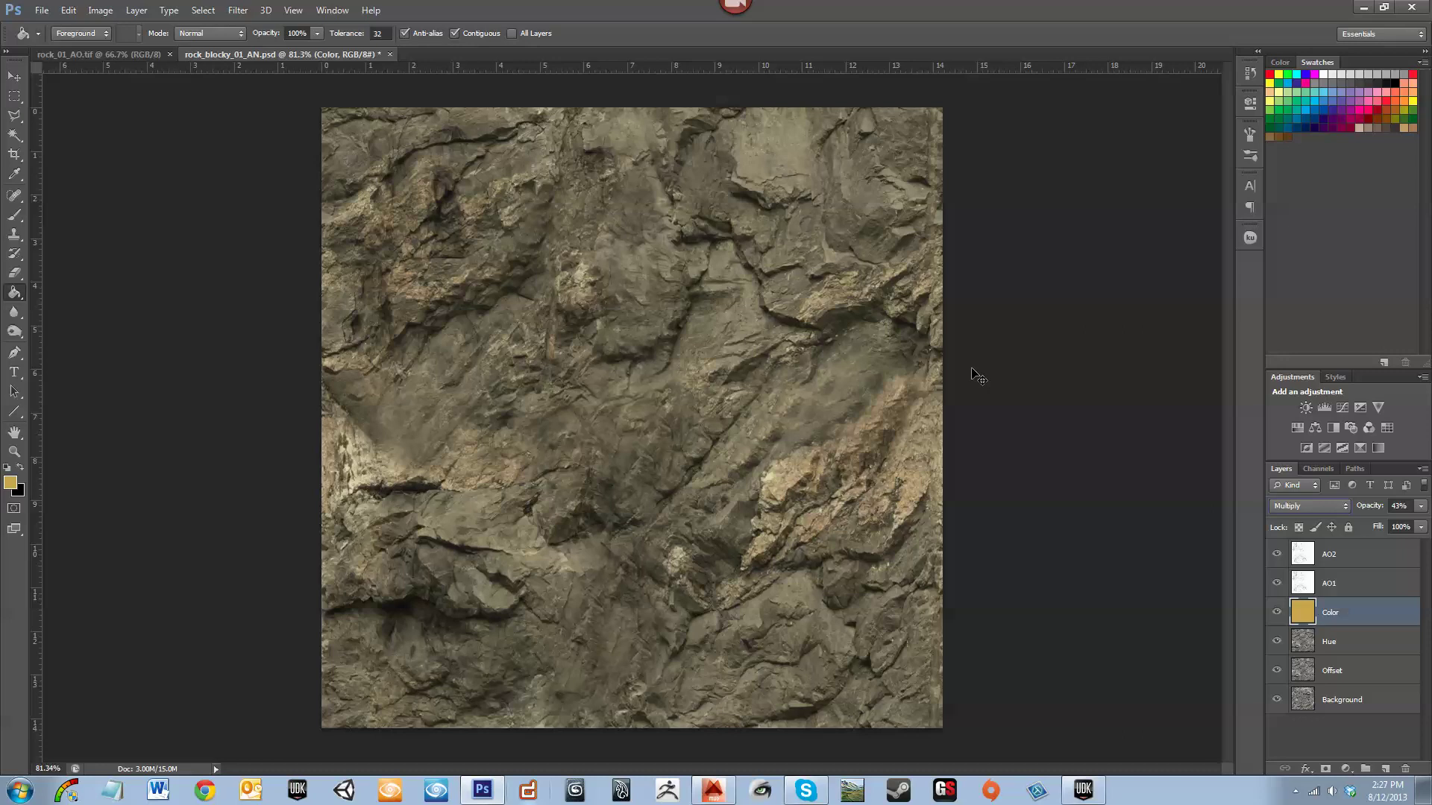
Start saving the document under a new name and choose the Textures folder inside the Photoshop folder
{"action": "key", "text": "ctrl+shift+s"}
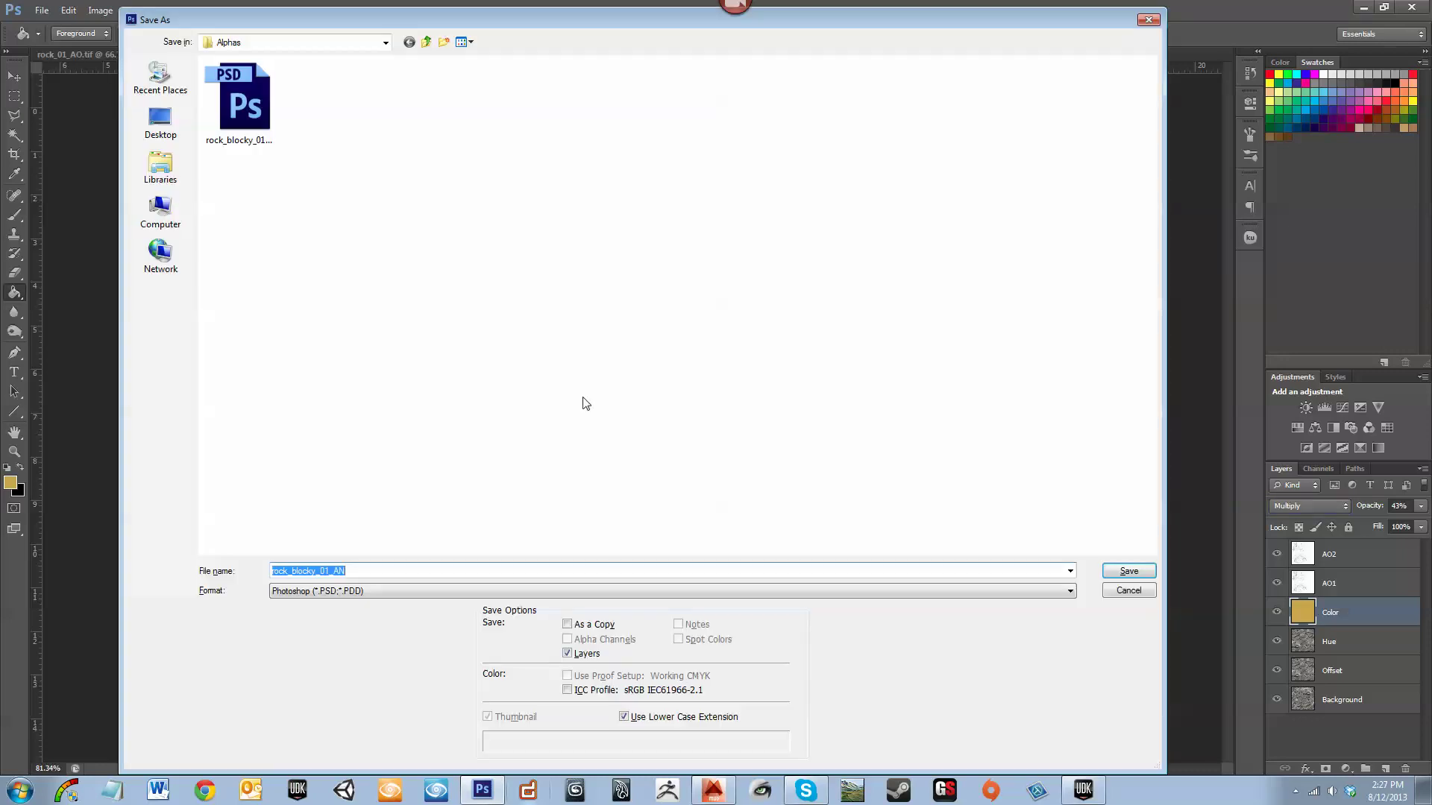
{"action": "left_click_drag", "start_coordinate": [452, 19], "coordinate": [485, 90]}
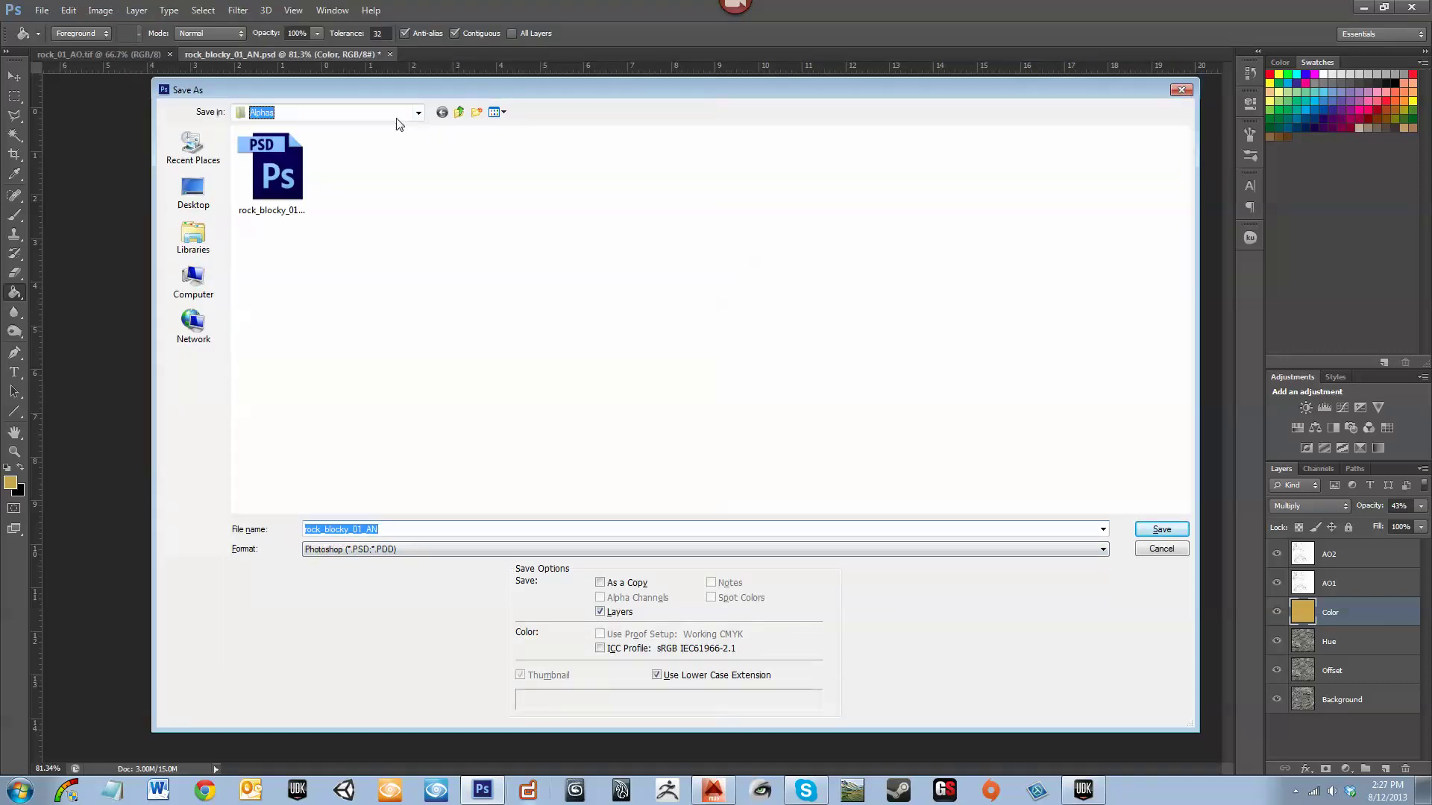
{"action": "left_click", "coordinate": [418, 111]}
{"action": "left_click", "coordinate": [371, 215]}
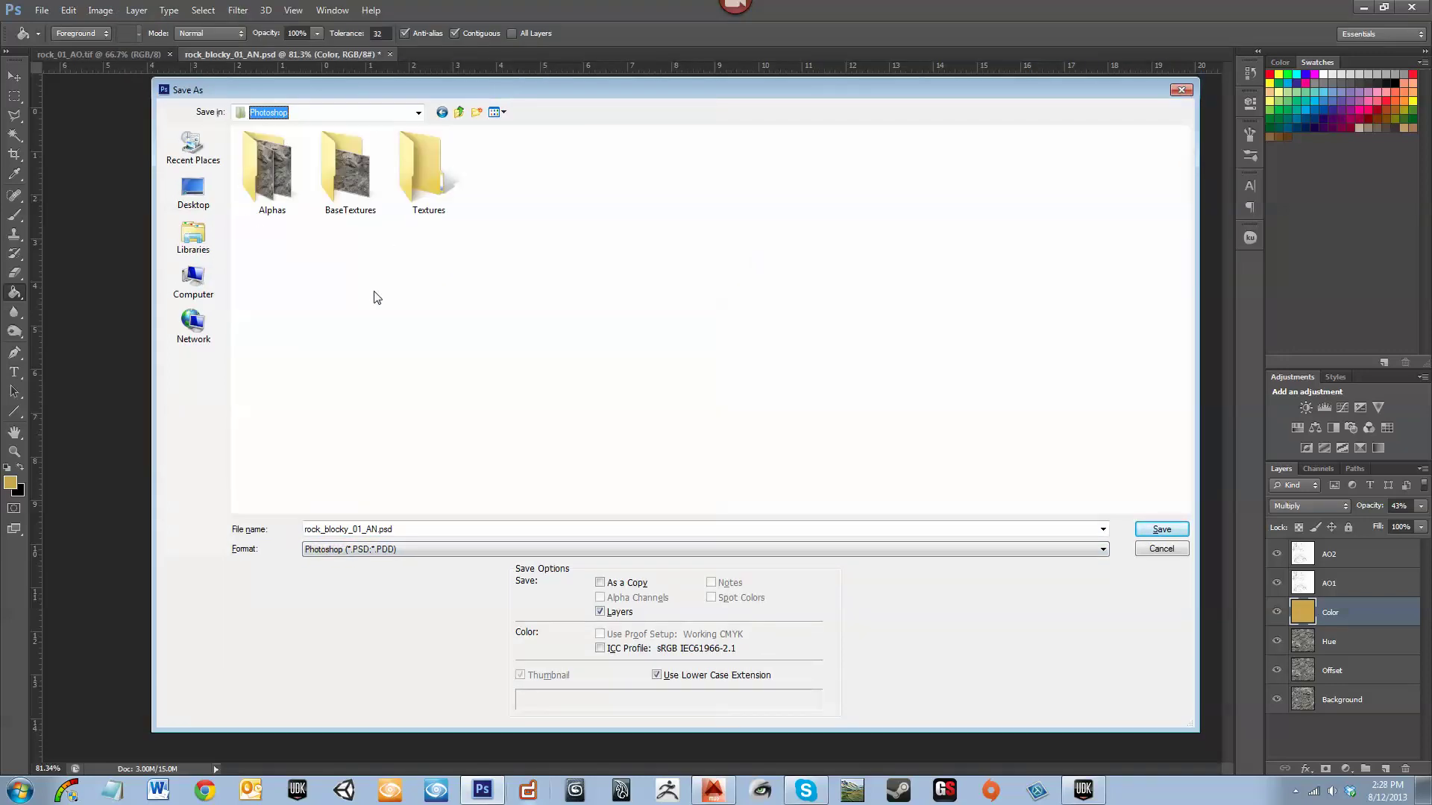
{"action": "left_click", "coordinate": [436, 192]}
{"action": "double_click", "coordinate": [436, 193]}
Replace the AN suffix in the file name with diff and save the layered document as rock_blocky_01_diff.psd
{"action": "double_click", "coordinate": [437, 530]}
{"action": "key", "text": "Left"}
{"action": "key", "text": "Left"}
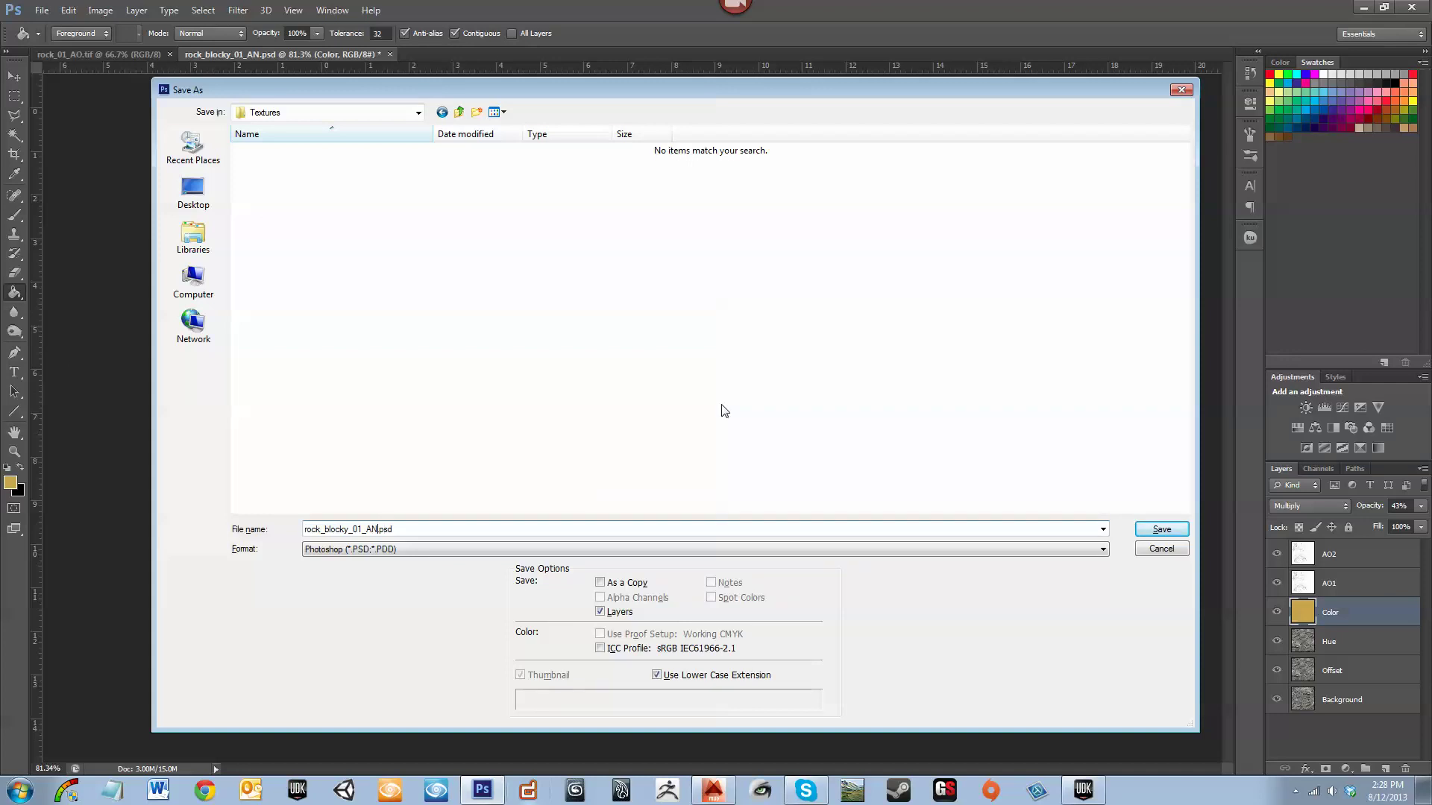
{"action": "key", "text": "BackSpace"}
{"action": "key", "text": "BackSpace"}
{"action": "type", "text": "diff"}
{"action": "key", "text": "Return"}
{"action": "key", "text": "Return"}
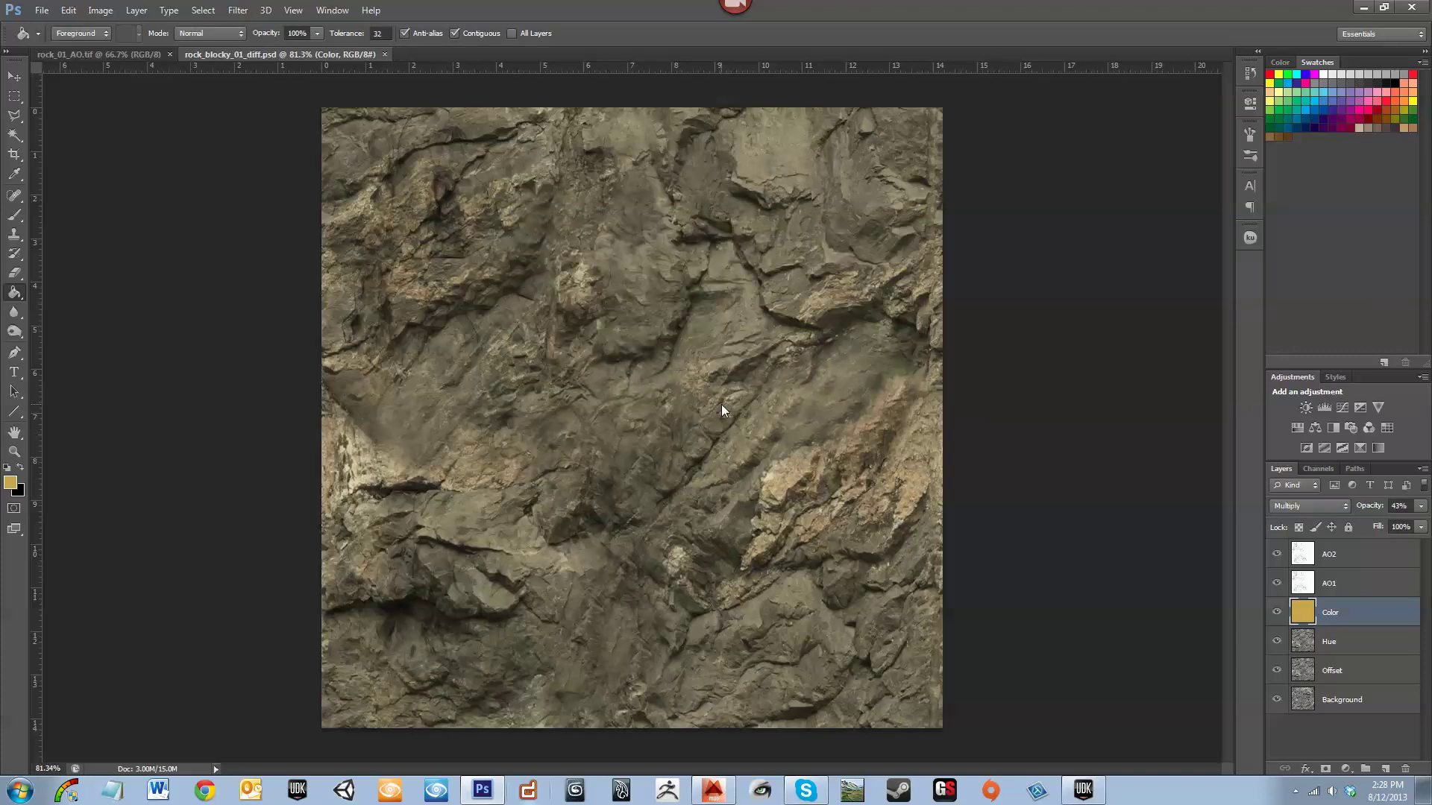
Save a TIFF copy named rock_blocky_01_diff.tif in Textures with LZW compression, discarding the layers
{"action": "key", "text": "ctrl+shift+s"}
{"action": "left_click", "coordinate": [406, 550]}
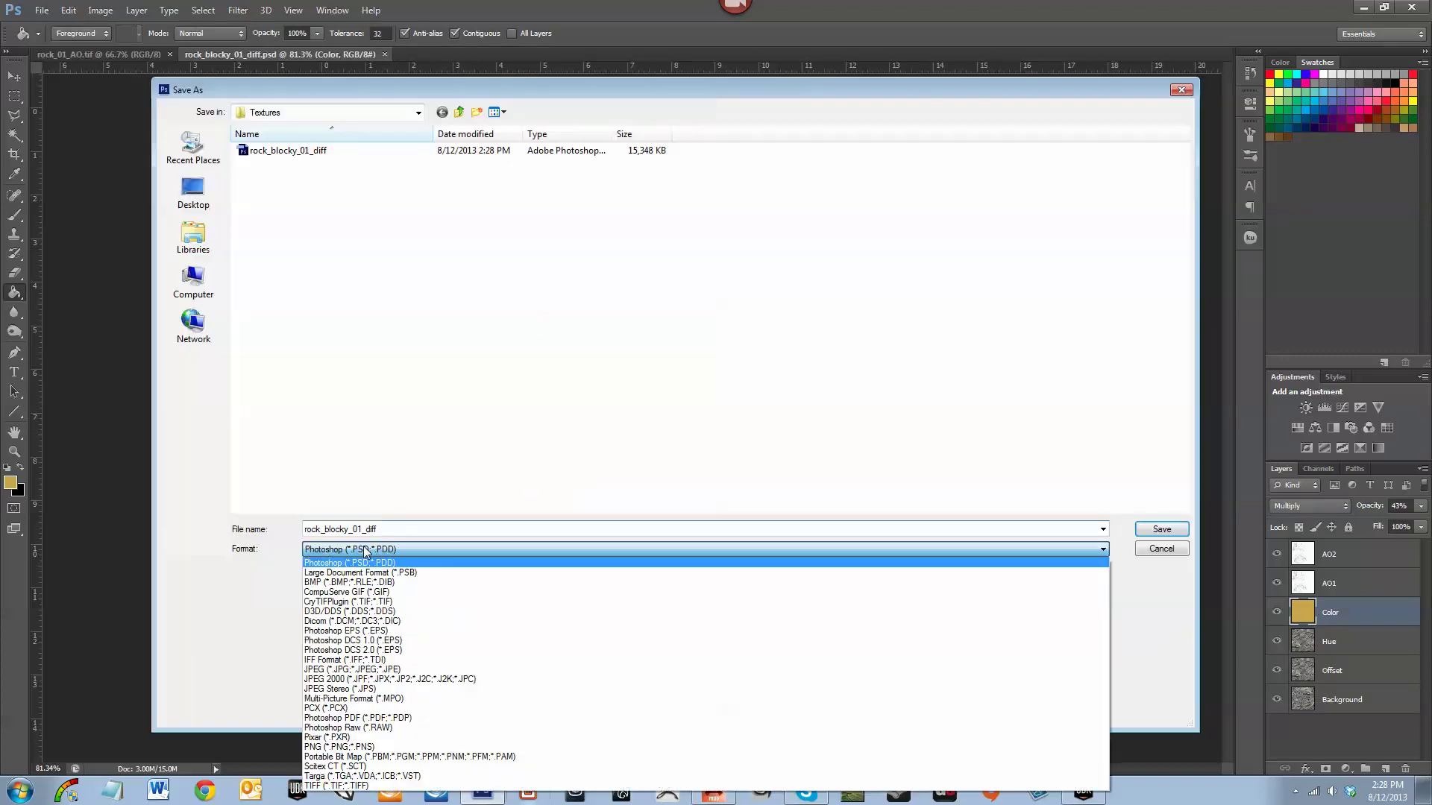
{"action": "left_click", "coordinate": [430, 787]}
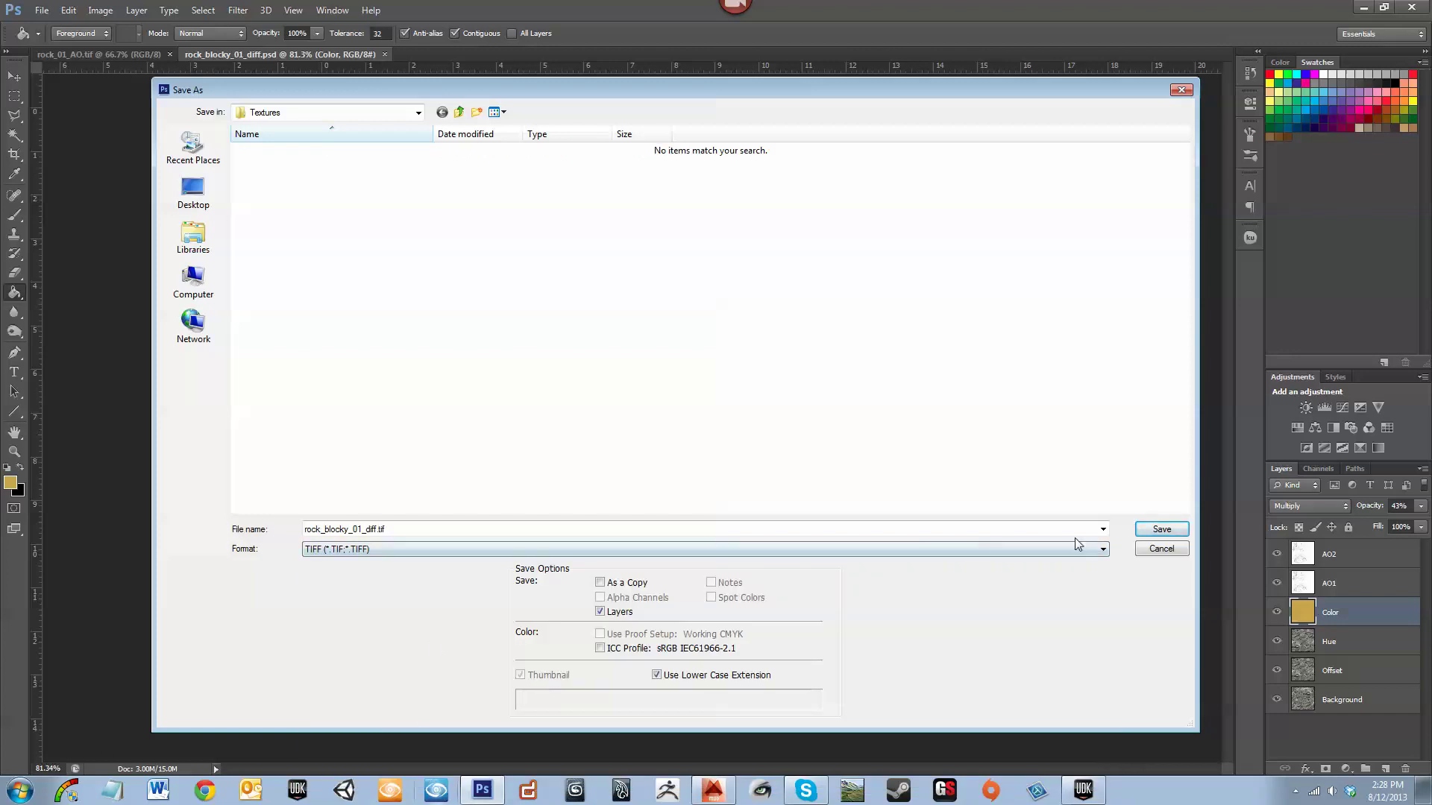
{"action": "left_click", "coordinate": [1160, 530]}
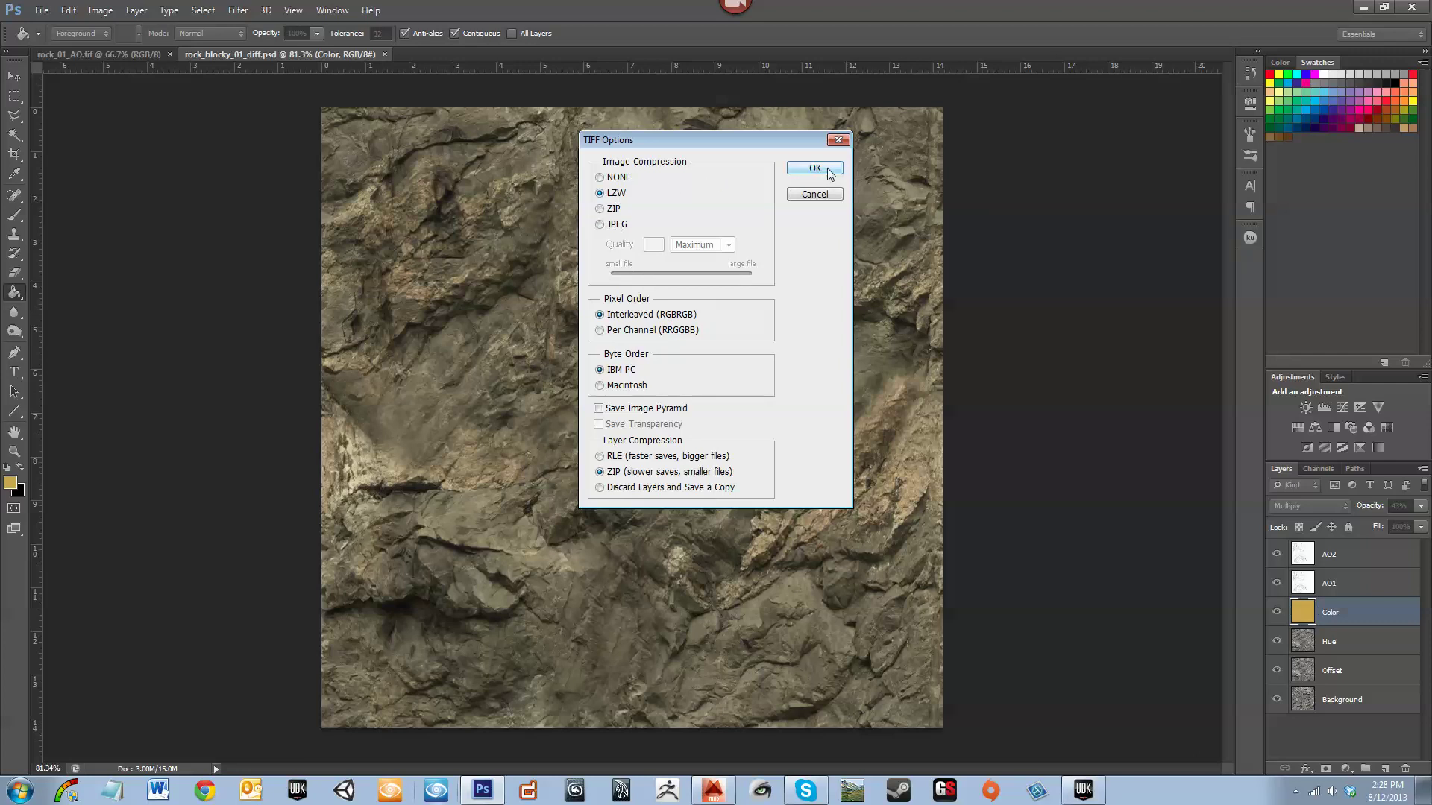
{"action": "left_click", "coordinate": [601, 488]}
{"action": "left_click", "coordinate": [812, 168]}
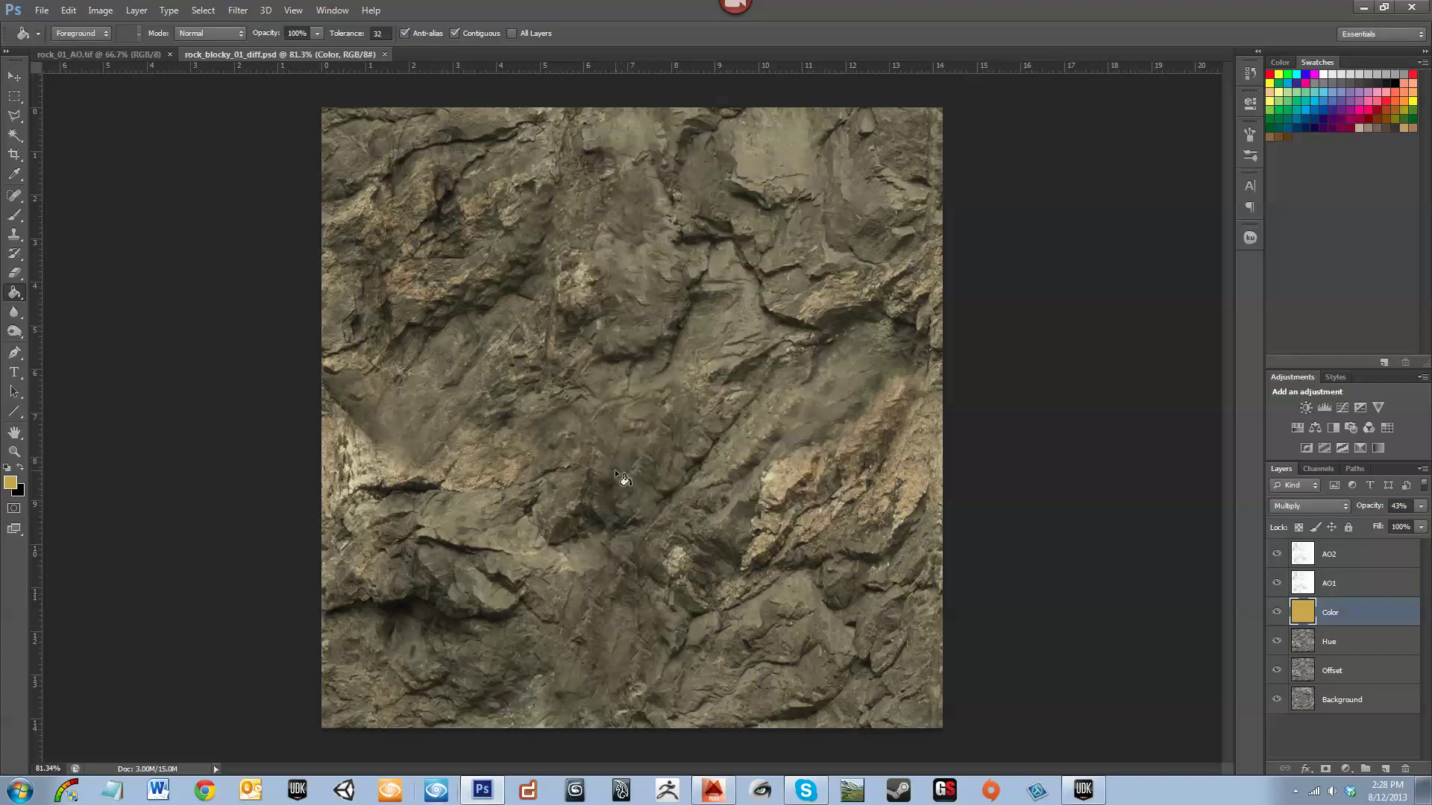
Flatten all the layers of the diffuse document into a single background layer
{"action": "left_click", "coordinate": [1318, 731]}
{"action": "right_click", "coordinate": [1327, 702]}
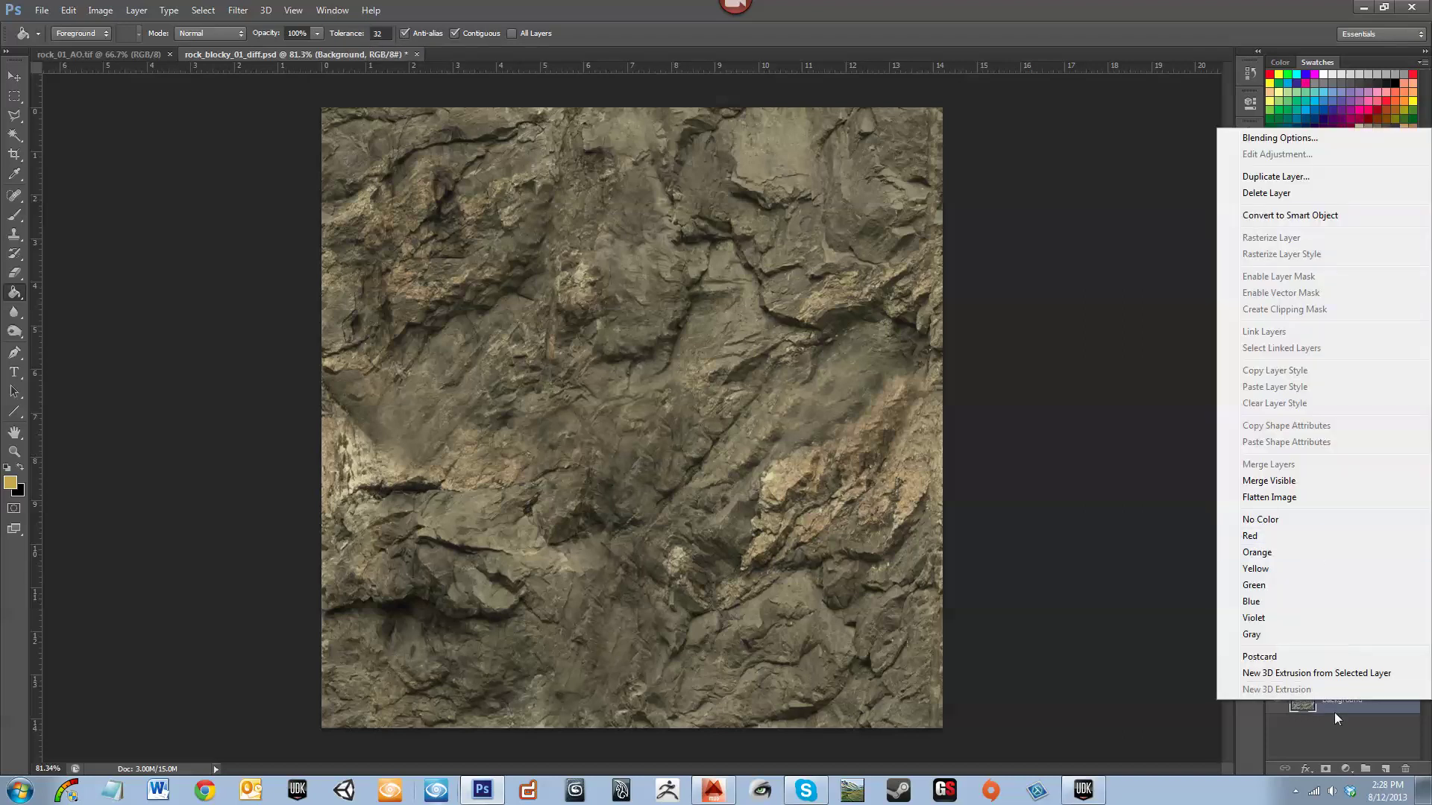
{"action": "left_click", "coordinate": [1357, 499]}
Convert the flattened rock texture to a normal map with the NVIDIA NormalMapFilter, using the 3 x 3 filter type and scale -15
{"action": "left_click", "coordinate": [232, 9]}
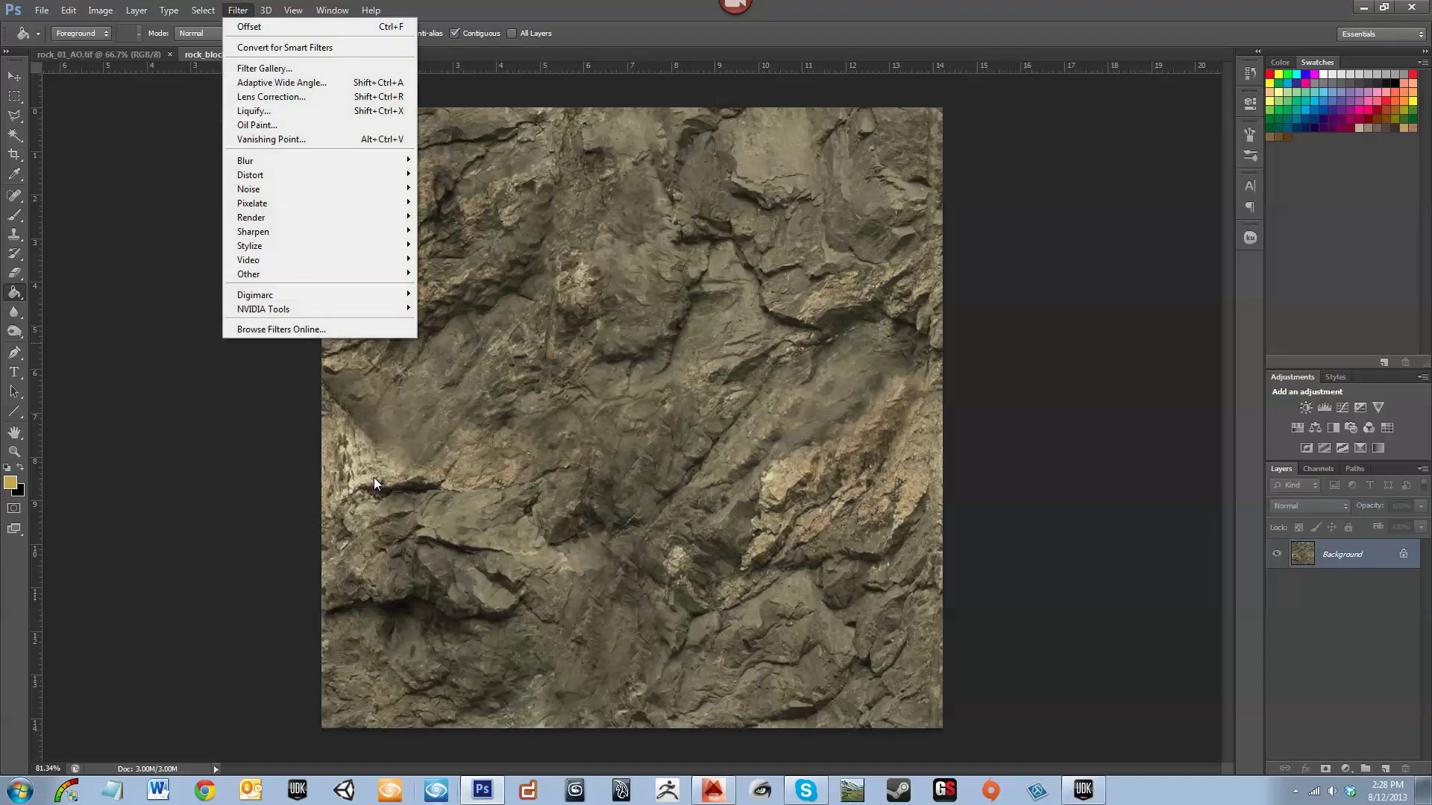
{"action": "mouse_move", "coordinate": [343, 306]}
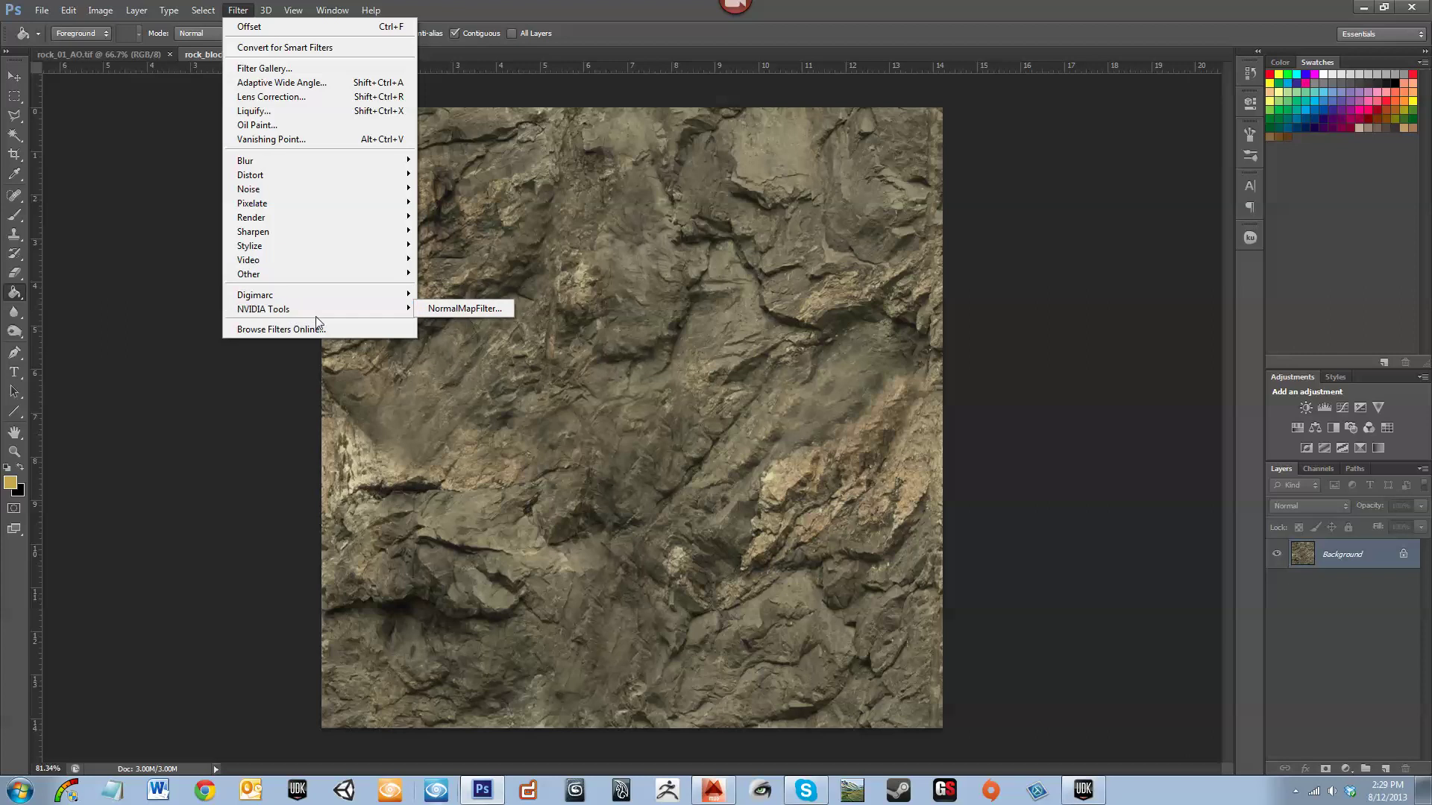
{"action": "left_click", "coordinate": [422, 310]}
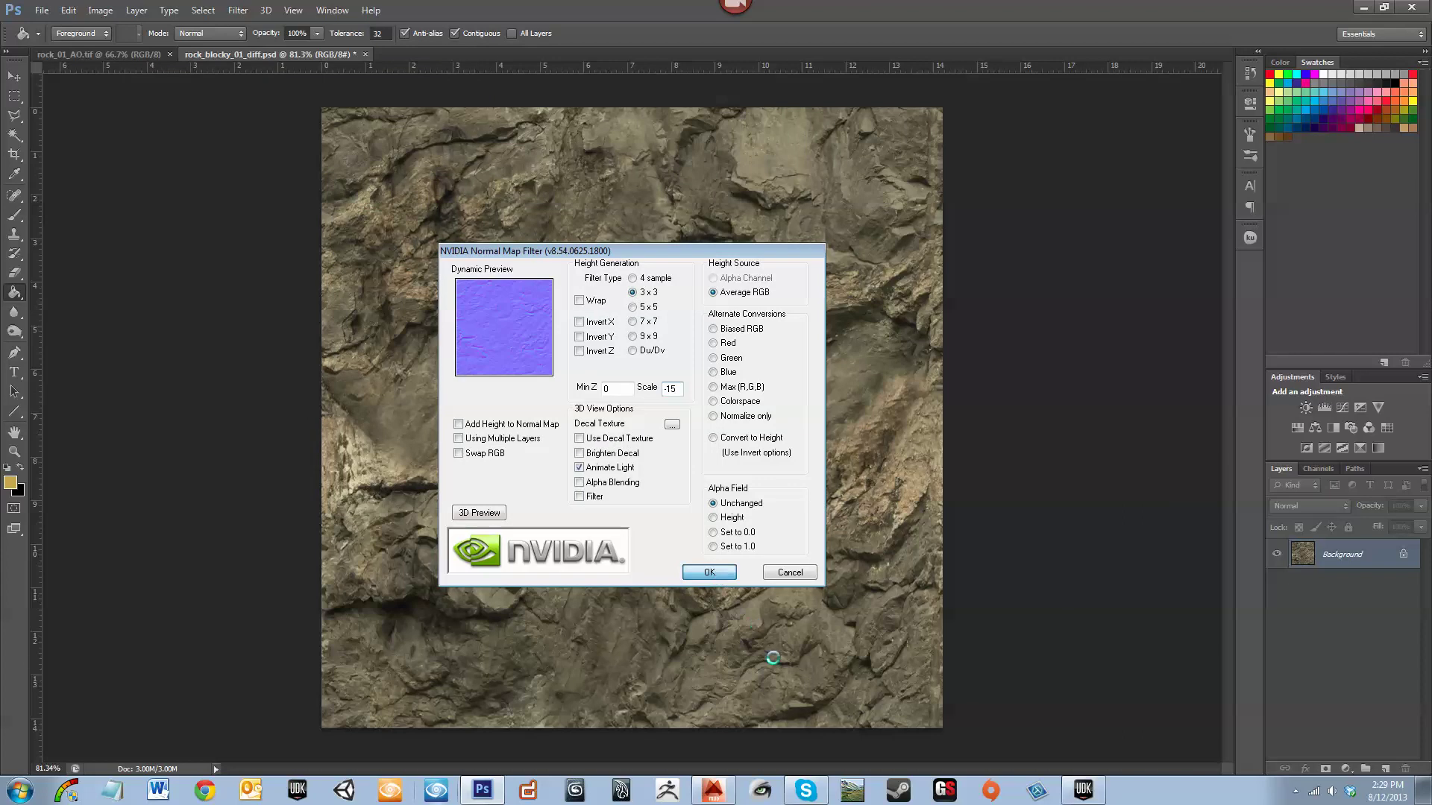
{"action": "key", "text": "Return"}
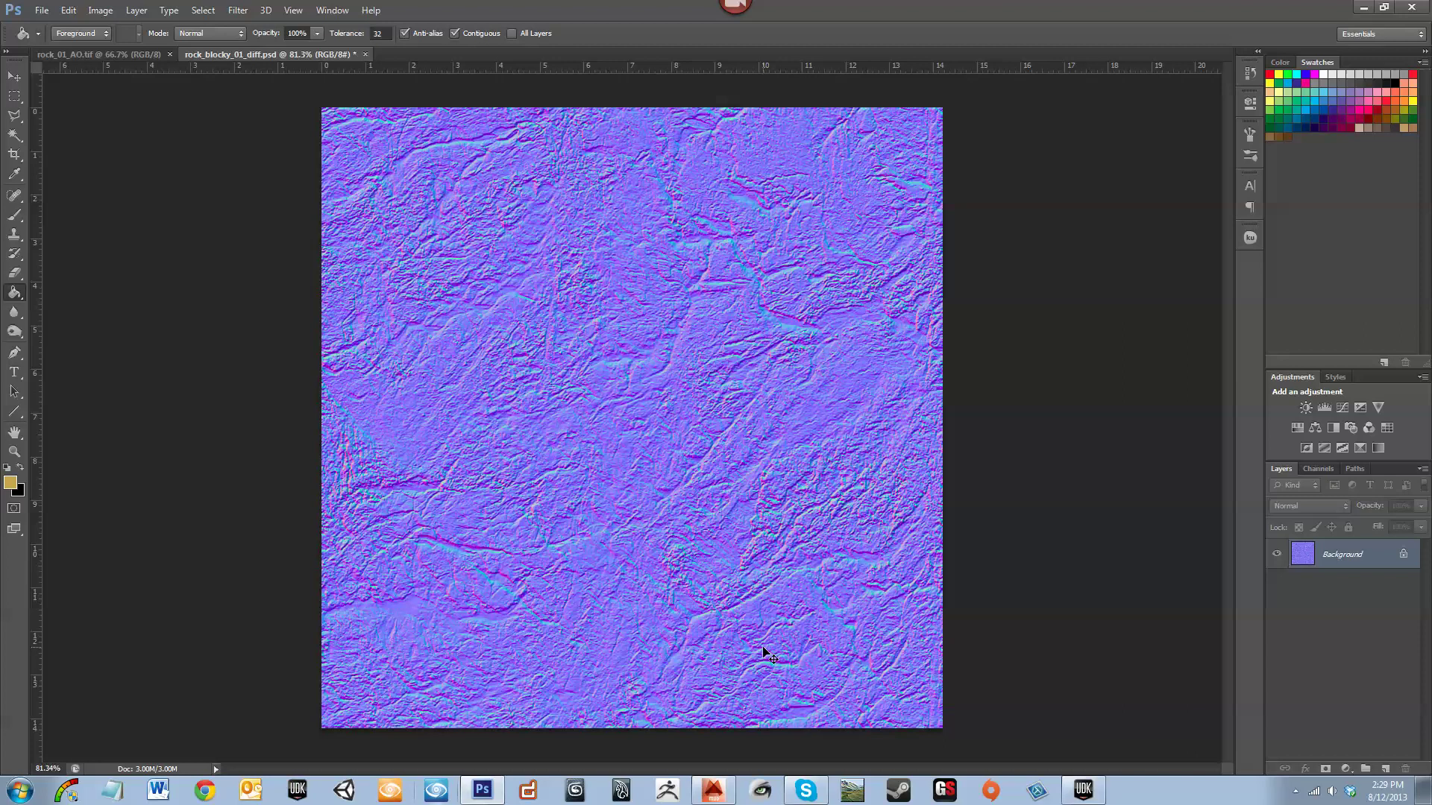
Start saving the normal map as a separate file in Textures, with TIFF as the format
{"action": "key", "text": "ctrl+shift+s"}
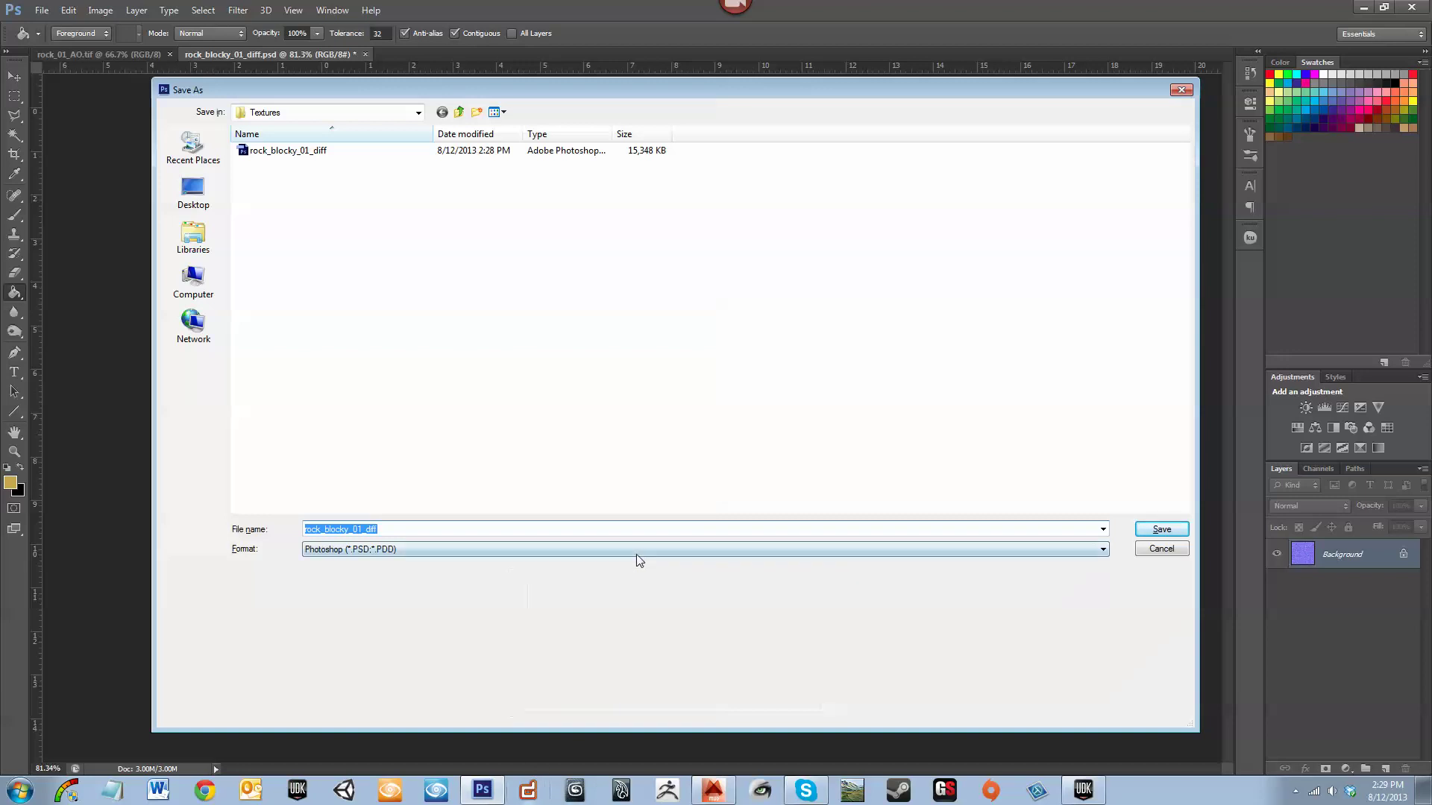
{"action": "left_click", "coordinate": [635, 551]}
{"action": "left_click", "coordinate": [634, 560]}
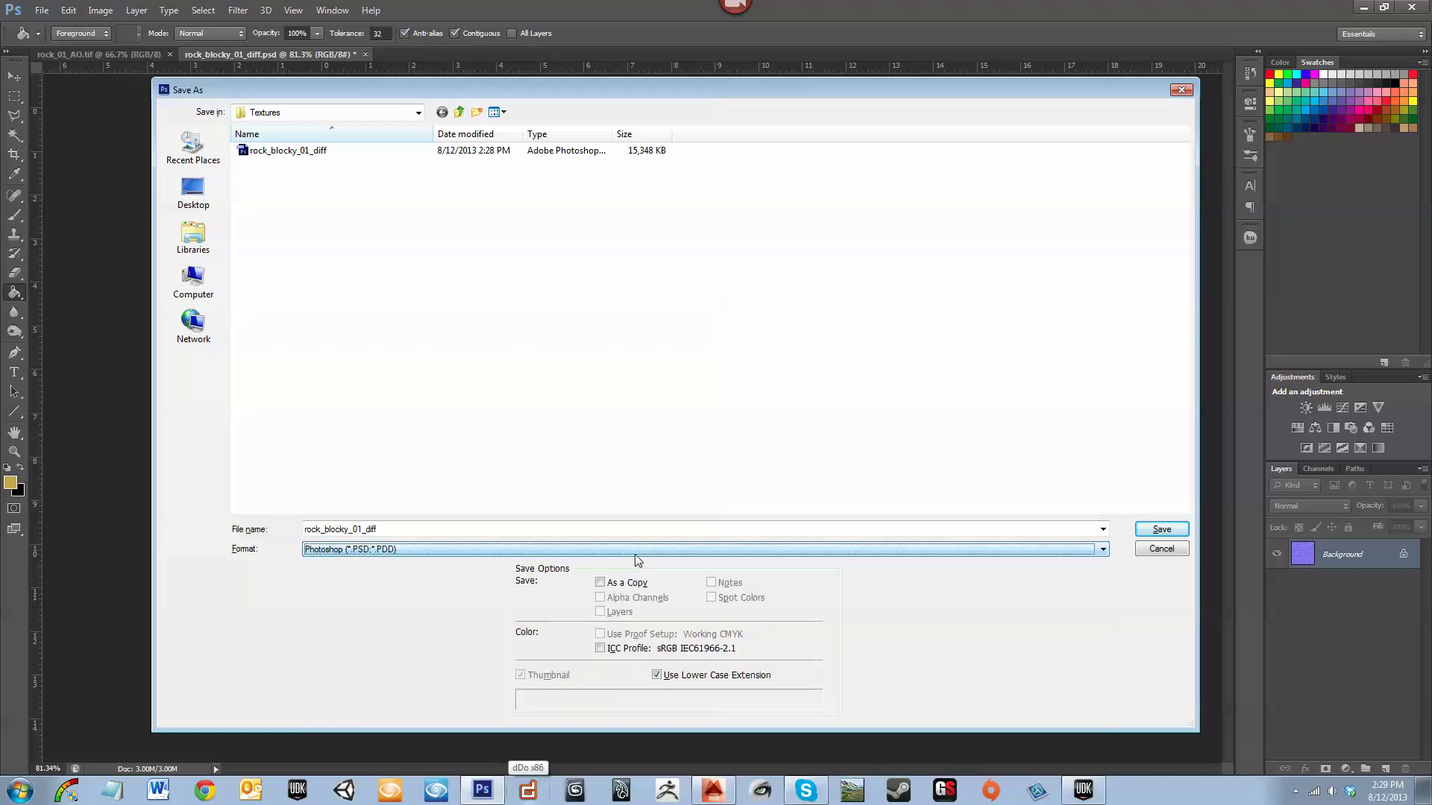
{"action": "left_click", "coordinate": [635, 561]}
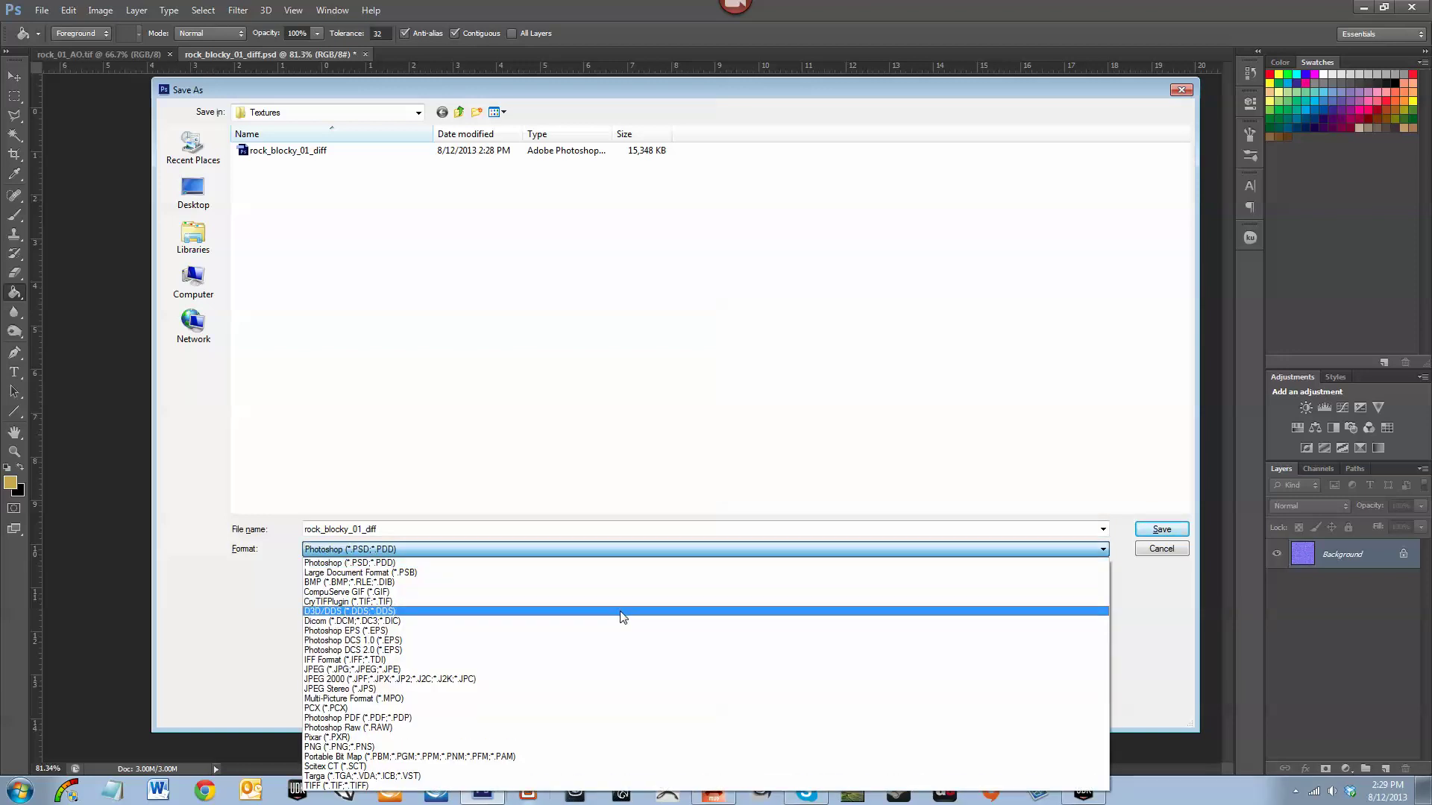
{"action": "left_click", "coordinate": [457, 786]}
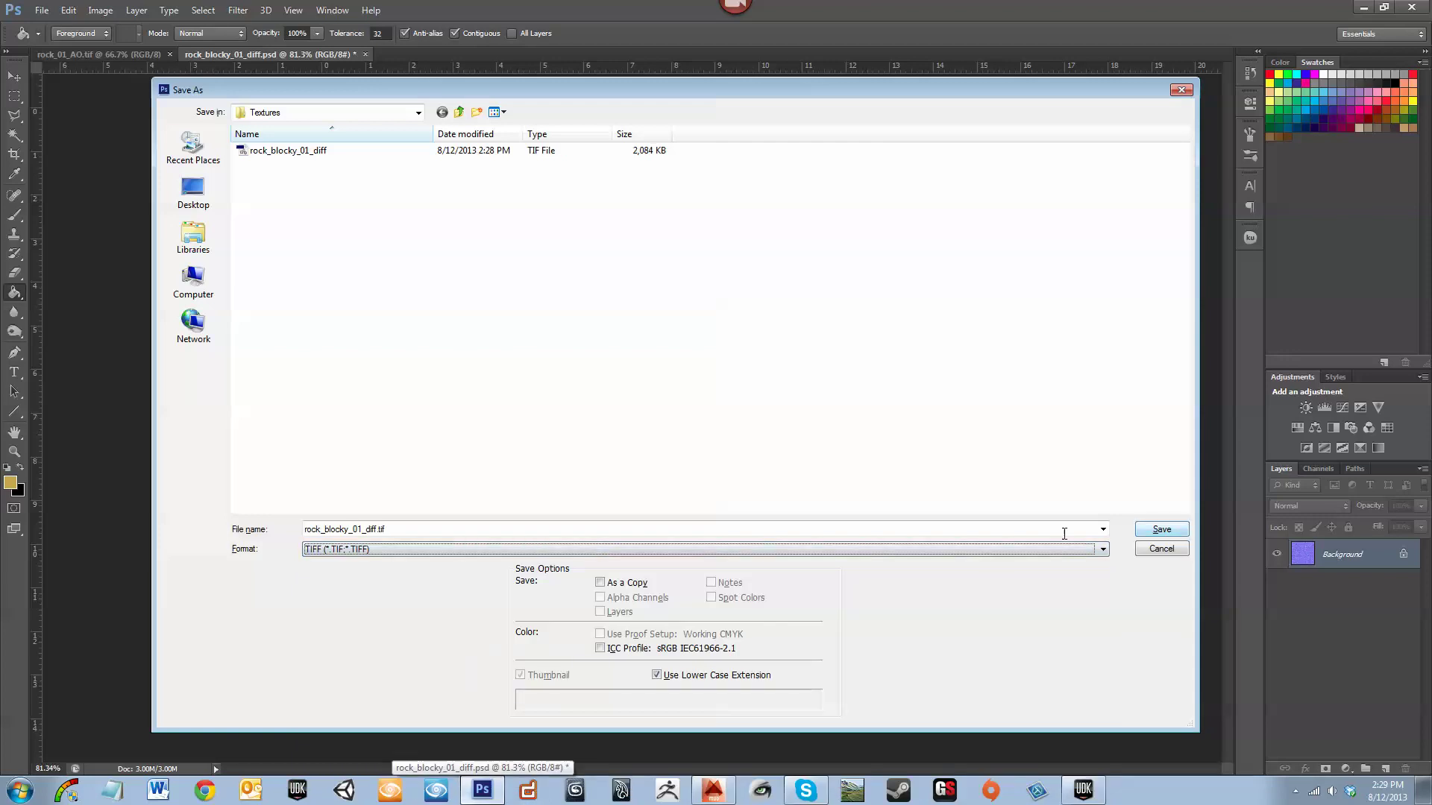
Replace the diff suffix in the TIFF file name with norm
{"action": "key", "text": "shift+Tab"}
{"action": "key", "text": "Right"}
{"action": "key", "text": "Left"}
{"action": "key", "text": "Left"}
{"action": "key", "text": "Left"}
{"action": "key", "text": "Left"}
{"action": "key", "text": "Left"}
{"action": "key", "text": "Left"}
{"action": "key", "text": "Left"}
{"action": "key", "text": "Left"}
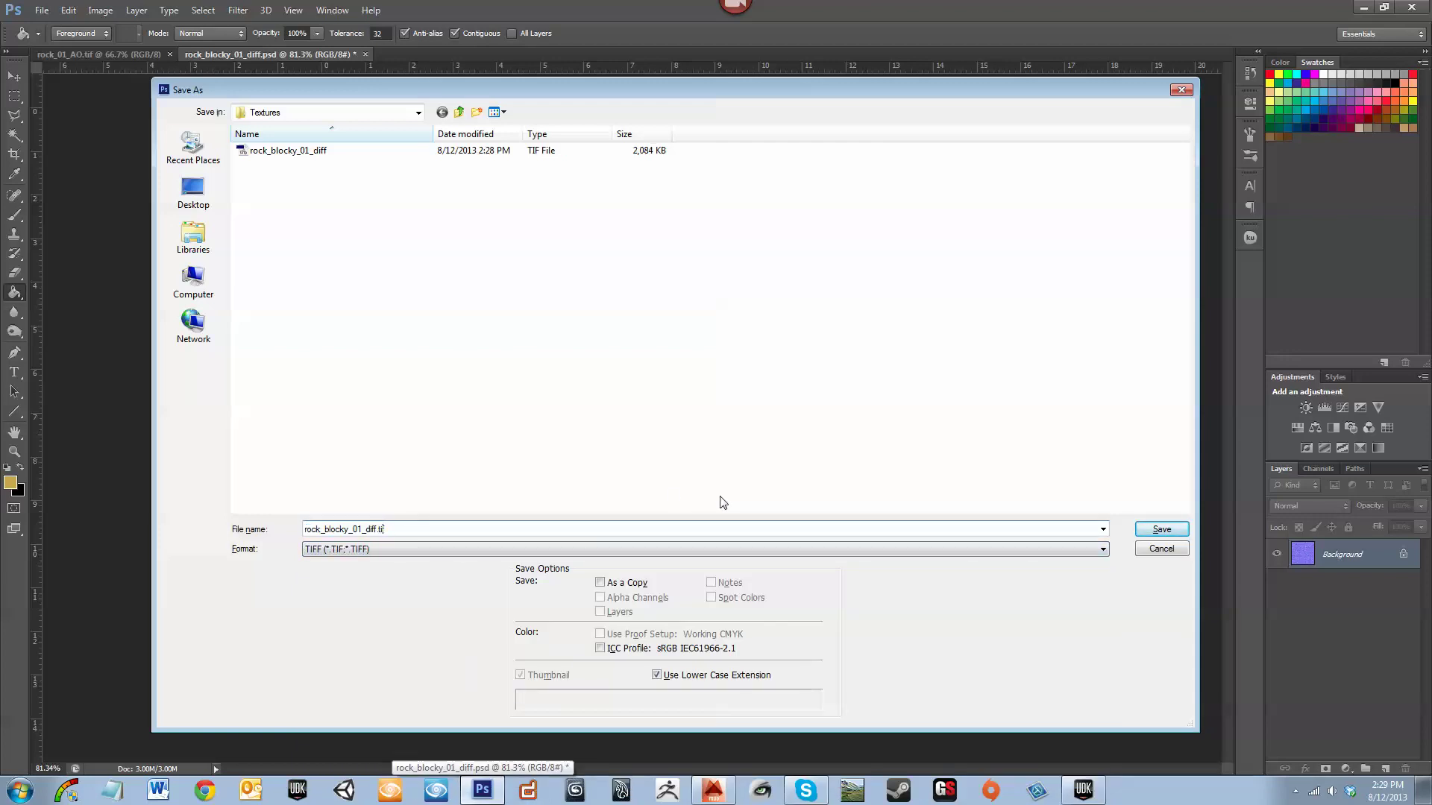
{"action": "key", "text": "Delete"}
{"action": "key", "text": "Delete"}
{"action": "key", "text": "Delete"}
{"action": "key", "text": "Delete"}
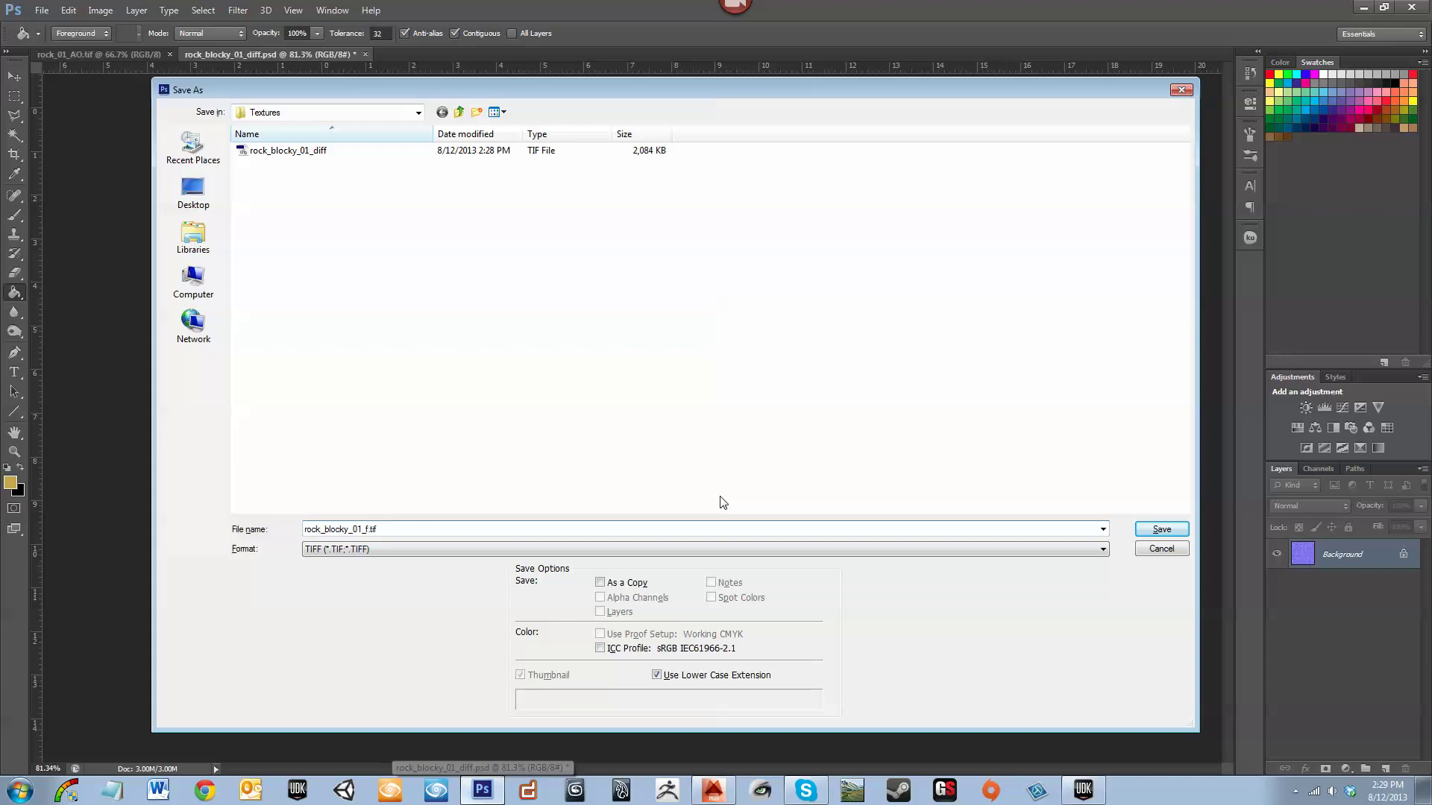
{"action": "type", "text": "norm"}
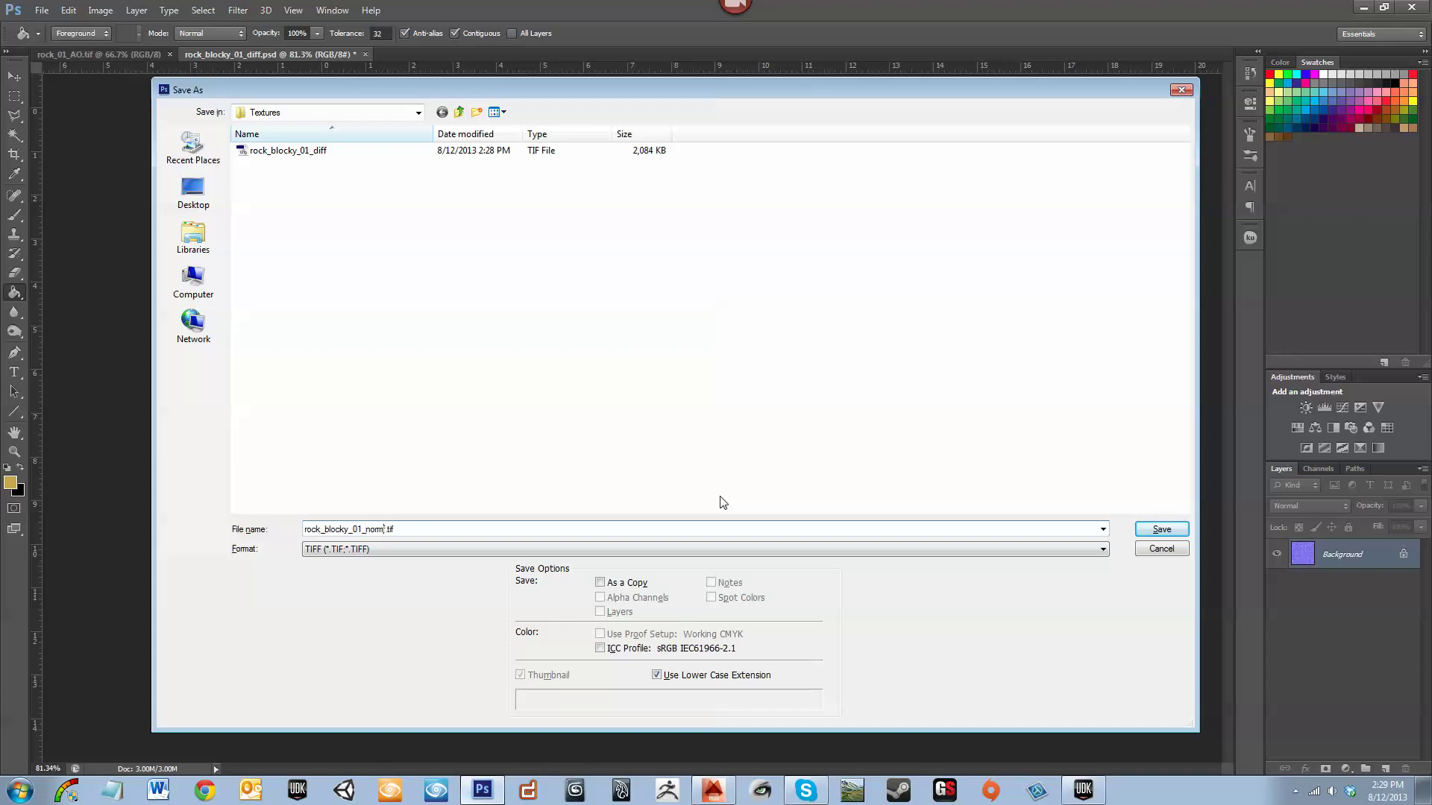
Name the normal map rock_blocky_01_ddnf.tif and save it with LZW compression and IBM PC byte order
{"action": "key", "text": "BackSpace"}
{"action": "key", "text": "BackSpace"}
{"action": "key", "text": "BackSpace"}
{"action": "key", "text": "BackSpace"}
{"action": "type", "text": "dn"}
{"action": "key", "text": "BackSpace"}
{"action": "type", "text": "dn"}
{"action": "key", "text": "Return"}
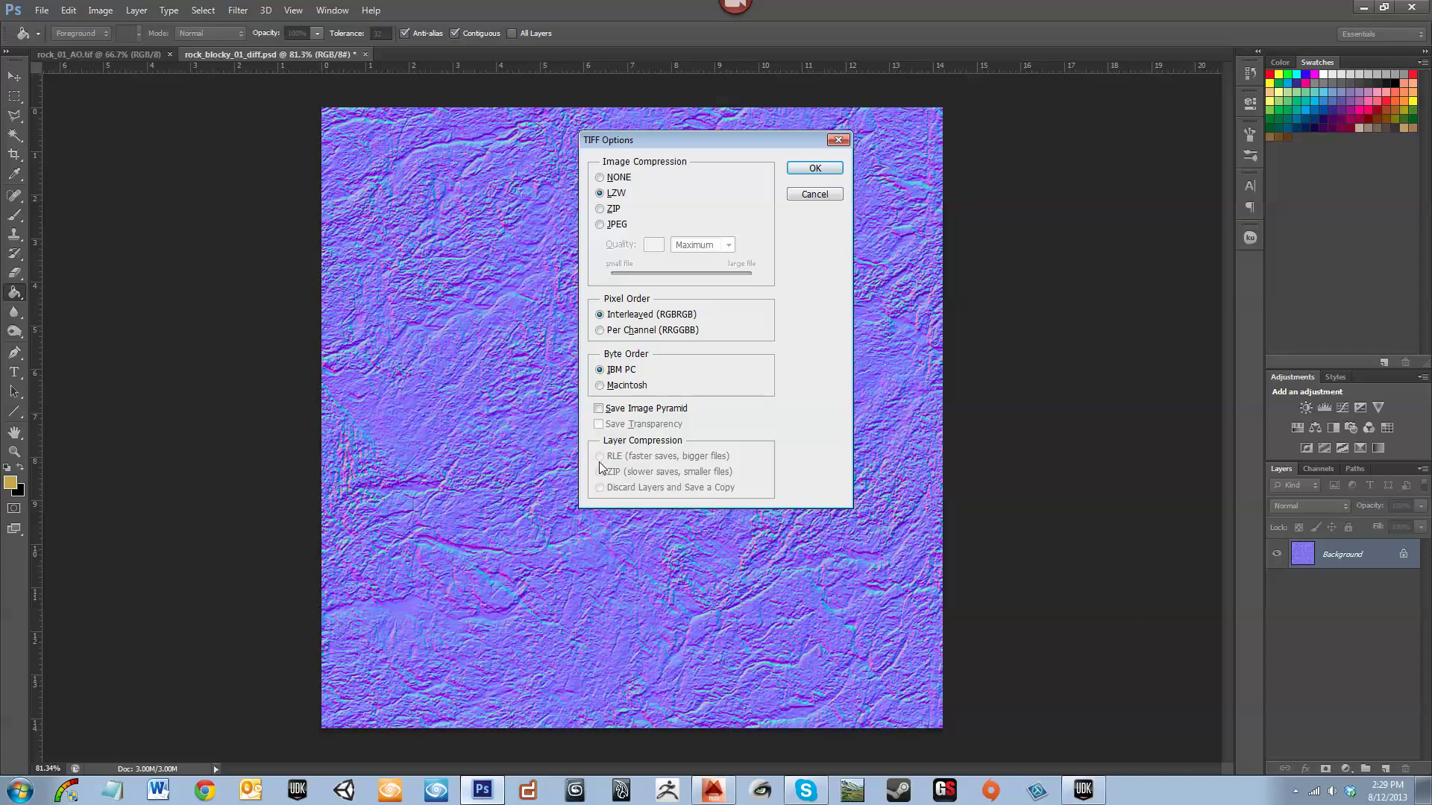
{"action": "key", "text": "Return"}
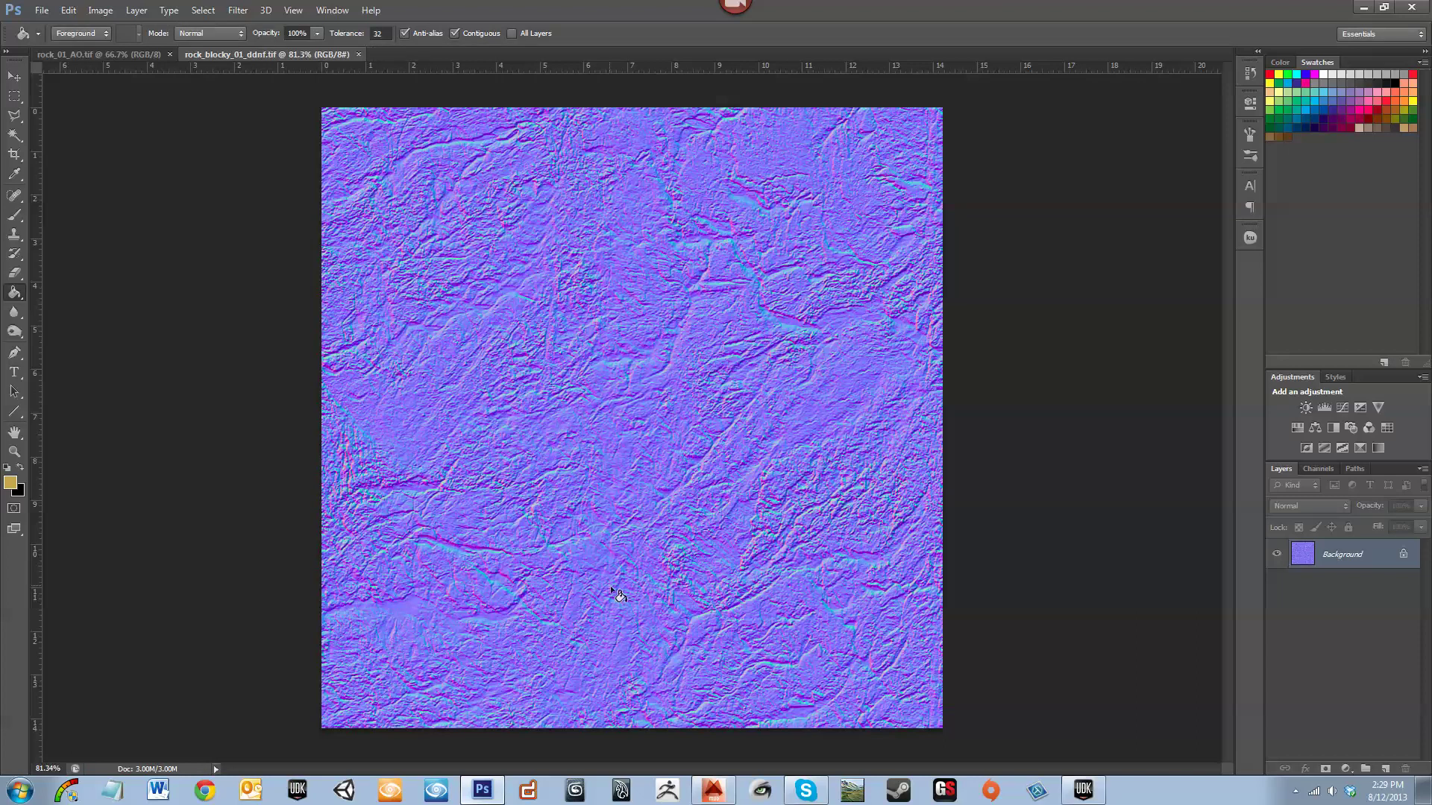
Switch to UDK and select the Maps folder under UDKGame Content in the package tree
{"action": "left_click", "coordinate": [1078, 798]}
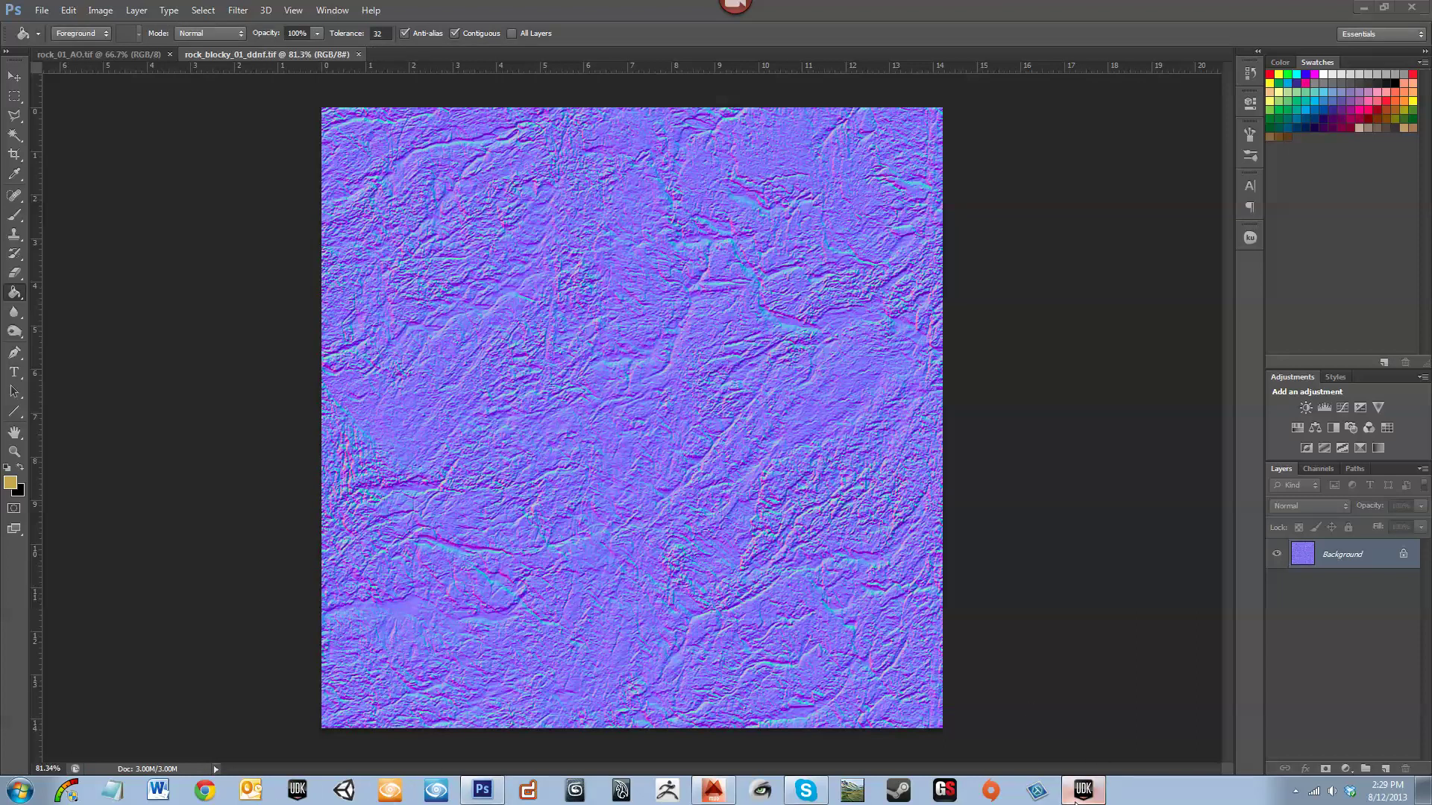
{"action": "key", "text": "w"}
{"action": "right_click_drag", "start_coordinate": [556, 513], "coordinate": [604, 489]}
{"action": "key", "text": "s"}
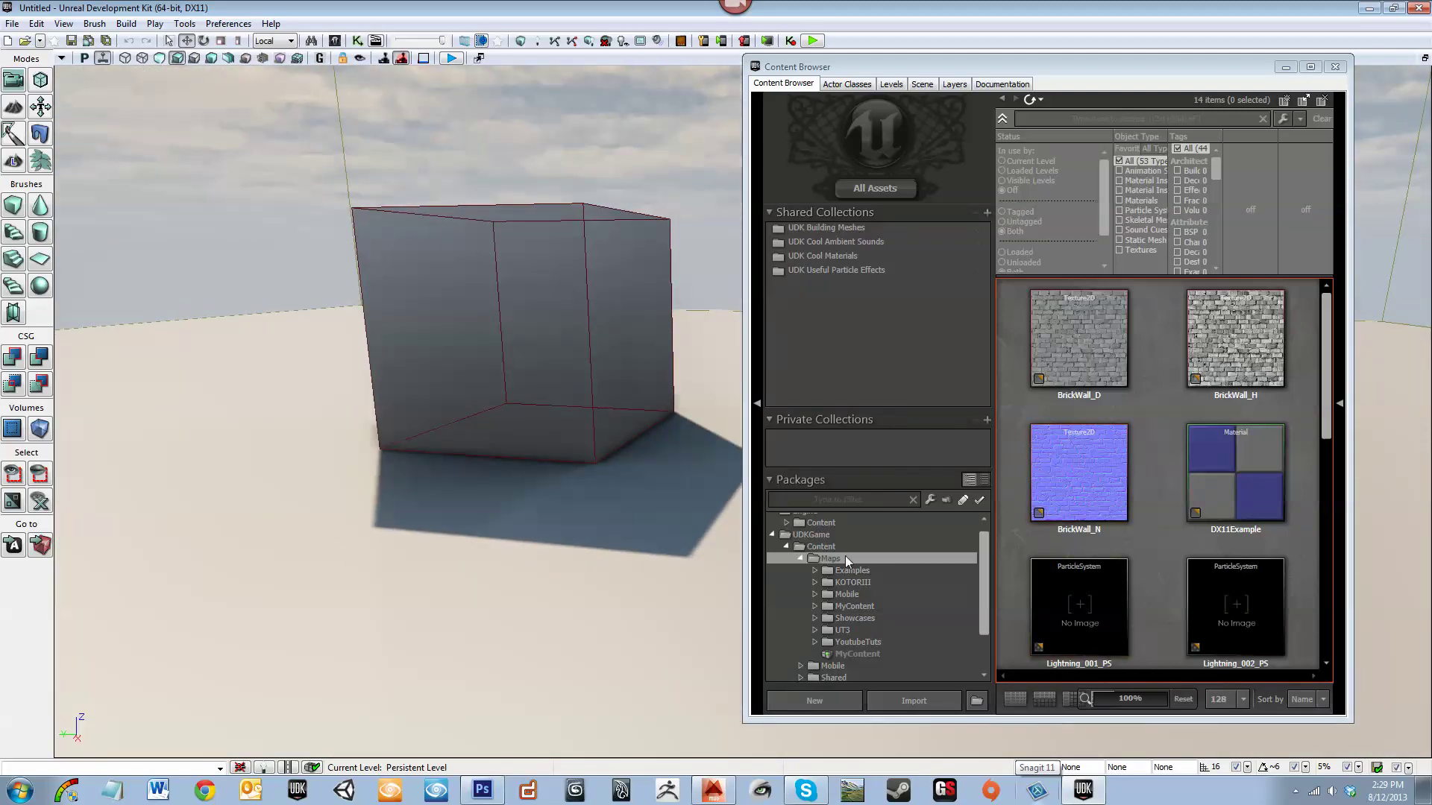
{"action": "left_click", "coordinate": [856, 558]}
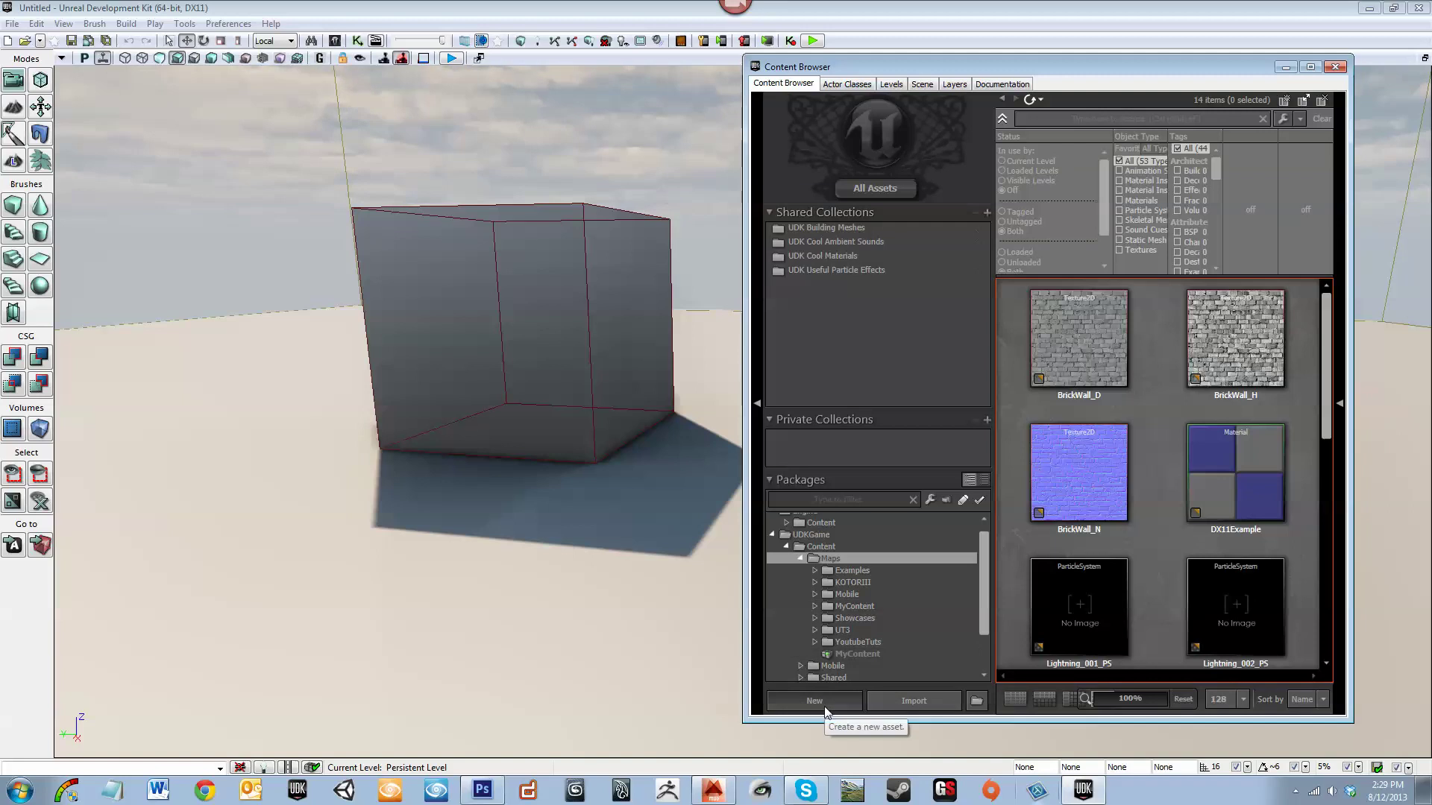
{"action": "left_click", "coordinate": [871, 699]}
{"action": "left_click_drag", "start_coordinate": [236, 44], "coordinate": [261, 112]}
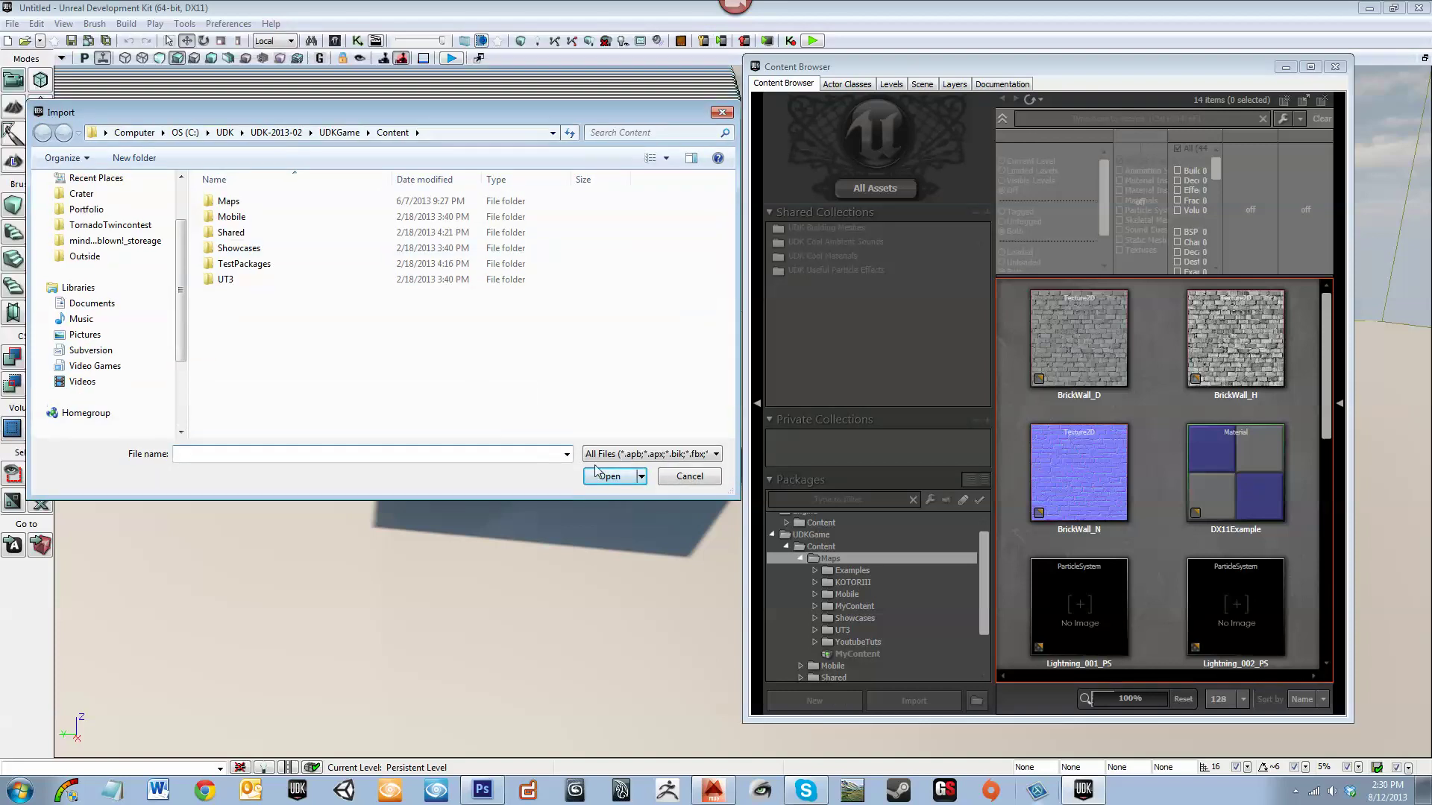
{"action": "left_click", "coordinate": [702, 476]}
Start creating a new asset and set its package name to sithtemple
{"action": "left_click", "coordinate": [814, 700]}
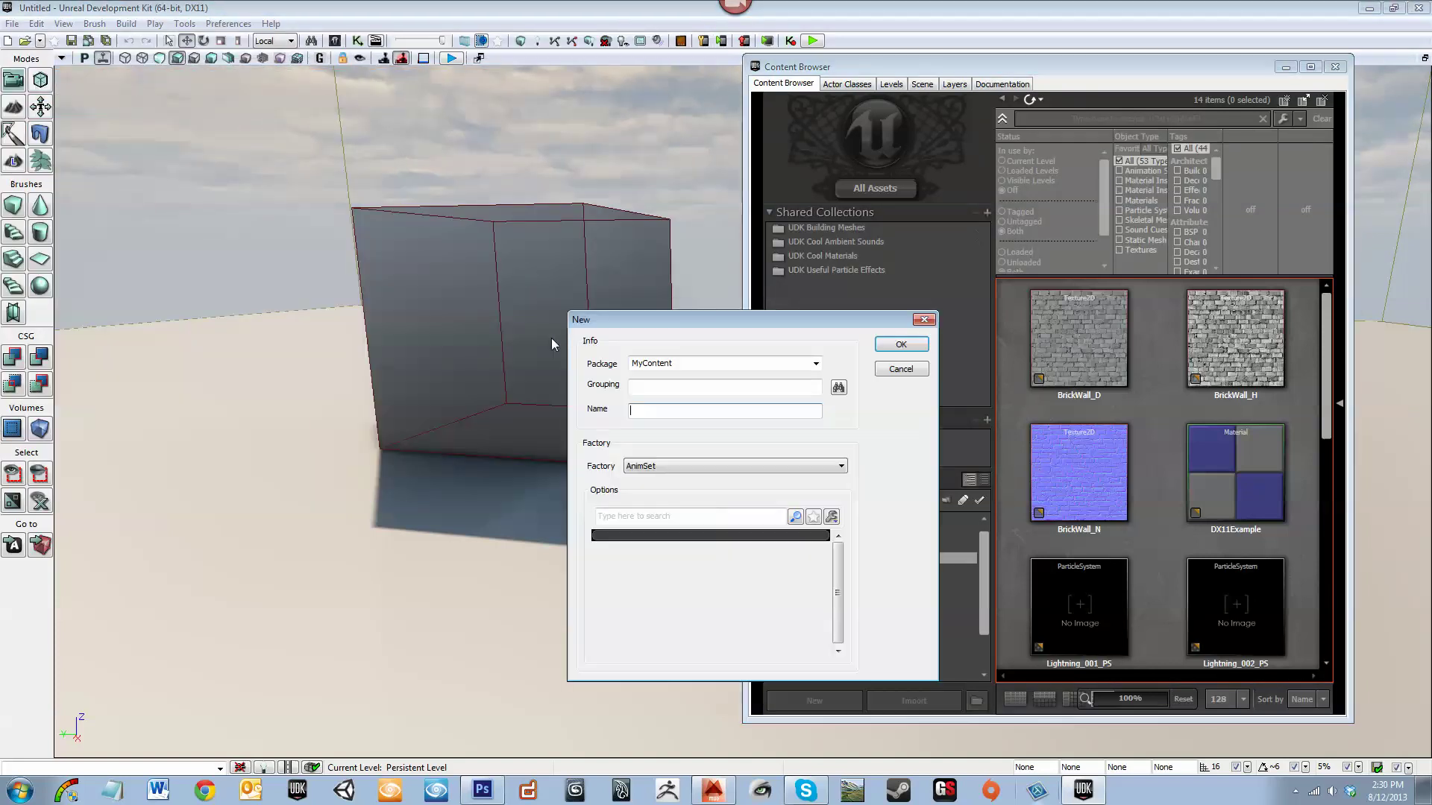
{"action": "double_click", "coordinate": [631, 333]}
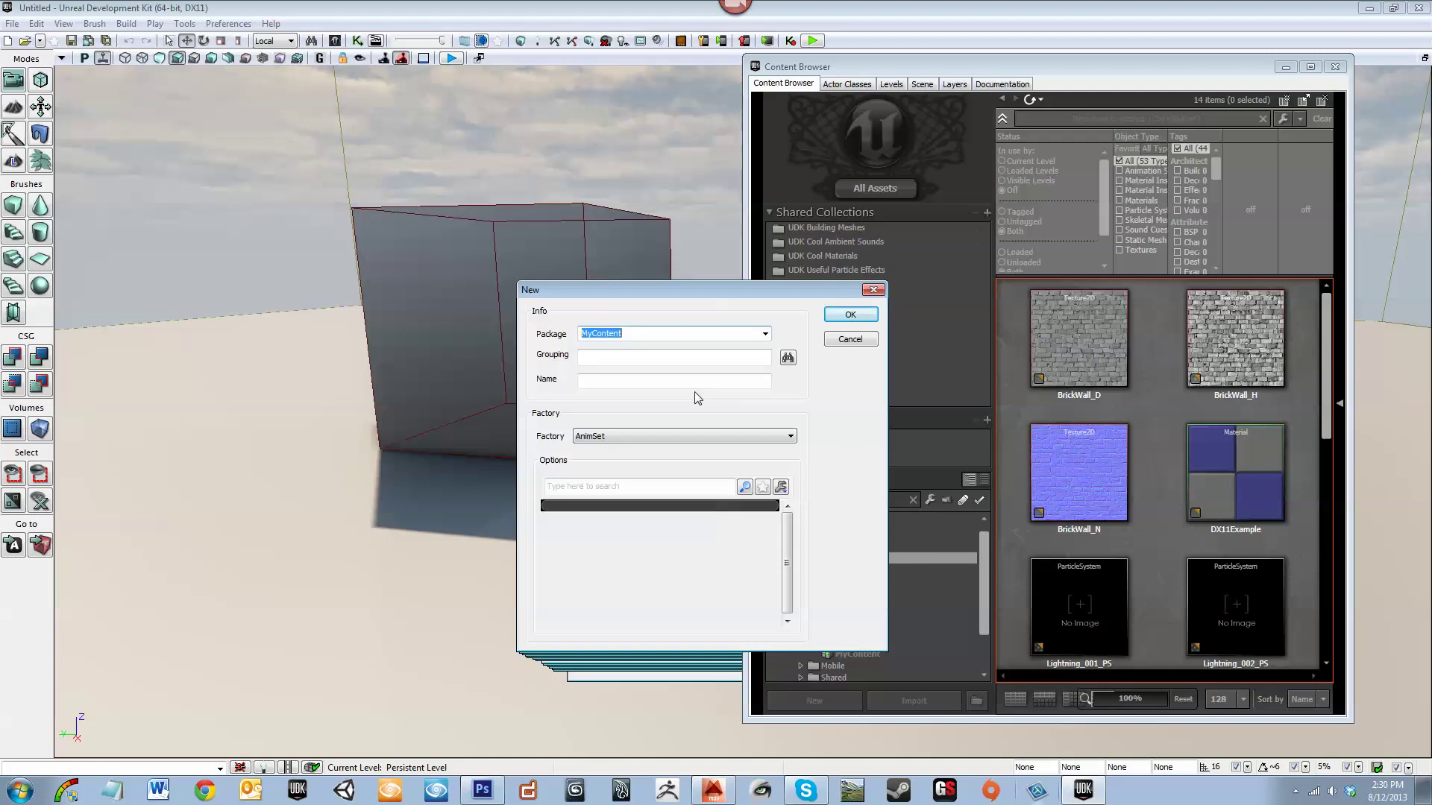
{"action": "type", "text": "Korribaslthm"}
{"action": "key", "text": "Tab"}
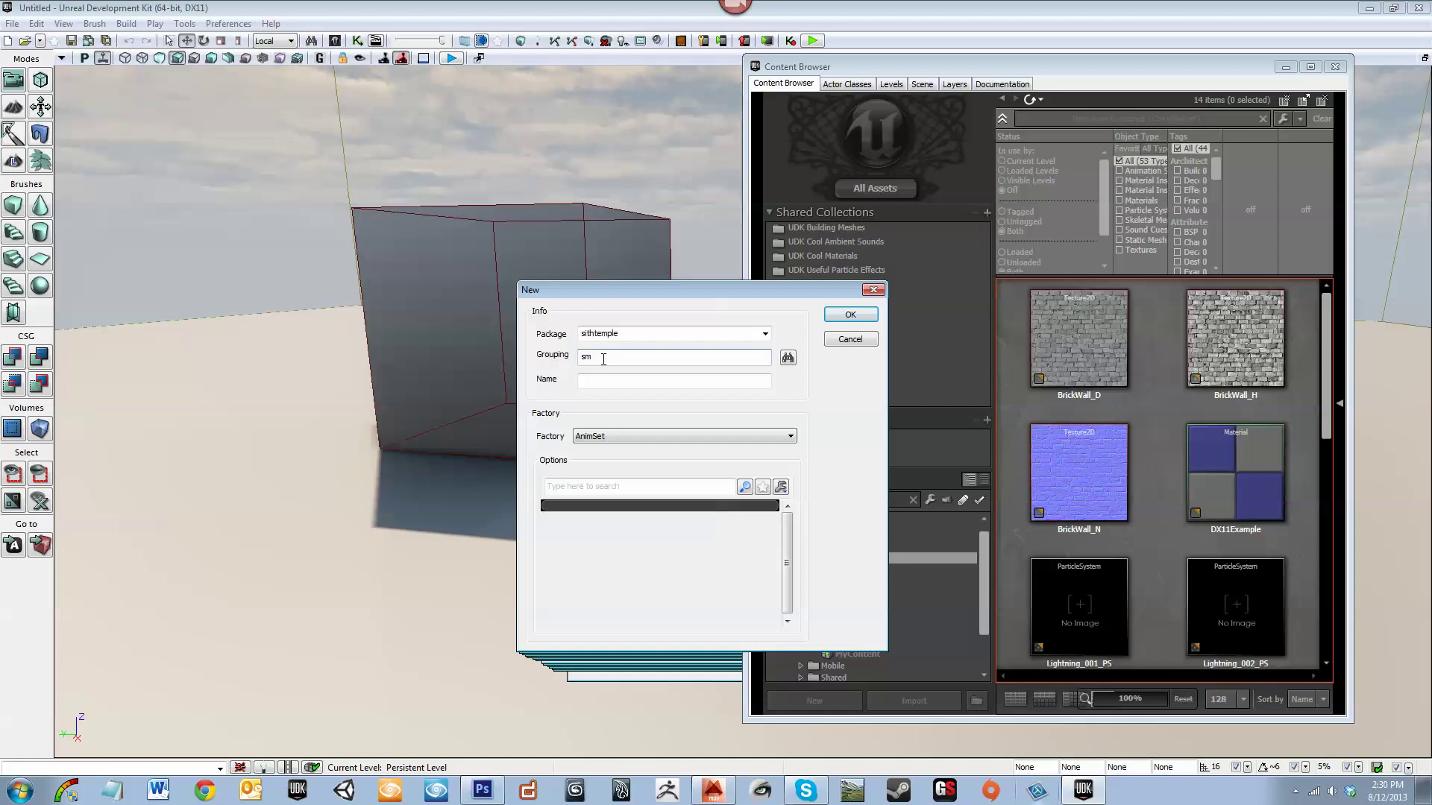
Set the new asset's grouping to models and its name to rock_01
{"action": "left_click_drag", "start_coordinate": [603, 359], "coordinate": [527, 362]}
{"action": "type", "text": "models"}
{"action": "type", "text": "rock+"}
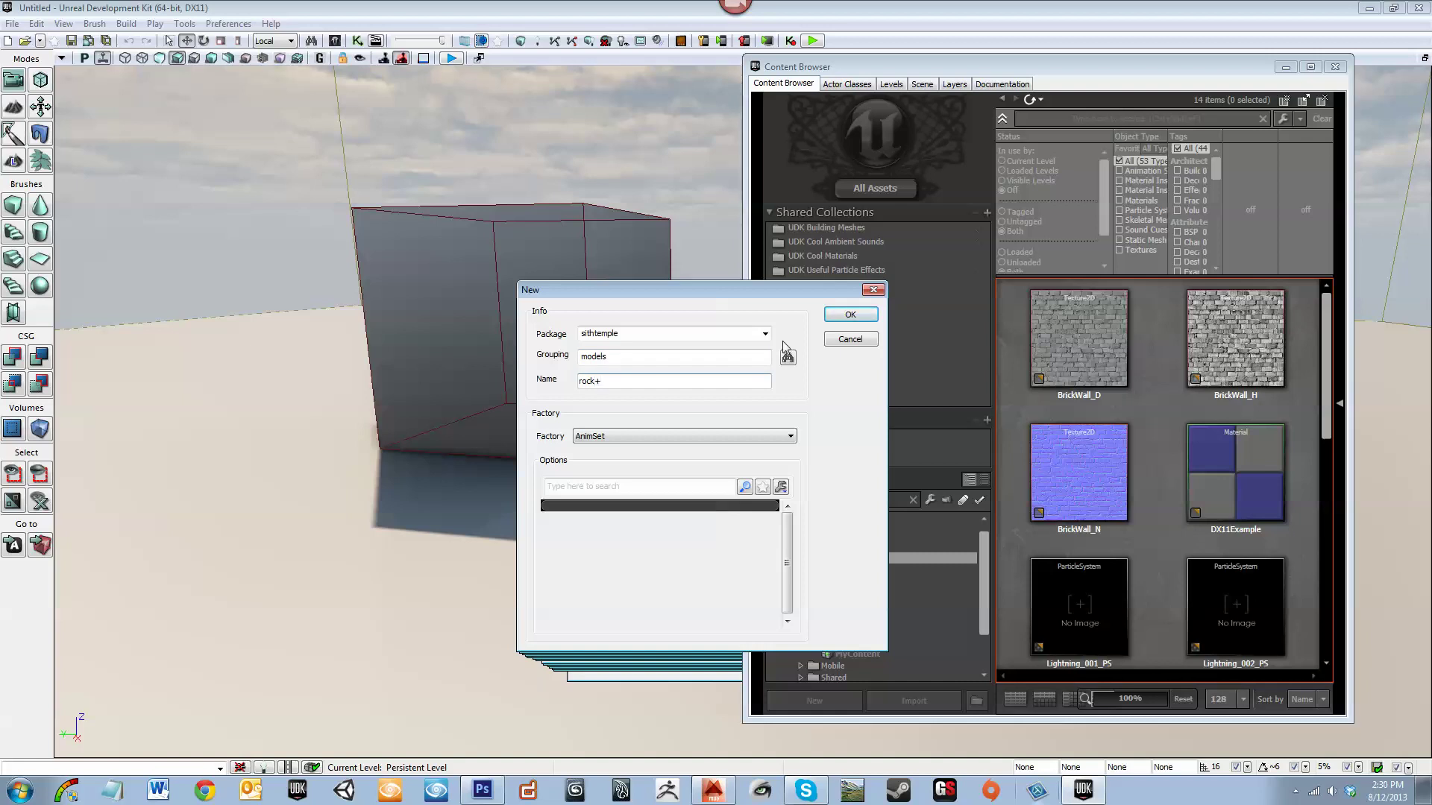
{"action": "type", "text": "_"}
Look through the available factory types for the new asset
{"action": "left_click", "coordinate": [604, 436]}
{"action": "scroll", "coordinate": [604, 498], "scroll_direction": "down", "scroll_amount": 1}
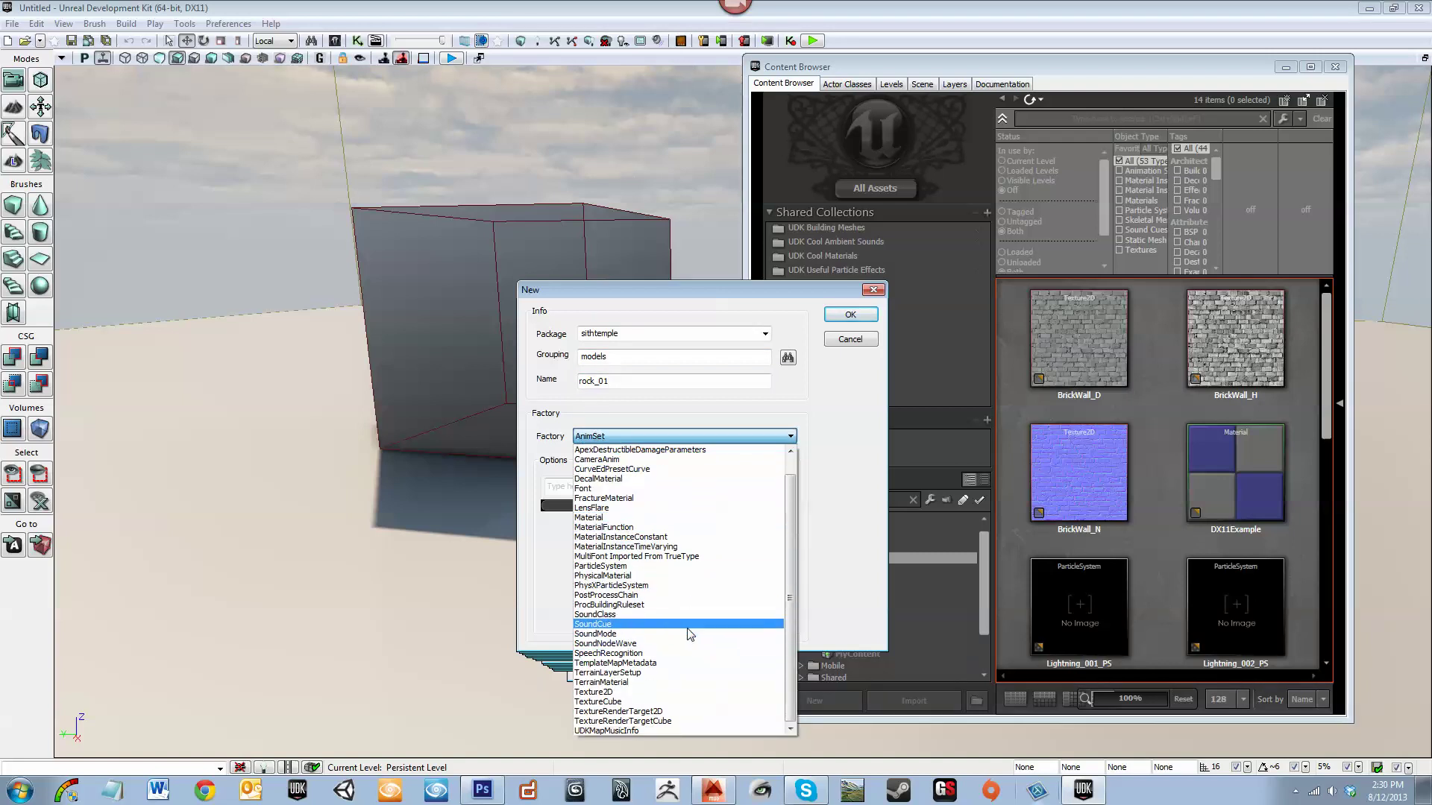
{"action": "scroll", "coordinate": [689, 634], "scroll_direction": "up", "scroll_amount": 1}
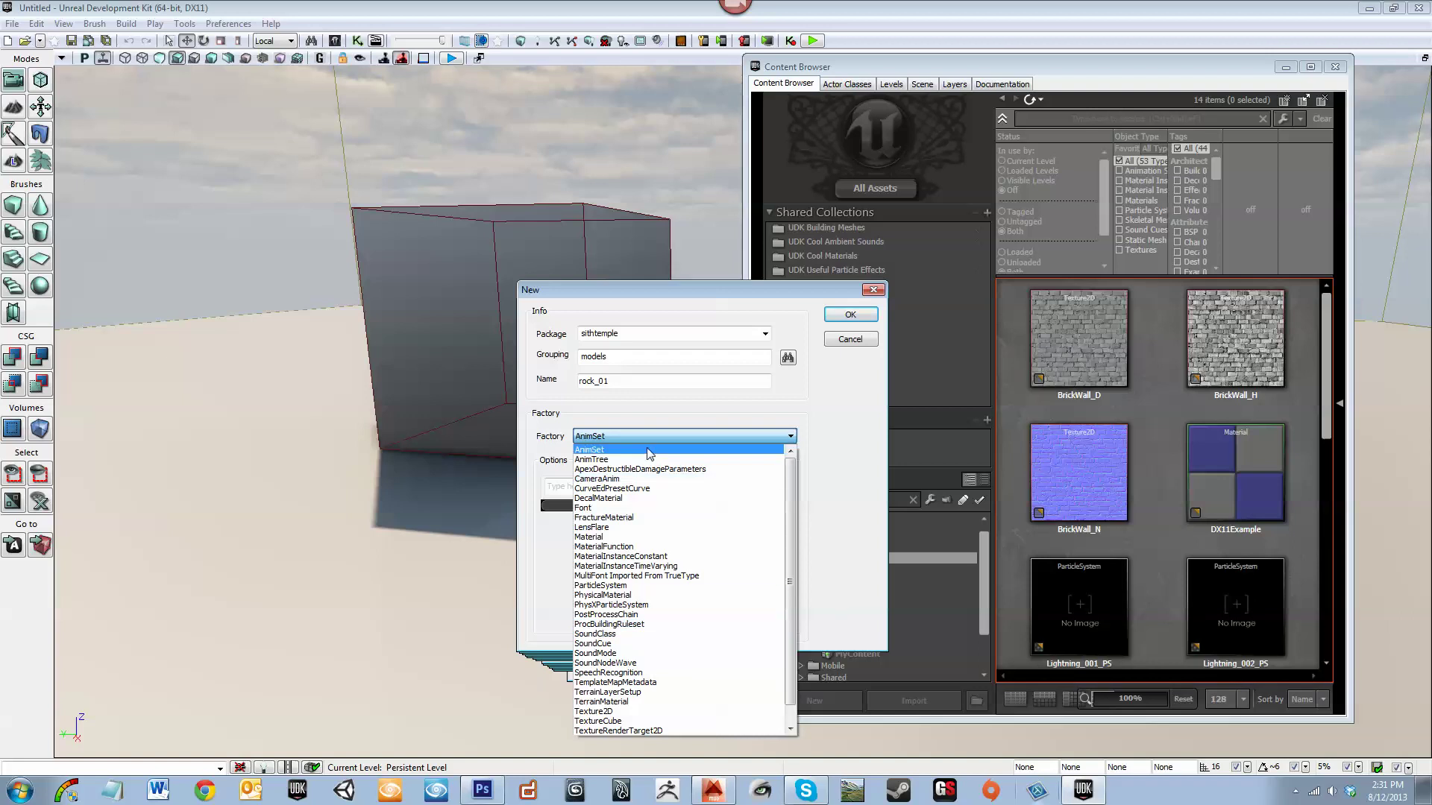
{"action": "scroll", "coordinate": [644, 532], "scroll_direction": "down", "scroll_amount": 1}
{"action": "scroll", "coordinate": [643, 515], "scroll_direction": "up", "scroll_amount": 1}
{"action": "scroll", "coordinate": [645, 508], "scroll_direction": "down", "scroll_amount": 1}
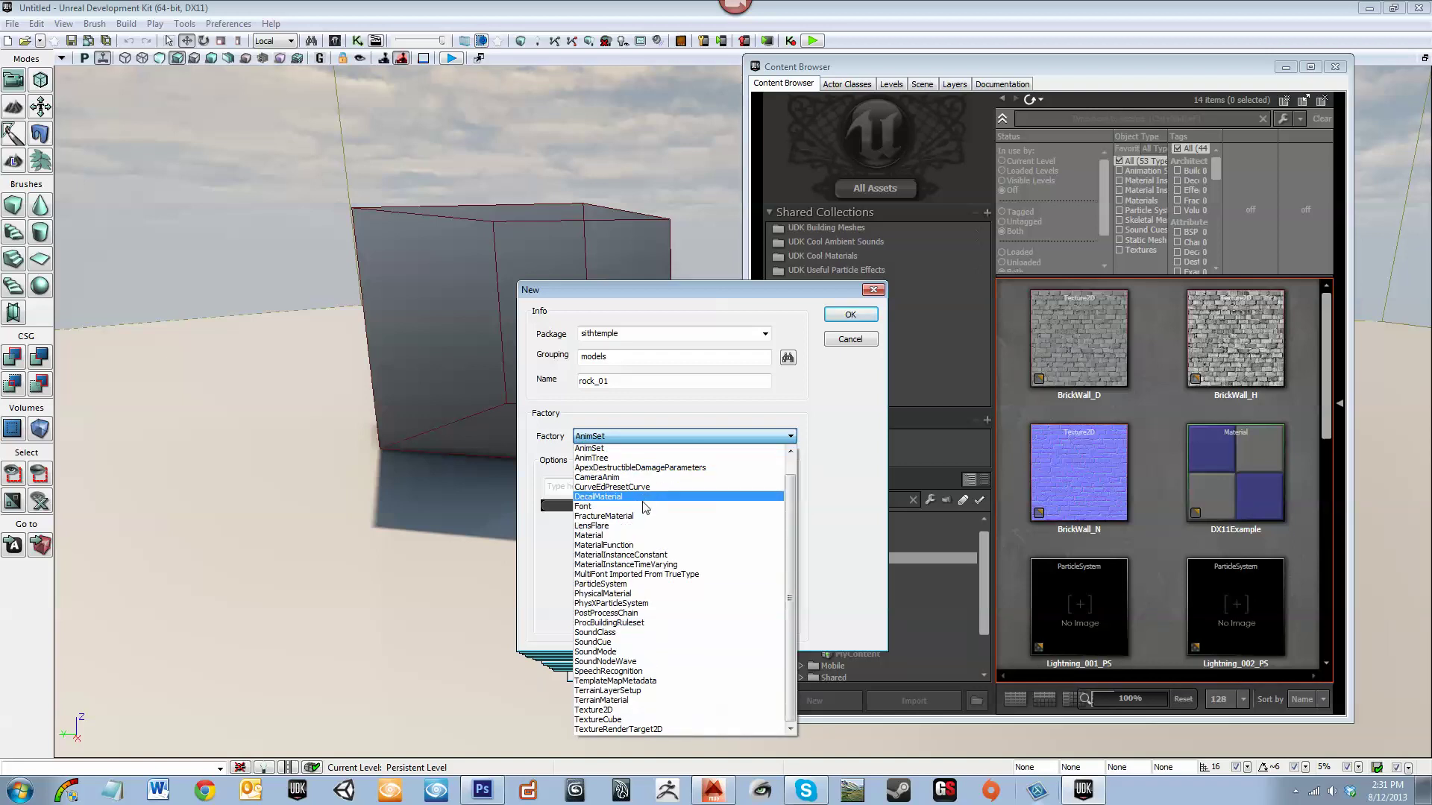
{"action": "scroll", "coordinate": [646, 507], "scroll_direction": "down", "scroll_amount": 1}
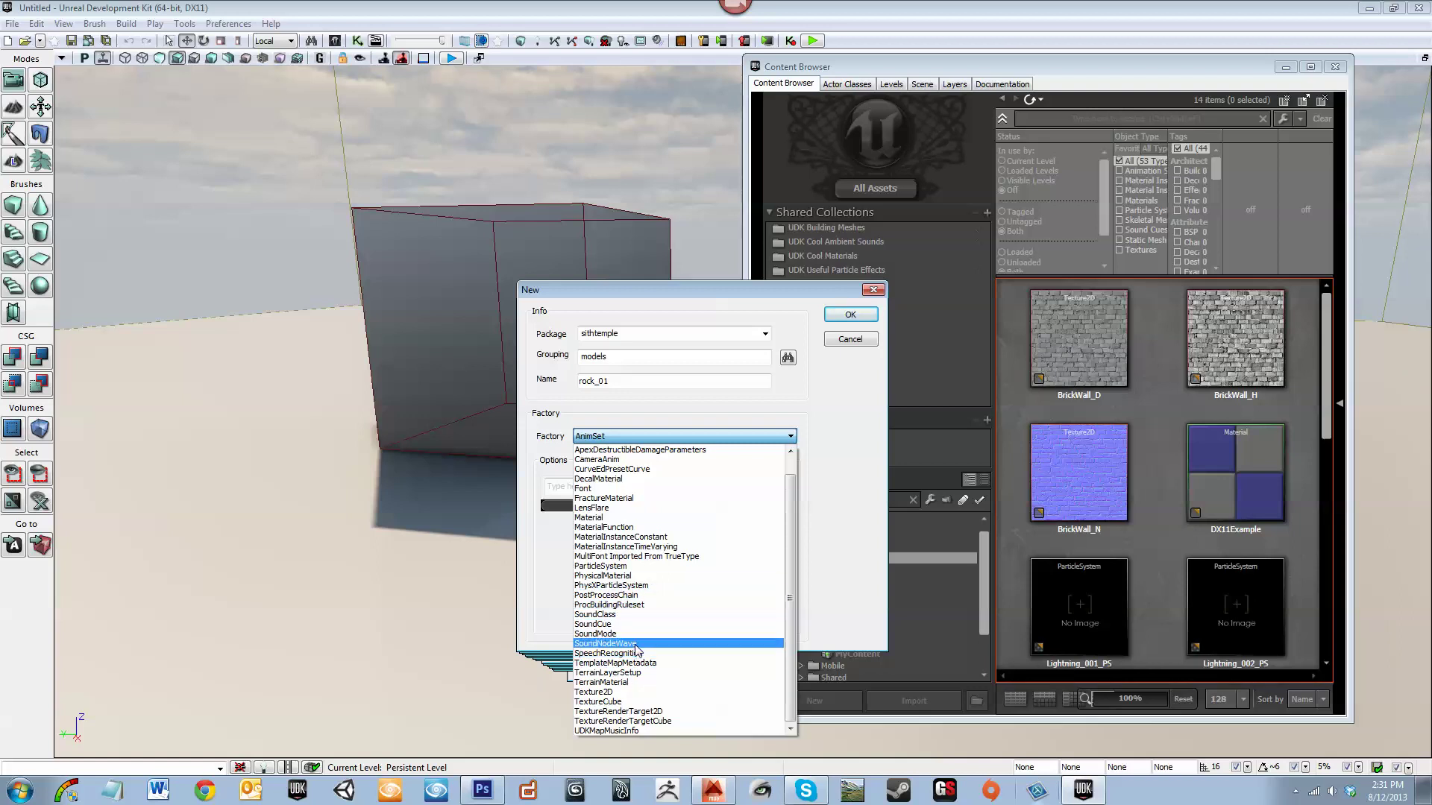
{"action": "scroll", "coordinate": [627, 623], "scroll_direction": "up", "scroll_amount": 1}
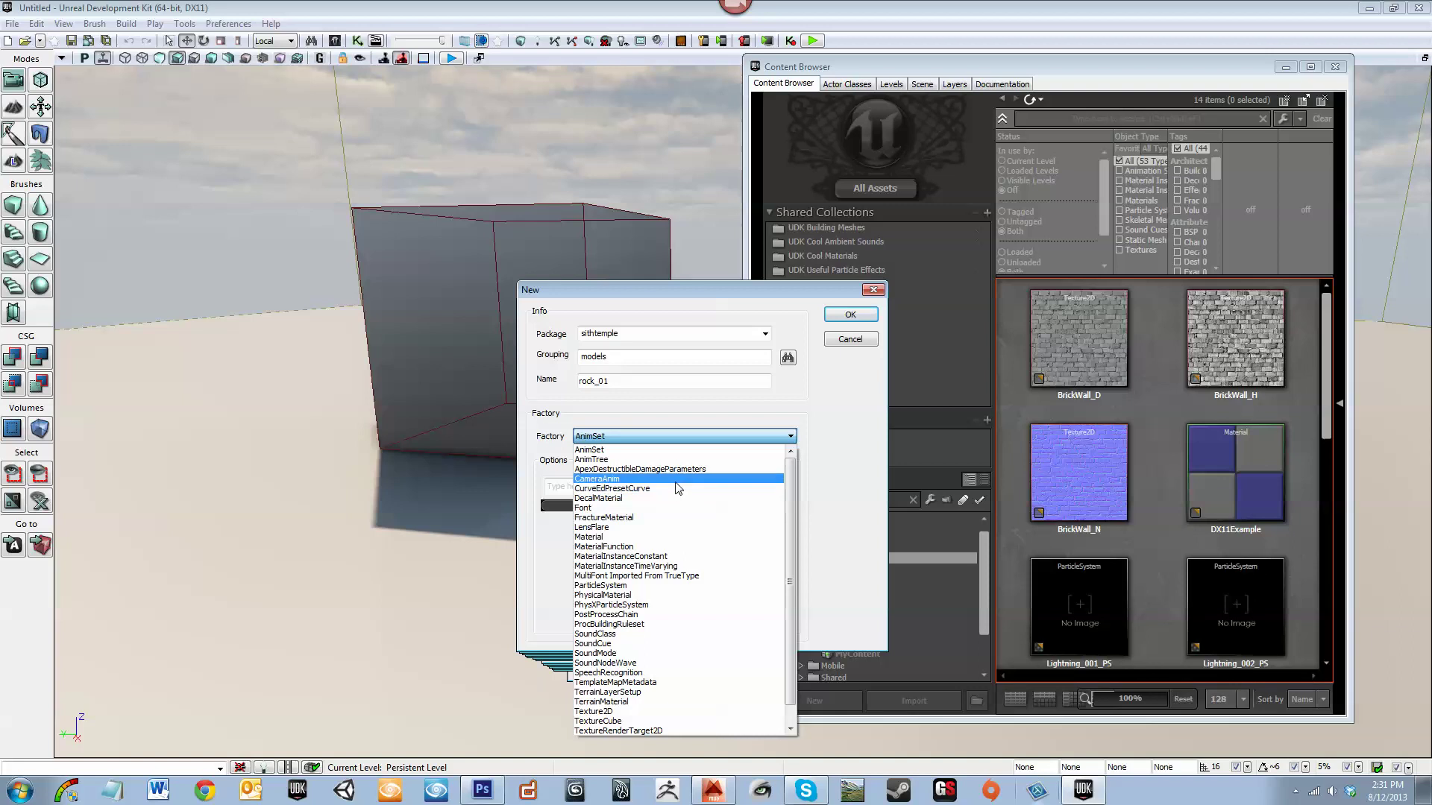
{"action": "left_click", "coordinate": [825, 429]}
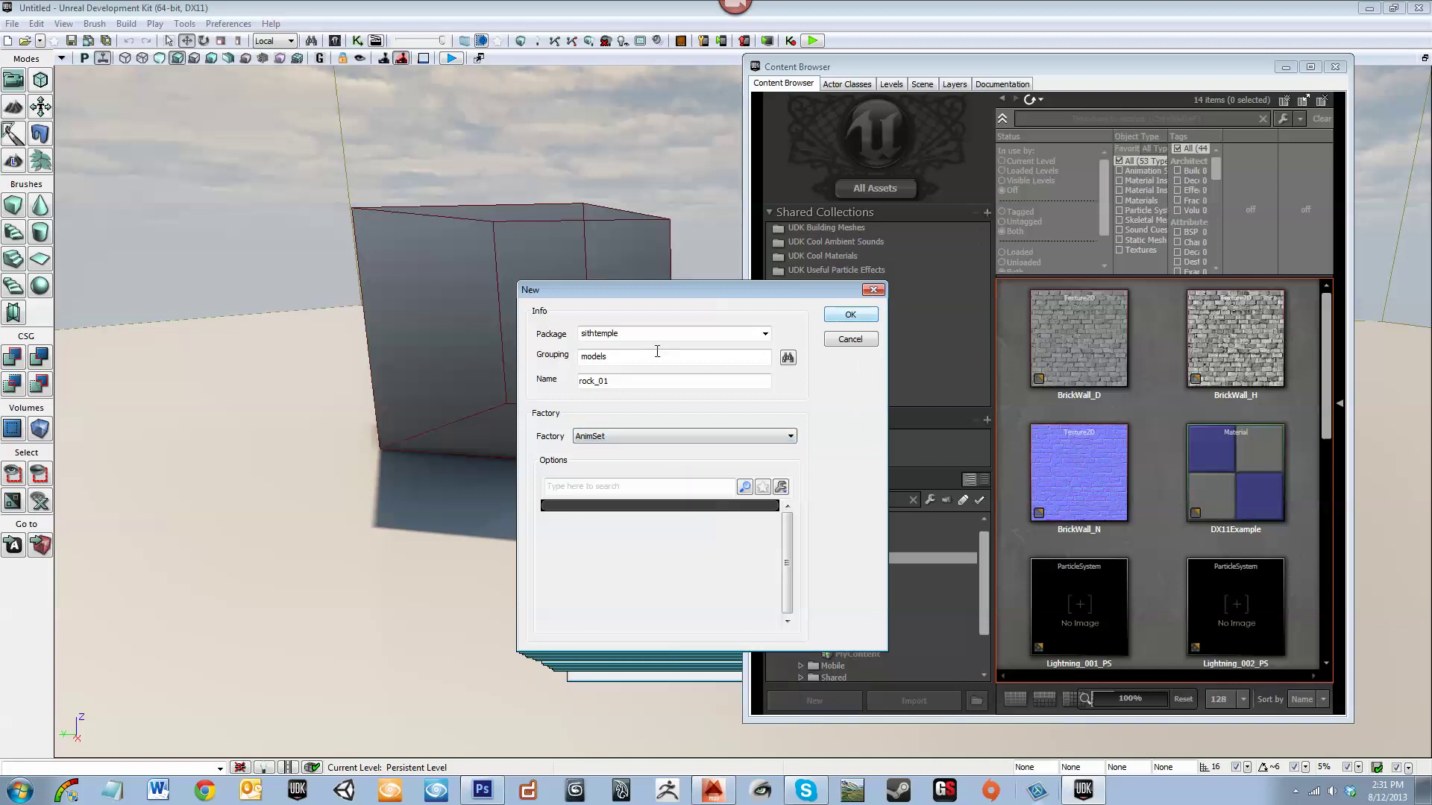
Change the package name to sith_temple, then create the AnimSet asset and close its editor
{"action": "double_click", "coordinate": [596, 333]}
{"action": "key", "text": "Left"}
{"action": "type", "text": "_"}
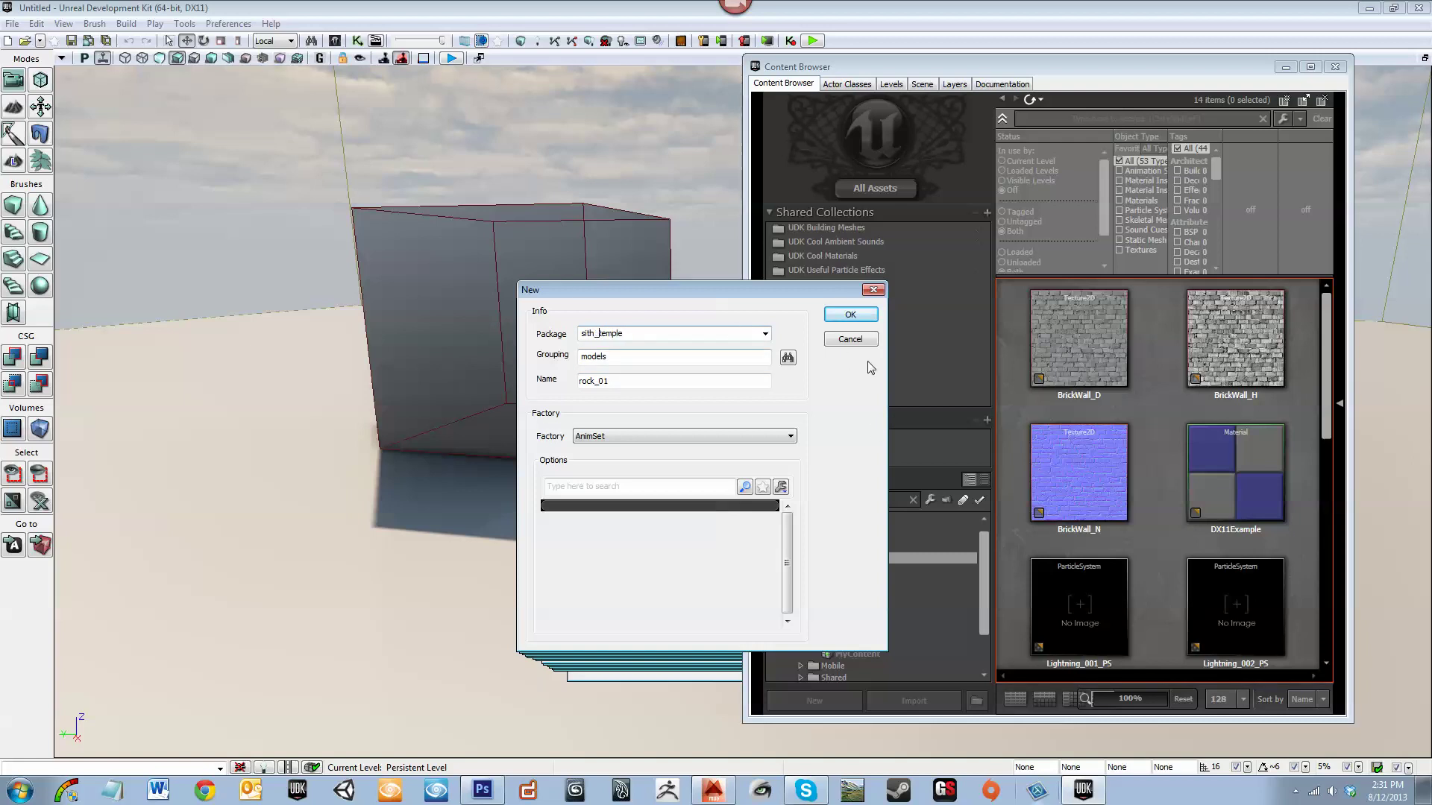
{"action": "left_click", "coordinate": [851, 314]}
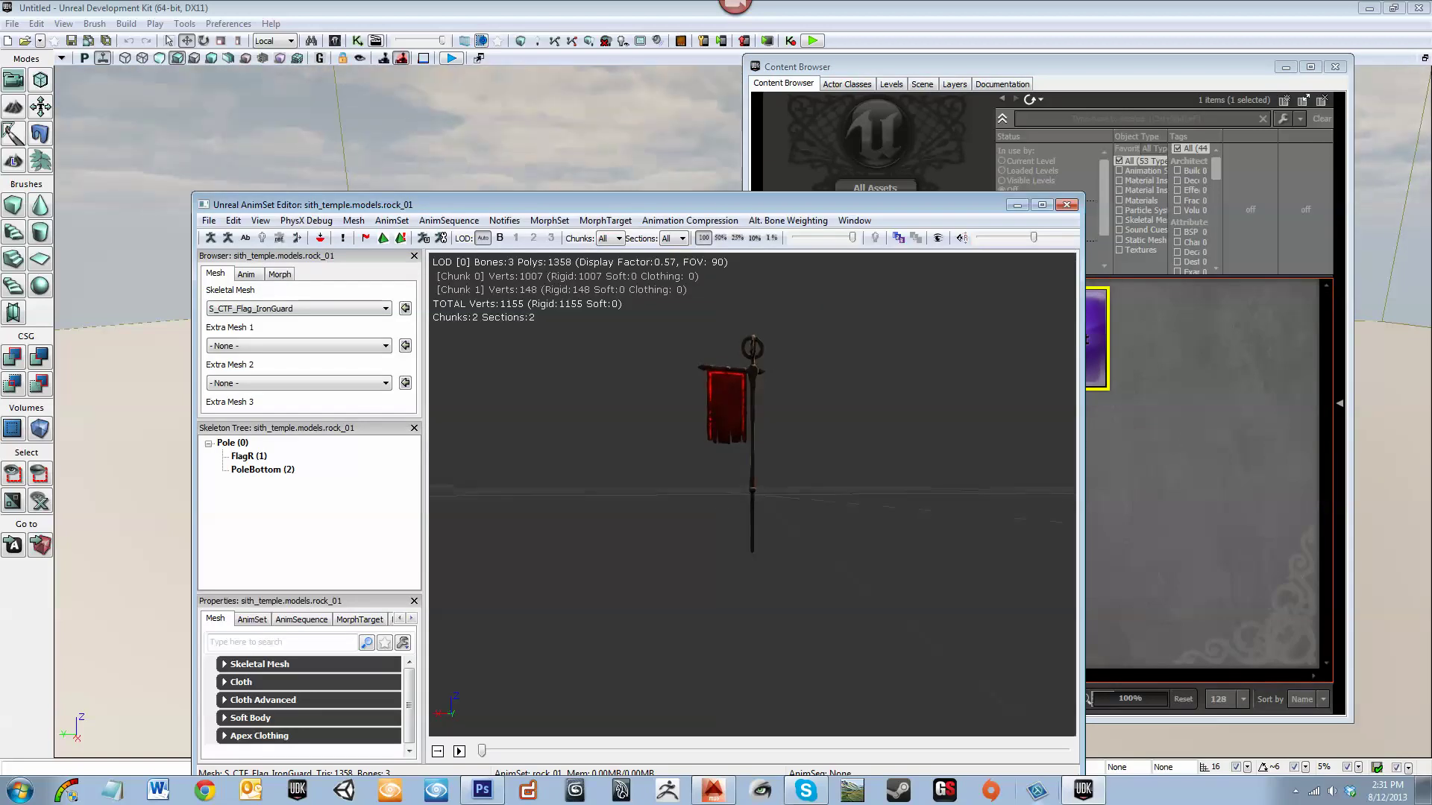
{"action": "left_click_drag", "start_coordinate": [942, 326], "coordinate": [935, 373]}
{"action": "left_click", "coordinate": [1066, 205]}
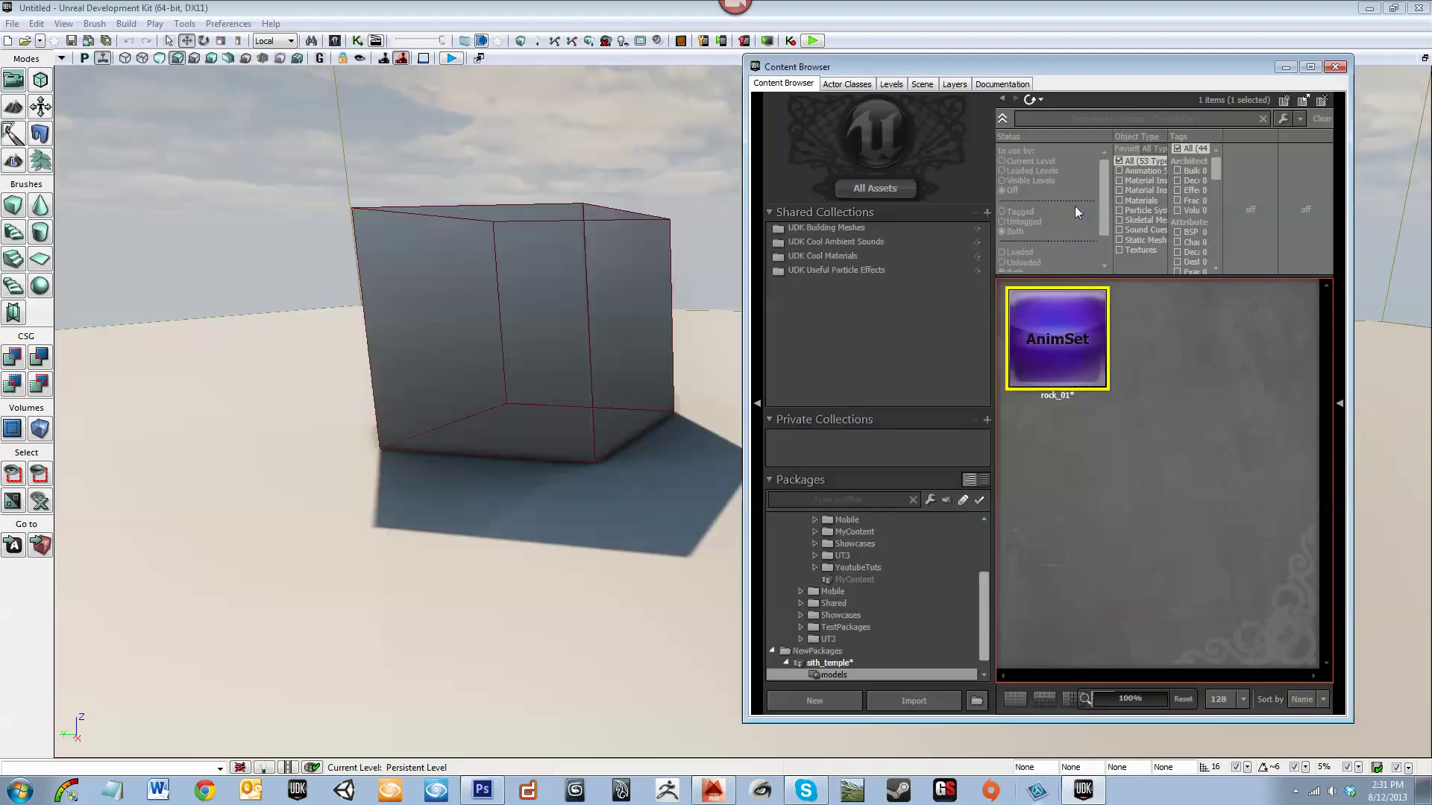
Start saving the sith_temple package and create a folder named Sith_Temple inside Maps
{"action": "scroll", "coordinate": [976, 647], "scroll_direction": "down", "scroll_amount": 3}
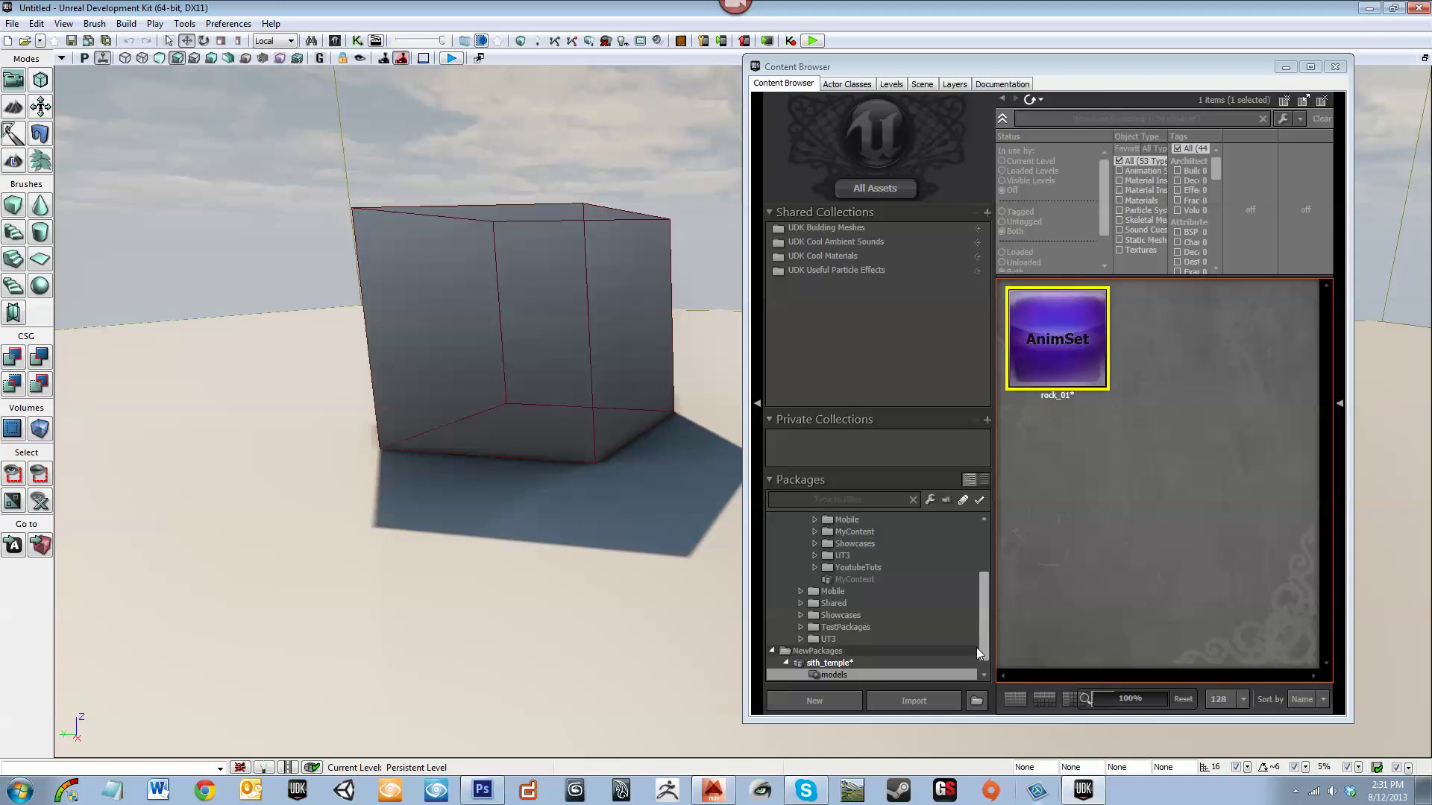
{"action": "right_click", "coordinate": [839, 662]}
{"action": "left_click", "coordinate": [862, 492]}
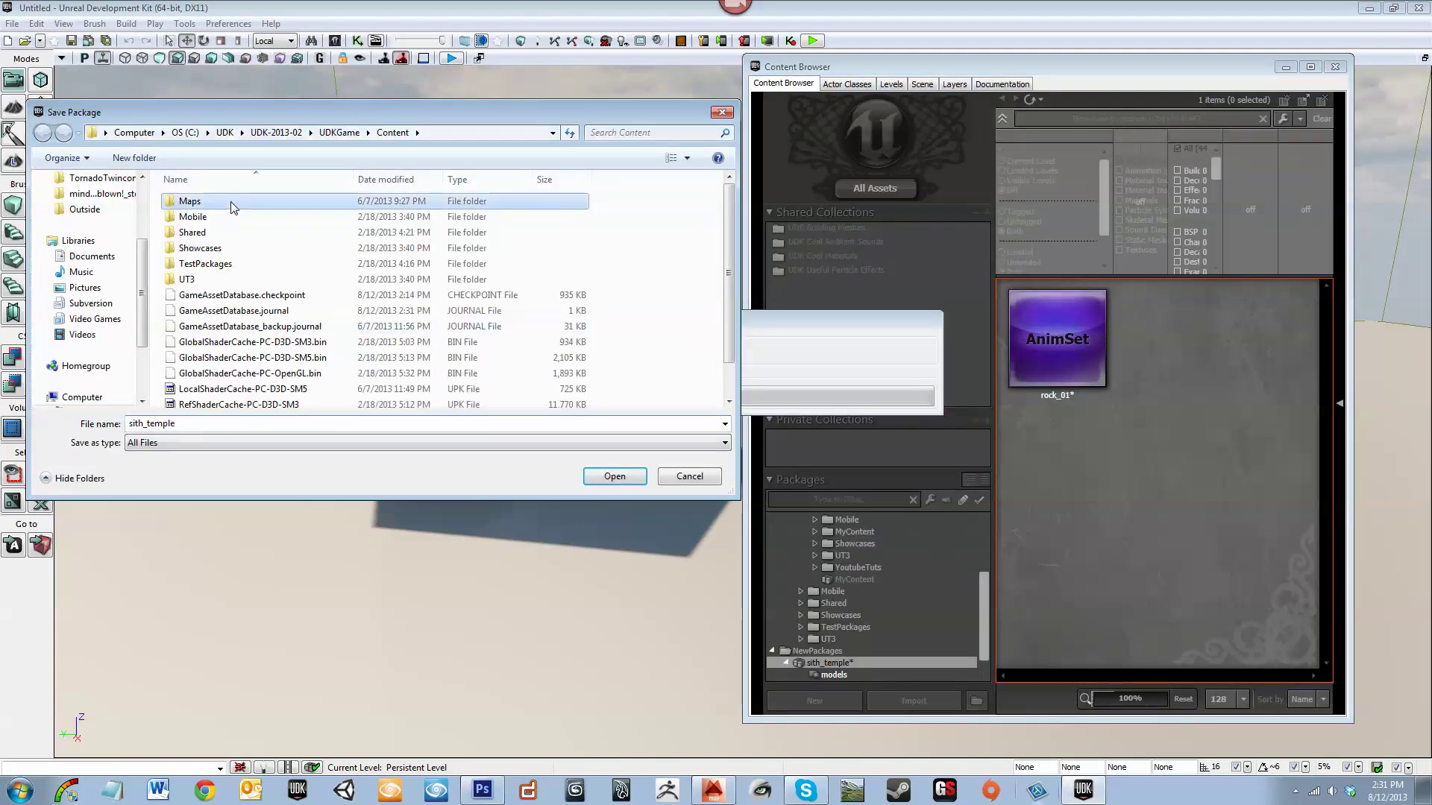
{"action": "double_click", "coordinate": [188, 200]}
{"action": "right_click", "coordinate": [275, 350]}
{"action": "mouse_move", "coordinate": [379, 548]}
{"action": "left_click", "coordinate": [446, 548]}
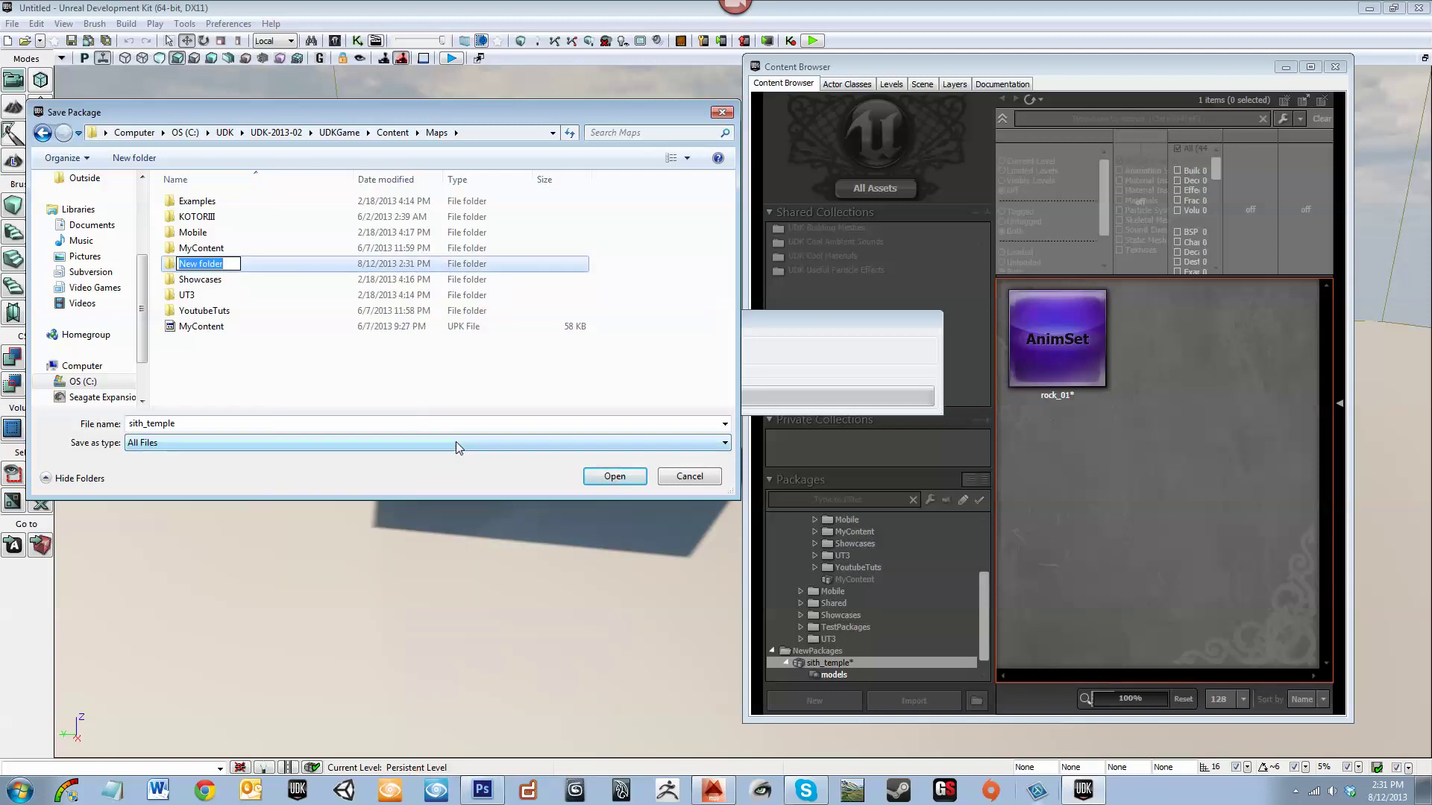
{"action": "type", "text": "Sith_Temple"}
{"action": "key", "text": "Return"}
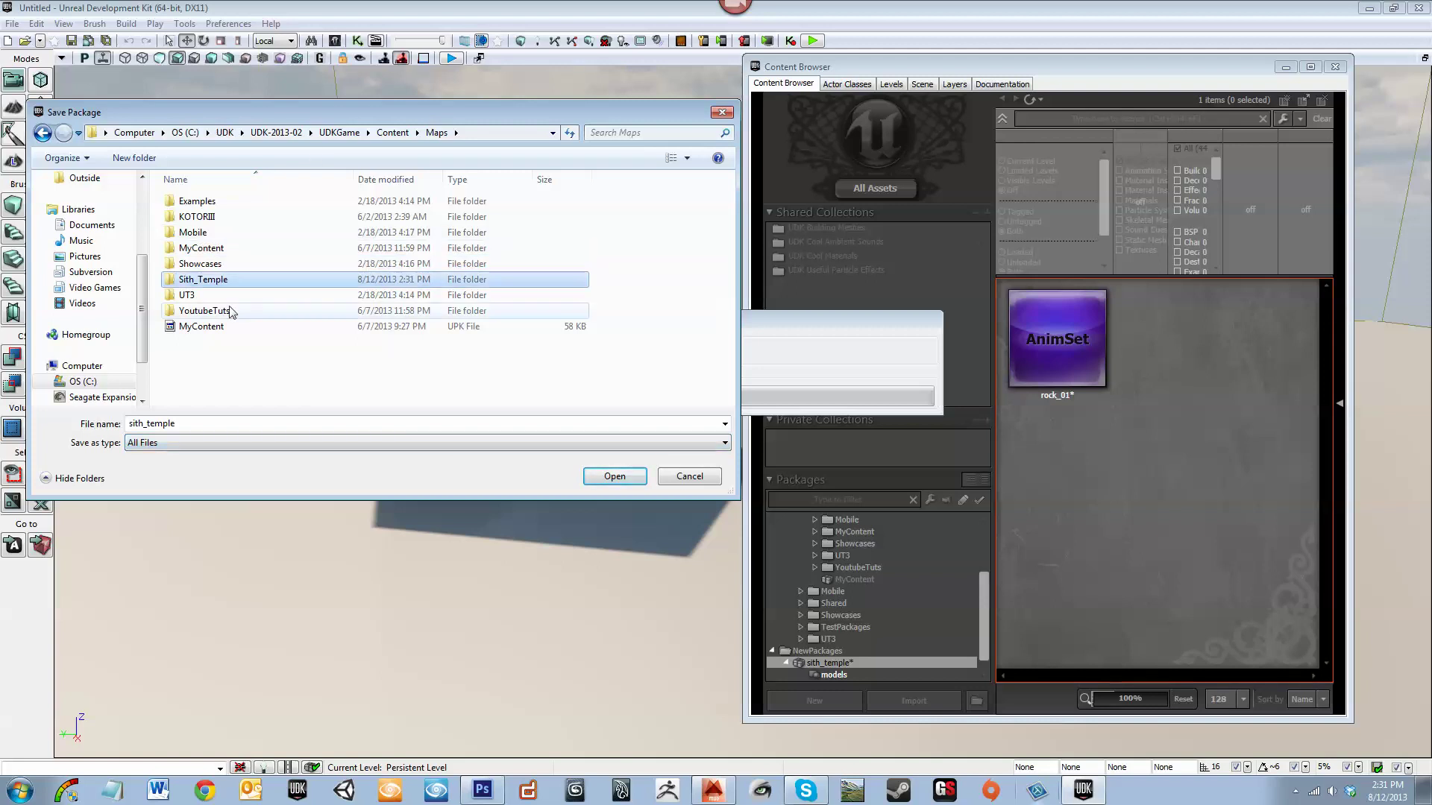
Save the package in the Sith_Temple folder and select its models group in the package tree
{"action": "double_click", "coordinate": [242, 279]}
{"action": "left_click", "coordinate": [614, 475]}
{"action": "mouse_move", "coordinate": [981, 583]}
{"action": "left_mouse_down"}
{"action": "mouse_move", "coordinate": [983, 542]}
{"action": "mouse_move", "coordinate": [977, 580]}
{"action": "left_mouse_up"}
{"action": "left_click", "coordinate": [814, 641]}
{"action": "left_click", "coordinate": [841, 652]}
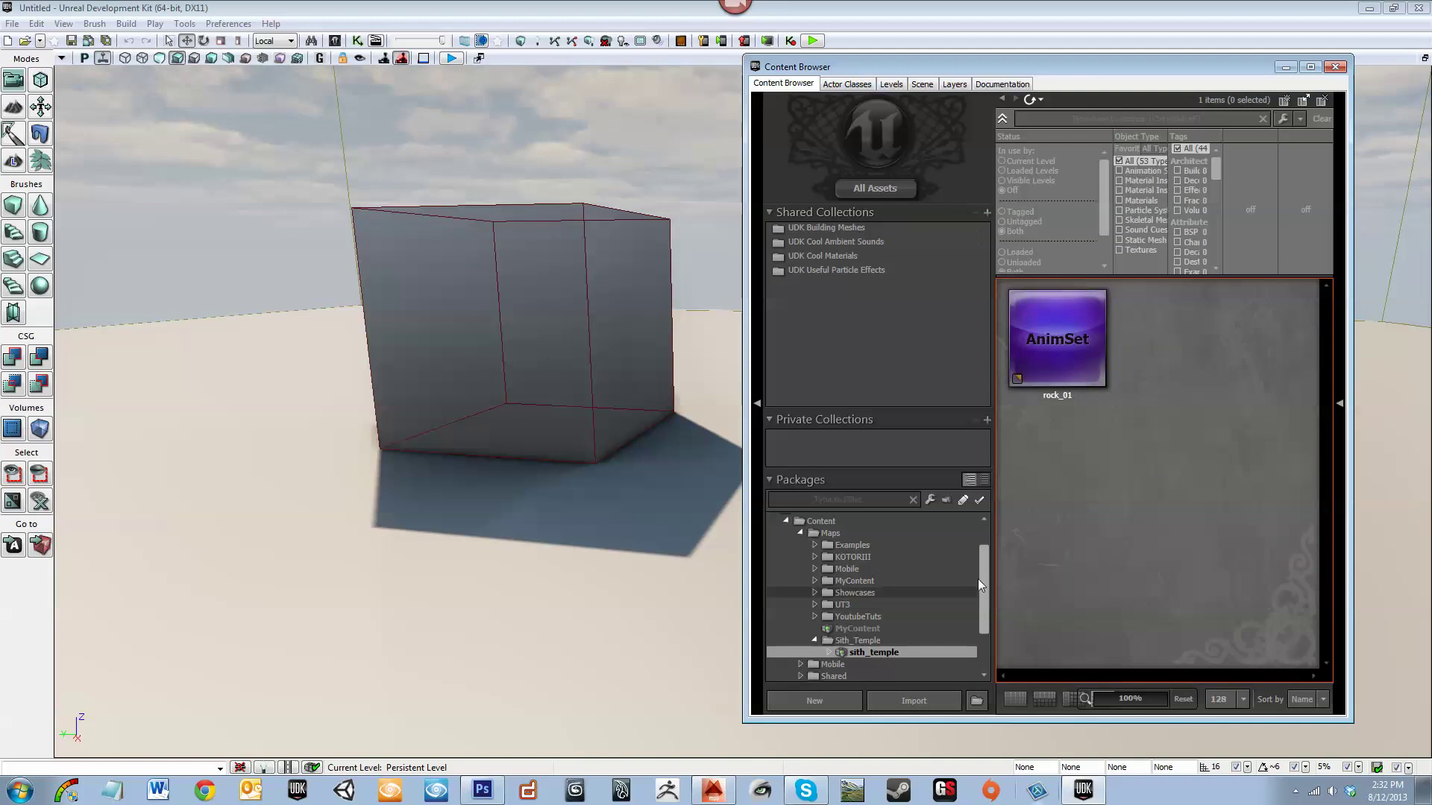
{"action": "left_click", "coordinate": [827, 653]}
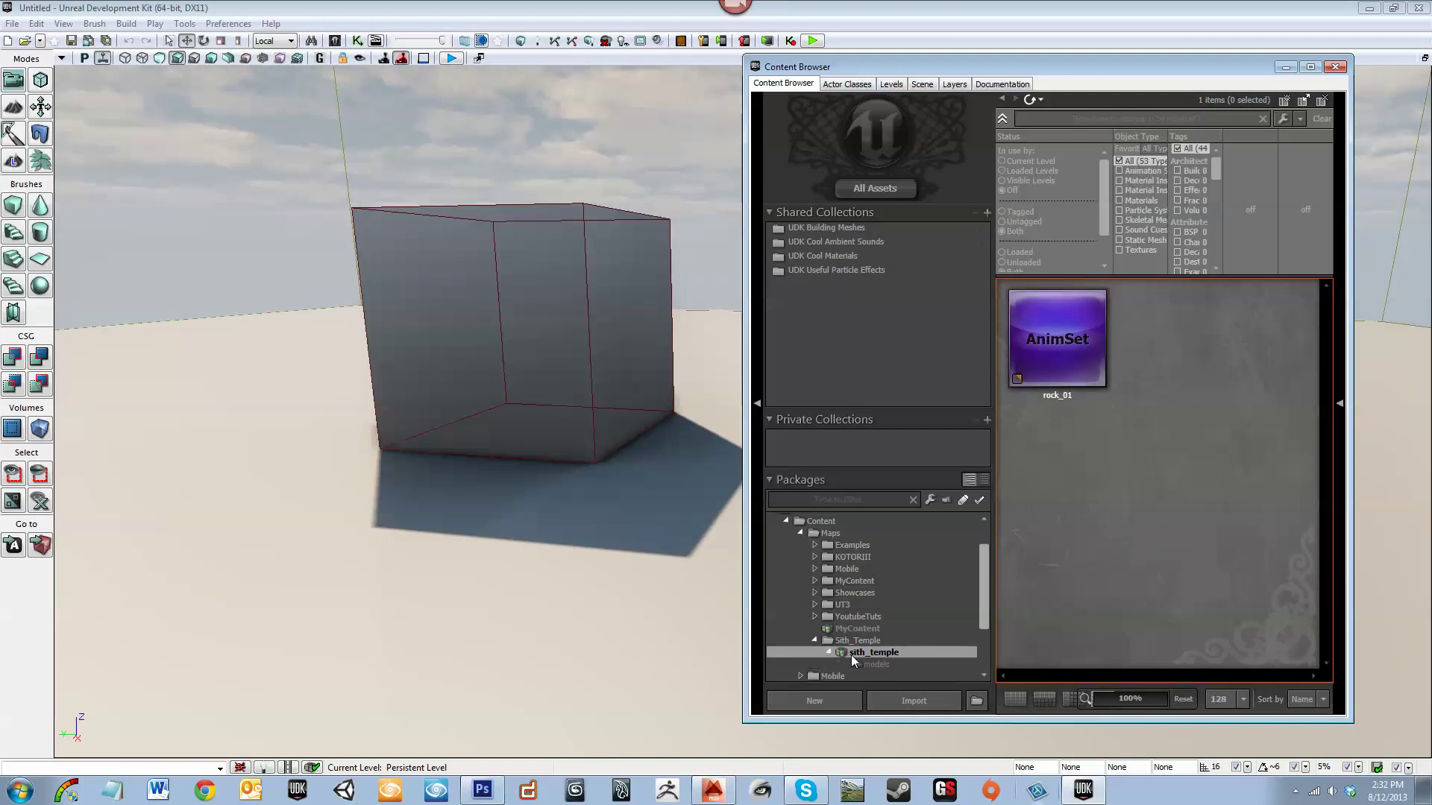
{"action": "scroll", "coordinate": [976, 625], "scroll_direction": "down", "scroll_amount": 2}
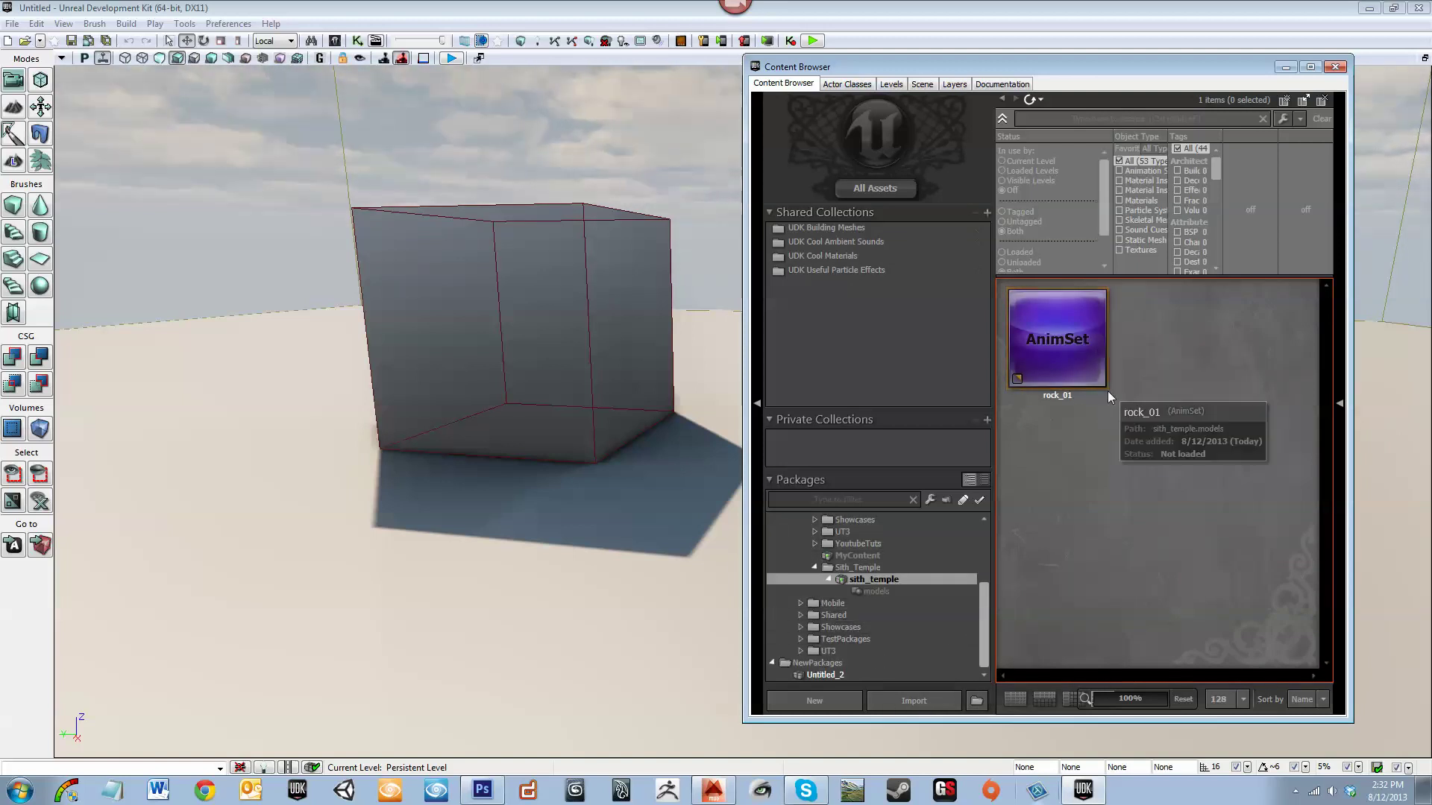
{"action": "left_click", "coordinate": [895, 593]}
Check the Outside project folder and its MaxExports subfolder for an importable rock mesh, and review the supported import file types
{"action": "left_click", "coordinate": [914, 701]}
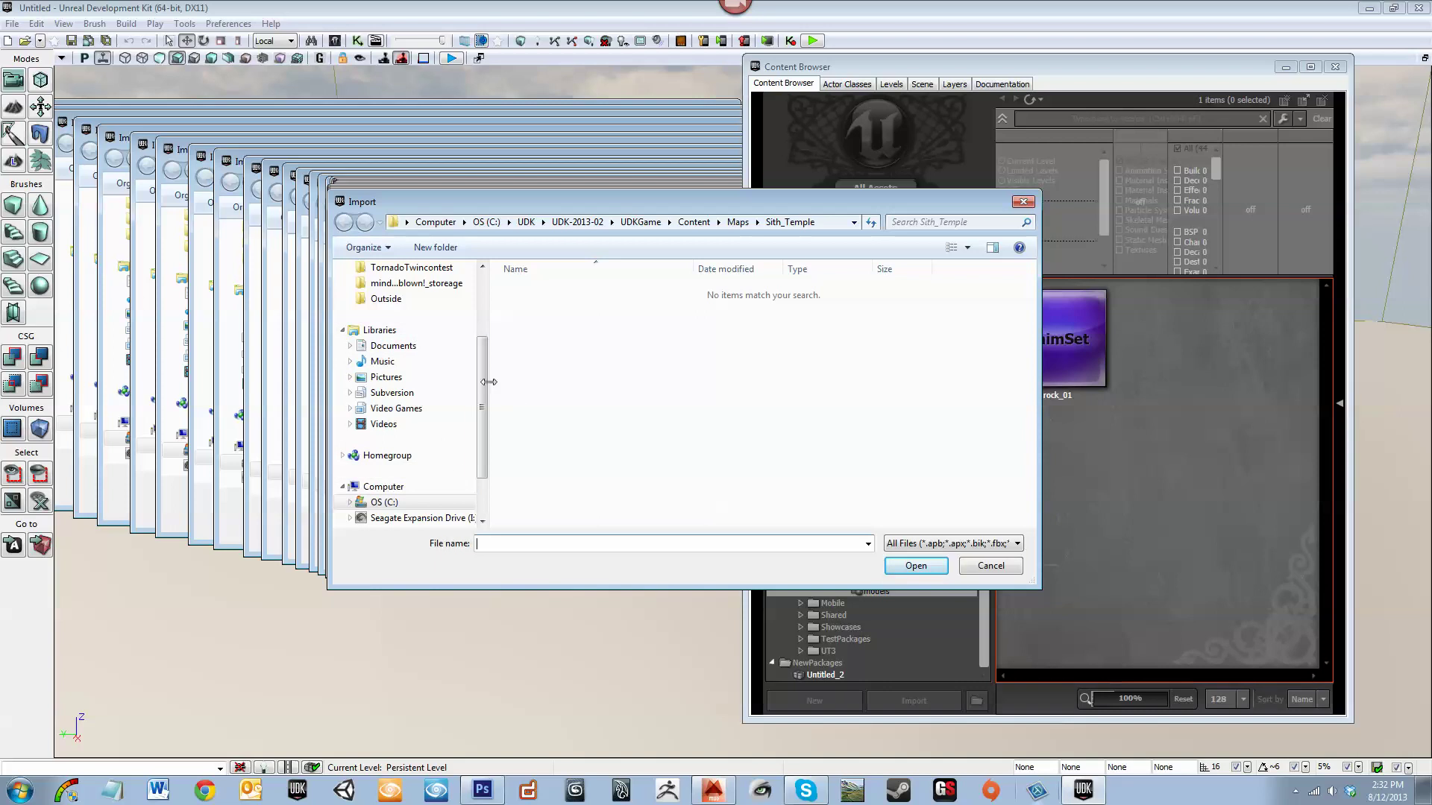
{"action": "left_click_drag", "start_coordinate": [481, 371], "coordinate": [481, 344]}
{"action": "left_click", "coordinate": [373, 349]}
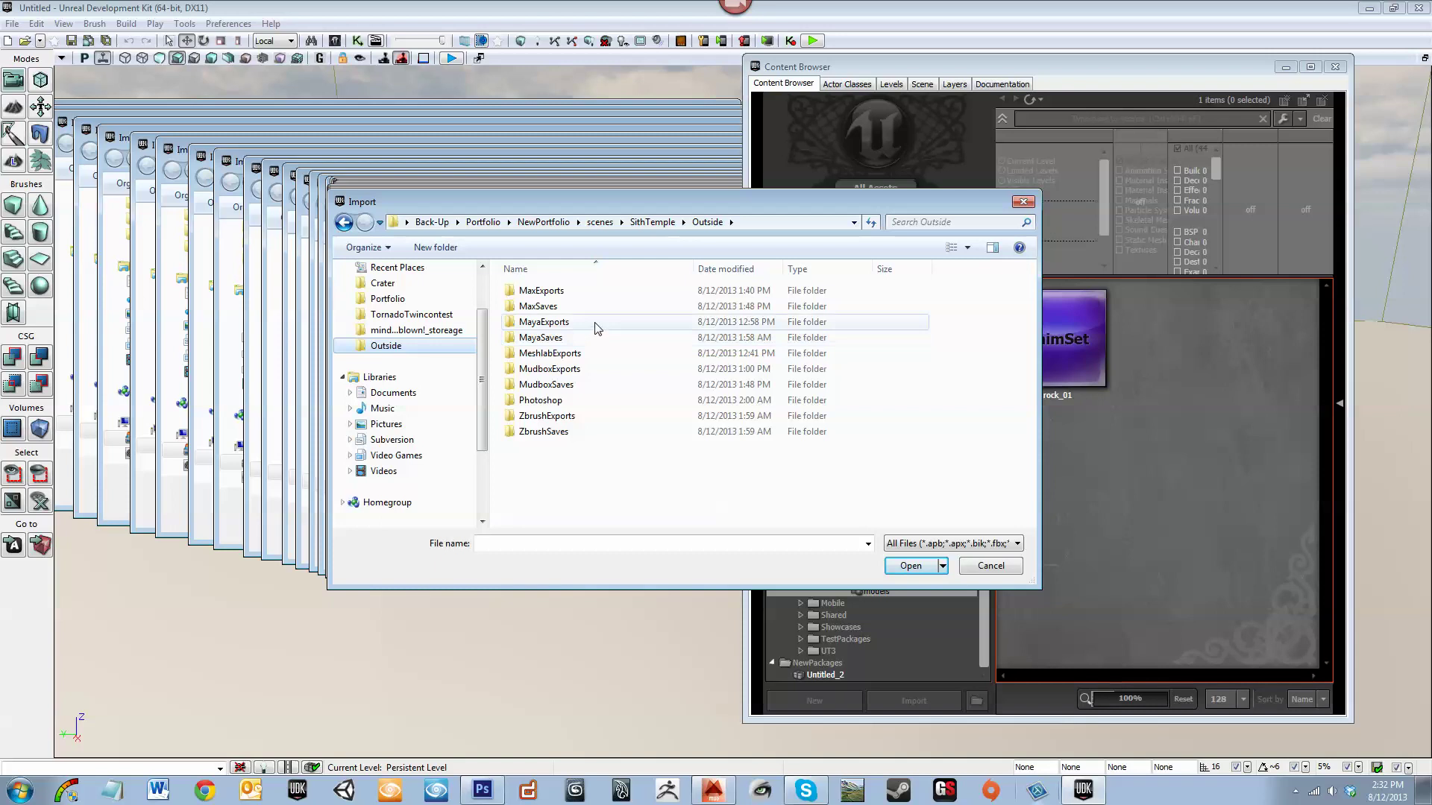
{"action": "double_click", "coordinate": [596, 293]}
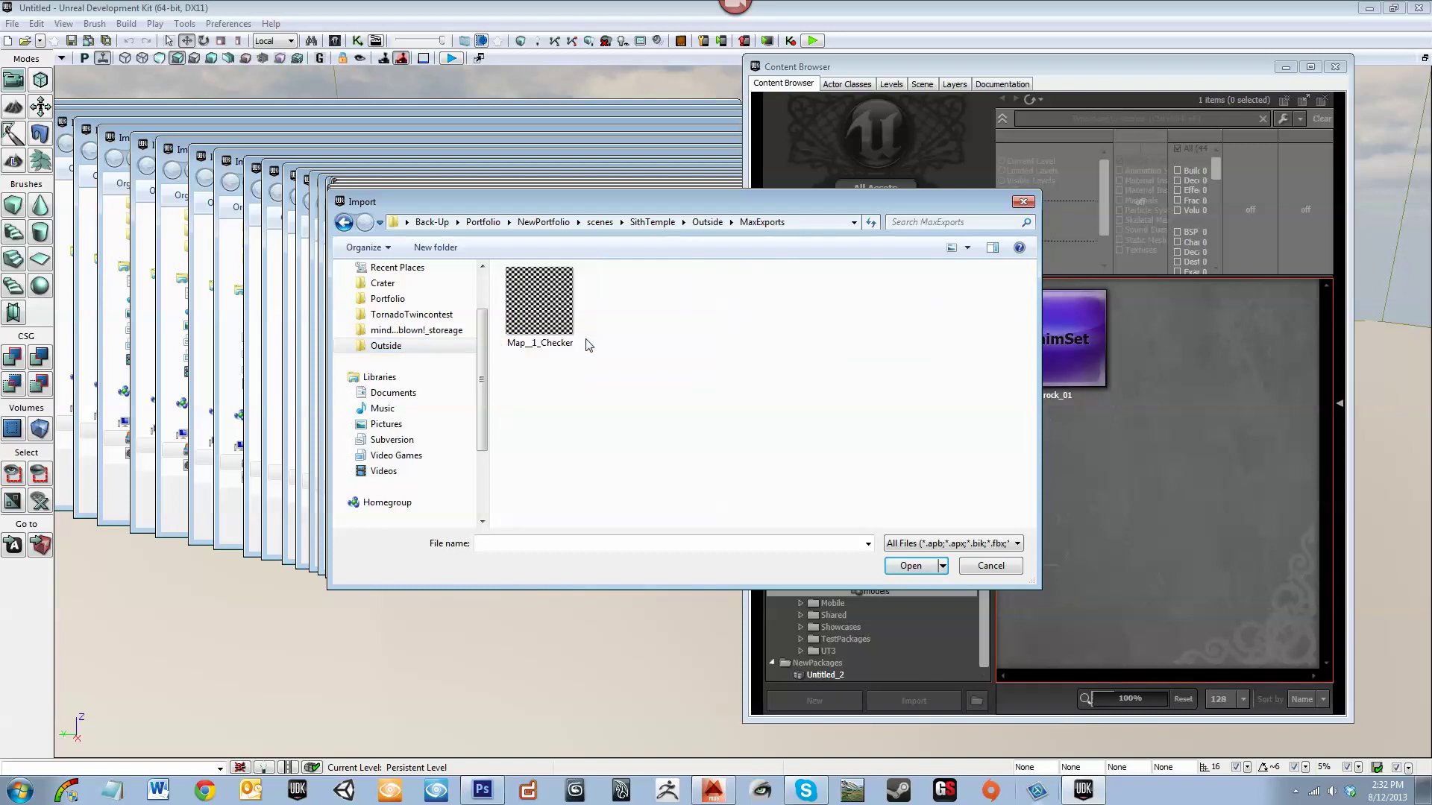
{"action": "left_click", "coordinate": [904, 545]}
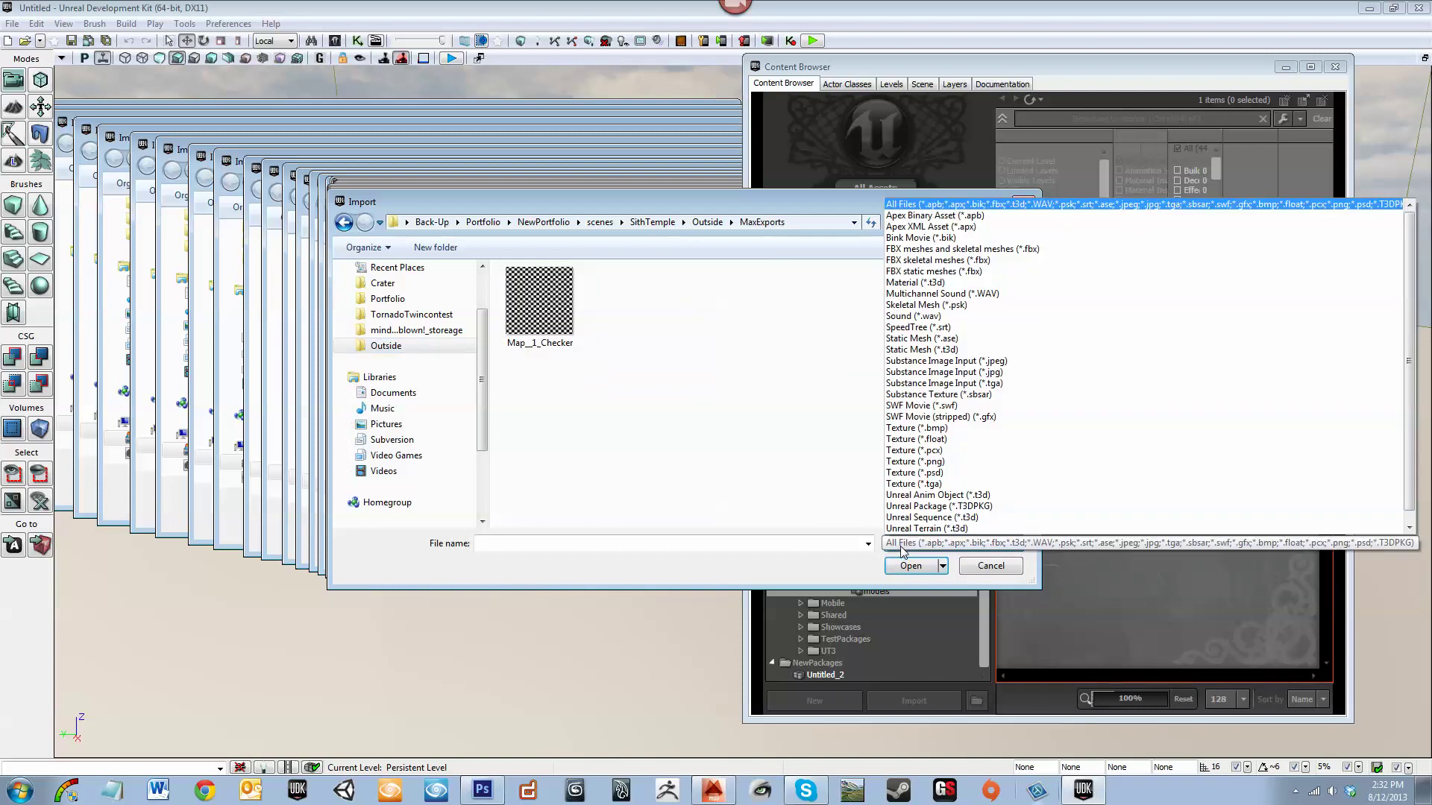
{"action": "left_click", "coordinate": [719, 496]}
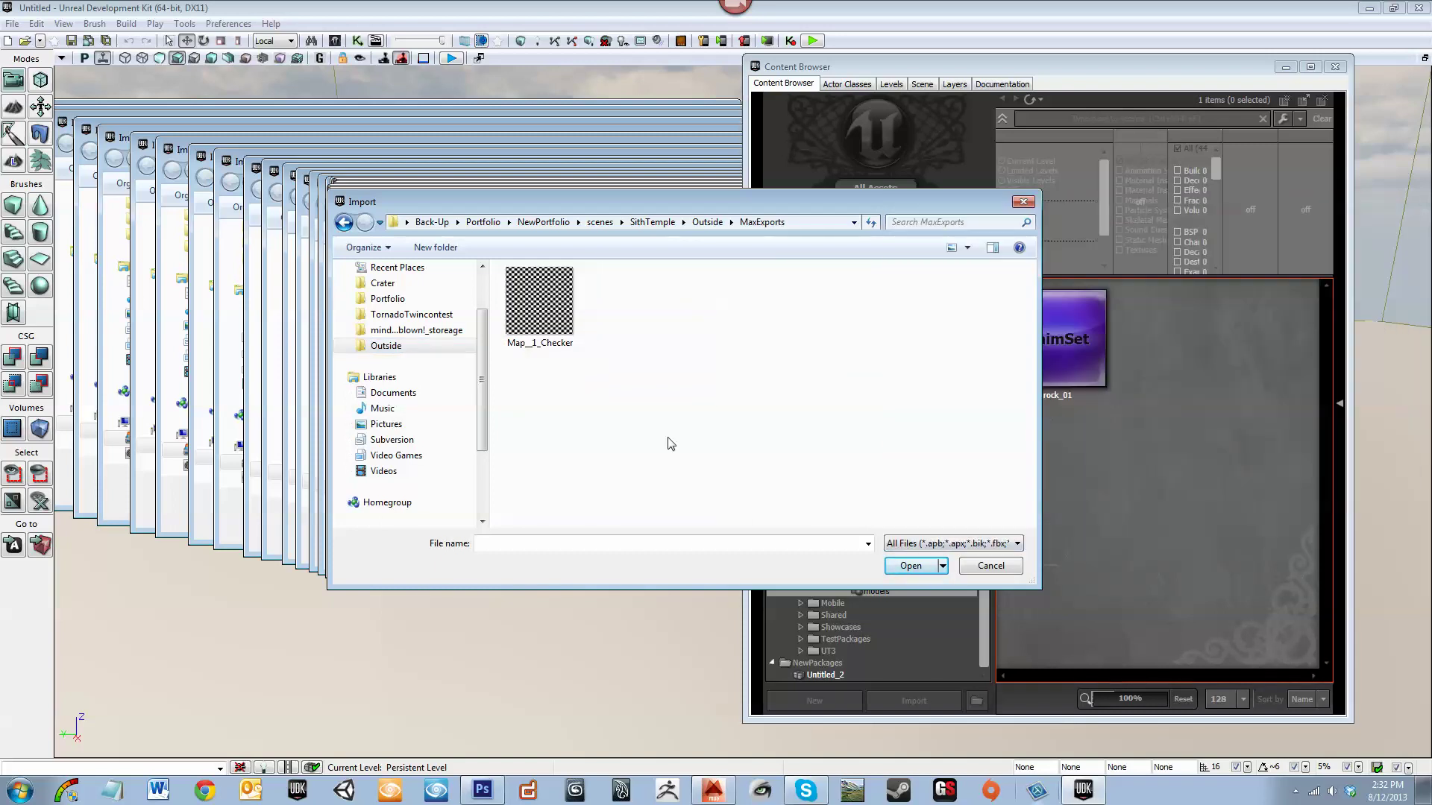
{"action": "left_click", "coordinate": [705, 223]}
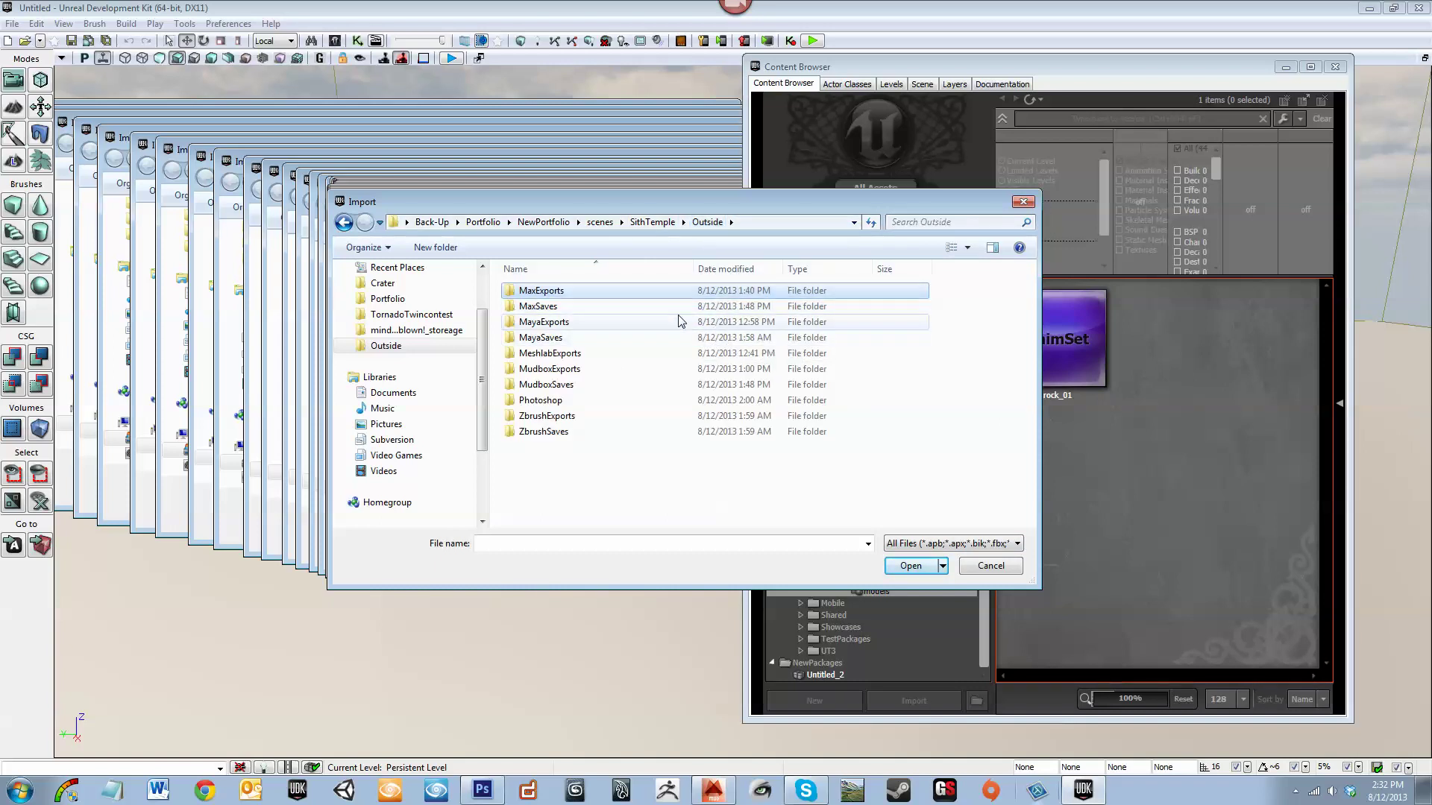
{"action": "left_click", "coordinate": [999, 567]}
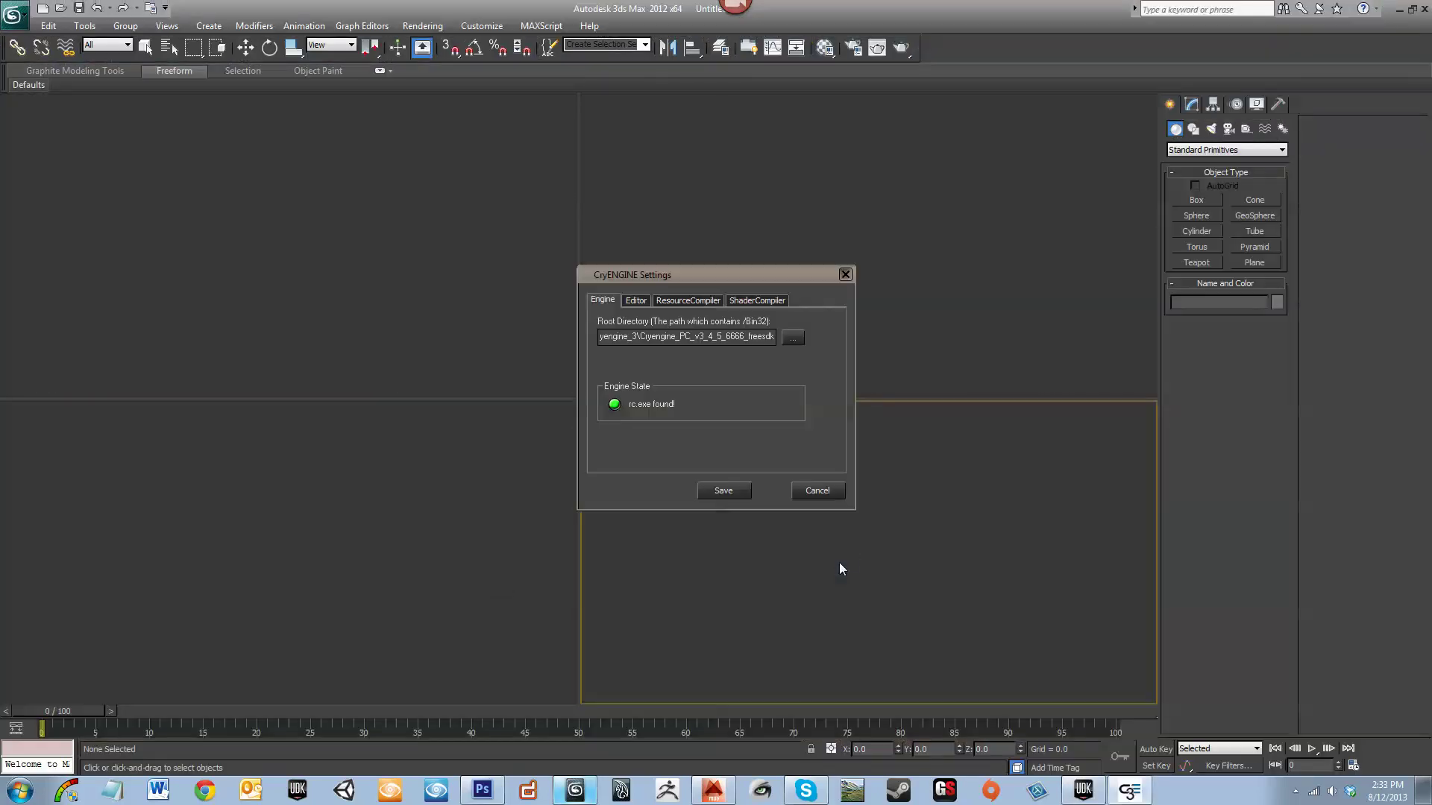
Save the CryENGINE settings in 3ds Max and maximize the Perspective viewport
{"action": "left_click", "coordinate": [712, 490]}
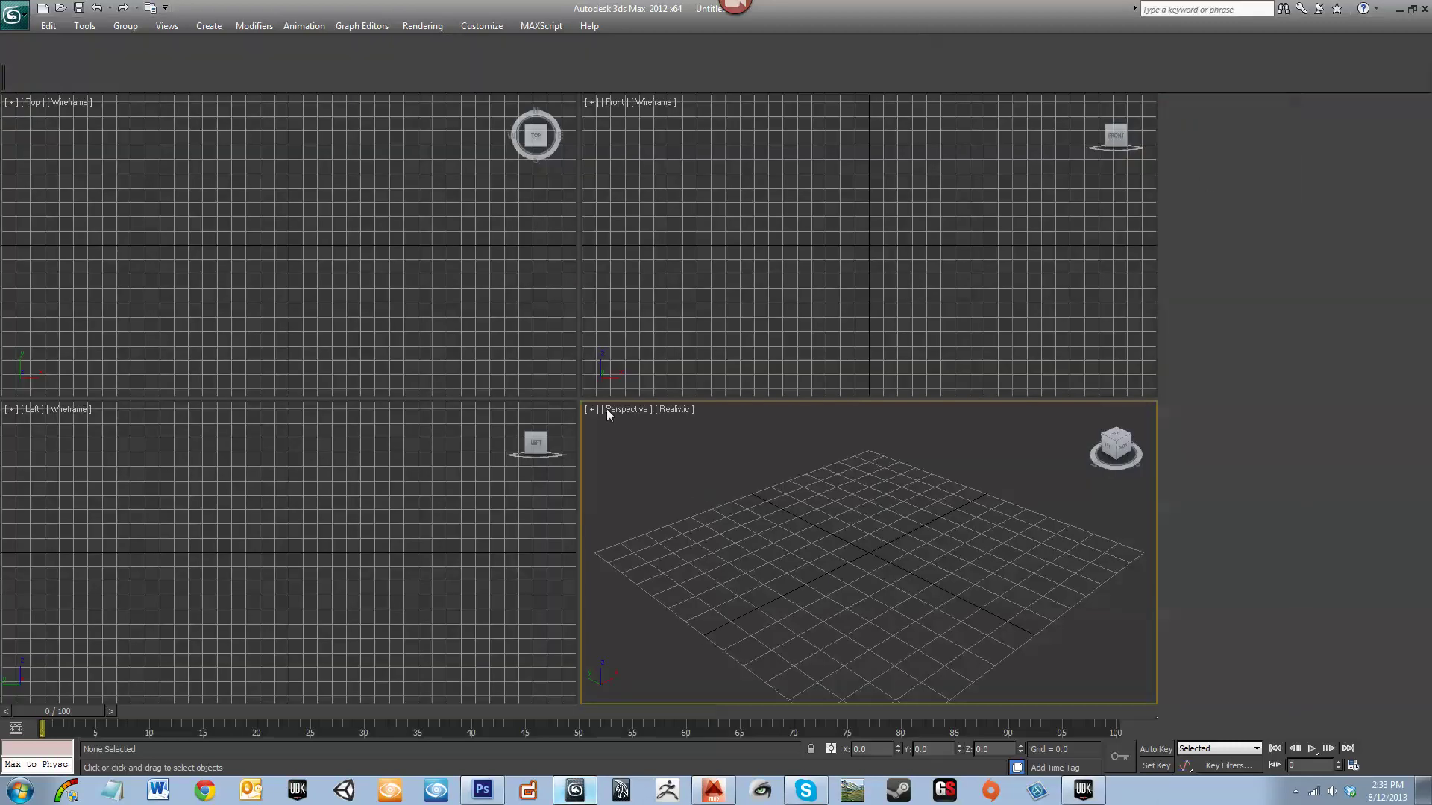
{"action": "left_click", "coordinate": [952, 567]}
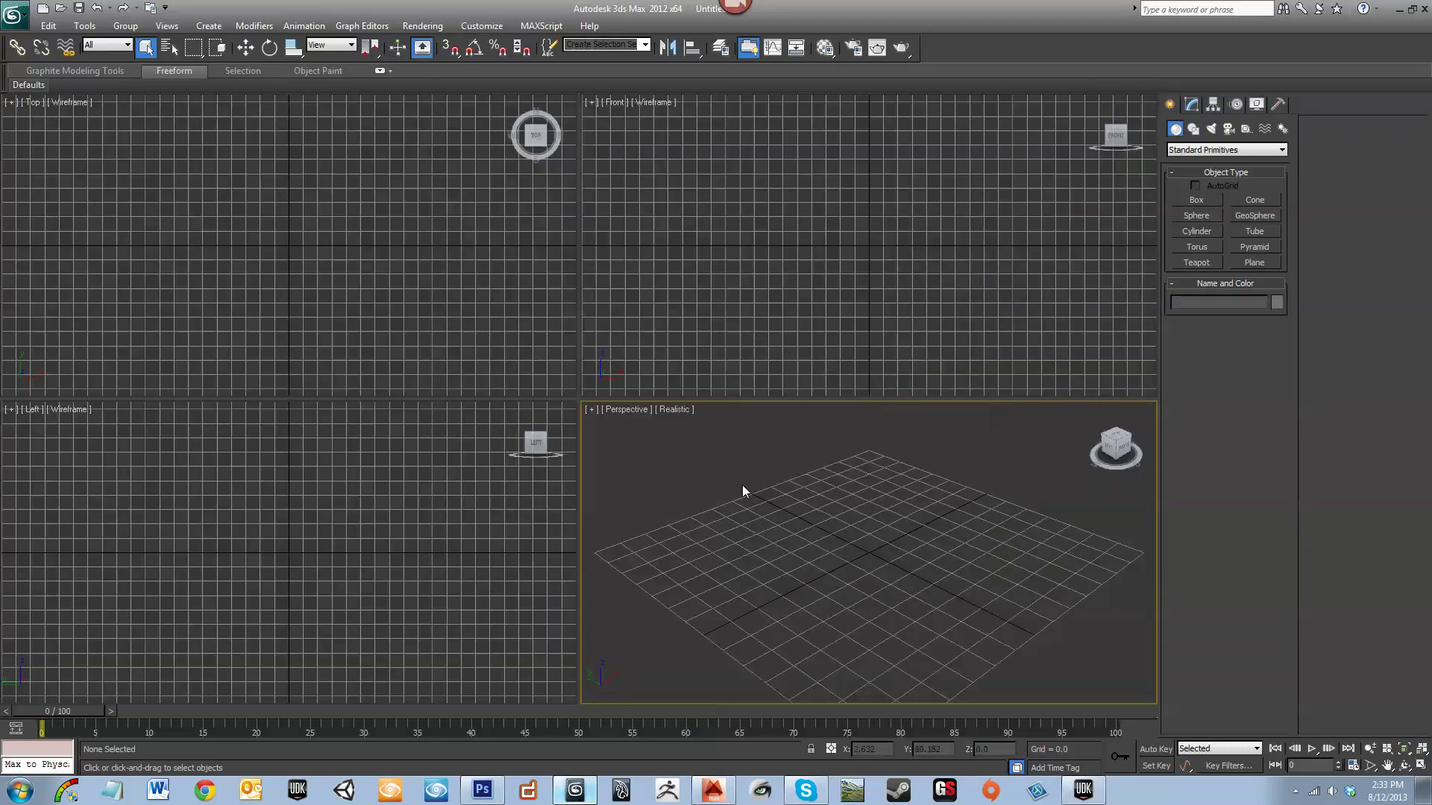
{"action": "left_click", "coordinate": [589, 413]}
{"action": "left_click", "coordinate": [607, 428]}
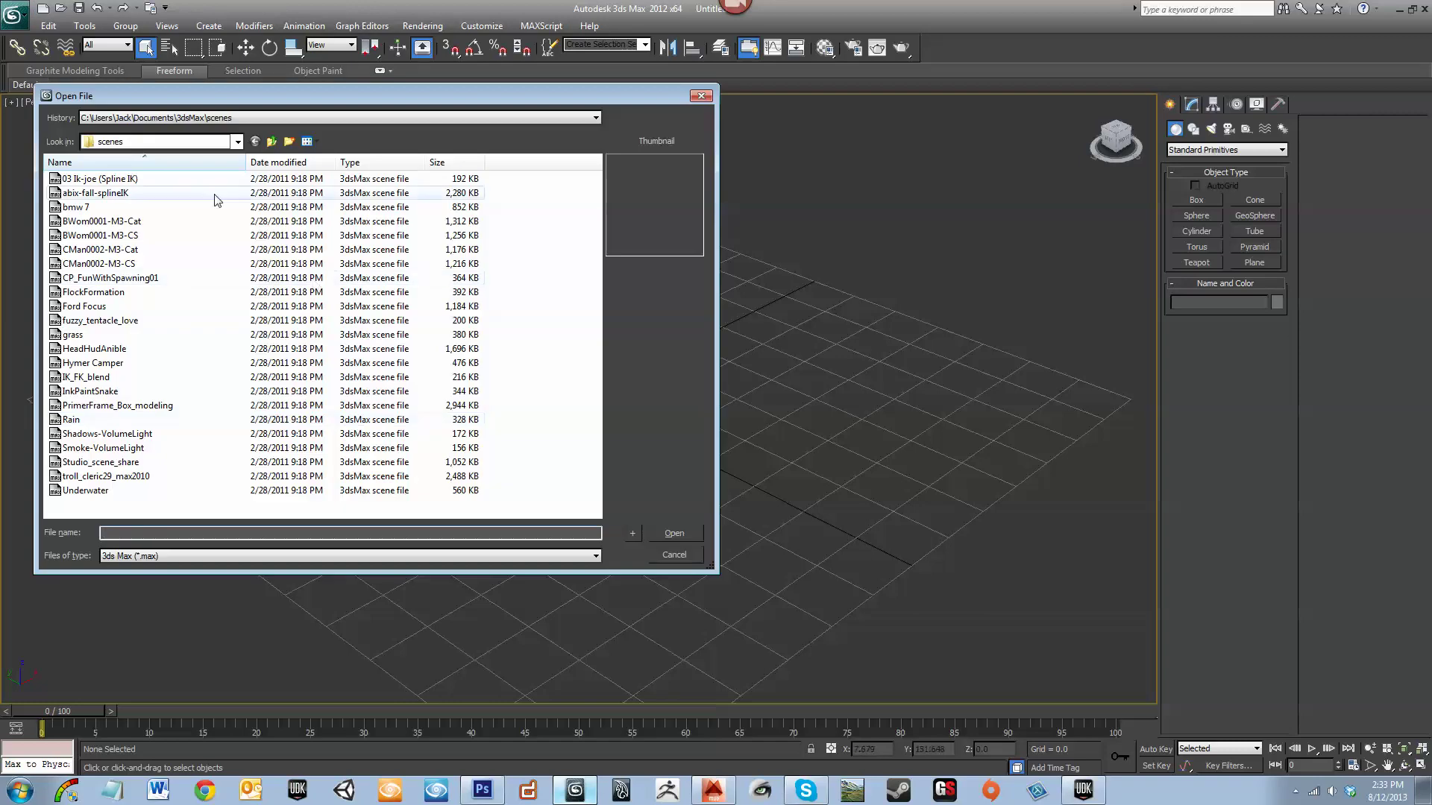
Open the rock_01 scene from the Outside project's MaxSaves folder and select the rock mesh
{"action": "left_click", "coordinate": [145, 142]}
{"action": "left_click", "coordinate": [167, 116]}
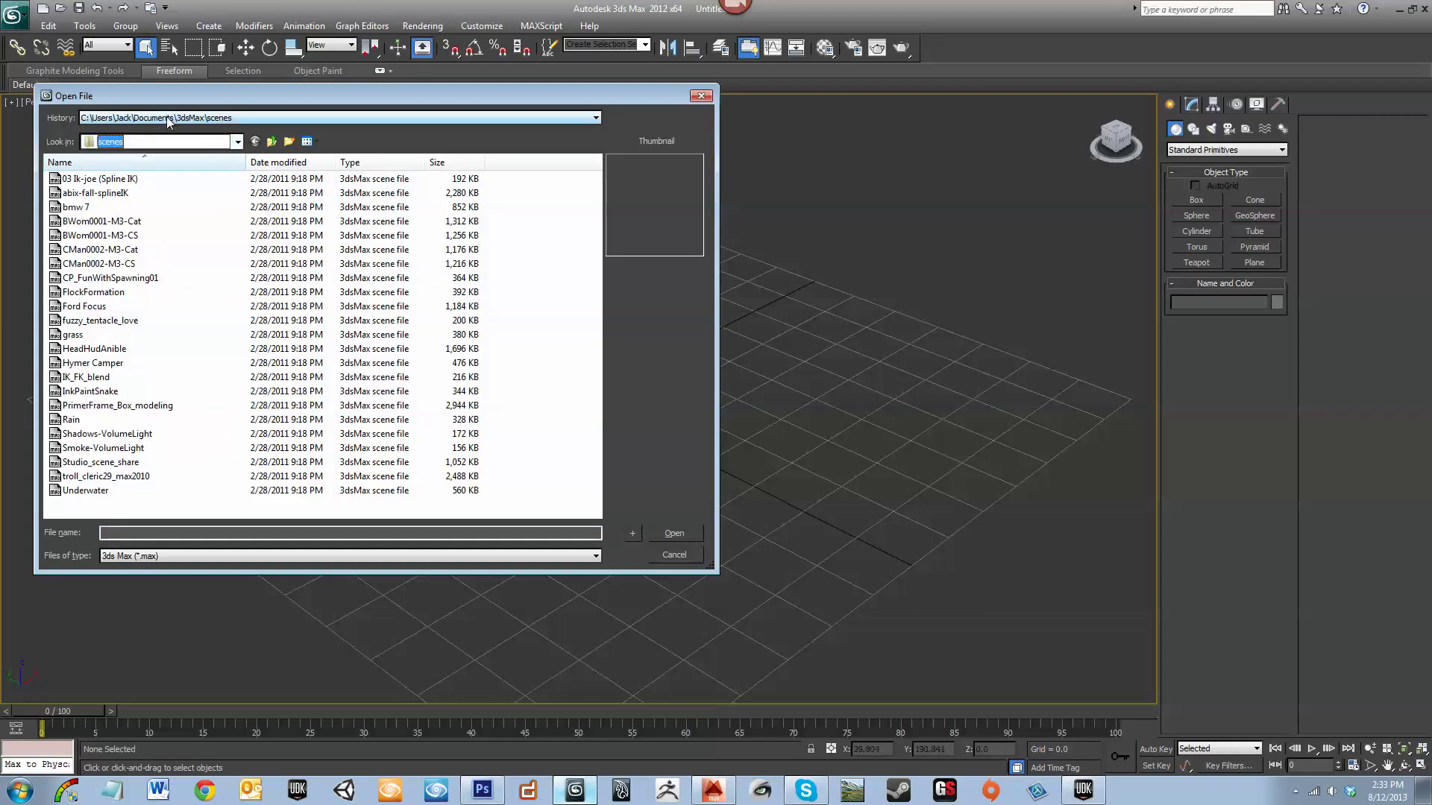
{"action": "left_click", "coordinate": [169, 119]}
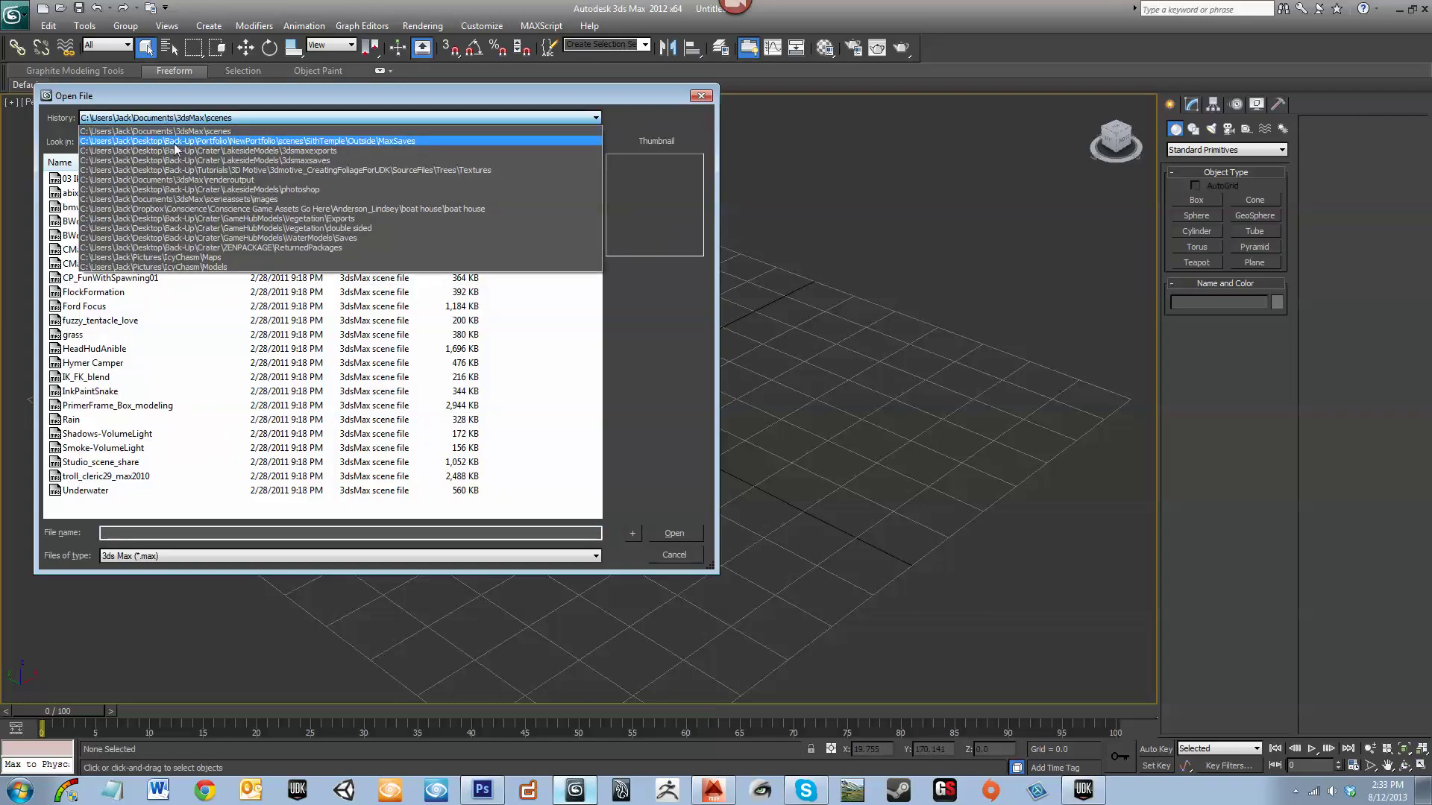
{"action": "left_click", "coordinate": [176, 143]}
{"action": "double_click", "coordinate": [194, 181]}
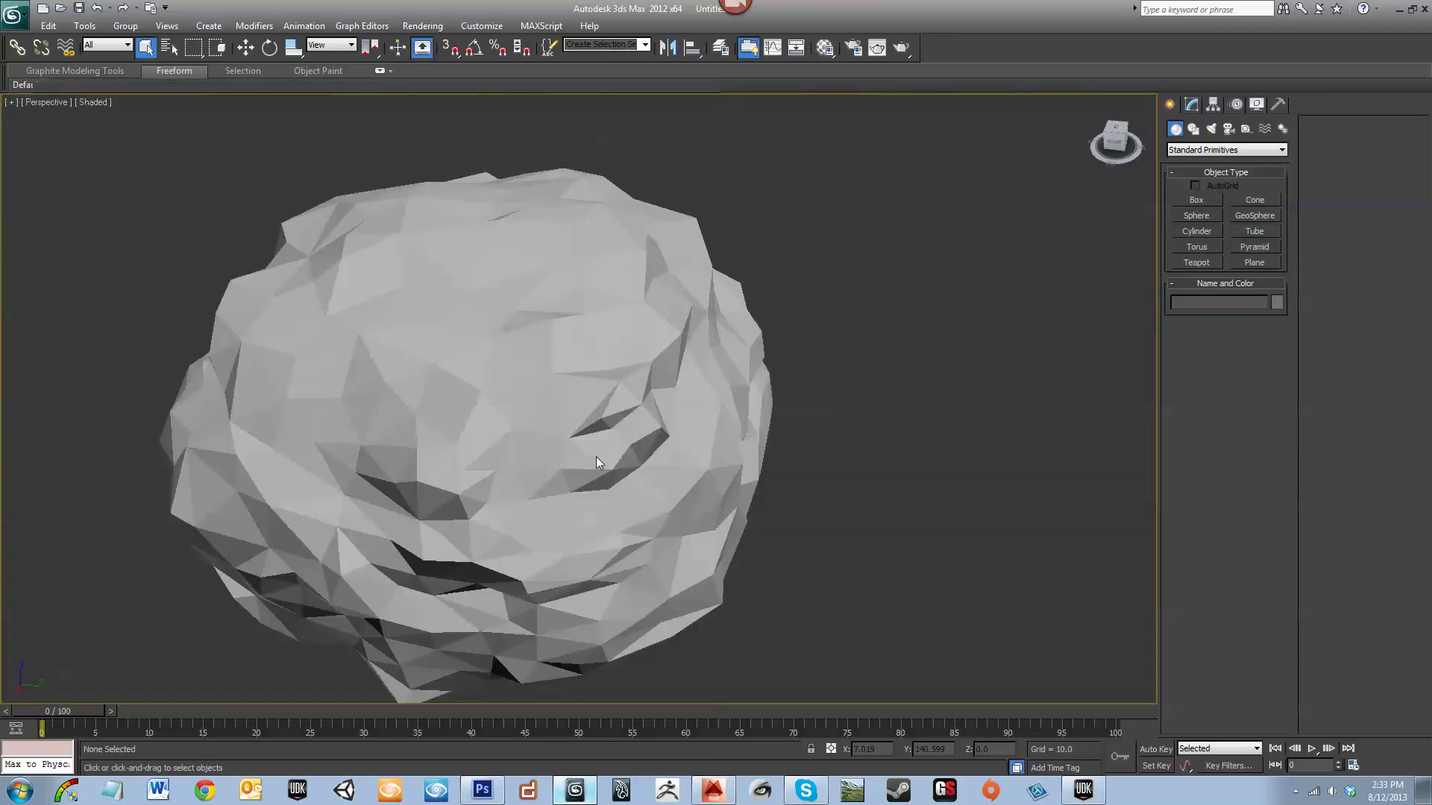
{"action": "left_click", "coordinate": [597, 456]}
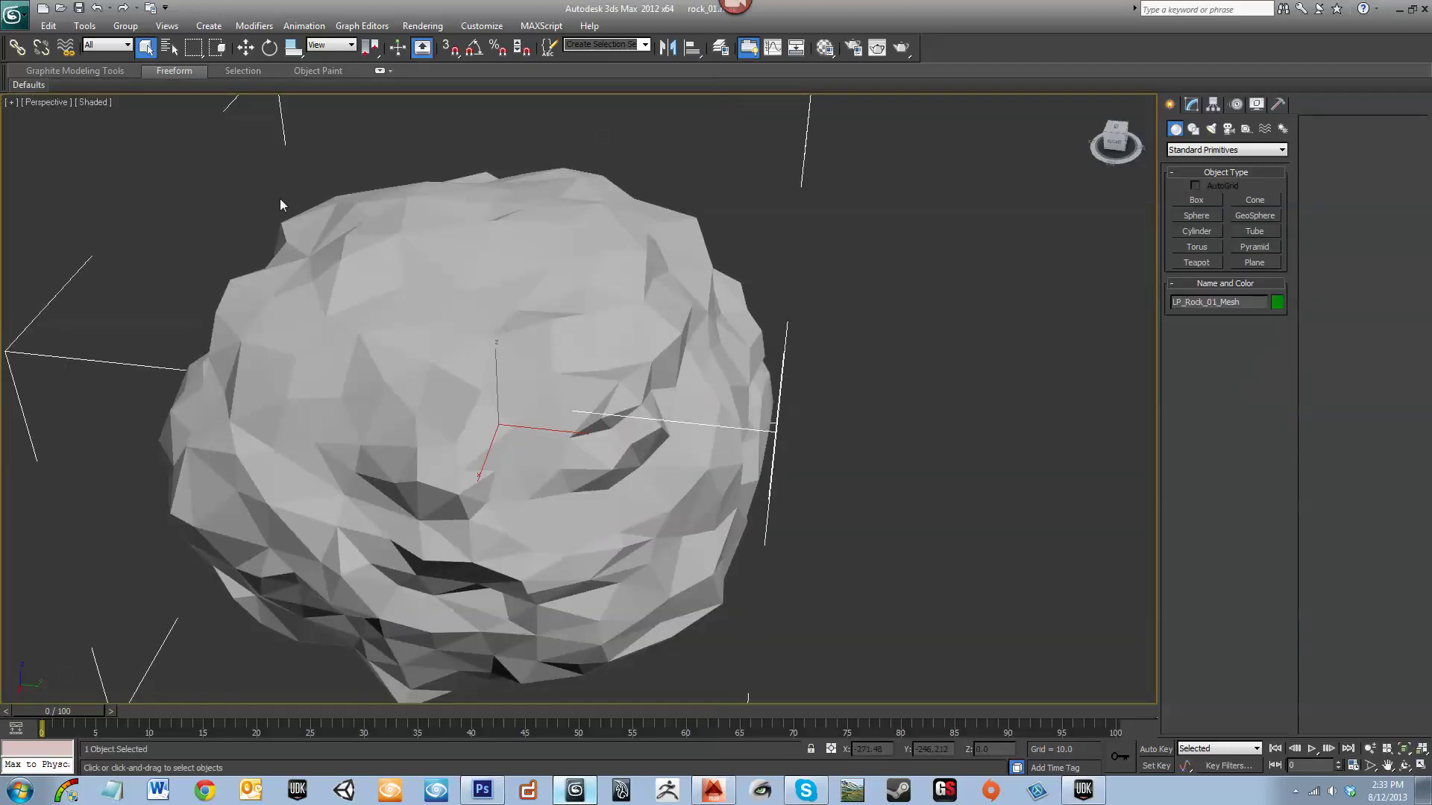
Assign the unused 02 - Default material to the rock mesh and set its shader to Phong
{"action": "left_click", "coordinate": [823, 54]}
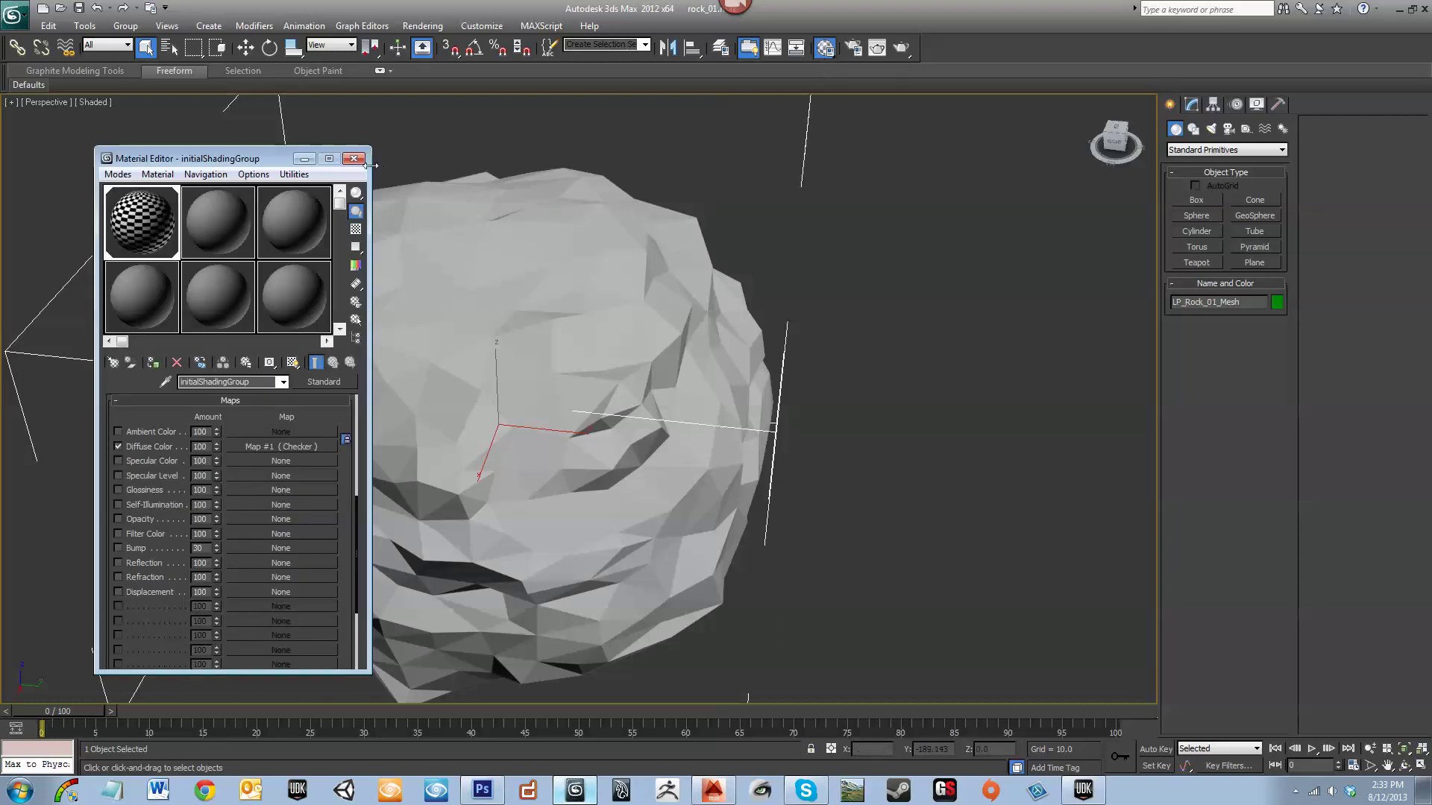
{"action": "left_click_drag", "start_coordinate": [258, 229], "coordinate": [452, 269]}
{"action": "left_click", "coordinate": [292, 363]}
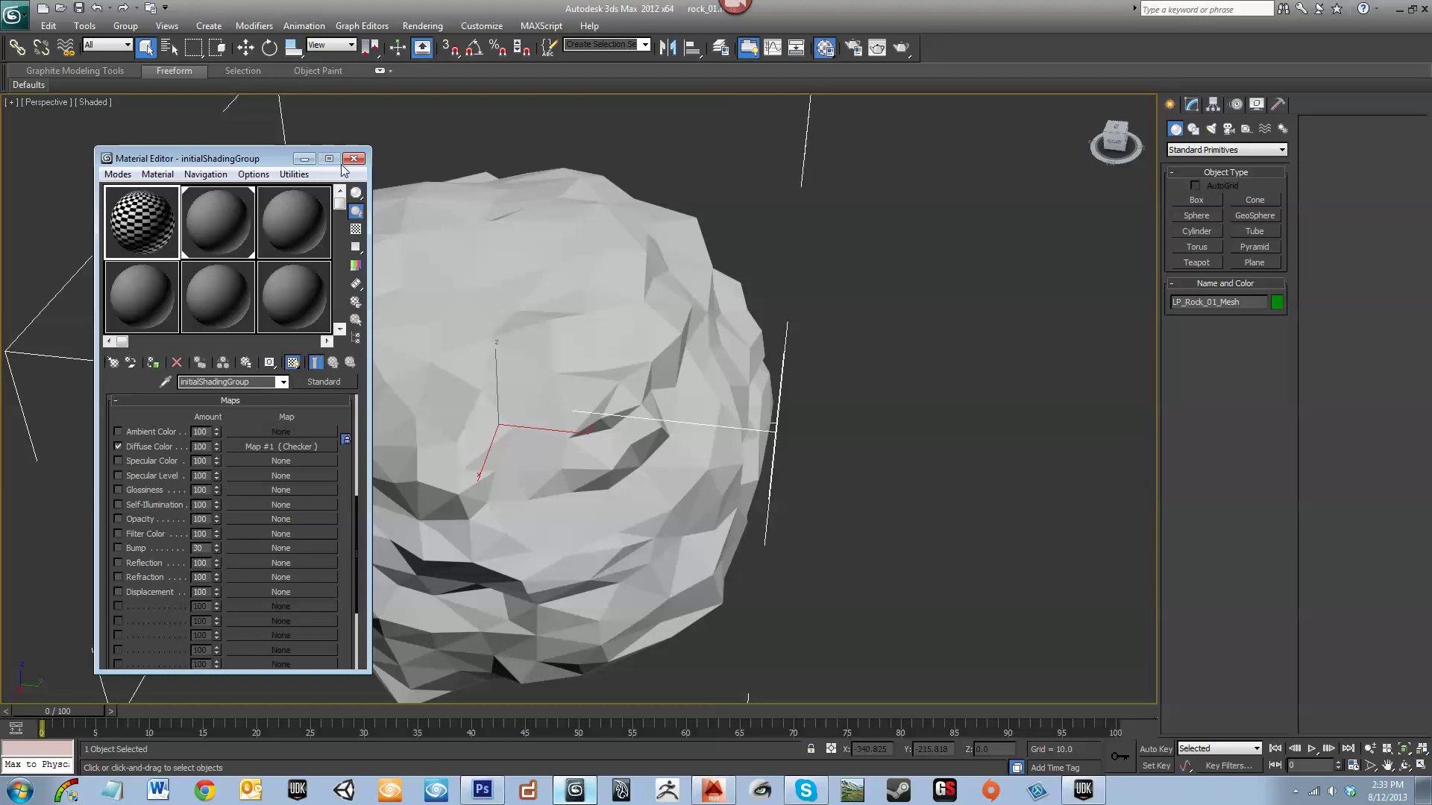
{"action": "left_click", "coordinate": [217, 221]}
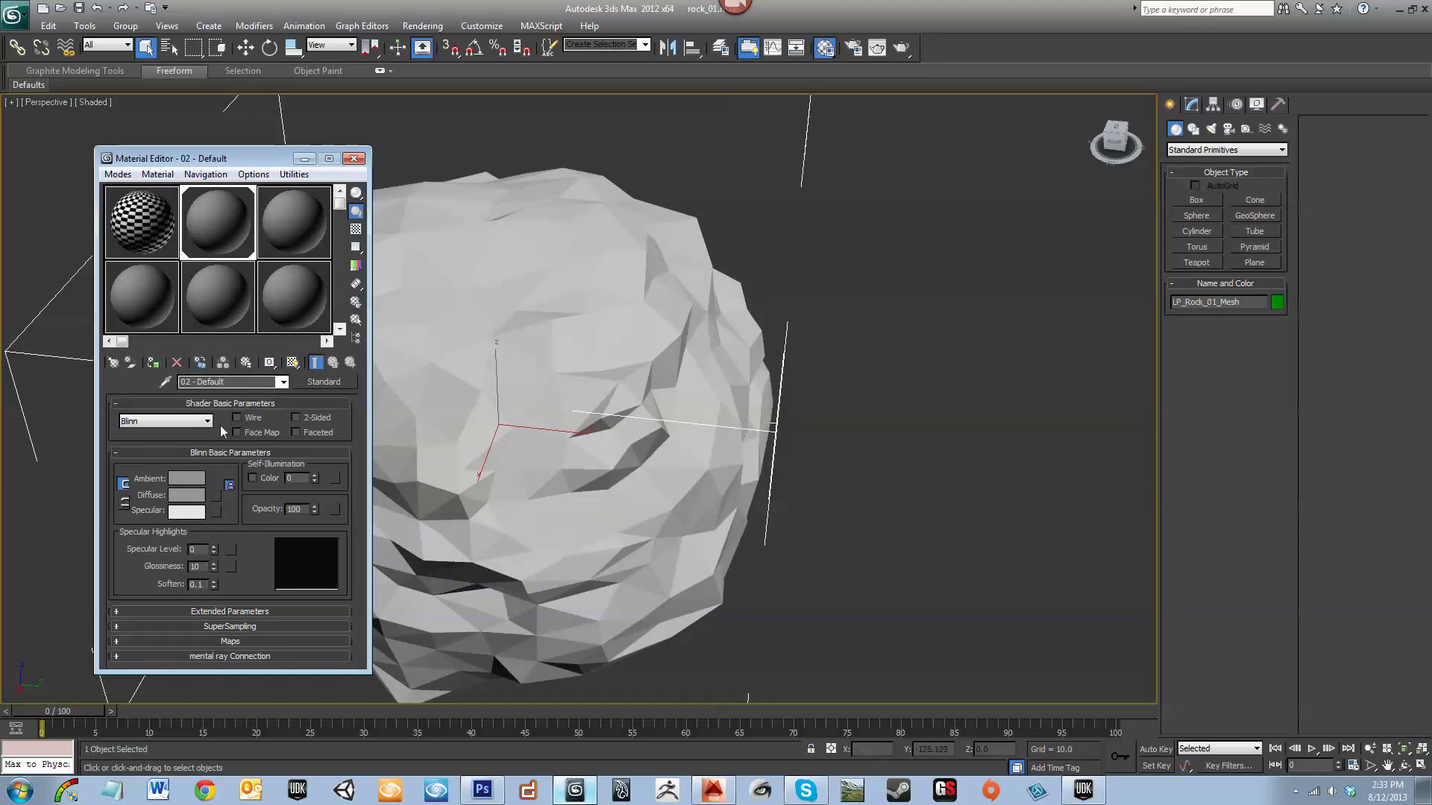
{"action": "left_click", "coordinate": [195, 421]}
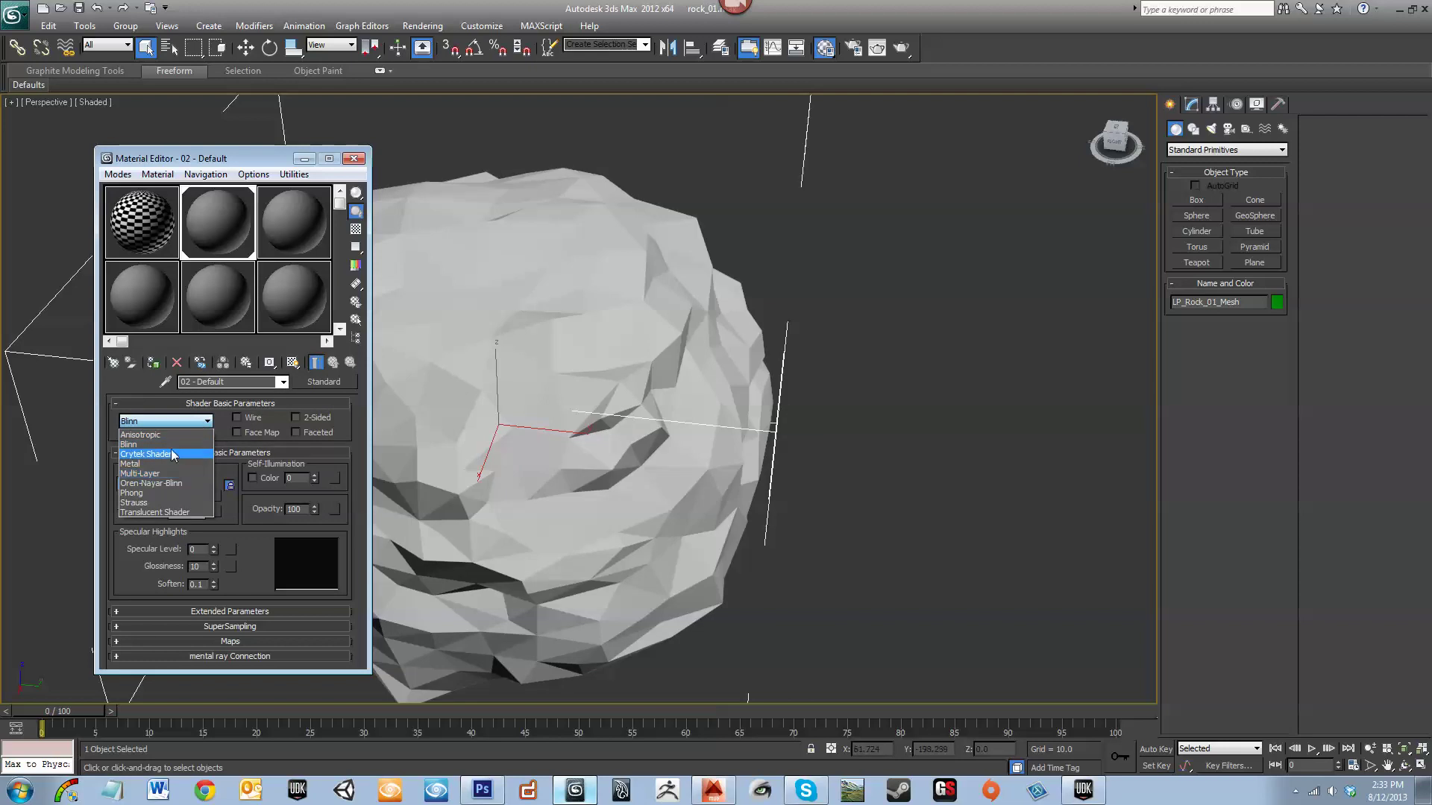
{"action": "left_click", "coordinate": [176, 493]}
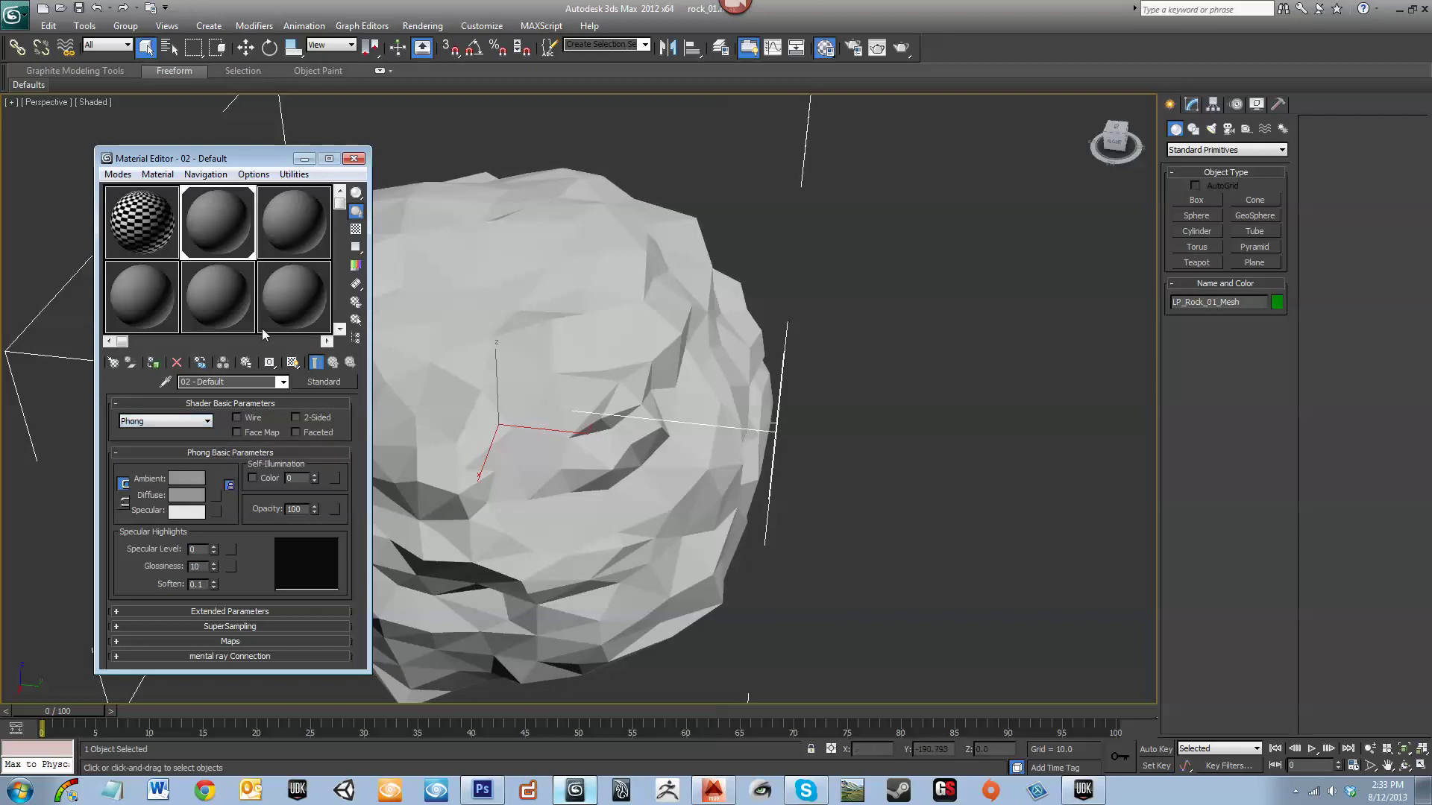
{"action": "left_click", "coordinate": [353, 159]}
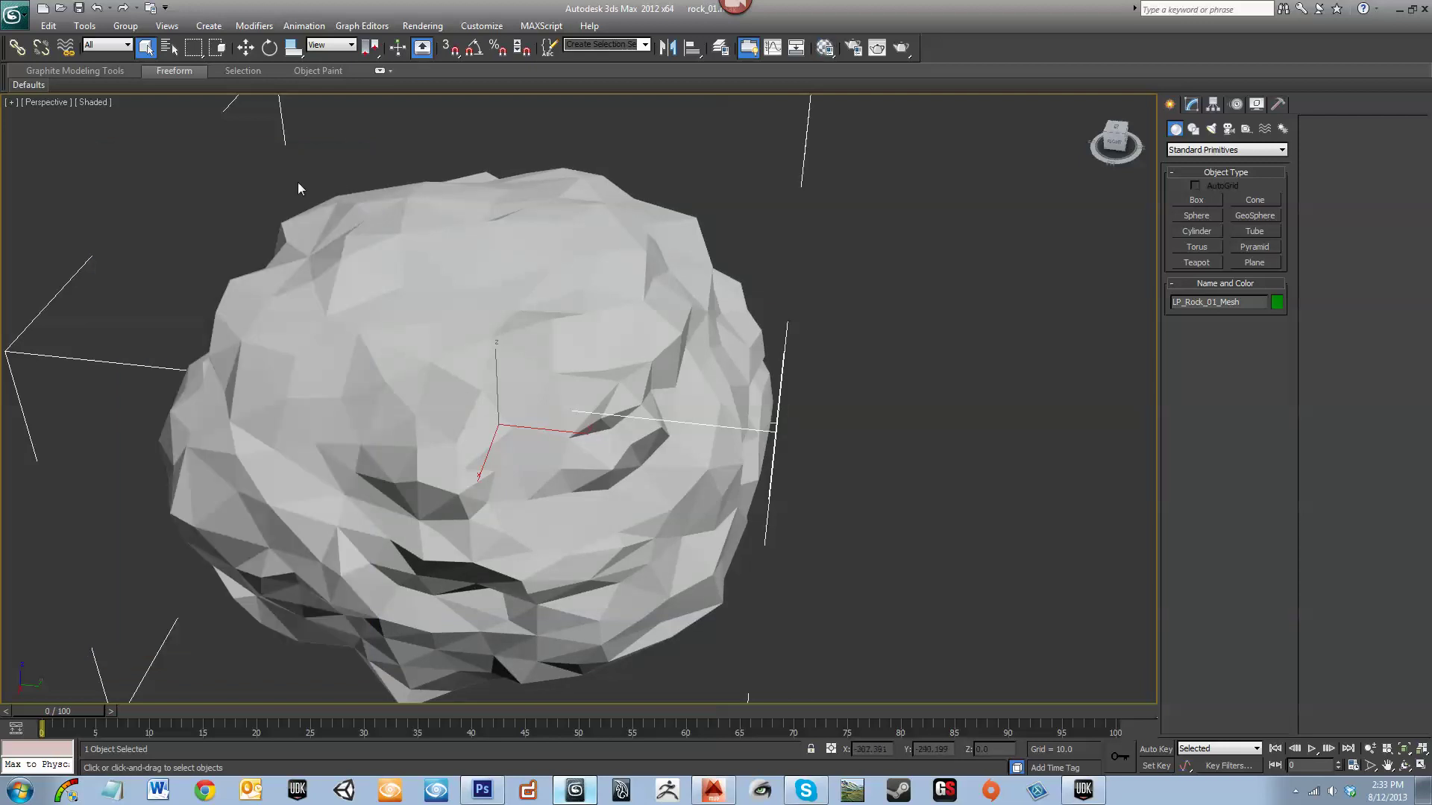
Start an FBX export of the scene and set its destination to the MaxExports folder in SithTemple's Outside project
{"action": "left_click", "coordinate": [14, 14]}
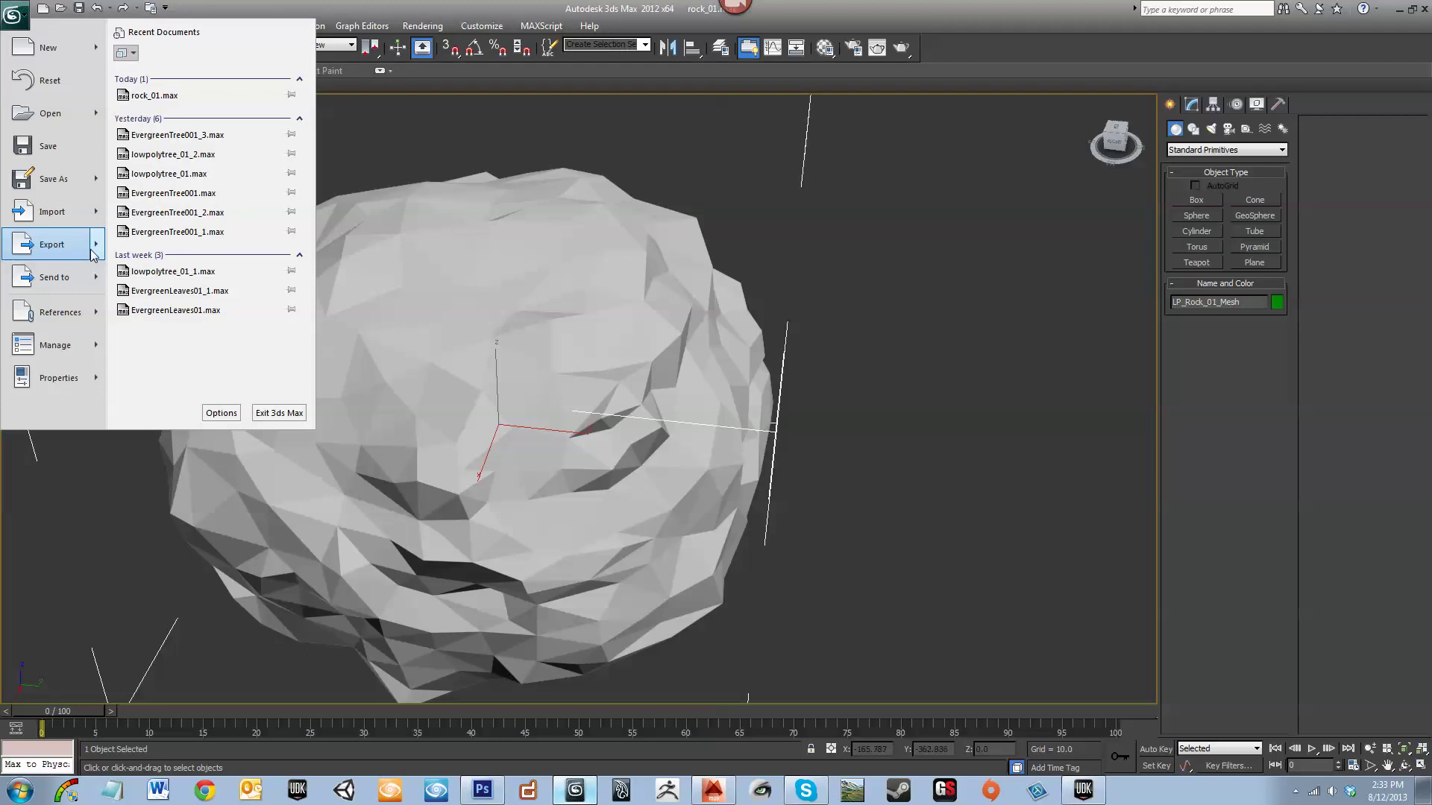
{"action": "mouse_move", "coordinate": [92, 254]}
{"action": "left_click", "coordinate": [193, 118]}
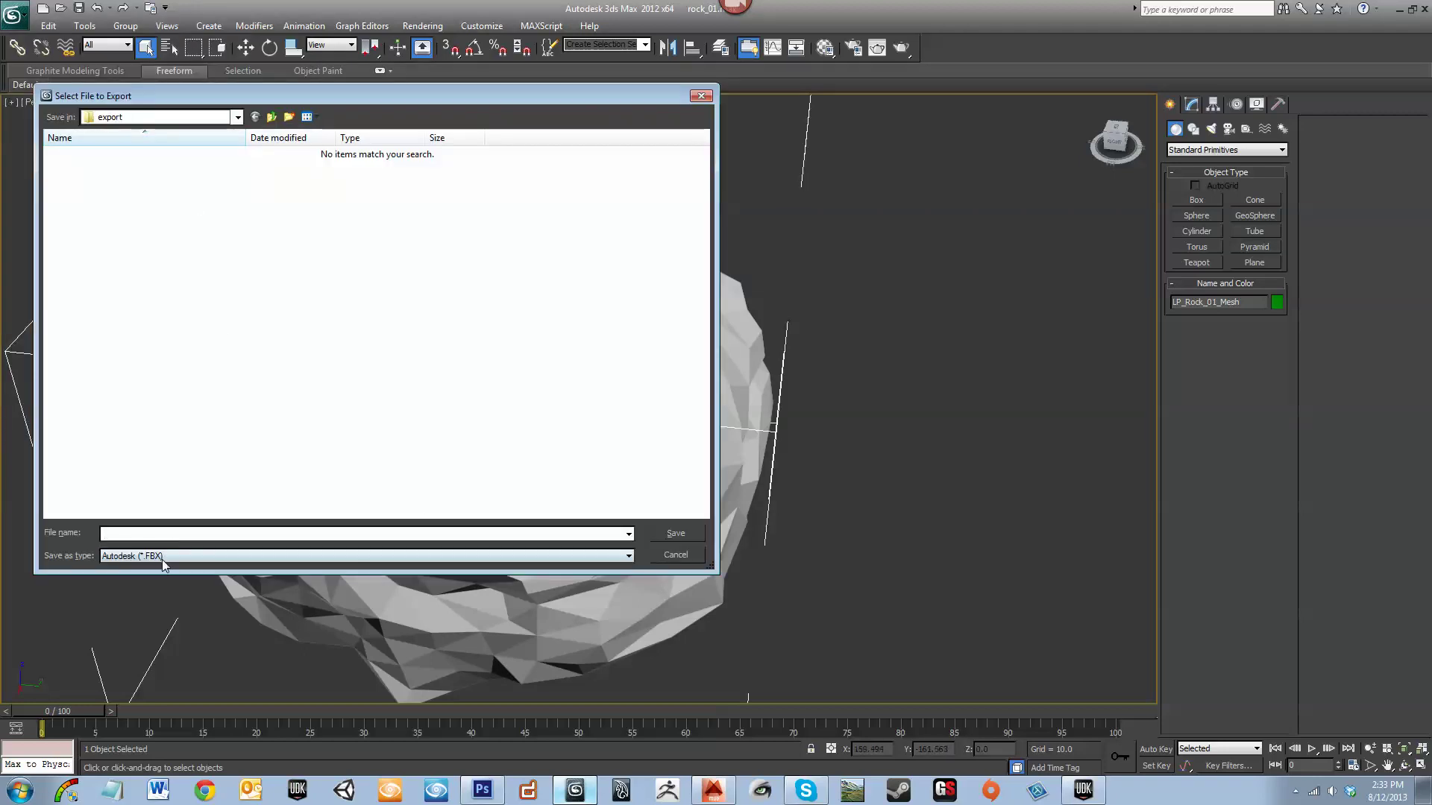
{"action": "left_click", "coordinate": [94, 117]}
{"action": "scroll", "coordinate": [130, 207], "scroll_direction": "up", "scroll_amount": 3}
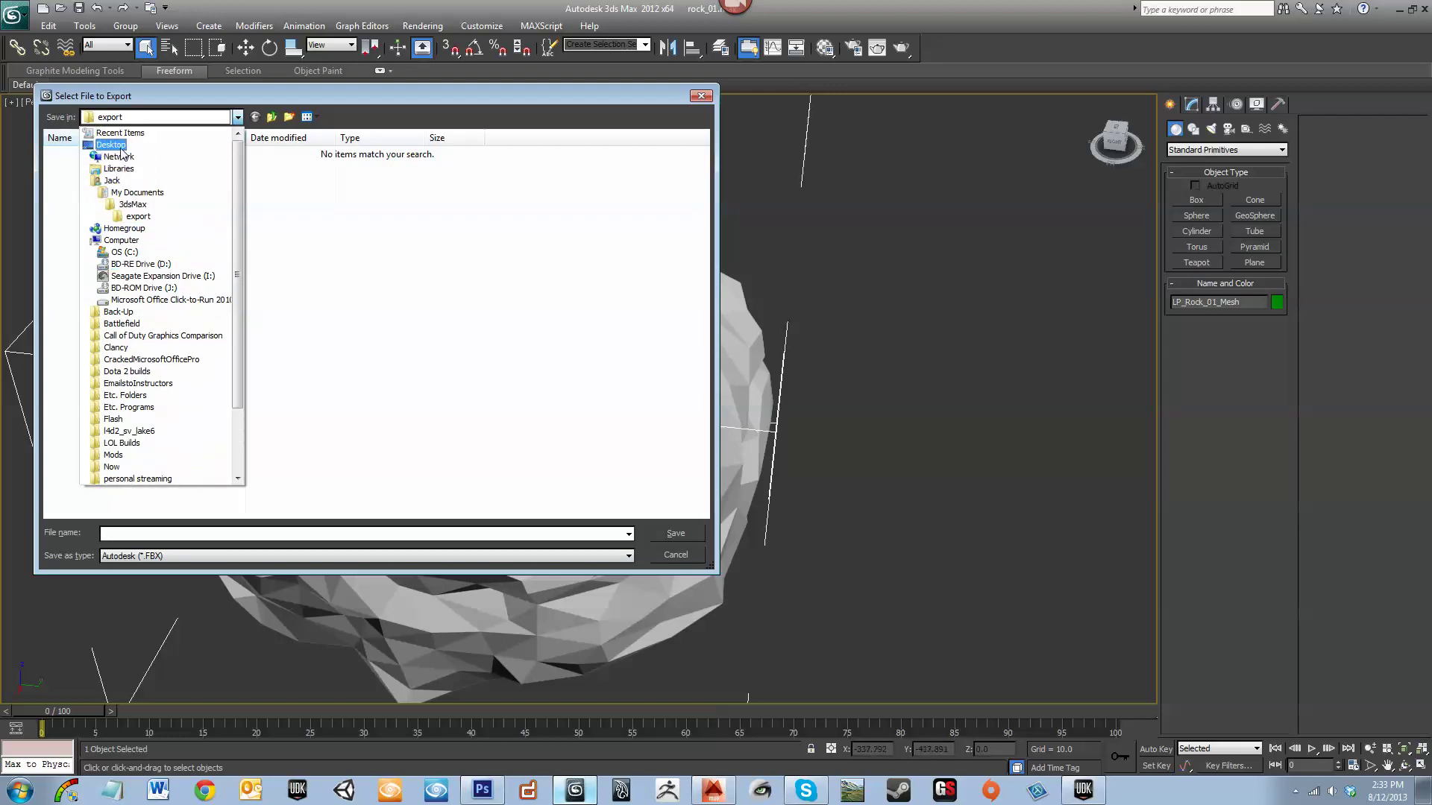
{"action": "left_click", "coordinate": [118, 312]}
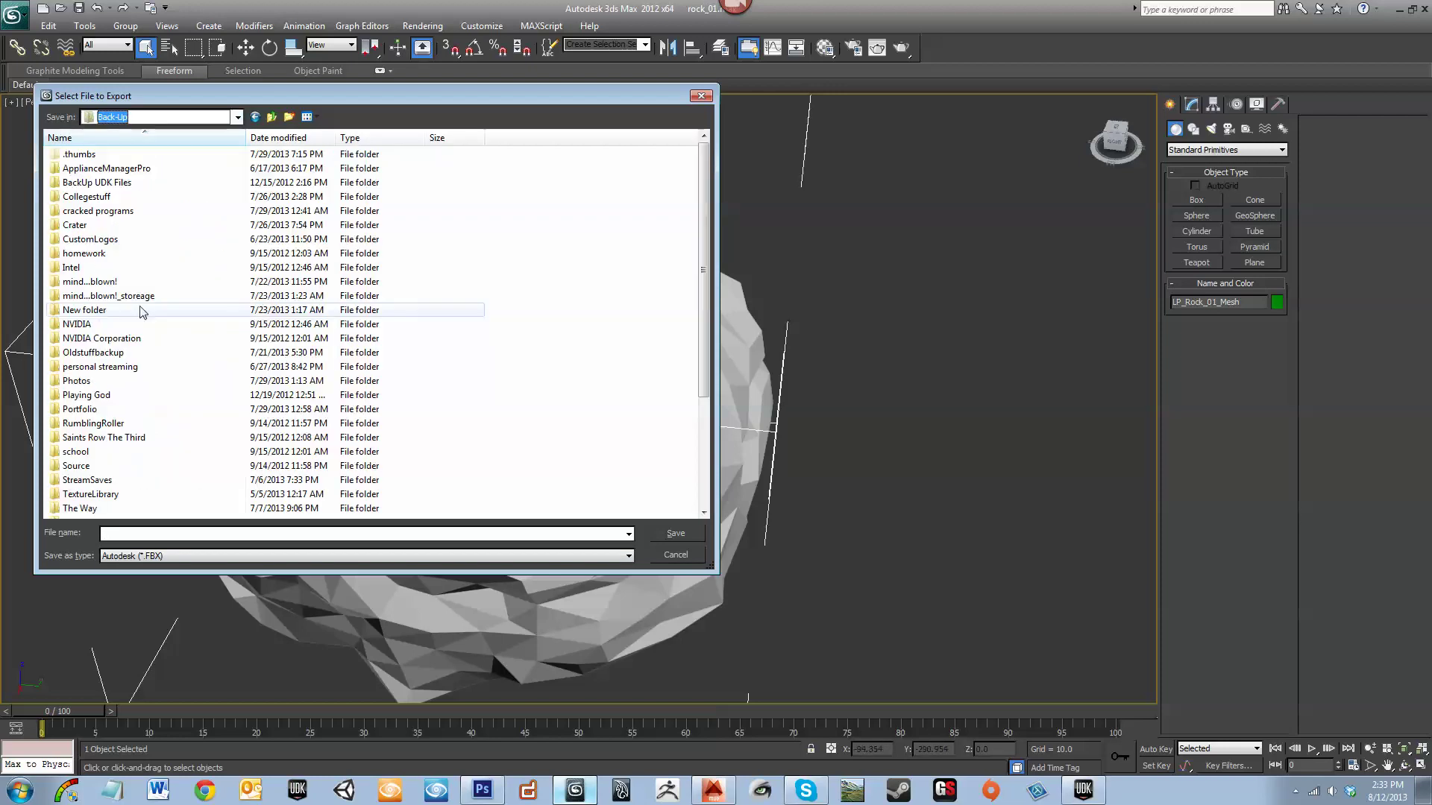
{"action": "scroll", "coordinate": [268, 313], "scroll_direction": "down", "scroll_amount": 4}
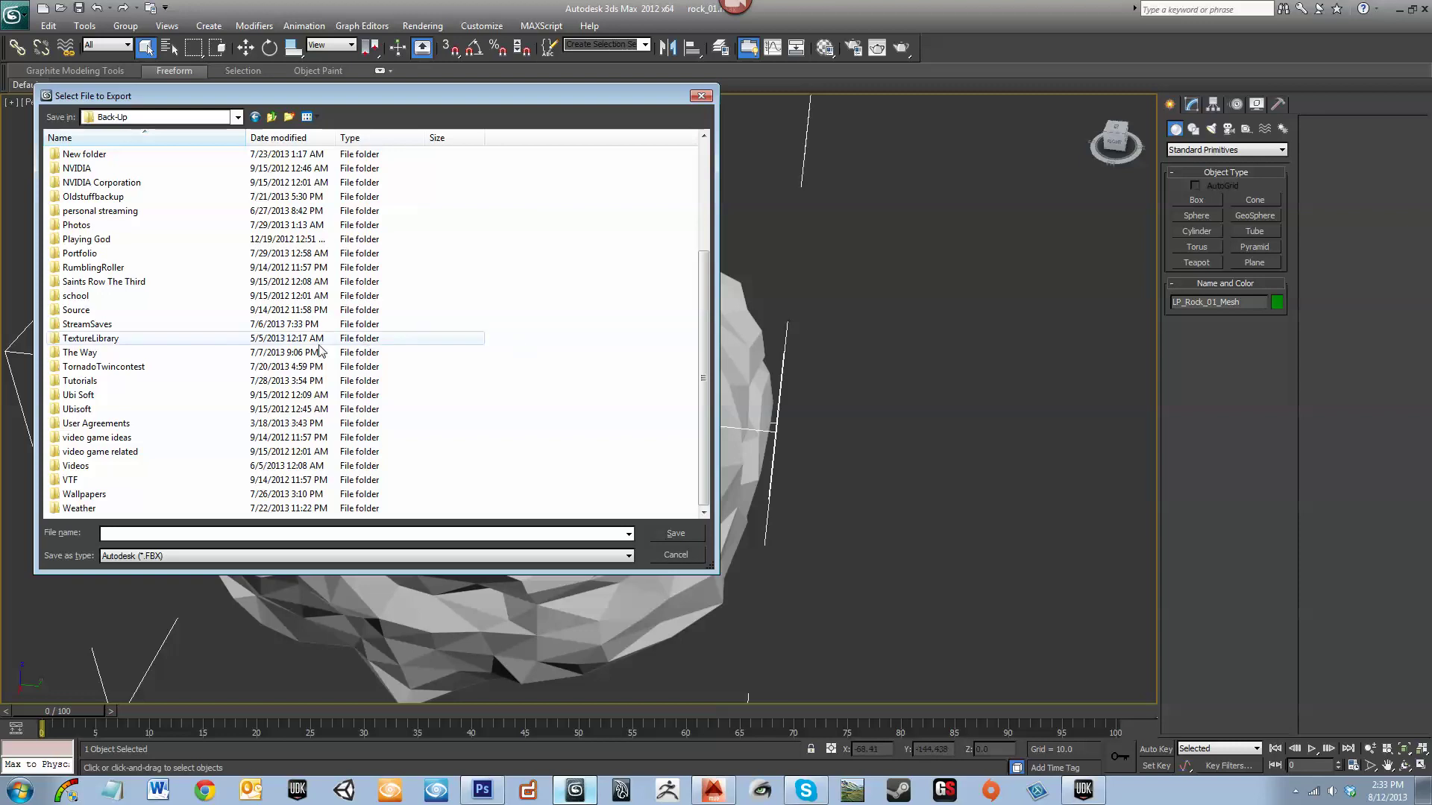
{"action": "double_click", "coordinate": [287, 253]}
{"action": "double_click", "coordinate": [70, 174]}
{"action": "double_click", "coordinate": [99, 197]}
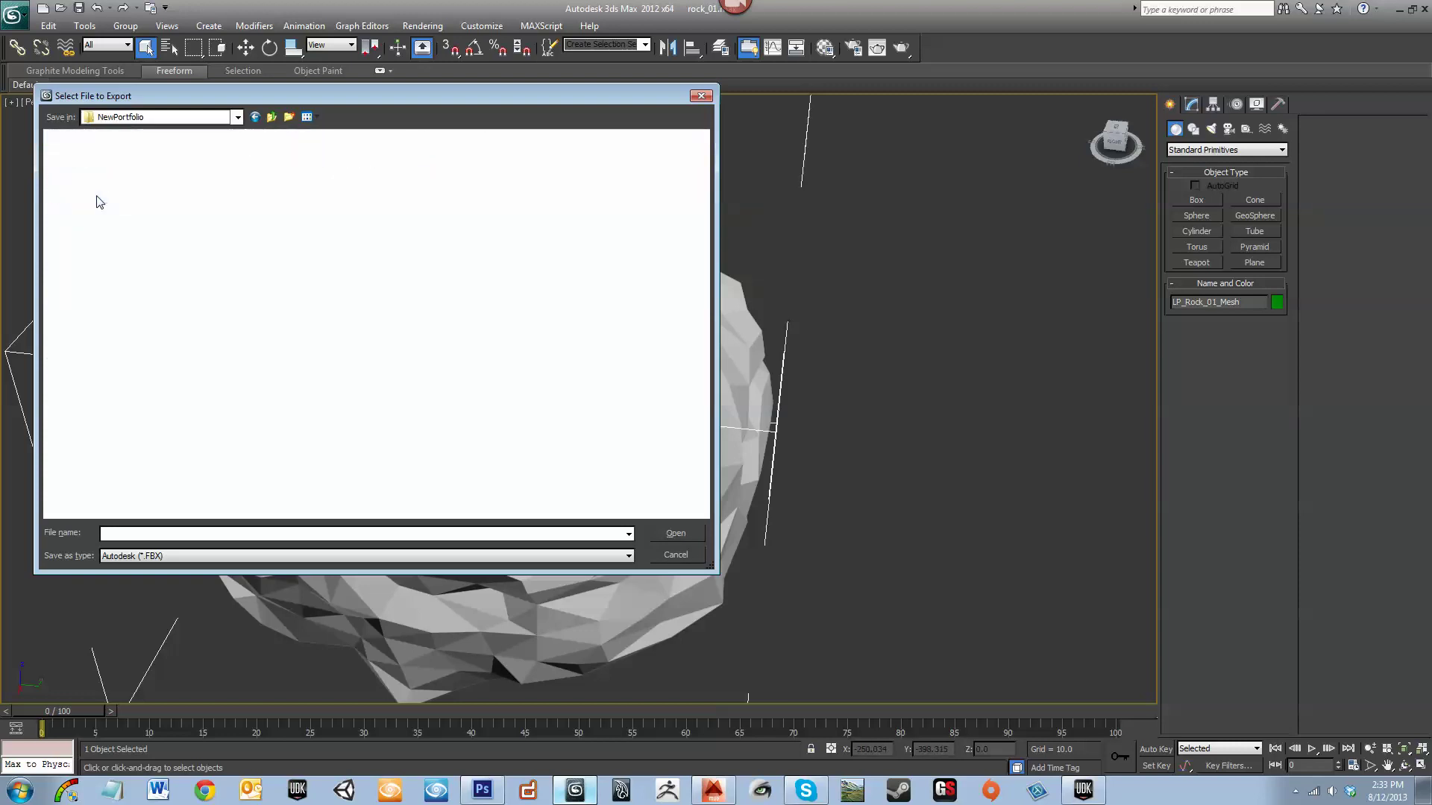
{"action": "double_click", "coordinate": [102, 154]}
{"action": "double_click", "coordinate": [105, 169]}
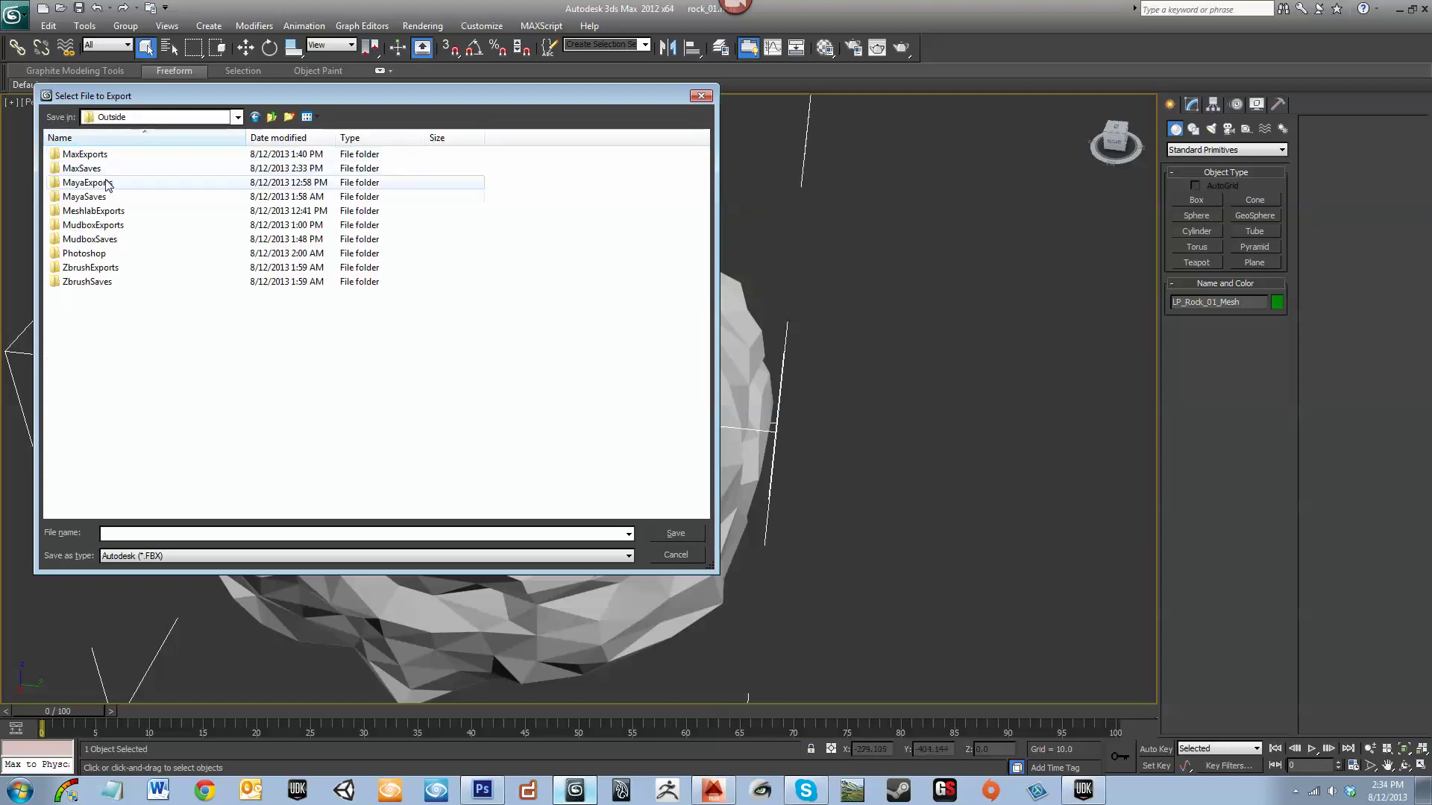
{"action": "double_click", "coordinate": [112, 155]}
Name the export file rock_01 and export it as FBX with the current export options
{"action": "left_click", "coordinate": [164, 534]}
{"action": "type", "text": "rock_01"}
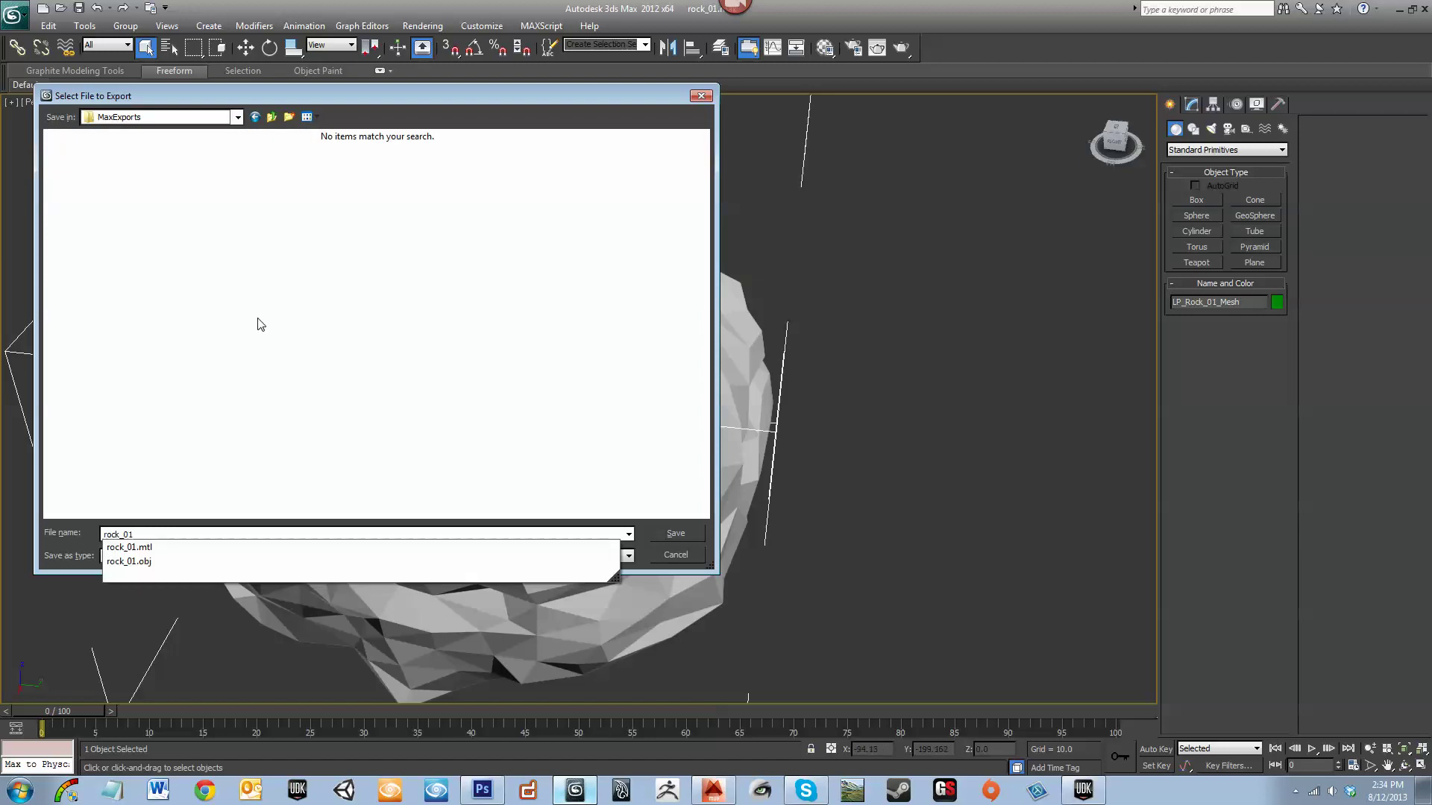
{"action": "key", "text": "Escape"}
{"action": "left_click", "coordinate": [676, 533]}
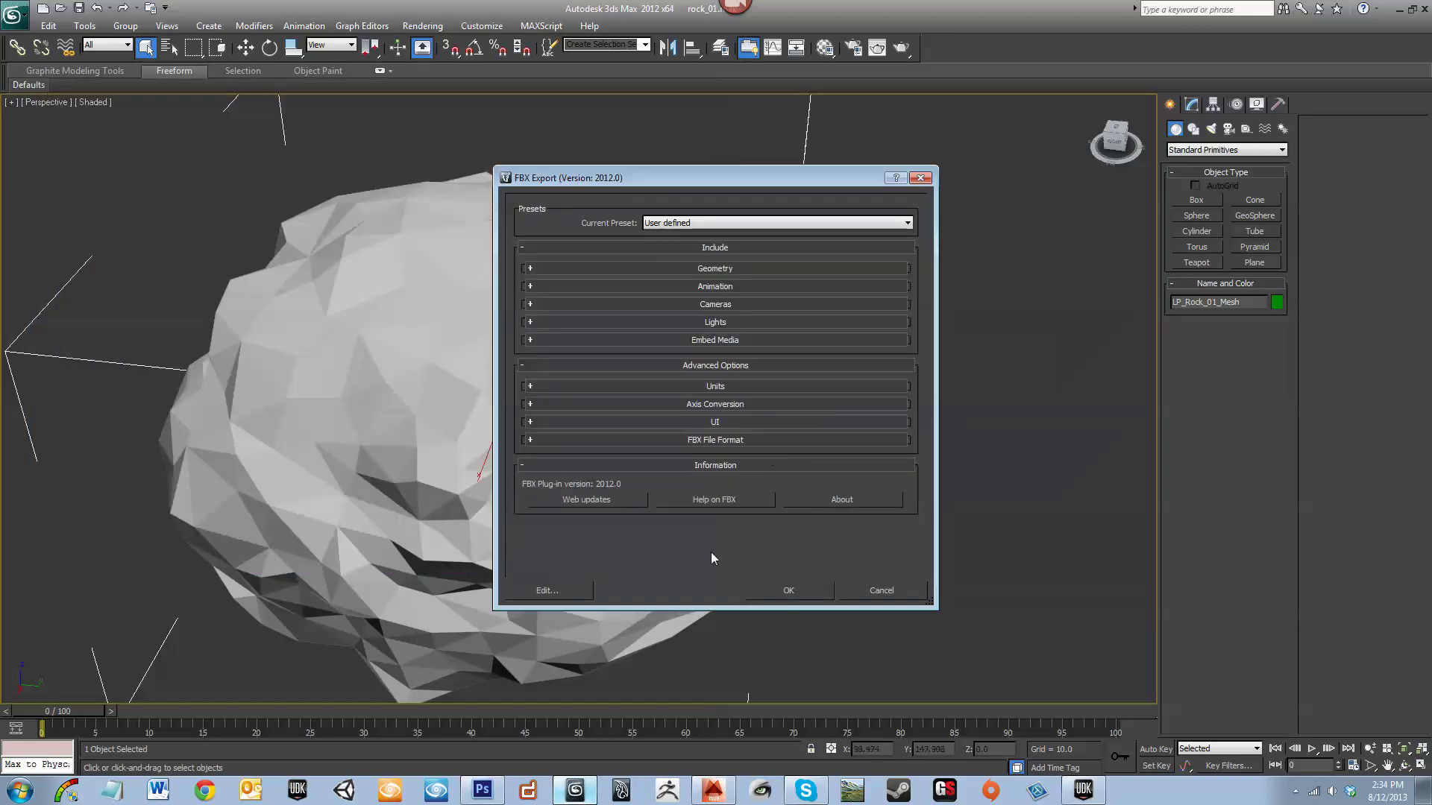
{"action": "left_click", "coordinate": [790, 592]}
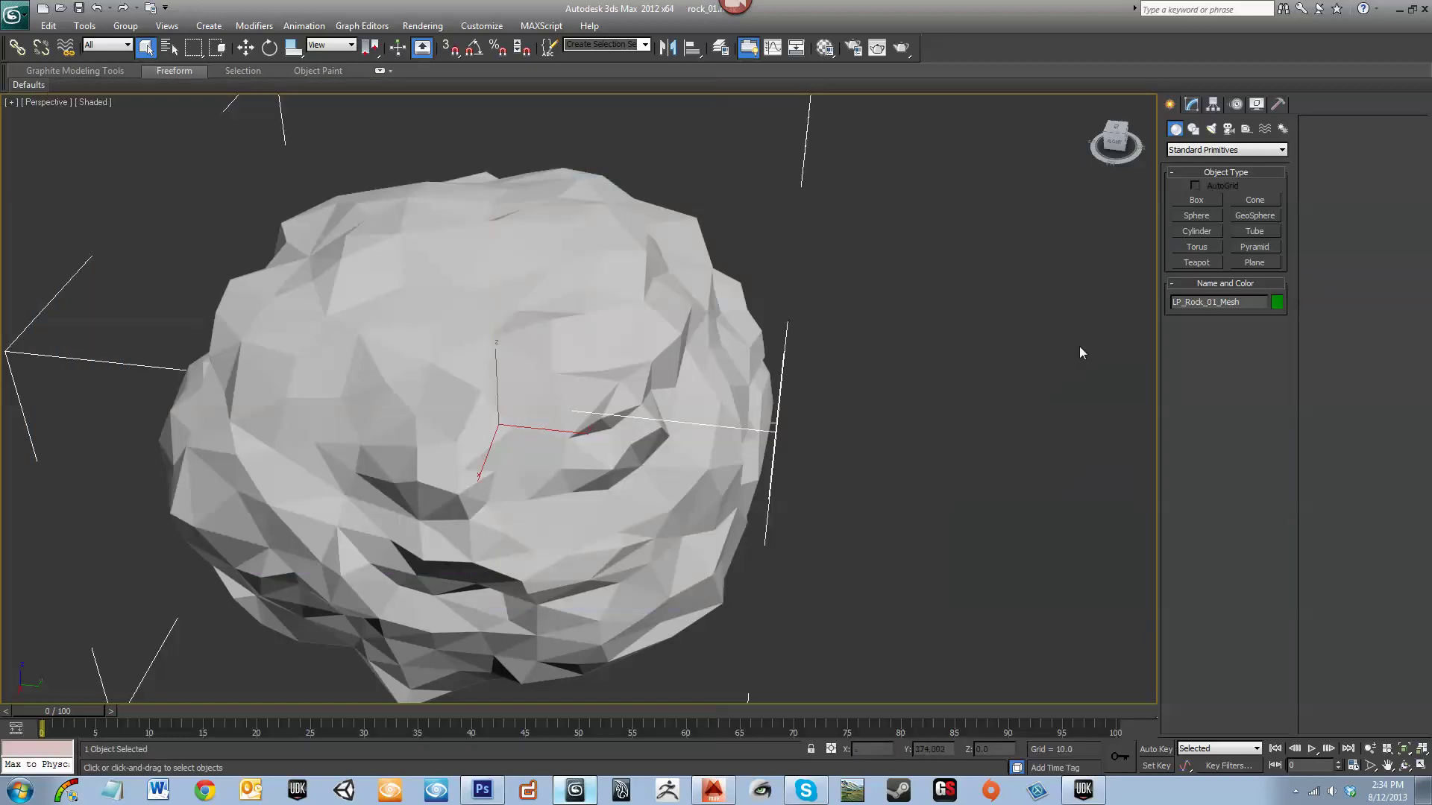
Switch to UDK and choose the rock_01 FBX file from the Outside project's MaxExports folder for import
{"action": "left_click", "coordinate": [1082, 790]}
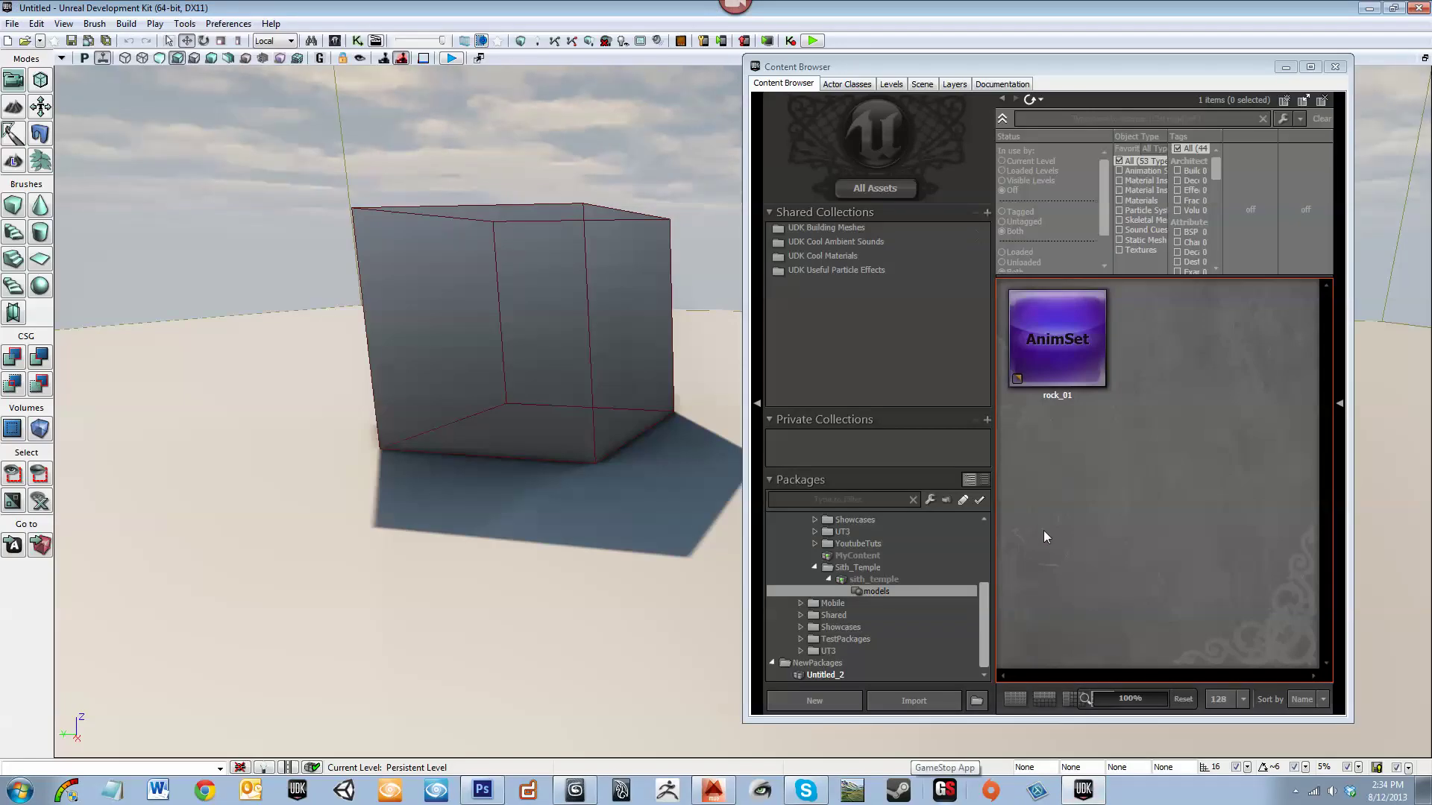
{"action": "left_click", "coordinate": [900, 703]}
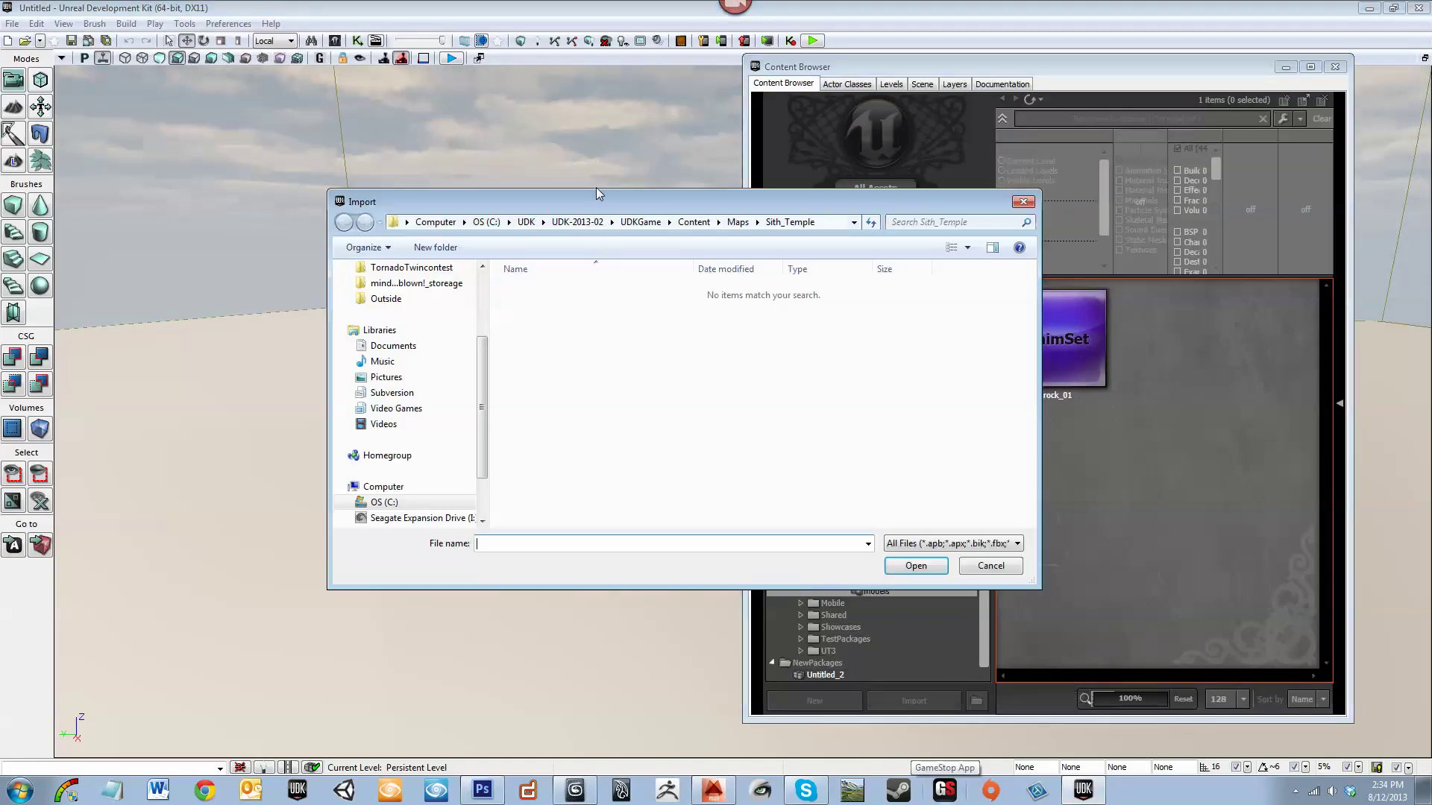
{"action": "left_click", "coordinate": [417, 300]}
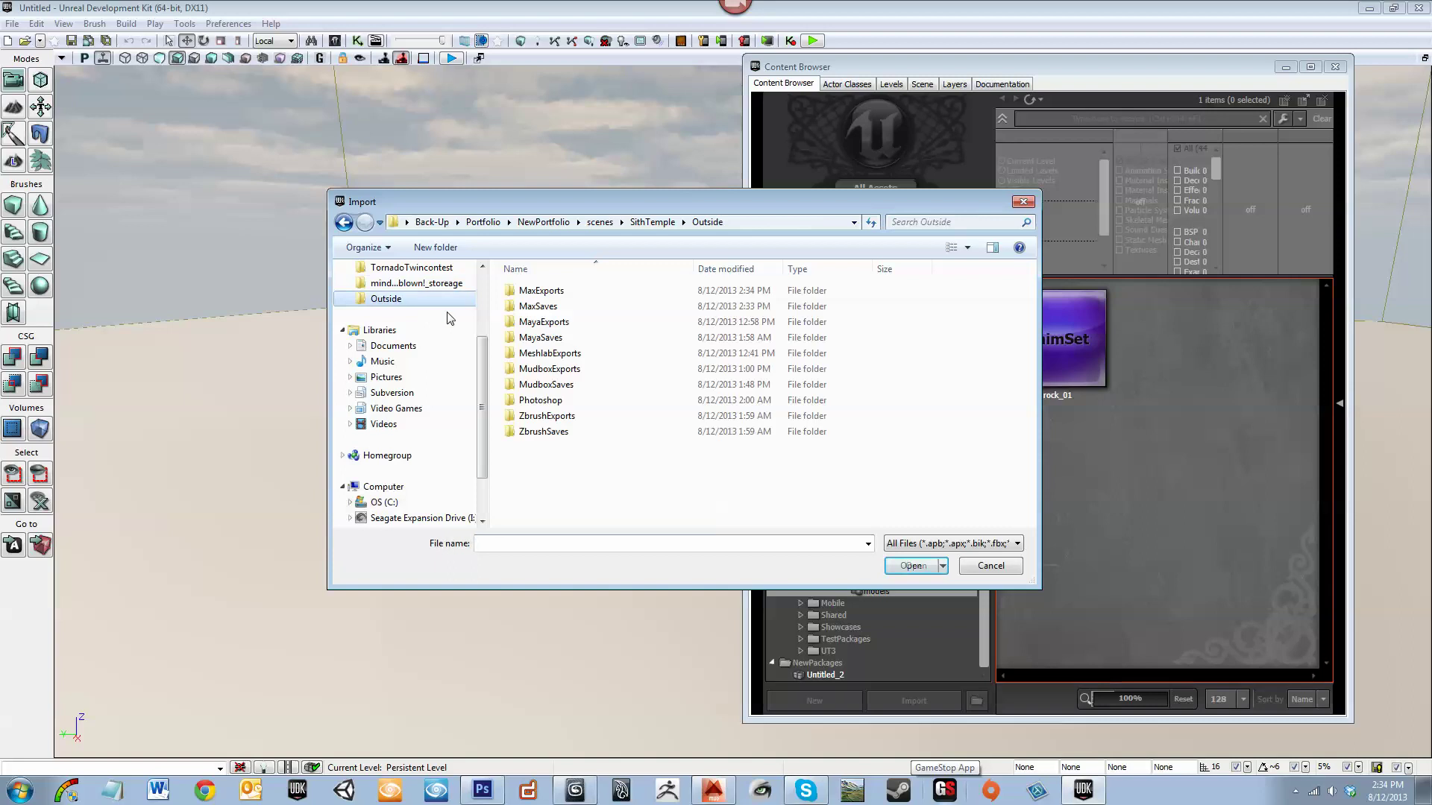
{"action": "double_click", "coordinate": [597, 298]}
{"action": "left_click", "coordinate": [619, 297]}
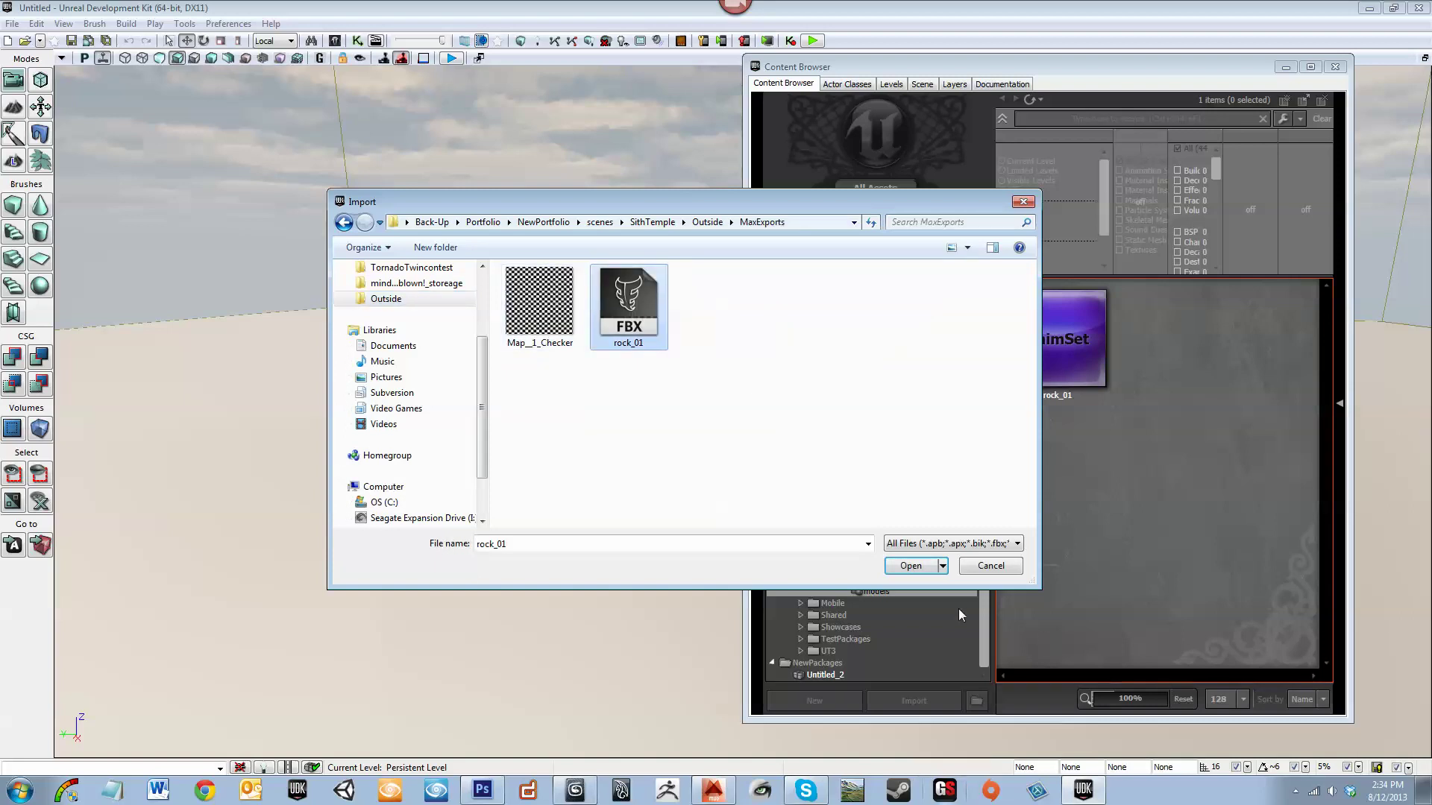
{"action": "left_click", "coordinate": [909, 566]}
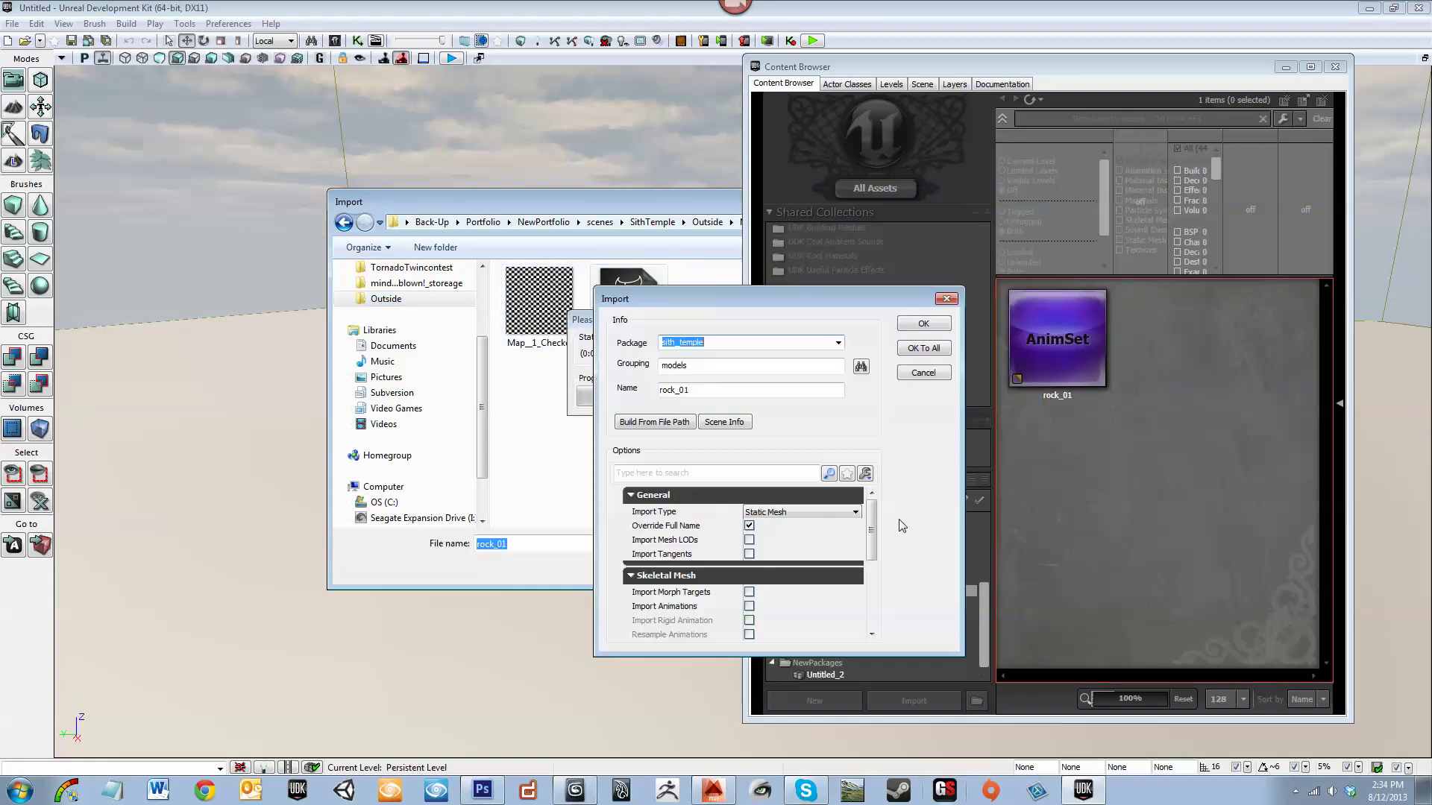
Review the FBX import options and import rock_01 as a static mesh into sith_temple's models group, accepting the FBX version mismatch
{"action": "left_click", "coordinate": [705, 367]}
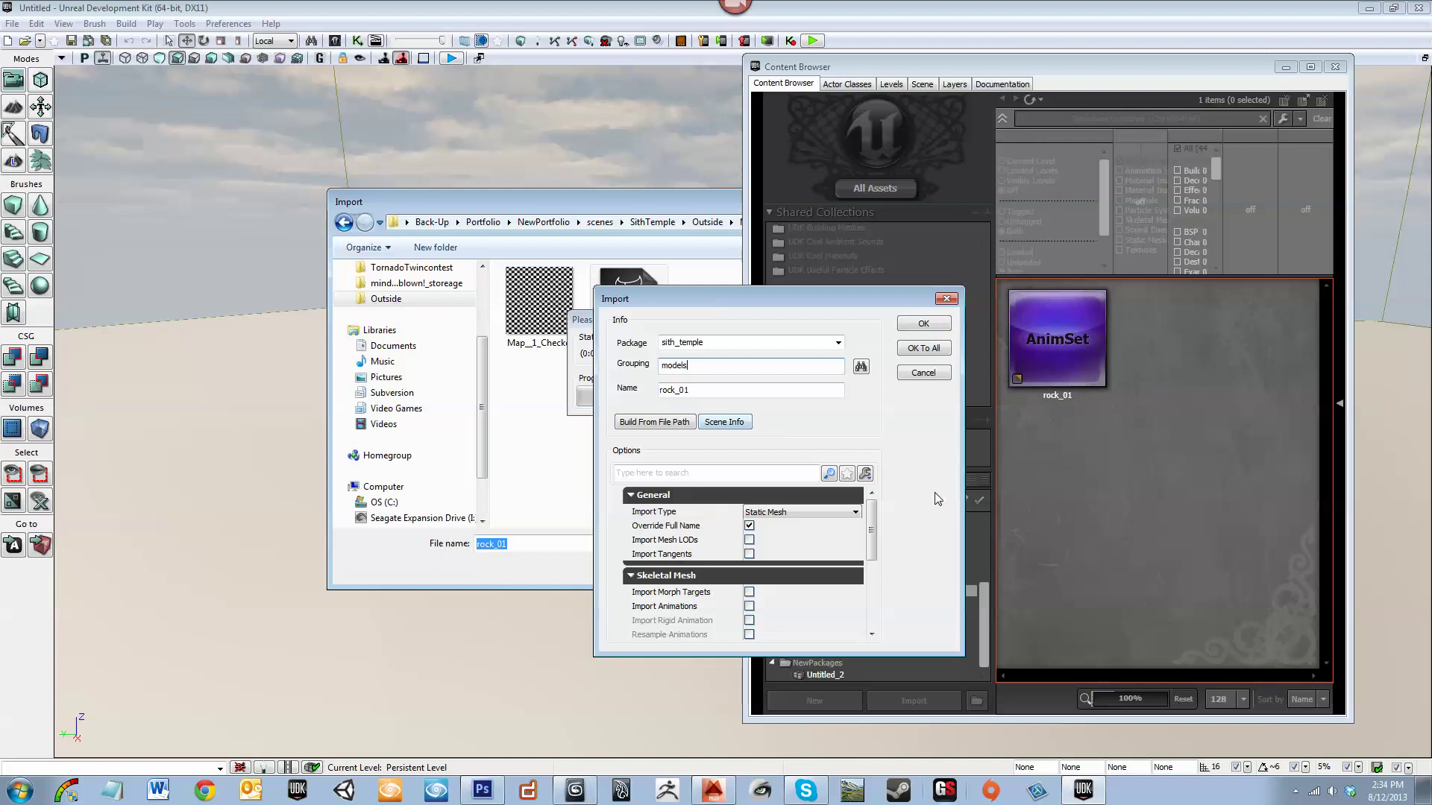
{"action": "left_click_drag", "start_coordinate": [871, 529], "coordinate": [874, 540]}
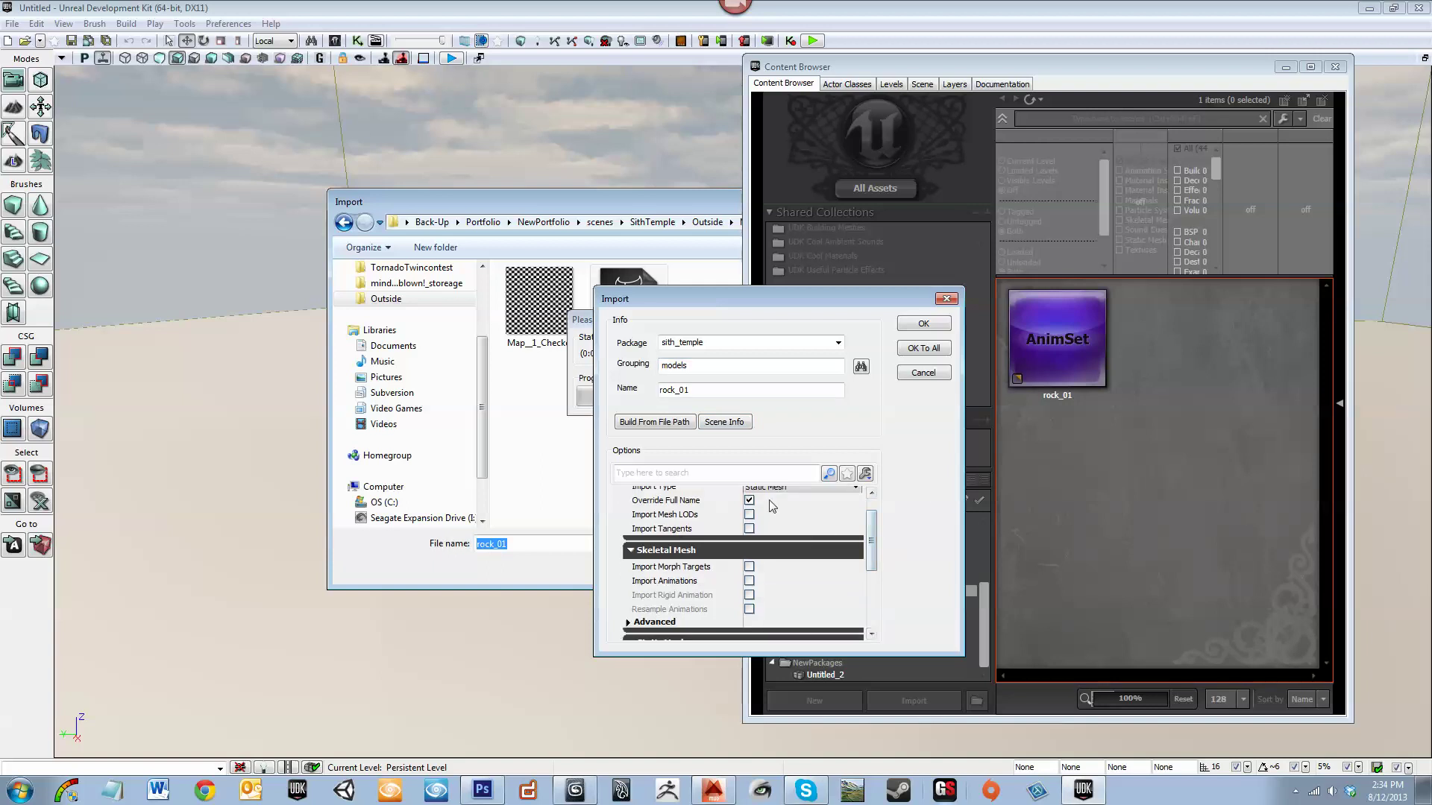
{"action": "scroll", "coordinate": [876, 550], "scroll_direction": "down", "scroll_amount": 3}
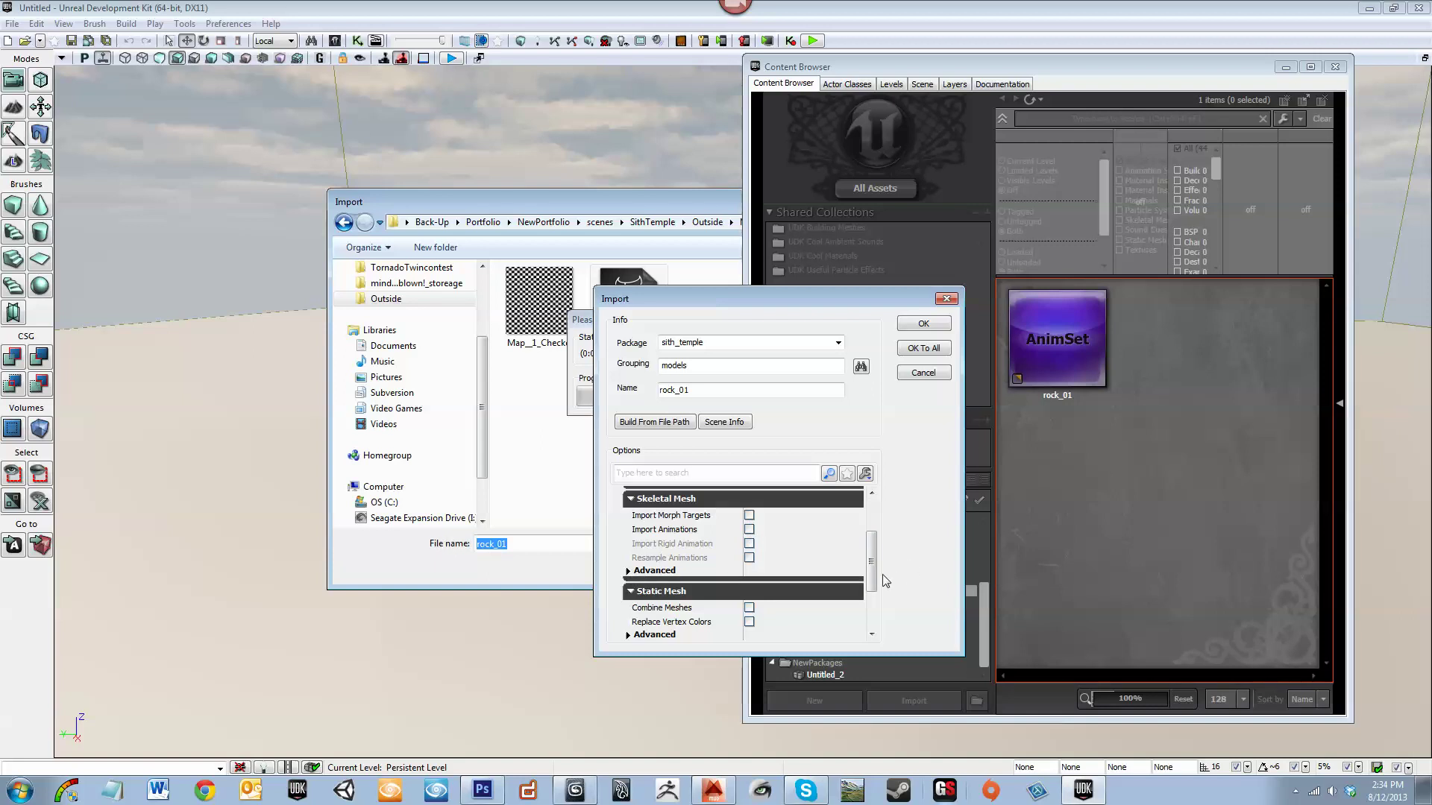
{"action": "left_click_drag", "start_coordinate": [874, 562], "coordinate": [870, 610]}
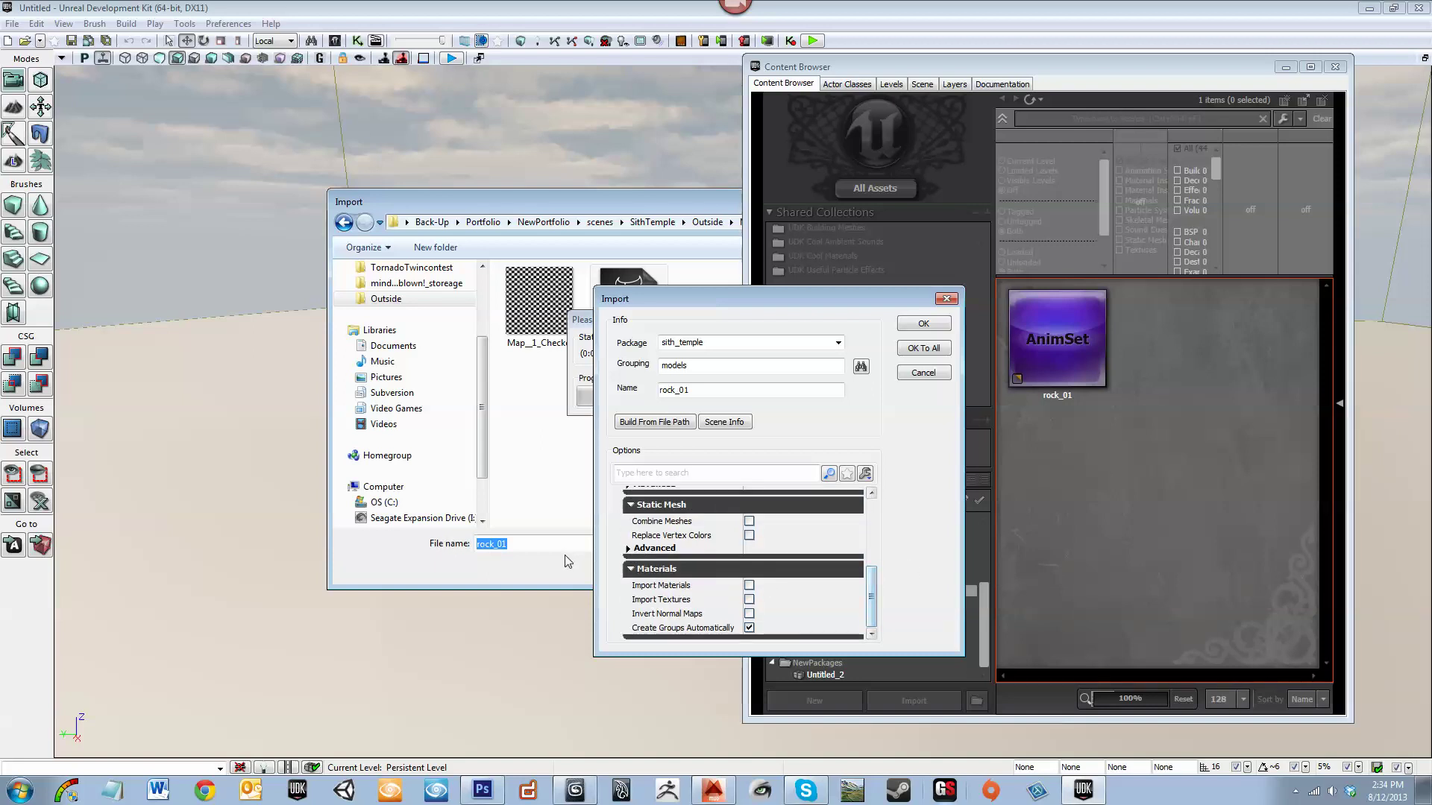
{"action": "left_click", "coordinate": [628, 549]}
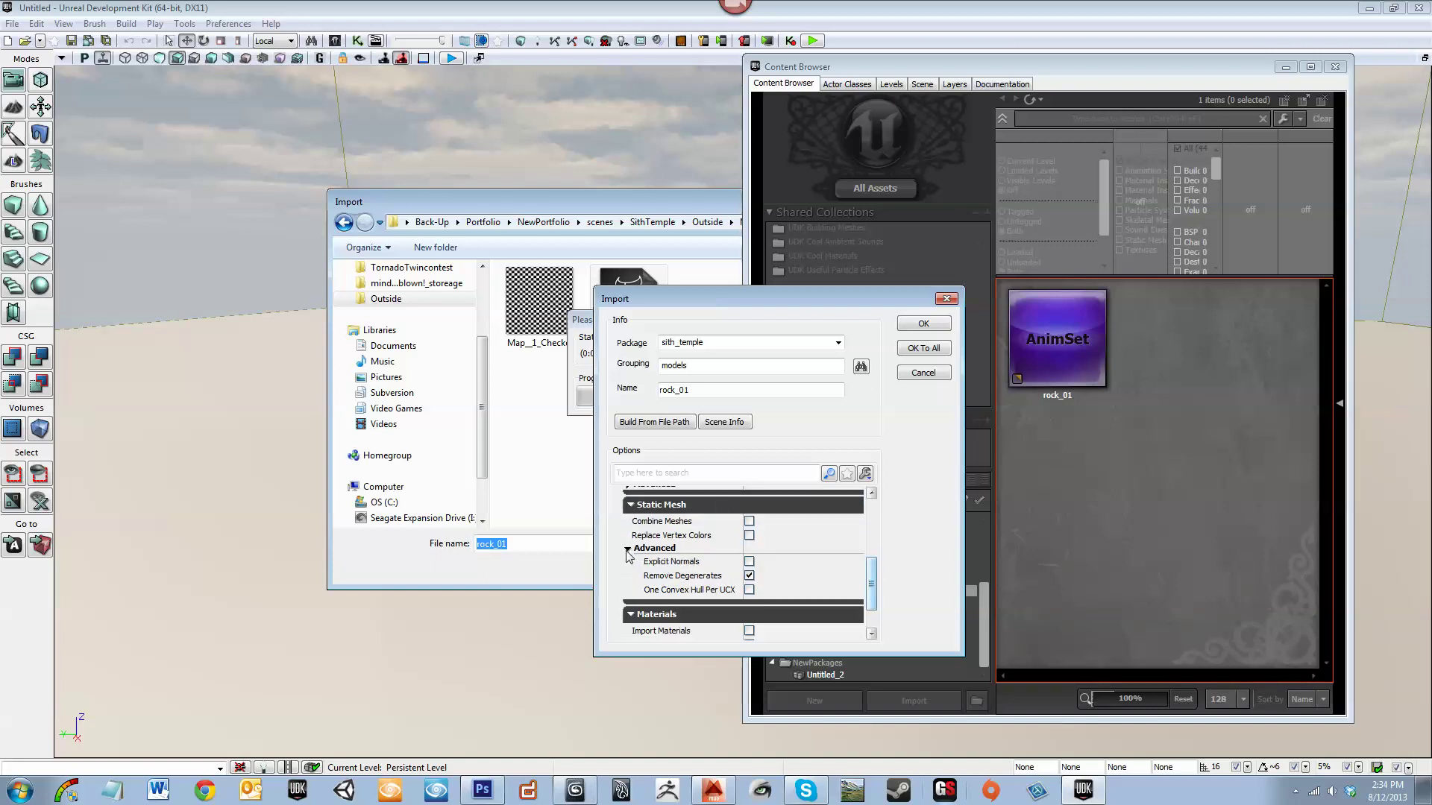
{"action": "left_click", "coordinate": [627, 550]}
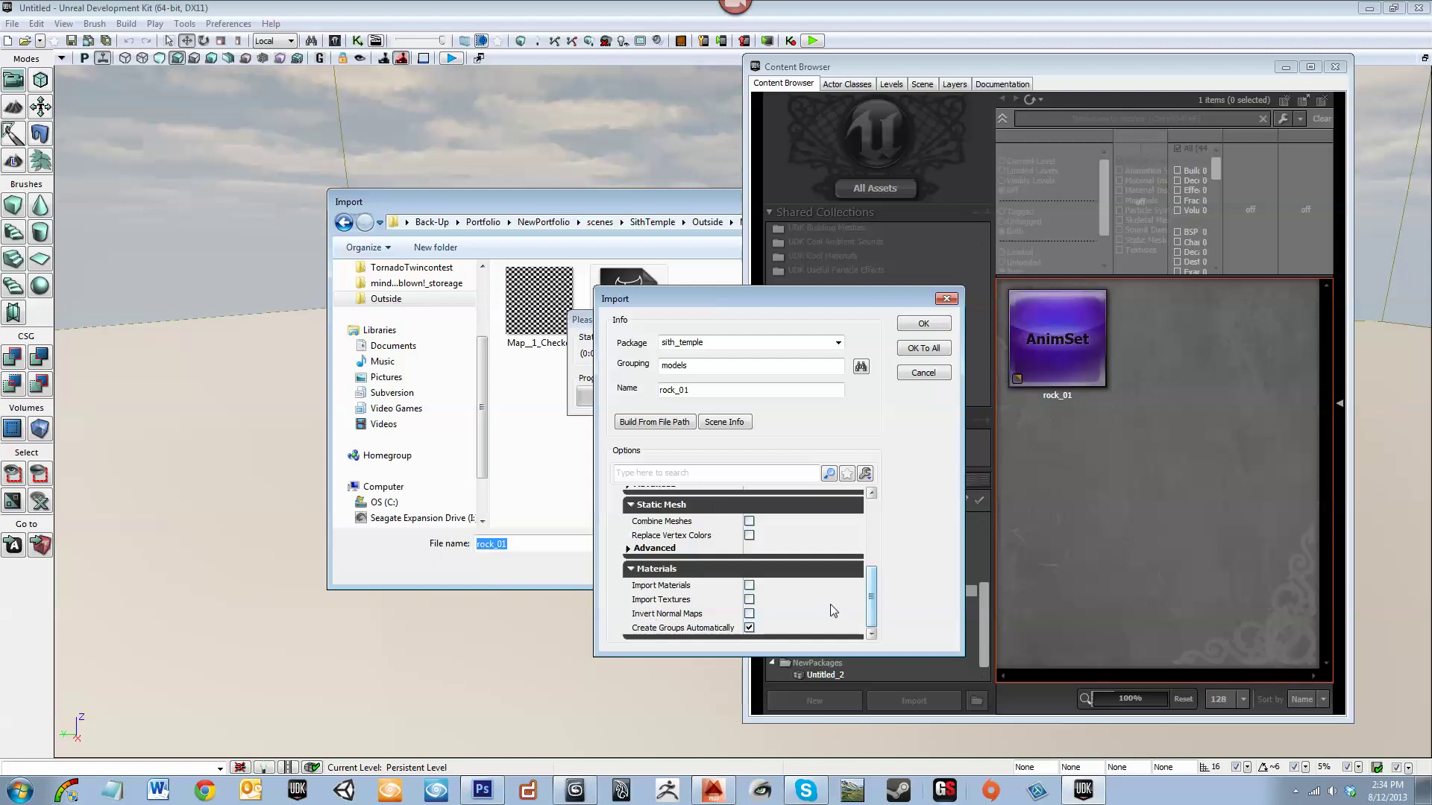
{"action": "left_click", "coordinate": [922, 328]}
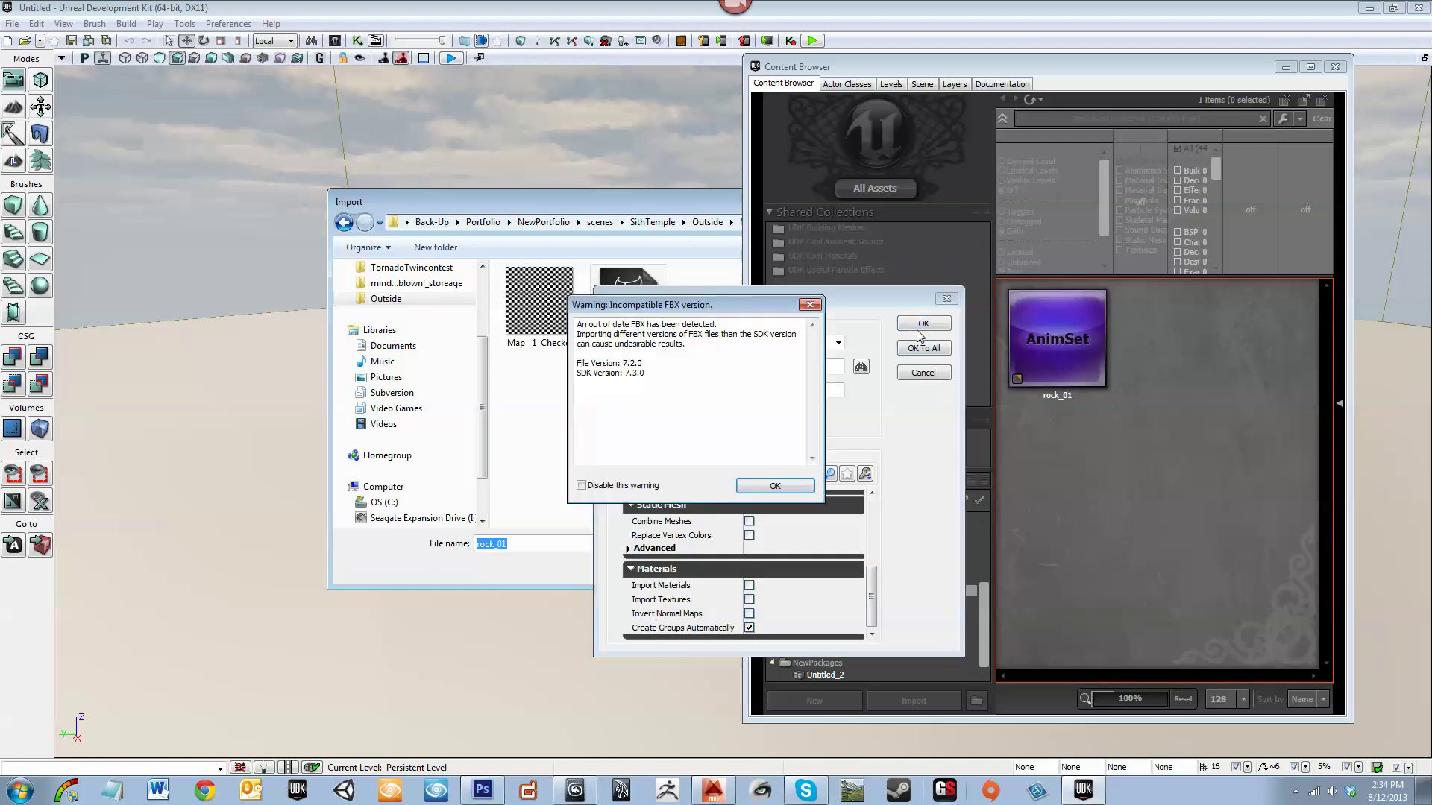
{"action": "left_click", "coordinate": [768, 490]}
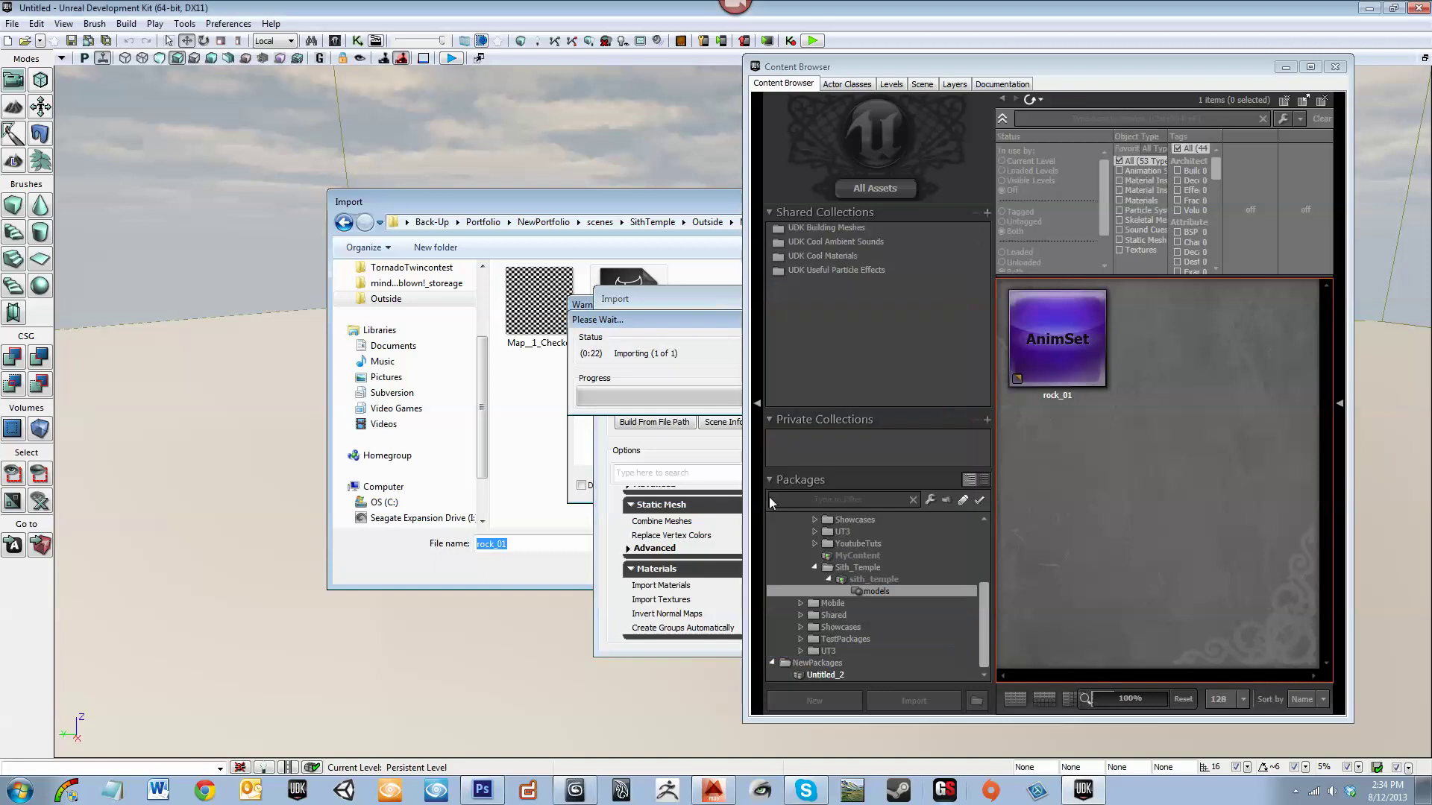
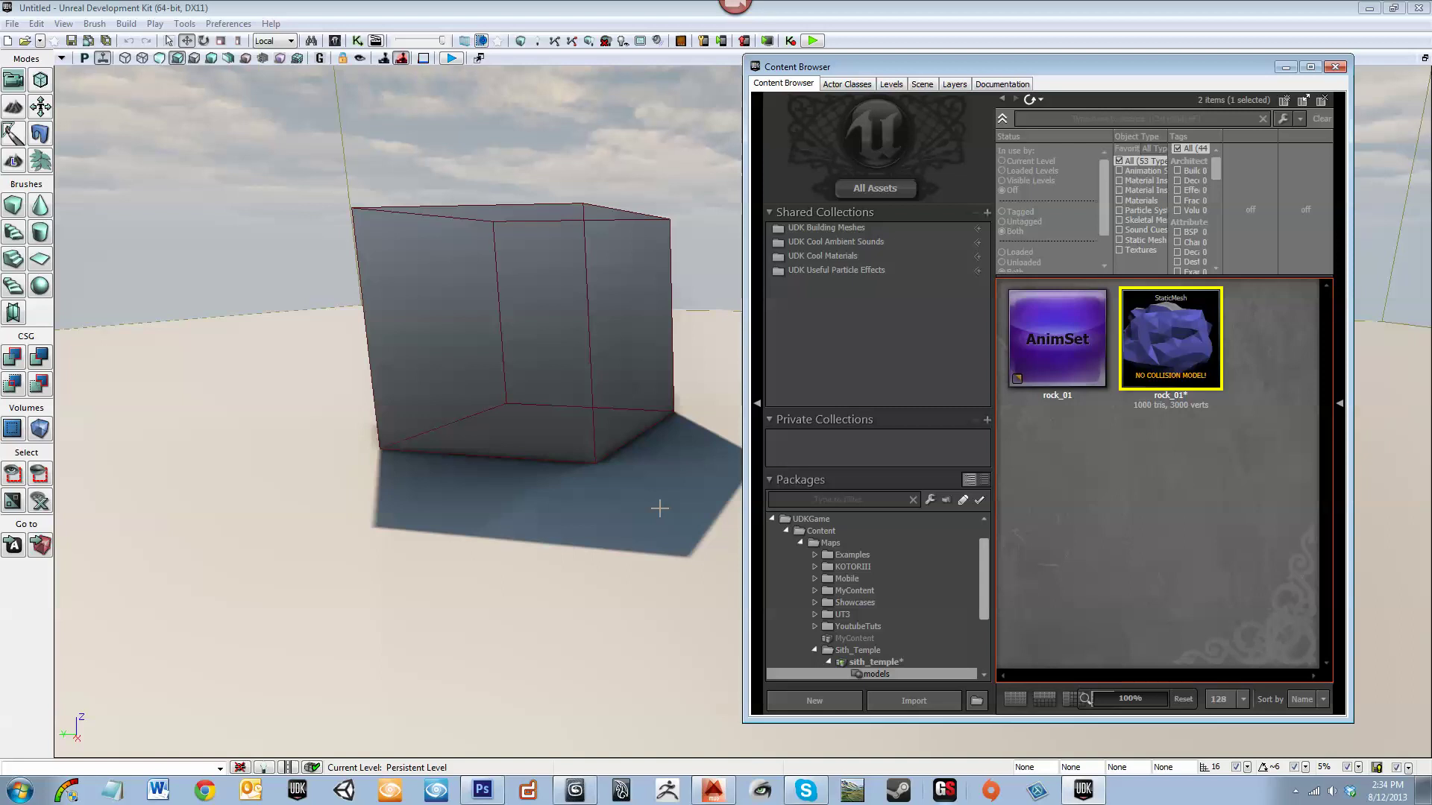
Place the rock_01 static mesh from the sith_temple package on the ground beside the cube in the level
{"action": "right_click_drag", "start_coordinate": [571, 546], "coordinate": [571, 546]}
{"action": "mouse_move", "coordinate": [1186, 337]}
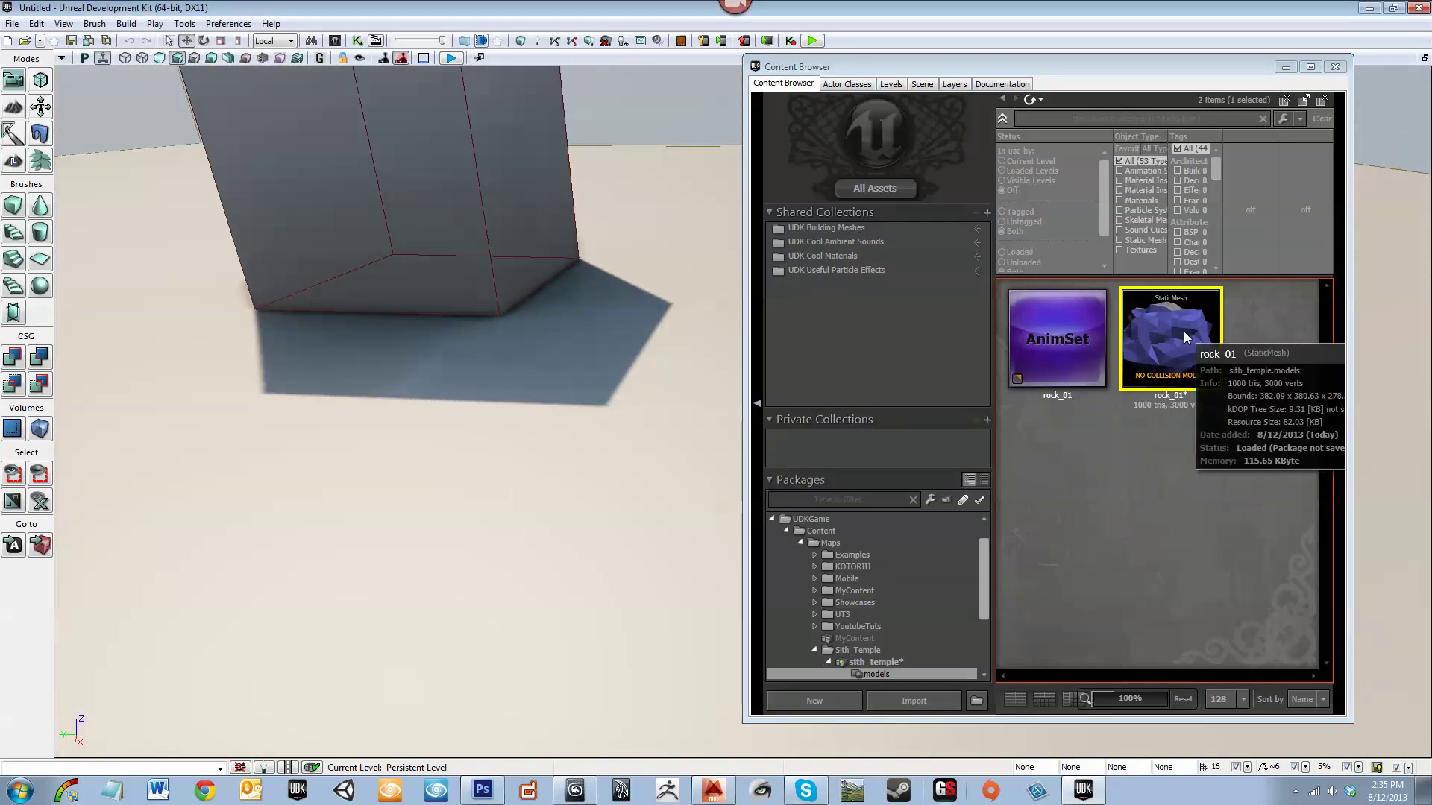
{"action": "left_click_drag", "start_coordinate": [1186, 337], "coordinate": [455, 605]}
{"action": "right_click_drag", "start_coordinate": [564, 564], "coordinate": [564, 564]}
{"action": "left_click_drag", "start_coordinate": [378, 401], "coordinate": [353, 357]}
{"action": "right_click_drag", "start_coordinate": [587, 430], "coordinate": [587, 430]}
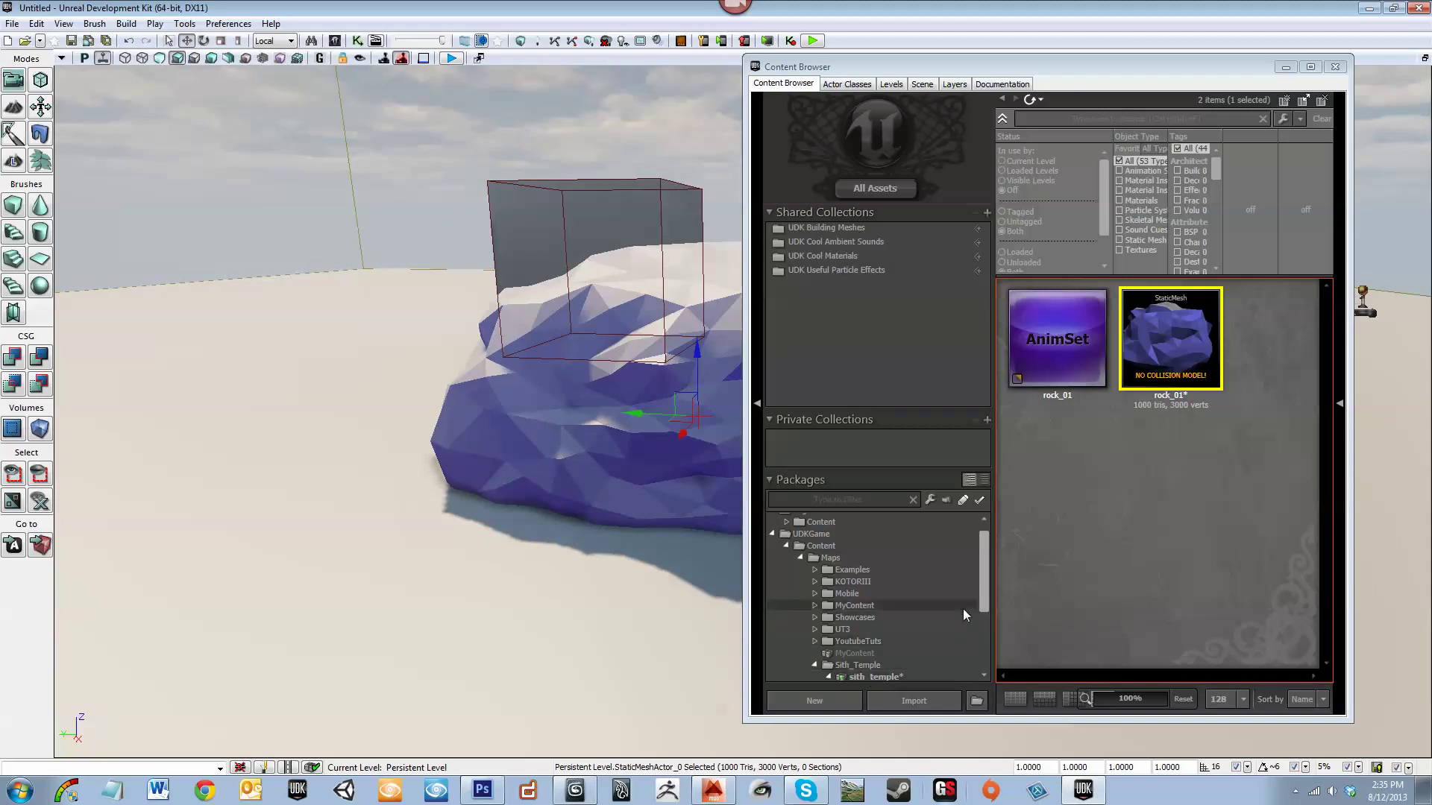
Save the sith_temple package
{"action": "left_click", "coordinate": [985, 592]}
{"action": "left_click_drag", "start_coordinate": [986, 592], "coordinate": [911, 624]}
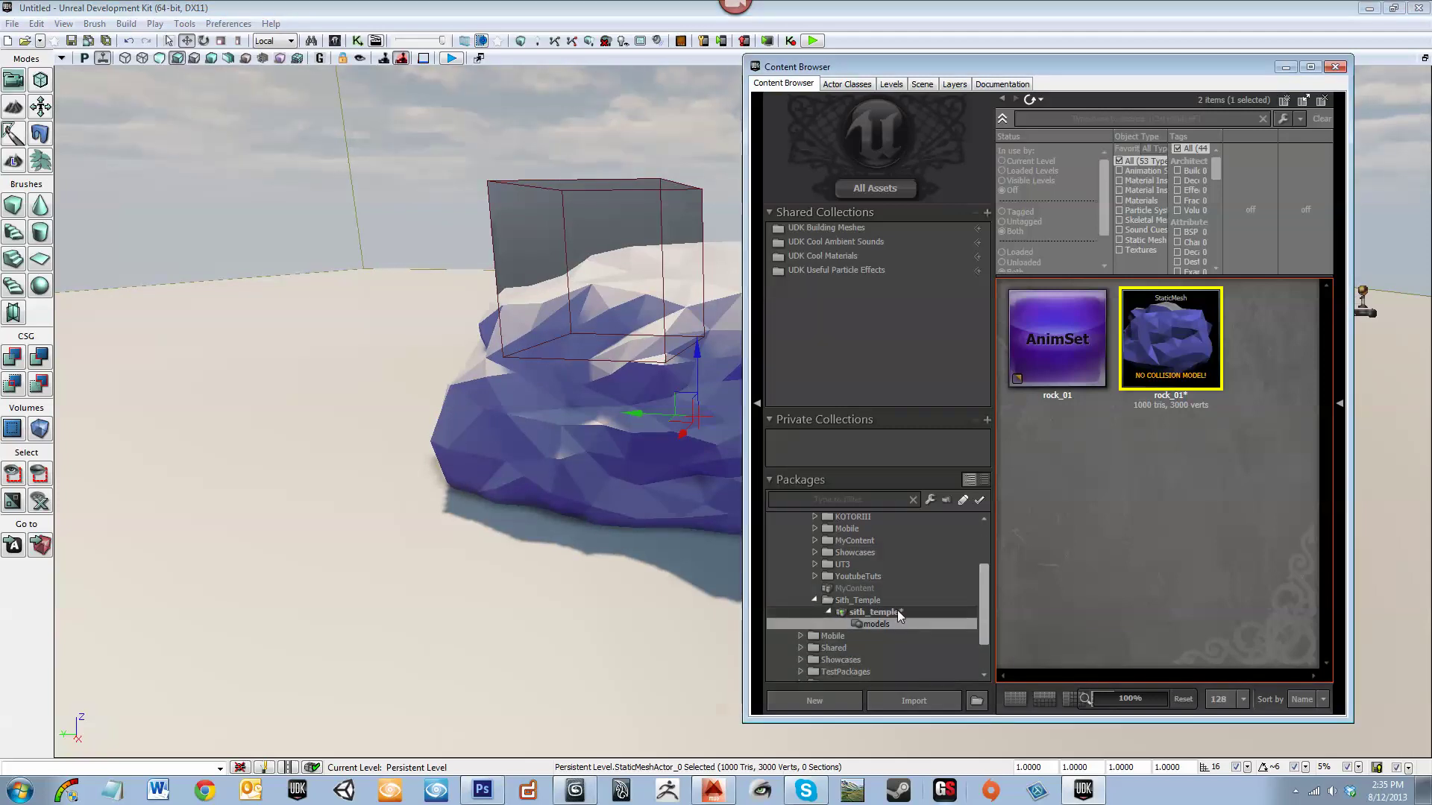
{"action": "left_click", "coordinate": [897, 610]}
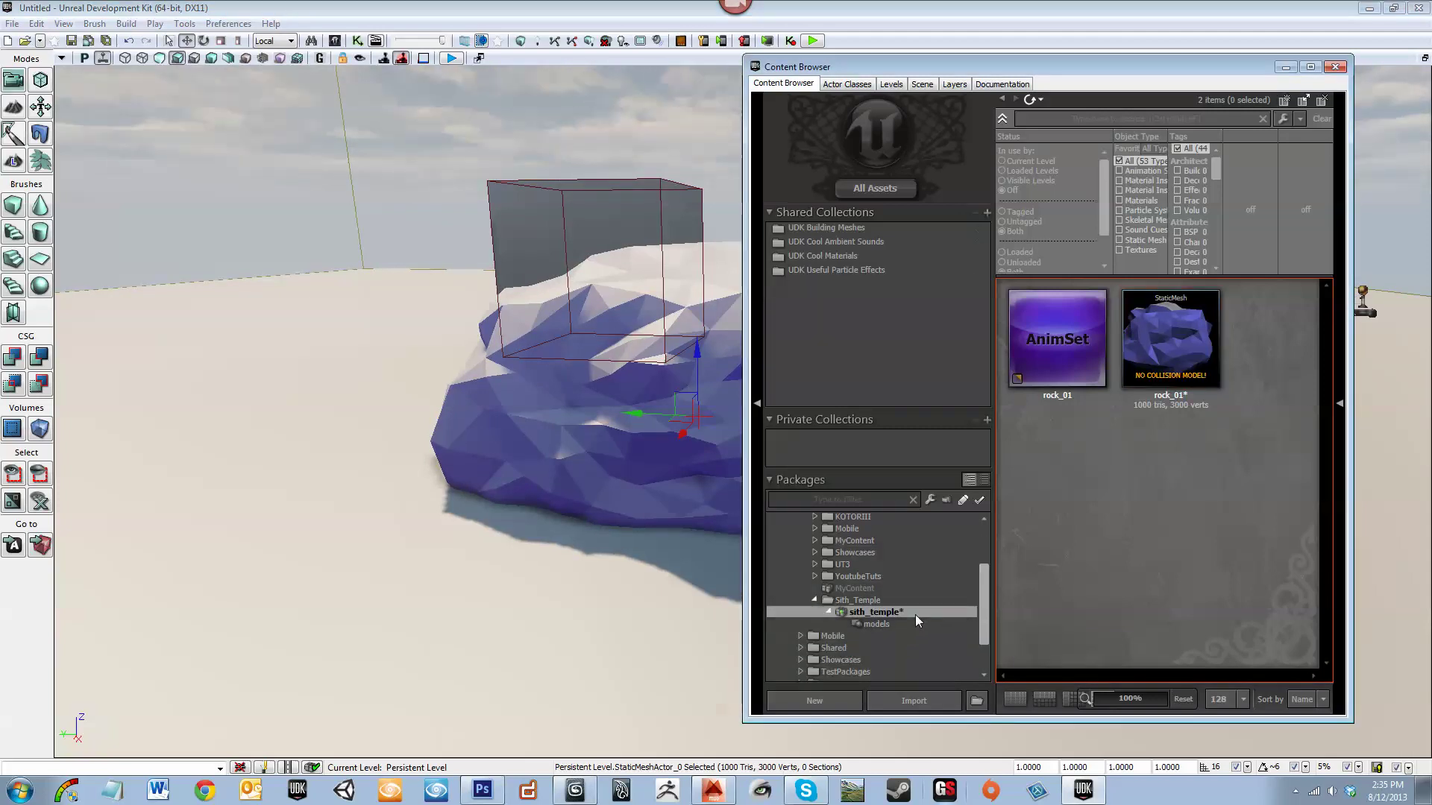
{"action": "right_click", "coordinate": [924, 612]}
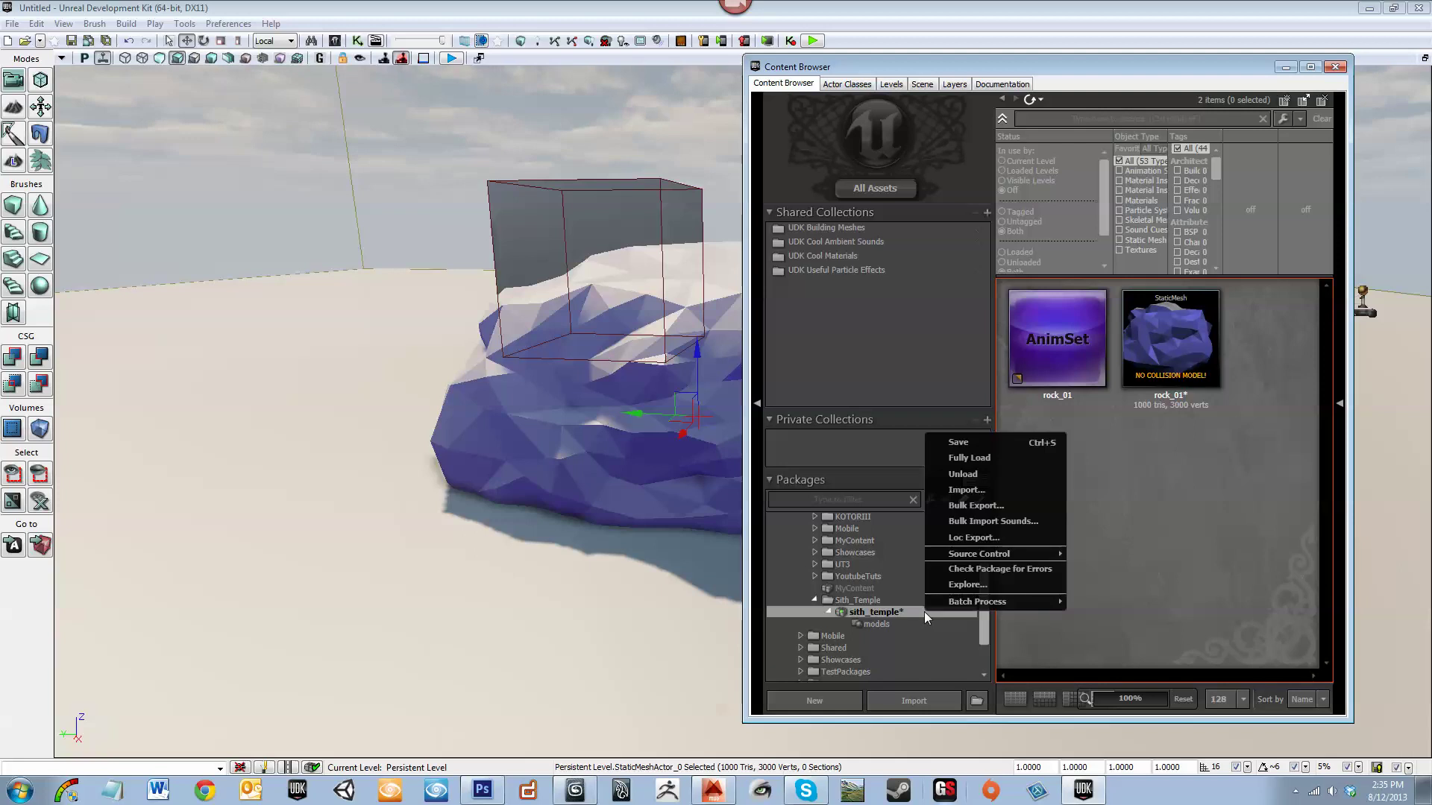
{"action": "left_click", "coordinate": [1013, 440]}
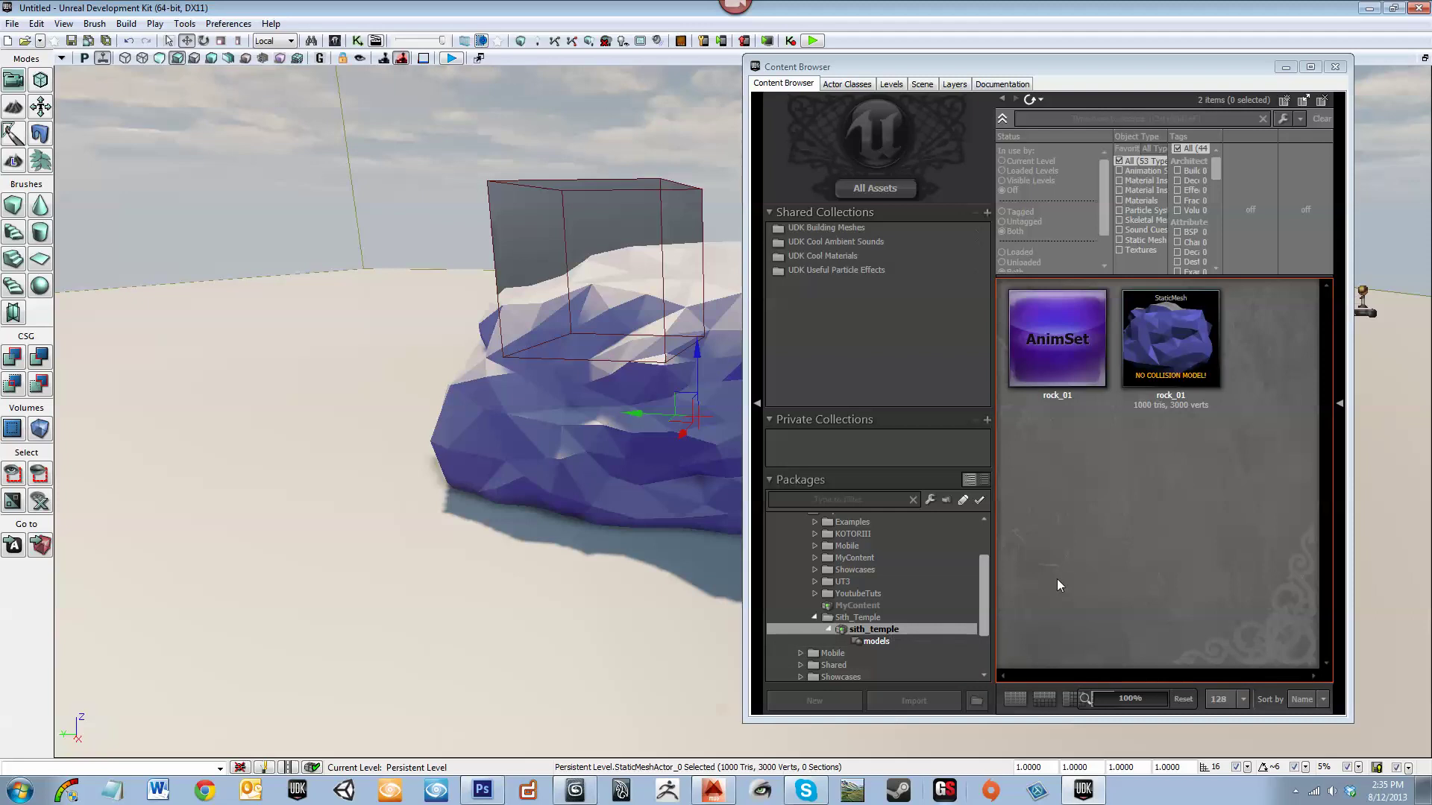
Choose rock_blocky_01_diff from the Outside project's Photoshop Textures folder for import, keeping the file filter on All Files
{"action": "left_click", "coordinate": [907, 701]}
{"action": "left_click", "coordinate": [706, 221]}
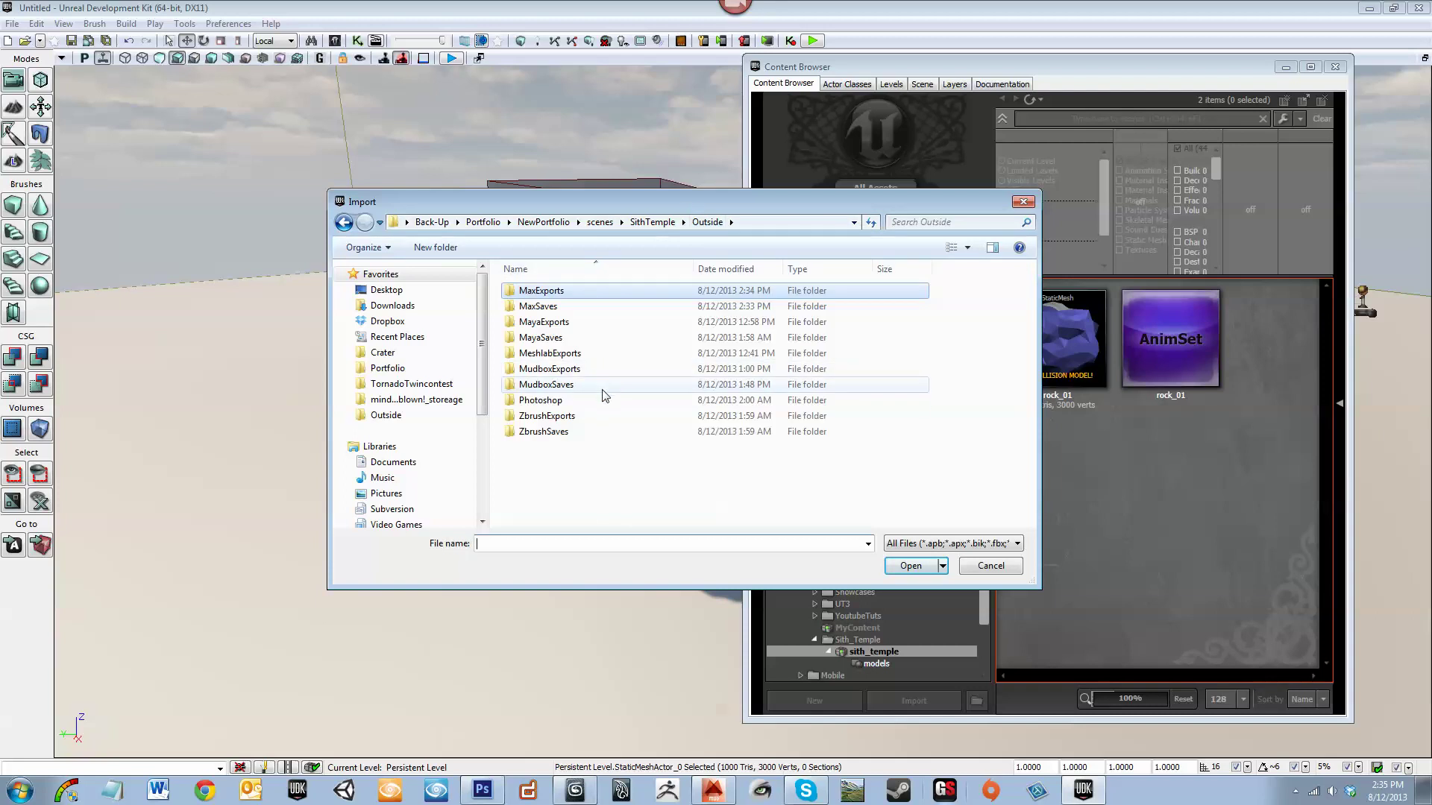
{"action": "double_click", "coordinate": [601, 401]}
{"action": "double_click", "coordinate": [704, 313]}
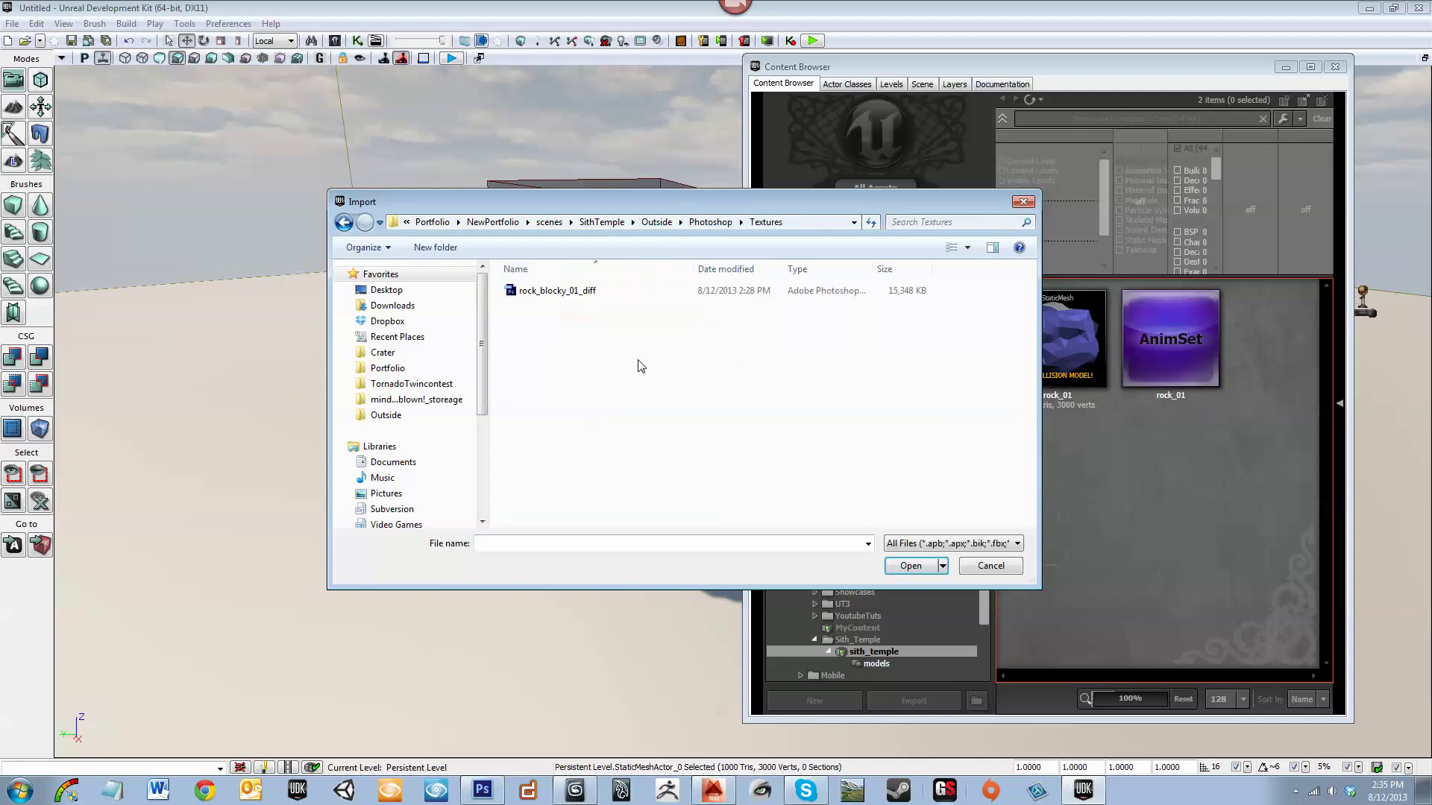
{"action": "left_click", "coordinate": [634, 292]}
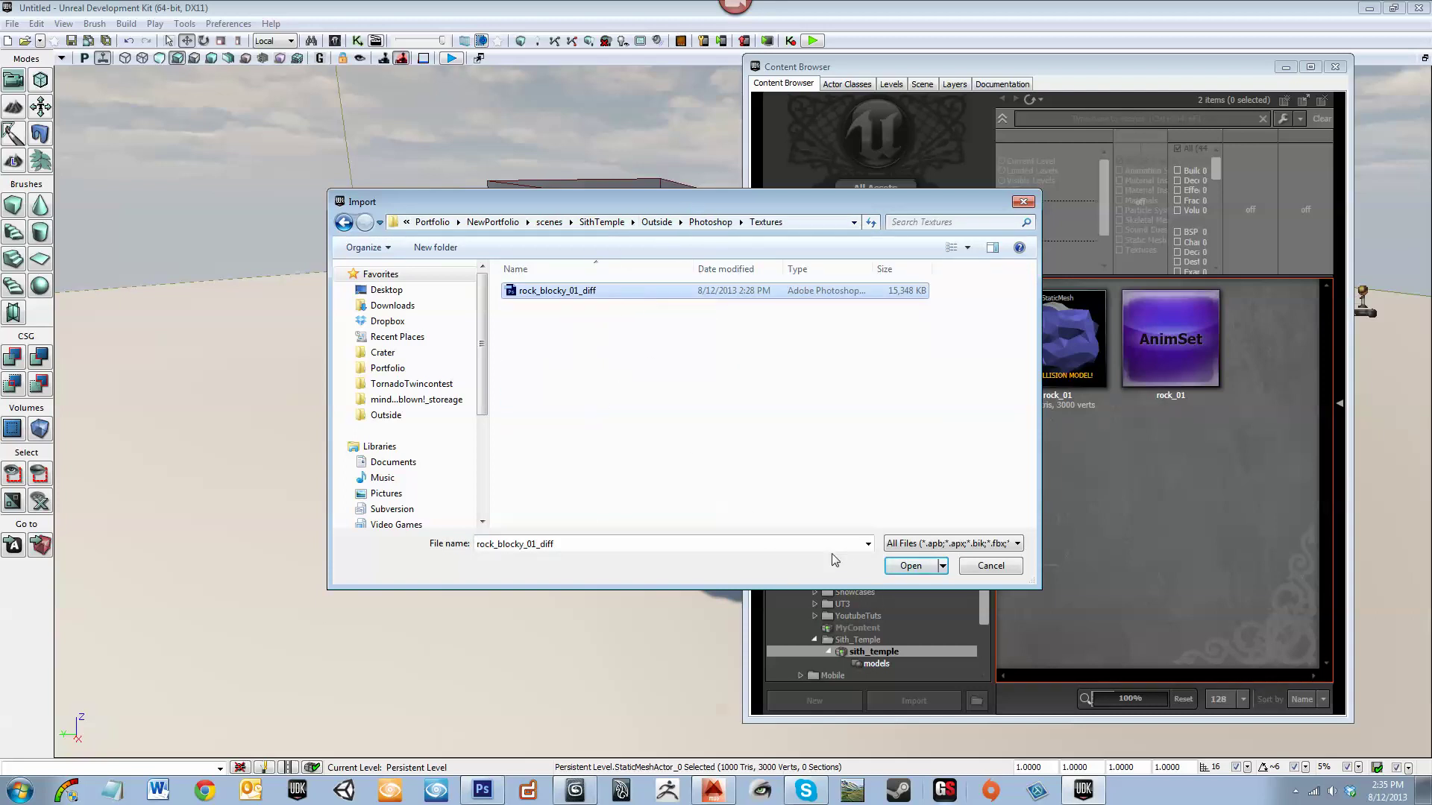
{"action": "left_click", "coordinate": [777, 506]}
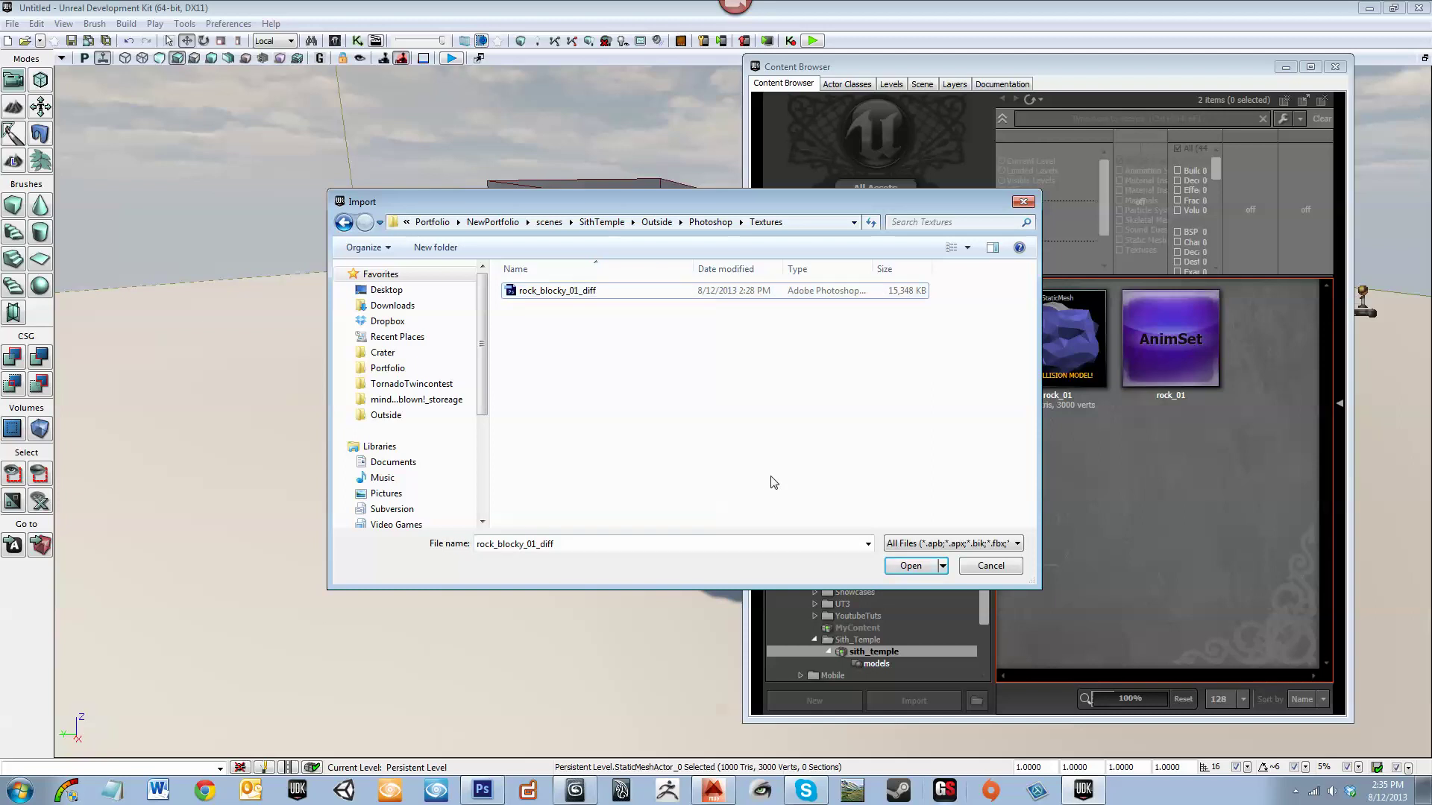
{"action": "left_click", "coordinate": [722, 292]}
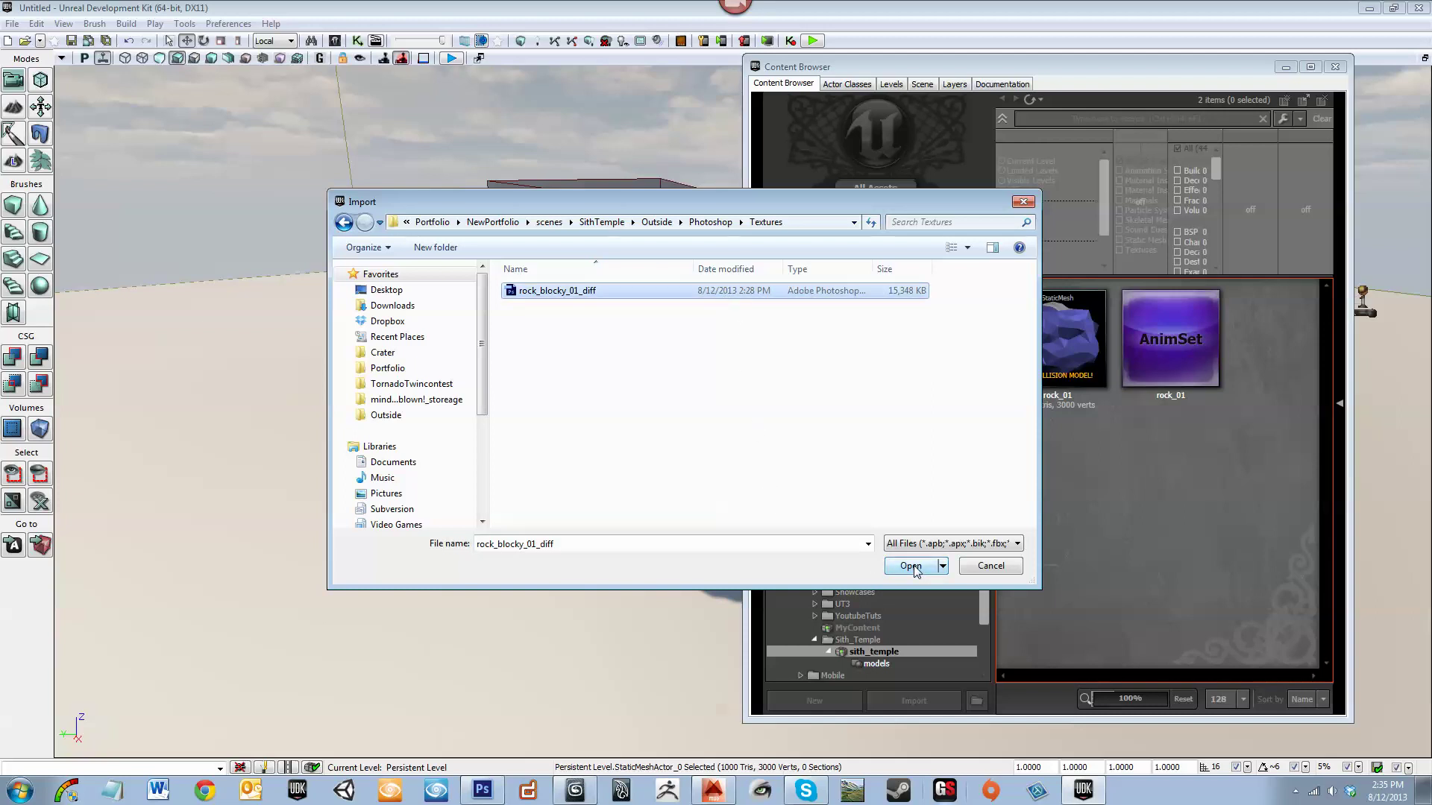
{"action": "left_click", "coordinate": [945, 544]}
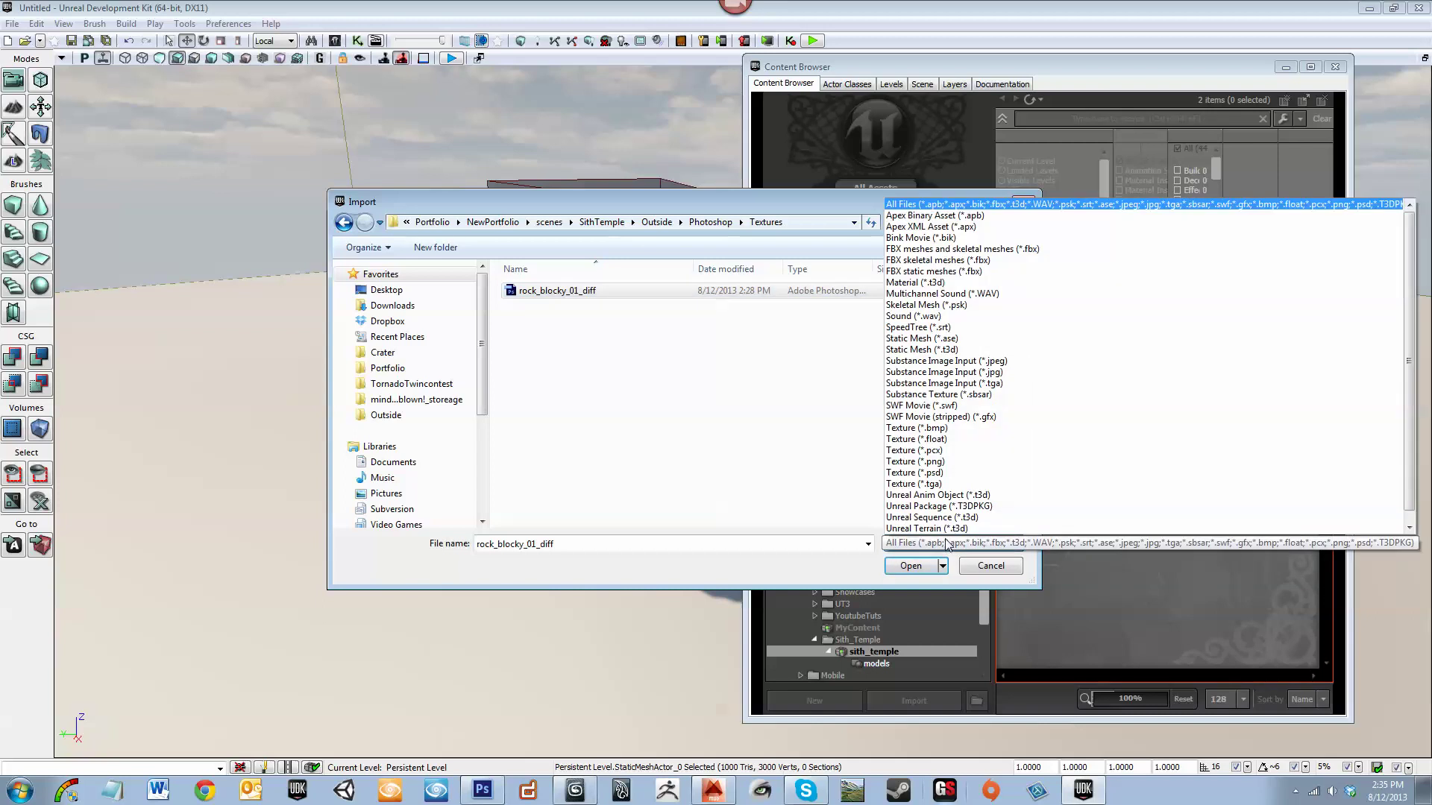
{"action": "scroll", "coordinate": [997, 242], "scroll_direction": "down", "scroll_amount": 2}
{"action": "scroll", "coordinate": [1000, 289], "scroll_direction": "up", "scroll_amount": 1}
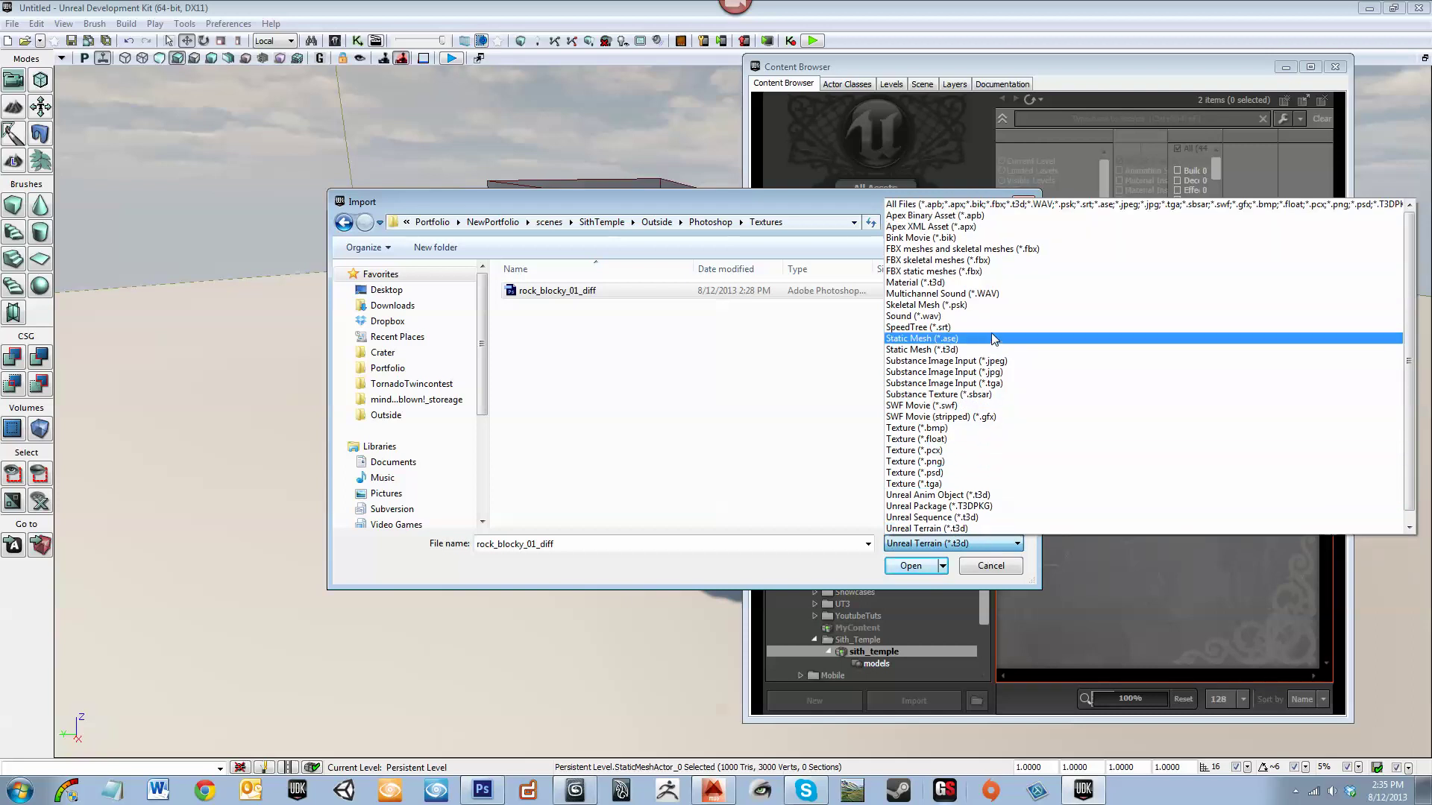
{"action": "left_click", "coordinate": [977, 204]}
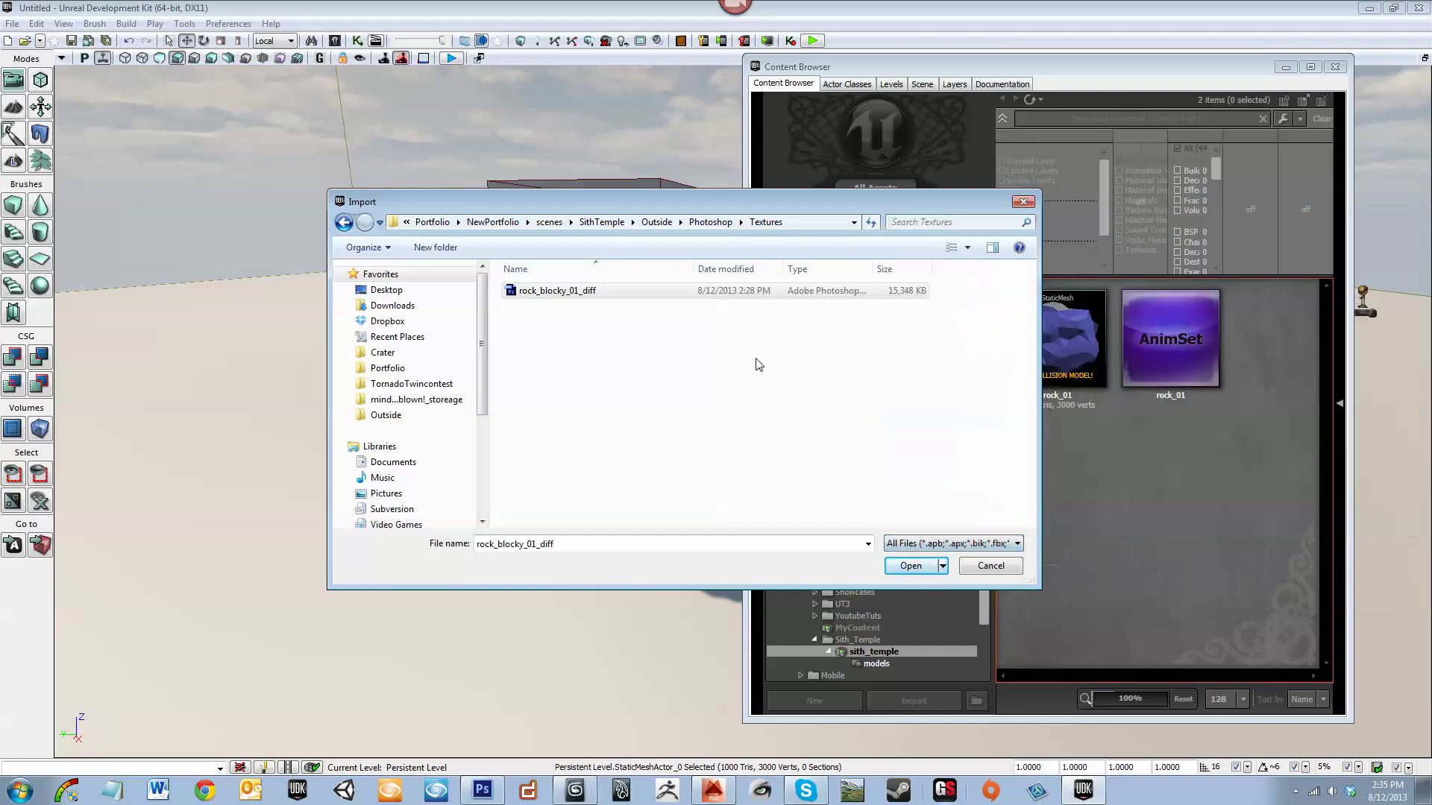
{"action": "left_click", "coordinate": [916, 566]}
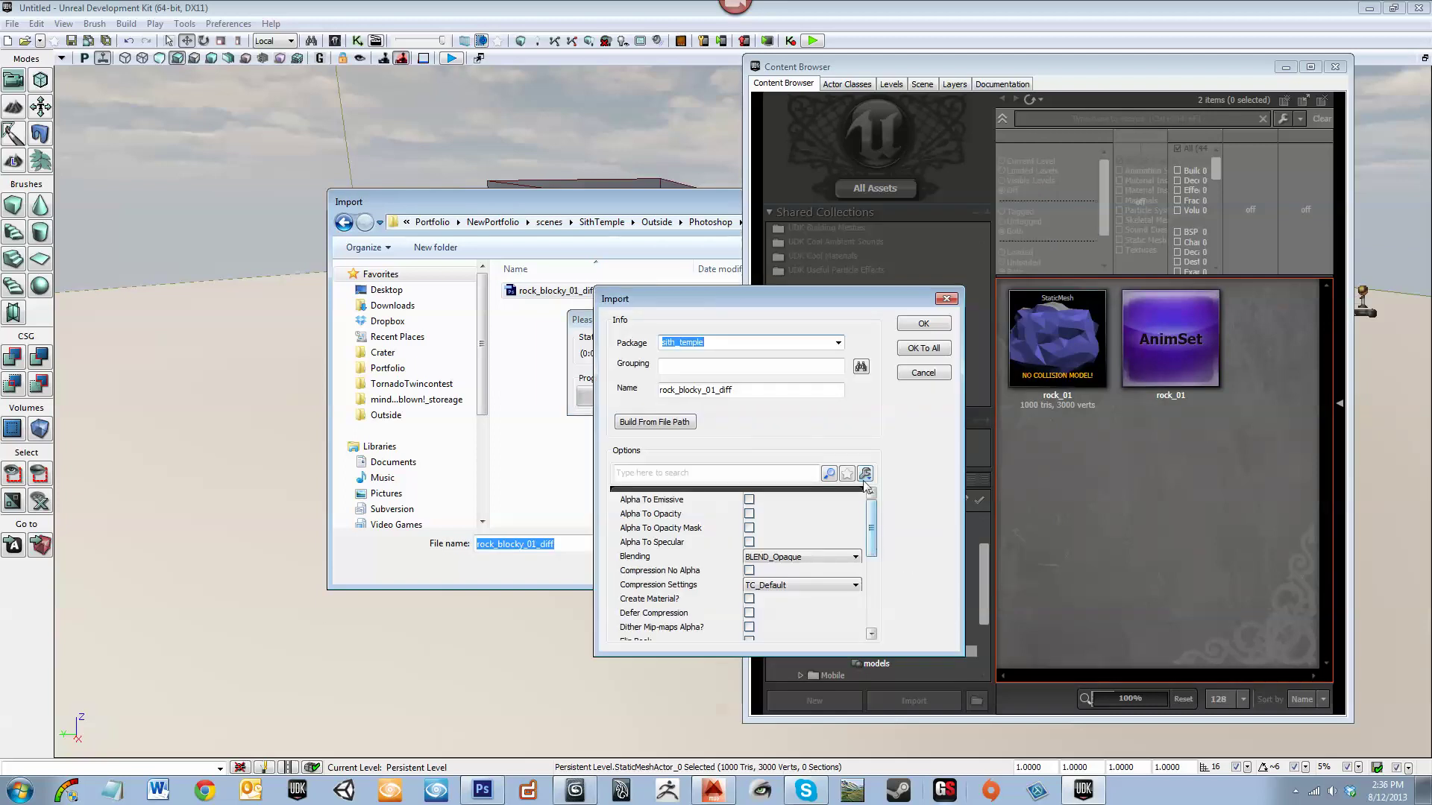
Review the texture's import options, including Blending, Compression Settings and LODGroup
{"action": "scroll", "coordinate": [878, 531], "scroll_direction": "down", "scroll_amount": 1}
{"action": "left_click", "coordinate": [843, 530]}
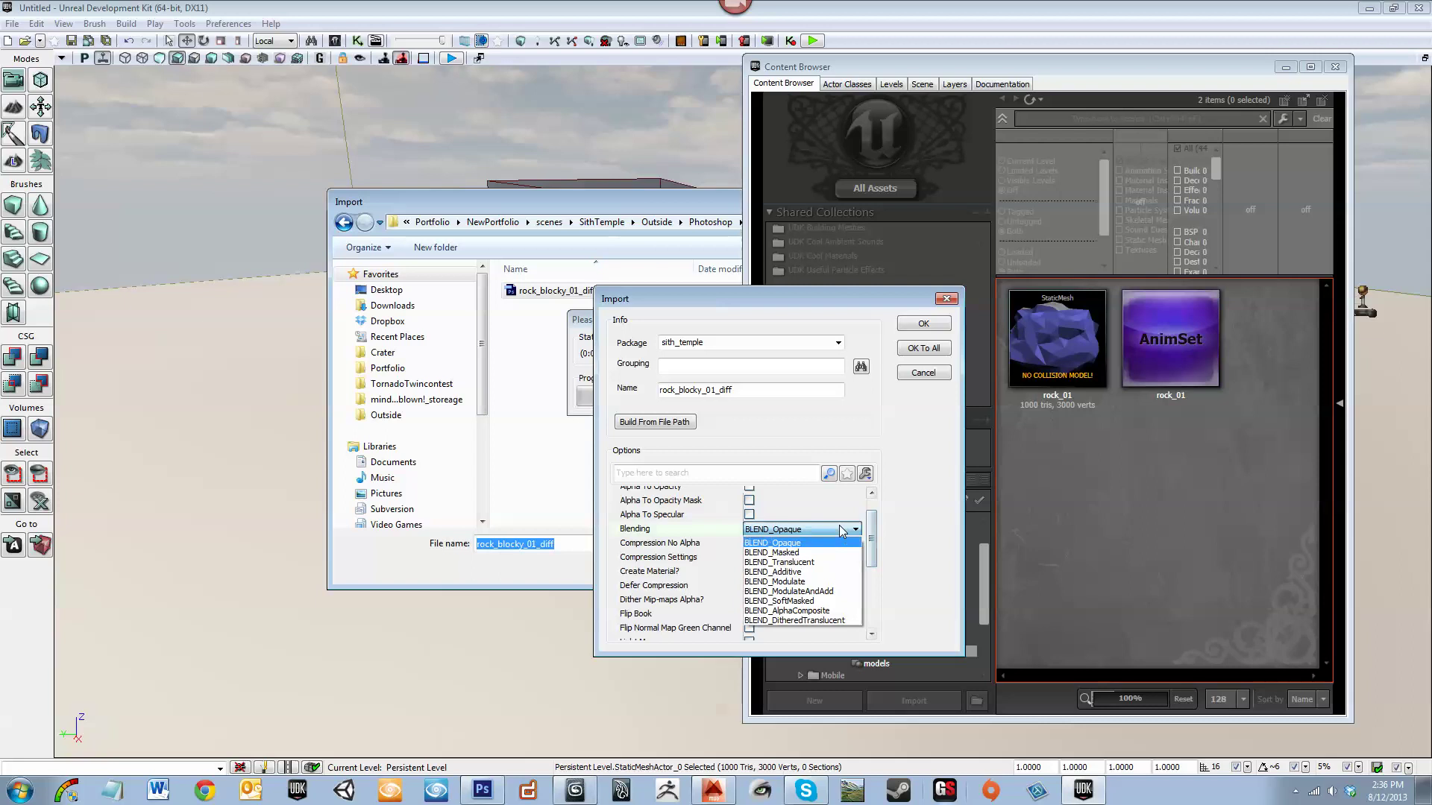
{"action": "left_click", "coordinate": [843, 530]}
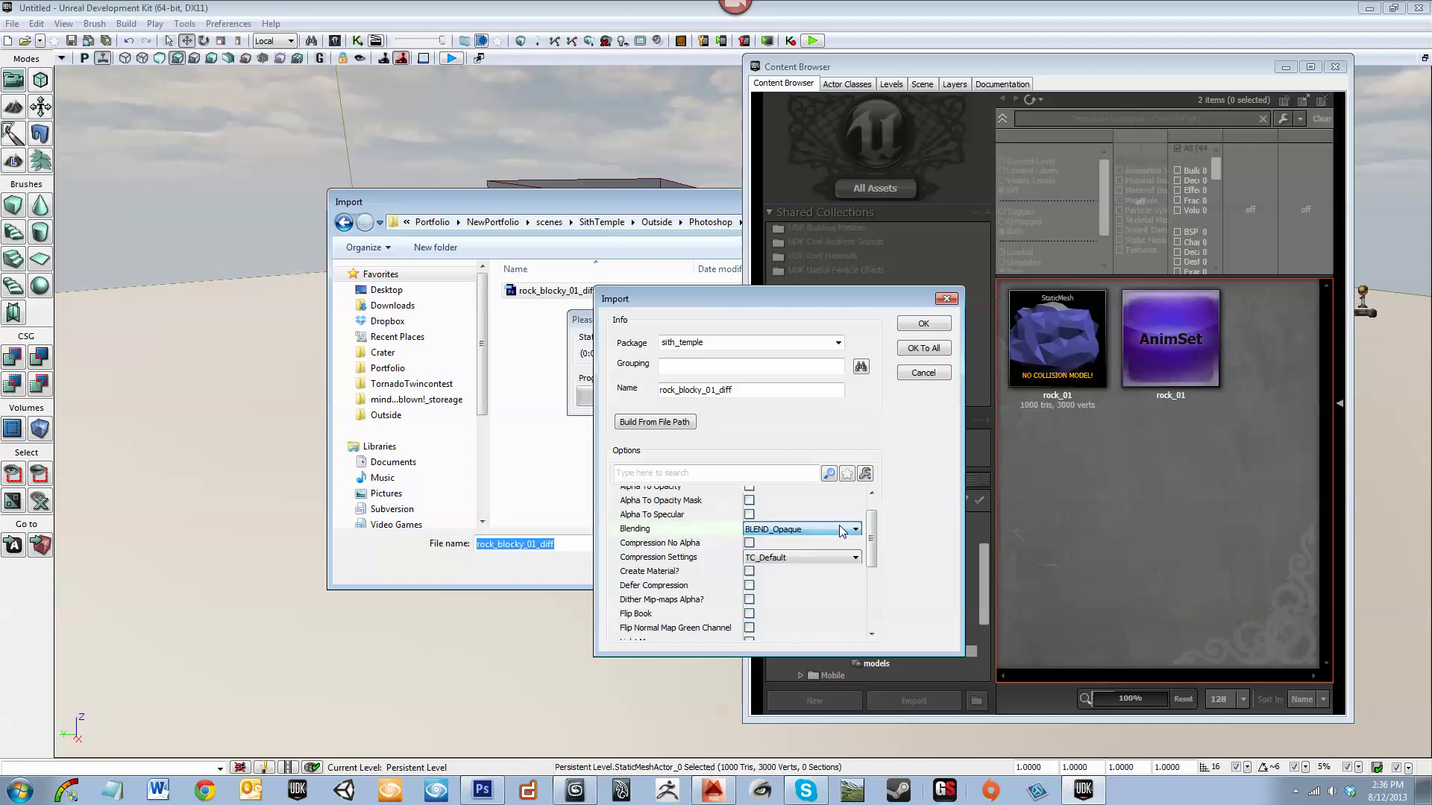
{"action": "left_click", "coordinate": [814, 557]}
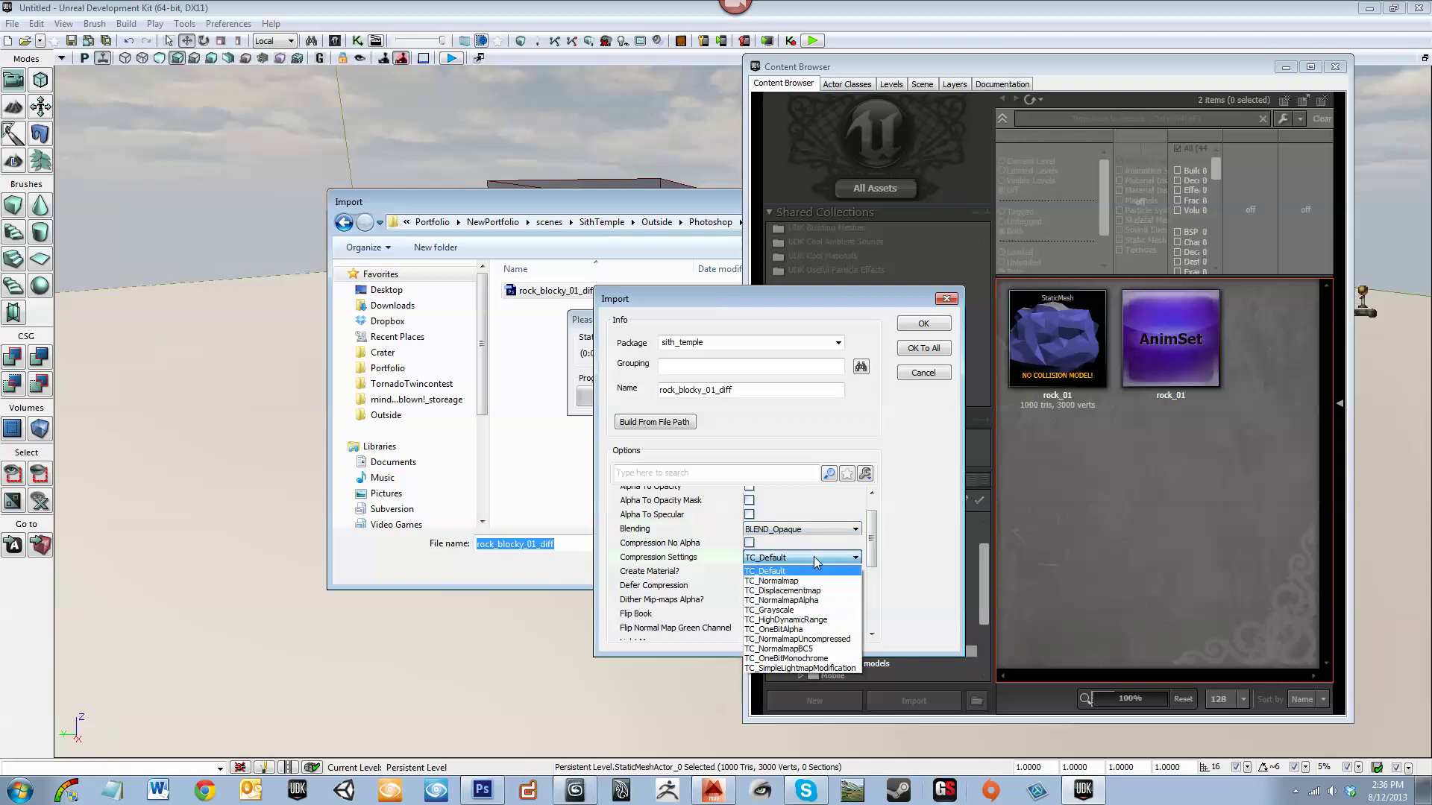
{"action": "left_click", "coordinate": [813, 553]}
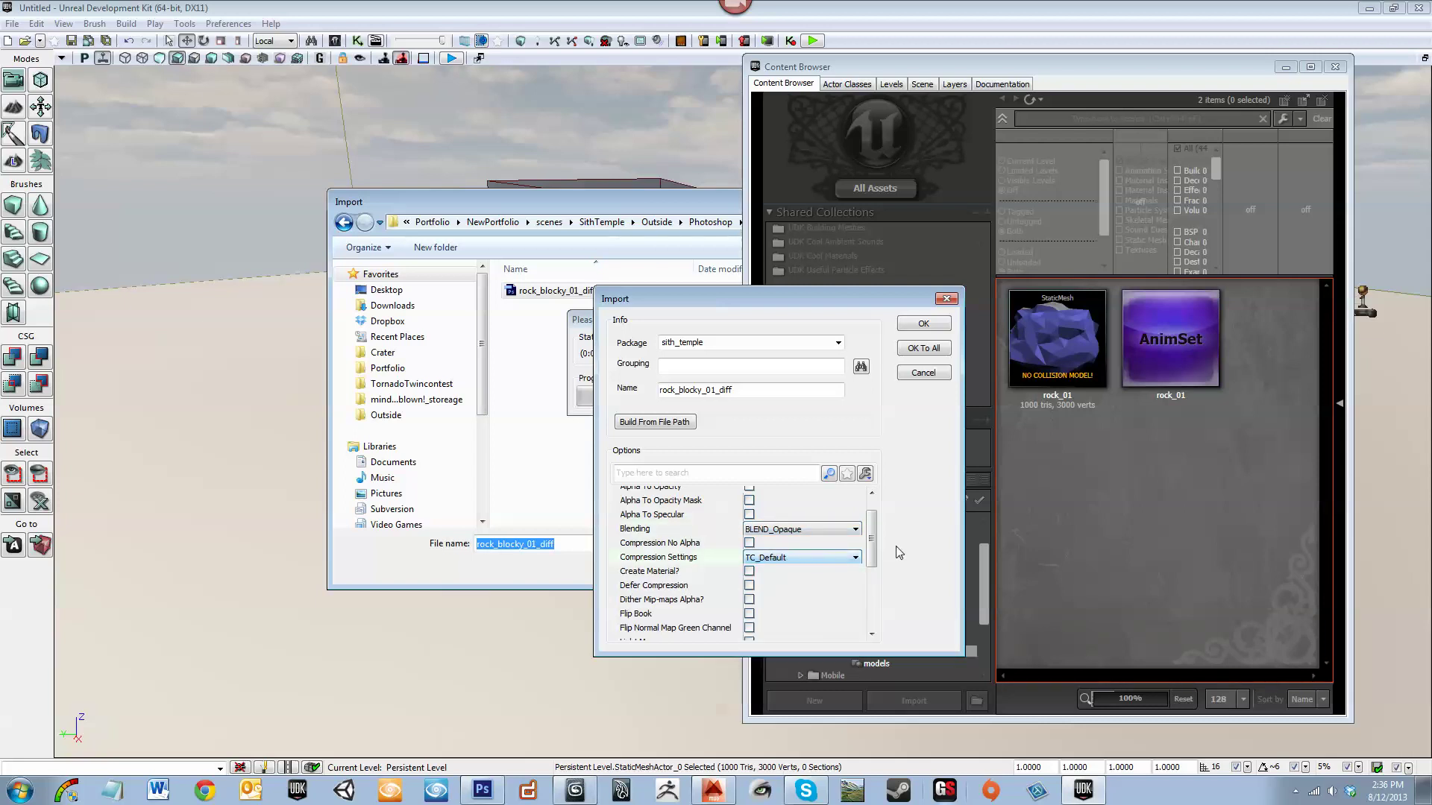
{"action": "scroll", "coordinate": [875, 507], "scroll_direction": "up", "scroll_amount": 1}
{"action": "left_click_drag", "start_coordinate": [875, 509], "coordinate": [876, 574]}
{"action": "left_click", "coordinate": [825, 557]}
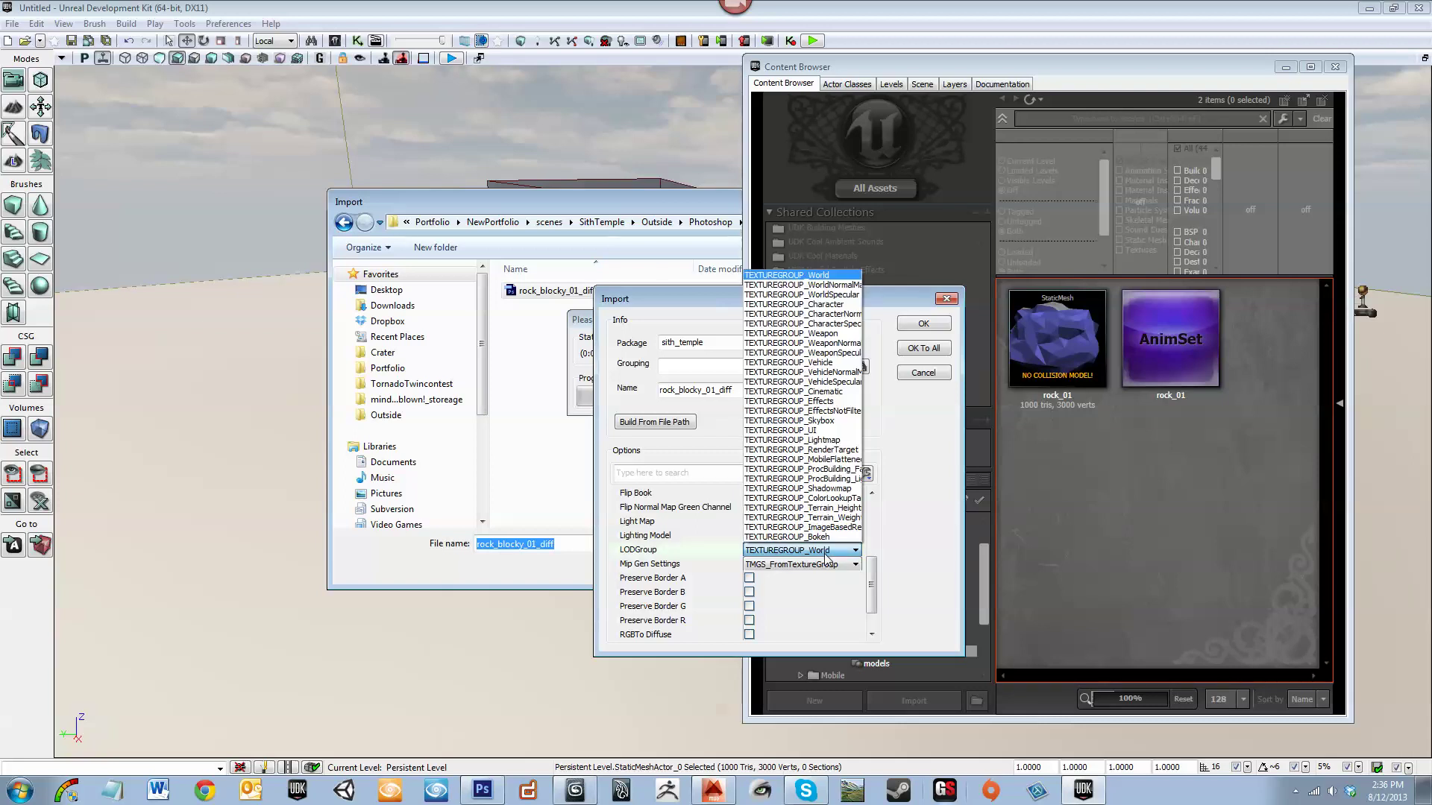
{"action": "left_click", "coordinate": [825, 557]}
{"action": "left_click_drag", "start_coordinate": [868, 588], "coordinate": [868, 604]}
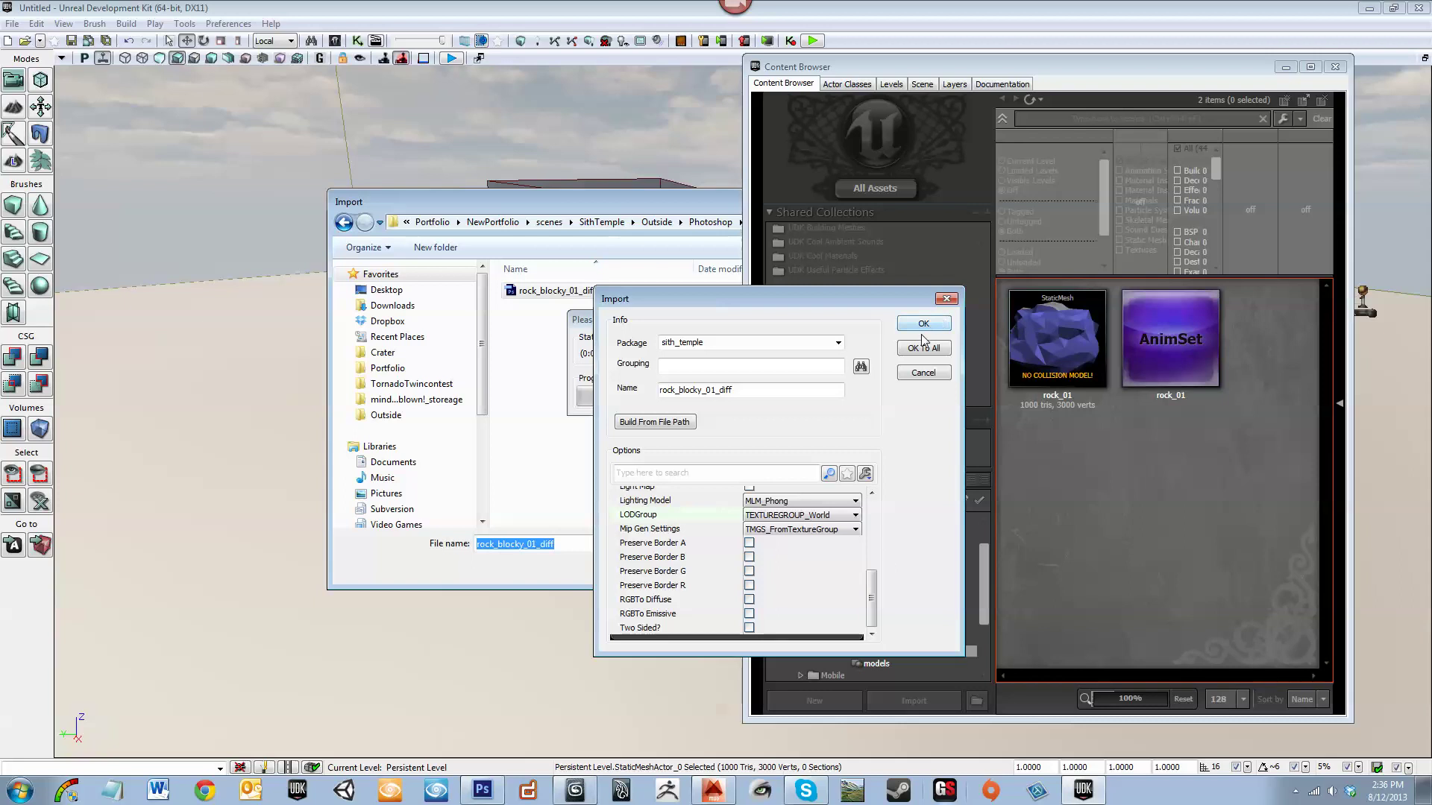
Set the grouping to textures and import rock_blocky_01_diff into sith_temple, agreeing to fully load the Textures package
{"action": "left_click", "coordinate": [752, 364]}
{"action": "left_click", "coordinate": [753, 363]}
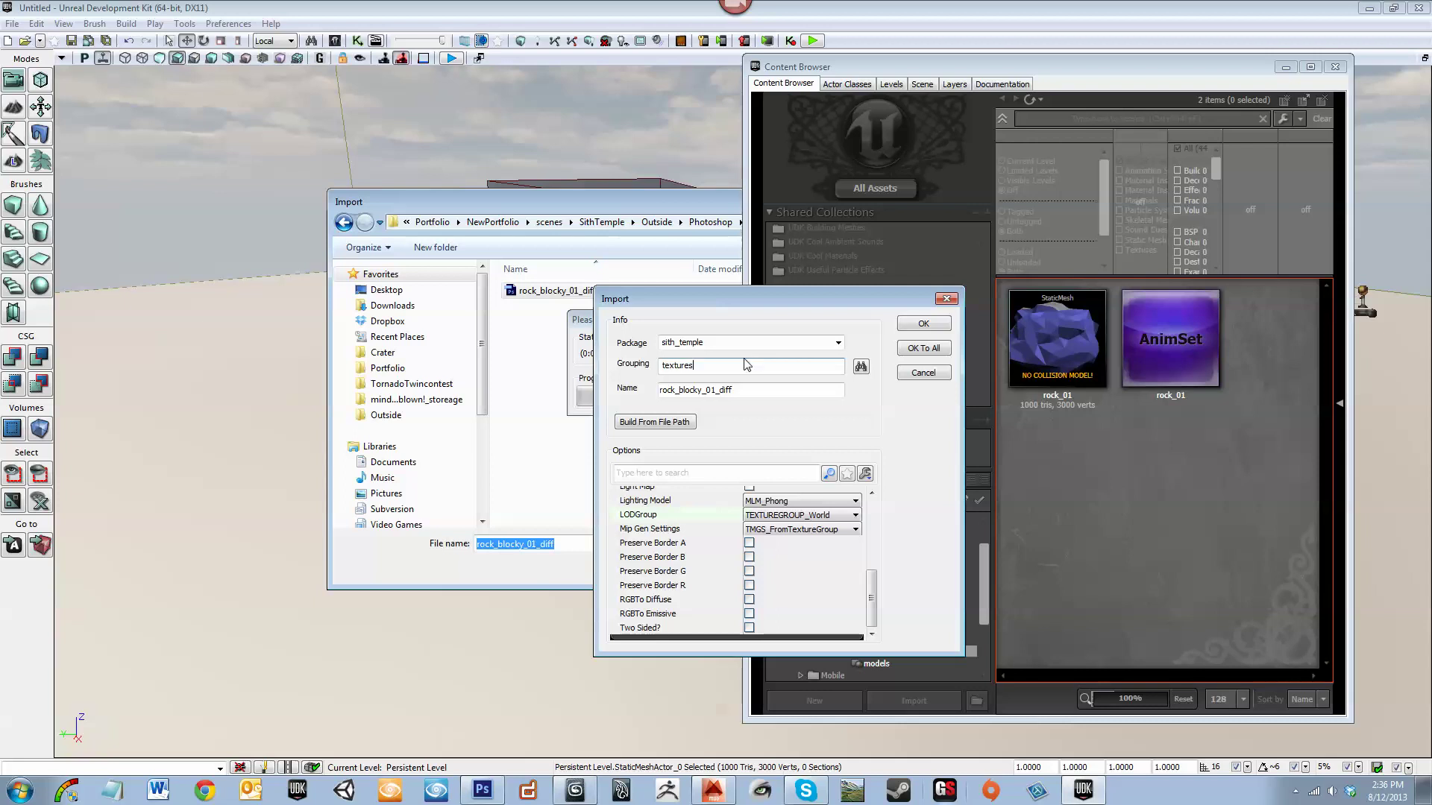
{"action": "left_click", "coordinate": [922, 326]}
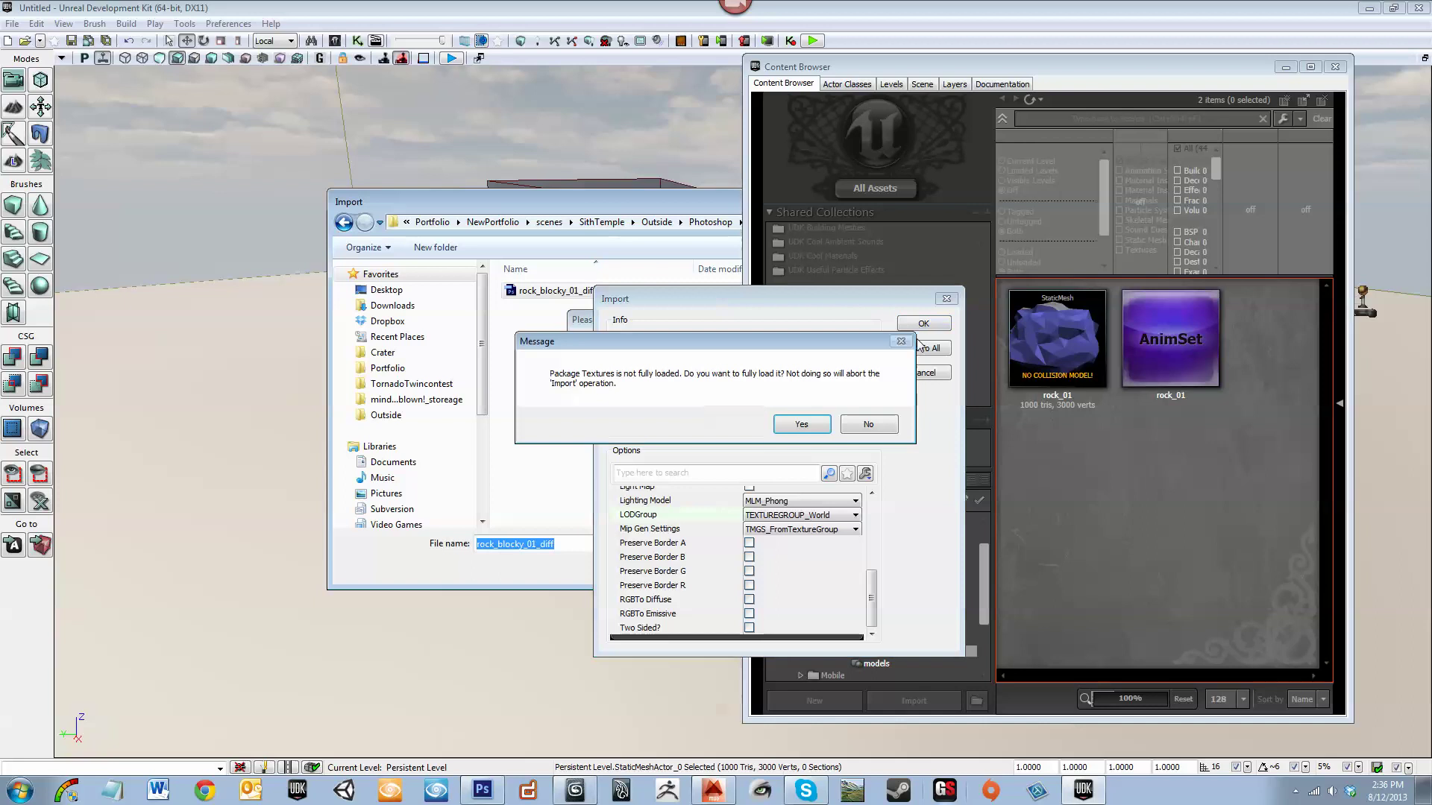
{"action": "left_click", "coordinate": [802, 426]}
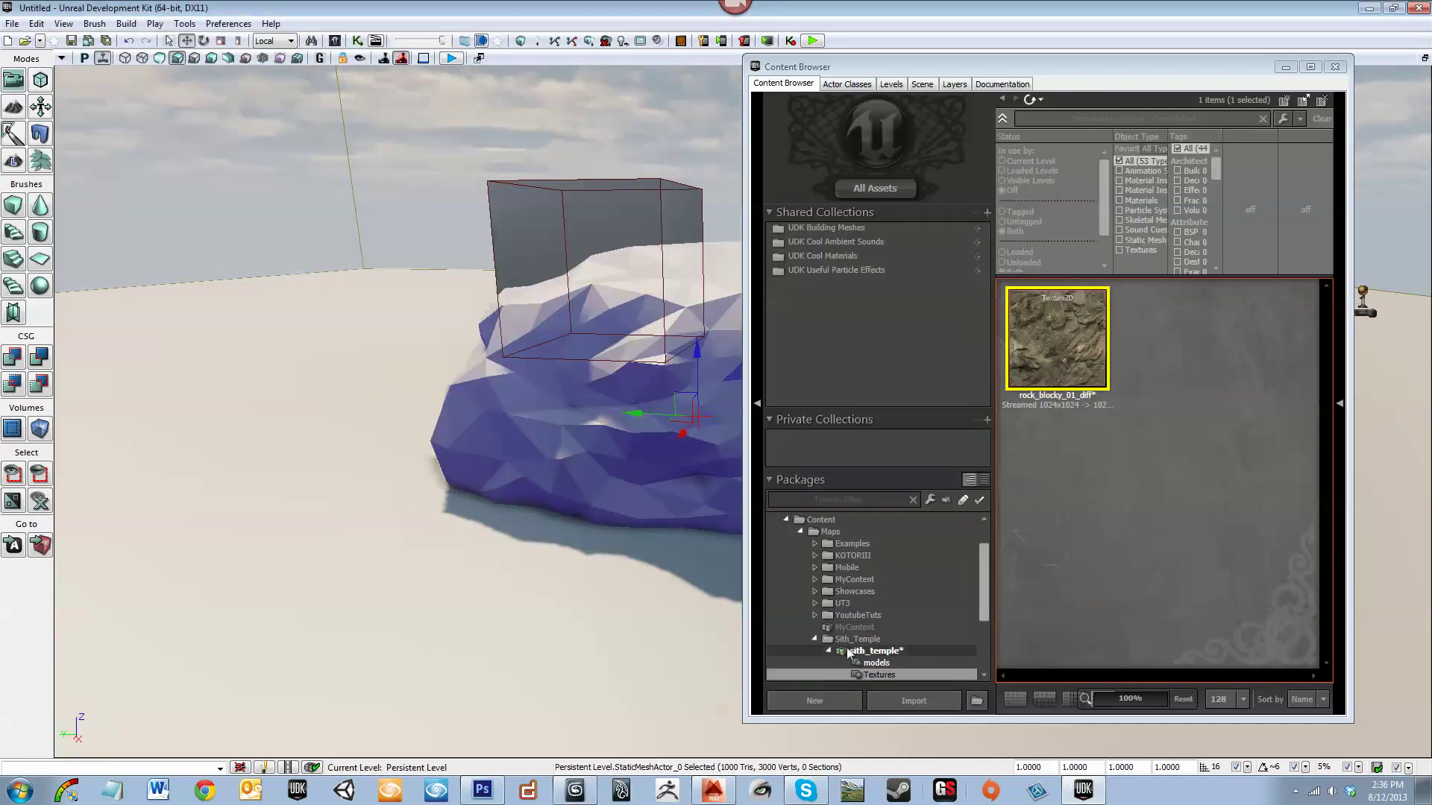
{"action": "left_click", "coordinate": [922, 675]}
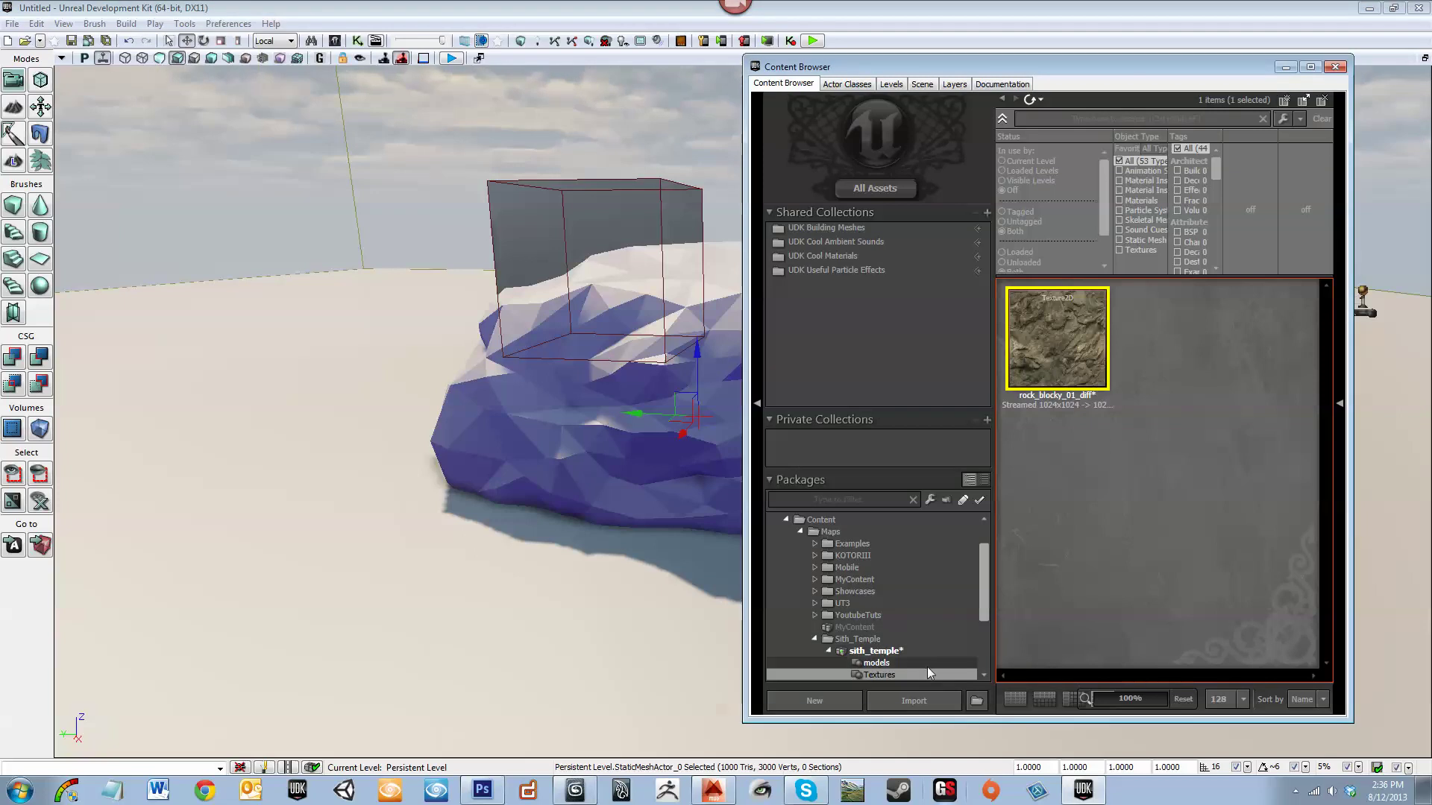
{"action": "mouse_move", "coordinate": [1062, 321]}
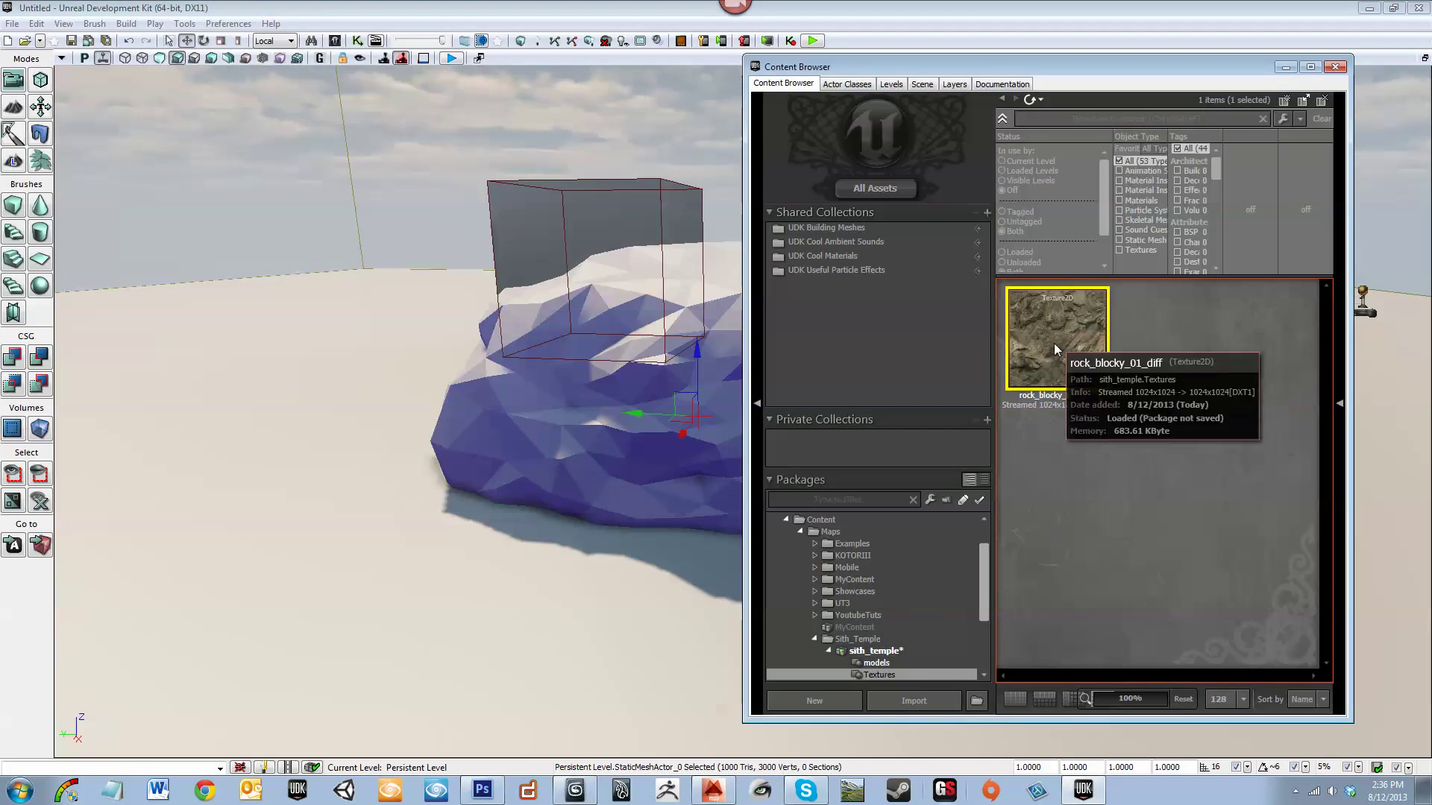
Start another import, look for more rock textures in Outside's Photoshop and MudboxExports folders, check the supported file types and cancel the import
{"action": "scroll", "coordinate": [988, 573], "scroll_direction": "down", "scroll_amount": 2}
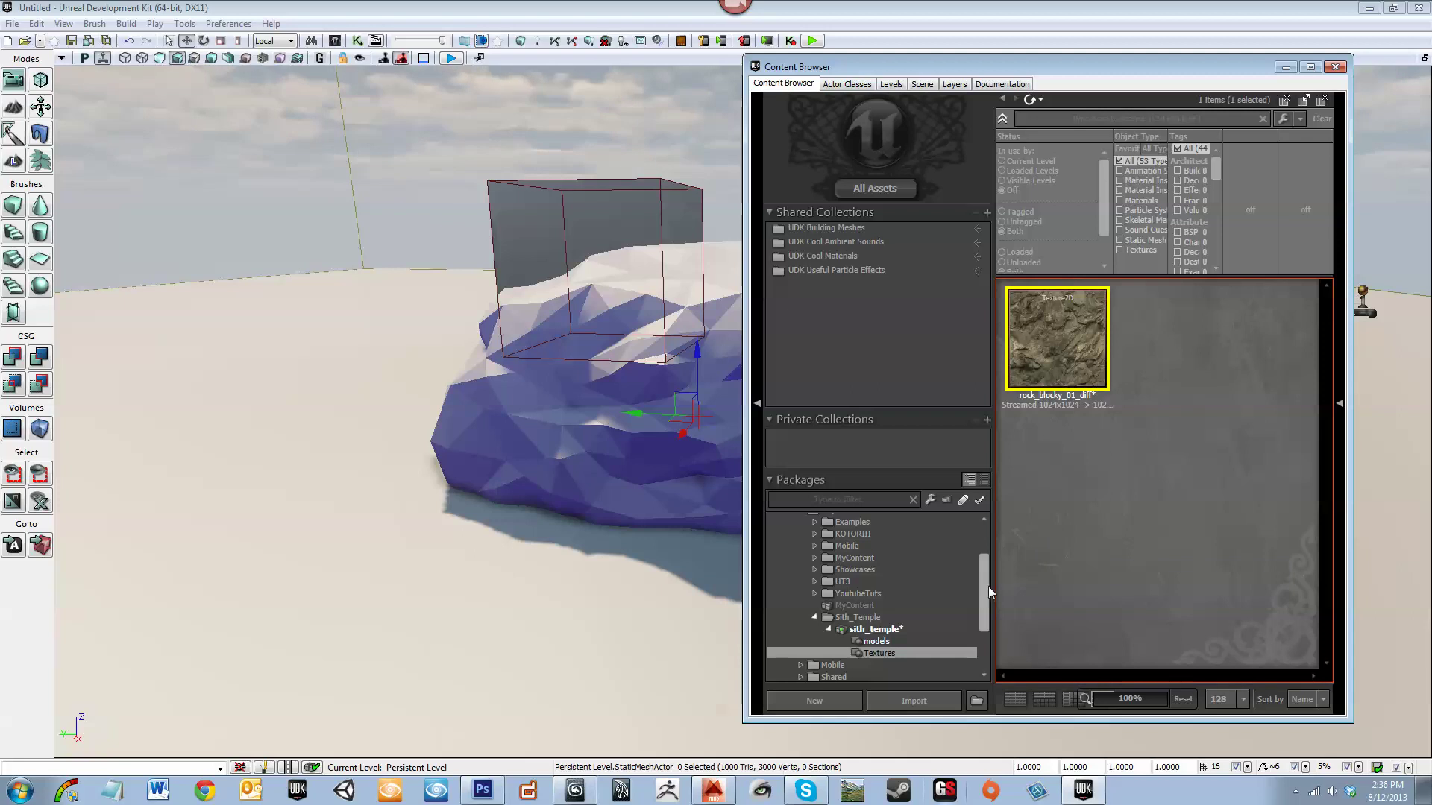
{"action": "left_click_drag", "start_coordinate": [986, 586], "coordinate": [991, 596]}
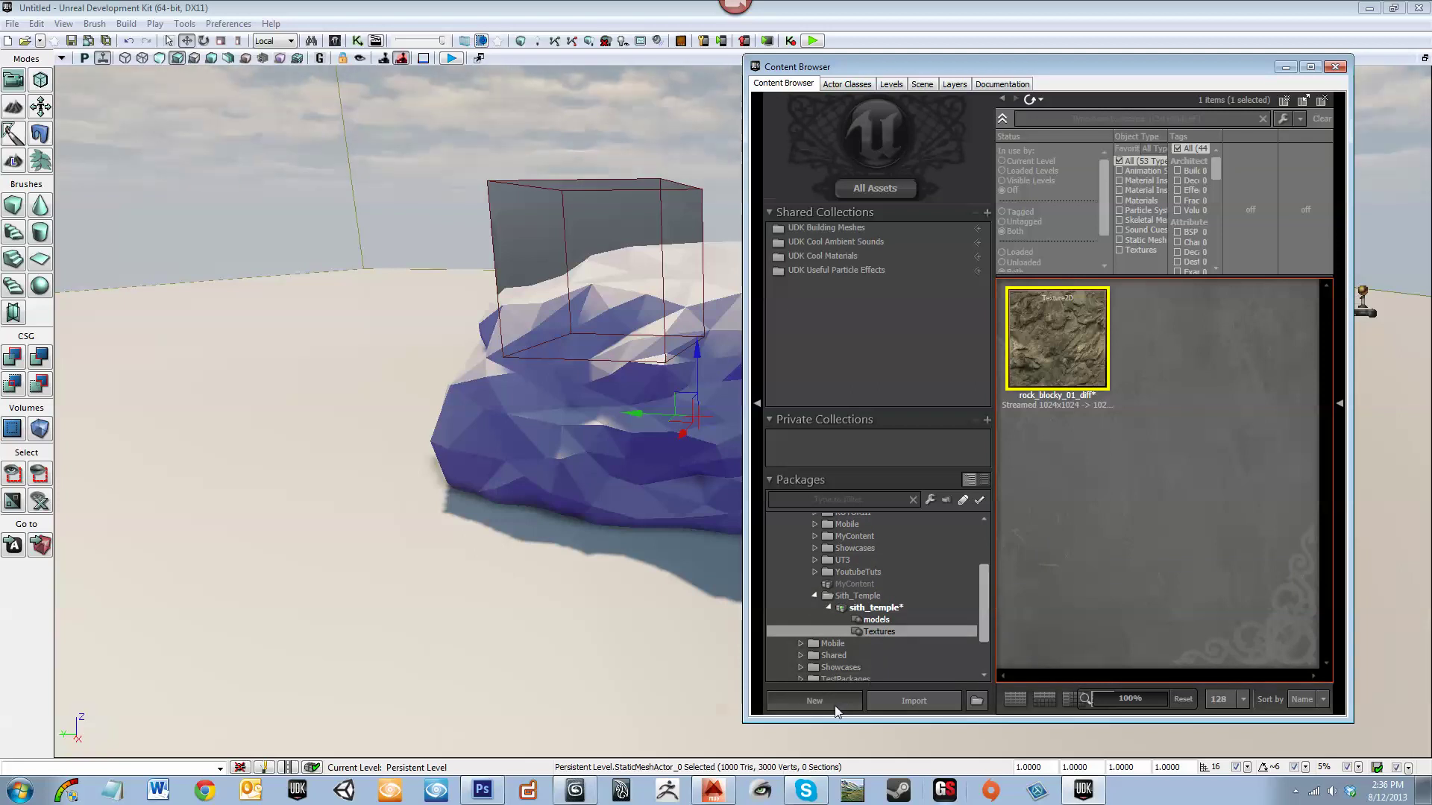
{"action": "left_click", "coordinate": [882, 700]}
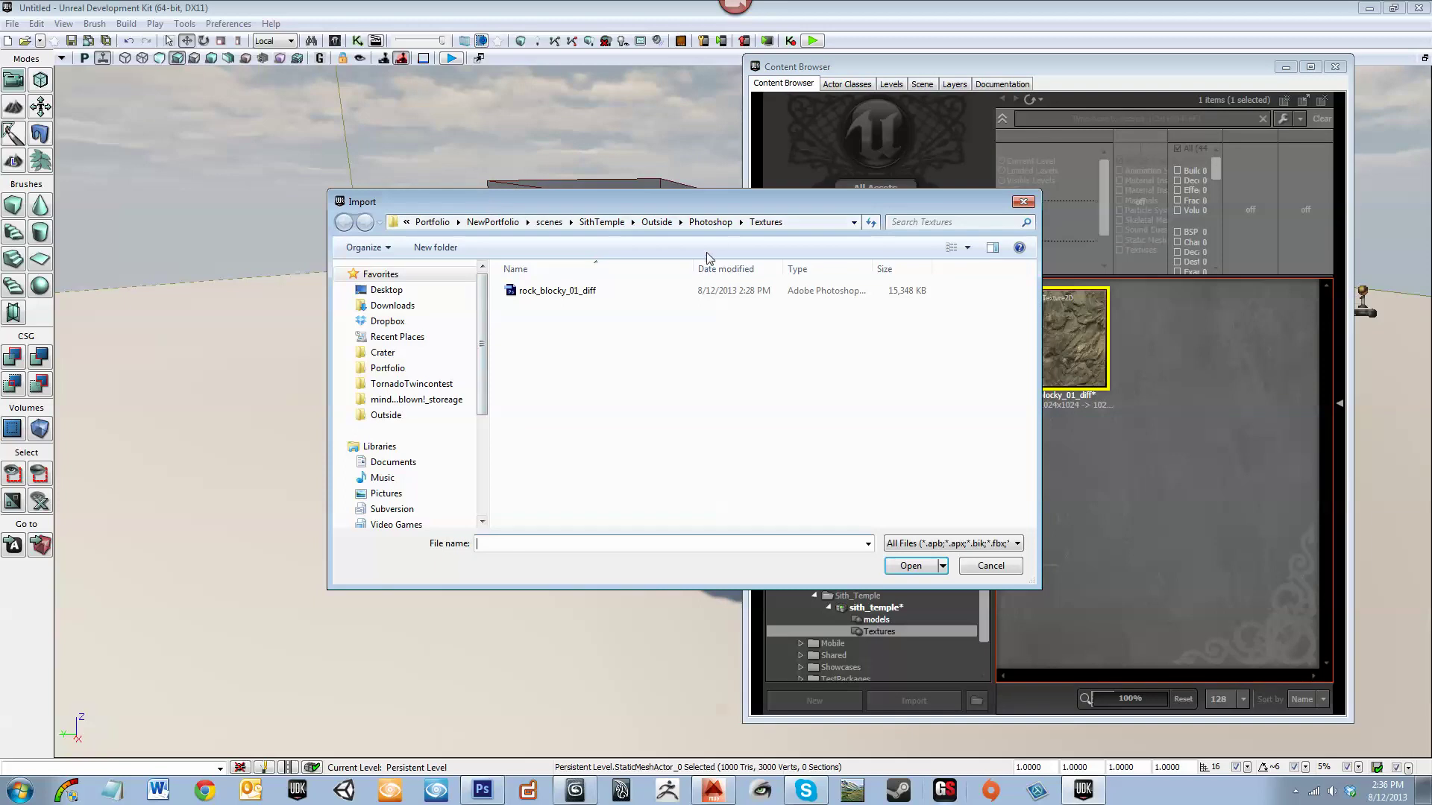
{"action": "left_click", "coordinate": [715, 222]}
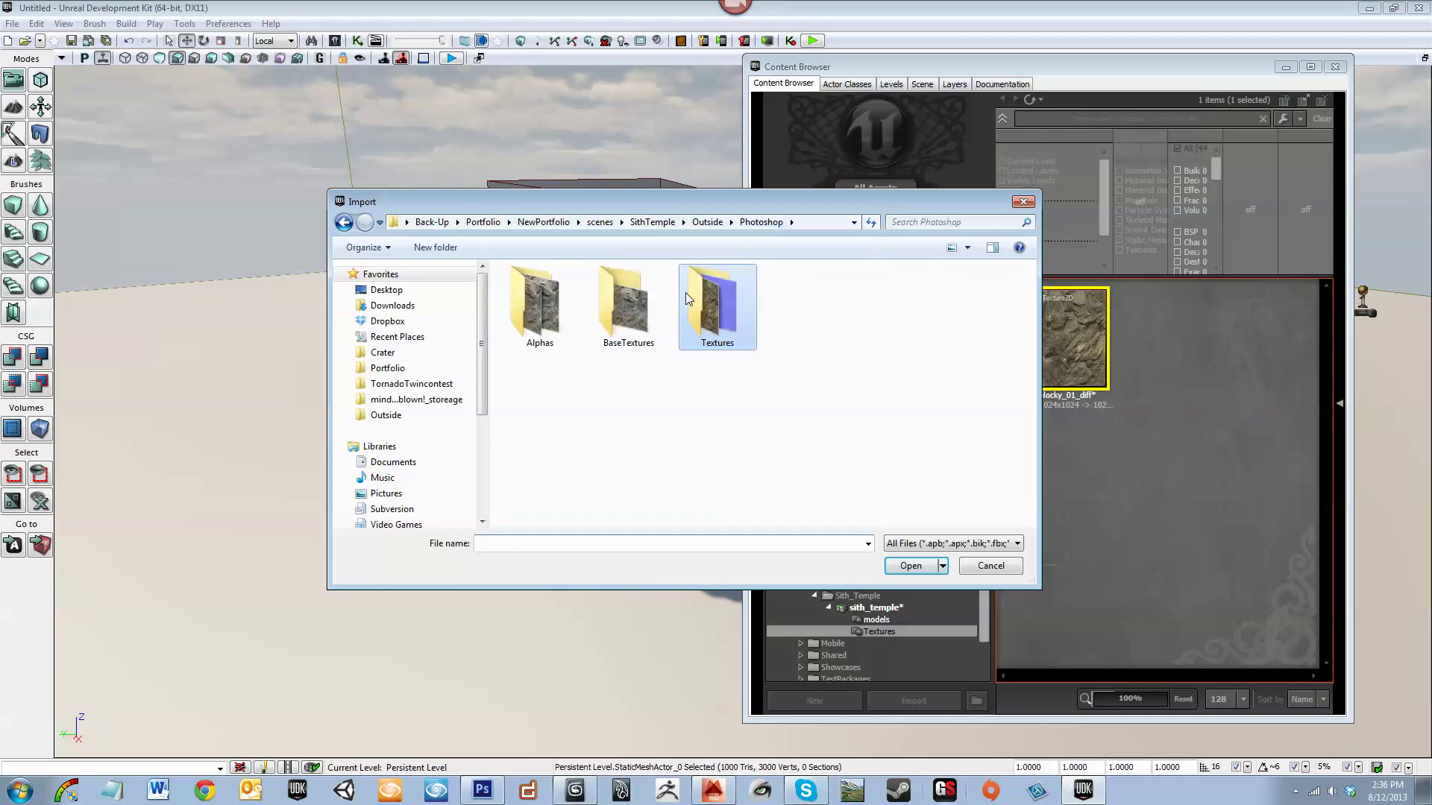
{"action": "left_click", "coordinate": [707, 222]}
{"action": "double_click", "coordinate": [737, 291]}
{"action": "key", "text": "BackSpace"}
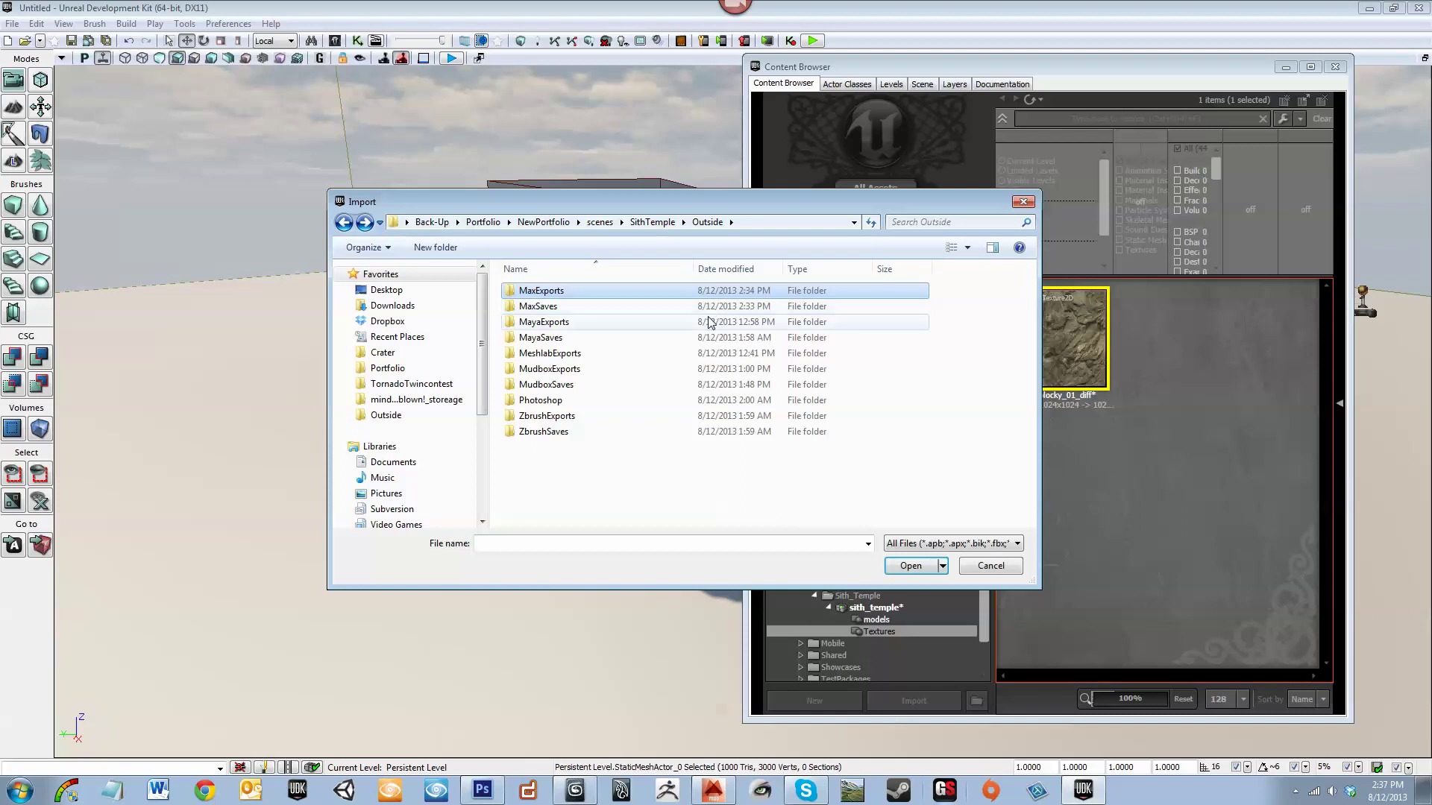
{"action": "double_click", "coordinate": [640, 369]}
{"action": "double_click", "coordinate": [575, 325]}
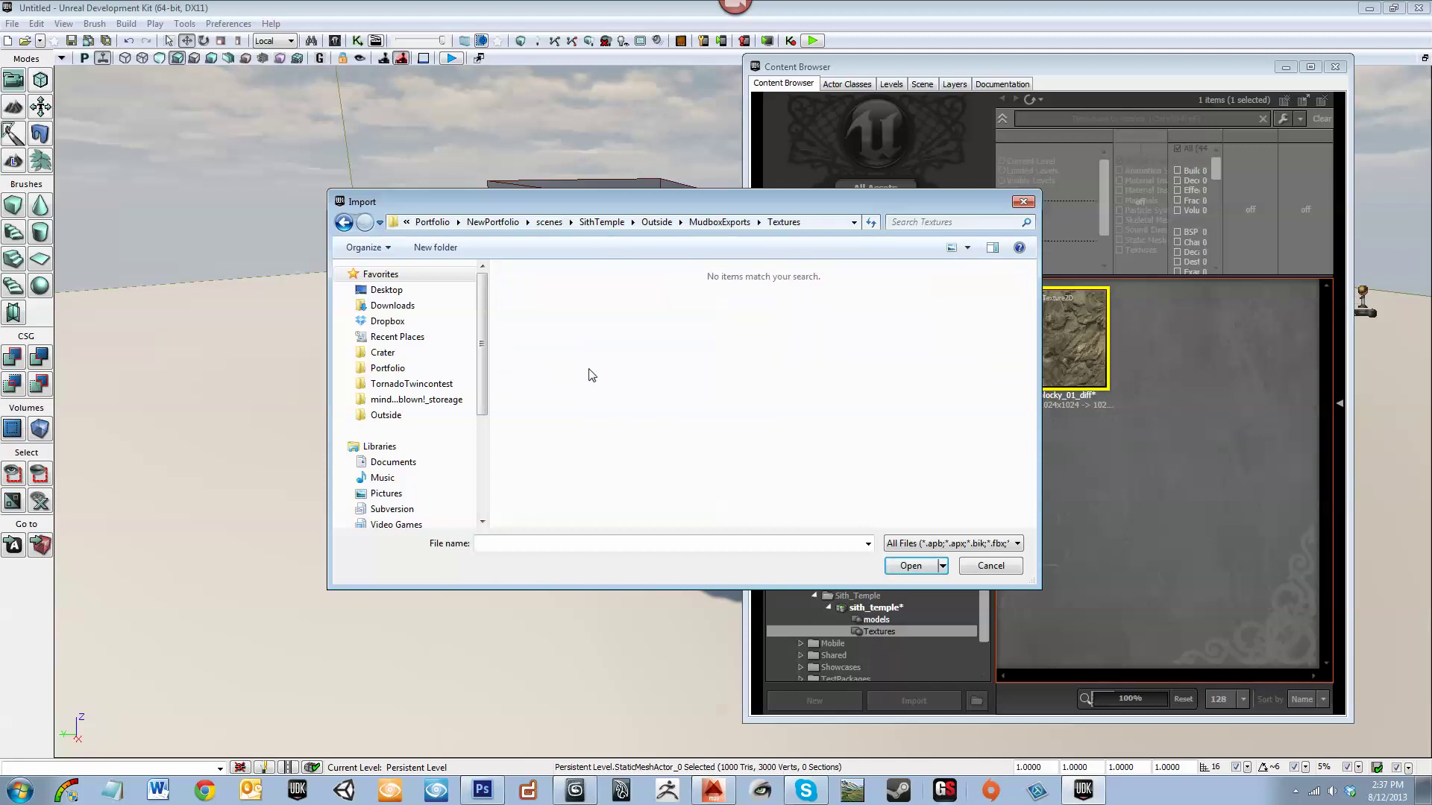
{"action": "left_click", "coordinate": [918, 544]}
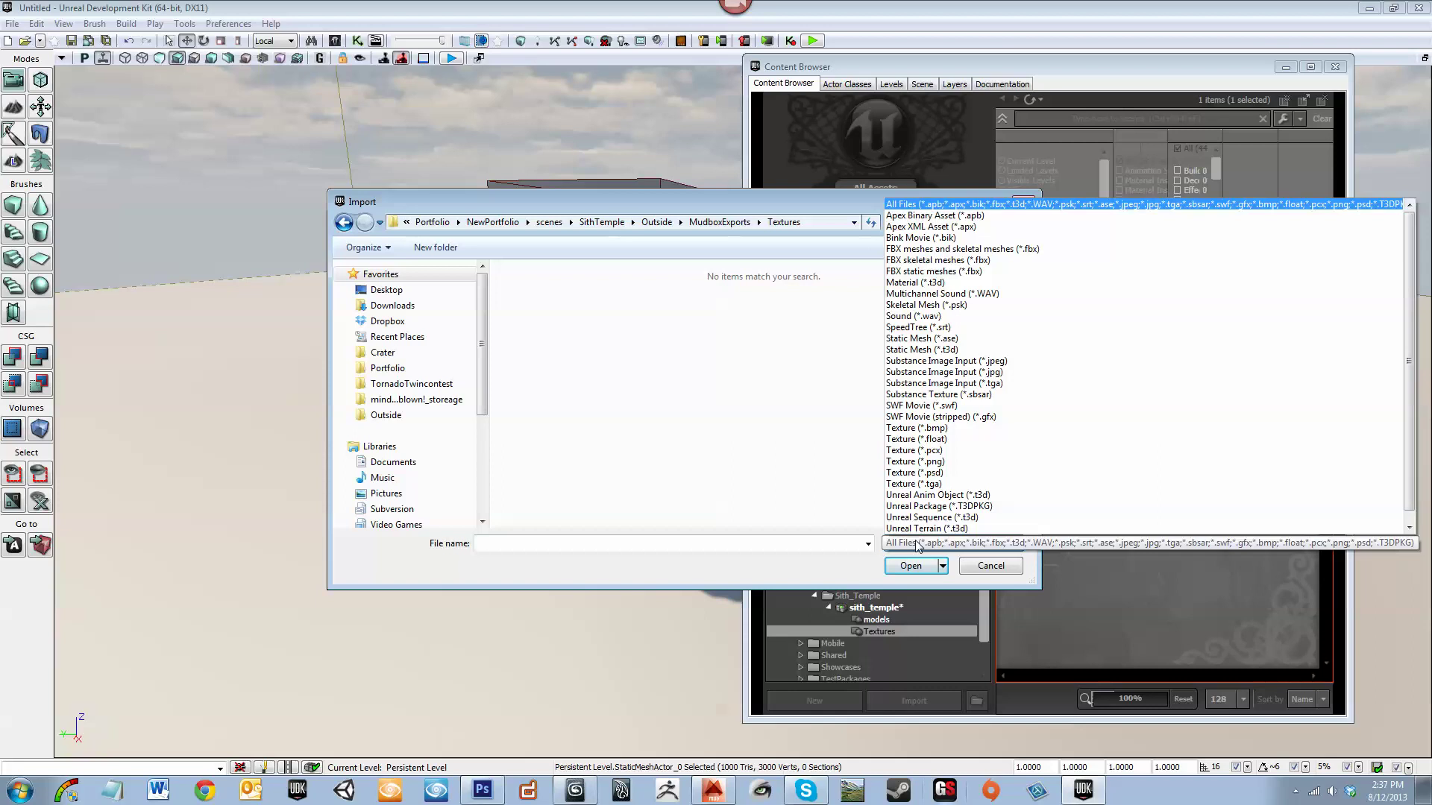
{"action": "left_click", "coordinate": [918, 547]}
{"action": "left_click", "coordinate": [979, 571]}
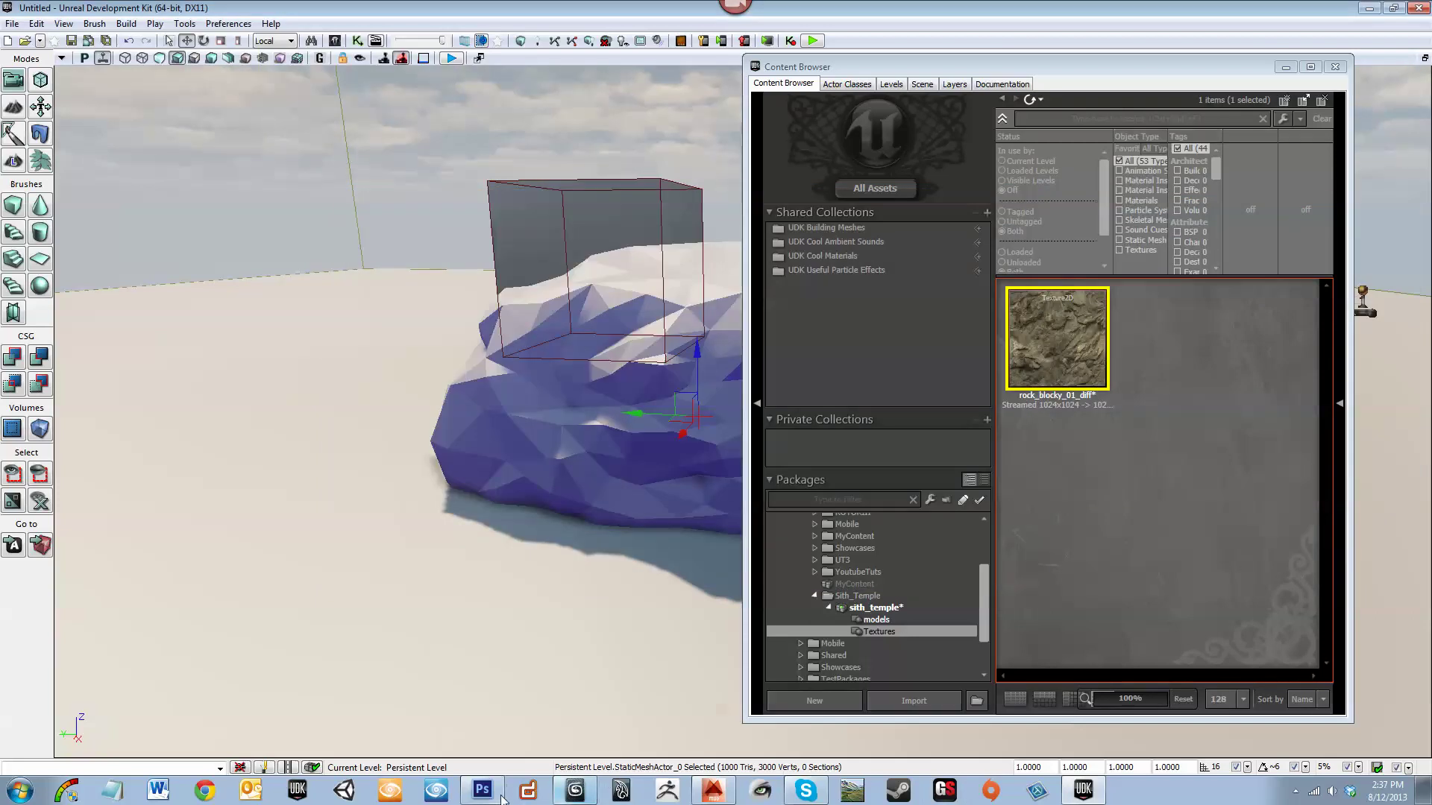
Switch to Photoshop and look over the open rock_01_AO and rock_blocky_01_ddnf textures
{"action": "left_click", "coordinate": [498, 795]}
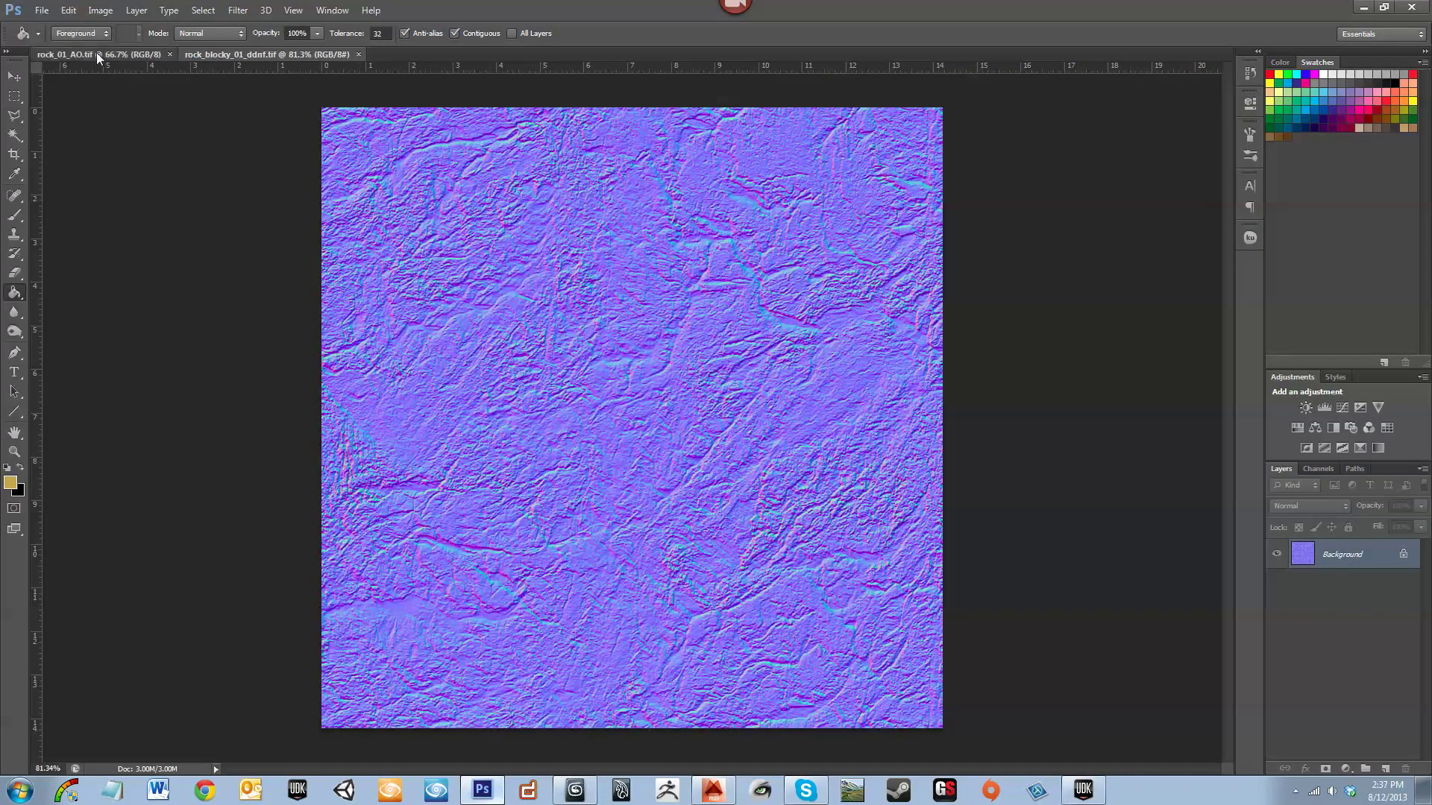
{"action": "left_click", "coordinate": [96, 54]}
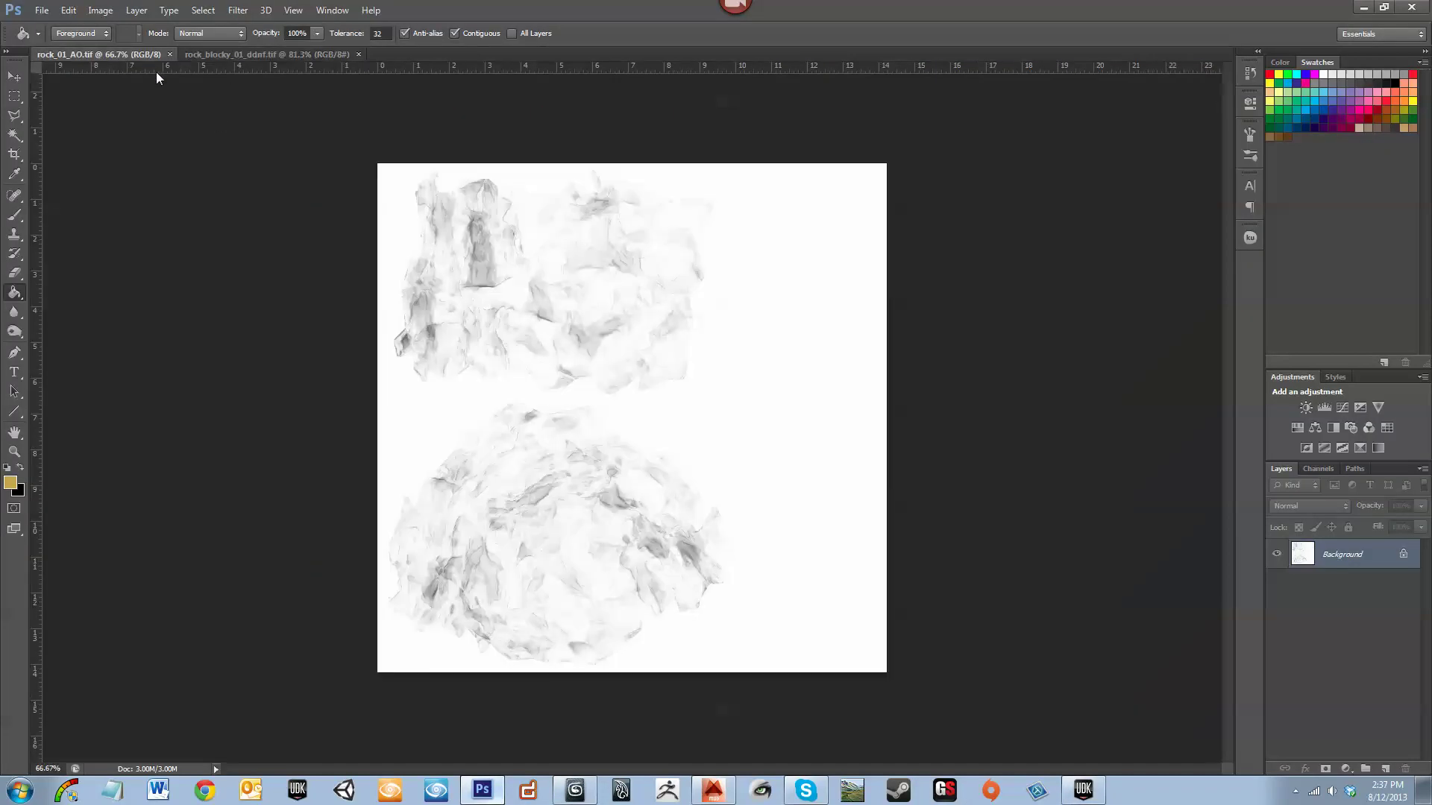
{"action": "left_click", "coordinate": [226, 52]}
Open the rock_01_dnn normal map from the Textures folder in Outside's MudboxExports folder
{"action": "left_click", "coordinate": [68, 9]}
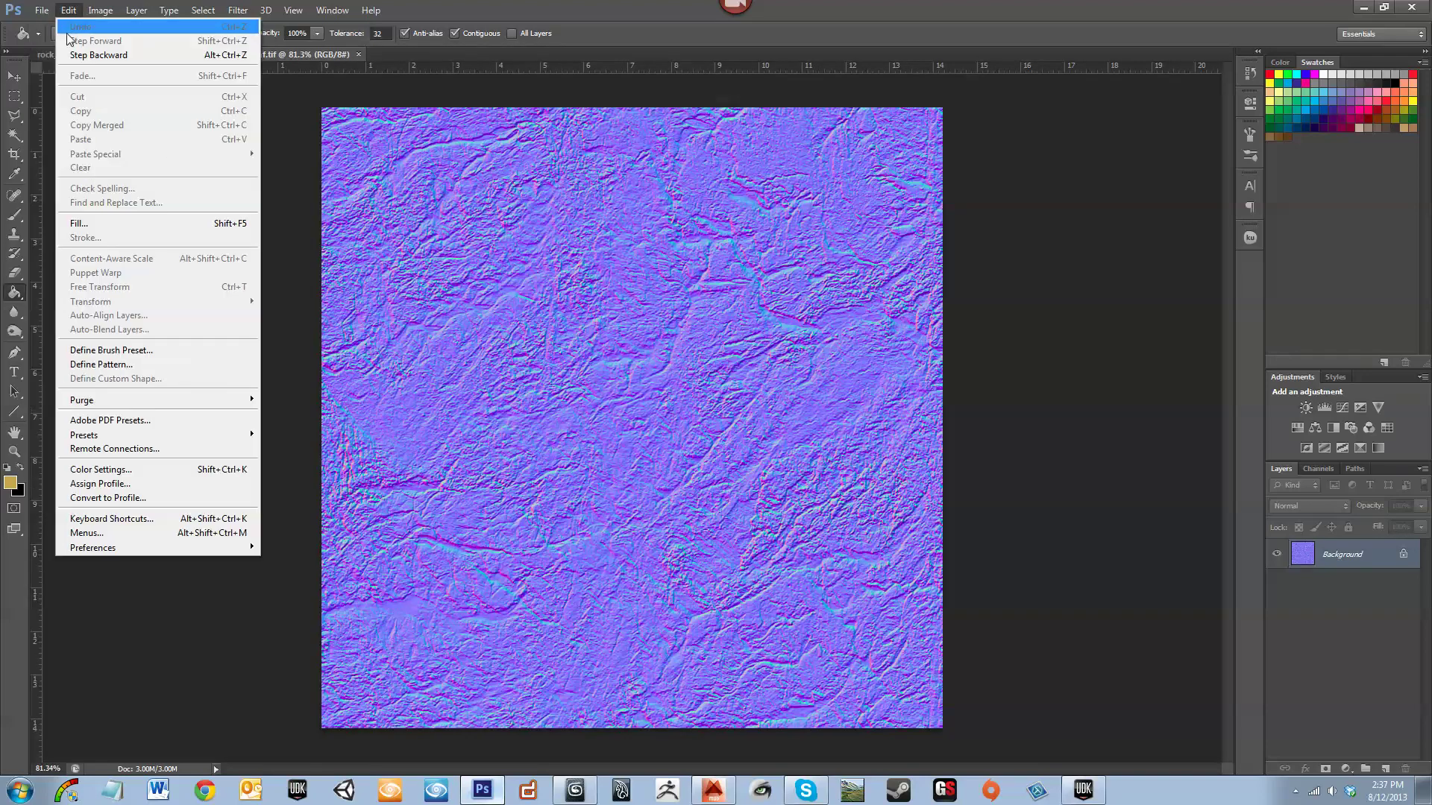
{"action": "mouse_move", "coordinate": [42, 10]}
{"action": "left_click", "coordinate": [60, 40]}
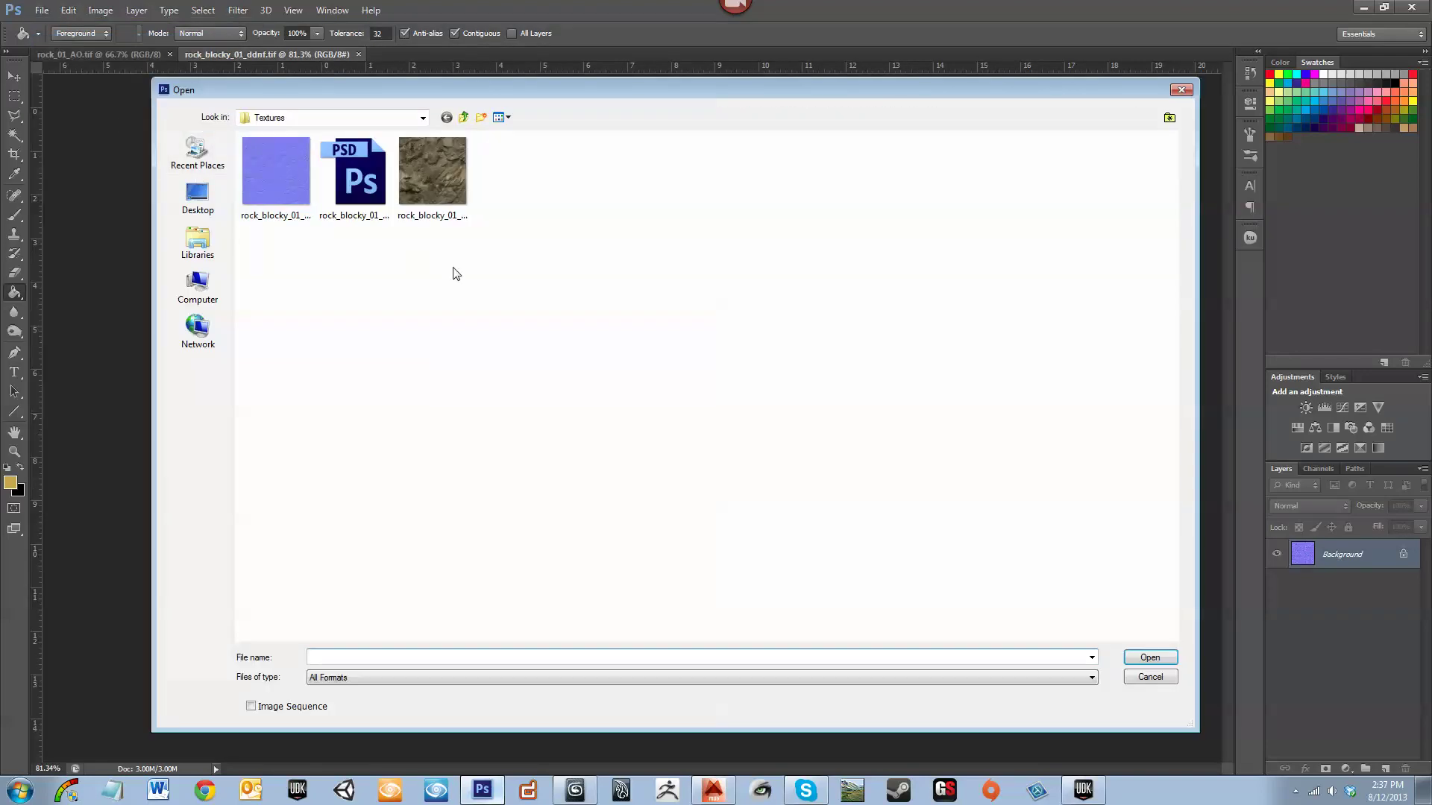
{"action": "left_click", "coordinate": [395, 120]}
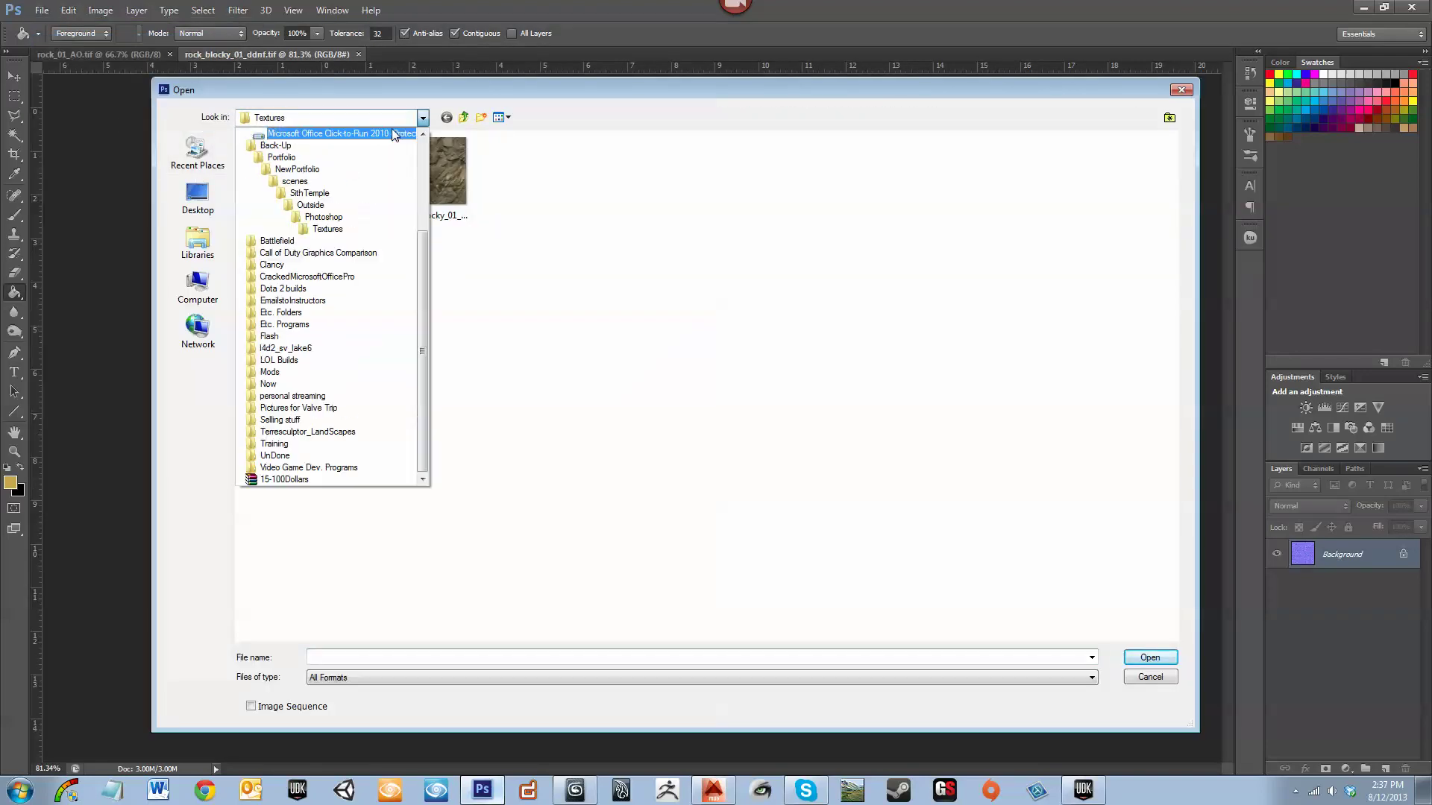
{"action": "left_click", "coordinate": [405, 209]}
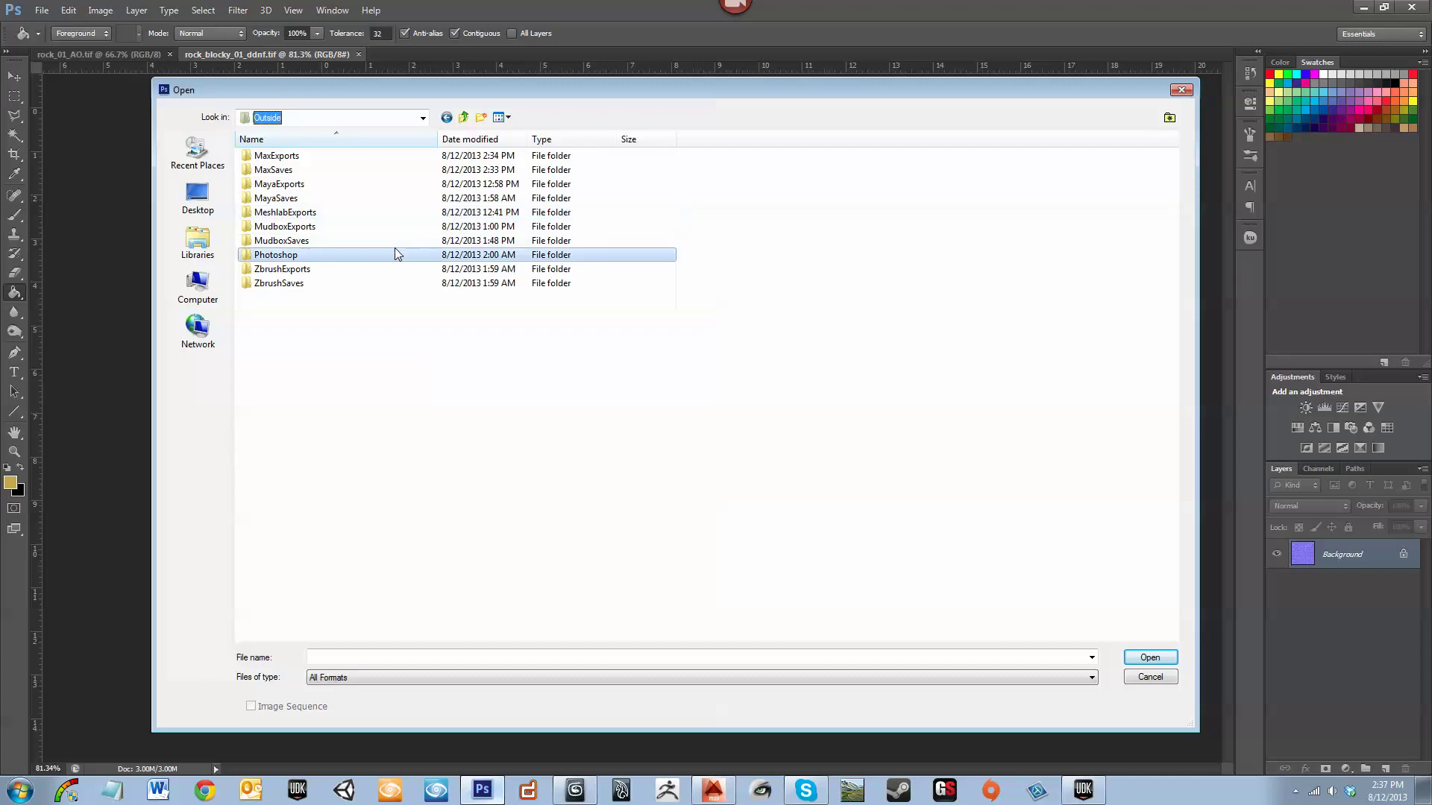
{"action": "double_click", "coordinate": [392, 227]}
{"action": "double_click", "coordinate": [276, 175]}
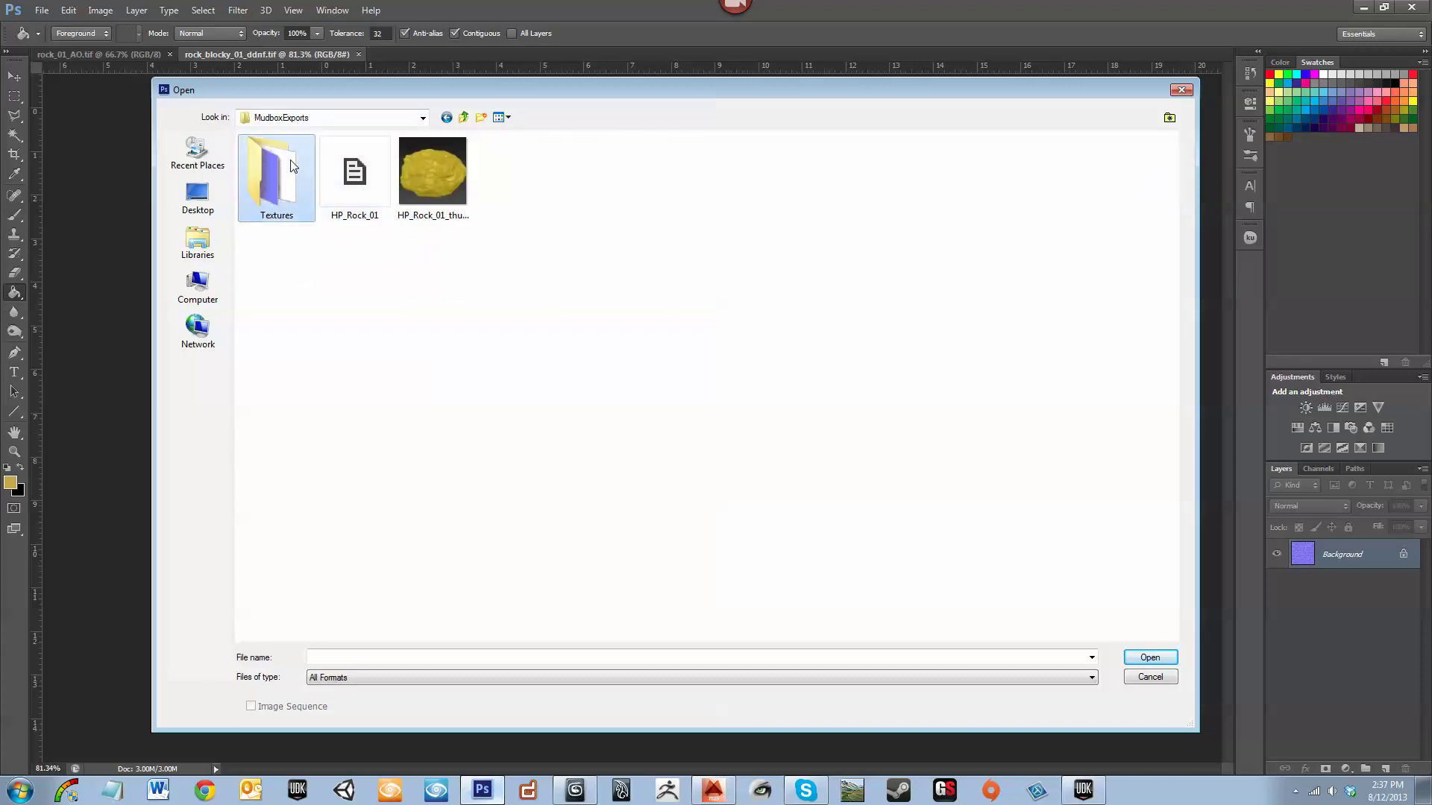
{"action": "left_click_drag", "start_coordinate": [356, 267], "coordinate": [350, 222]}
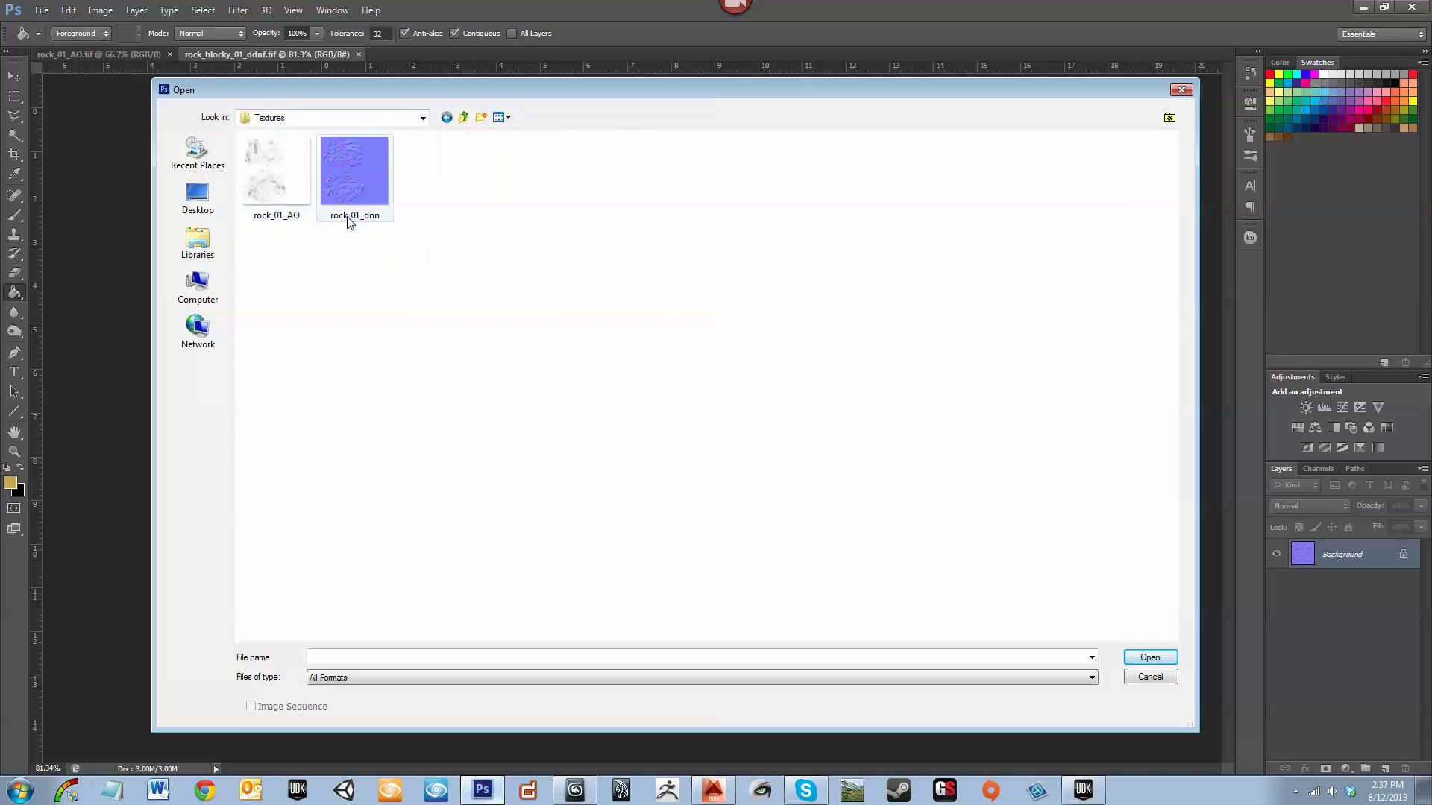
{"action": "left_click", "coordinate": [260, 167]}
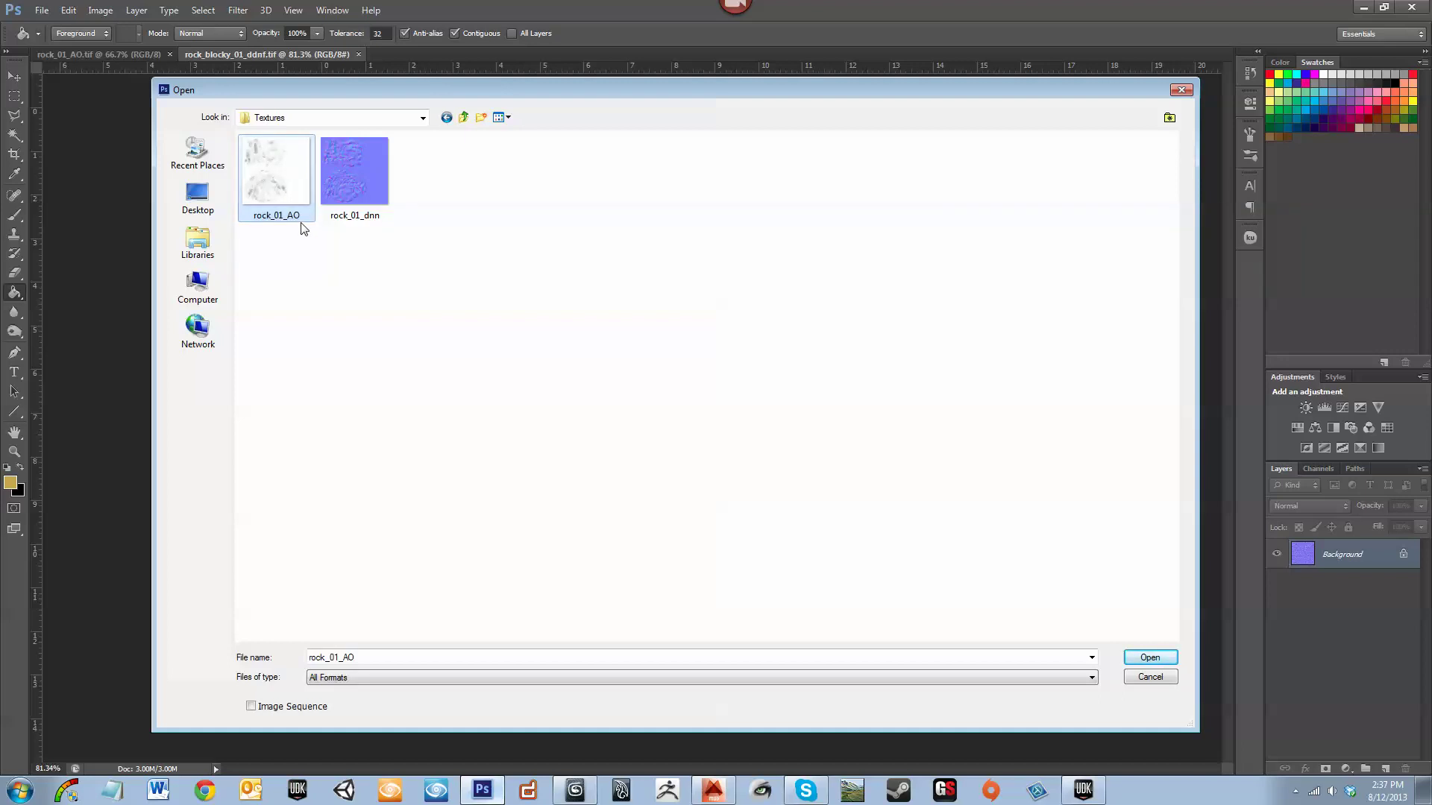
{"action": "left_click", "coordinate": [341, 220]}
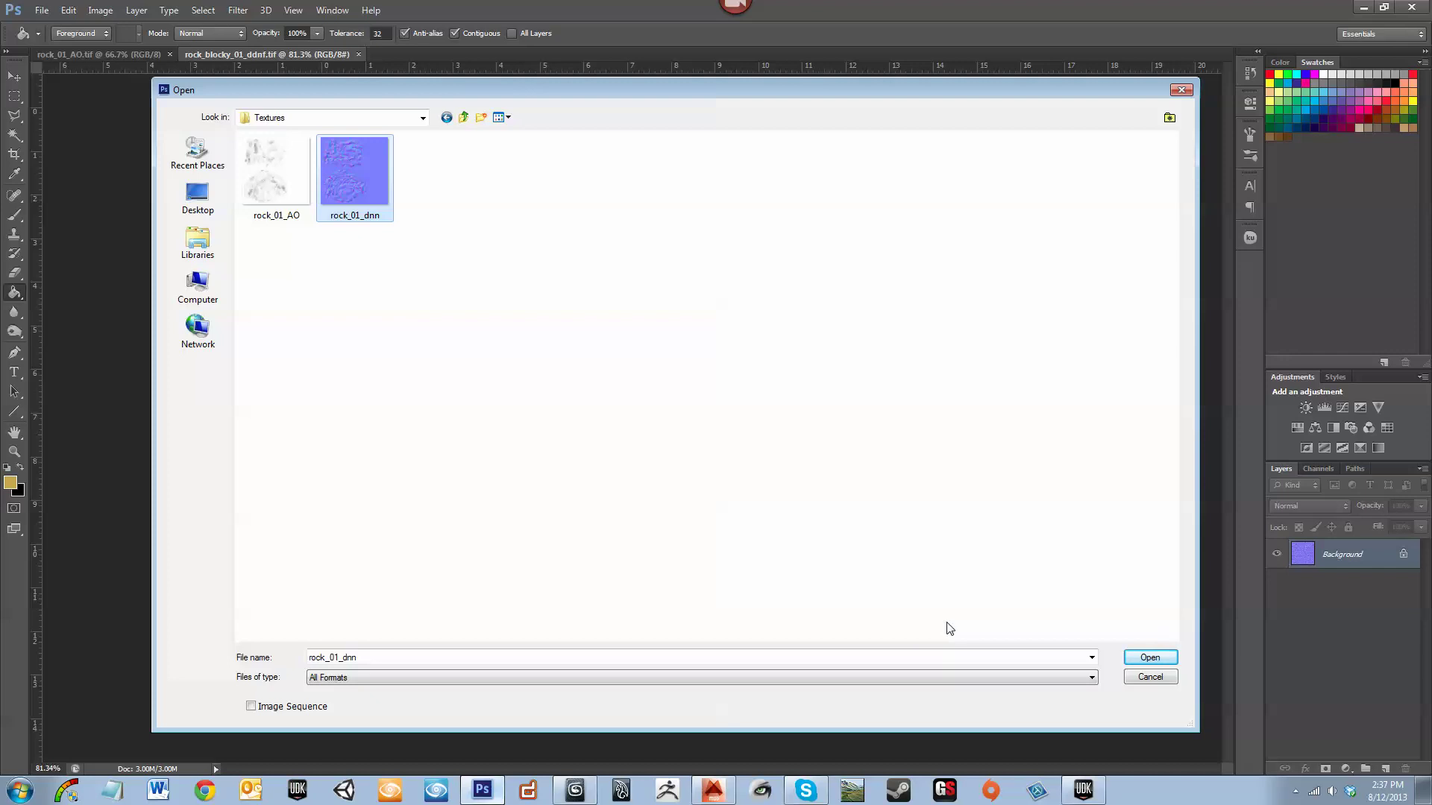
{"action": "left_click", "coordinate": [1135, 659]}
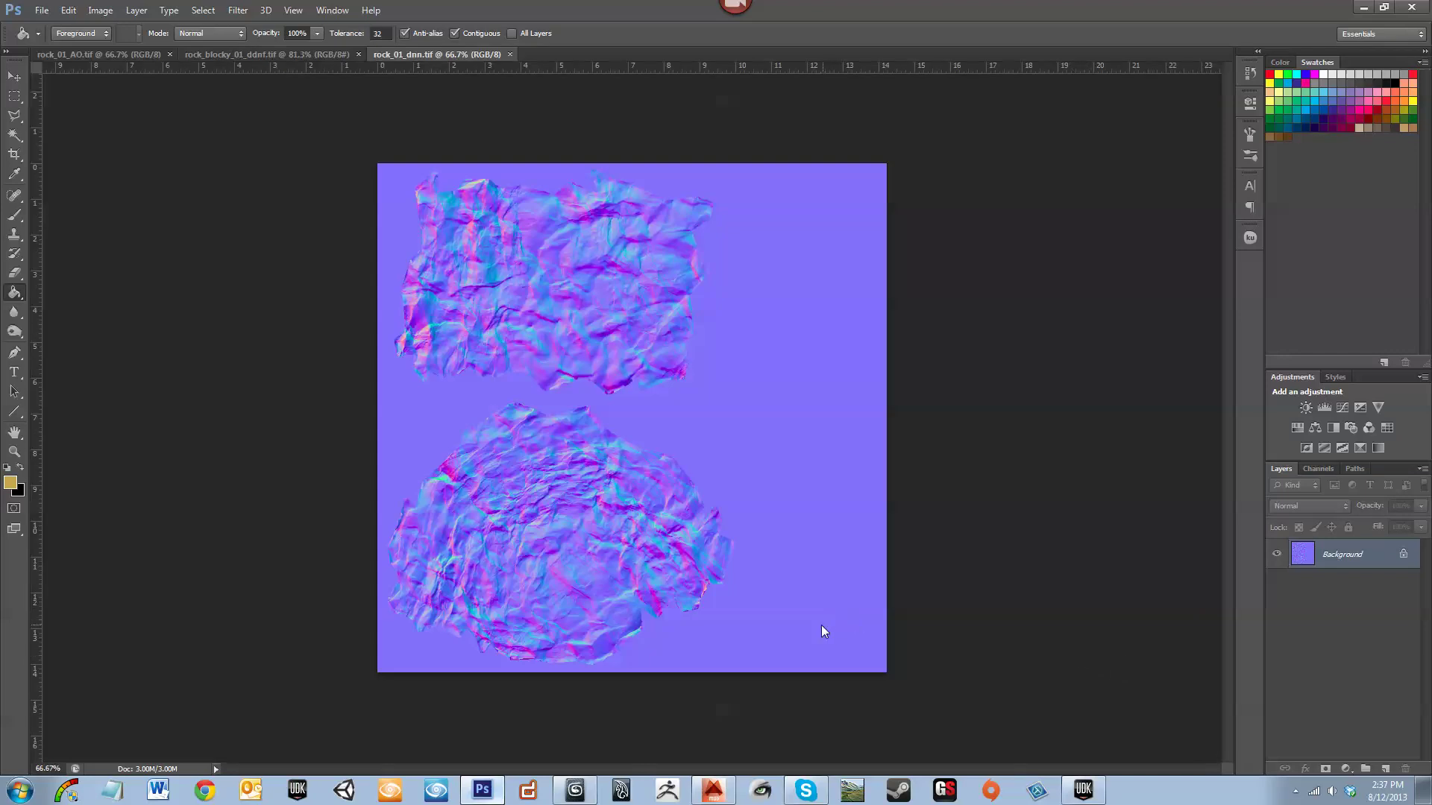
Save the normal map in Photoshop PSD format as rock_01_bake_dnn.psd in Outside's Photoshop Textures folder
{"action": "key", "text": "ctrl+shift+s"}
{"action": "left_click", "coordinate": [511, 552]}
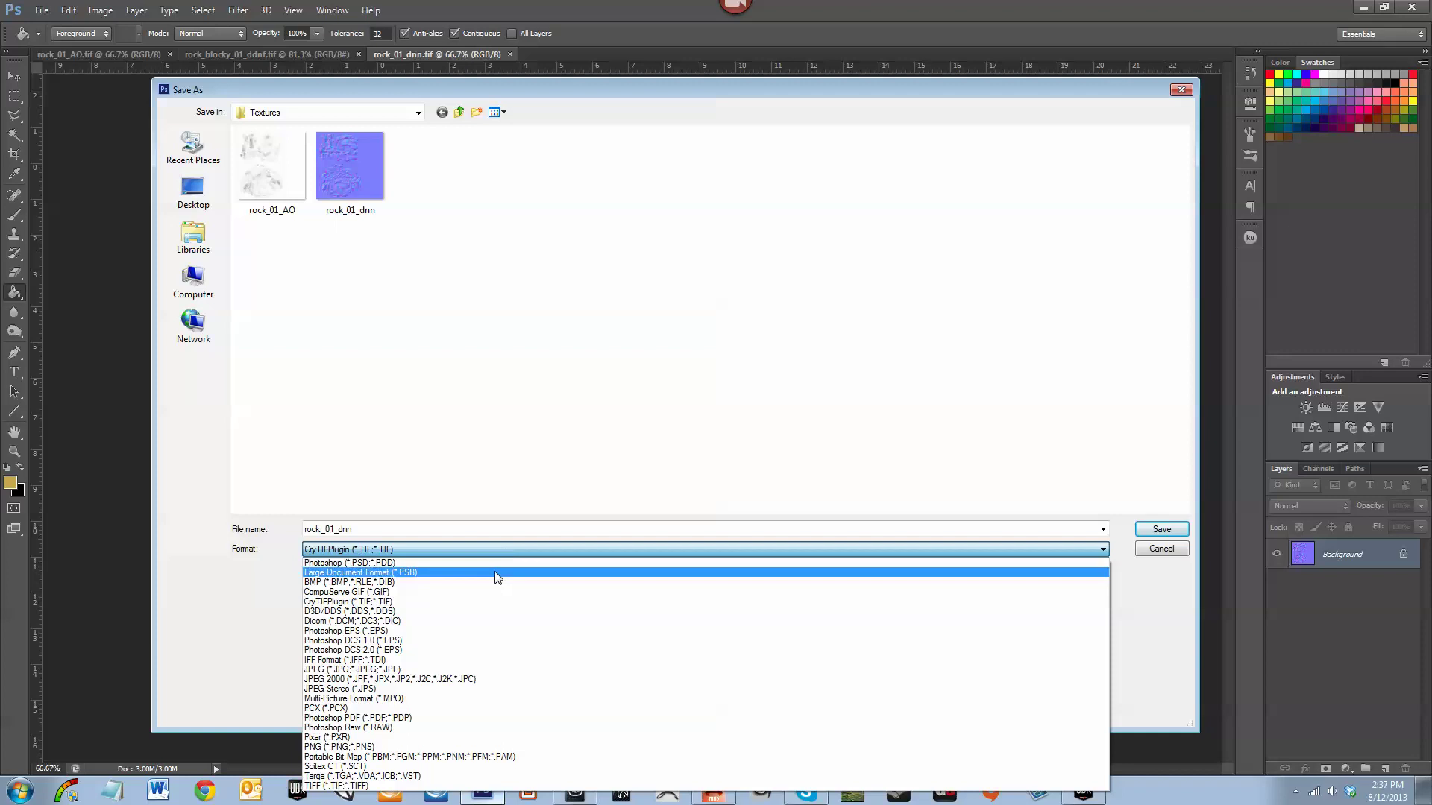
{"action": "left_click", "coordinate": [491, 567]}
{"action": "left_click", "coordinate": [313, 113]}
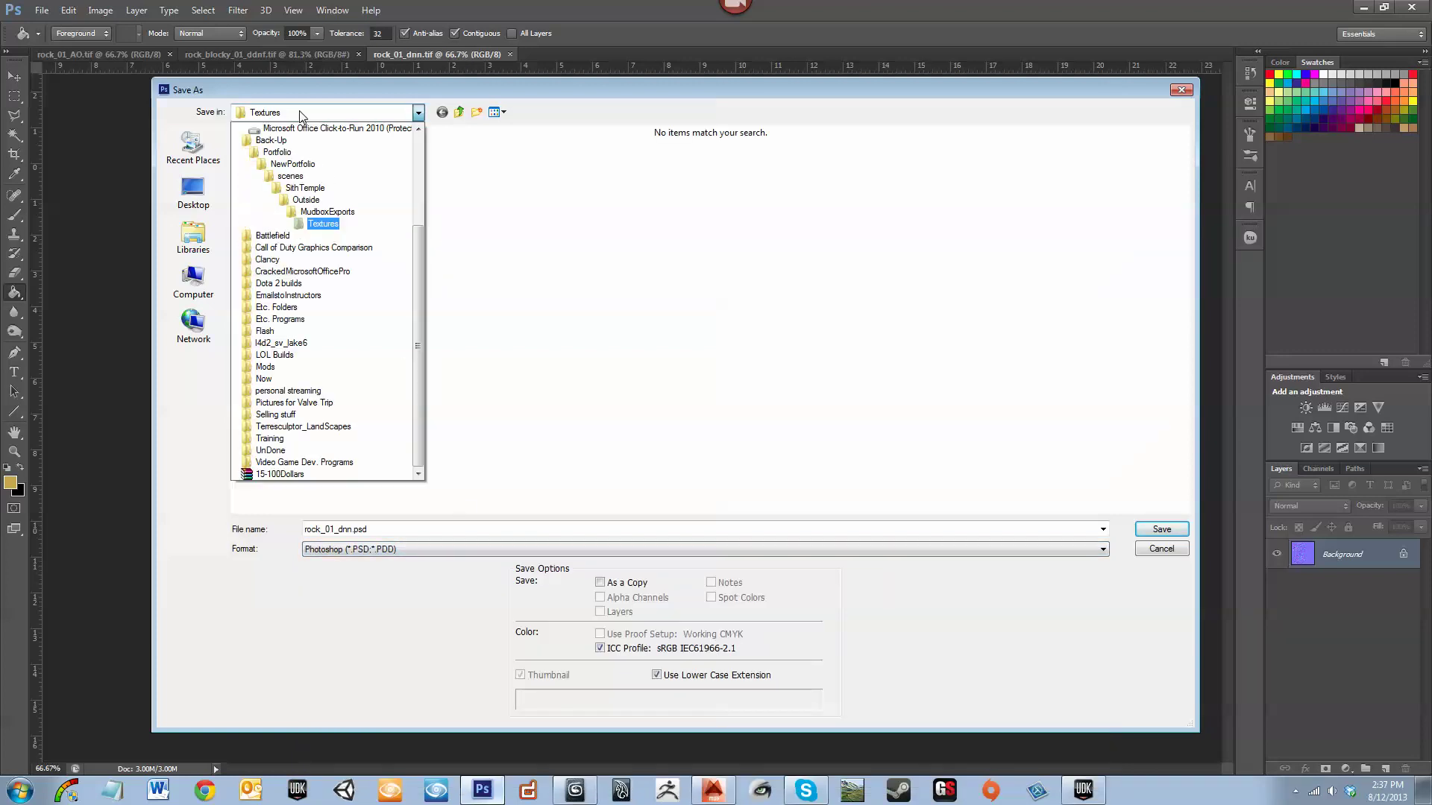
{"action": "left_click", "coordinate": [307, 200]}
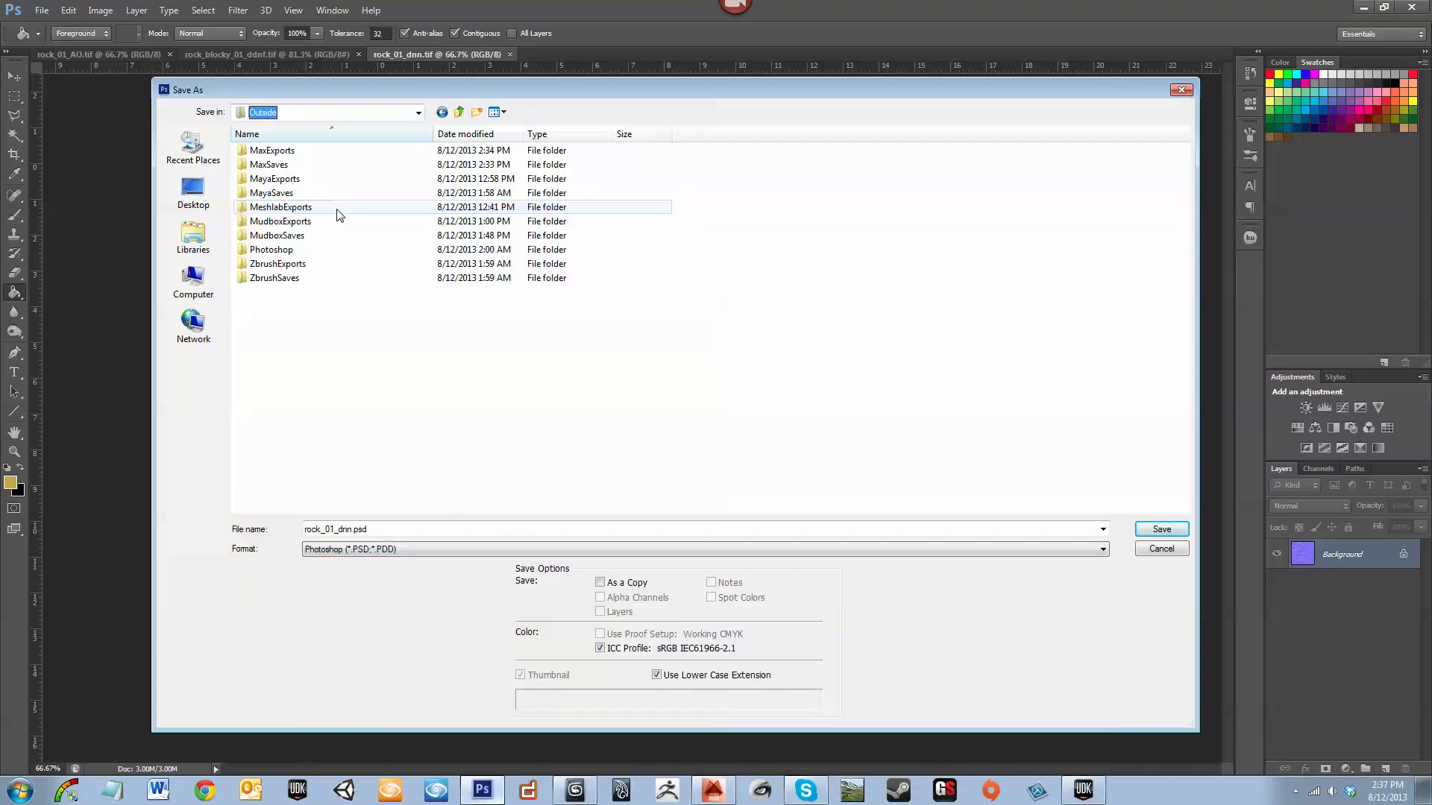
{"action": "double_click", "coordinate": [332, 250]}
{"action": "double_click", "coordinate": [429, 190]}
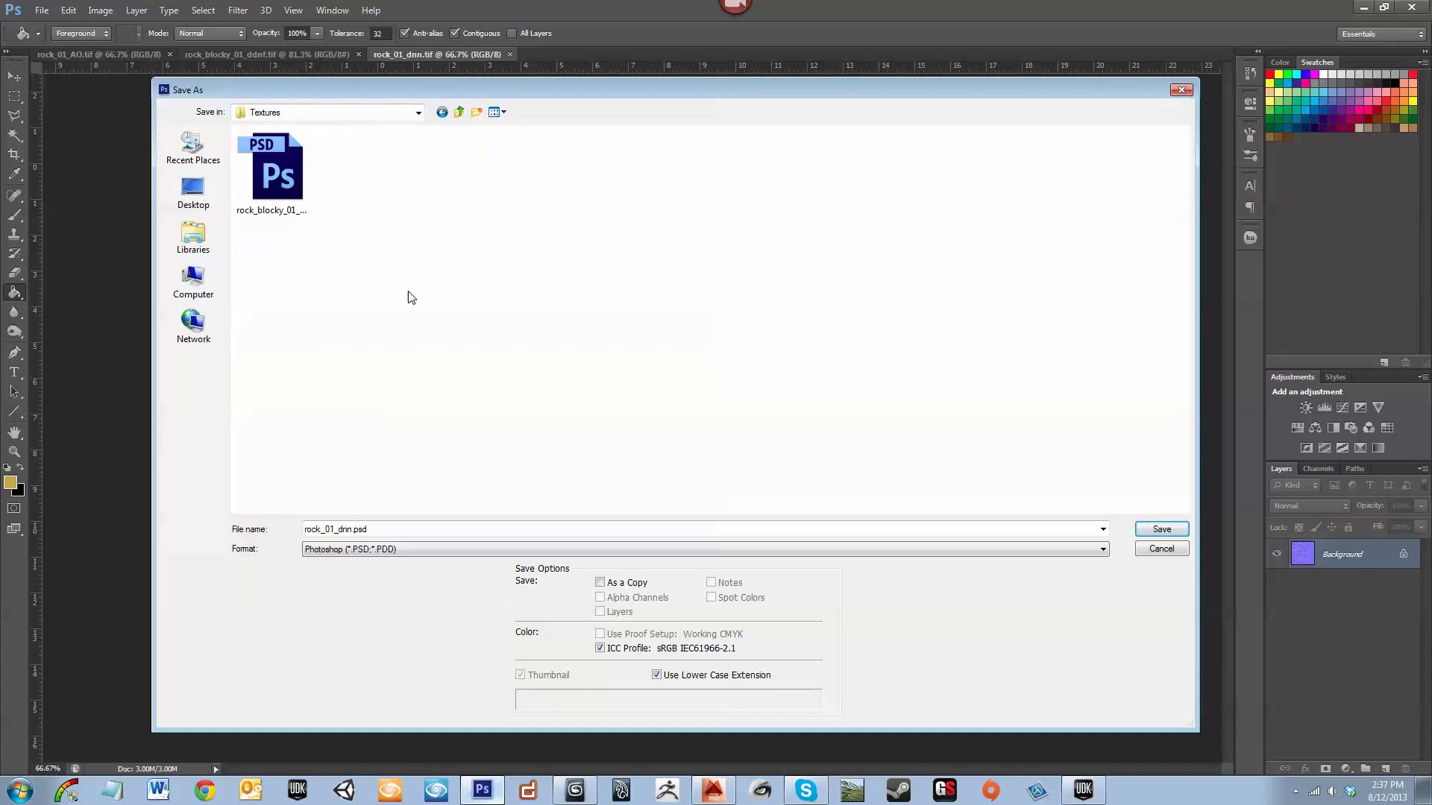
{"action": "double_click", "coordinate": [412, 528]}
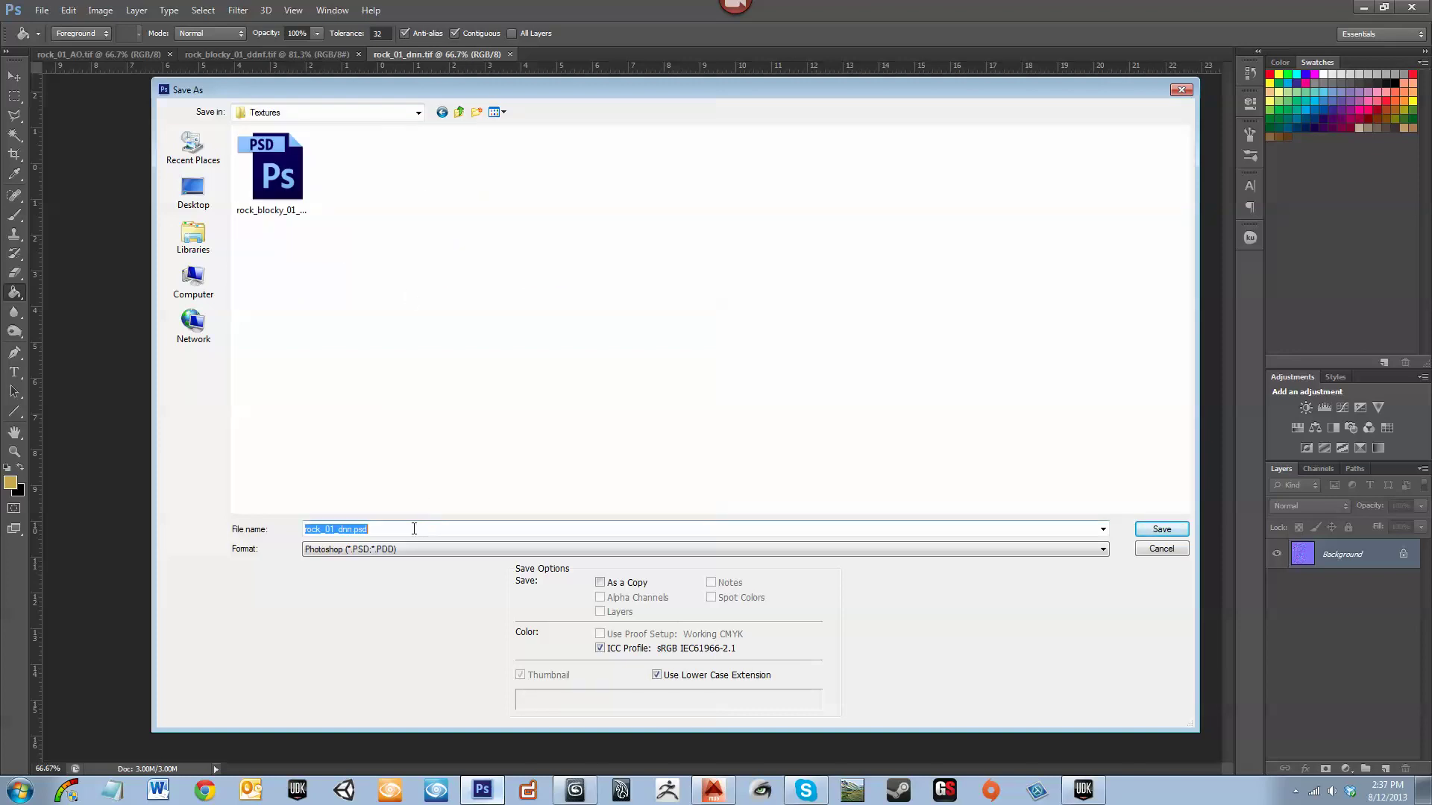
{"action": "left_click", "coordinate": [348, 530]}
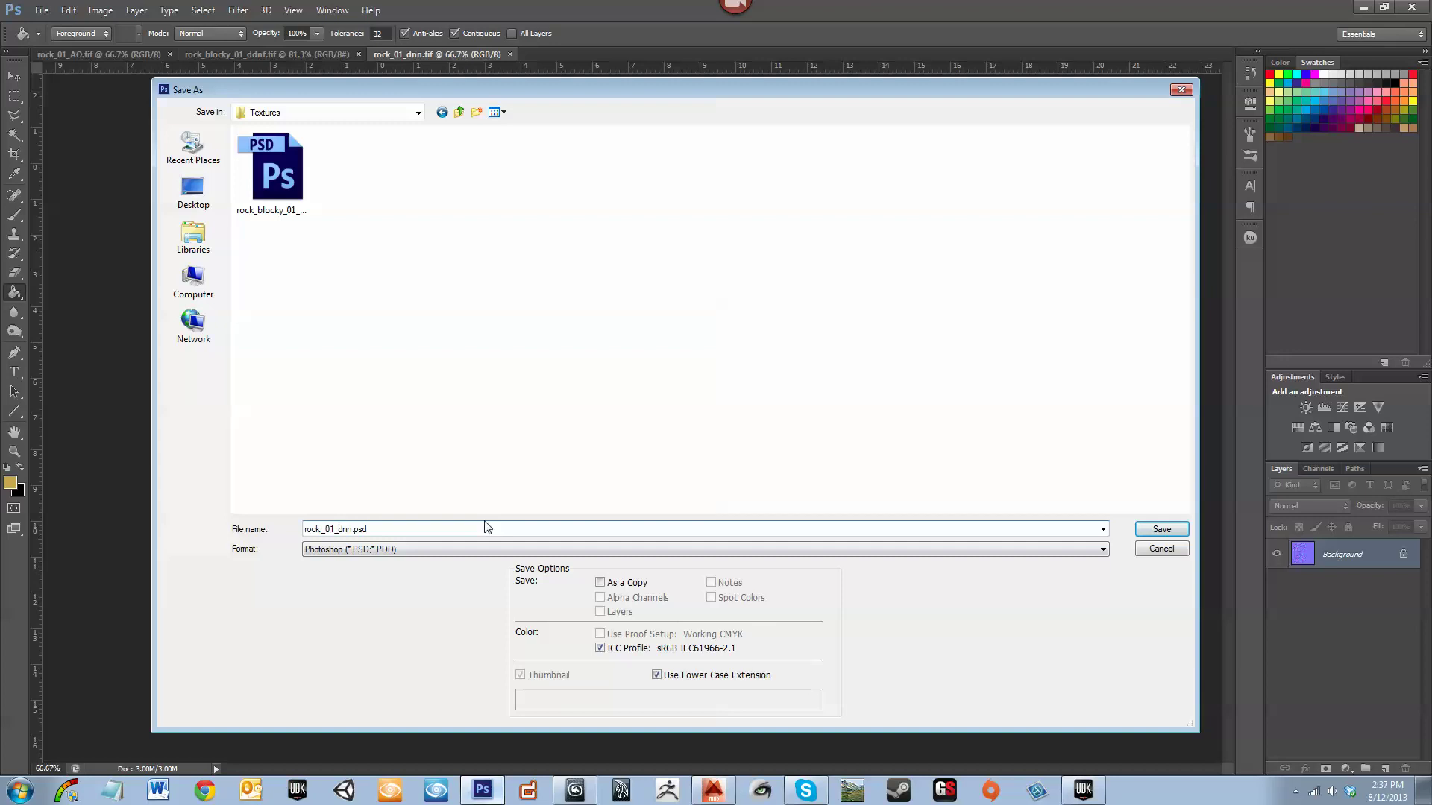
{"action": "type", "text": "bake_"}
{"action": "key", "text": "Return"}
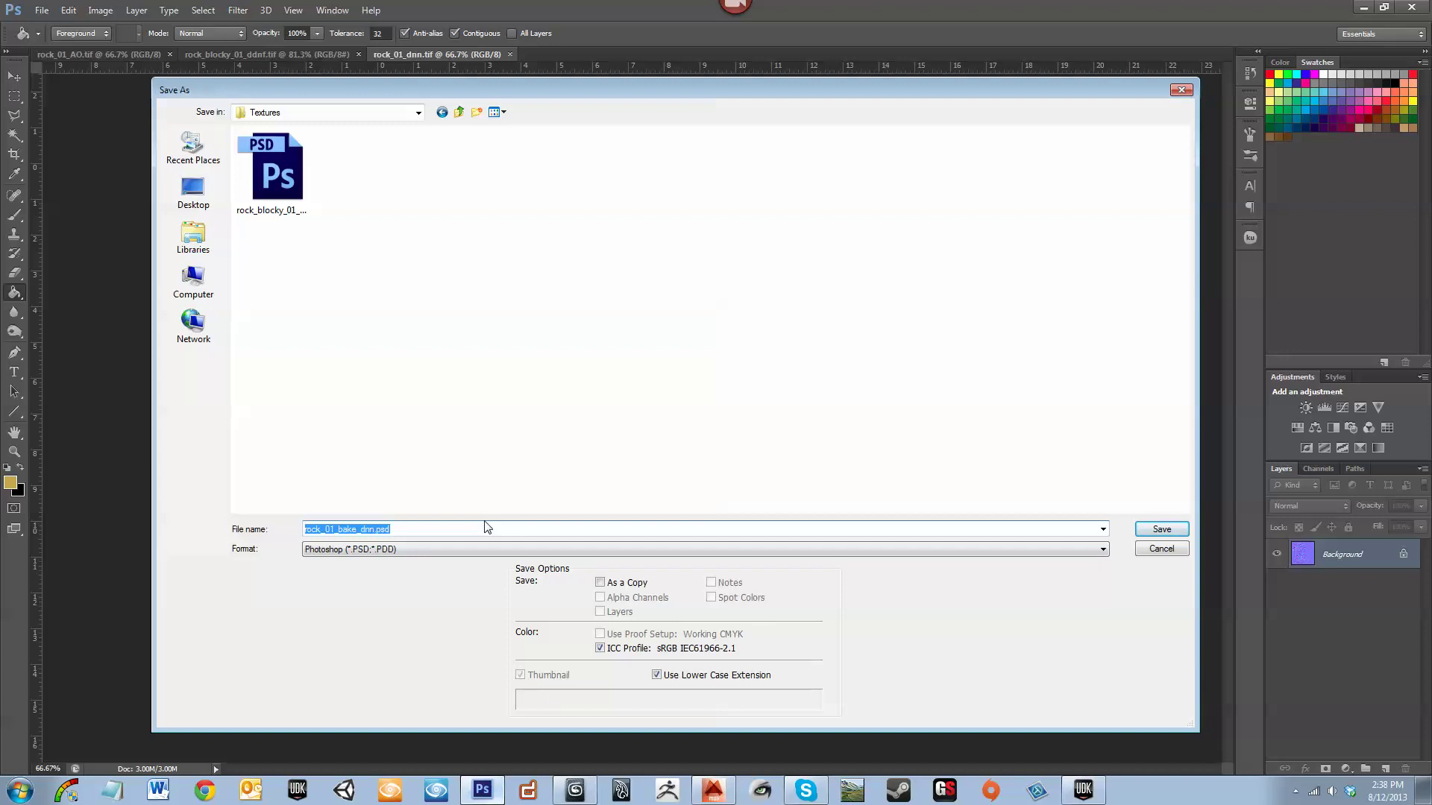
Open rock_blocky_01_ddnf from Outside's Photoshop Textures folder
{"action": "left_click", "coordinate": [69, 55]}
{"action": "left_click", "coordinate": [41, 10]}
{"action": "left_click", "coordinate": [52, 41]}
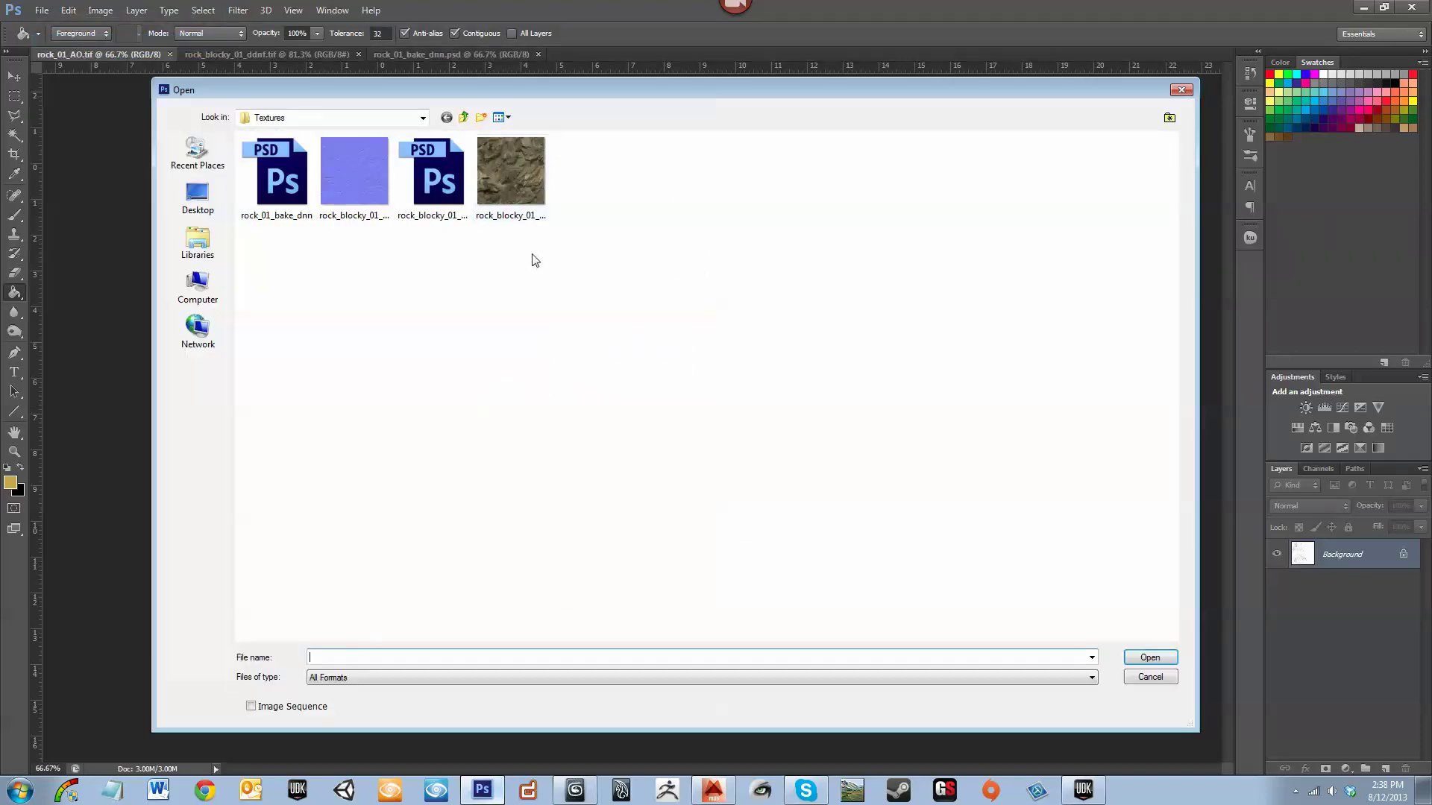
{"action": "left_click", "coordinate": [342, 198]}
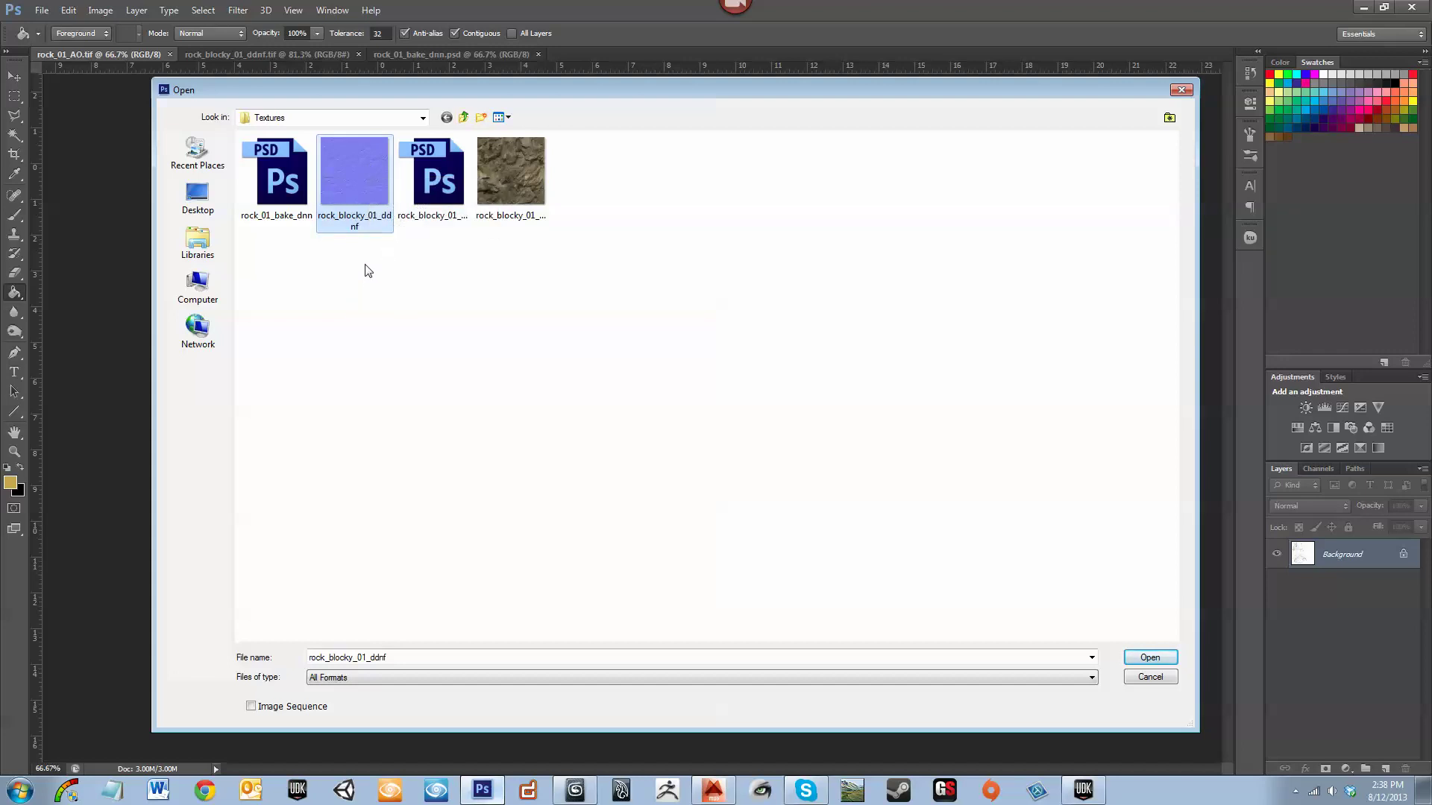
{"action": "double_click", "coordinate": [342, 194]}
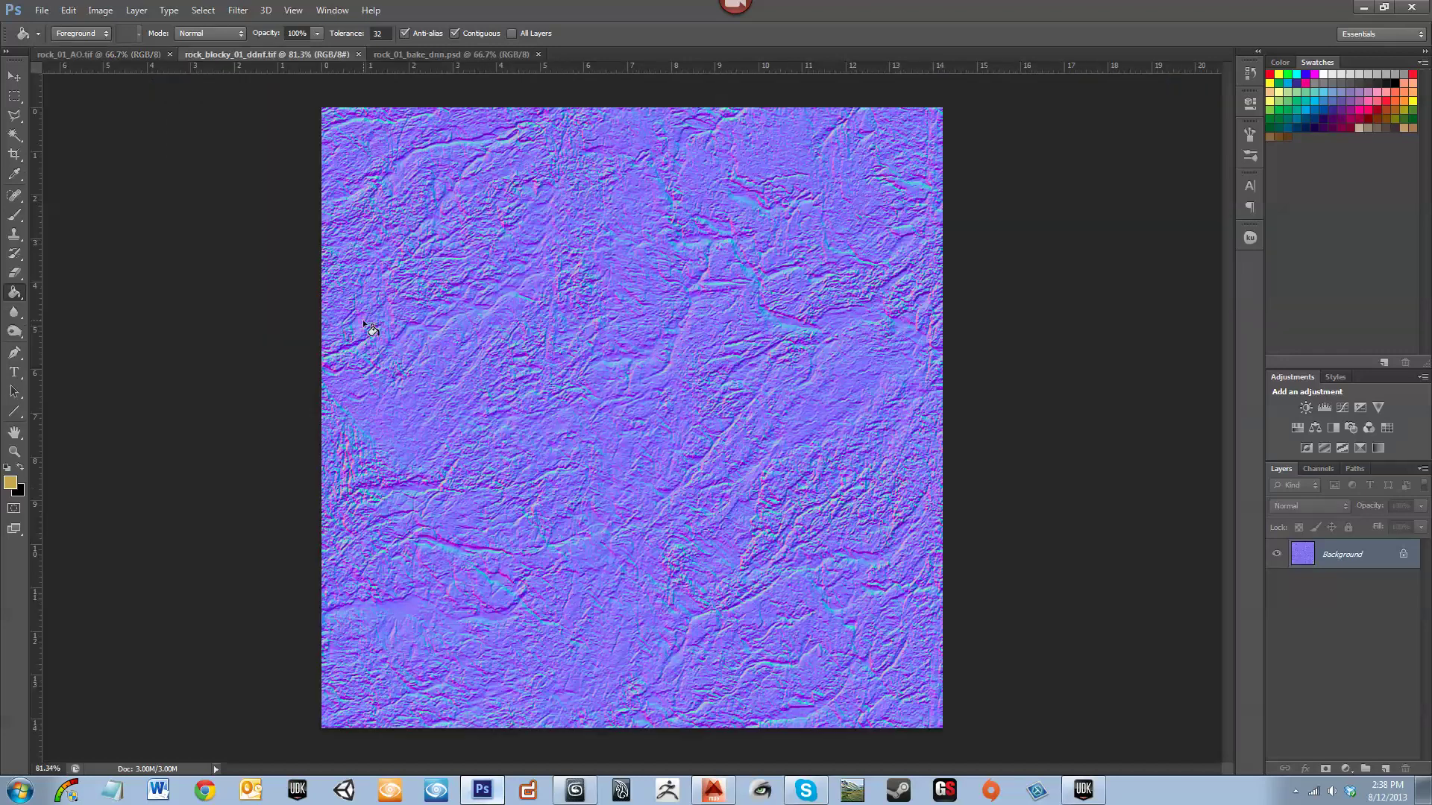
Save the rock_blocky_01_ddnf texture in Photoshop PSD format as rock_blocky_01_ddn.psd in the Textures folder
{"action": "key", "text": "ctrl+shift+s"}
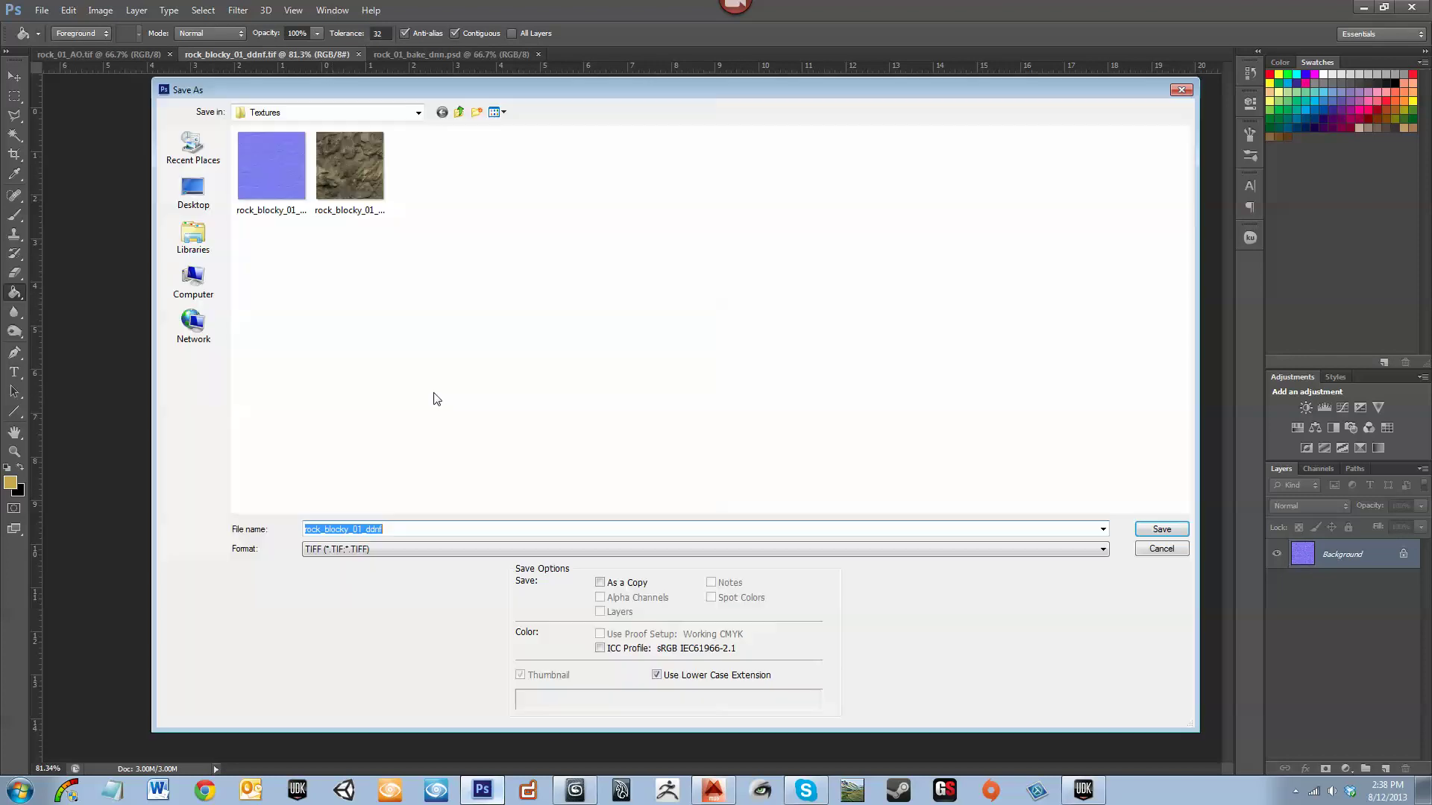
{"action": "left_click", "coordinate": [542, 549]}
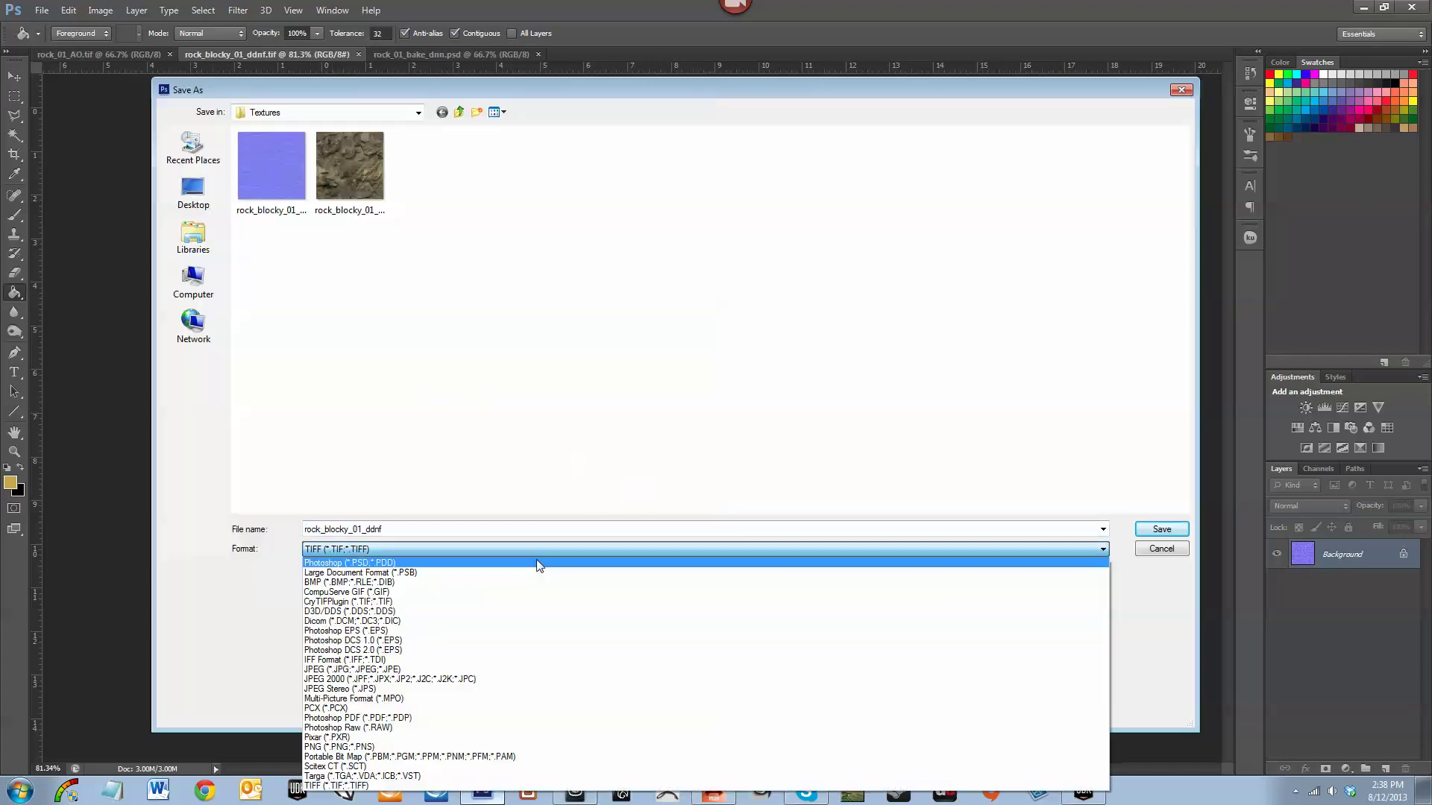
{"action": "left_click", "coordinate": [536, 562]}
{"action": "double_click", "coordinate": [381, 531]}
{"action": "key", "text": "Right"}
{"action": "key", "text": "Left"}
{"action": "key", "text": "Left"}
{"action": "key", "text": "Left"}
{"action": "key", "text": "Left"}
{"action": "key", "text": "Left"}
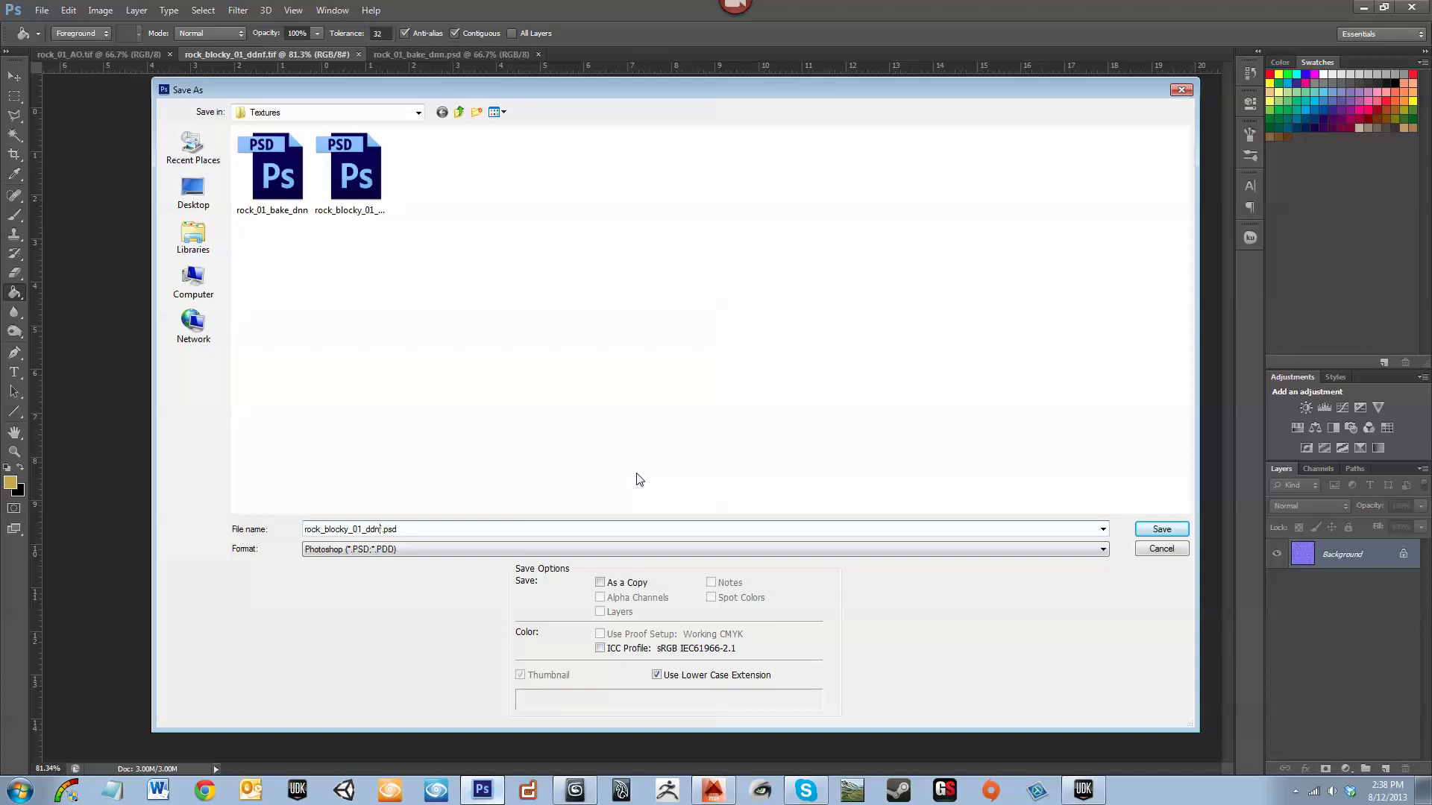
{"action": "key", "text": "BackSpace"}
{"action": "key", "text": "Return"}
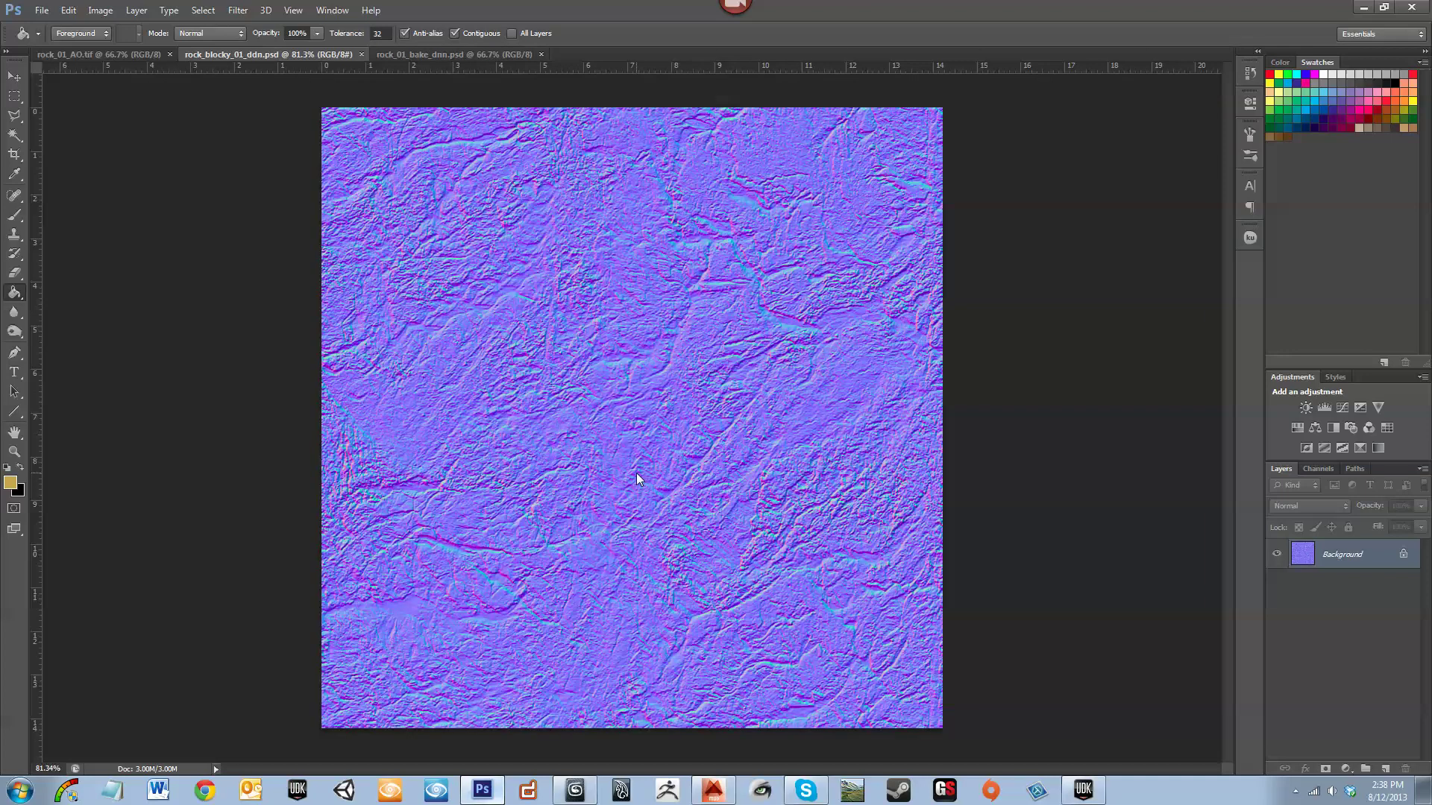
Switch to UDK and choose both rock_01_bake_dnn and rock_blocky_01_ddn for import into the sith_temple Textures group
{"action": "left_click", "coordinate": [1083, 790]}
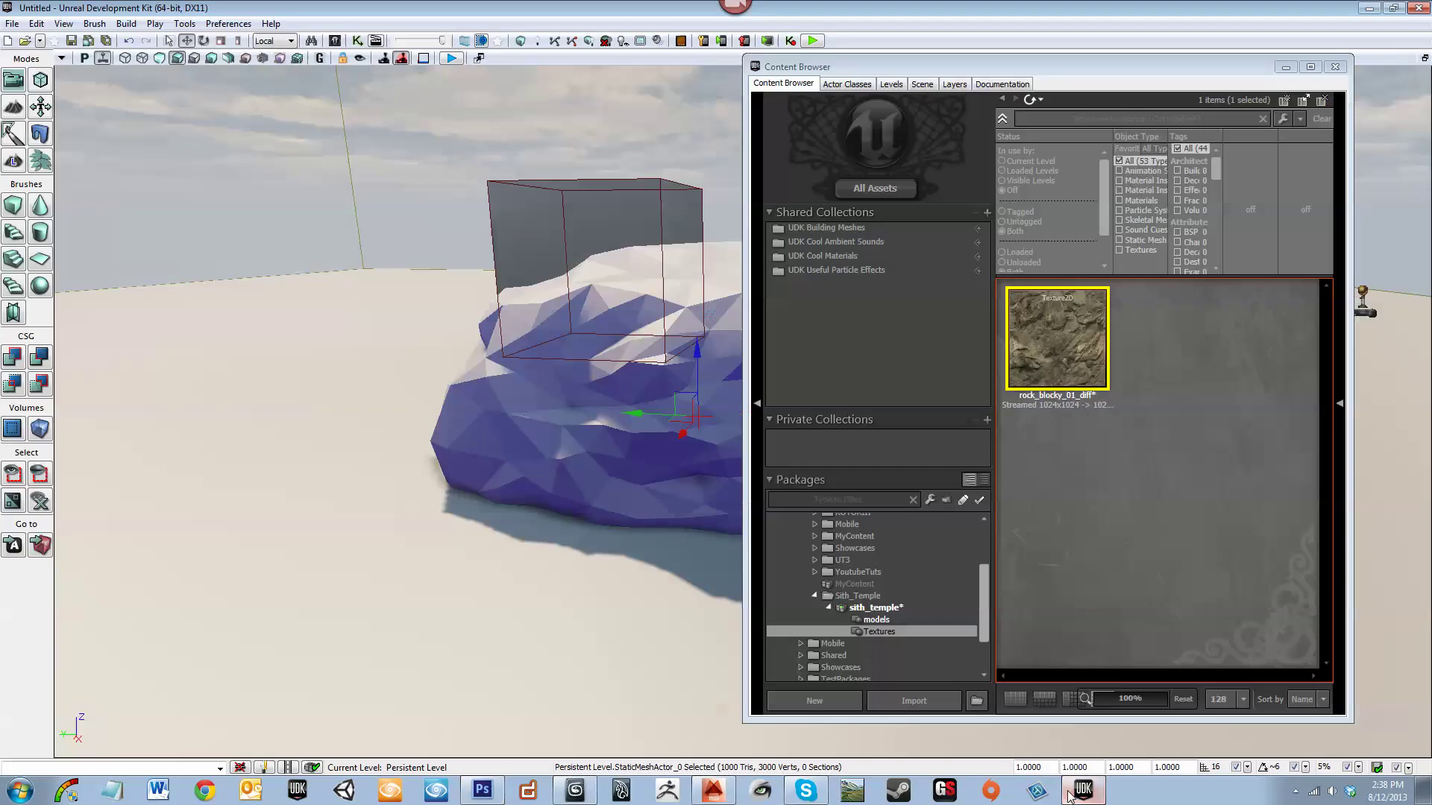
{"action": "left_click", "coordinate": [902, 699]}
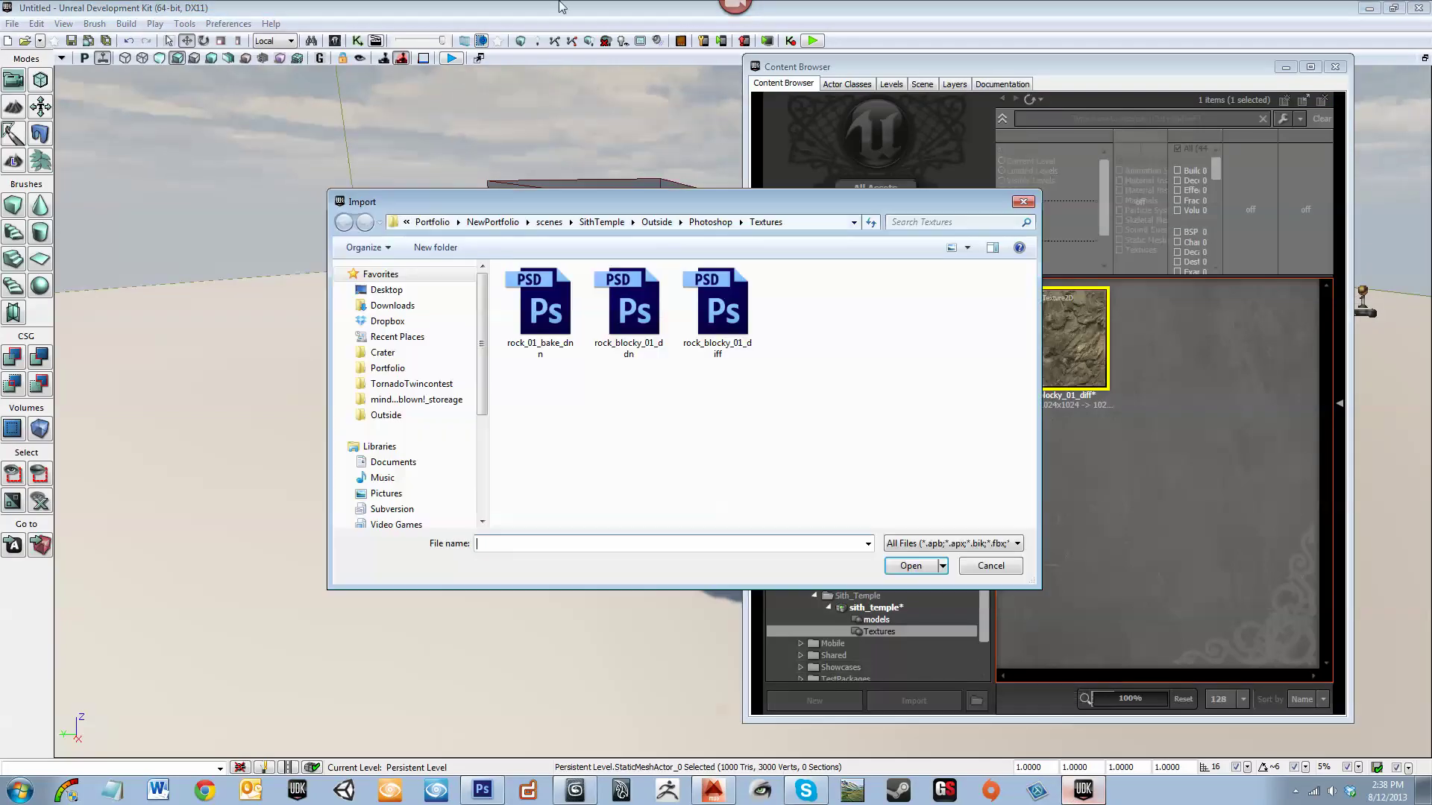
{"action": "left_click", "coordinate": [651, 356]}
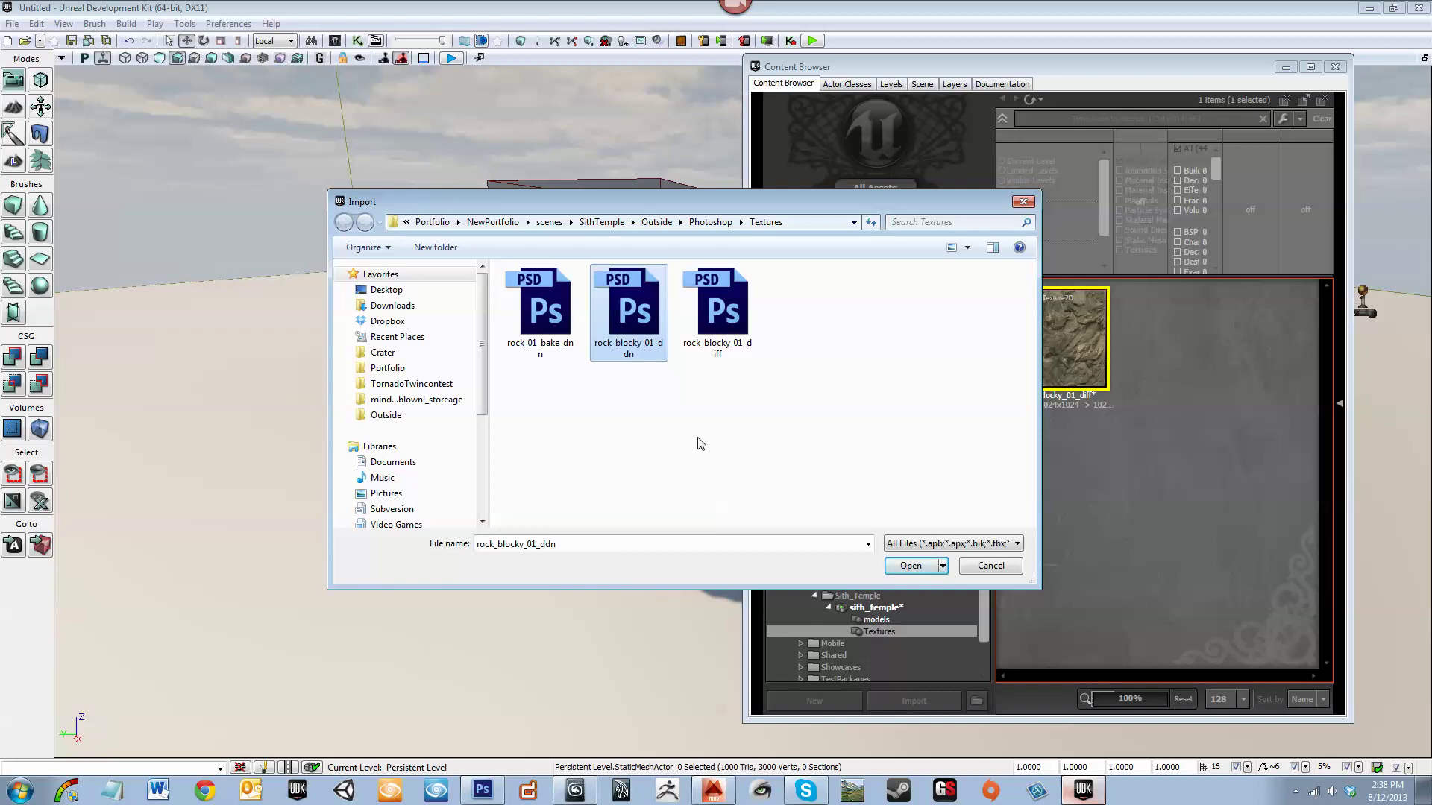
{"action": "left_click", "coordinate": [563, 336], "text": "ctrl"}
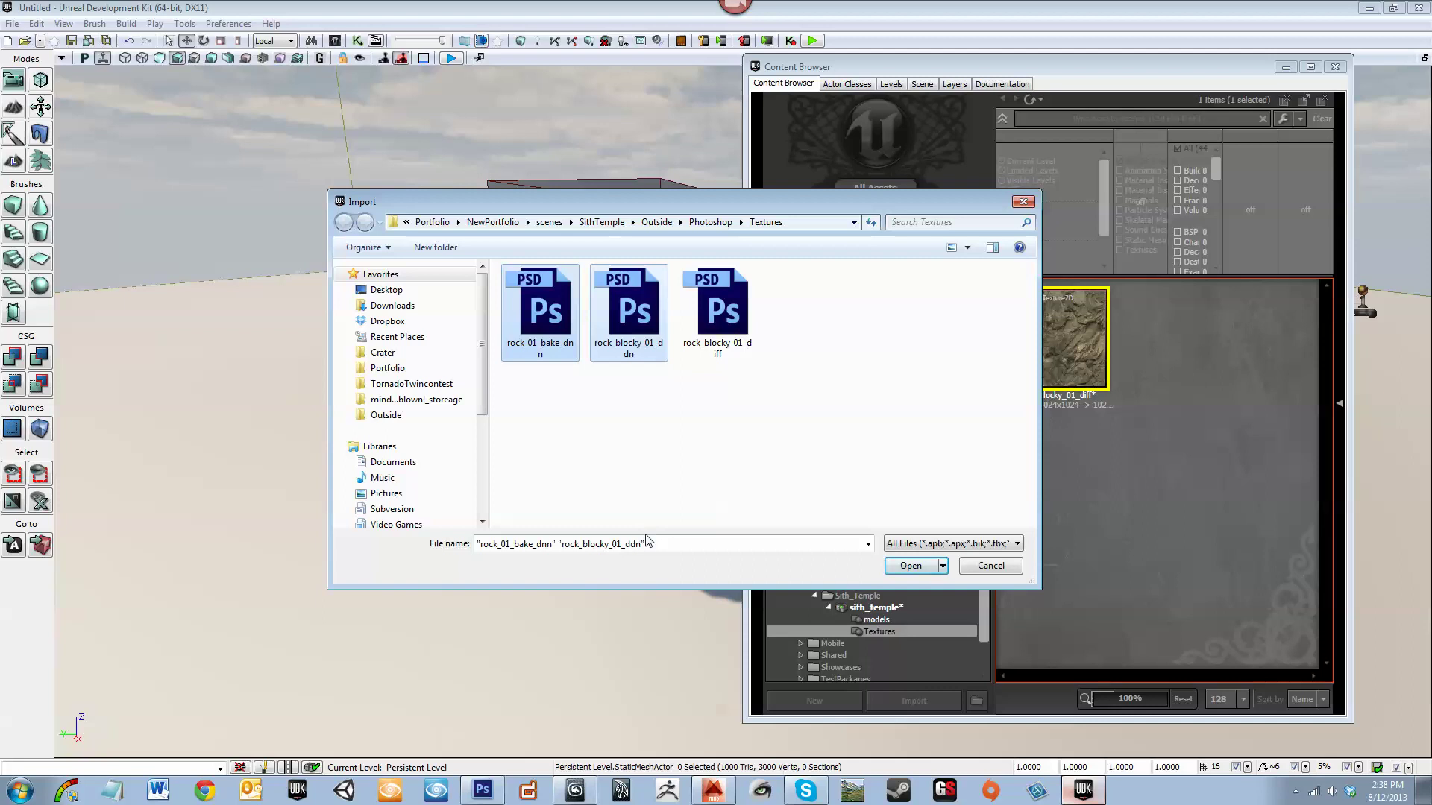
{"action": "left_click", "coordinate": [900, 571]}
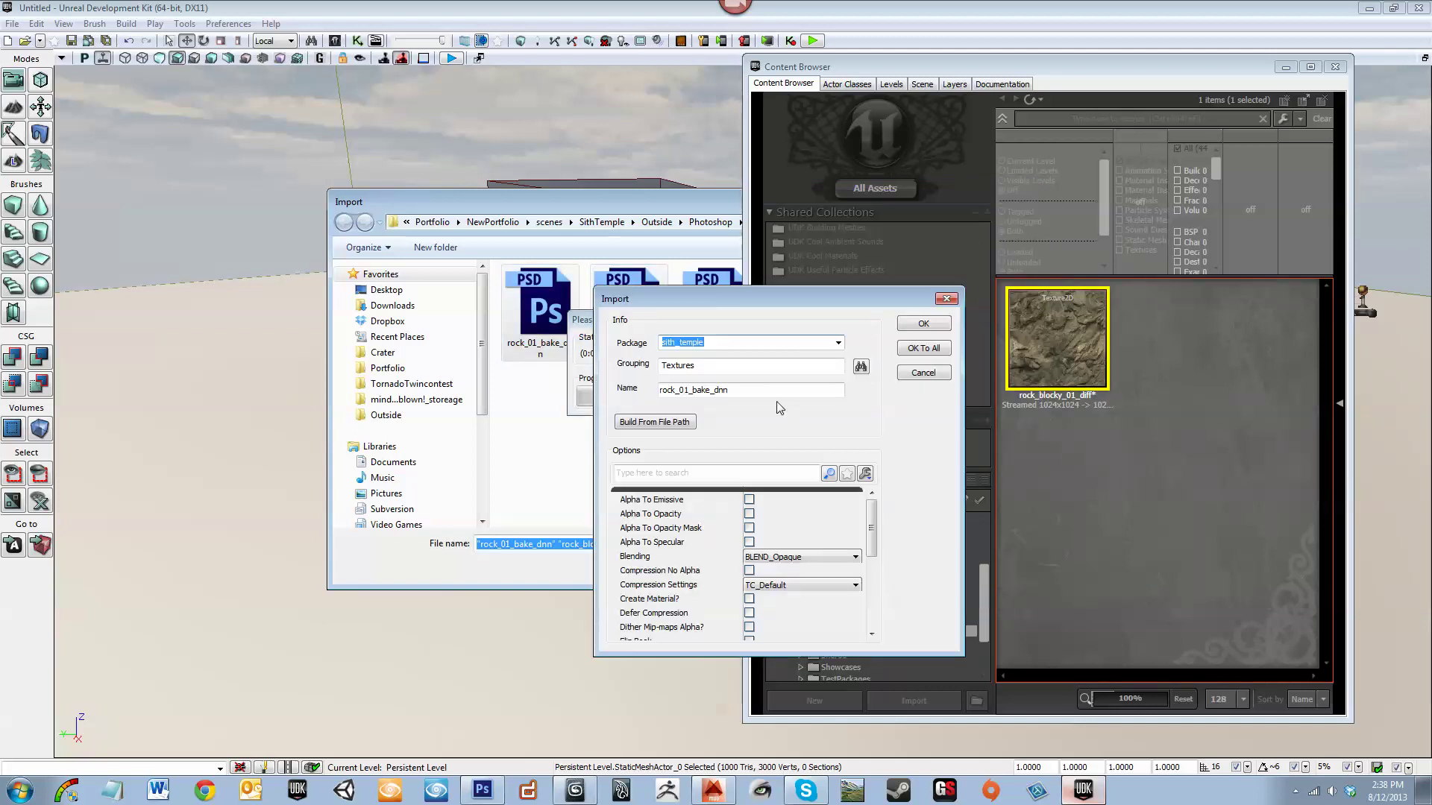
Set the Compression Settings for importing rock_01_bake_dnn to TC_Normalmap
{"action": "left_click_drag", "start_coordinate": [874, 522], "coordinate": [861, 555]}
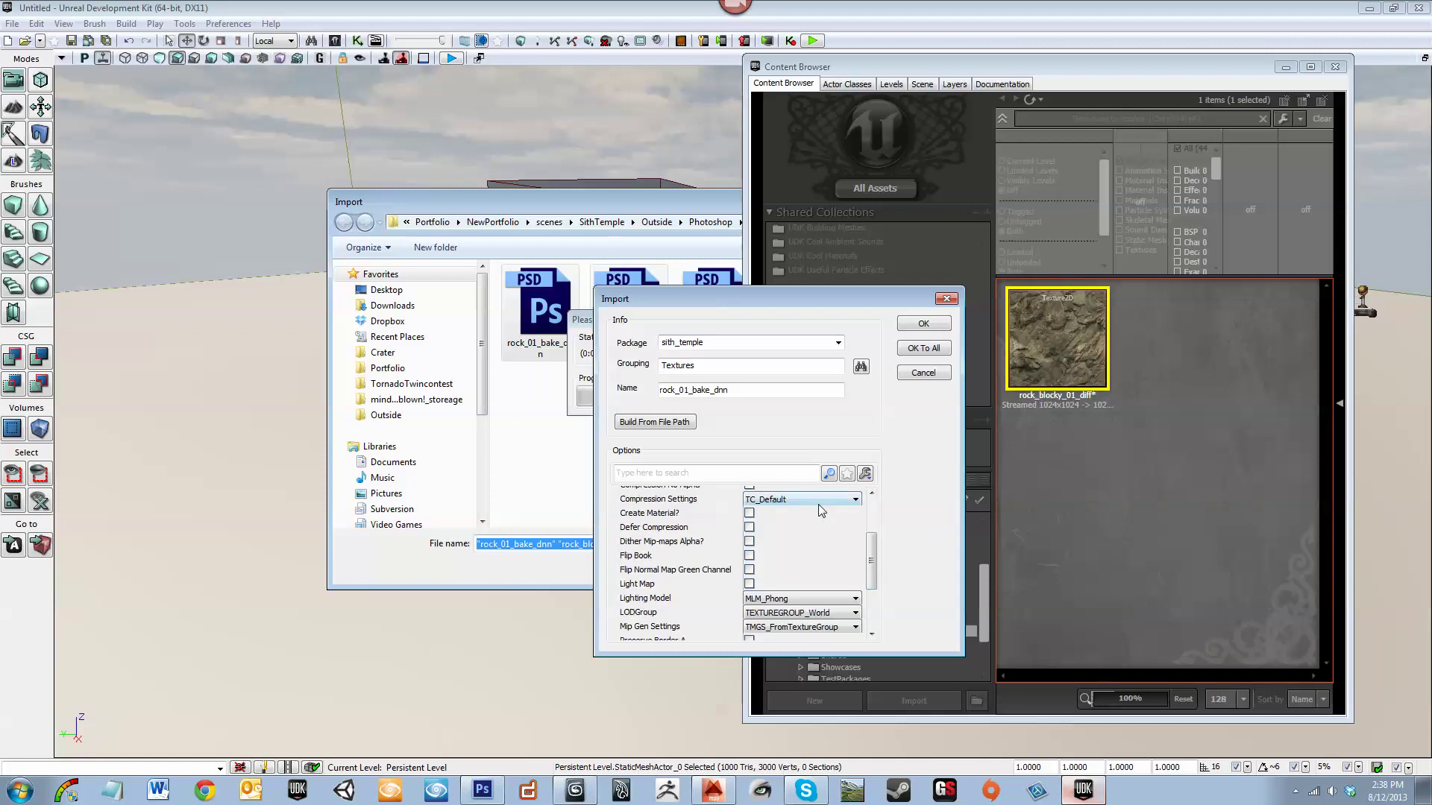
{"action": "scroll", "coordinate": [870, 561], "scroll_direction": "up", "scroll_amount": 1}
{"action": "left_click", "coordinate": [838, 543]}
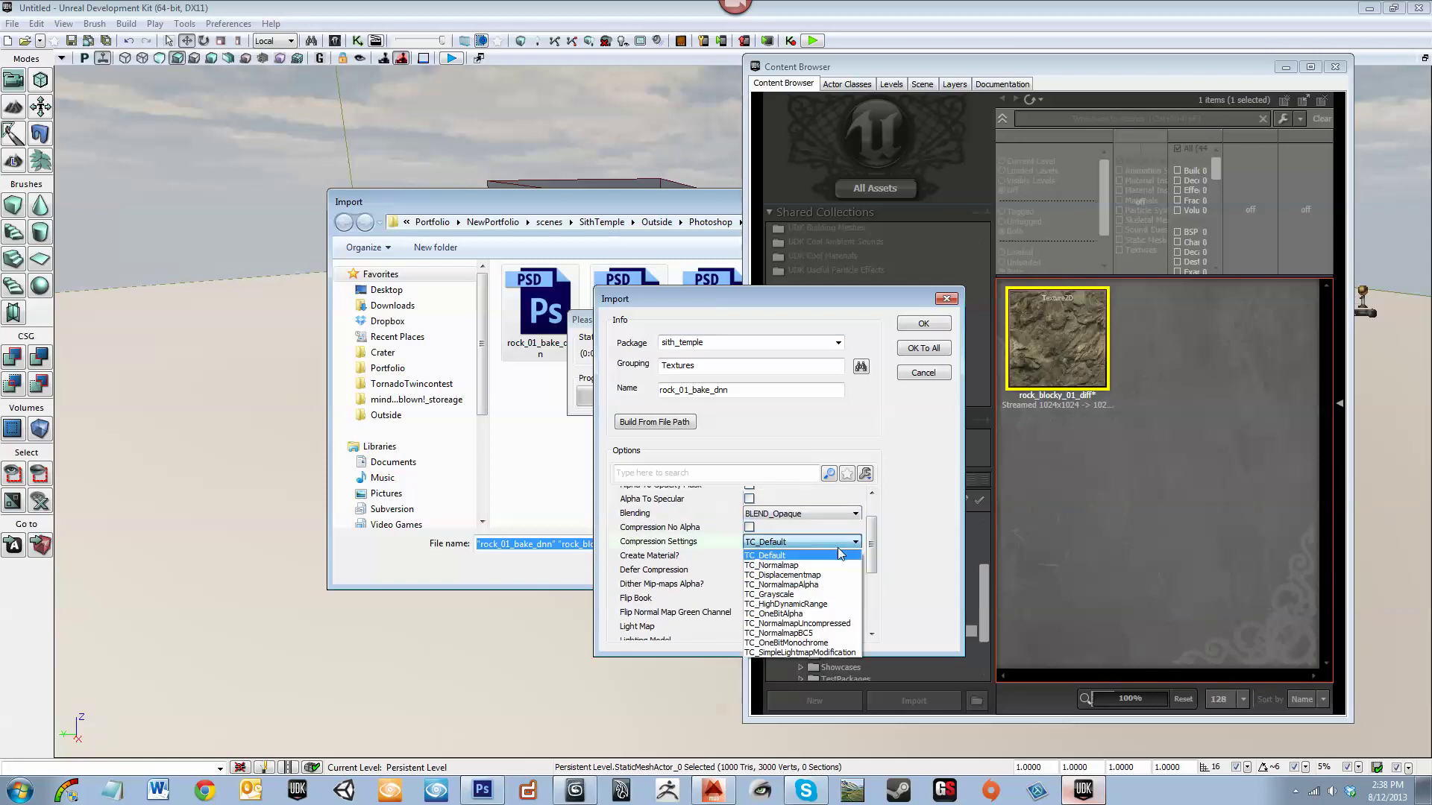
{"action": "left_click", "coordinate": [835, 565]}
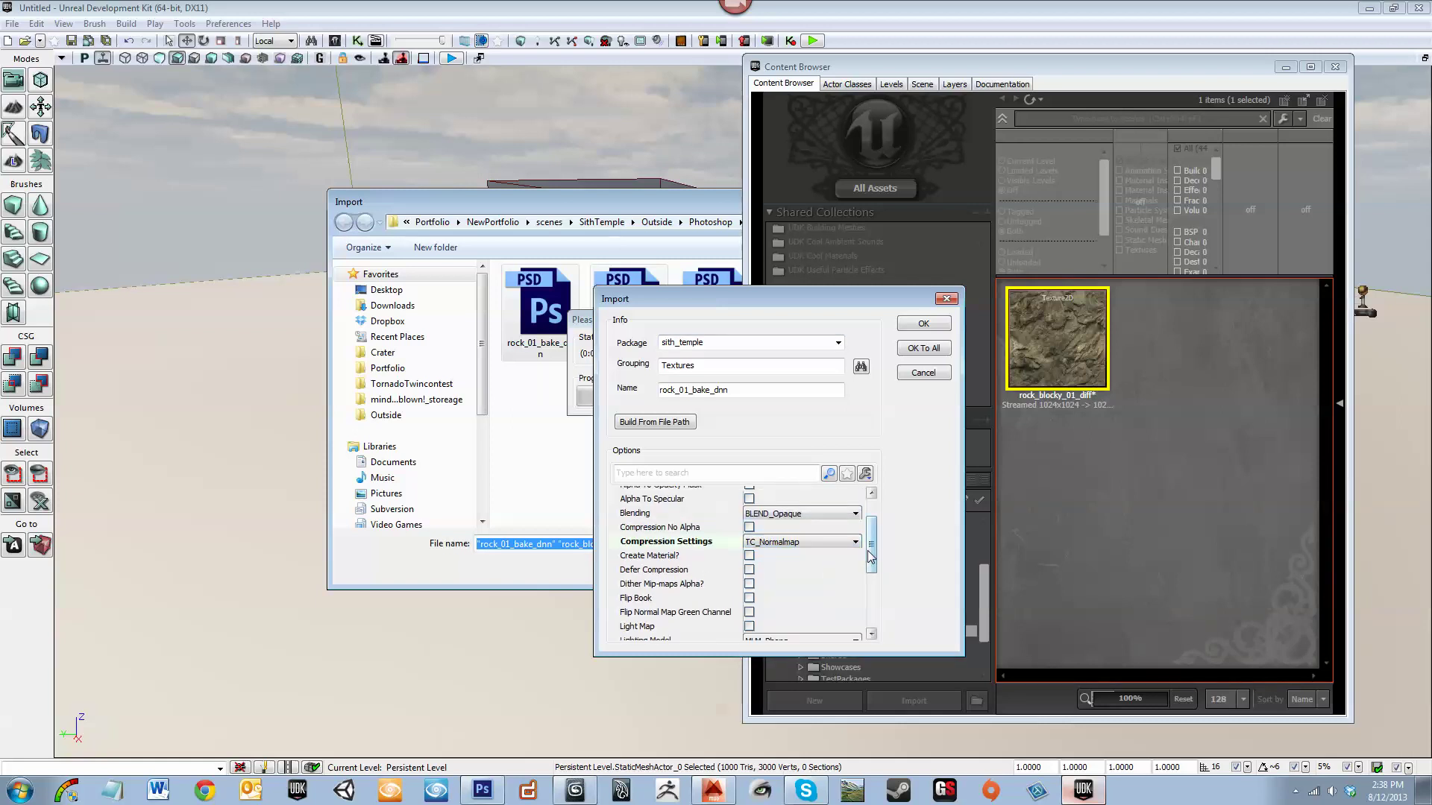
Set the LODGroup for rock_01_bake_dnn to TEXTUREGROUP_WorldNormalMap and recheck the chosen group
{"action": "left_click_drag", "start_coordinate": [871, 552], "coordinate": [869, 589]}
{"action": "left_click", "coordinate": [846, 578]}
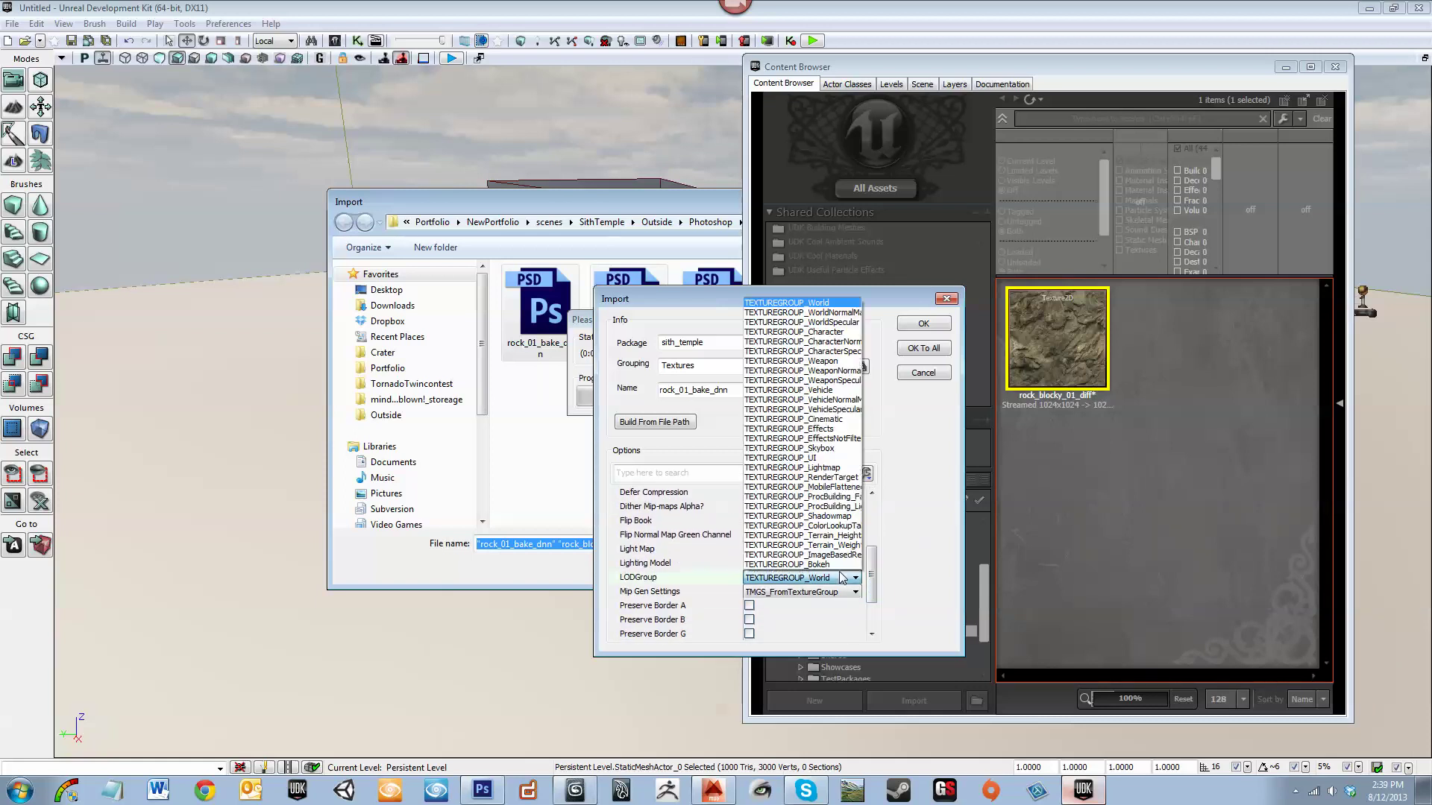
{"action": "left_click", "coordinate": [848, 314]}
{"action": "left_click_drag", "start_coordinate": [870, 572], "coordinate": [867, 581]}
{"action": "left_click", "coordinate": [856, 546]}
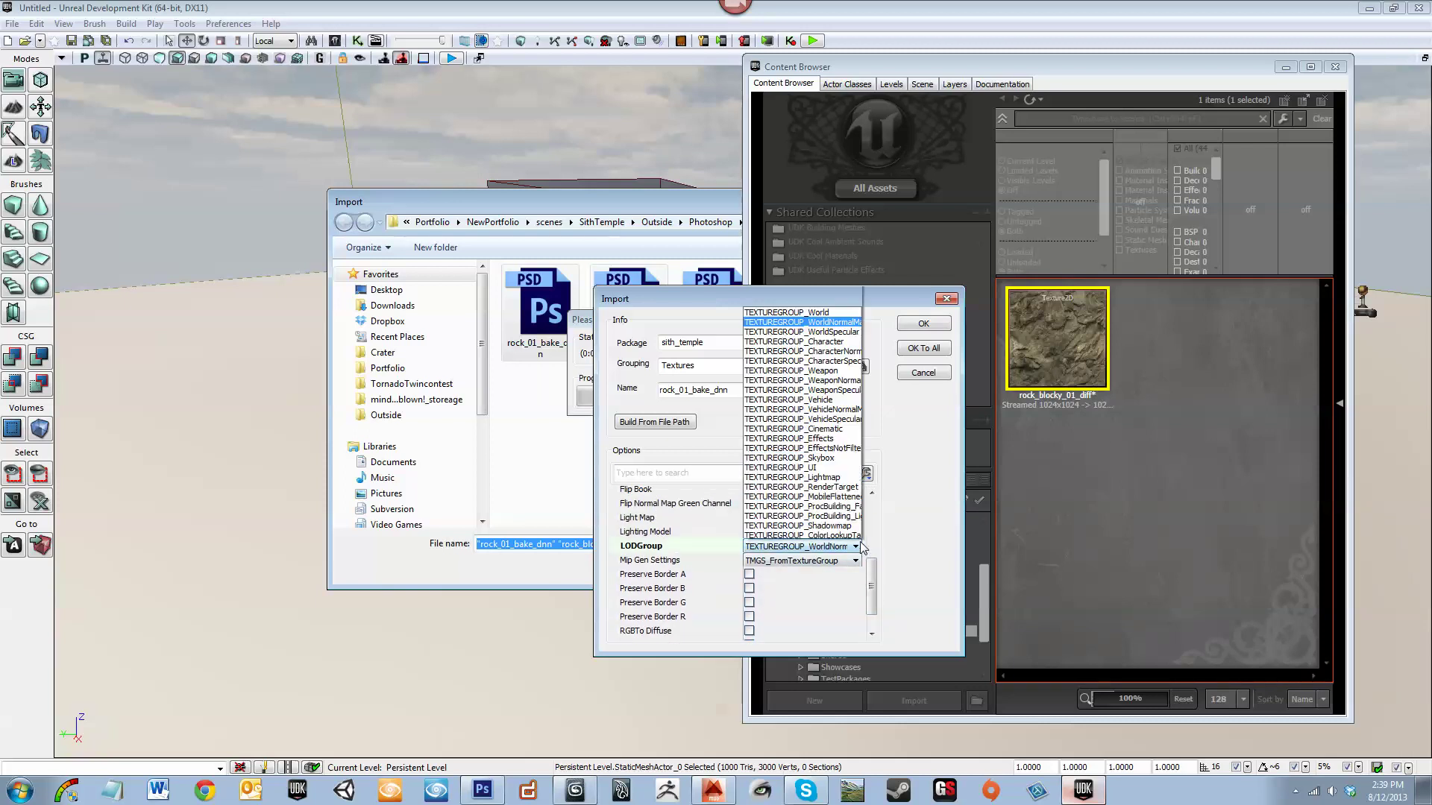
Recheck the LODGroup of rock_01_bake_dnn and reselect TC_Normalmap as its Compression Settings
{"action": "left_click", "coordinate": [861, 541]}
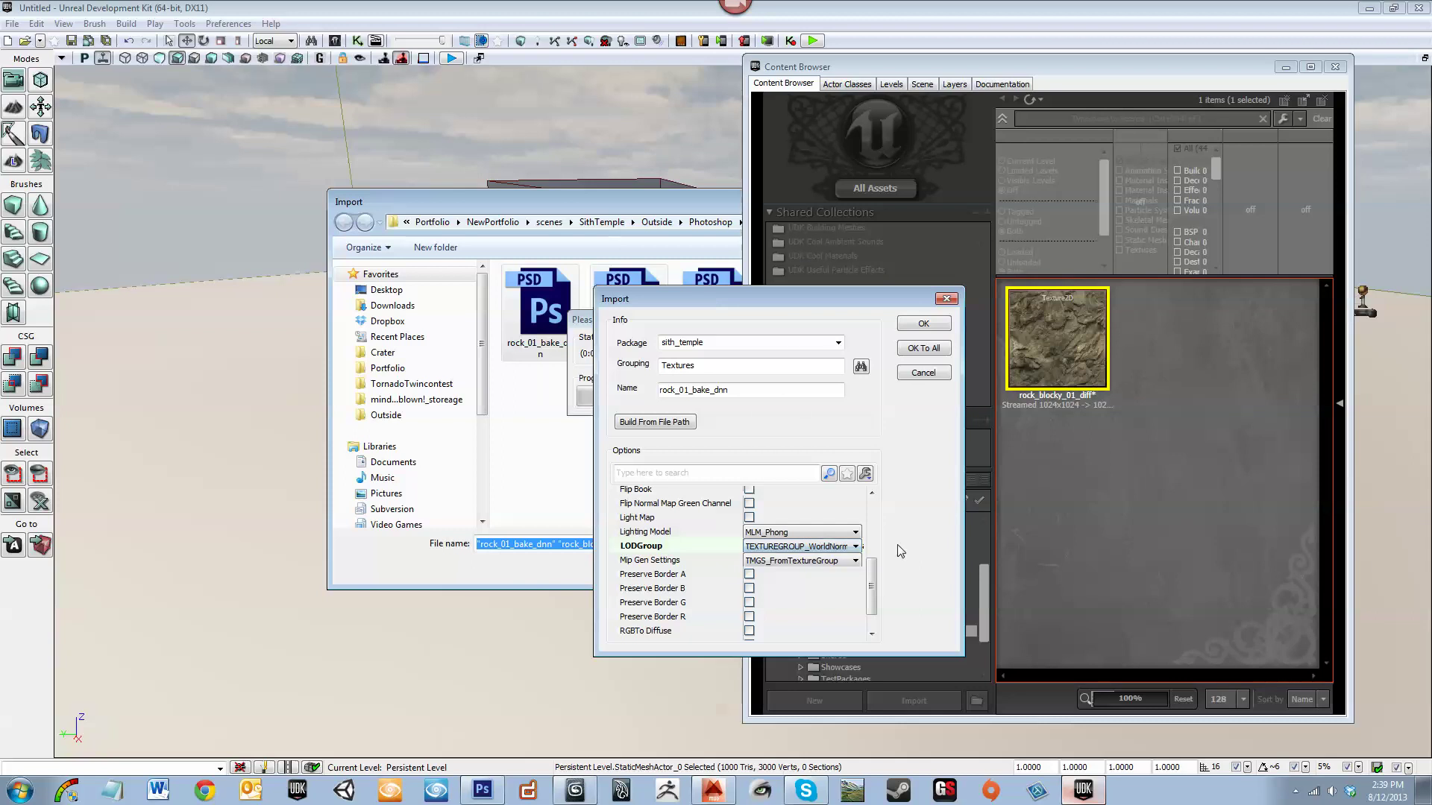
{"action": "left_click_drag", "start_coordinate": [874, 568], "coordinate": [892, 539]}
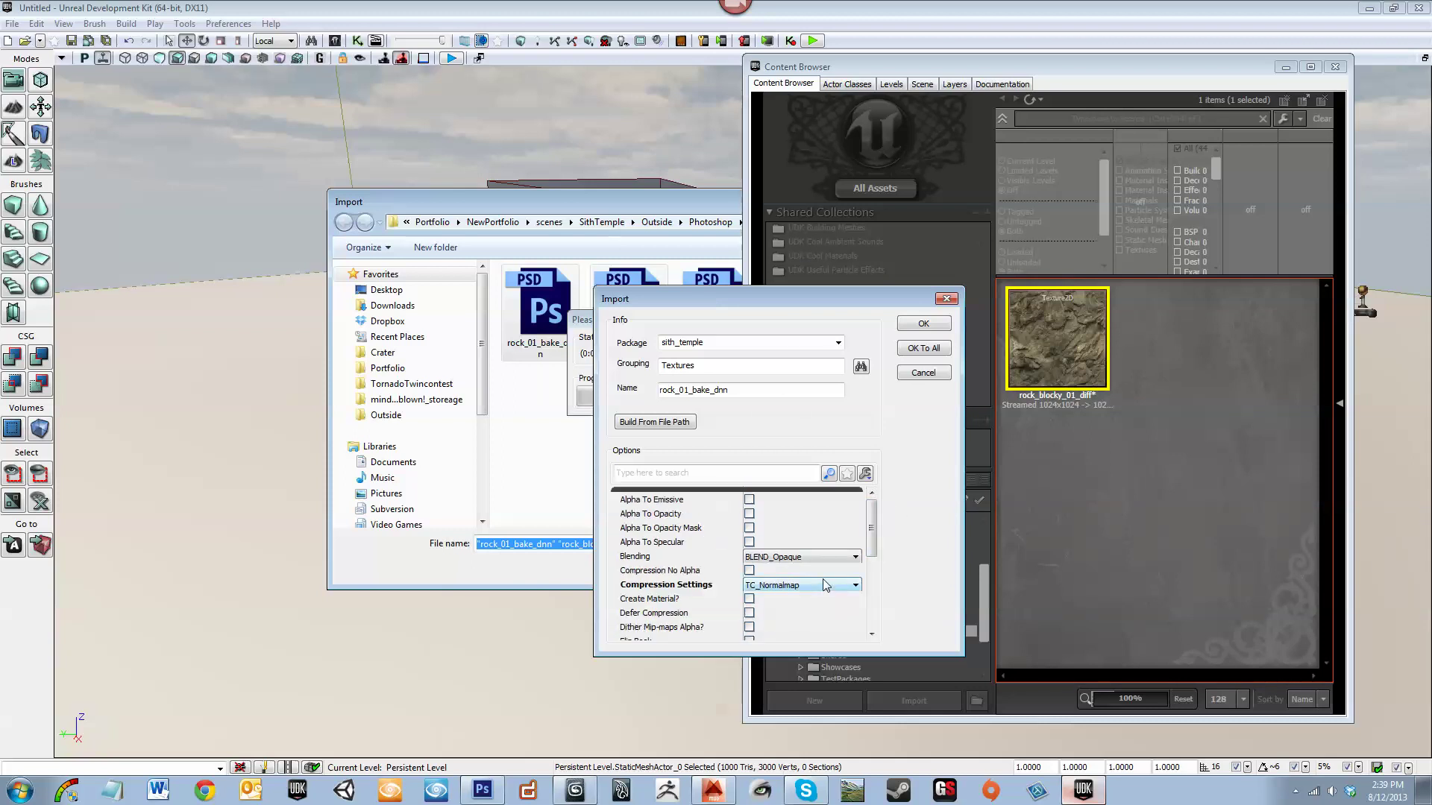
{"action": "left_click", "coordinate": [820, 588]}
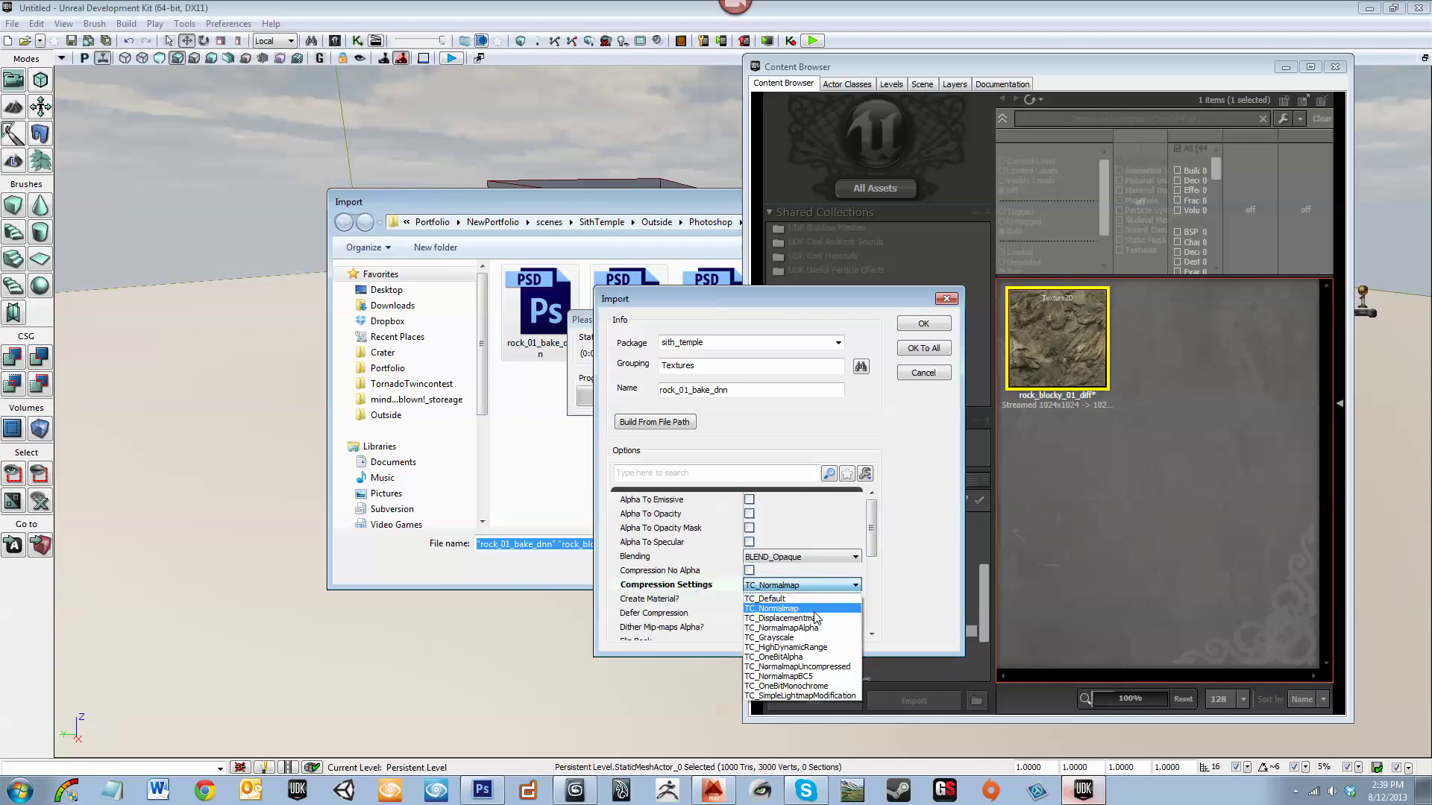
{"action": "left_click", "coordinate": [813, 609]}
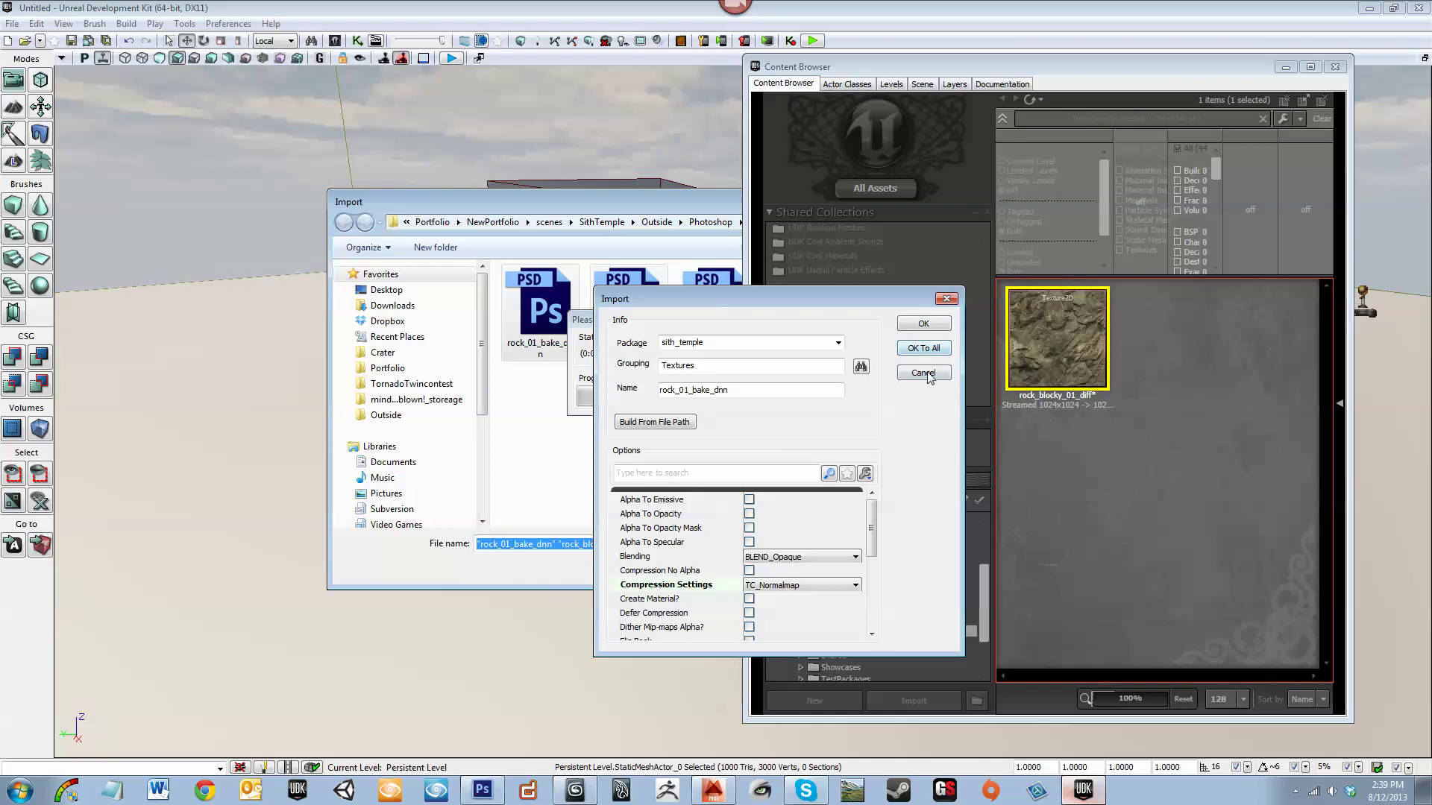
Import all chosen normal map textures with these settings into the Textures group, agreeing to fully load the package
{"action": "left_click", "coordinate": [928, 326]}
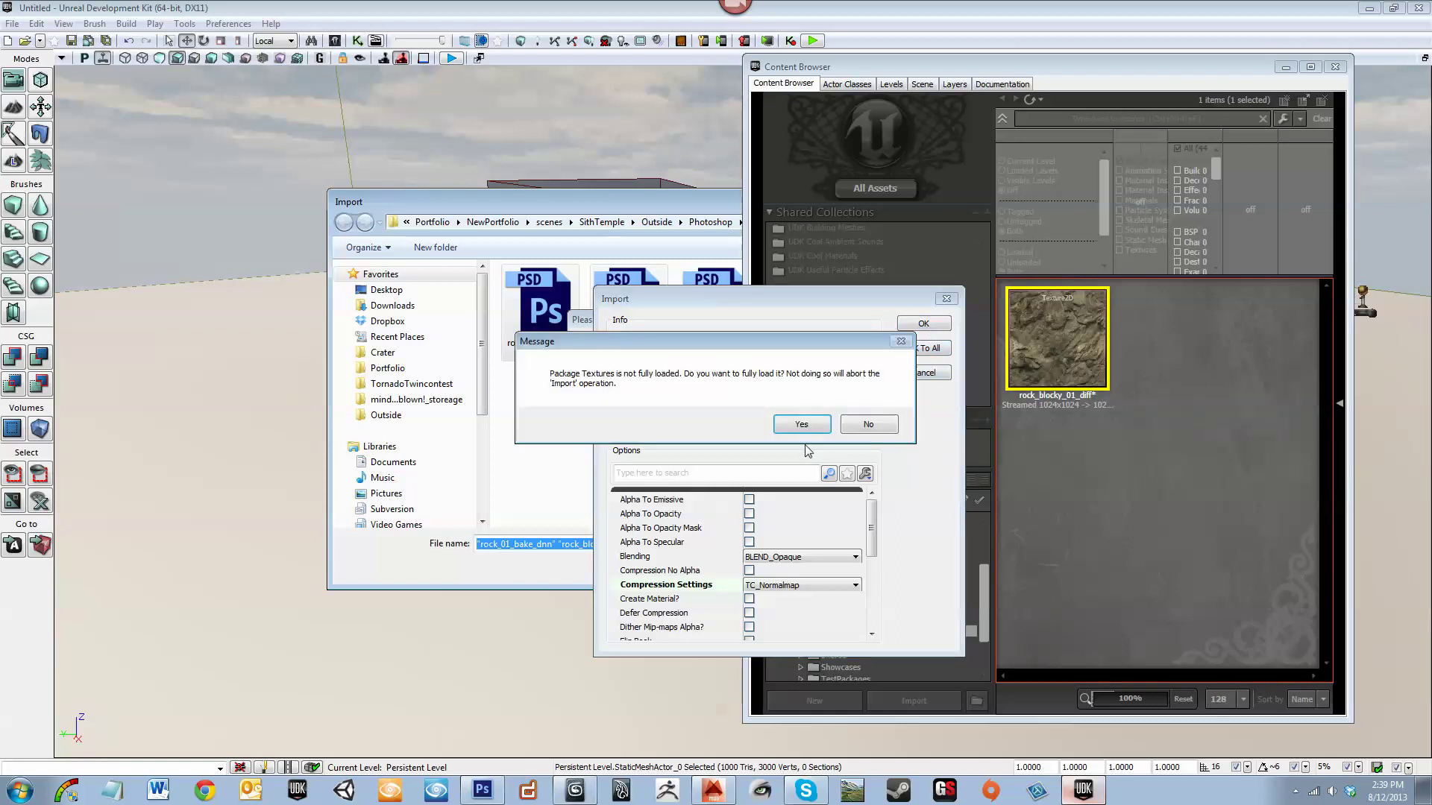
{"action": "left_click", "coordinate": [801, 425]}
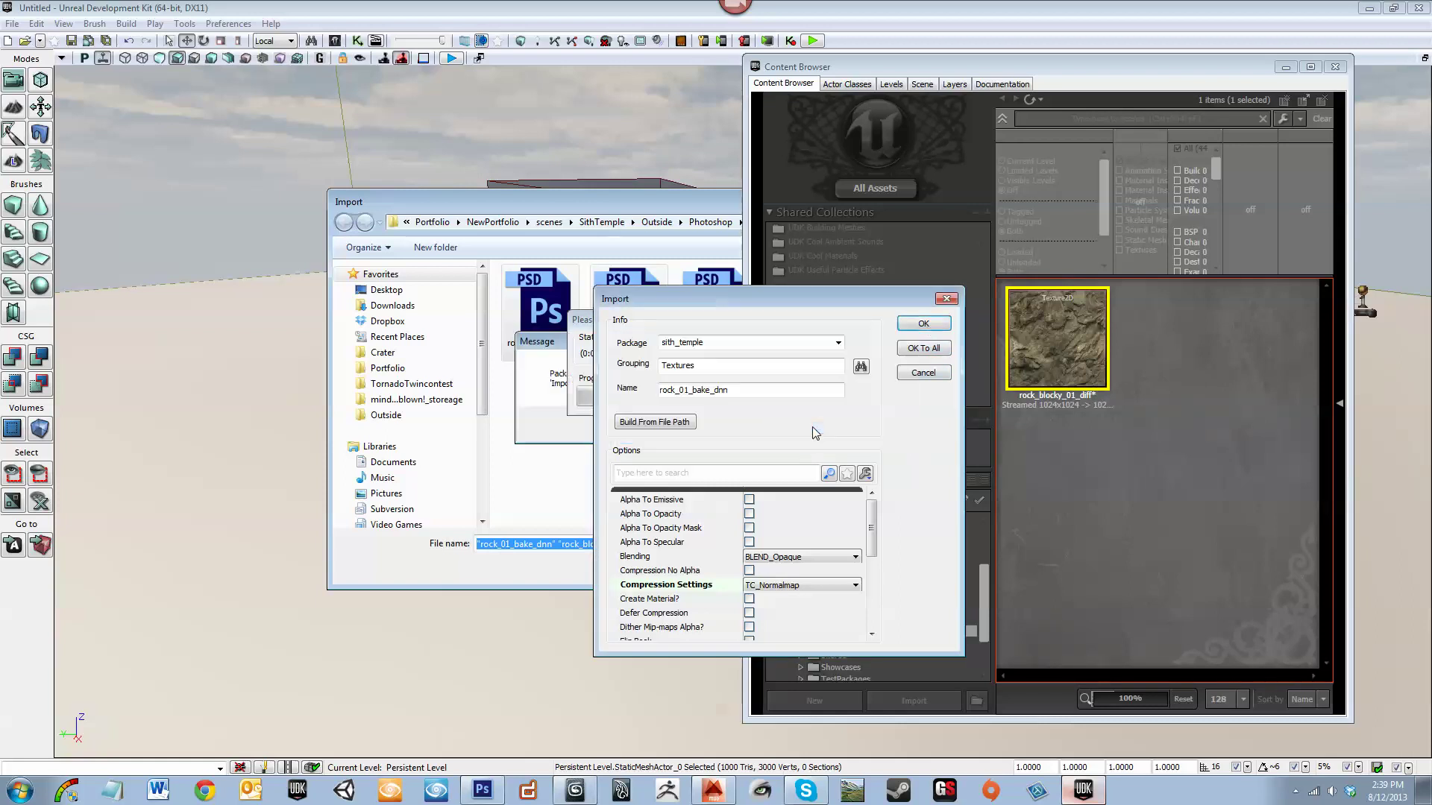
{"action": "key", "text": "Return"}
{"action": "left_click", "coordinate": [929, 328]}
{"action": "left_click", "coordinate": [811, 422]}
{"action": "left_click", "coordinate": [922, 348]}
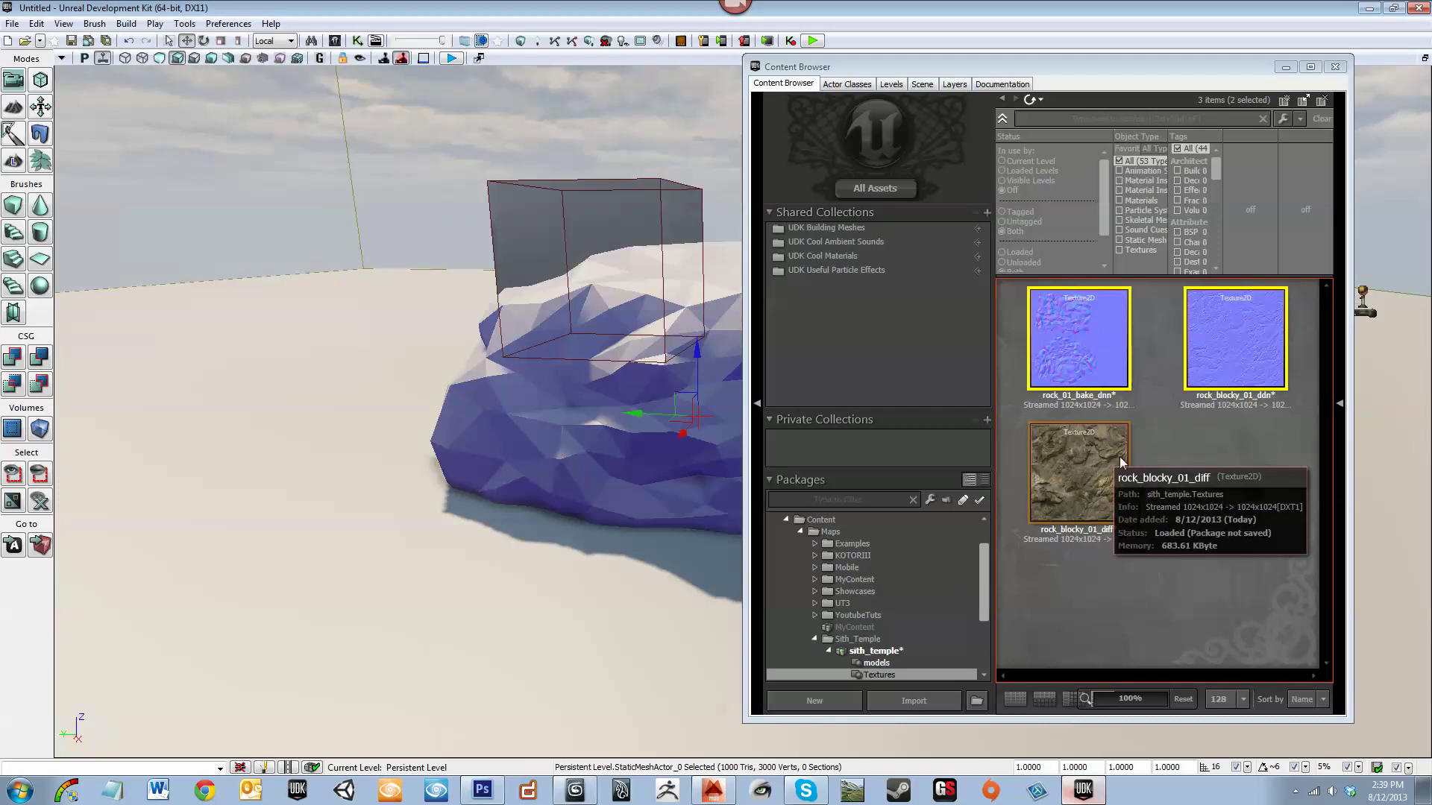
Select the imported rock_01_bake_dnn texture and view the rock model in the viewport for comparison
{"action": "left_click", "coordinate": [1085, 383]}
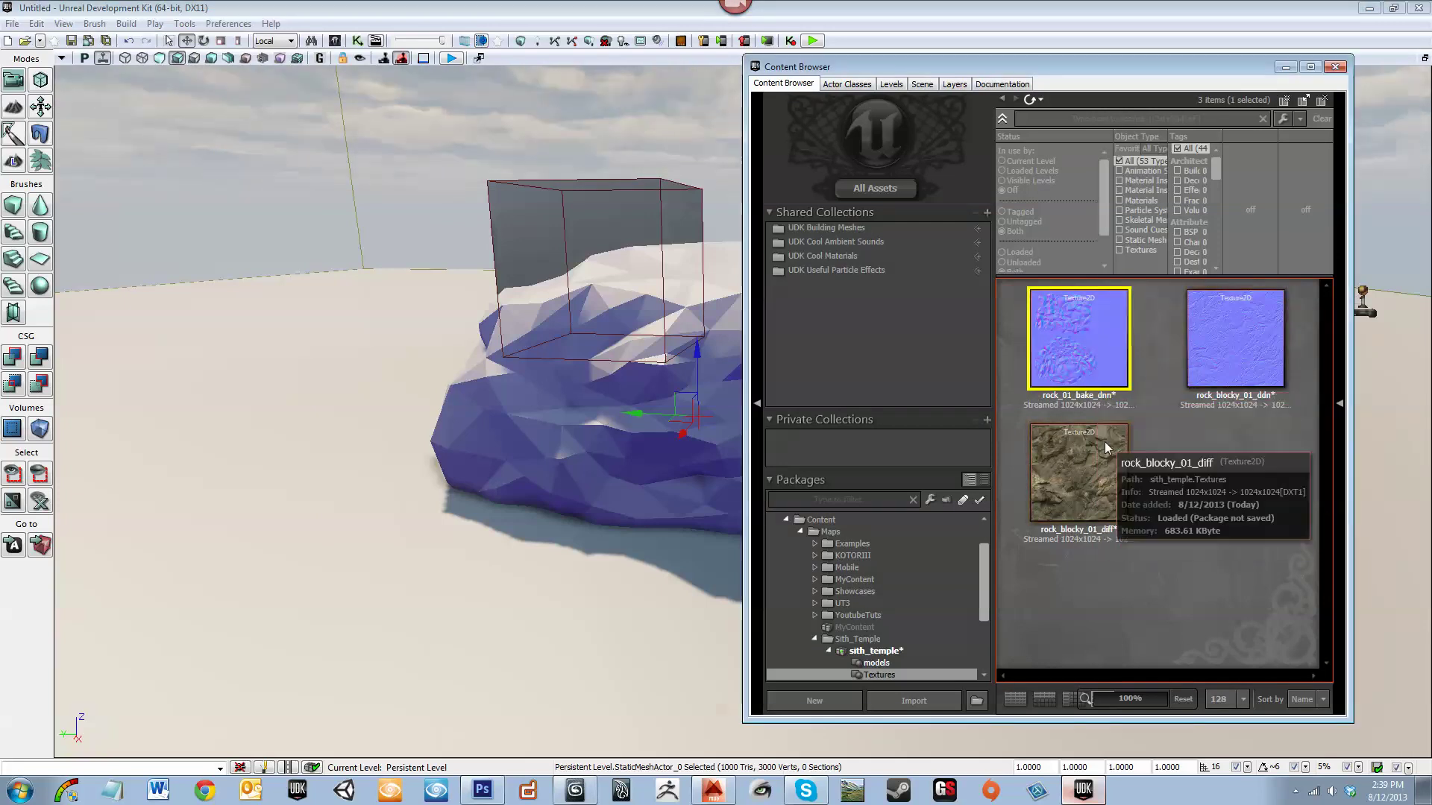
{"action": "right_click_drag", "start_coordinate": [656, 578], "coordinate": [724, 575]}
{"action": "right_click_drag", "start_coordinate": [603, 565], "coordinate": [600, 571]}
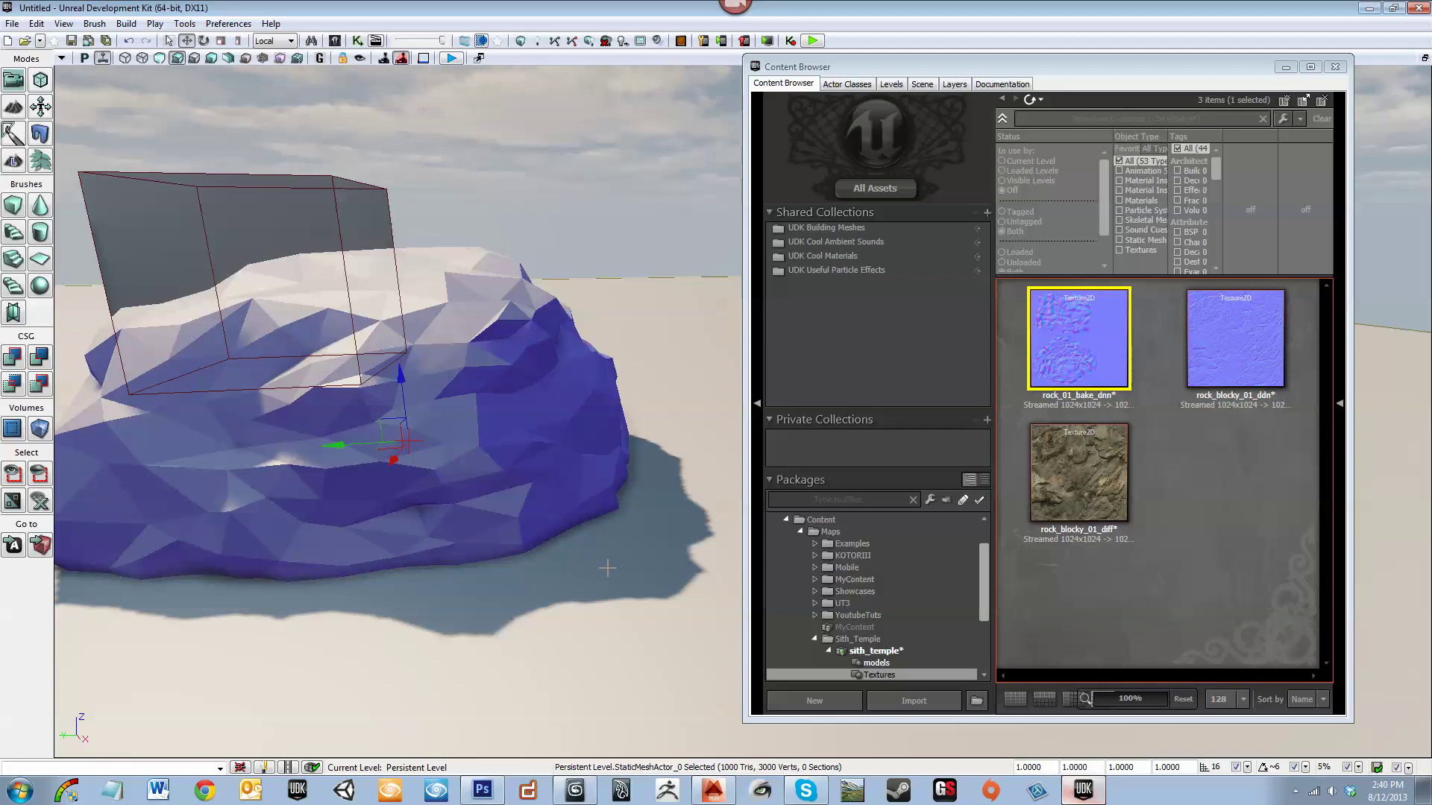
{"action": "left_click", "coordinate": [1074, 361]}
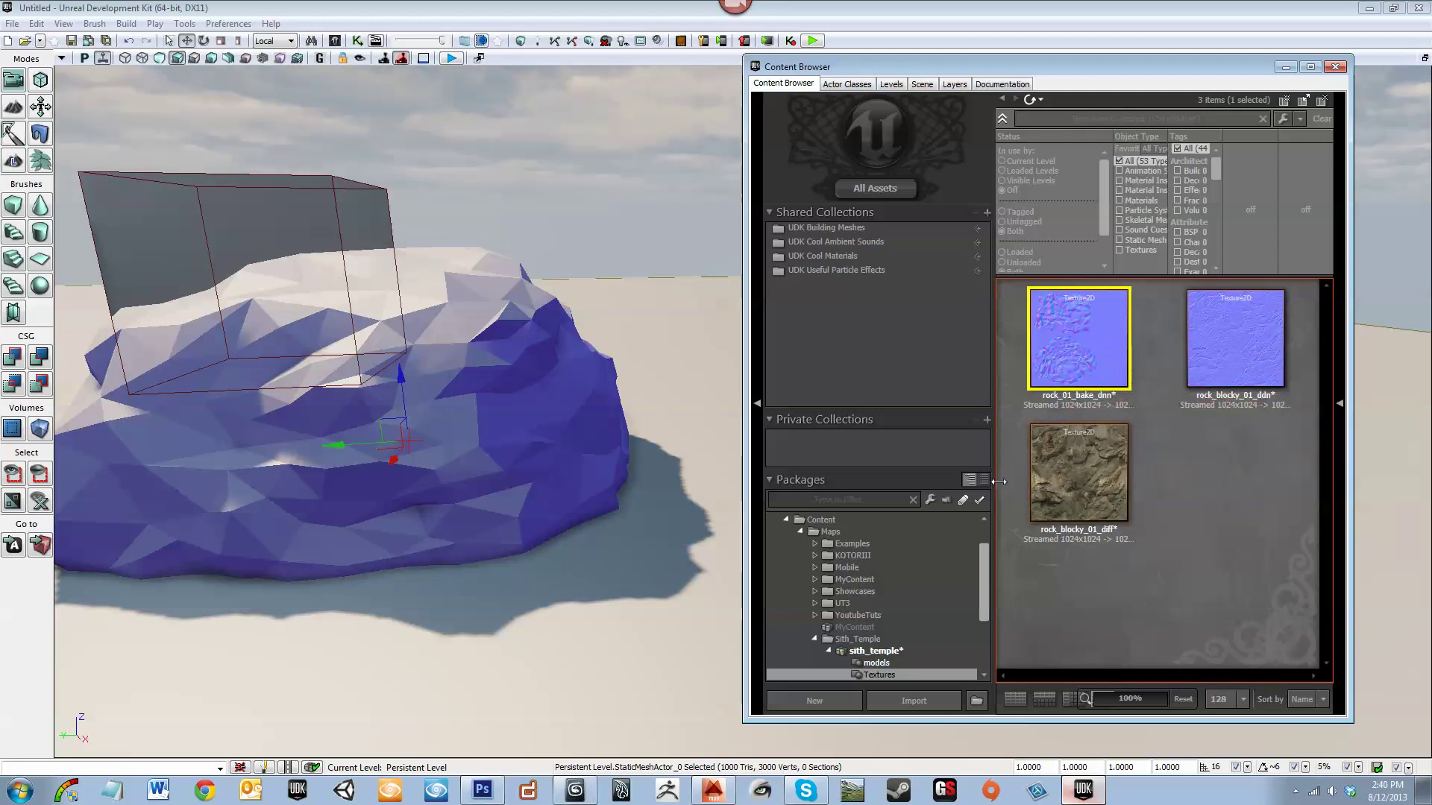
Create a new Material named rock_01_mat in the sith_temple package under the Materials grouping
{"action": "left_click", "coordinate": [895, 651]}
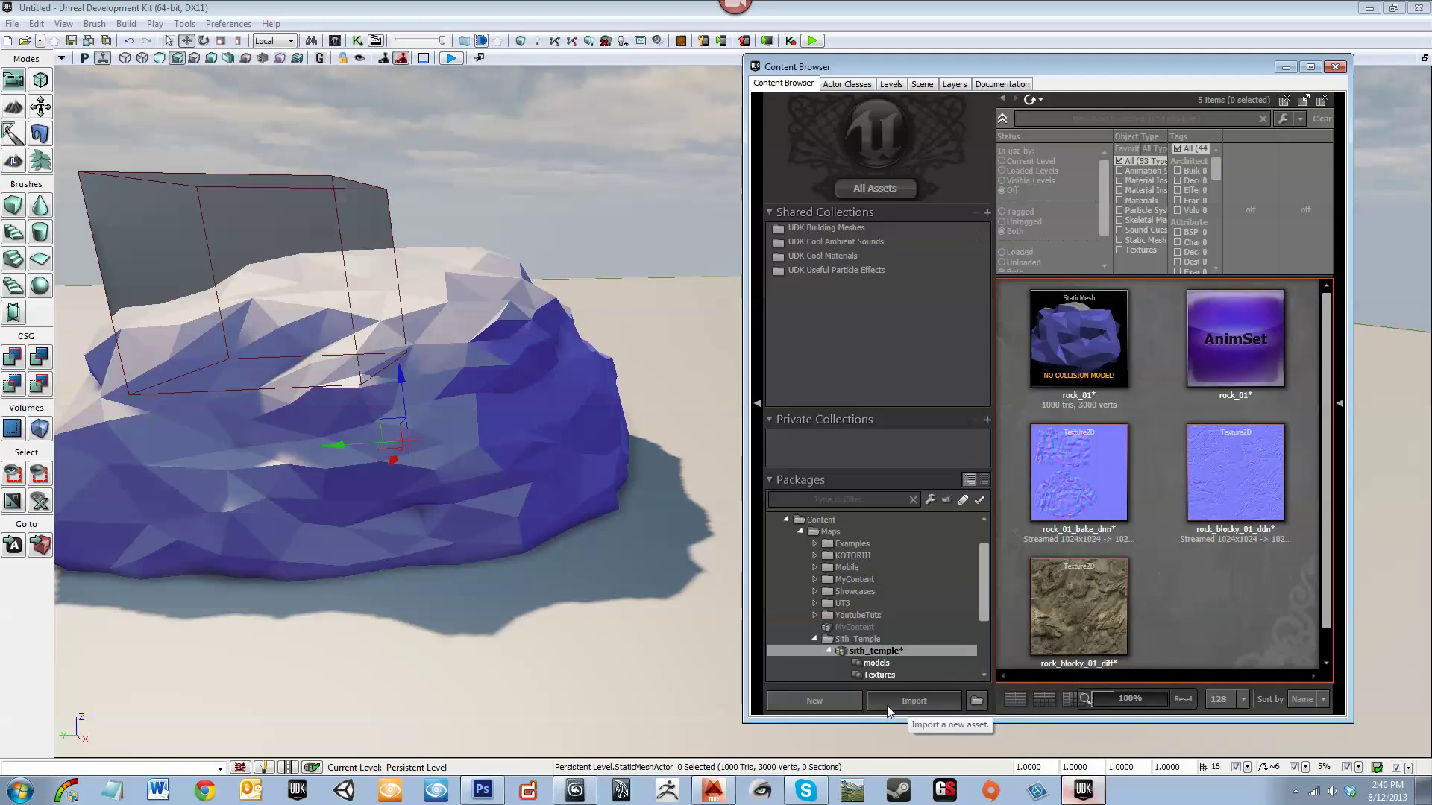
{"action": "left_click", "coordinate": [814, 701]}
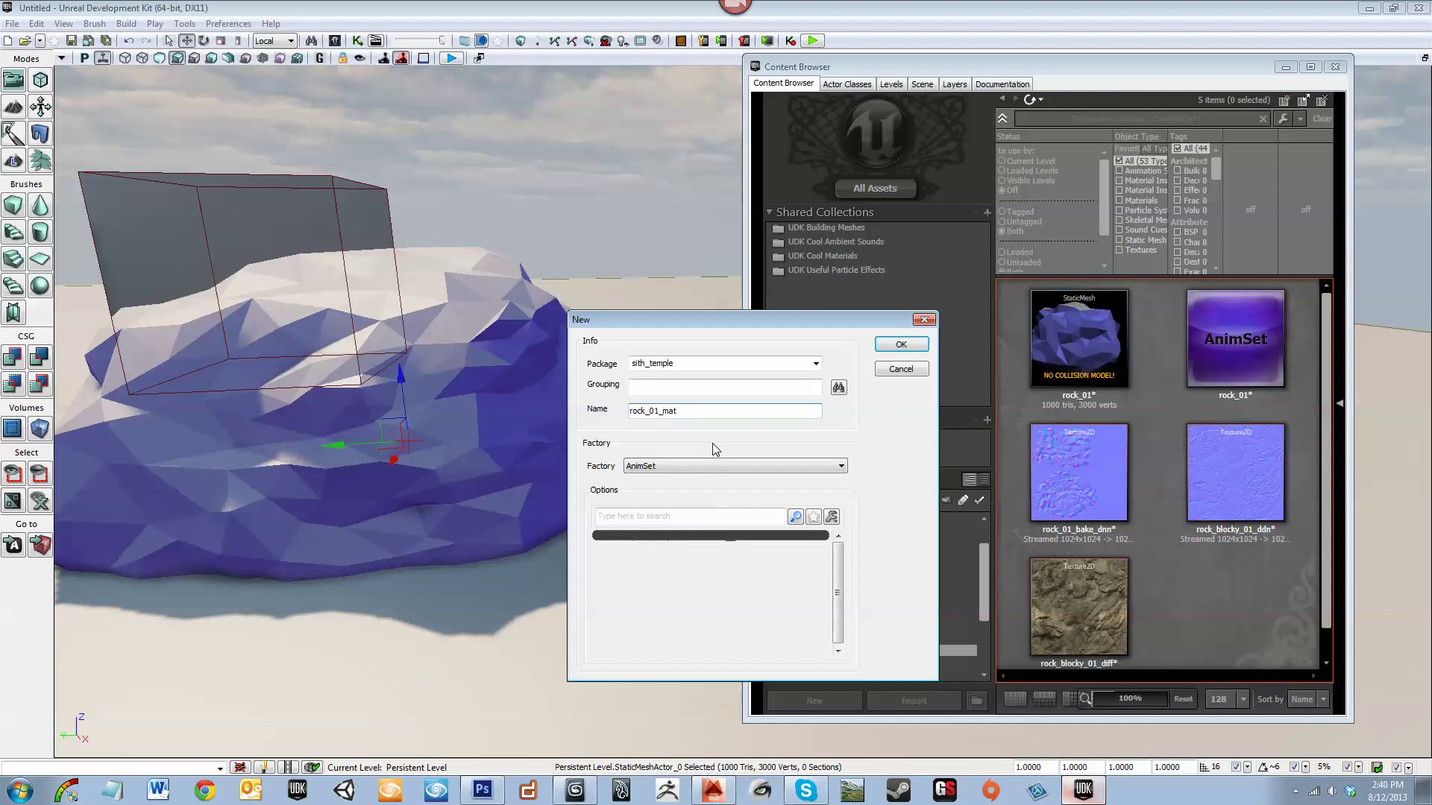
{"action": "left_click", "coordinate": [627, 469]}
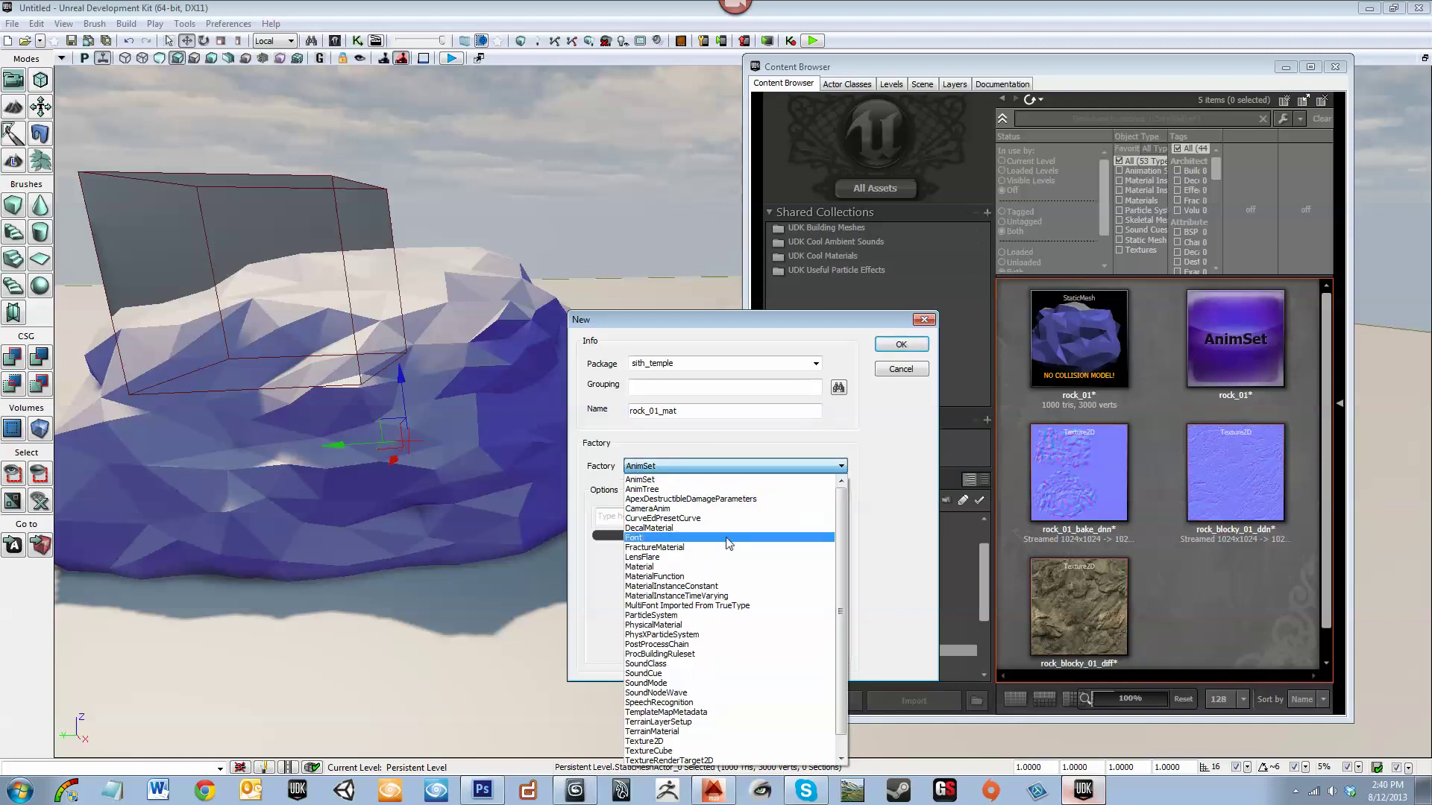
{"action": "left_click", "coordinate": [760, 567]}
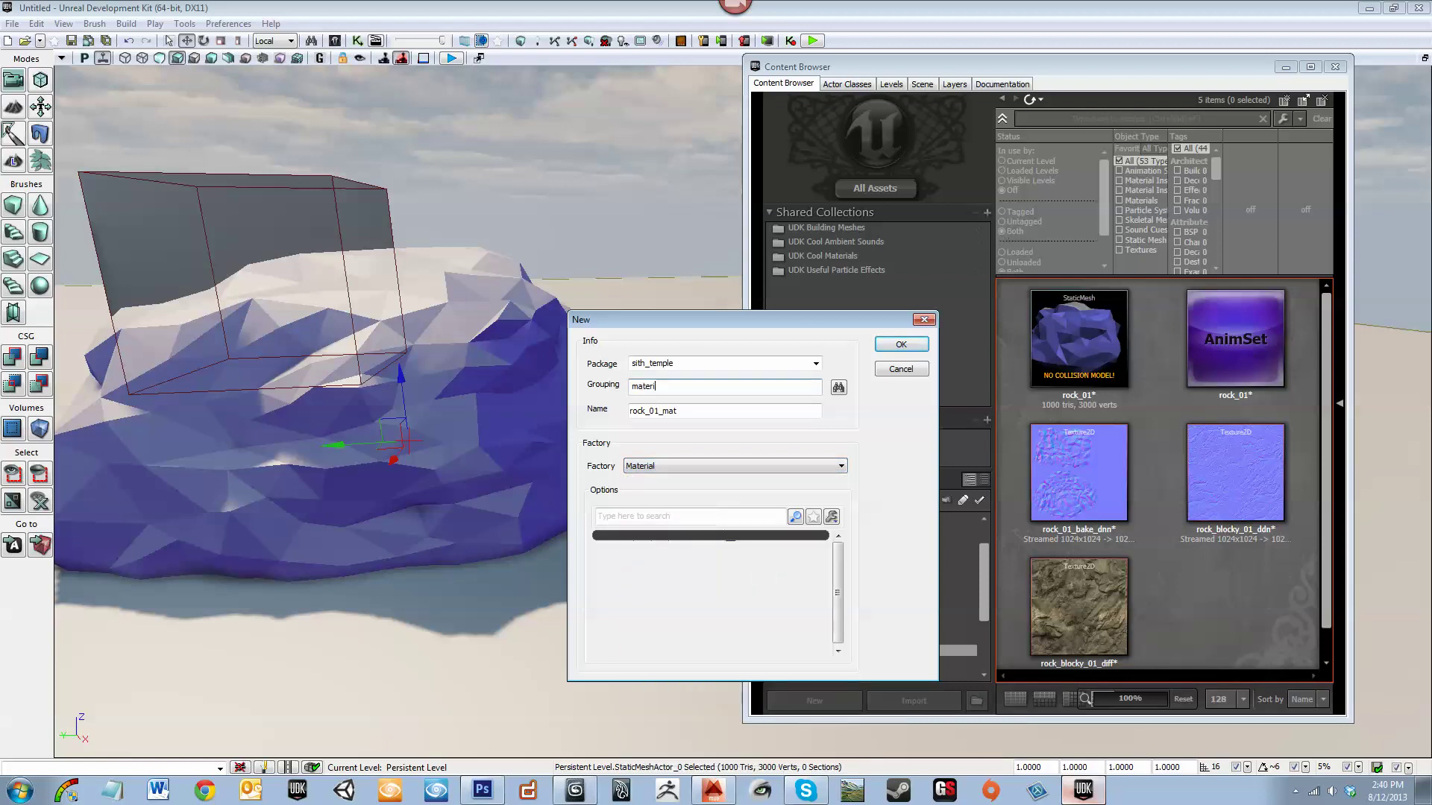
{"action": "left_click", "coordinate": [1000, 232]}
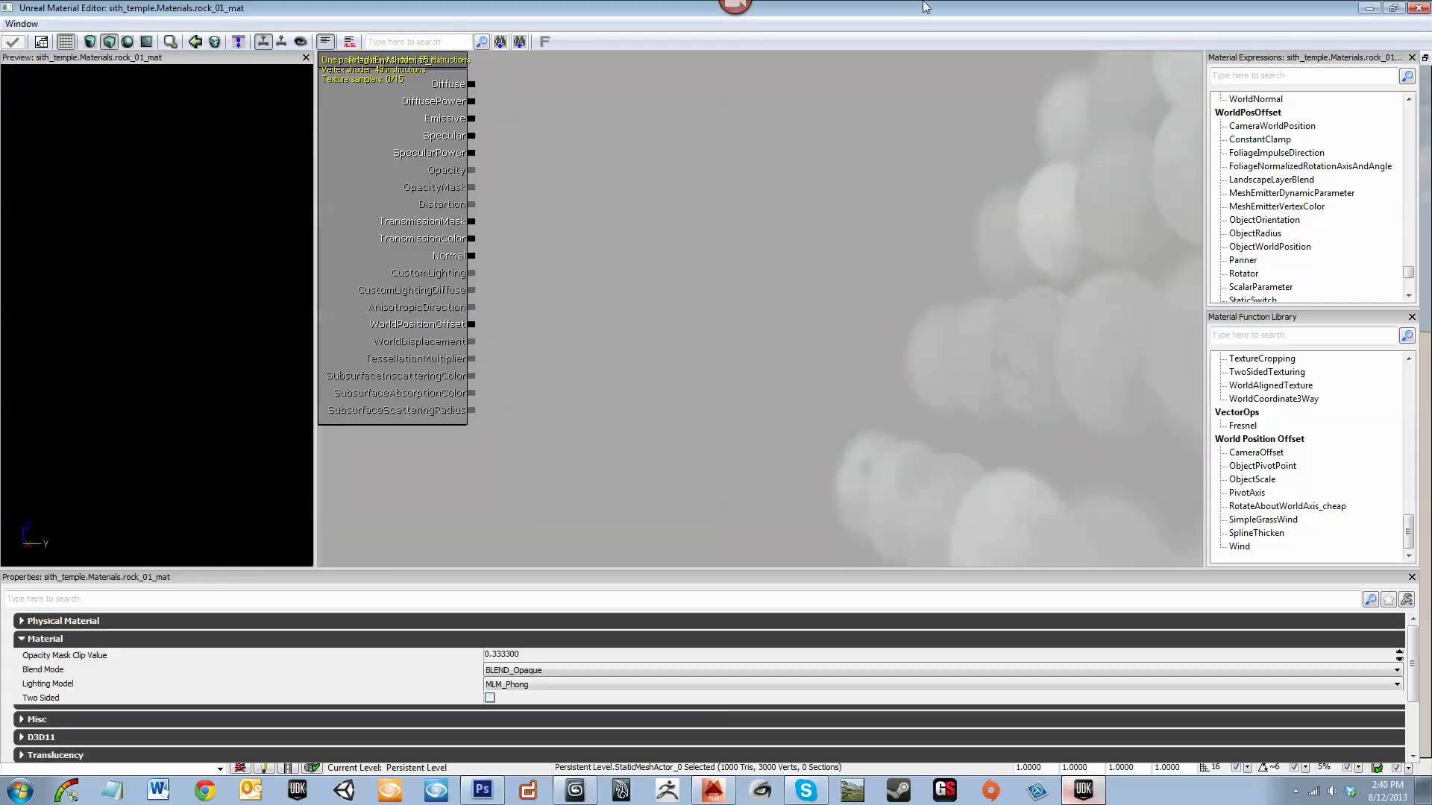
Arrange the Material Editor beside the Content Browser showing the Textures group, and shrink the preview pane to widen the node graph
{"action": "left_click_drag", "start_coordinate": [923, 6], "coordinate": [0, 492]}
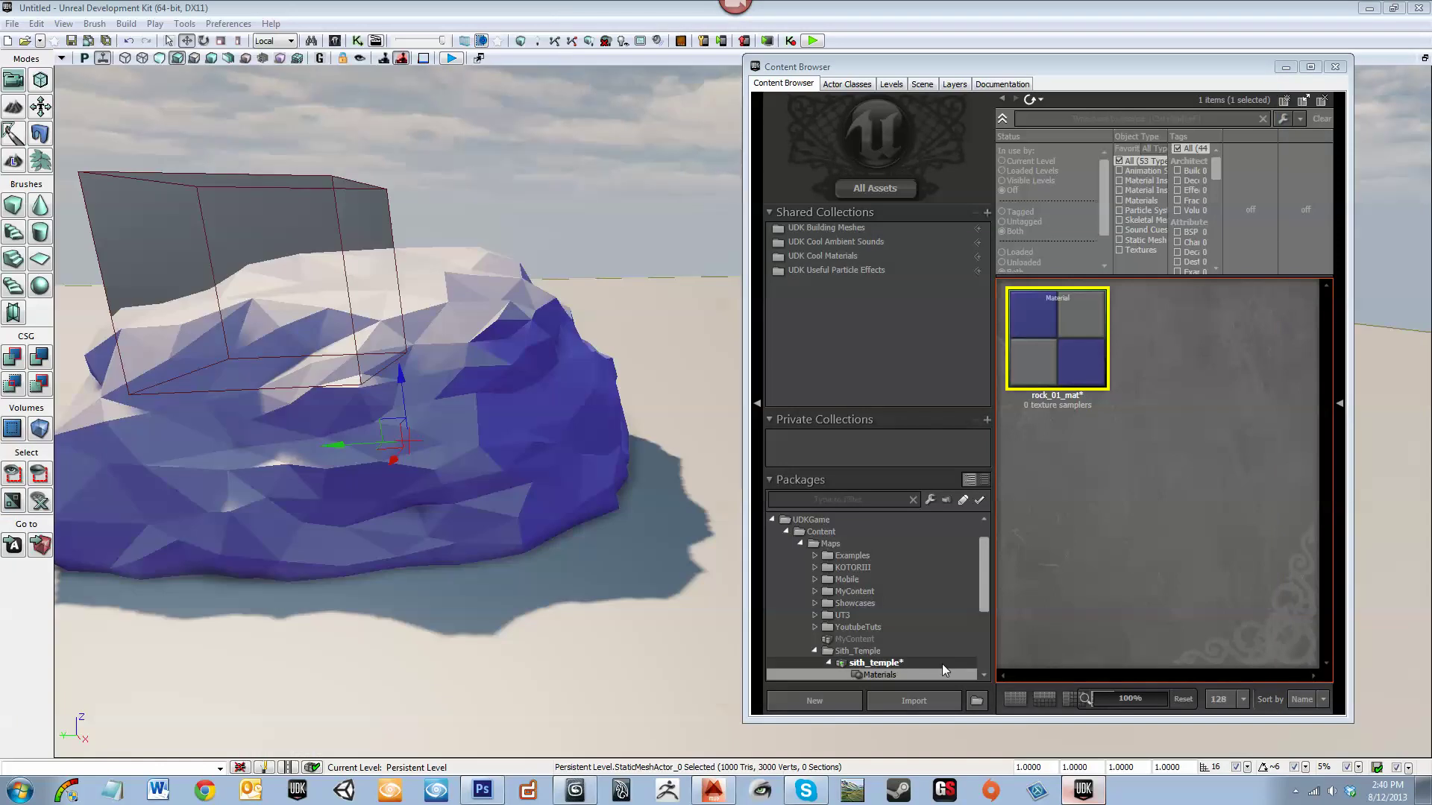
{"action": "left_click_drag", "start_coordinate": [982, 608], "coordinate": [983, 631]}
{"action": "left_click", "coordinate": [893, 640]}
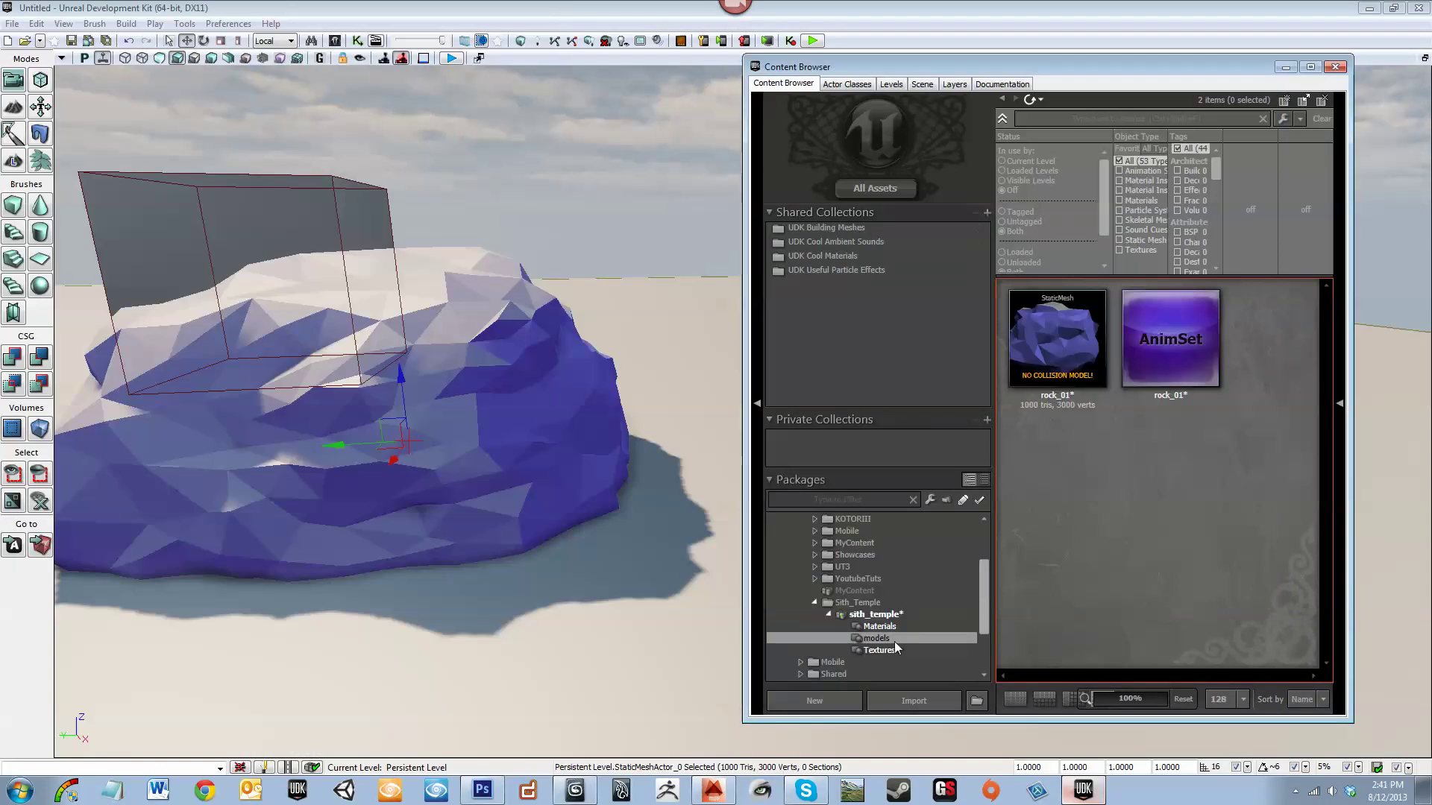
{"action": "left_click", "coordinate": [880, 650]}
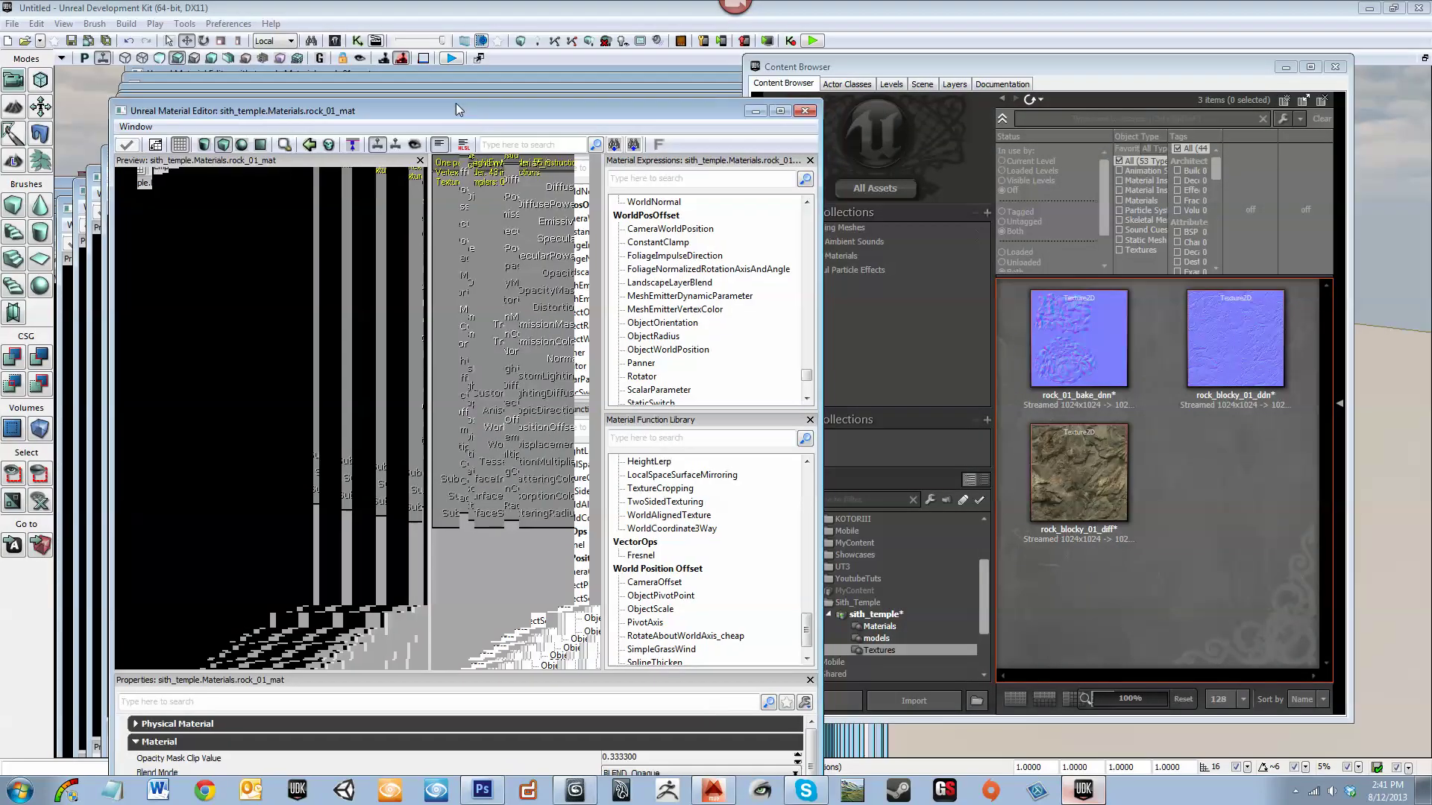
{"action": "scroll", "coordinate": [518, 522], "scroll_direction": "down", "scroll_amount": 4}
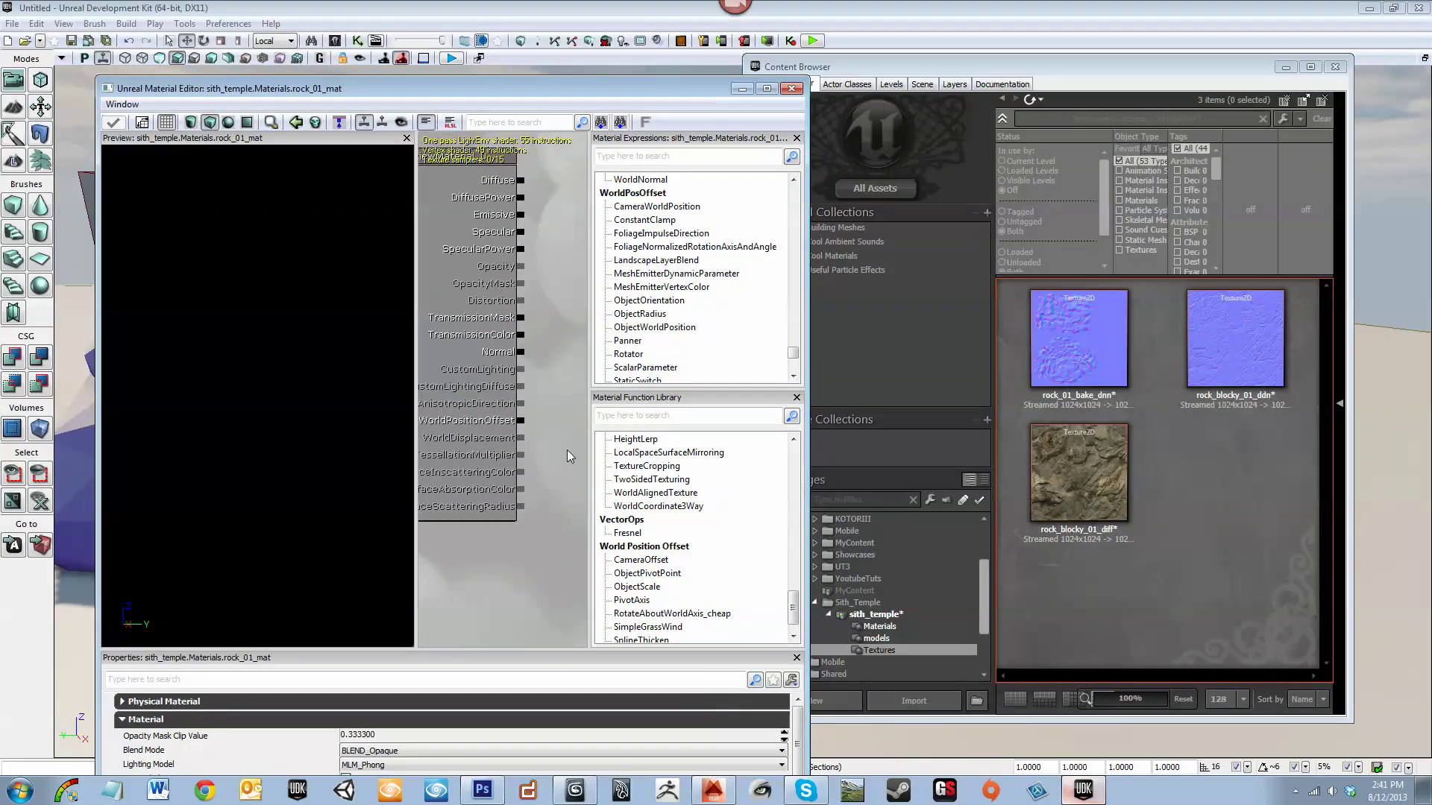
{"action": "left_click_drag", "start_coordinate": [416, 458], "coordinate": [226, 440]}
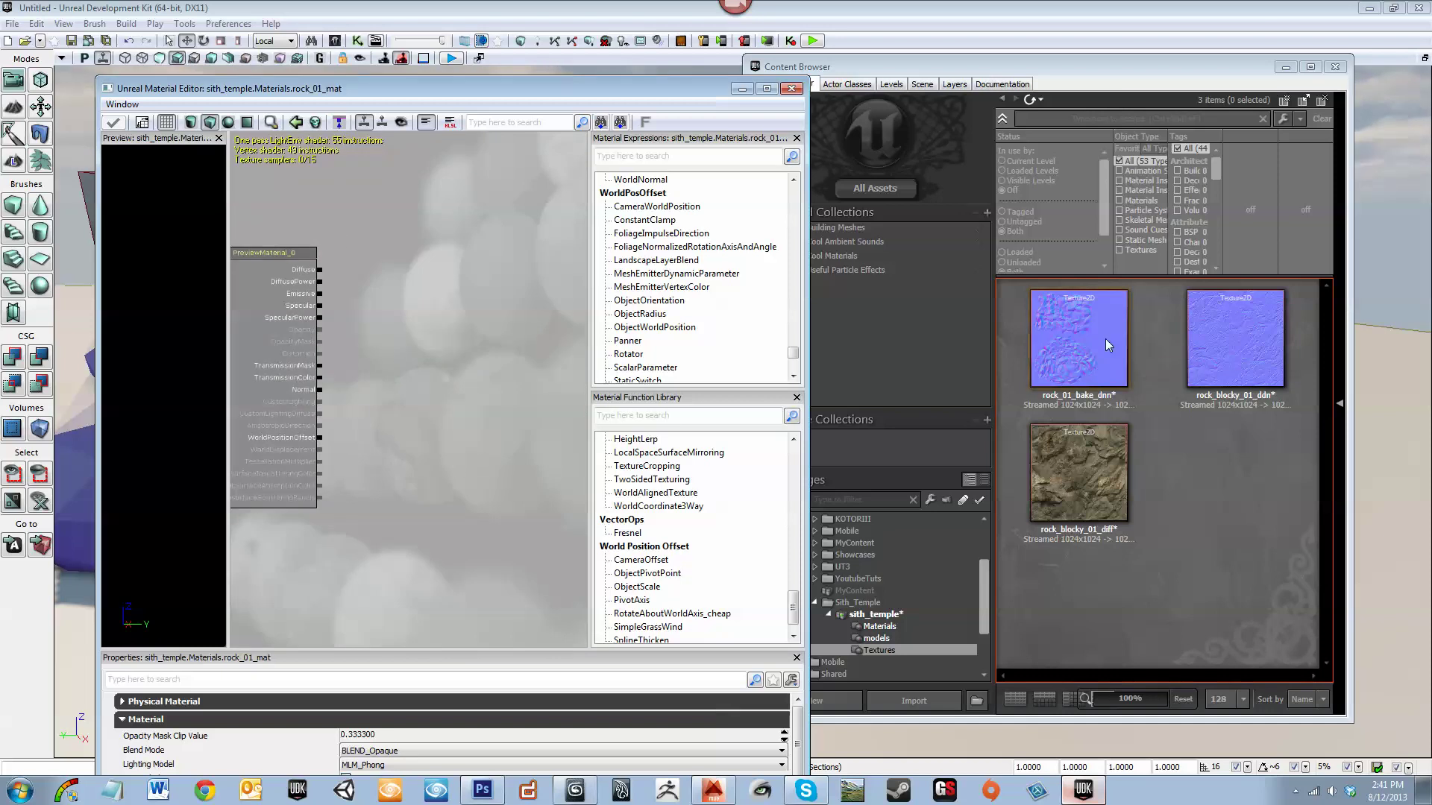
Add texture samples for rock_01_bake_dnn and rock_blocky_01_ddn to the rock_01_mat graph, with the bake sample lower
{"action": "left_click", "coordinate": [1108, 345]}
{"action": "left_click", "coordinate": [405, 329]}
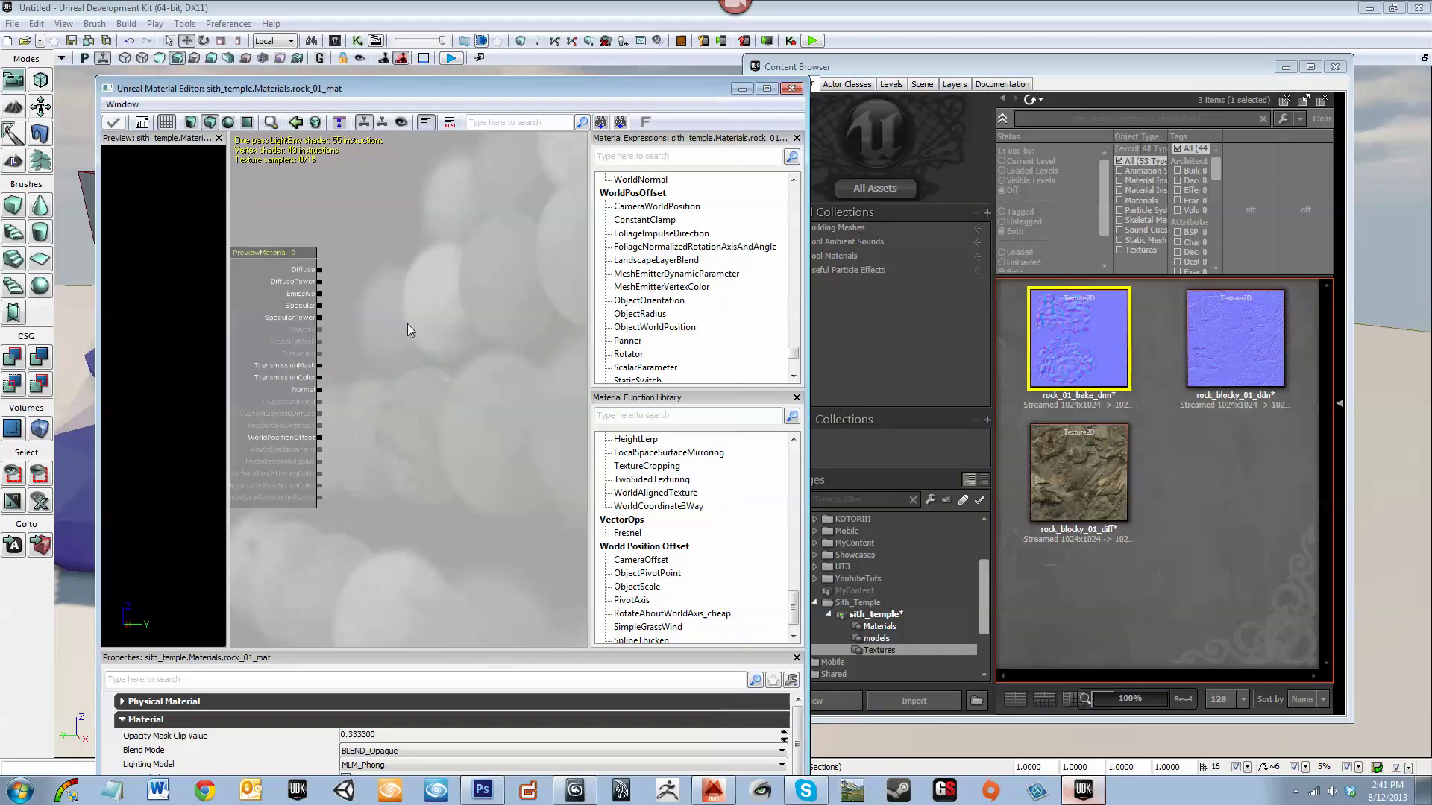
{"action": "left_click", "coordinate": [417, 309]}
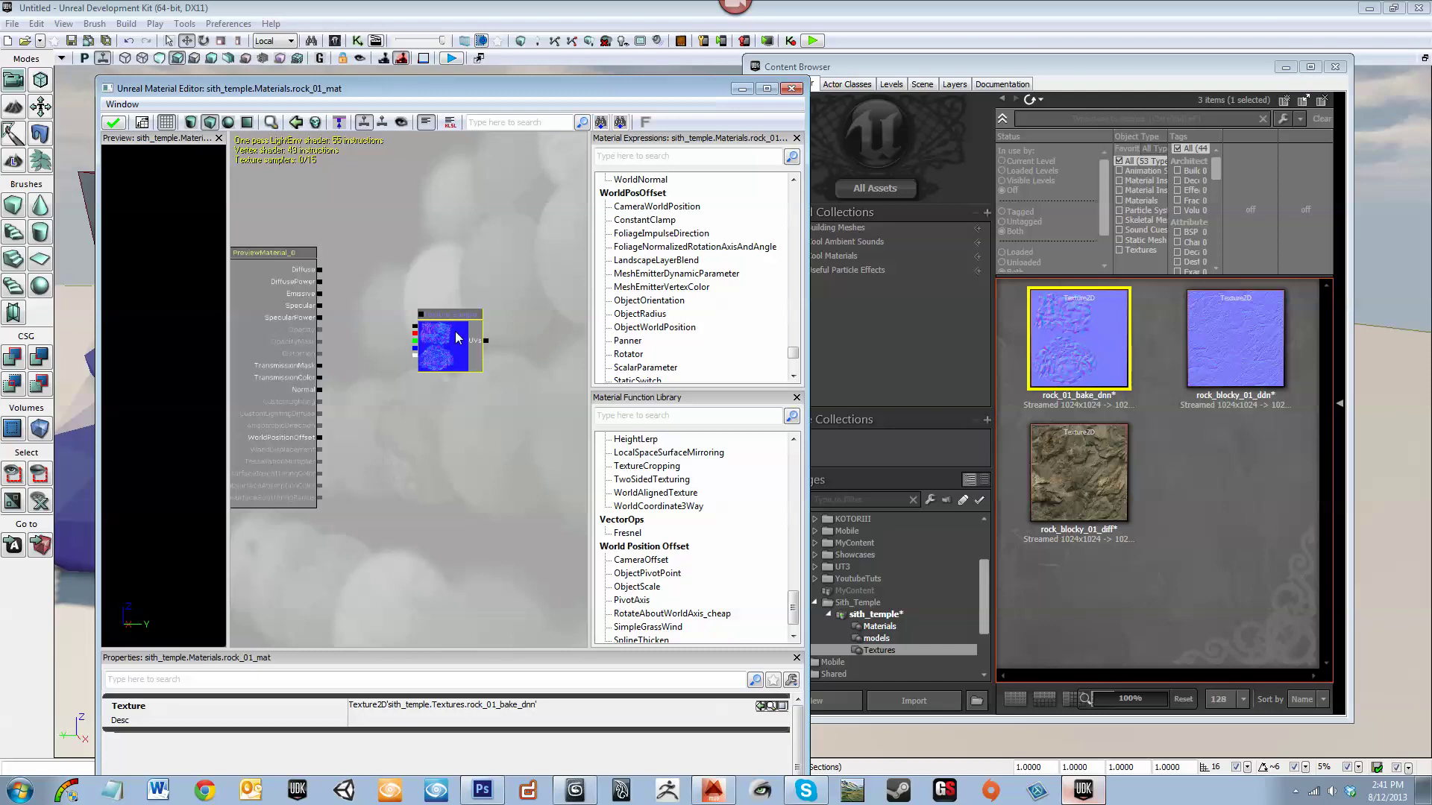
{"action": "left_click_drag", "start_coordinate": [456, 345], "coordinate": [531, 441]}
{"action": "left_click", "coordinate": [1223, 377]}
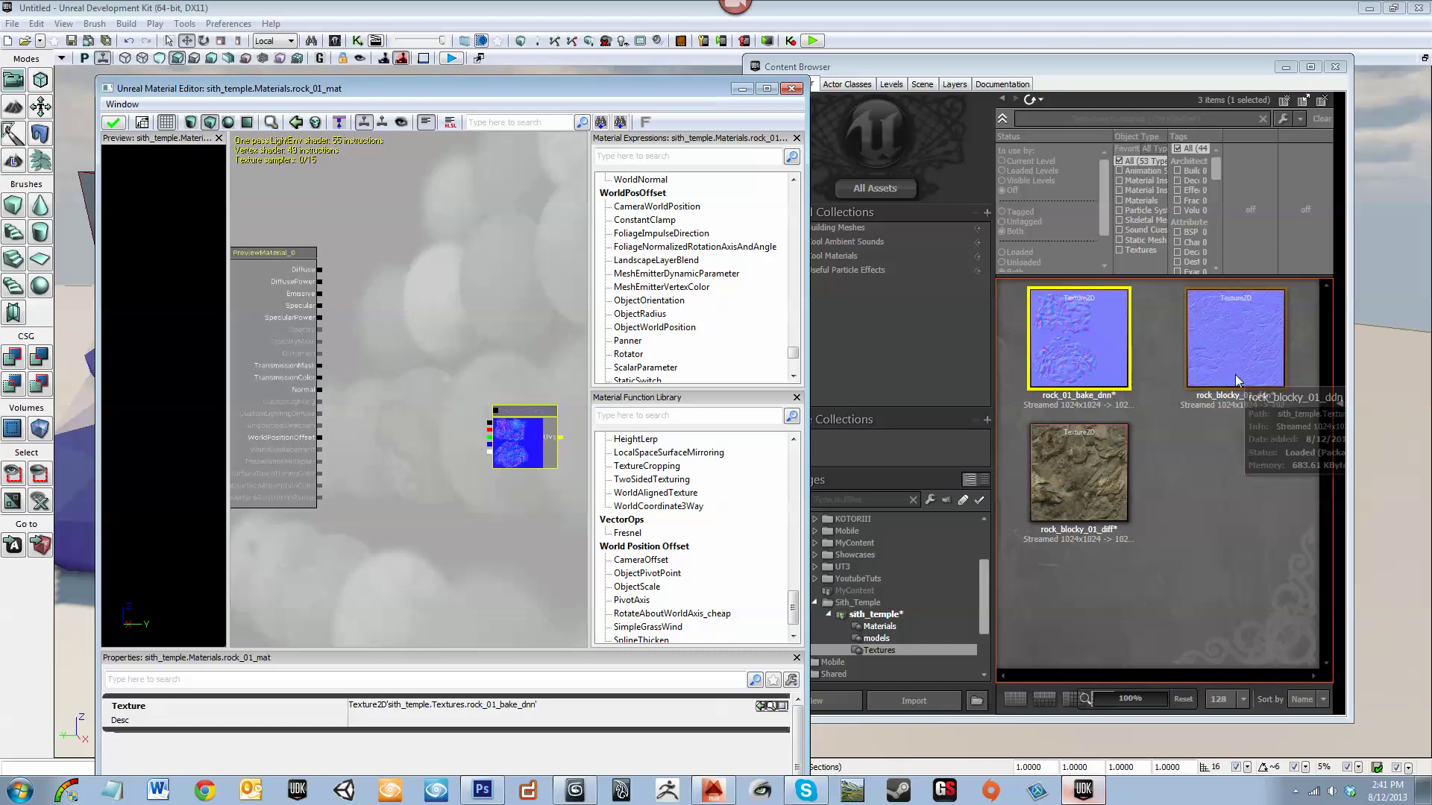
{"action": "left_click", "coordinate": [436, 327]}
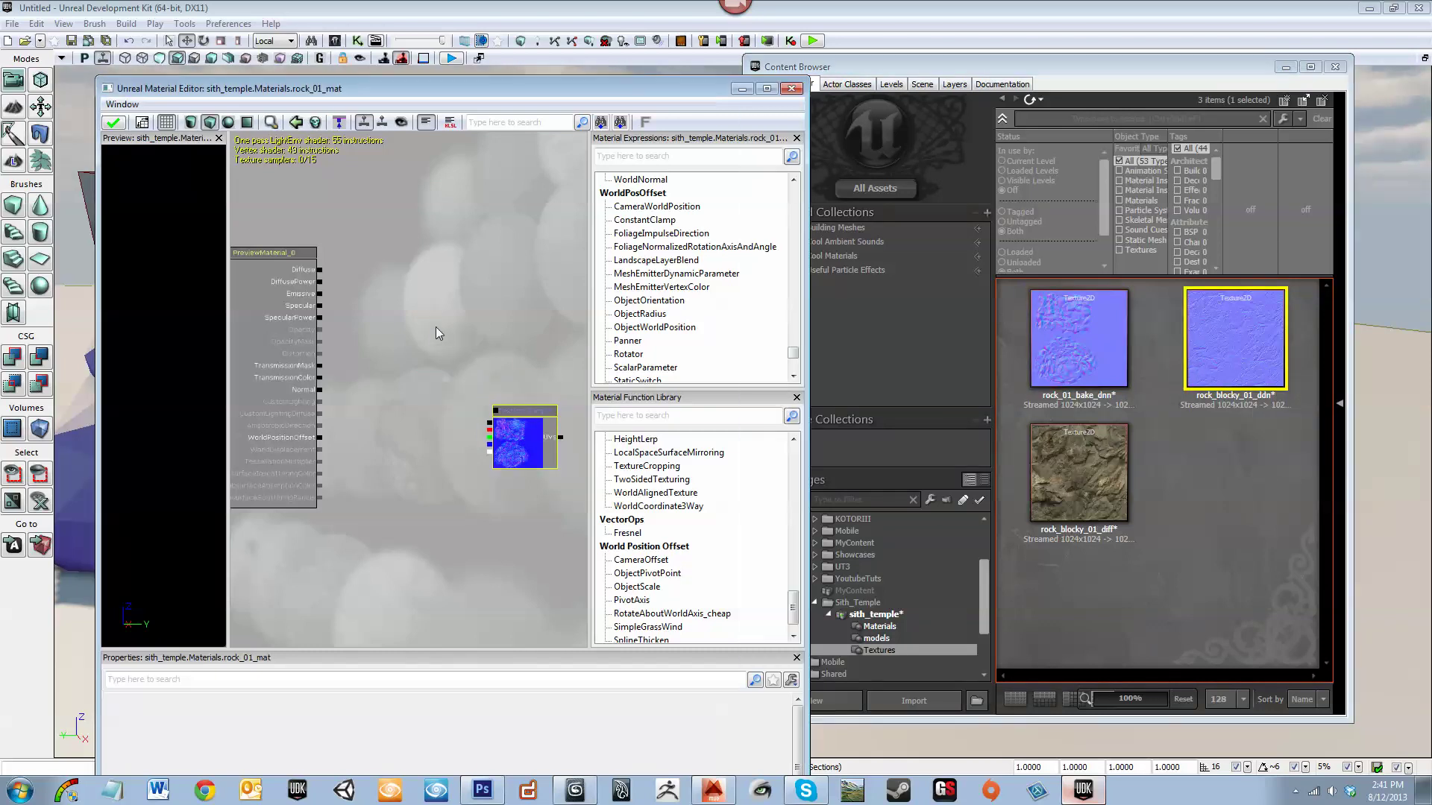
{"action": "left_click_drag", "start_coordinate": [460, 354], "coordinate": [492, 347]}
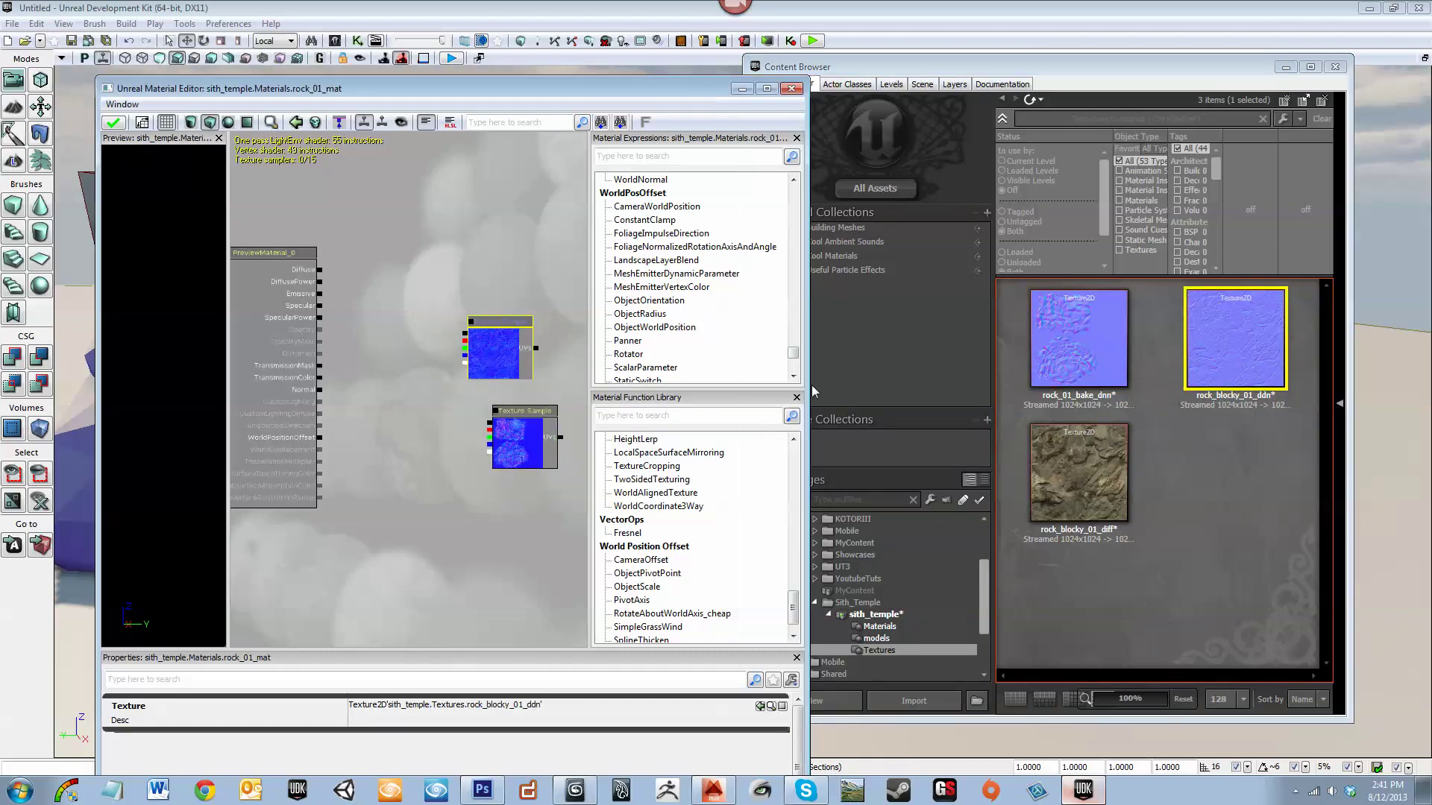
Add a texture sample for rock_blocky_01_diff to the graph above the two normal map samples
{"action": "left_click", "coordinate": [1091, 483]}
{"action": "left_click", "coordinate": [1091, 488]}
{"action": "left_click", "coordinate": [429, 290]}
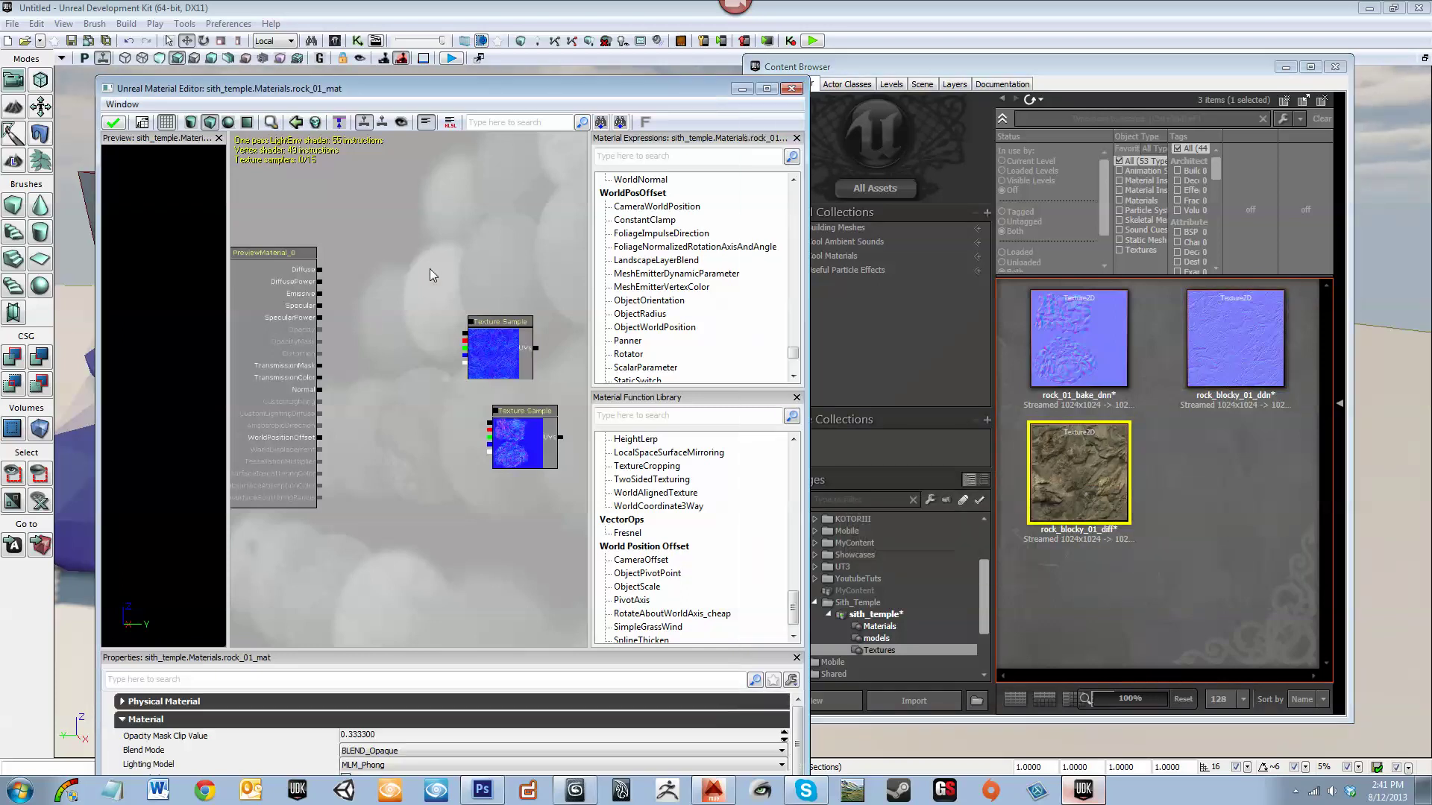
{"action": "left_click", "coordinate": [430, 269]}
{"action": "left_click_drag", "start_coordinate": [429, 269], "coordinate": [457, 218]}
Maximize the Material Editor, widen the preview pane and connect the rock_blocky_01_diff sample to the material's Diffuse input
{"action": "double_click", "coordinate": [673, 89]}
{"action": "left_click_drag", "start_coordinate": [559, 246], "coordinate": [709, 240]}
{"action": "scroll", "coordinate": [416, 237], "scroll_direction": "up", "scroll_amount": 3}
{"action": "left_click_drag", "start_coordinate": [423, 250], "coordinate": [496, 269]}
{"action": "left_click_drag", "start_coordinate": [127, 208], "coordinate": [302, 246]}
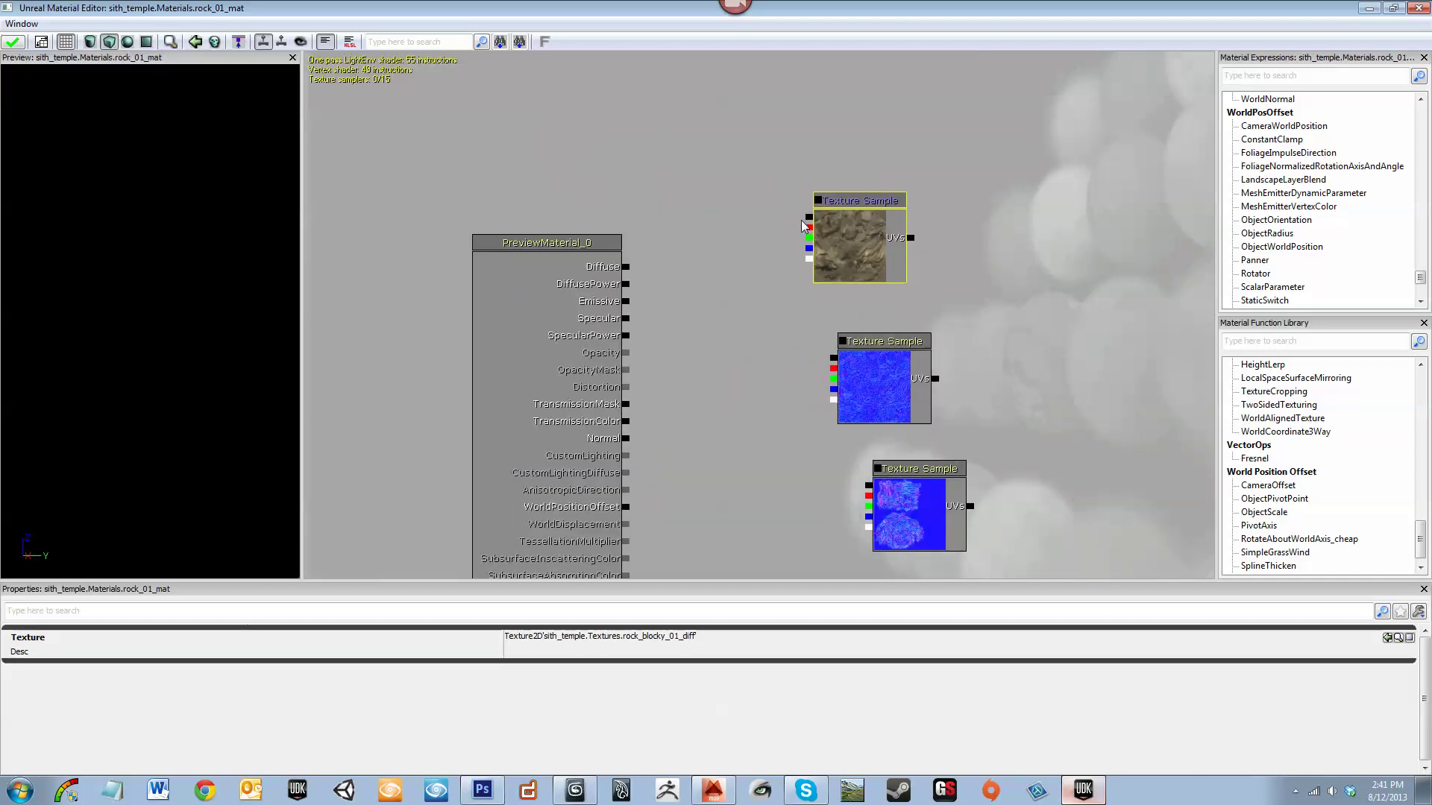
{"action": "left_click_drag", "start_coordinate": [809, 217], "coordinate": [626, 266]}
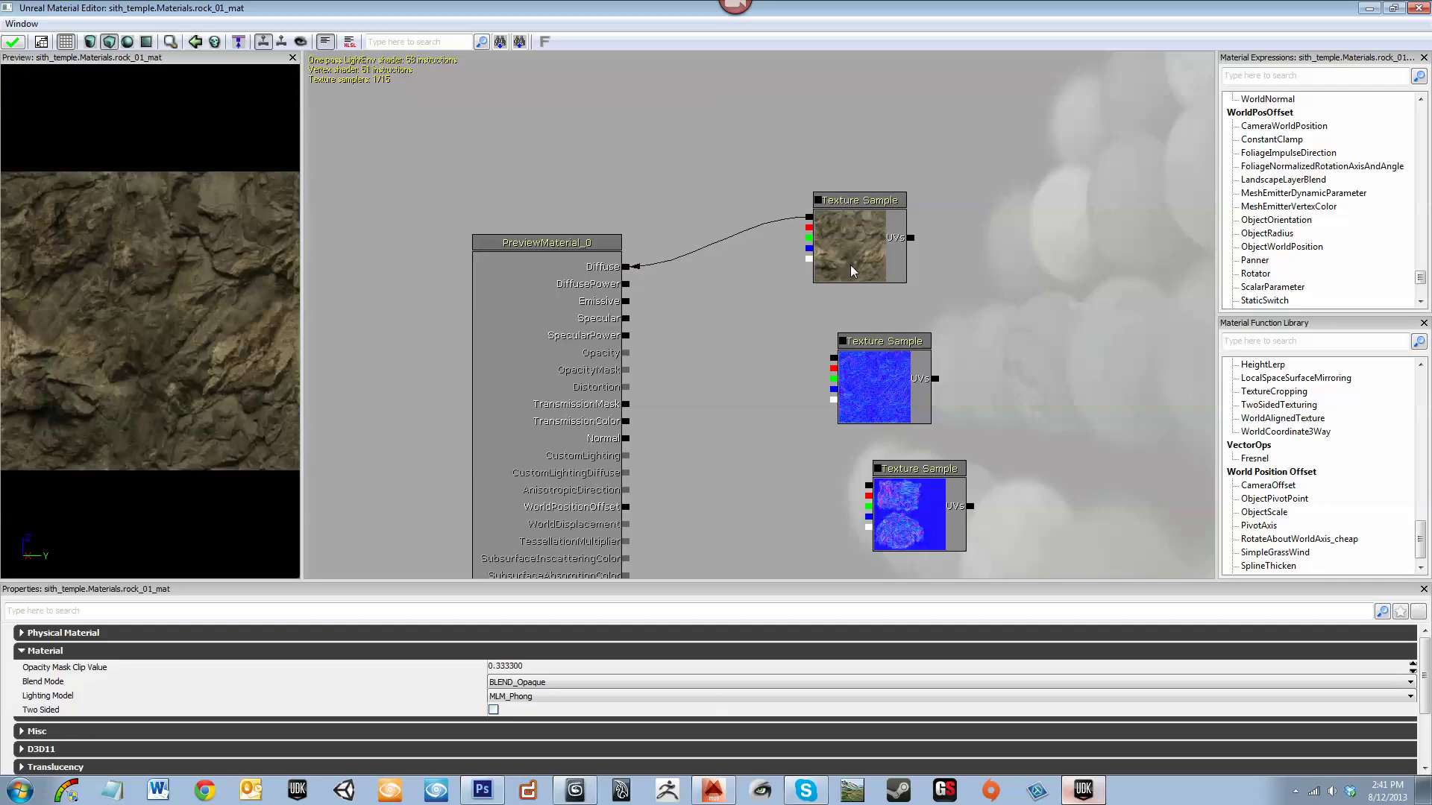
Stack the rock_blocky_01_ddn sample above the rock_01_bake_dnn sample, away from the material node, leaving space for another node between
{"action": "left_click", "coordinate": [853, 270]}
{"action": "left_click_drag", "start_coordinate": [860, 247], "coordinate": [893, 188]}
{"action": "left_click", "coordinate": [880, 385]}
{"action": "left_click_drag", "start_coordinate": [791, 534], "coordinate": [764, 462]}
{"action": "left_click_drag", "start_coordinate": [858, 313], "coordinate": [883, 346]}
{"action": "left_click", "coordinate": [876, 444]}
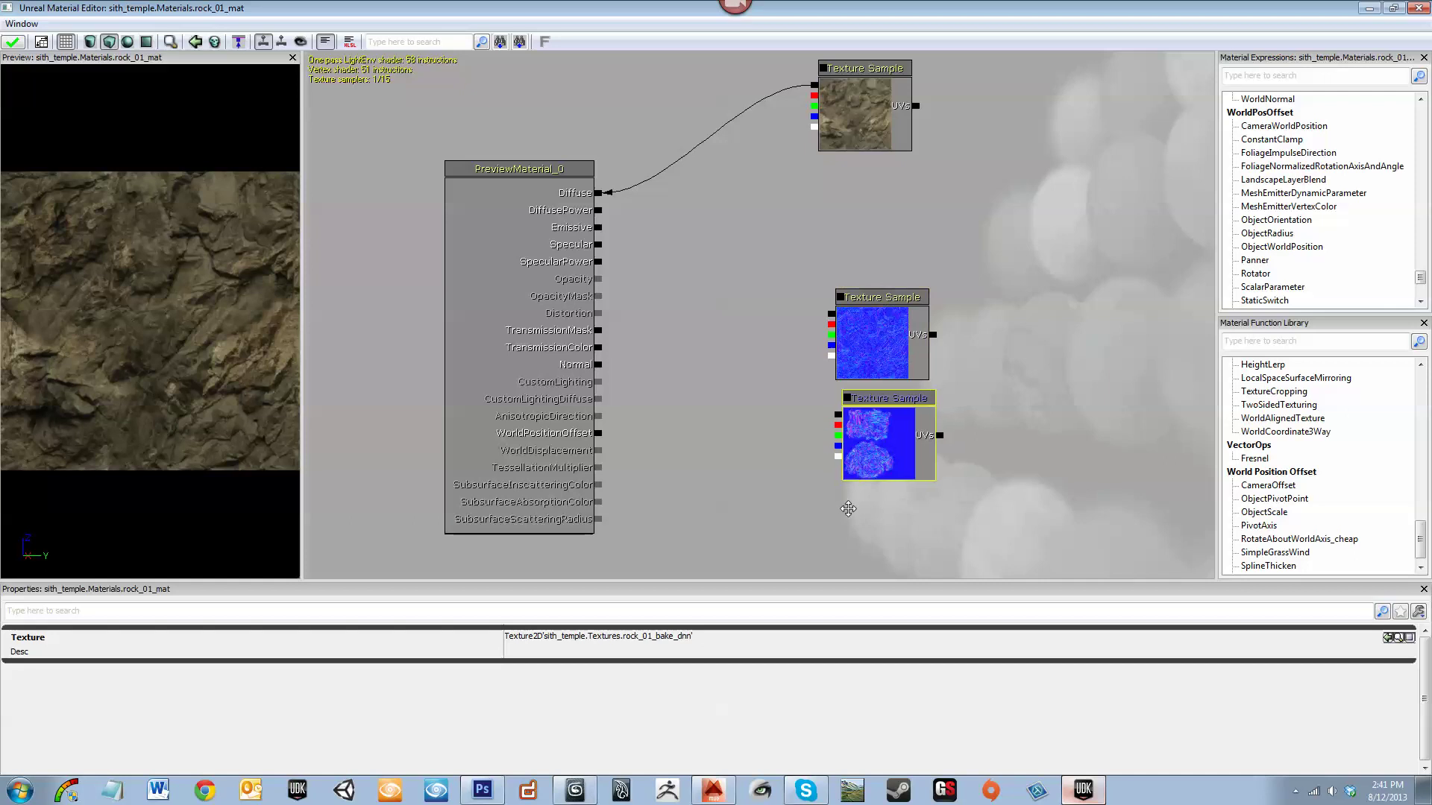
{"action": "left_click_drag", "start_coordinate": [876, 427], "coordinate": [945, 504]}
{"action": "left_click", "coordinate": [882, 350], "text": "ctrl"}
{"action": "left_click_drag", "start_coordinate": [880, 350], "coordinate": [1025, 402]}
{"action": "left_click", "coordinate": [1029, 361]}
{"action": "left_click_drag", "start_coordinate": [780, 450], "coordinate": [667, 428]}
Find the LinearInterpolate expression and place it between the material node and the two normal map samples
{"action": "left_click", "coordinate": [1302, 75]}
{"action": "type", "text": "lin"}
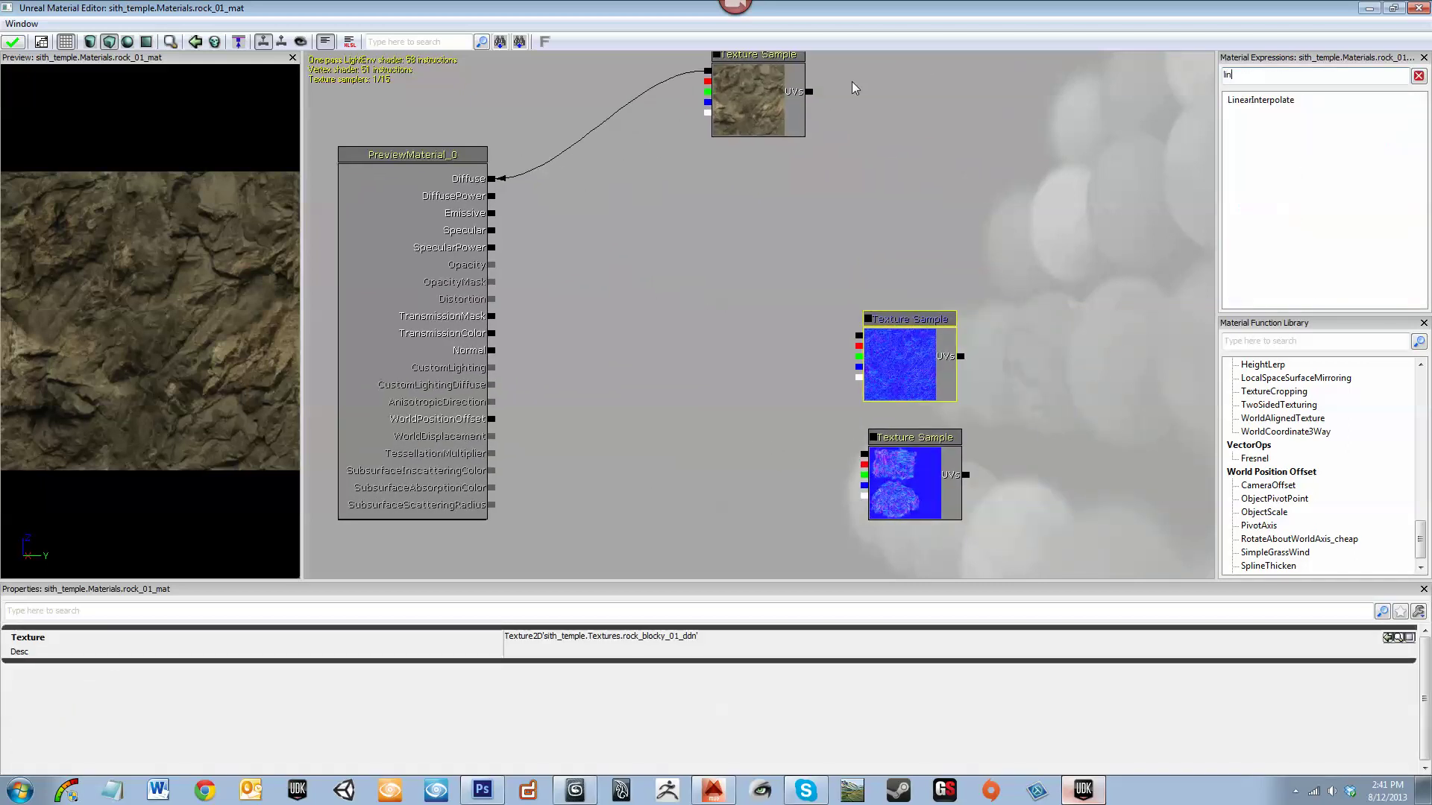
{"action": "left_click_drag", "start_coordinate": [1258, 102], "coordinate": [725, 416]}
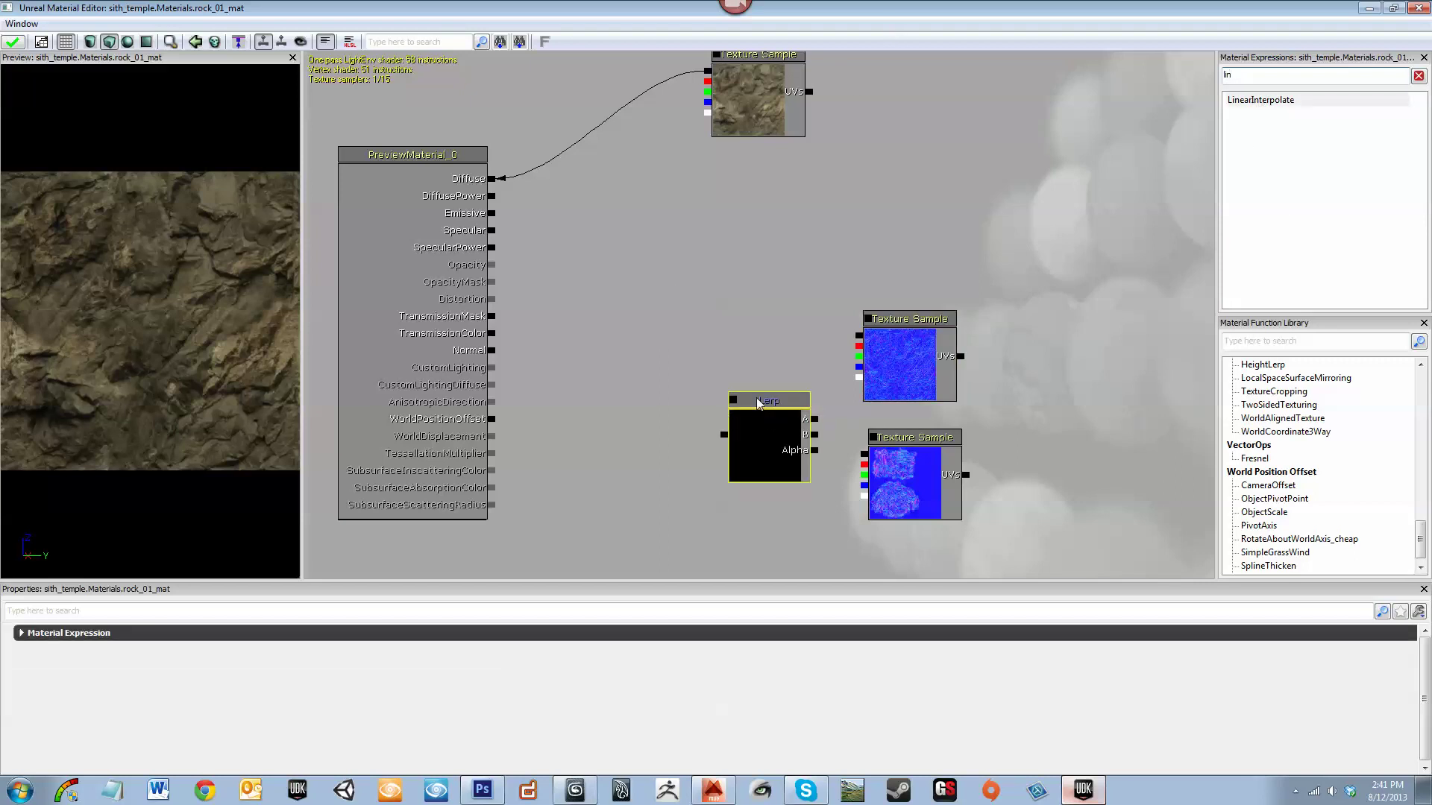
{"action": "key", "text": "l"}
{"action": "left_click", "coordinate": [586, 273]}
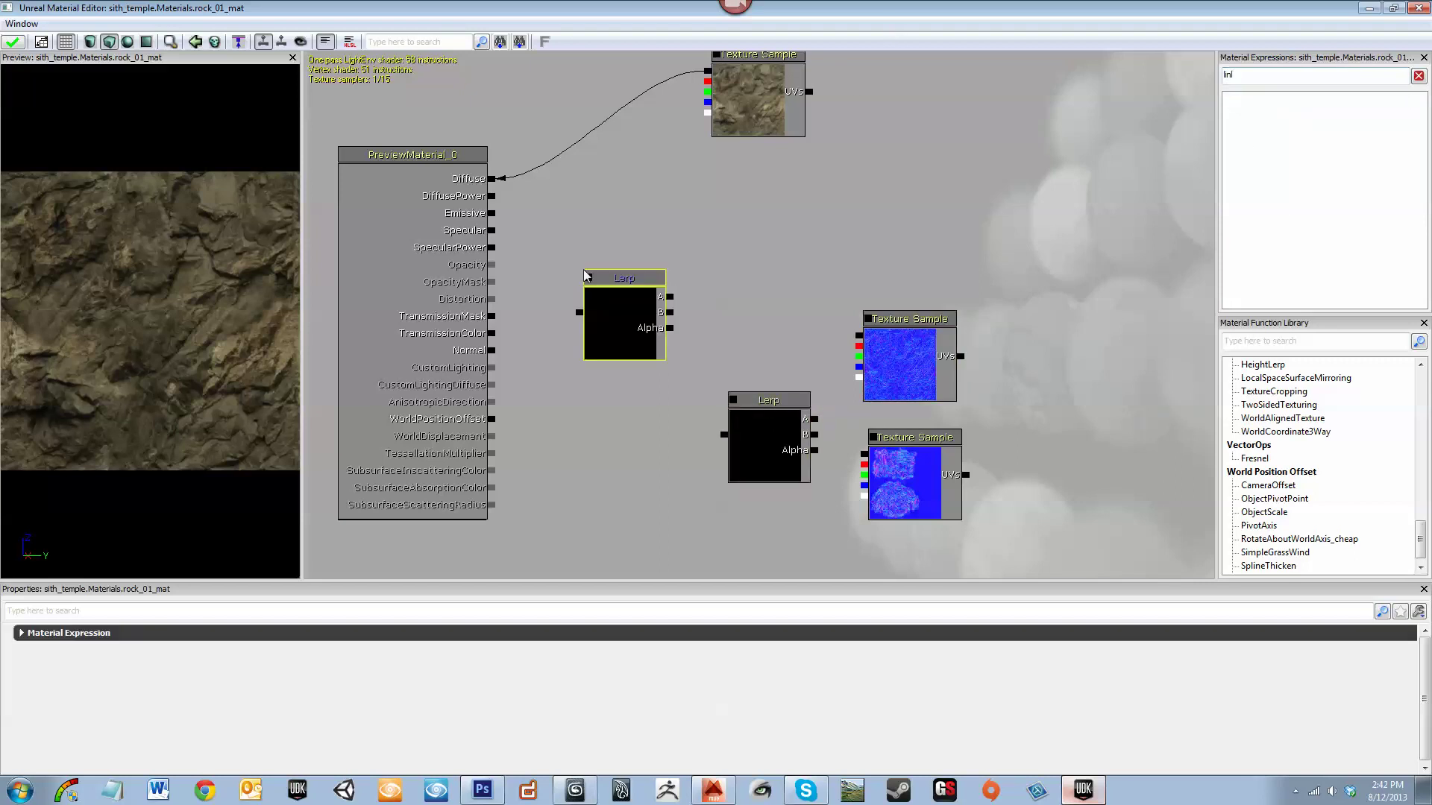
{"action": "key", "text": "Delete"}
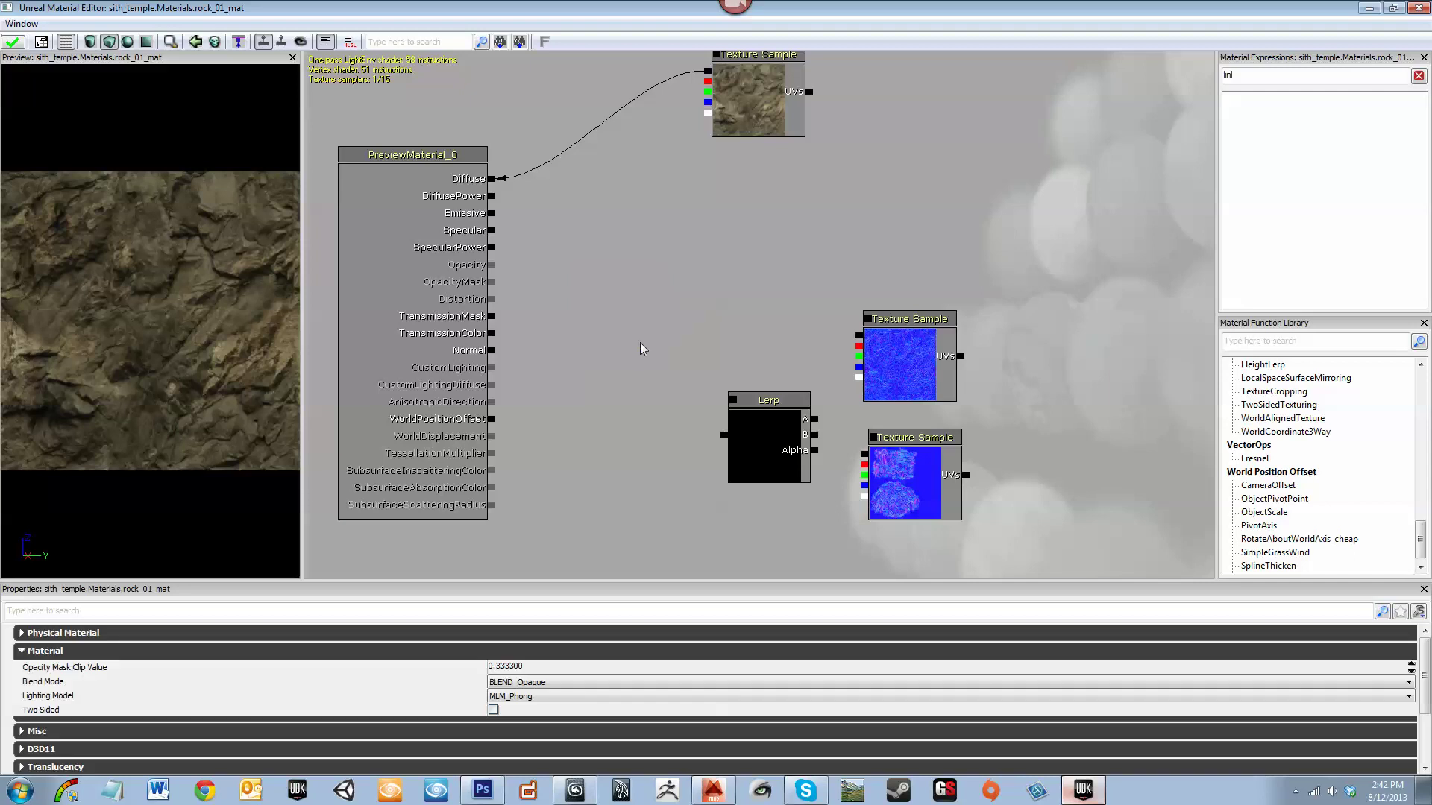
Connect the rock_blocky_01_ddn sample to the Lerp node's A input and the rock_01_bake_dnn sample to its B input
{"action": "left_click", "coordinate": [765, 431]}
{"action": "mouse_move", "coordinate": [762, 427]}
{"action": "left_mouse_down", "text": "ctrl"}
{"action": "mouse_move", "coordinate": [770, 418]}
{"action": "mouse_move", "coordinate": [756, 420]}
{"action": "left_mouse_up", "text": "ctrl"}
{"action": "left_click_drag", "start_coordinate": [855, 333], "coordinate": [807, 403]}
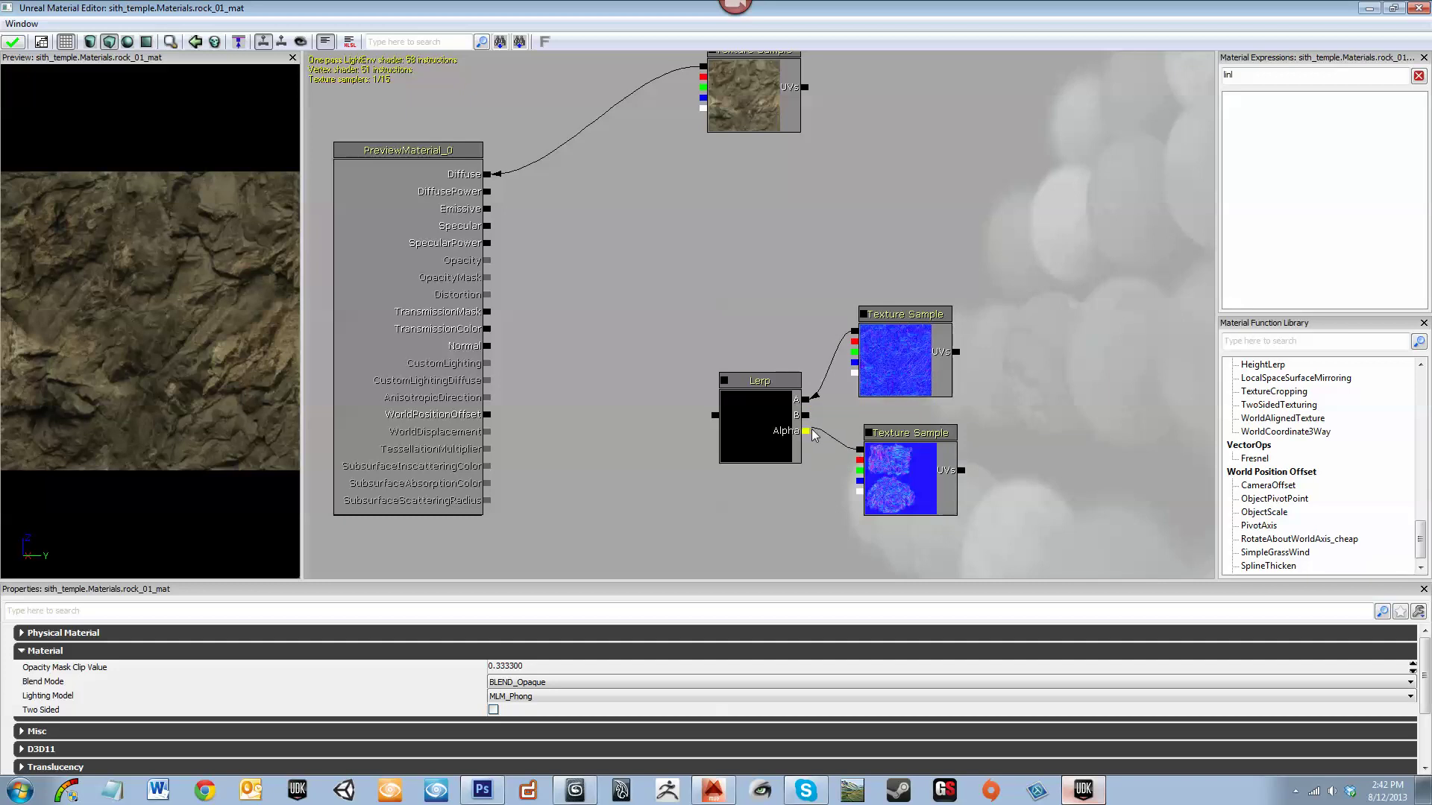
{"action": "left_click_drag", "start_coordinate": [811, 411], "coordinate": [810, 414]}
{"action": "left_click_drag", "start_coordinate": [711, 322], "coordinate": [743, 311]}
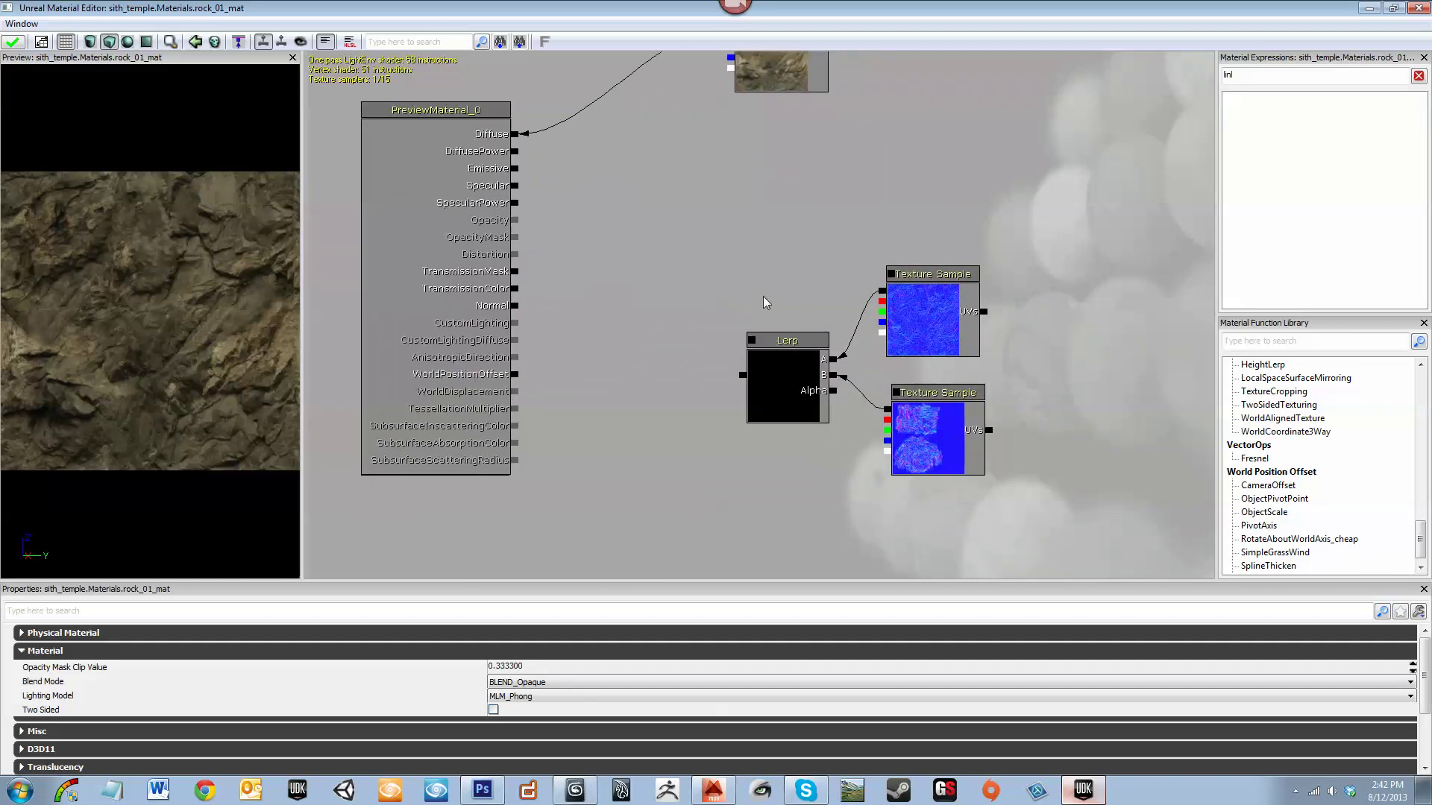
Move the Lerp node and both normal map samples closer to the material and connect the Lerp output to its Normal input
{"action": "left_click_drag", "start_coordinate": [834, 305], "coordinate": [855, 347]}
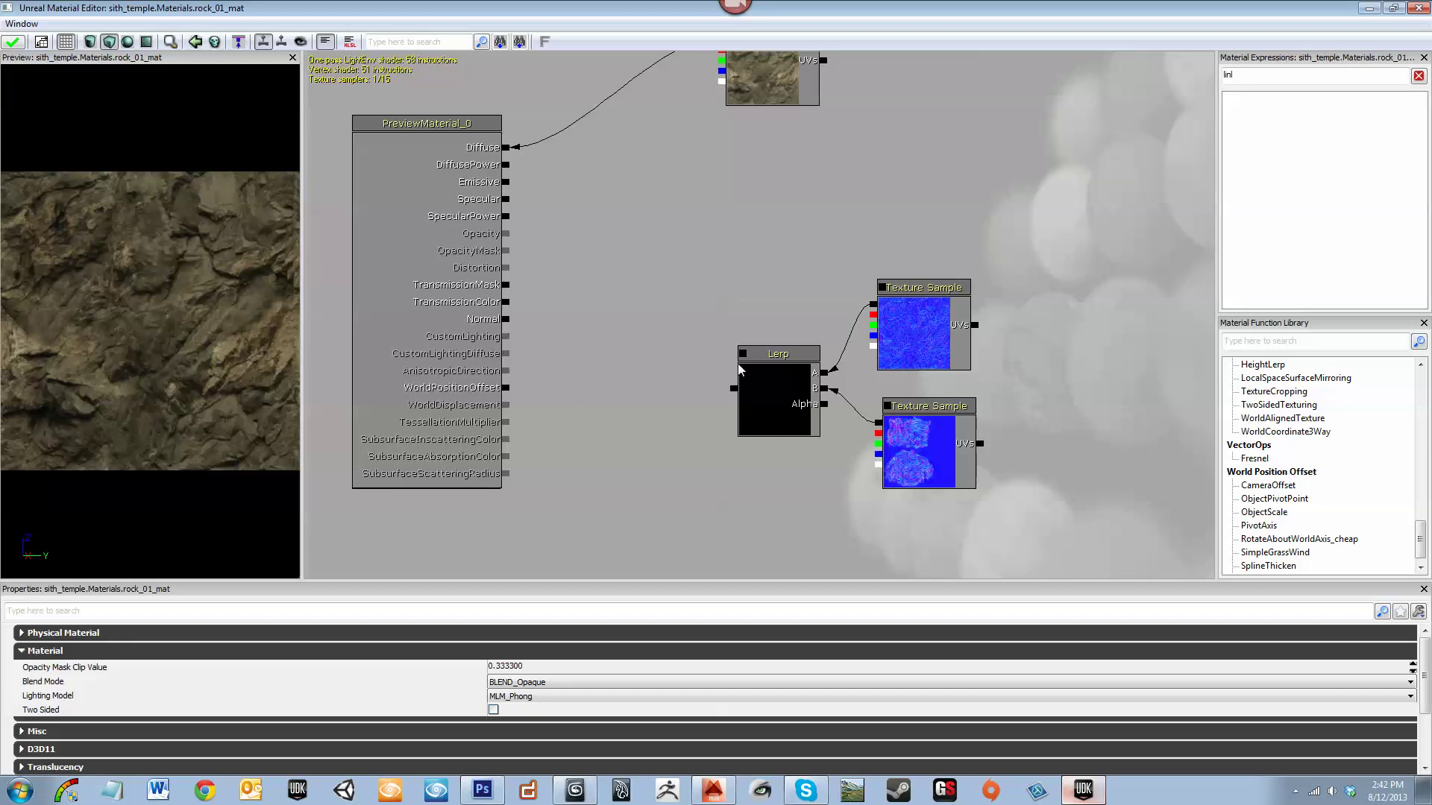
{"action": "mouse_move", "coordinate": [715, 305]}
{"action": "left_mouse_down"}
{"action": "mouse_move", "coordinate": [718, 320]}
{"action": "mouse_move", "coordinate": [784, 327]}
{"action": "mouse_move", "coordinate": [727, 317]}
{"action": "left_mouse_up"}
{"action": "left_click_drag", "start_coordinate": [813, 344], "coordinate": [681, 327]}
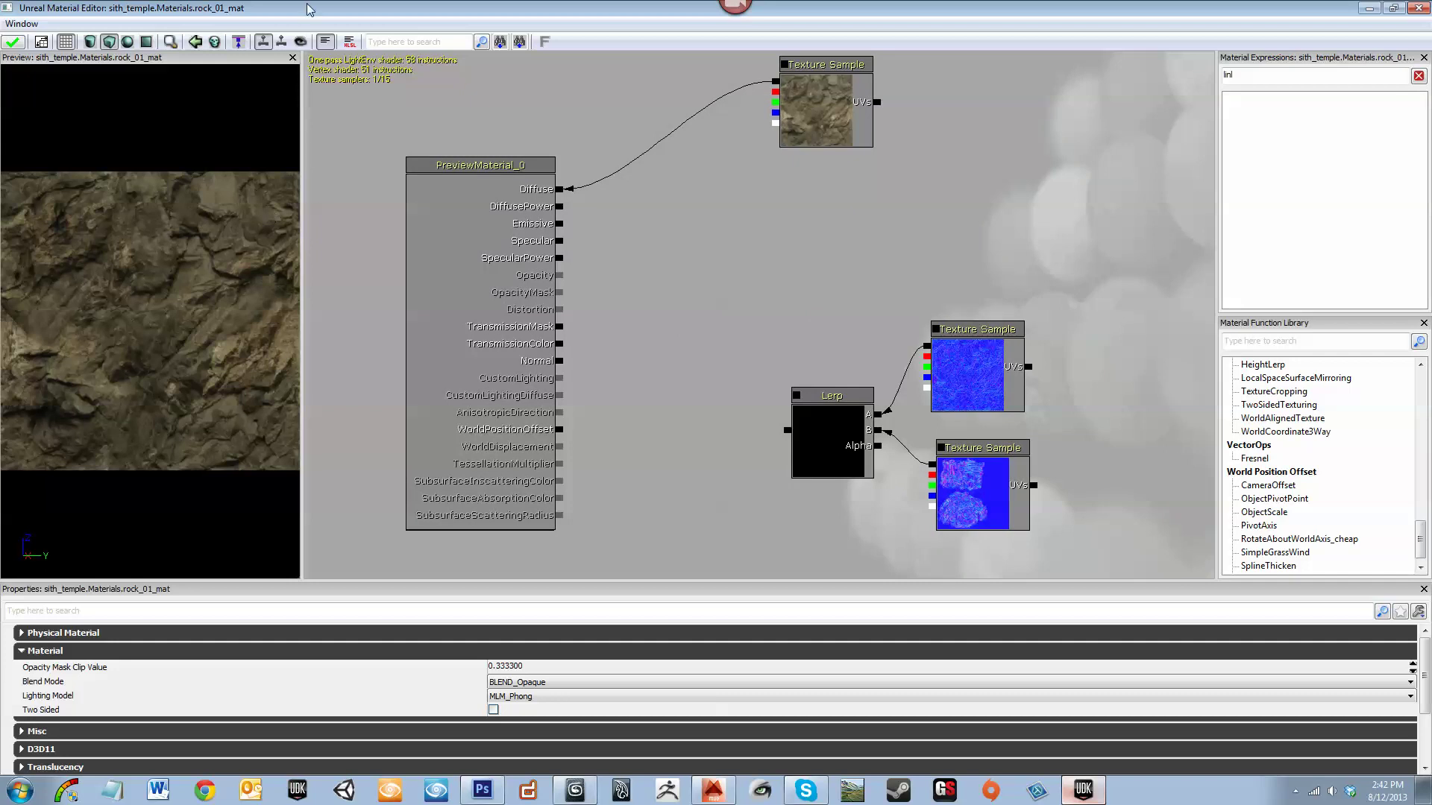
{"action": "left_click_drag", "start_coordinate": [753, 375], "coordinate": [788, 317]}
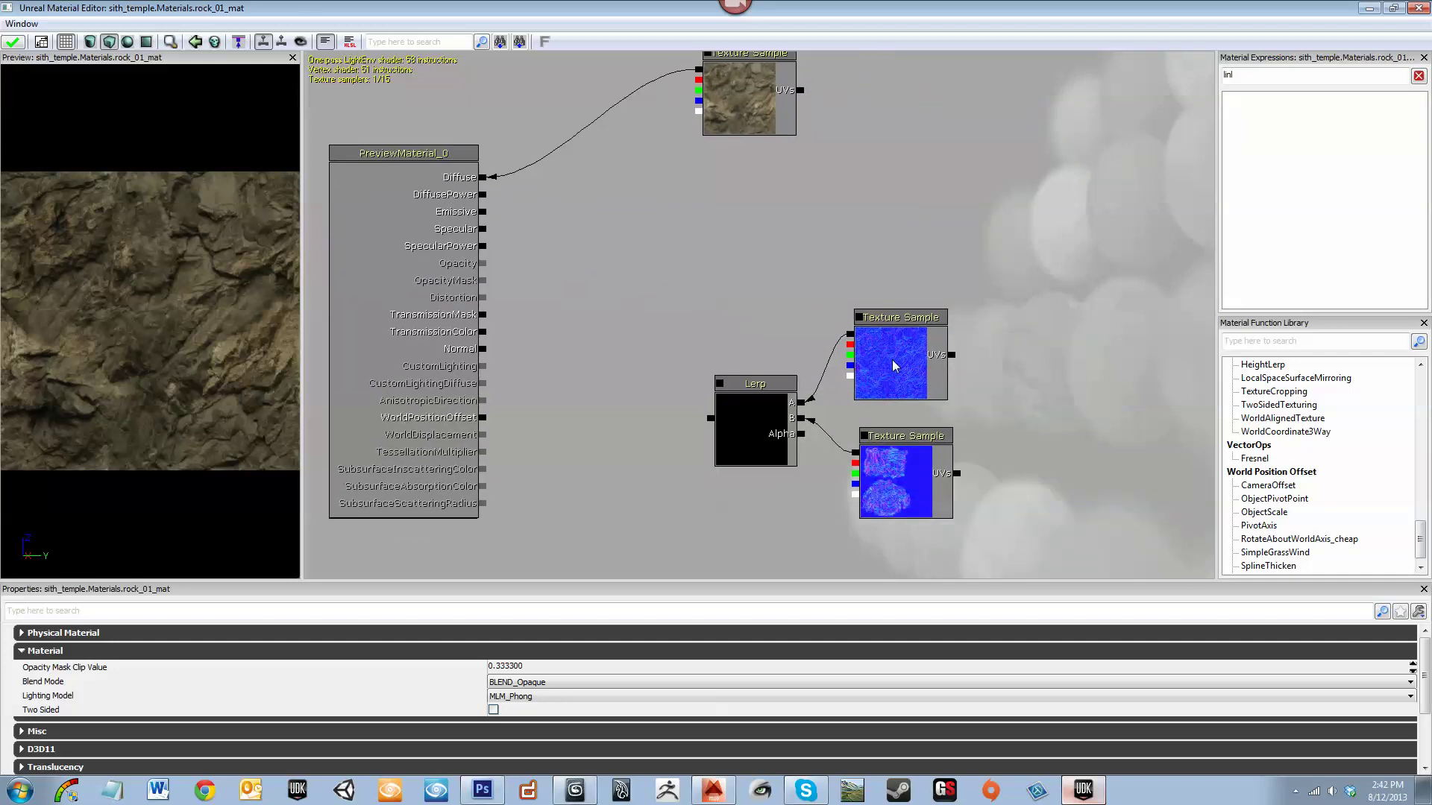
{"action": "left_click_drag", "start_coordinate": [735, 331], "coordinate": [1015, 509]}
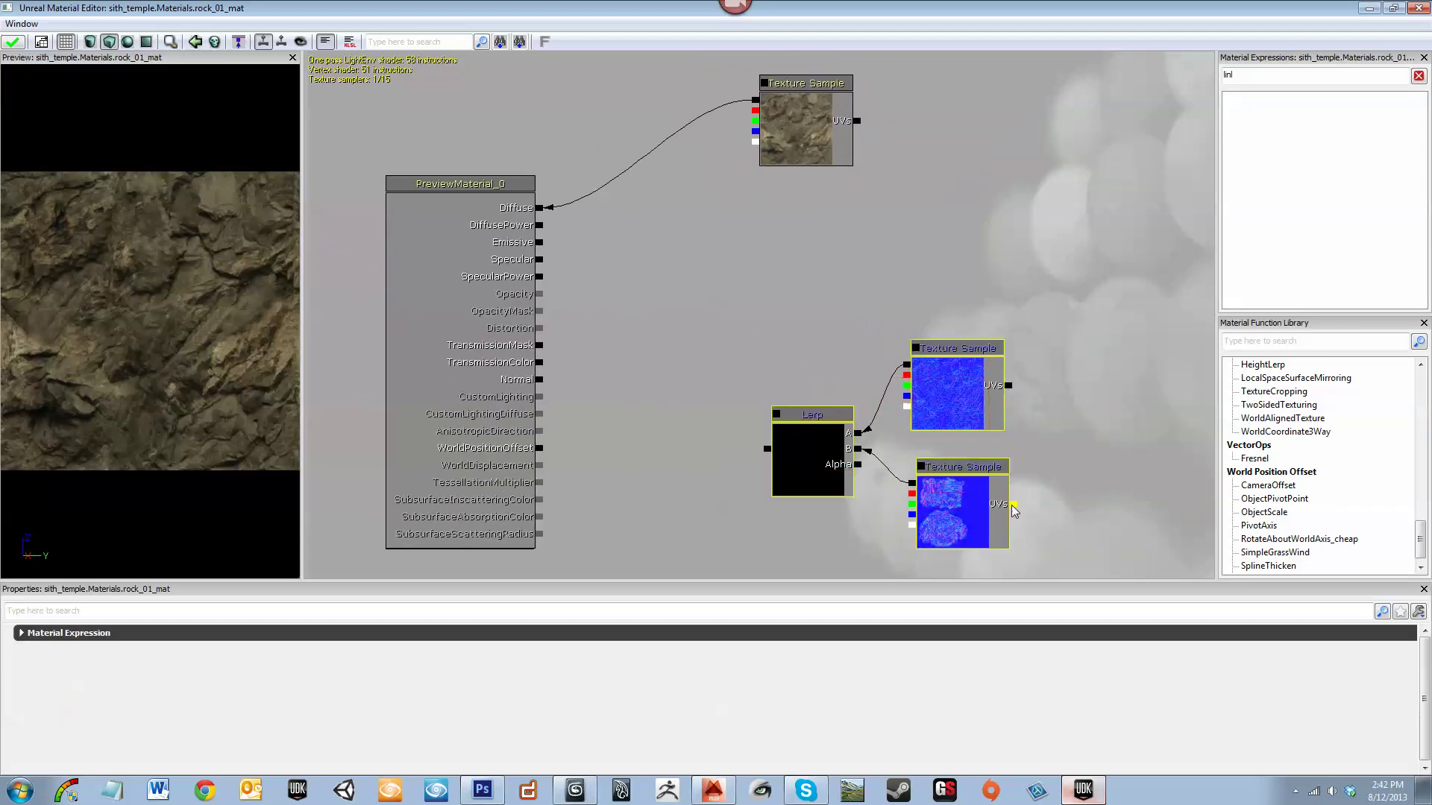
{"action": "left_click_drag", "start_coordinate": [940, 422], "coordinate": [898, 358]}
{"action": "left_click_drag", "start_coordinate": [722, 396], "coordinate": [542, 367]}
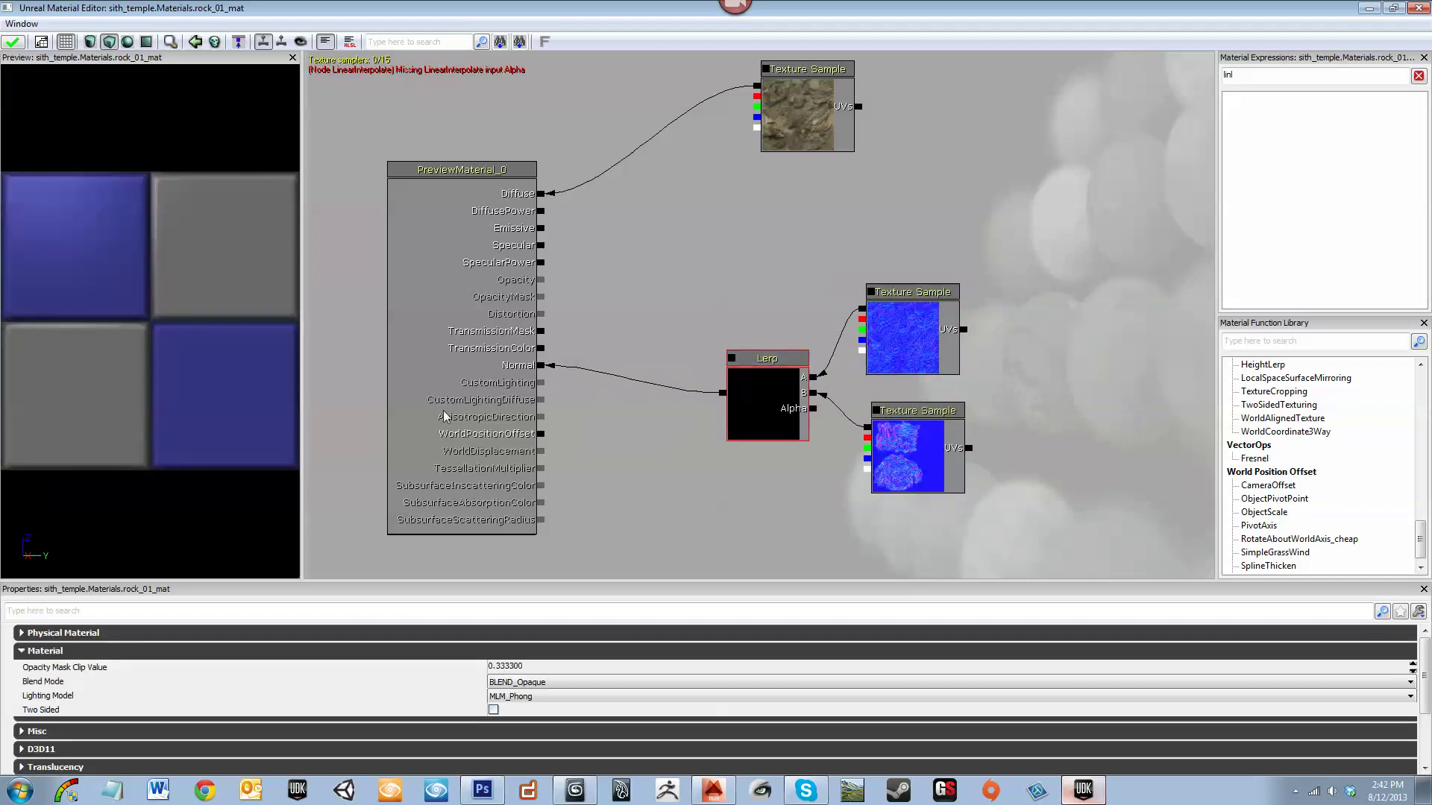
Widen the preview pane, move both normal map samples up, and connect the rock_blocky_01_diff sample's alpha output to the Lerp's Alpha input
{"action": "left_click_drag", "start_coordinate": [302, 422], "coordinate": [408, 428]}
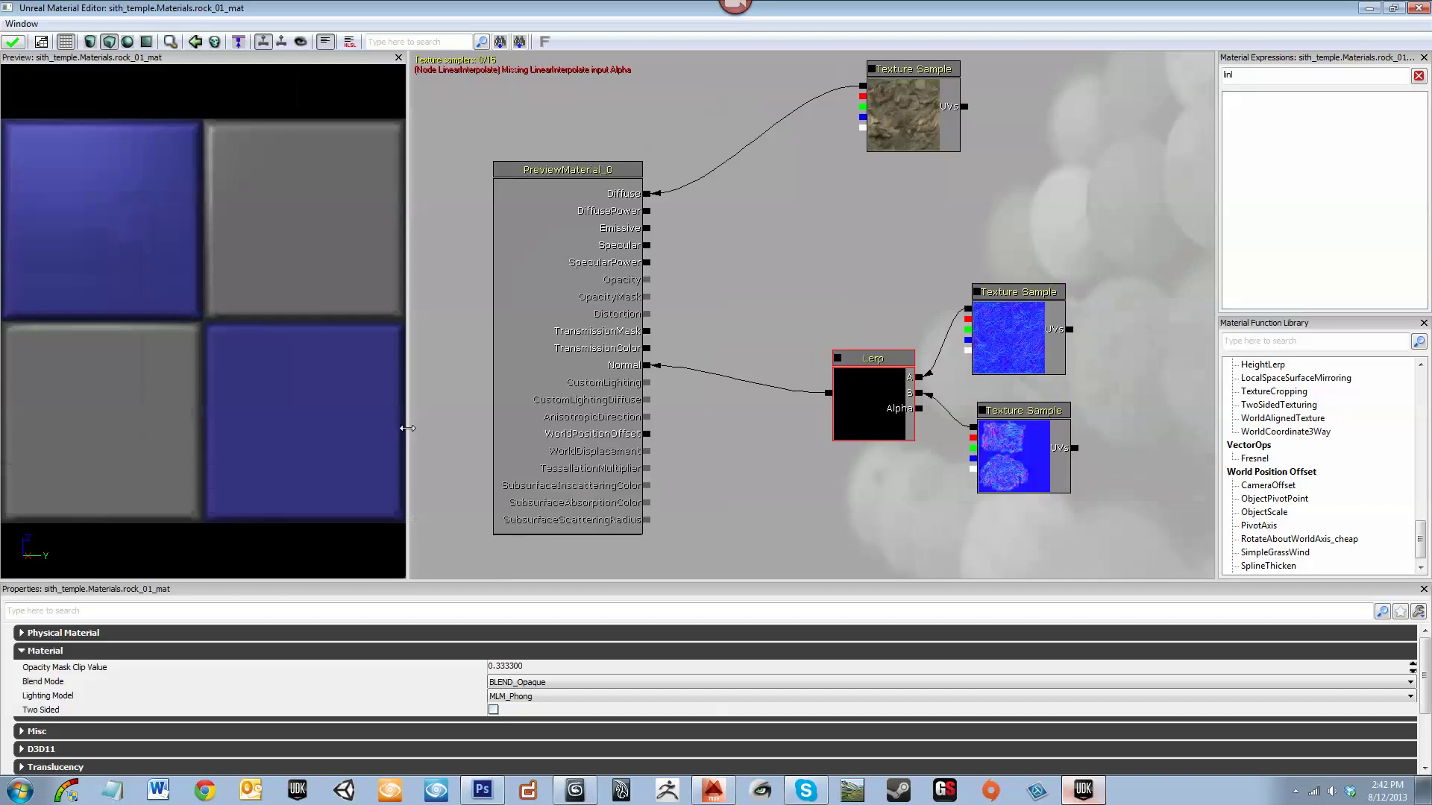
{"action": "left_click_drag", "start_coordinate": [693, 294], "coordinate": [588, 264]}
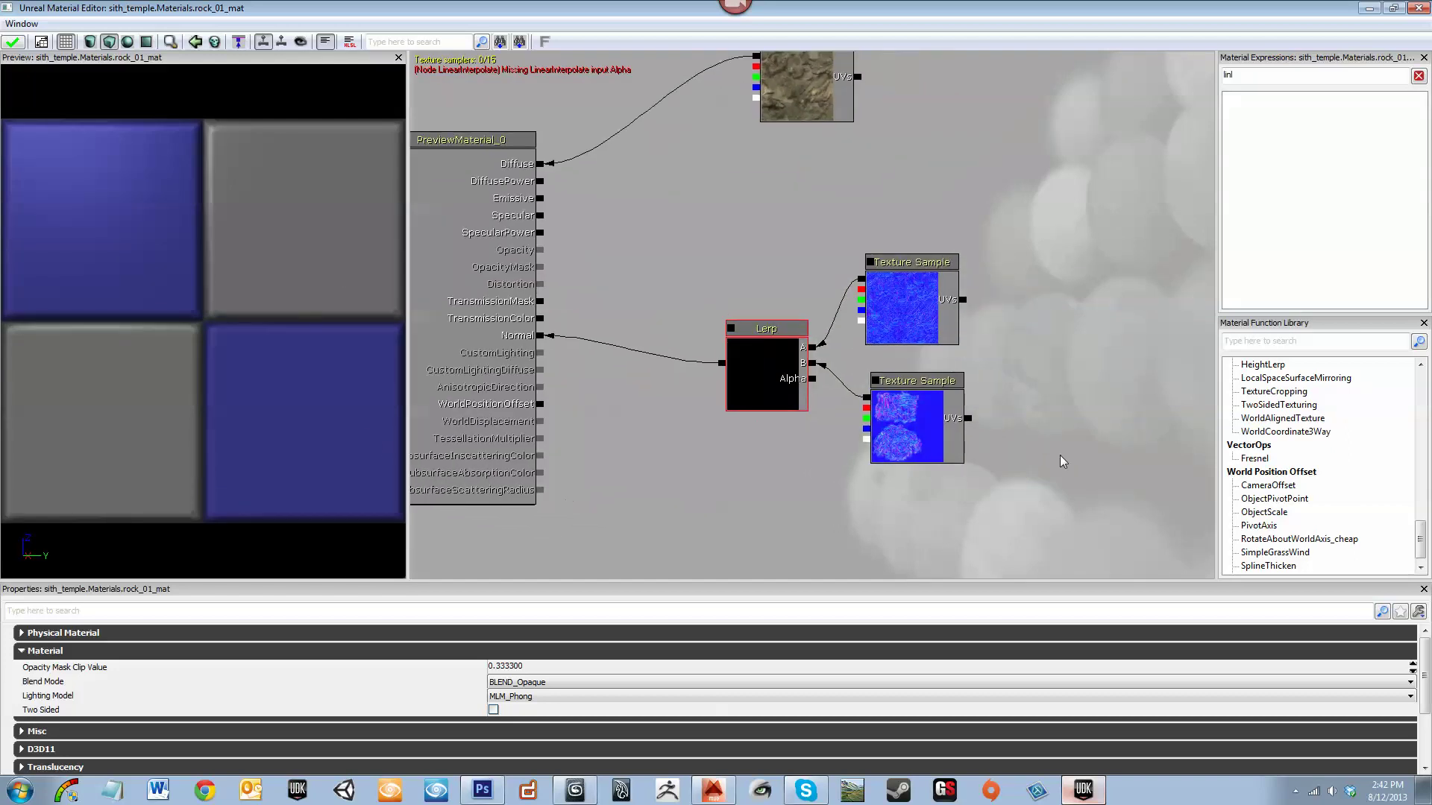
{"action": "left_click", "coordinate": [925, 438]}
{"action": "left_click_drag", "start_coordinate": [917, 437], "coordinate": [927, 413]}
{"action": "left_click_drag", "start_coordinate": [899, 241], "coordinate": [927, 259]}
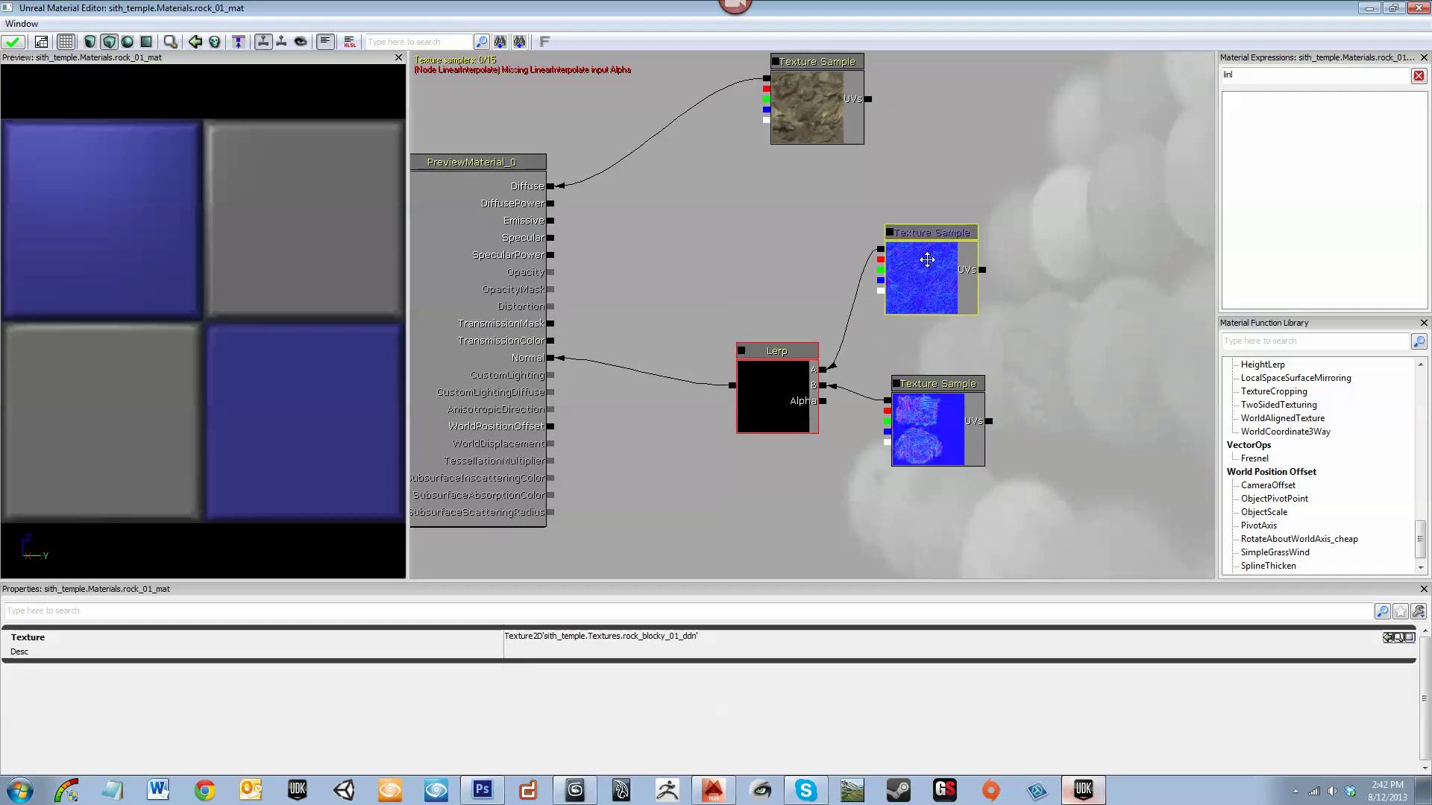
{"action": "left_click", "coordinate": [960, 440], "text": "ctrl"}
{"action": "left_click_drag", "start_coordinate": [902, 385], "coordinate": [896, 344]}
{"action": "left_click_drag", "start_coordinate": [766, 119], "coordinate": [824, 405]}
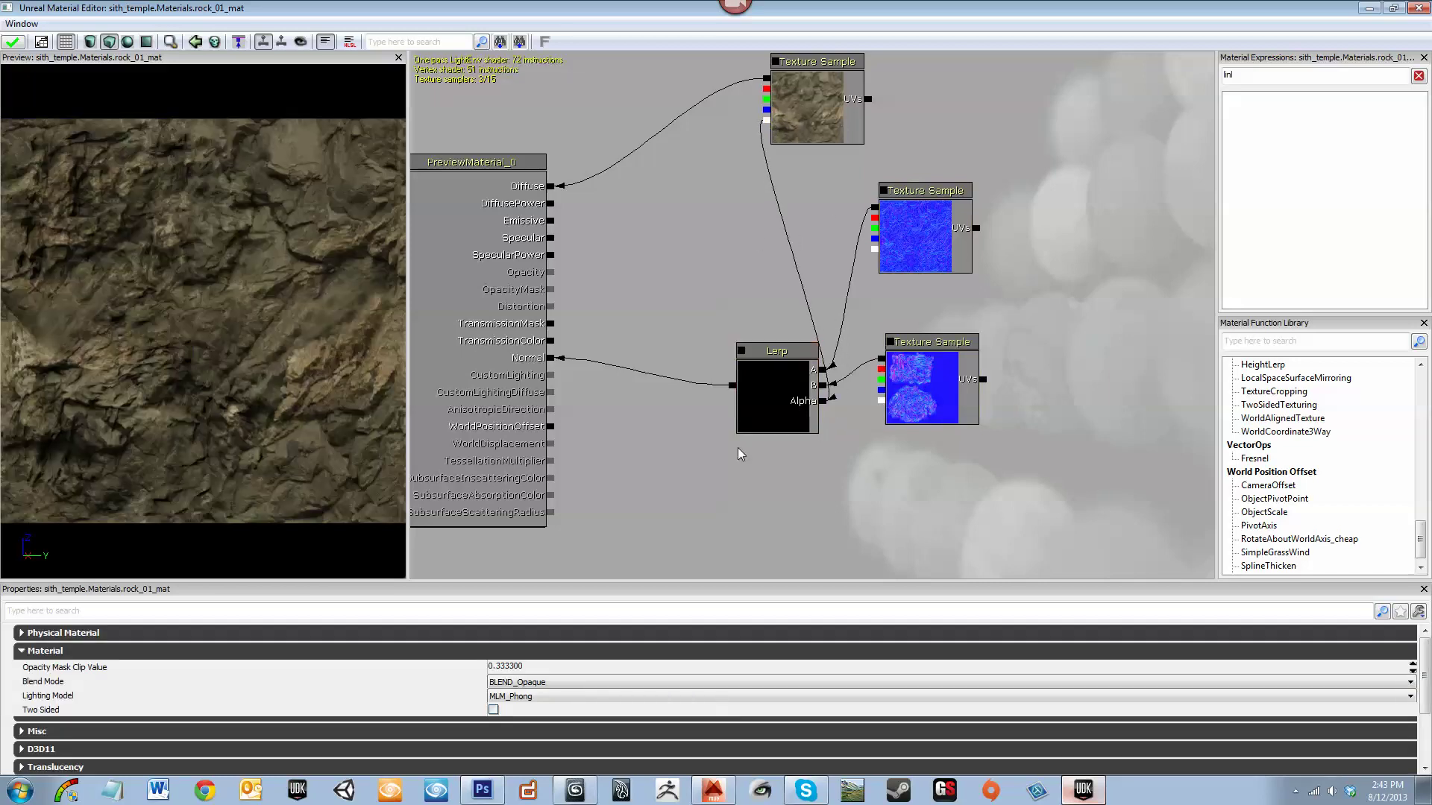
Compare the preview surface with the Lerp disconnected from and reconnected to the material's Normal input
{"action": "left_click_drag", "start_coordinate": [279, 462], "coordinate": [265, 357]}
{"action": "mouse_move", "coordinate": [169, 230]}
{"action": "left_mouse_down"}
{"action": "mouse_move", "coordinate": [151, 203]}
{"action": "mouse_move", "coordinate": [151, 219]}
{"action": "left_mouse_up"}
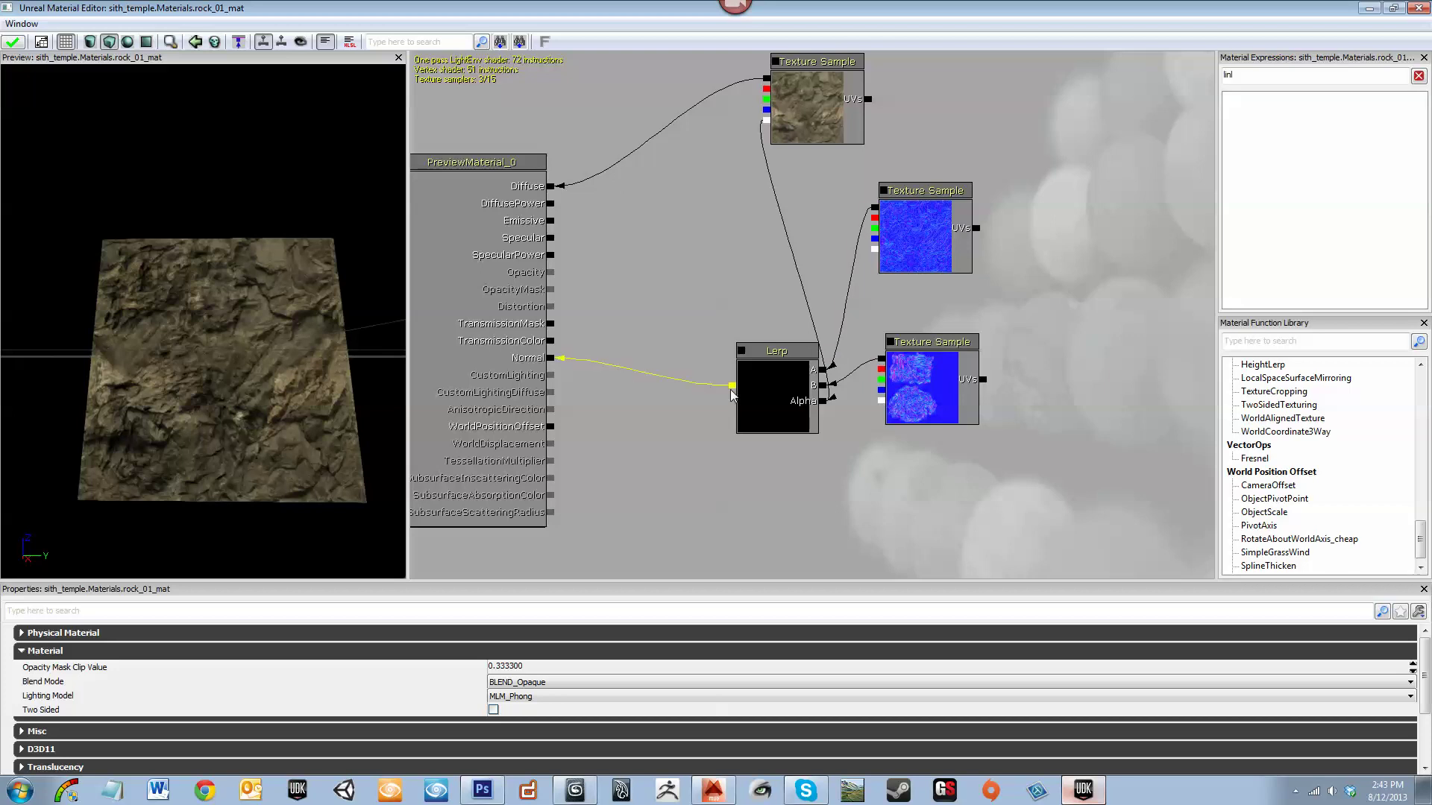
{"action": "left_click_drag", "start_coordinate": [731, 390], "coordinate": [730, 390]}
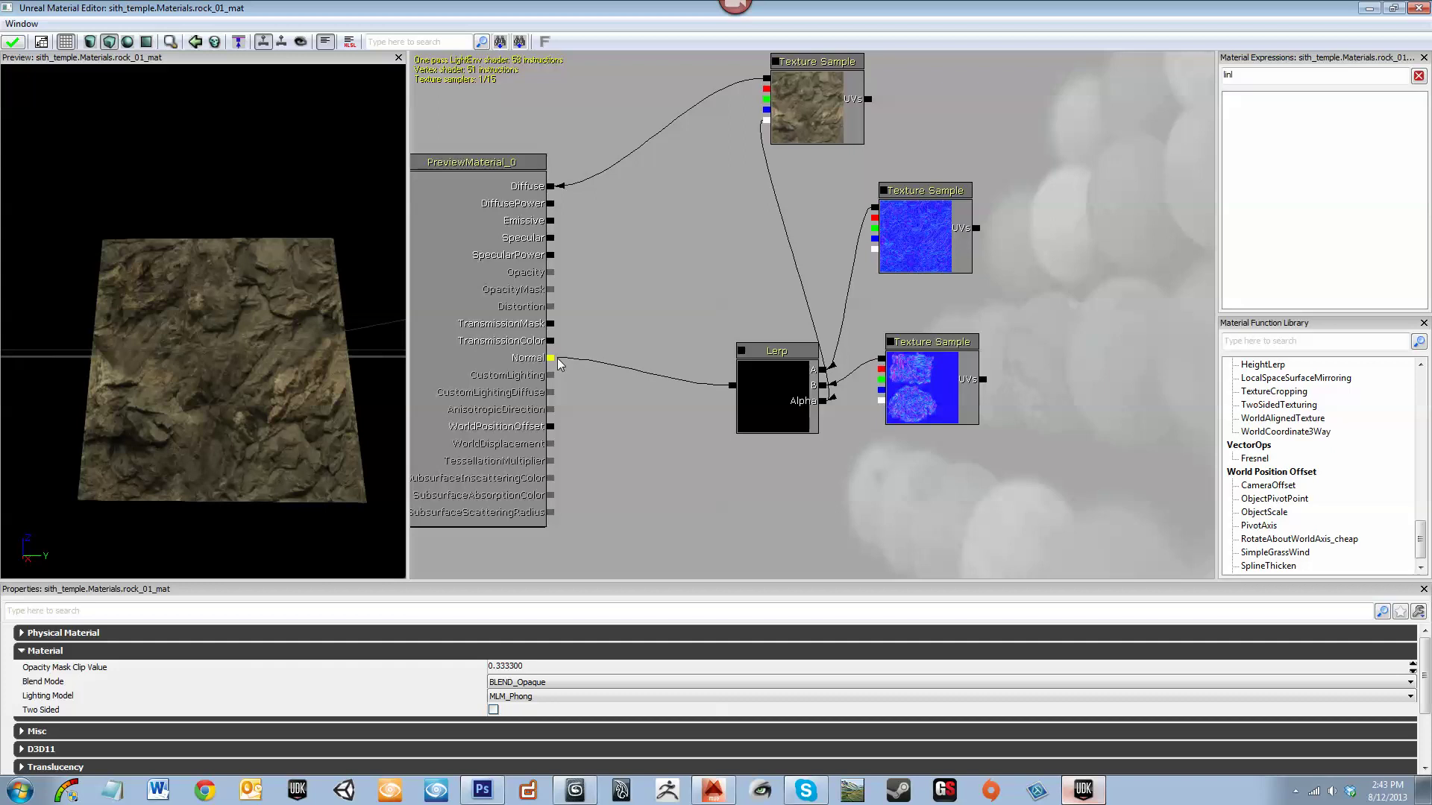
{"action": "left_click_drag", "start_coordinate": [559, 363], "coordinate": [552, 358]}
{"action": "left_click_drag", "start_coordinate": [200, 470], "coordinate": [208, 496]}
{"action": "right_click_drag", "start_coordinate": [188, 391], "coordinate": [188, 336]}
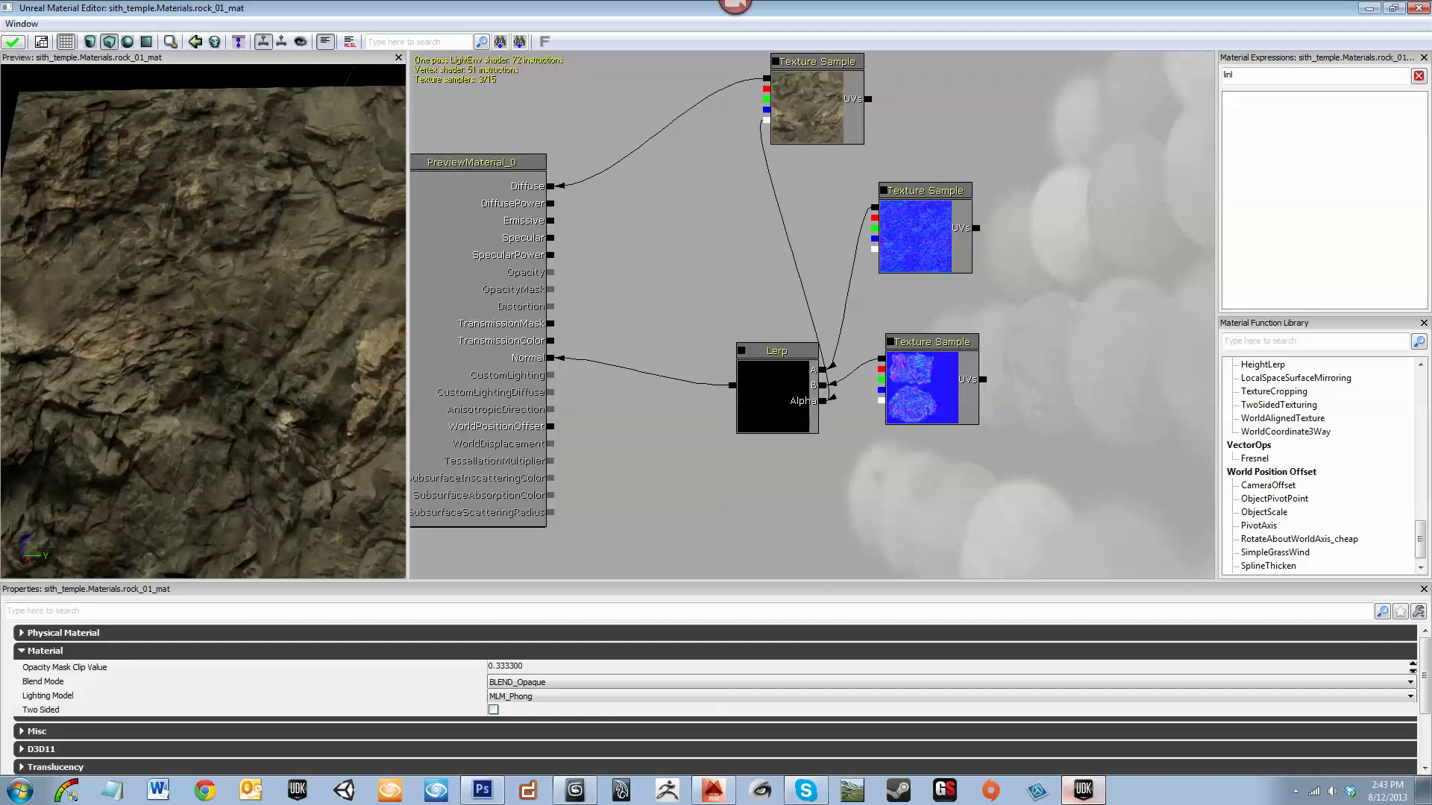
{"action": "left_click", "coordinate": [734, 389], "text": "alt"}
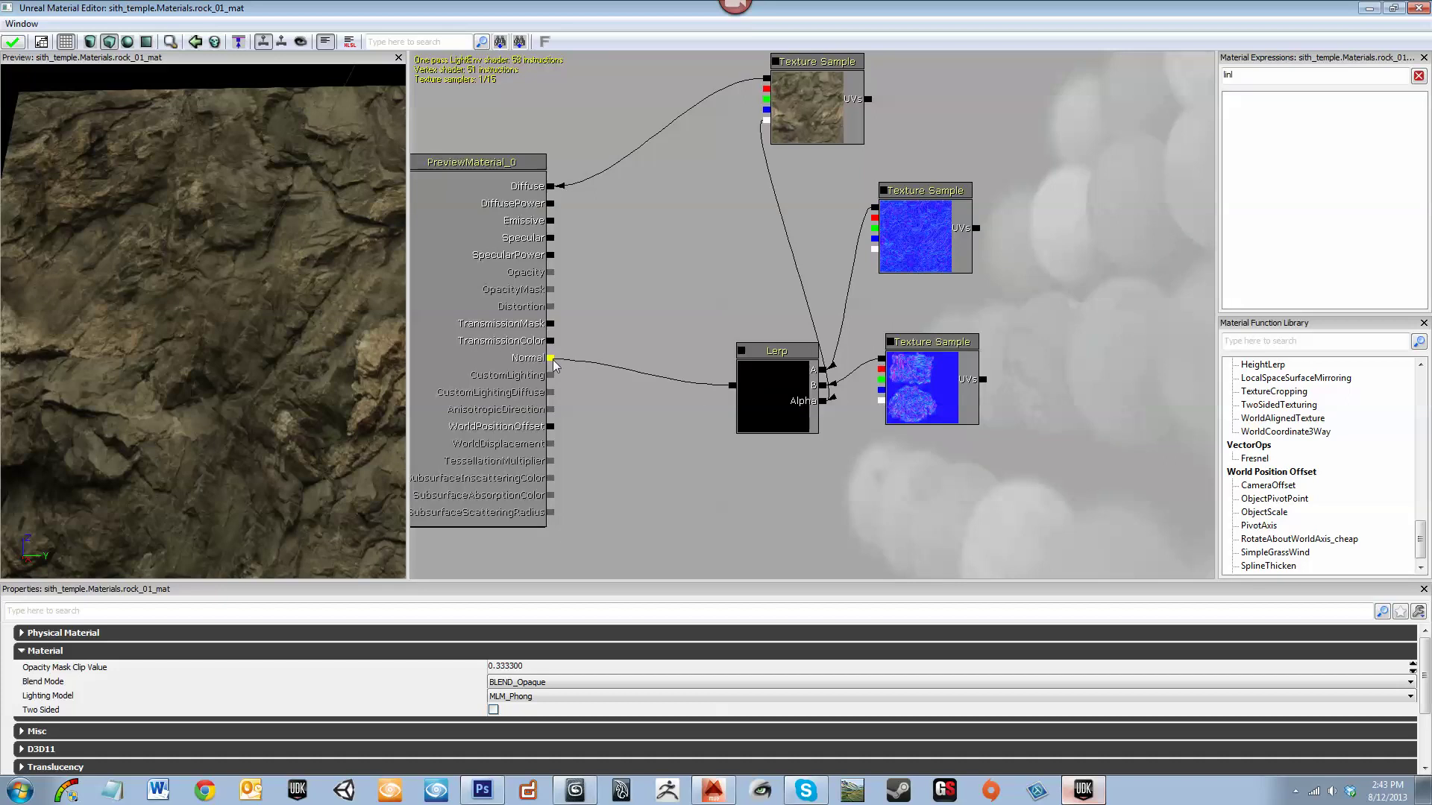
{"action": "left_click_drag", "start_coordinate": [553, 365], "coordinate": [553, 365]}
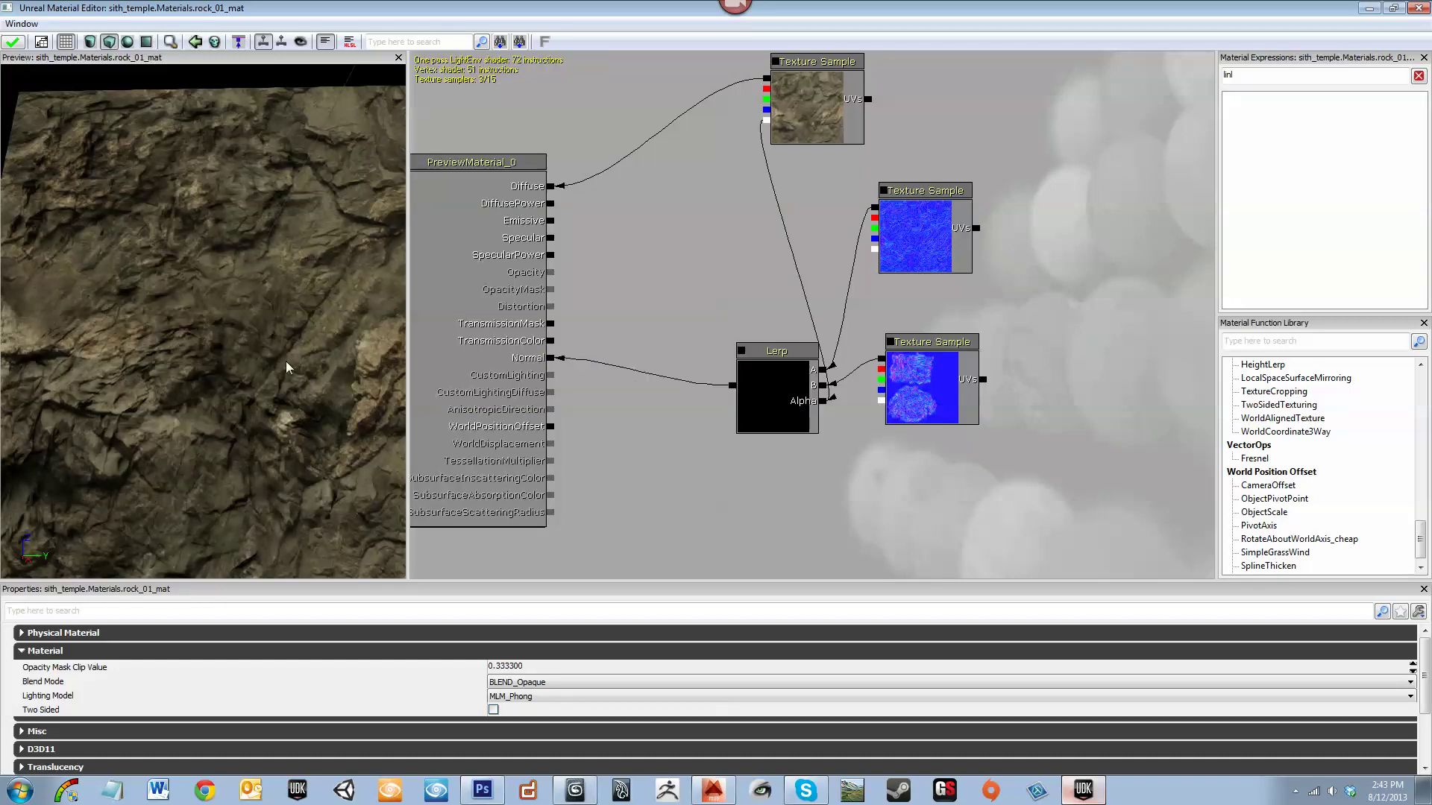
Move the two normal map samples back down beside the Lerp node and apply the material changes
{"action": "left_click", "coordinate": [952, 379]}
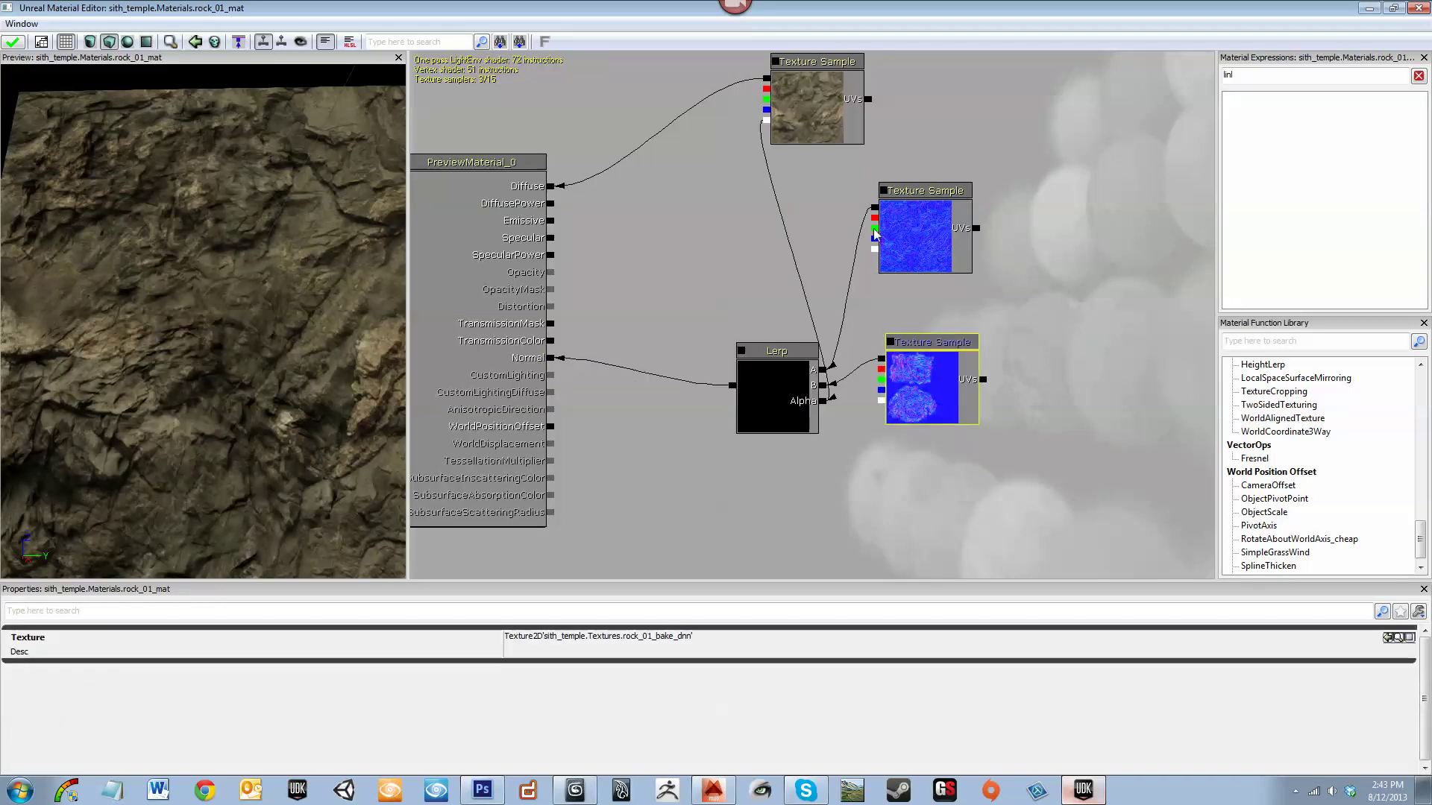
{"action": "left_click_drag", "start_coordinate": [927, 157], "coordinate": [925, 337], "text": "ctrl"}
{"action": "left_click", "coordinate": [920, 150]}
{"action": "left_click", "coordinate": [920, 224]}
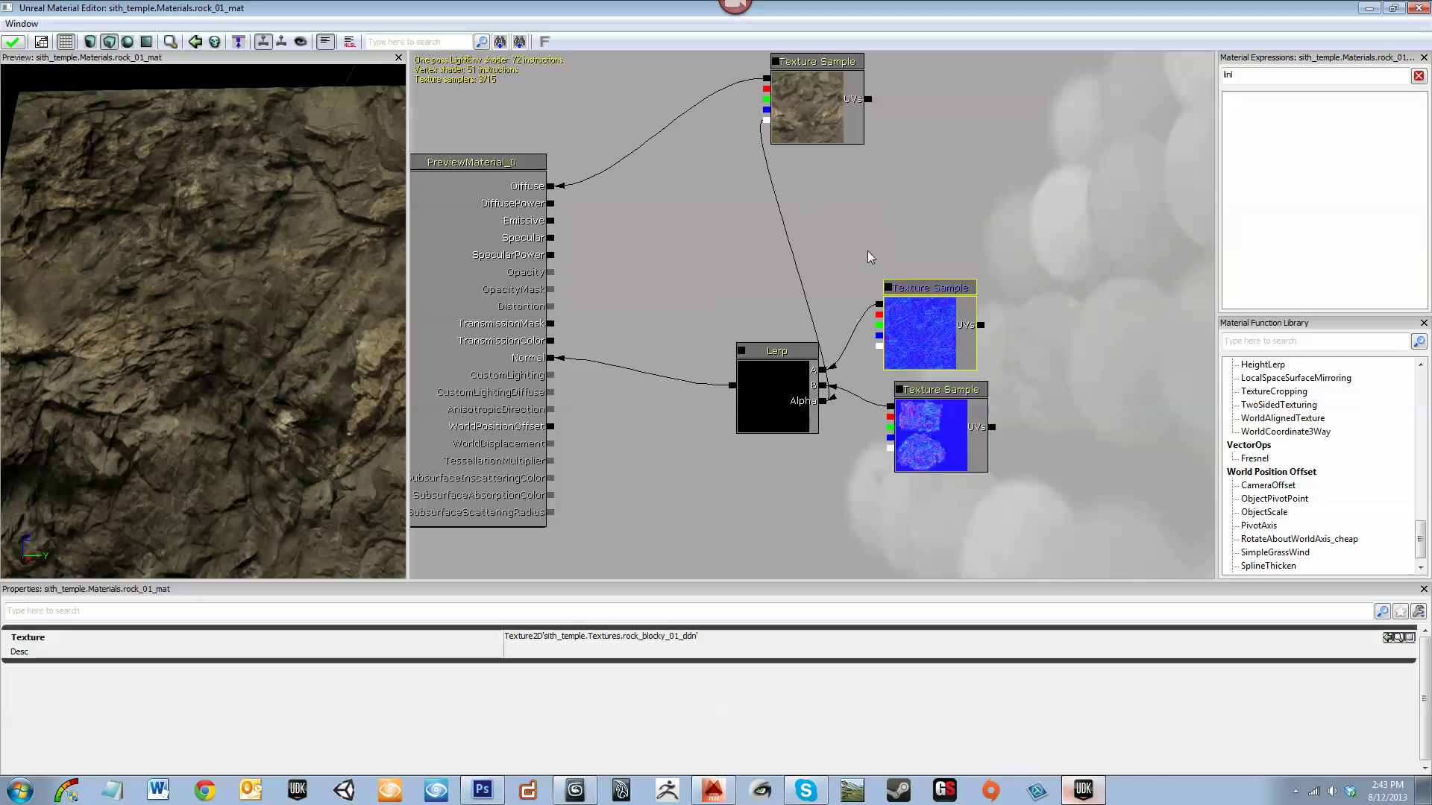
{"action": "left_click_drag", "start_coordinate": [848, 236], "coordinate": [876, 256]}
{"action": "left_click_drag", "start_coordinate": [117, 390], "coordinate": [298, 392]}
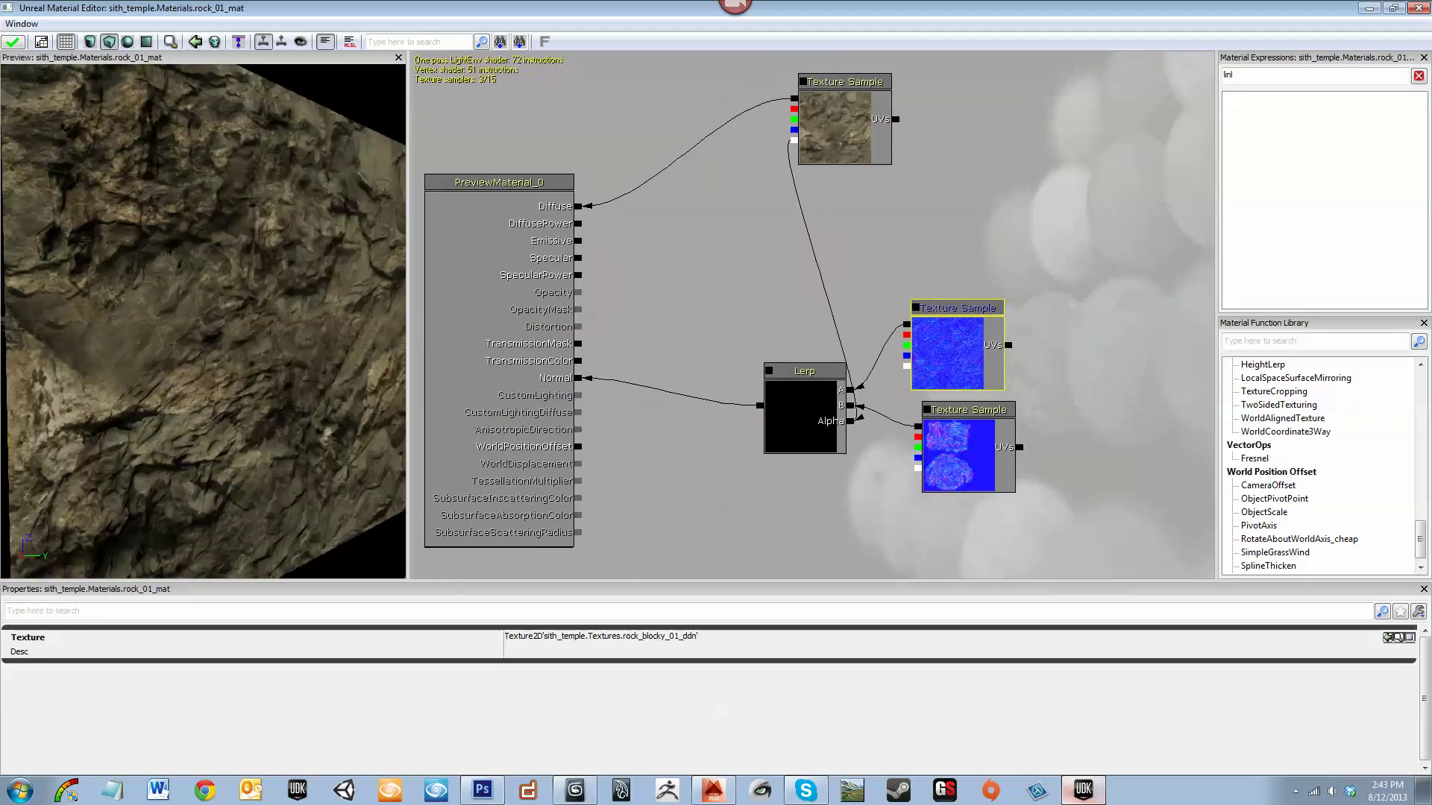
{"action": "left_click", "coordinate": [14, 42]}
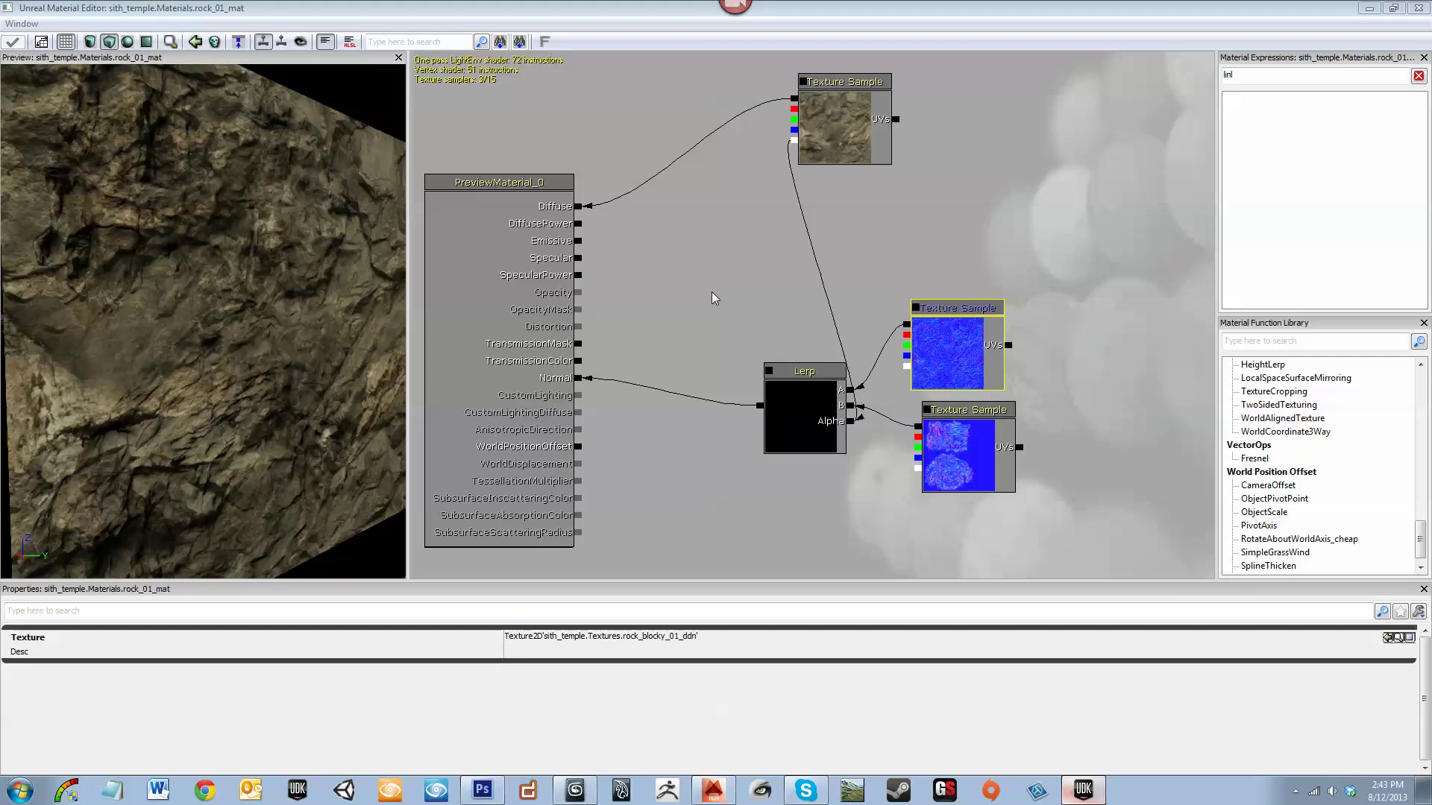
Add a Constant node, connect it to SpecularPower, and connect the rock_blocky_01_diff sample to the material's Specular input
{"action": "left_click_drag", "start_coordinate": [678, 327], "coordinate": [640, 356]}
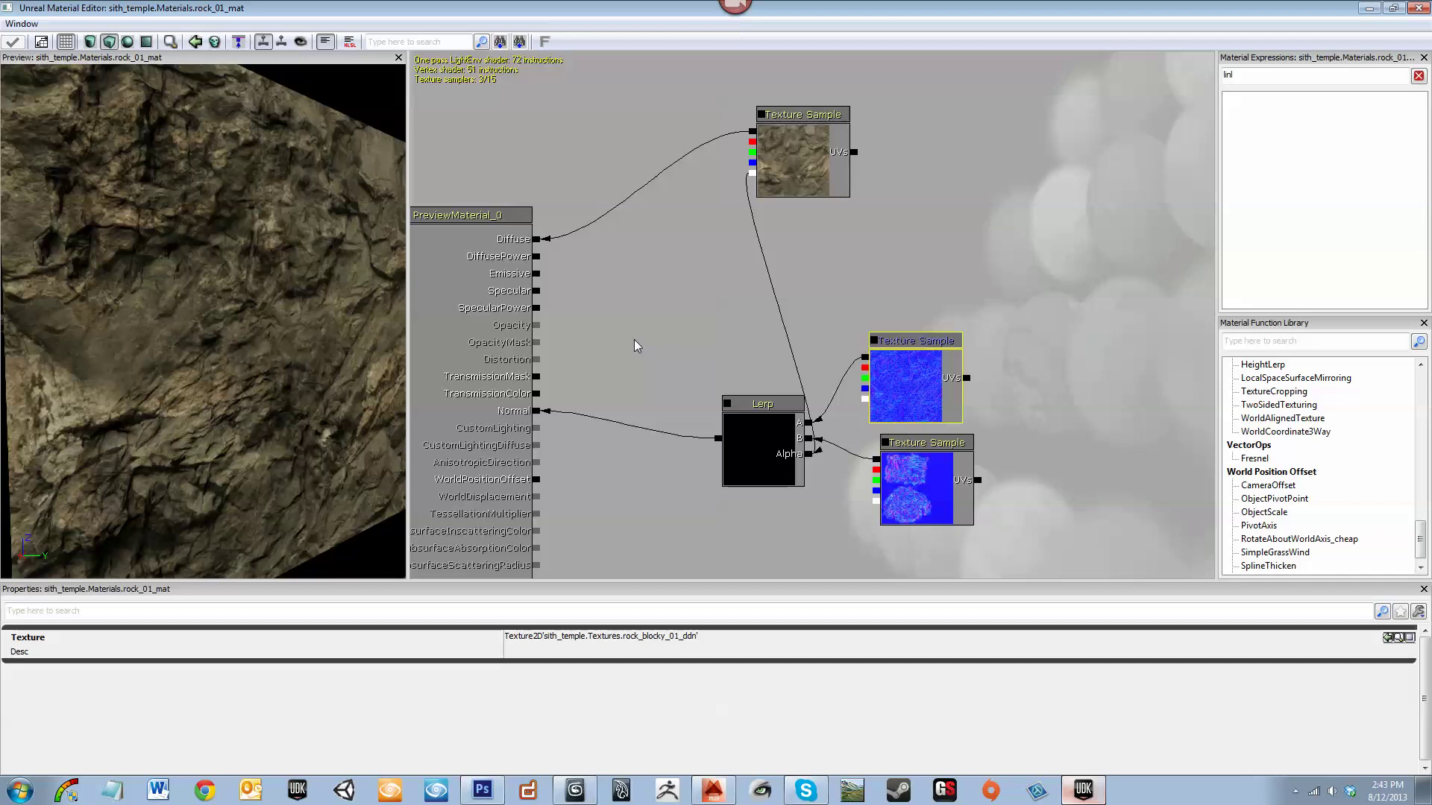
{"action": "left_click", "coordinate": [662, 367]}
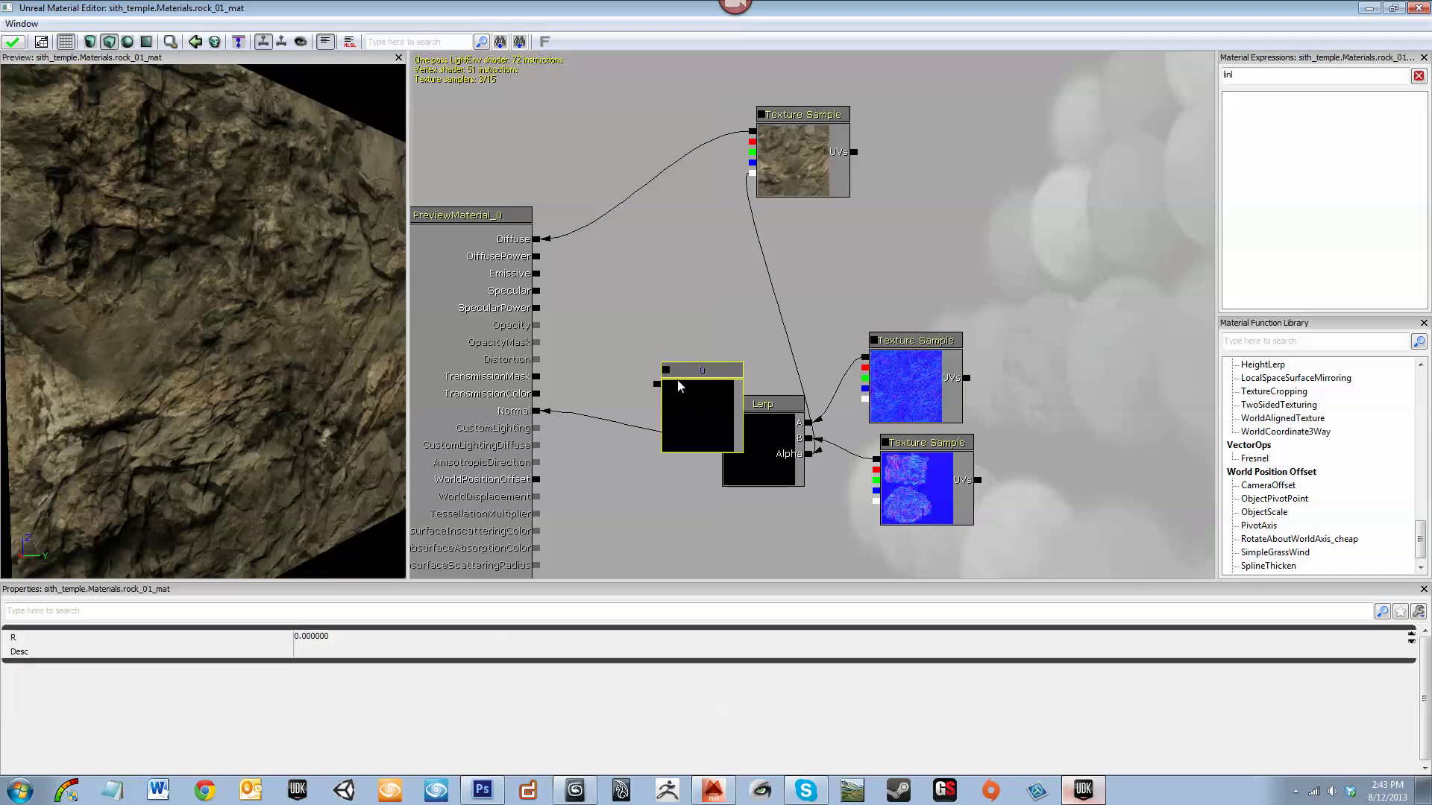
{"action": "left_click_drag", "start_coordinate": [697, 405], "coordinate": [555, 324]}
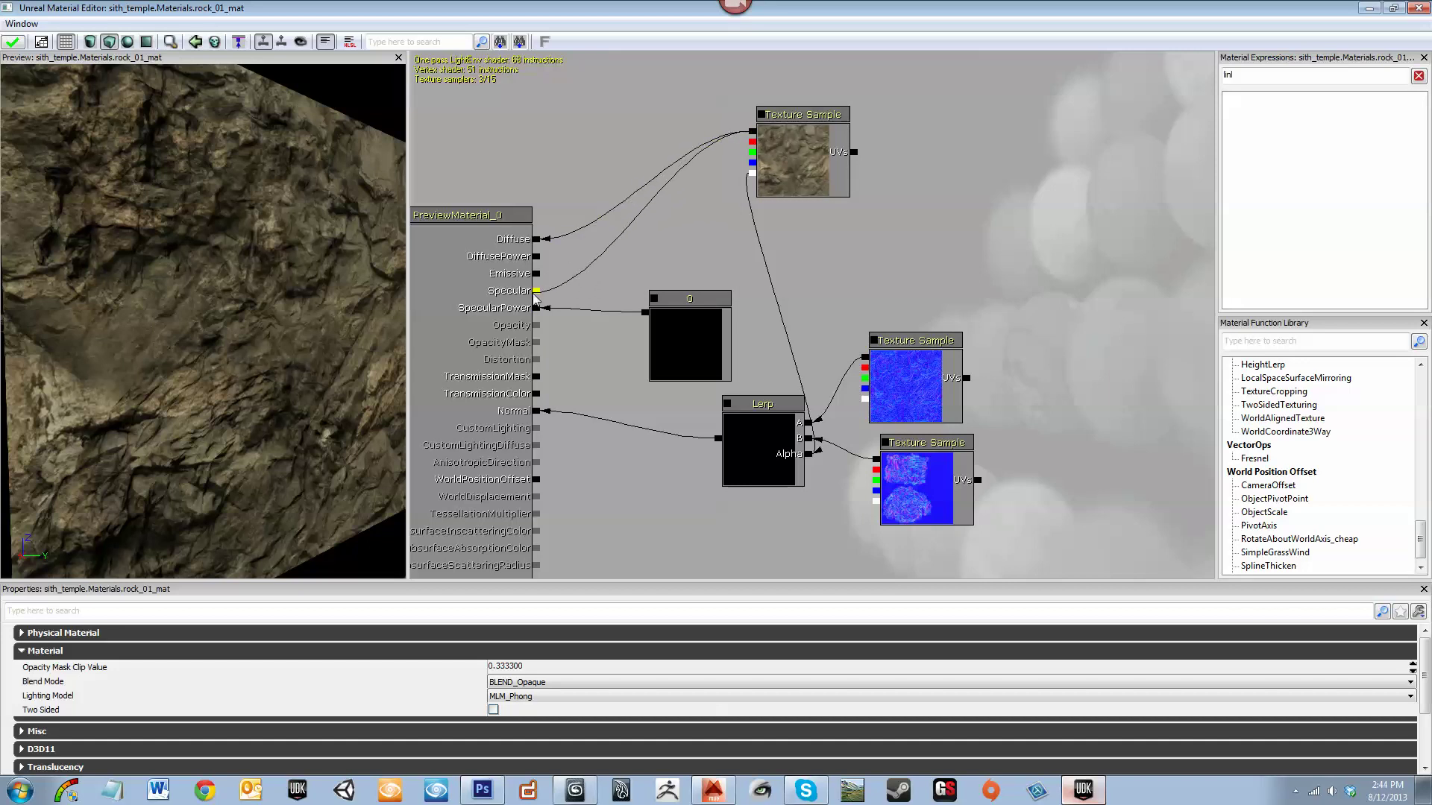
Set the SpecularPower constant's R value to 15 and apply the material changes
{"action": "left_click", "coordinate": [663, 334]}
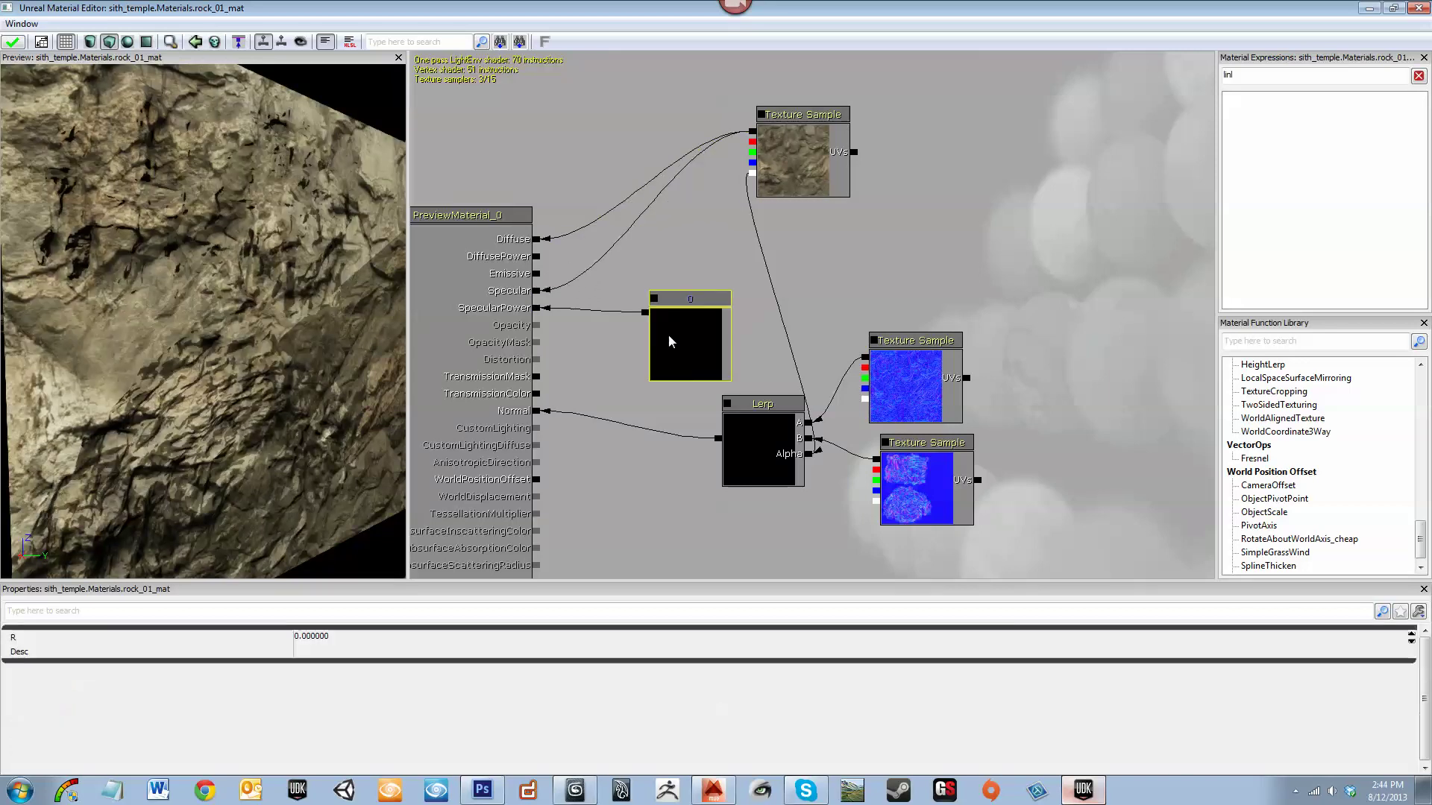
{"action": "left_click", "coordinate": [466, 637]}
{"action": "type", "text": "15"}
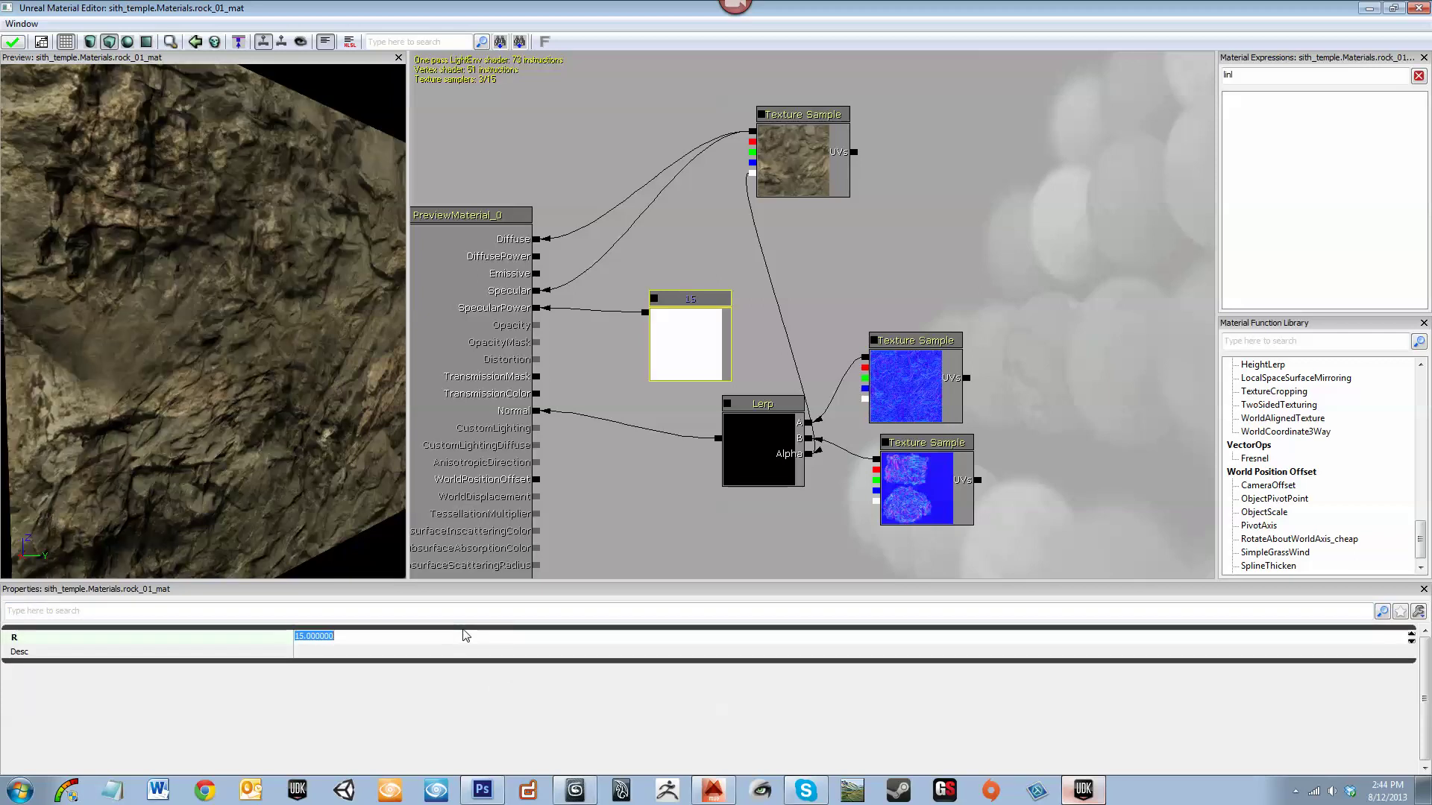
{"action": "left_click_drag", "start_coordinate": [257, 486], "coordinate": [226, 478]}
{"action": "left_click", "coordinate": [12, 42]}
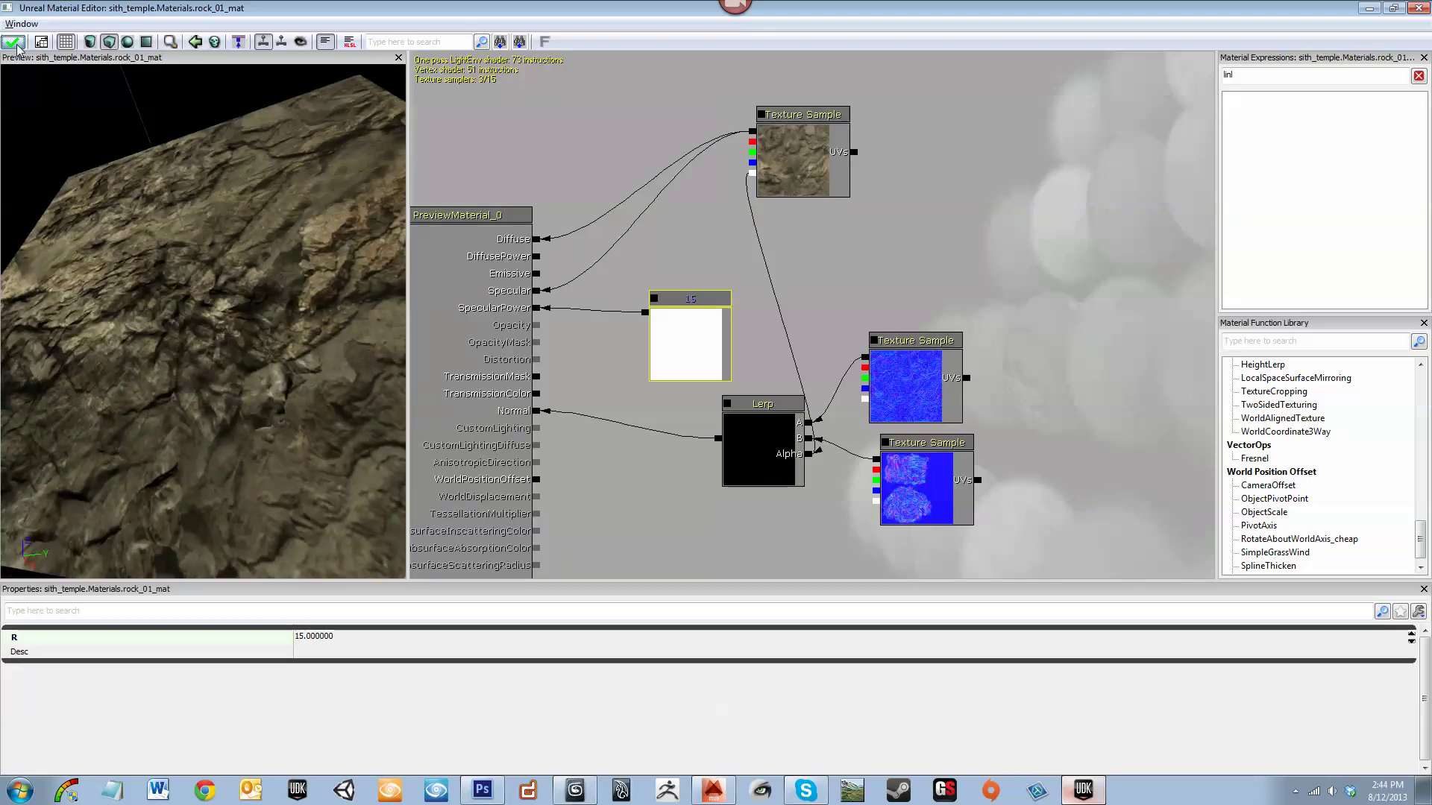
{"action": "mouse_move", "coordinate": [240, 448]}
{"action": "left_mouse_down"}
{"action": "mouse_move", "coordinate": [231, 380]}
{"action": "mouse_move", "coordinate": [250, 399]}
{"action": "mouse_move", "coordinate": [231, 440]}
{"action": "mouse_move", "coordinate": [257, 458]}
{"action": "left_mouse_up"}
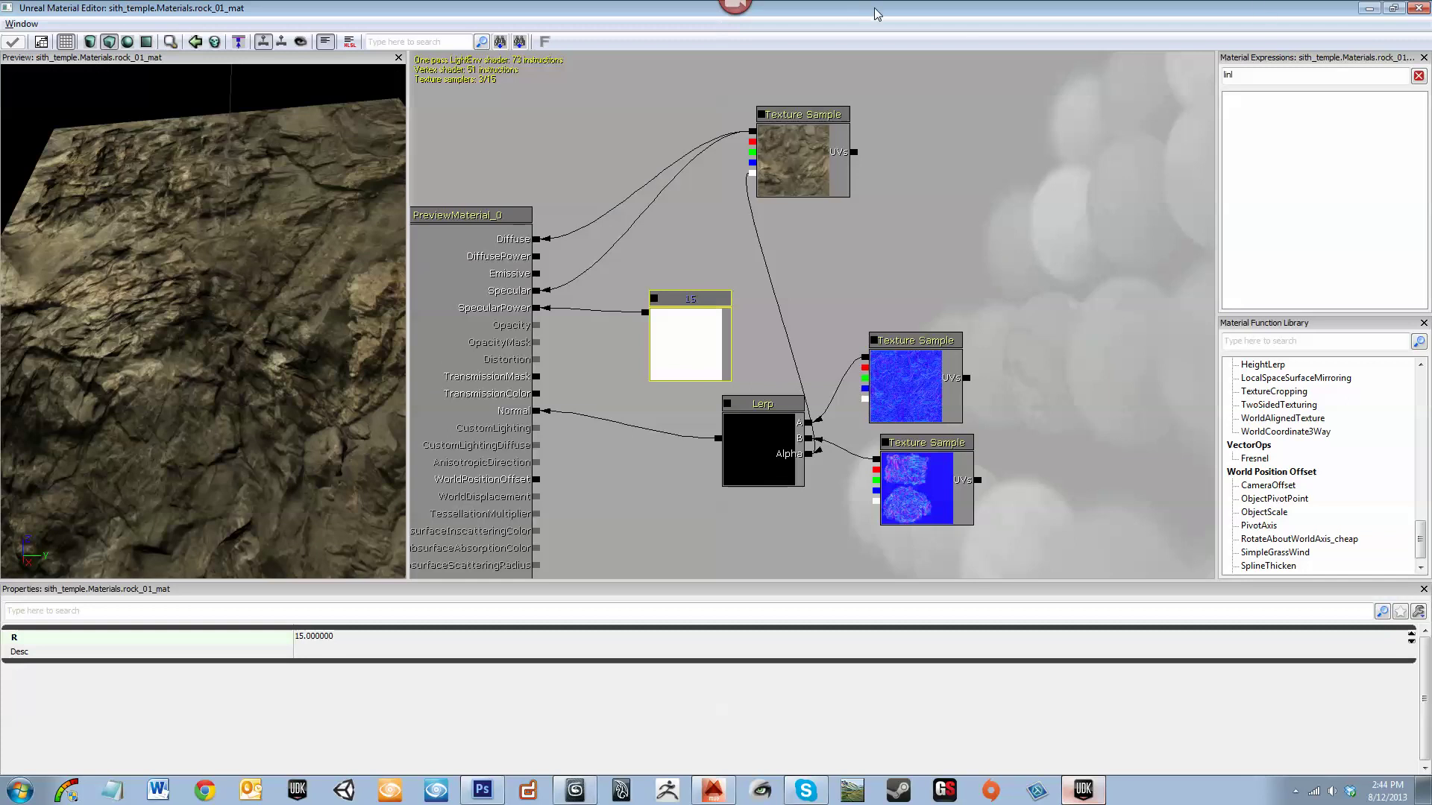
Minimize the Material Editor and save the sith_temple package from the Content Browser
{"action": "left_click", "coordinate": [1369, 8]}
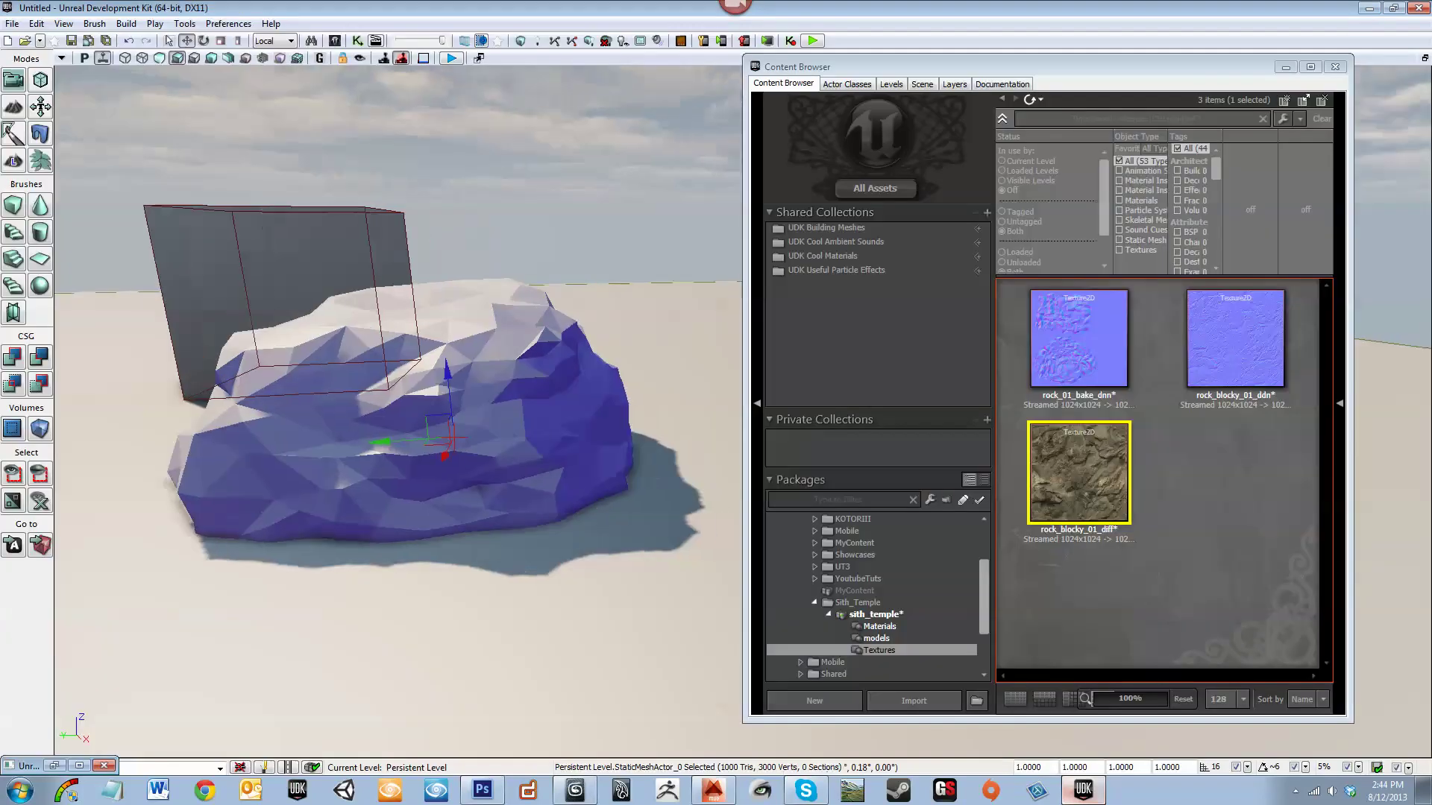
{"action": "right_click_drag", "start_coordinate": [492, 477], "coordinate": [531, 459]}
{"action": "left_click", "coordinate": [1230, 578]}
{"action": "left_click", "coordinate": [908, 638]}
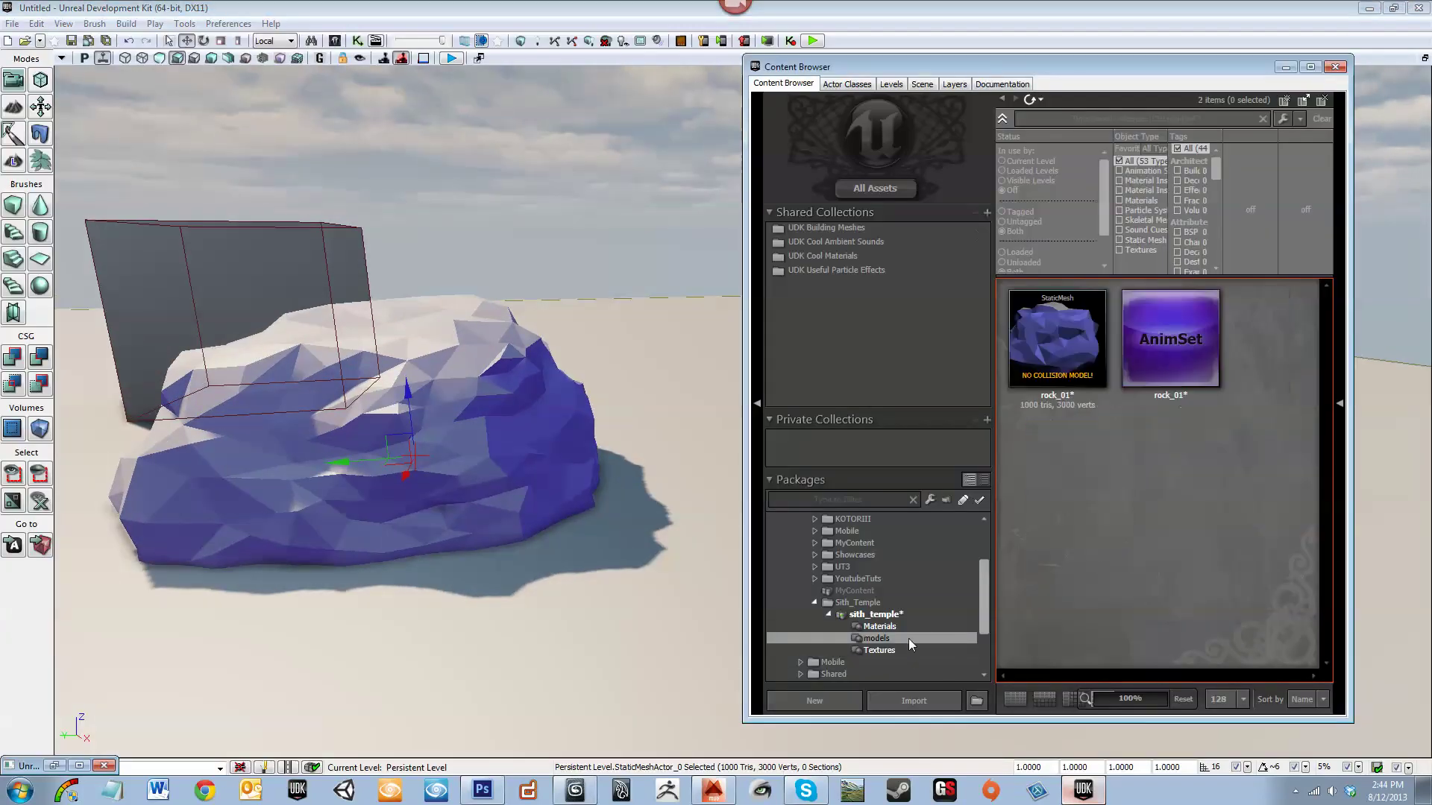
{"action": "left_click", "coordinate": [905, 626]}
{"action": "left_click", "coordinate": [1074, 377]}
{"action": "left_click", "coordinate": [877, 615]}
{"action": "right_click", "coordinate": [879, 614]}
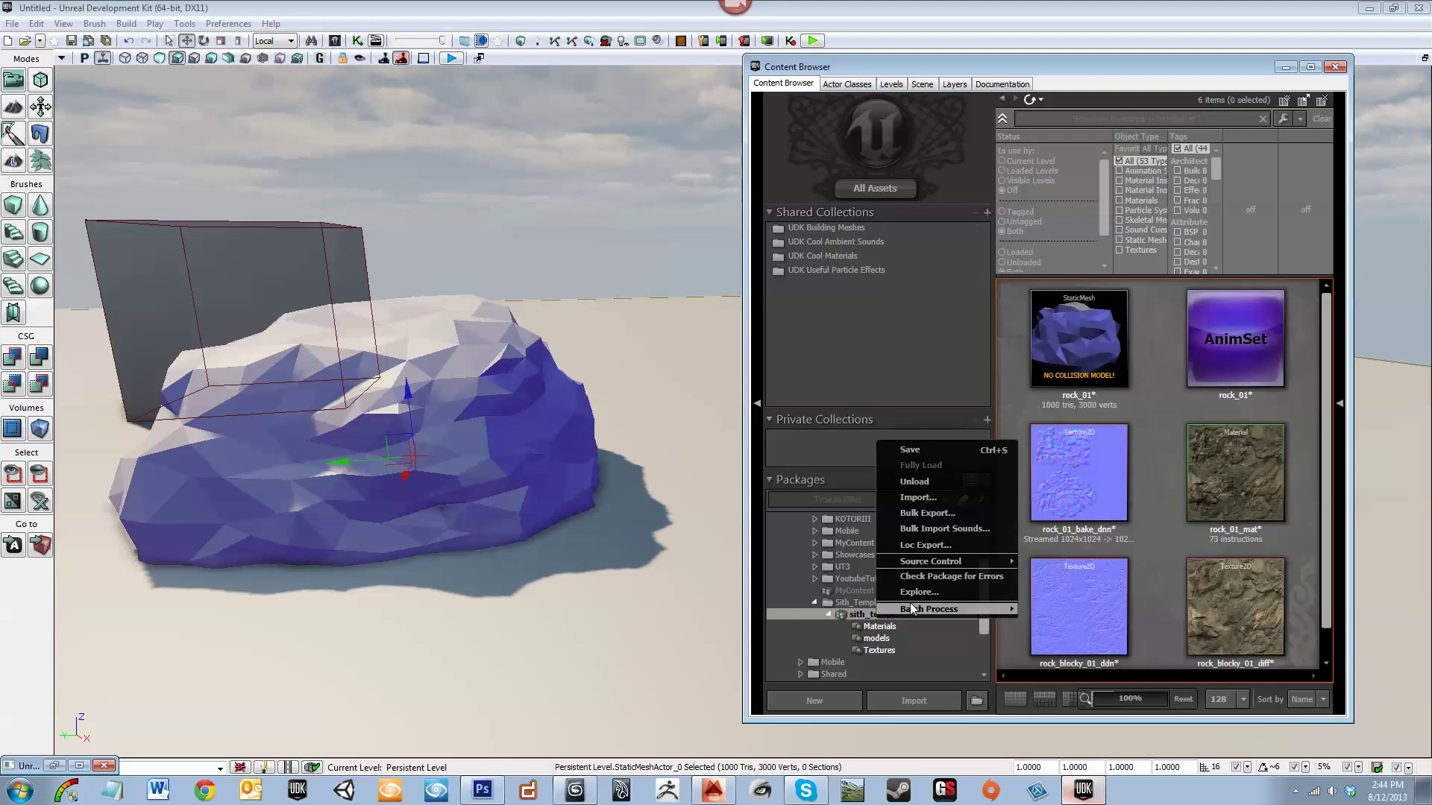
{"action": "left_click", "coordinate": [911, 449]}
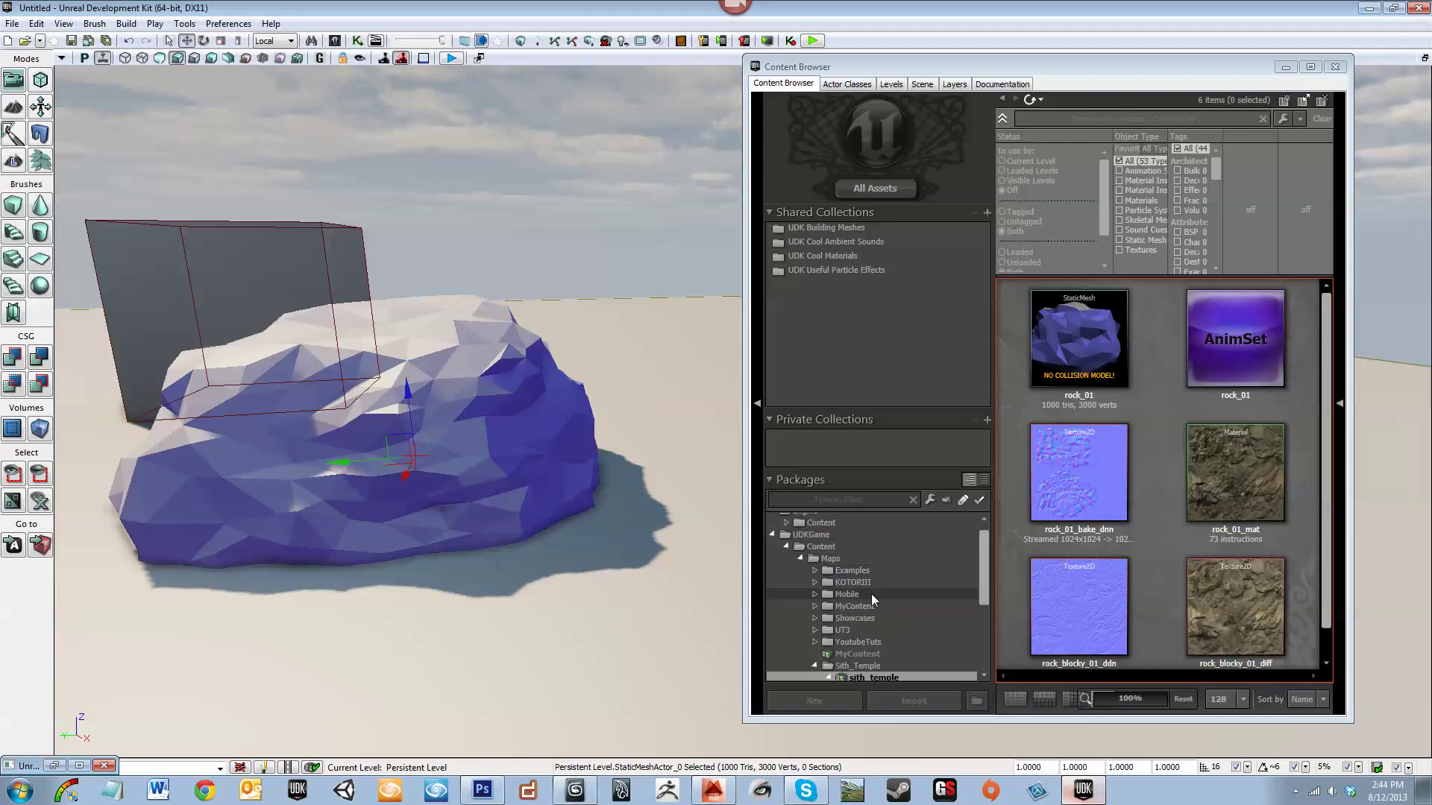
Assign rock_01_mat from the package's Materials group to the rock mesh in the level
{"action": "scroll", "coordinate": [899, 662], "scroll_direction": "down", "scroll_amount": 3}
{"action": "left_click_drag", "start_coordinate": [987, 586], "coordinate": [990, 614]}
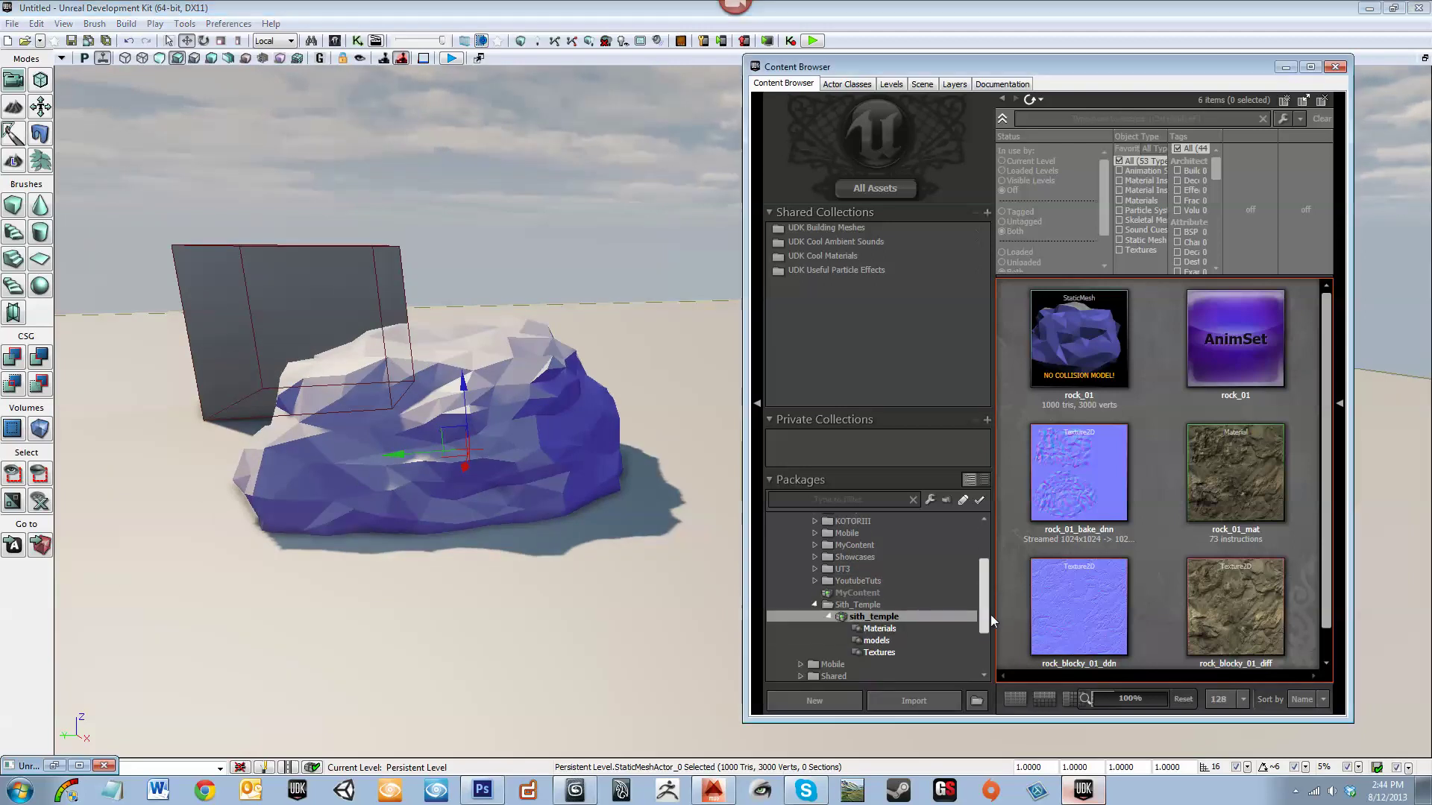
{"action": "left_click", "coordinate": [953, 627]}
{"action": "left_click_drag", "start_coordinate": [1064, 358], "coordinate": [451, 420]}
{"action": "right_click_drag", "start_coordinate": [452, 421], "coordinate": [463, 480]}
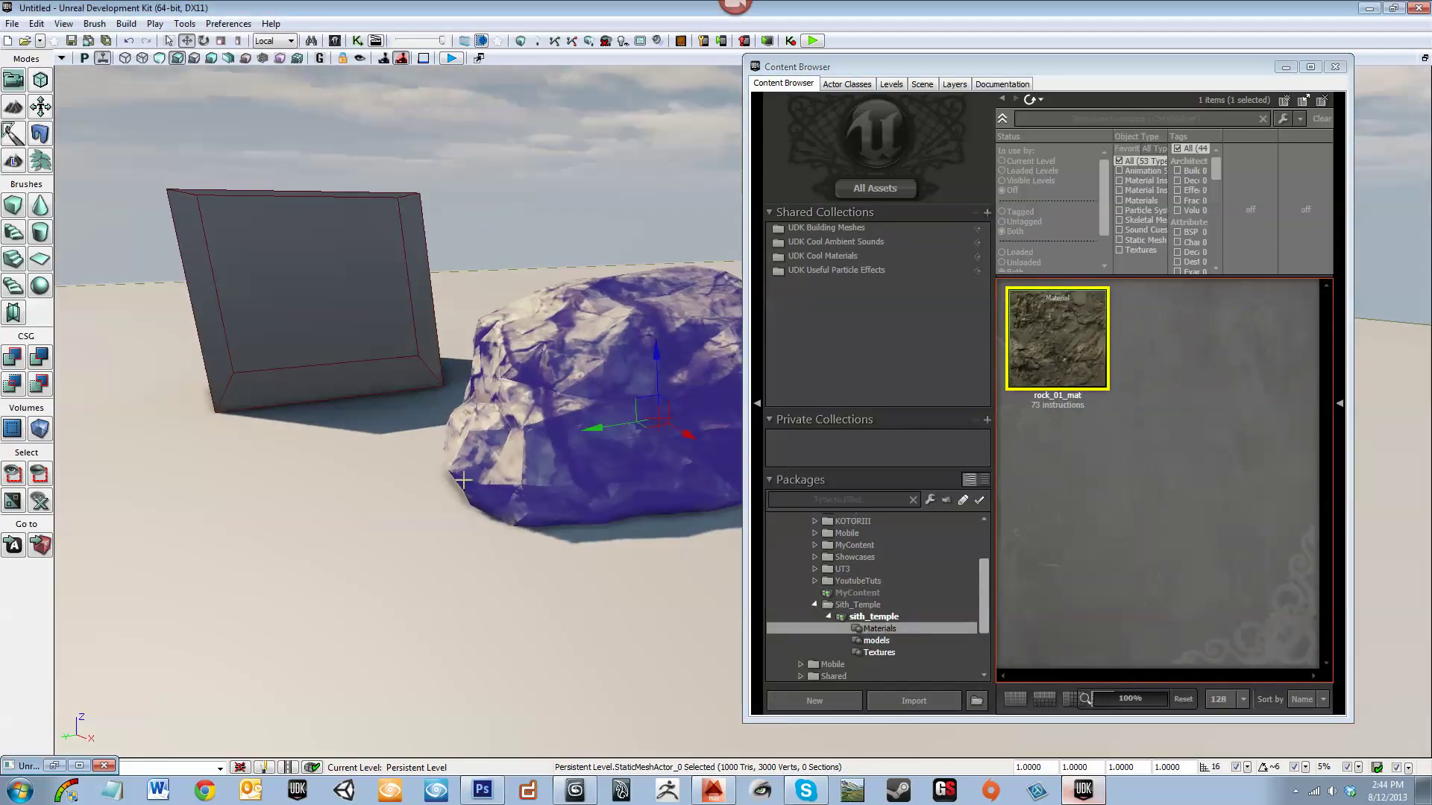
{"action": "left_click", "coordinate": [470, 209]}
{"action": "right_click_drag", "start_coordinate": [538, 336], "coordinate": [672, 373]}
{"action": "mouse_move", "coordinate": [498, 472]}
{"action": "right_mouse_down"}
{"action": "mouse_move", "coordinate": [492, 489]}
{"action": "mouse_move", "coordinate": [447, 447]}
{"action": "mouse_move", "coordinate": [498, 472]}
{"action": "right_mouse_up"}
{"action": "left_click", "coordinate": [498, 471]}
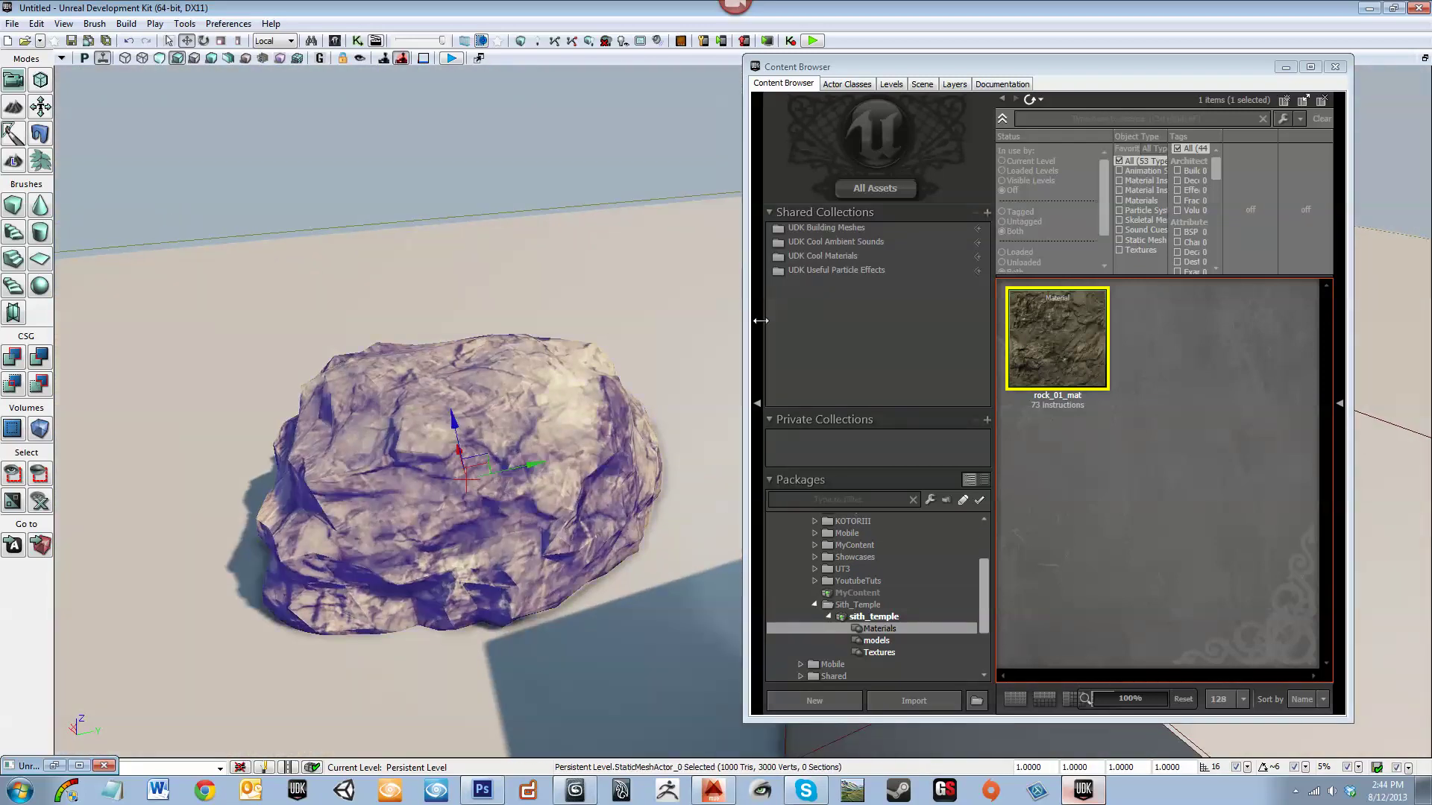
Minimize the Content Browser and raise the rock mesh along its vertical axis above the floor
{"action": "left_click", "coordinate": [1286, 66]}
{"action": "left_click_drag", "start_coordinate": [709, 451], "coordinate": [656, 463]}
{"action": "mouse_move", "coordinate": [314, 671]}
{"action": "right_mouse_down"}
{"action": "mouse_move", "coordinate": [328, 633]}
{"action": "mouse_move", "coordinate": [315, 671]}
{"action": "right_mouse_up"}
{"action": "right_click_drag", "start_coordinate": [241, 745], "coordinate": [585, 604]}
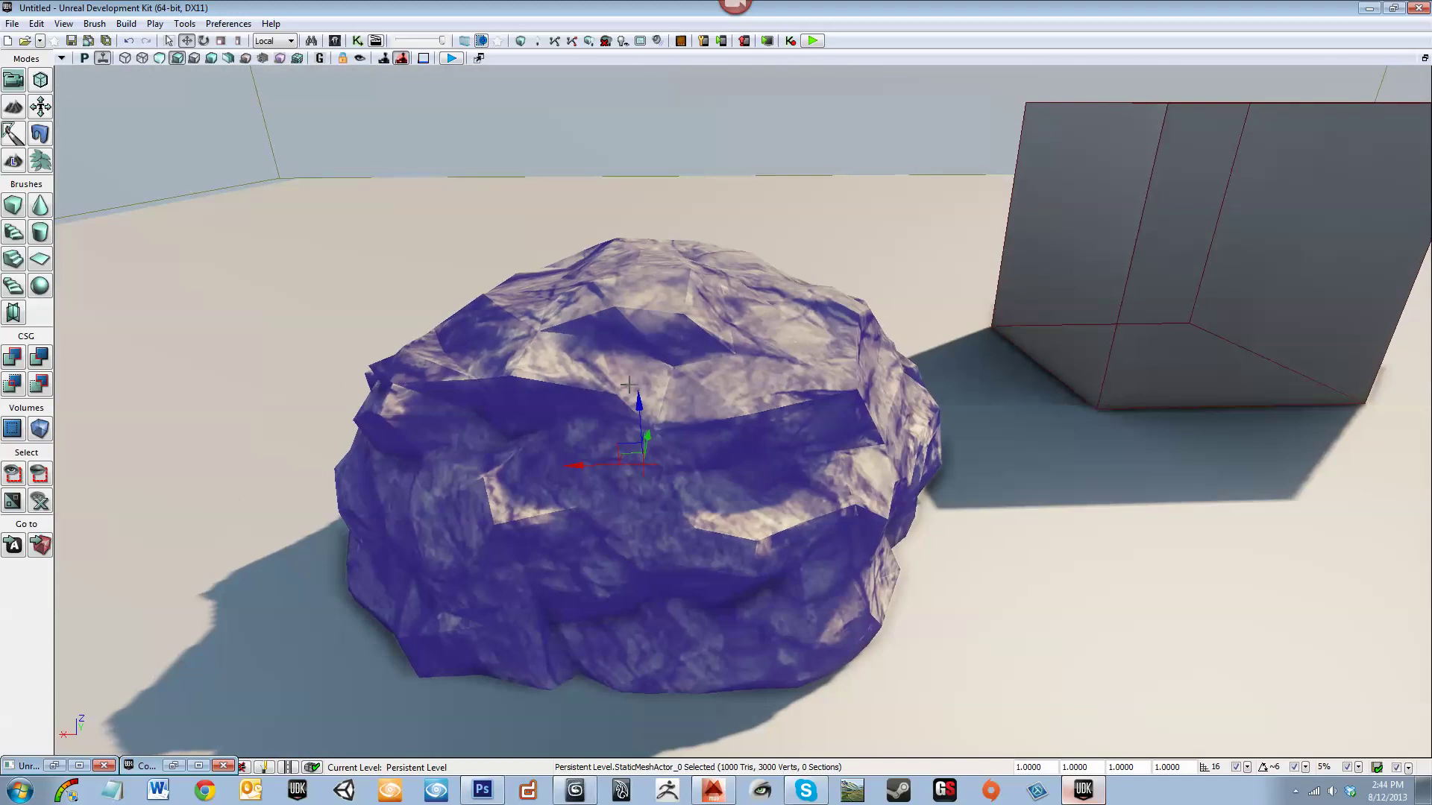
{"action": "left_click_drag", "start_coordinate": [640, 396], "coordinate": [642, 262]}
Deselect the rock and examine its material, lighting and seams from several sides
{"action": "right_click_drag", "start_coordinate": [642, 262], "coordinate": [373, 168]}
{"action": "left_click", "coordinate": [585, 186]}
{"action": "right_click_drag", "start_coordinate": [1000, 341], "coordinate": [850, 343]}
{"action": "key", "text": "s"}
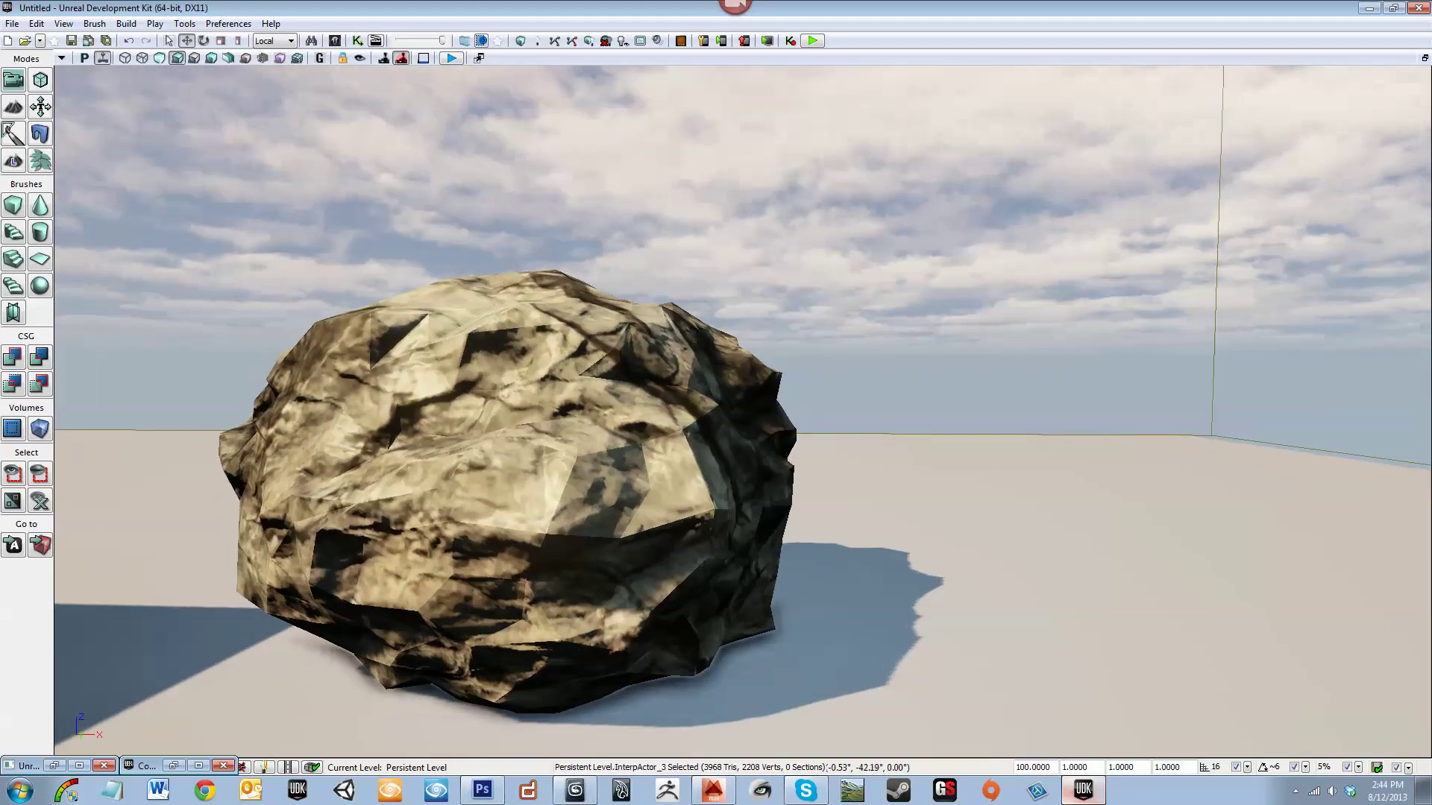
{"action": "right_click_drag", "start_coordinate": [1049, 383], "coordinate": [891, 463]}
{"action": "key", "text": "w"}
{"action": "key", "text": "a"}
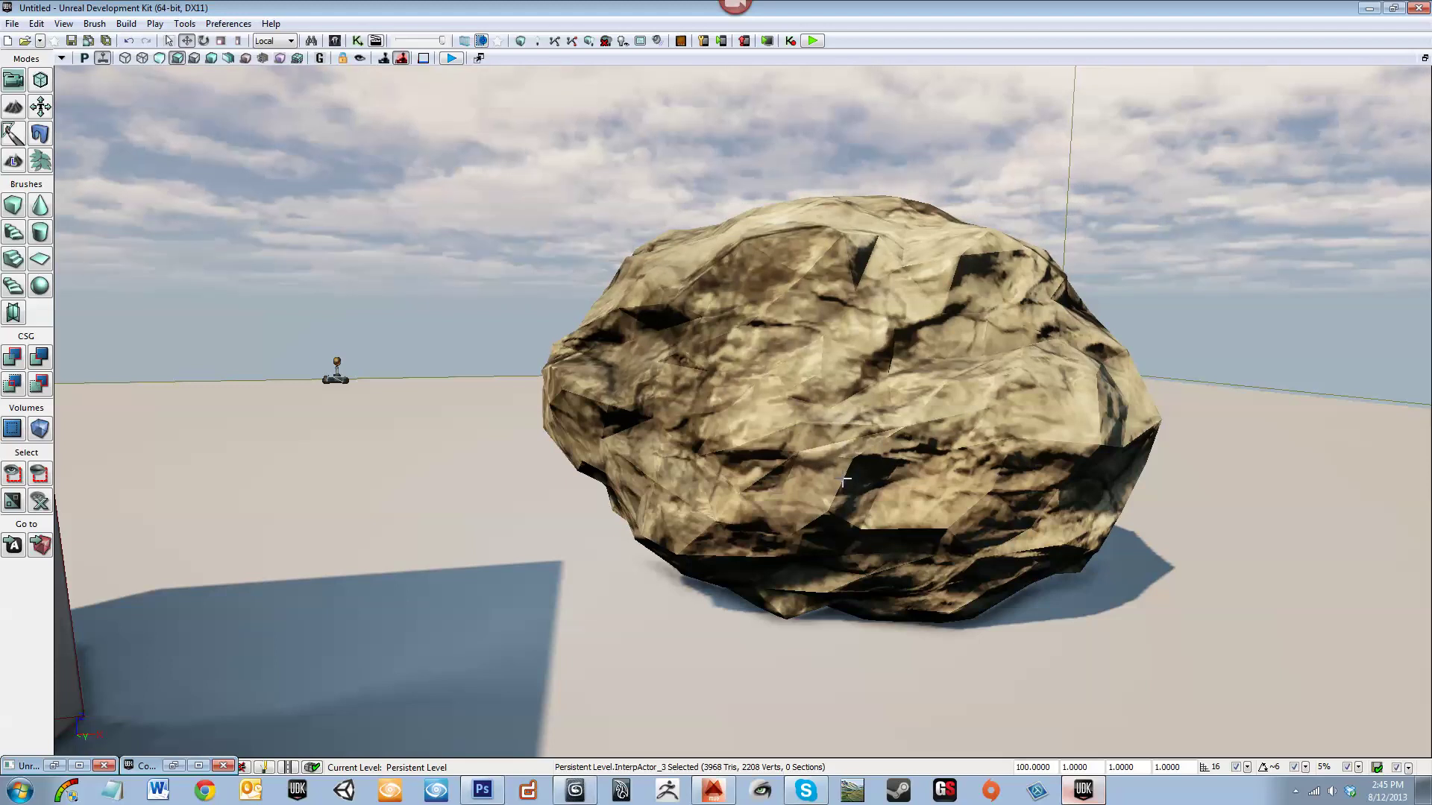
Examine the textured rock's surface up close and its look from farther back beside the cube
{"action": "key", "text": "d"}
{"action": "right_click_drag", "start_coordinate": [829, 506], "coordinate": [925, 447]}
{"action": "key", "text": "a"}
{"action": "key", "text": "w"}
{"action": "key", "text": "w"}
{"action": "key", "text": "s"}
{"action": "key", "text": "d"}
{"action": "key", "text": "d"}
{"action": "key", "text": "w"}
{"action": "key", "text": "s"}
{"action": "key", "text": "a"}
{"action": "key", "text": "w"}
{"action": "mouse_move", "coordinate": [1197, 456]}
{"action": "right_mouse_down"}
{"action": "mouse_move", "coordinate": [1226, 457]}
{"action": "mouse_move", "coordinate": [1182, 485]}
{"action": "mouse_move", "coordinate": [1234, 507]}
{"action": "mouse_move", "coordinate": [1167, 440]}
{"action": "mouse_move", "coordinate": [1179, 406]}
{"action": "mouse_move", "coordinate": [1192, 462]}
{"action": "mouse_move", "coordinate": [1169, 486]}
{"action": "mouse_move", "coordinate": [1183, 478]}
{"action": "right_mouse_up"}
{"action": "key", "text": "s"}
{"action": "key", "text": "w"}
{"action": "key", "text": "s"}
{"action": "key", "text": "s"}
{"action": "key", "text": "a"}
{"action": "key", "text": "d"}
{"action": "key", "text": "s"}
{"action": "right_click_drag", "start_coordinate": [684, 455], "coordinate": [678, 476]}
{"action": "key", "text": "w"}
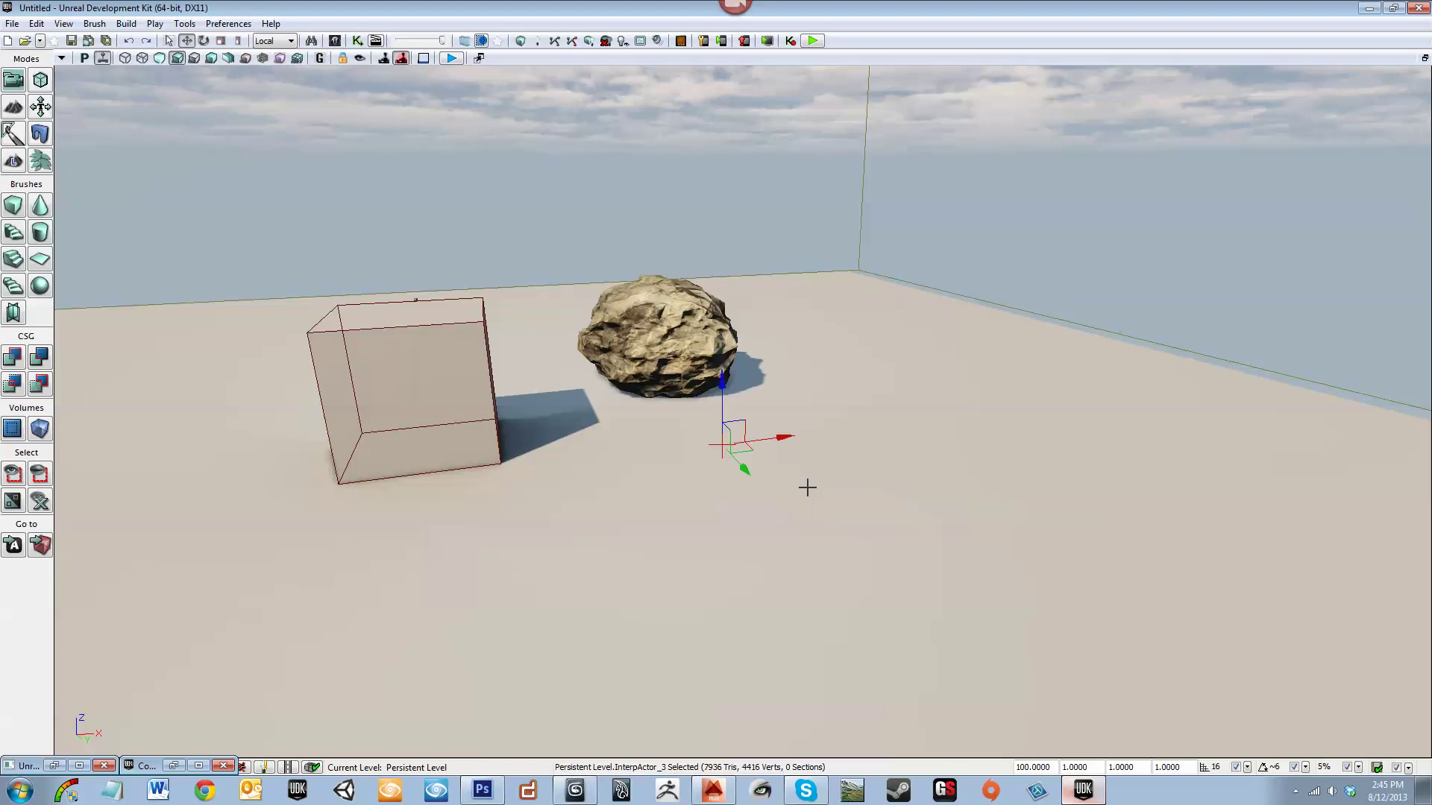
Move the rock mesh away from the cube and lower it so its bottom half is sunk into the floor
{"action": "left_click", "coordinate": [674, 316]}
{"action": "left_click_drag", "start_coordinate": [689, 341], "coordinate": [871, 370]}
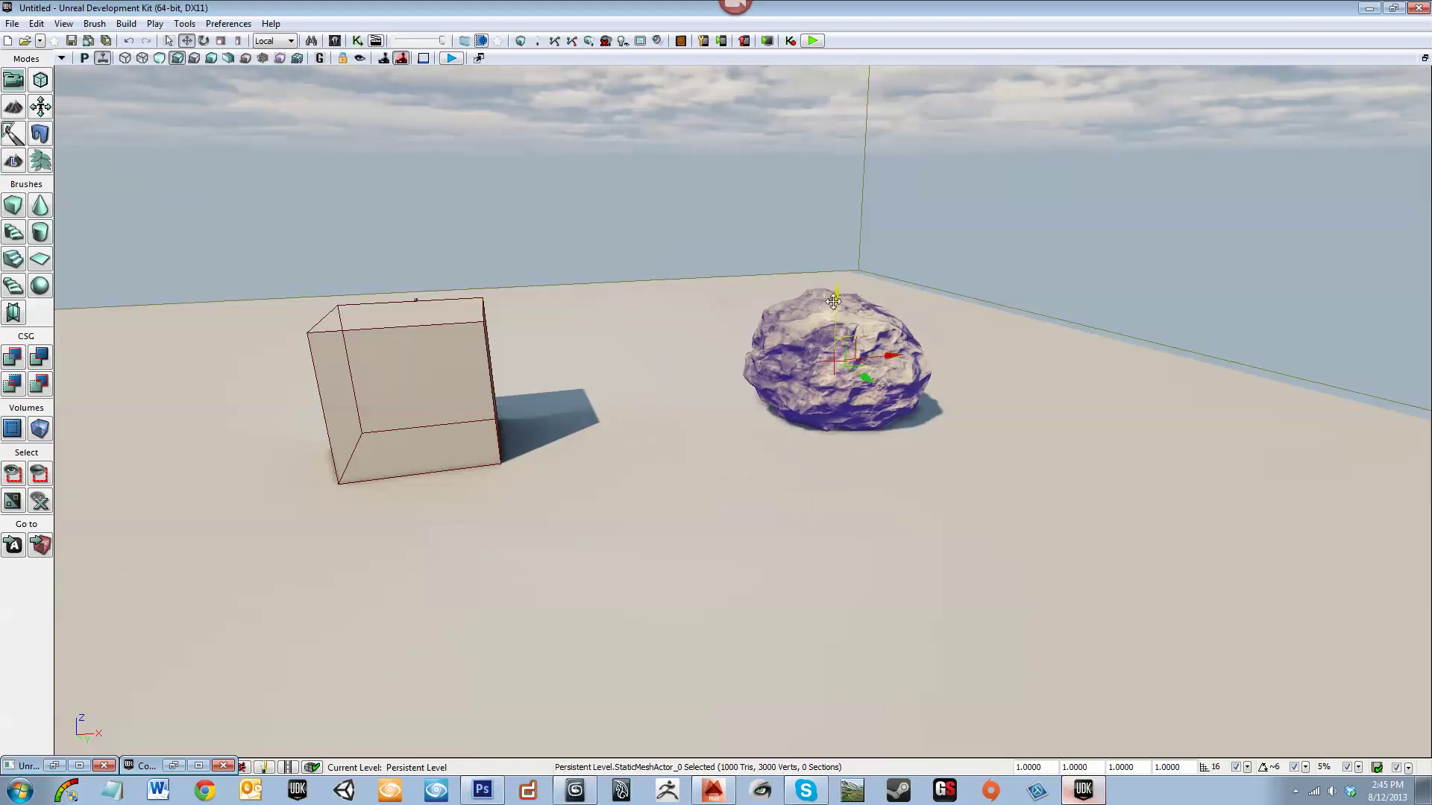
{"action": "left_click_drag", "start_coordinate": [833, 304], "coordinate": [802, 355]}
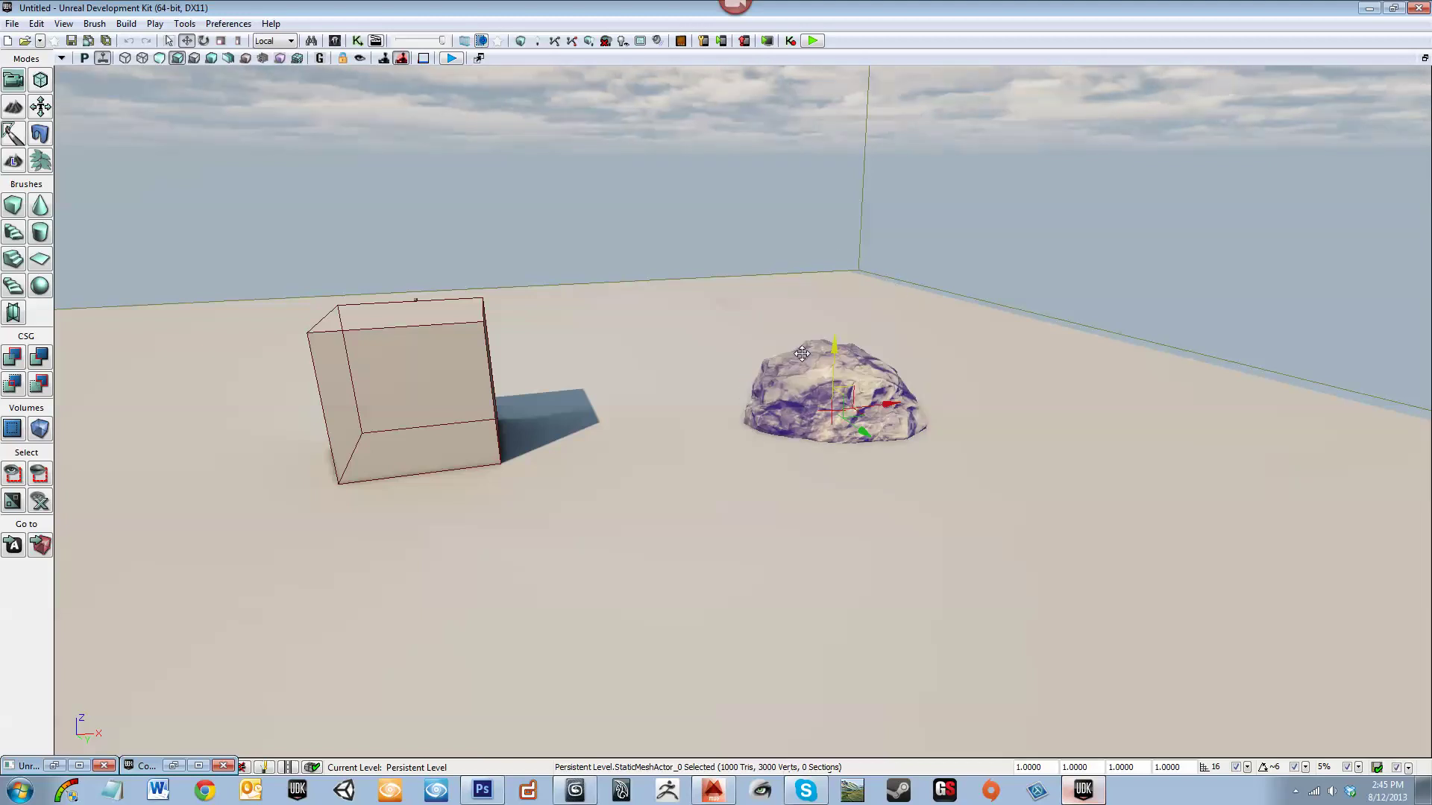
{"action": "right_click_drag", "start_coordinate": [830, 354], "coordinate": [809, 427]}
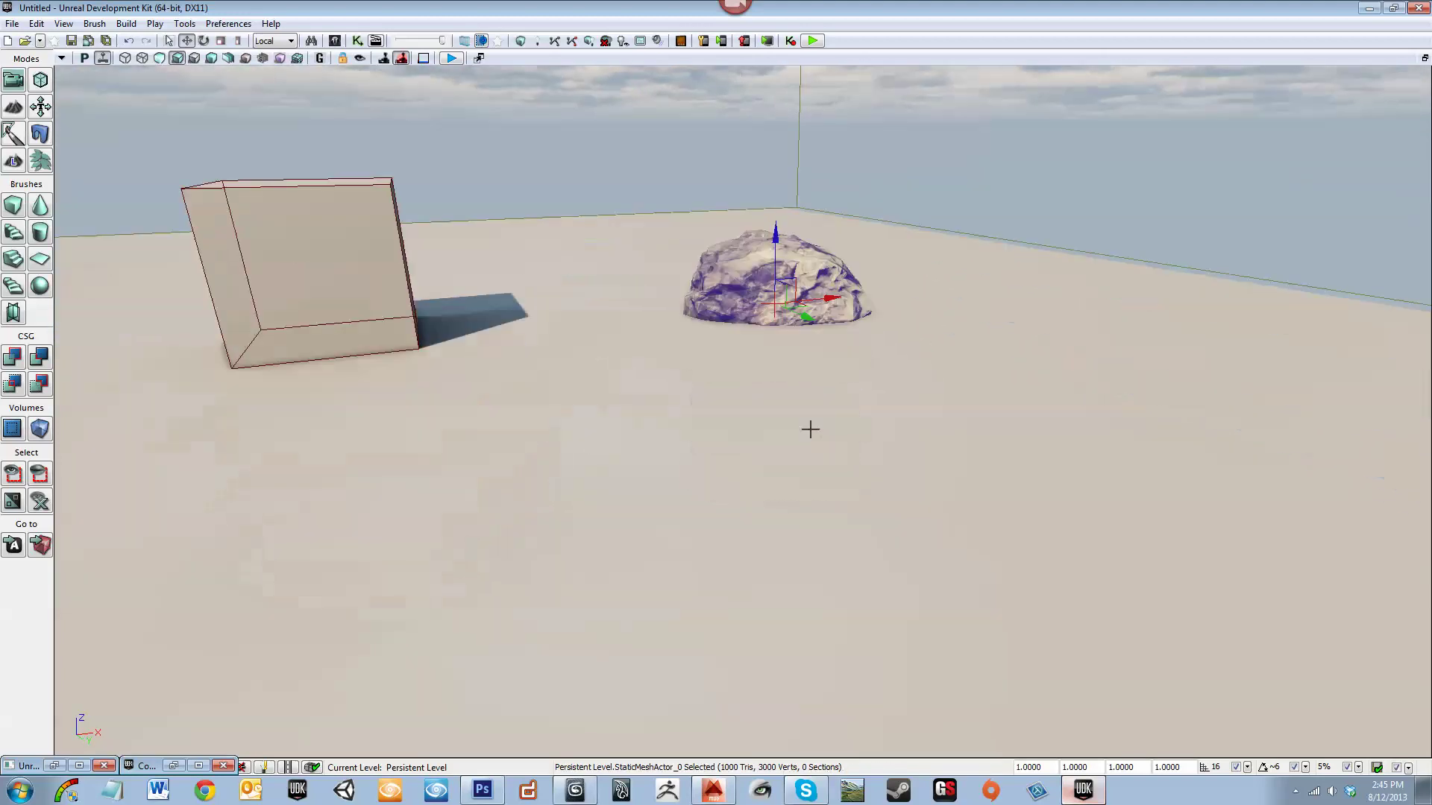
{"action": "middle_click_drag", "start_coordinate": [809, 427], "coordinate": [648, 335]}
{"action": "right_click_drag", "start_coordinate": [647, 336], "coordinate": [644, 331]}
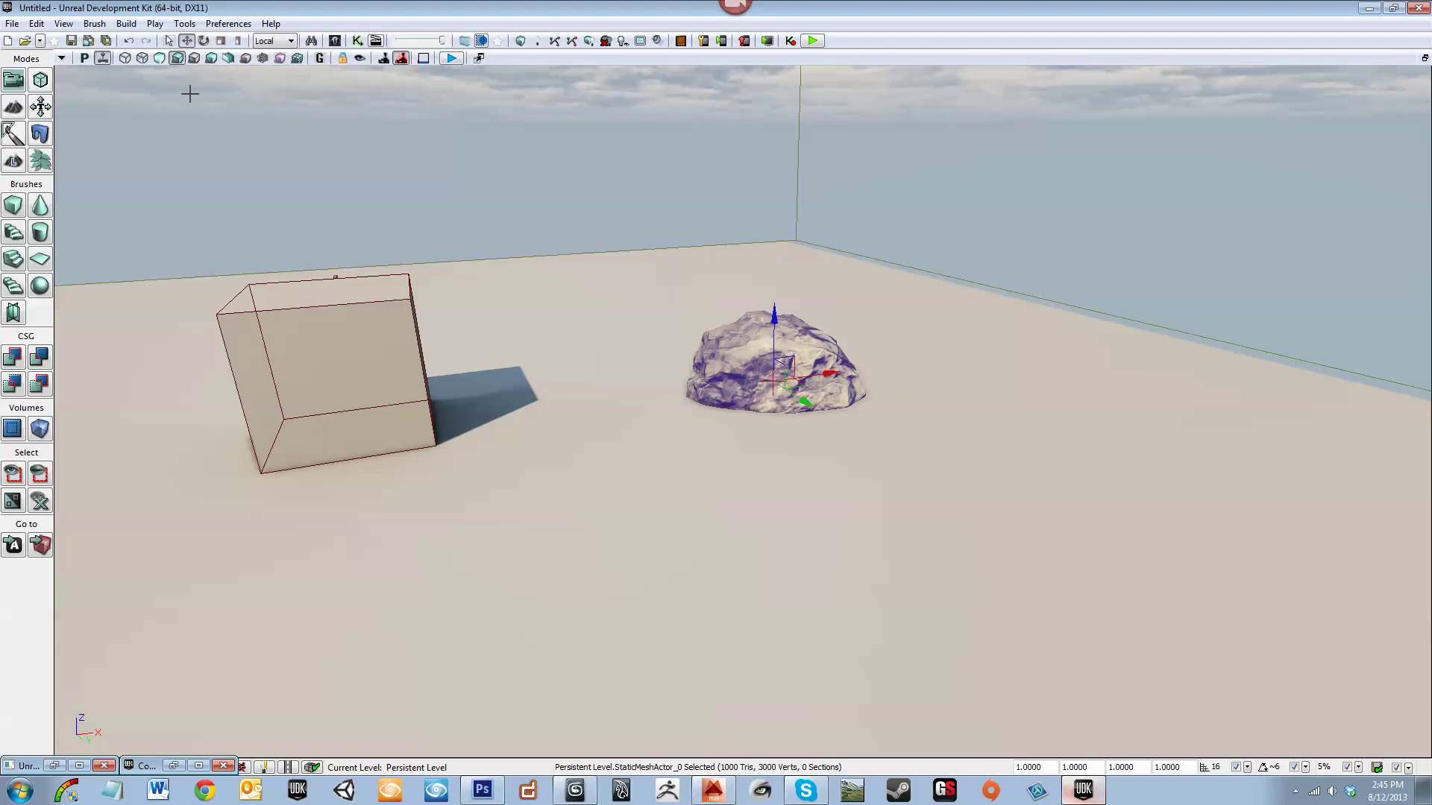
Rotate the half-buried rock to a tilted orientation and raise it slightly out of the floor
{"action": "left_click", "coordinate": [204, 40]}
{"action": "middle_click_drag", "start_coordinate": [598, 403], "coordinate": [604, 395]}
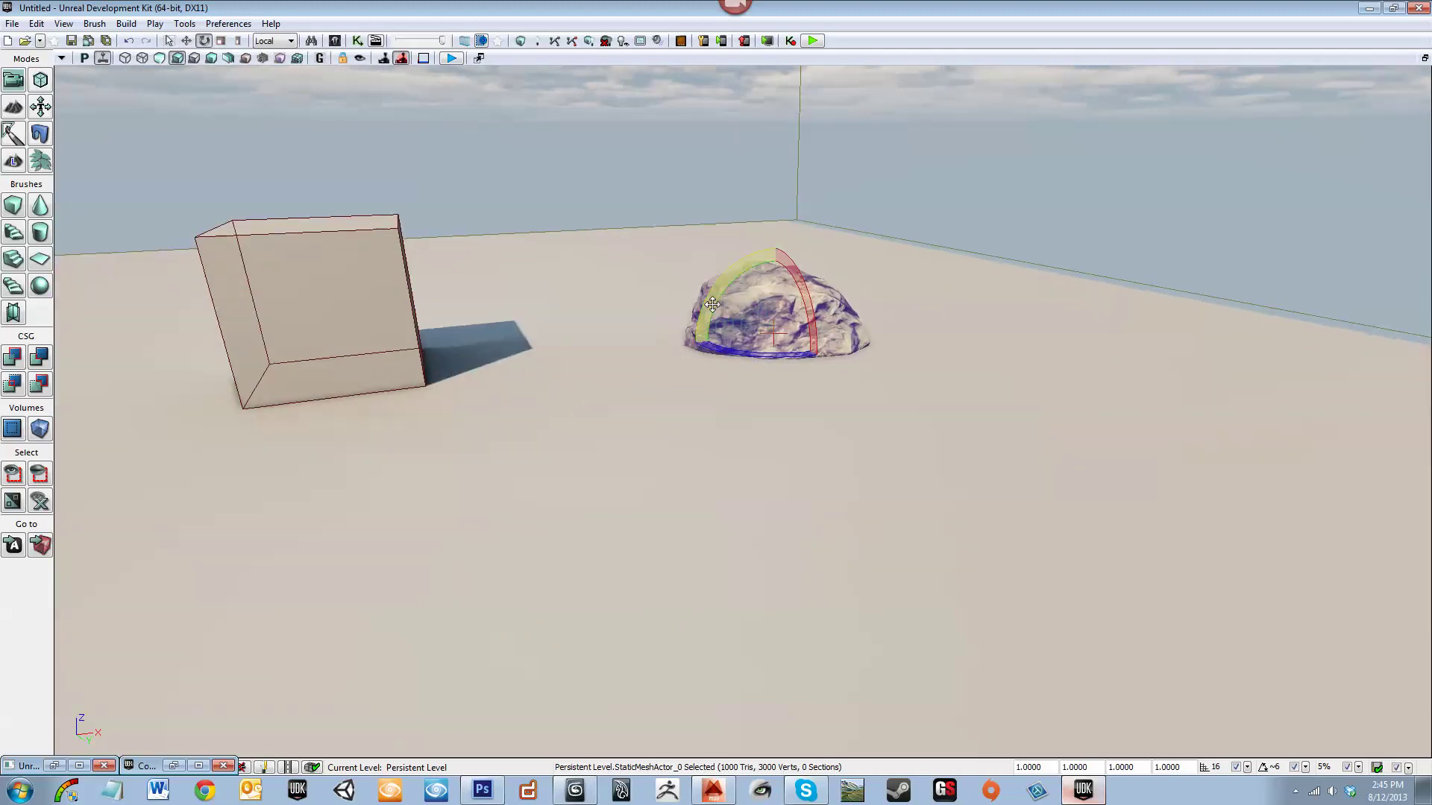
{"action": "middle_click_drag", "start_coordinate": [733, 348], "coordinate": [709, 380]}
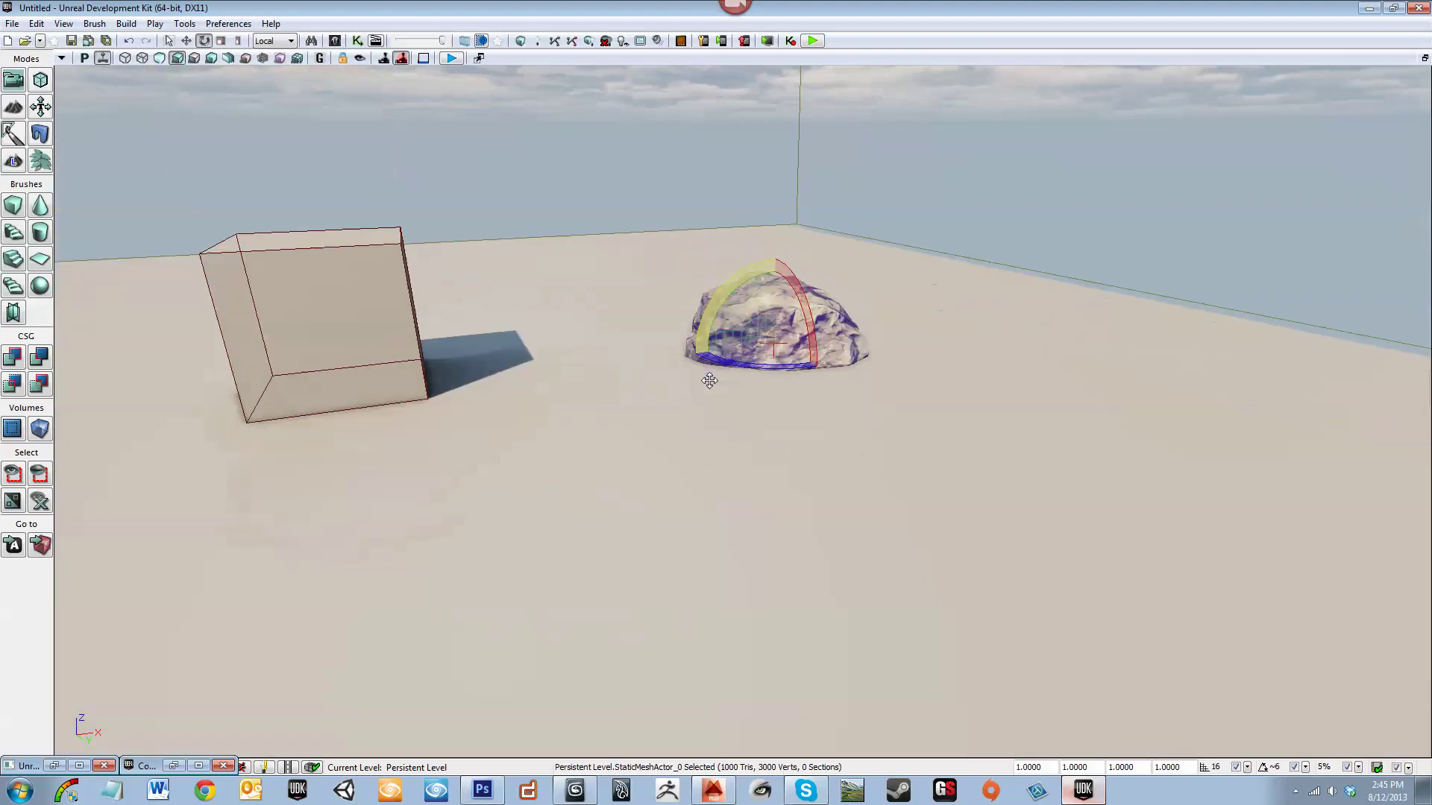
{"action": "right_click_drag", "start_coordinate": [709, 380], "coordinate": [713, 384]}
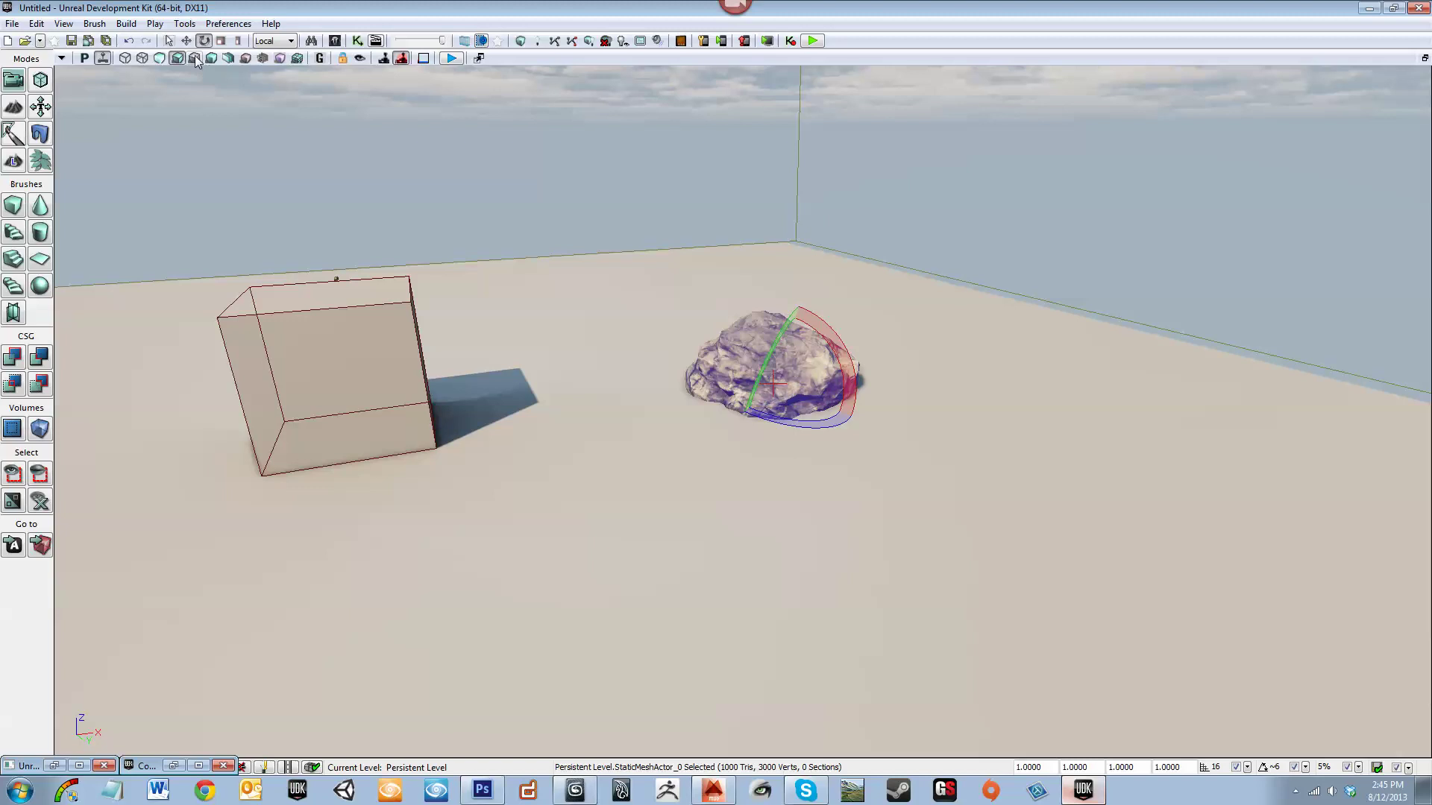
{"action": "middle_click_drag", "start_coordinate": [870, 353], "coordinate": [807, 336]}
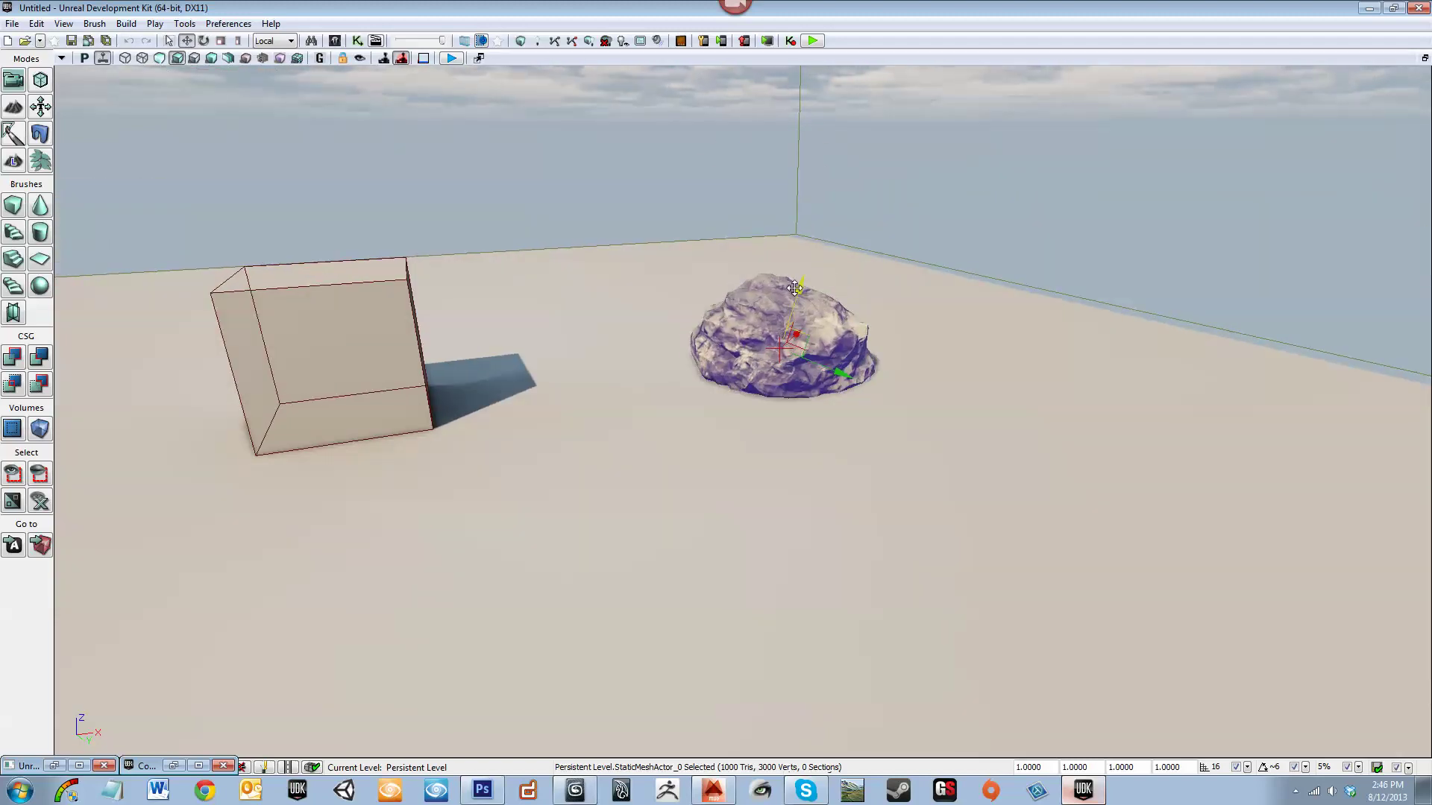
Deselect the rock and examine how the tilted mesh sits in the floor from farther away
{"action": "right_click_drag", "start_coordinate": [916, 364], "coordinate": [858, 388]}
{"action": "key", "text": "s"}
{"action": "mouse_move", "coordinate": [915, 334]}
{"action": "right_mouse_down"}
{"action": "mouse_move", "coordinate": [787, 342]}
{"action": "mouse_move", "coordinate": [833, 337]}
{"action": "mouse_move", "coordinate": [819, 333]}
{"action": "mouse_move", "coordinate": [866, 366]}
{"action": "mouse_move", "coordinate": [892, 344]}
{"action": "right_mouse_up"}
{"action": "key", "text": "d"}
{"action": "key", "text": "a"}
{"action": "key", "text": "w"}
{"action": "key", "text": "w"}
{"action": "key", "text": "s"}
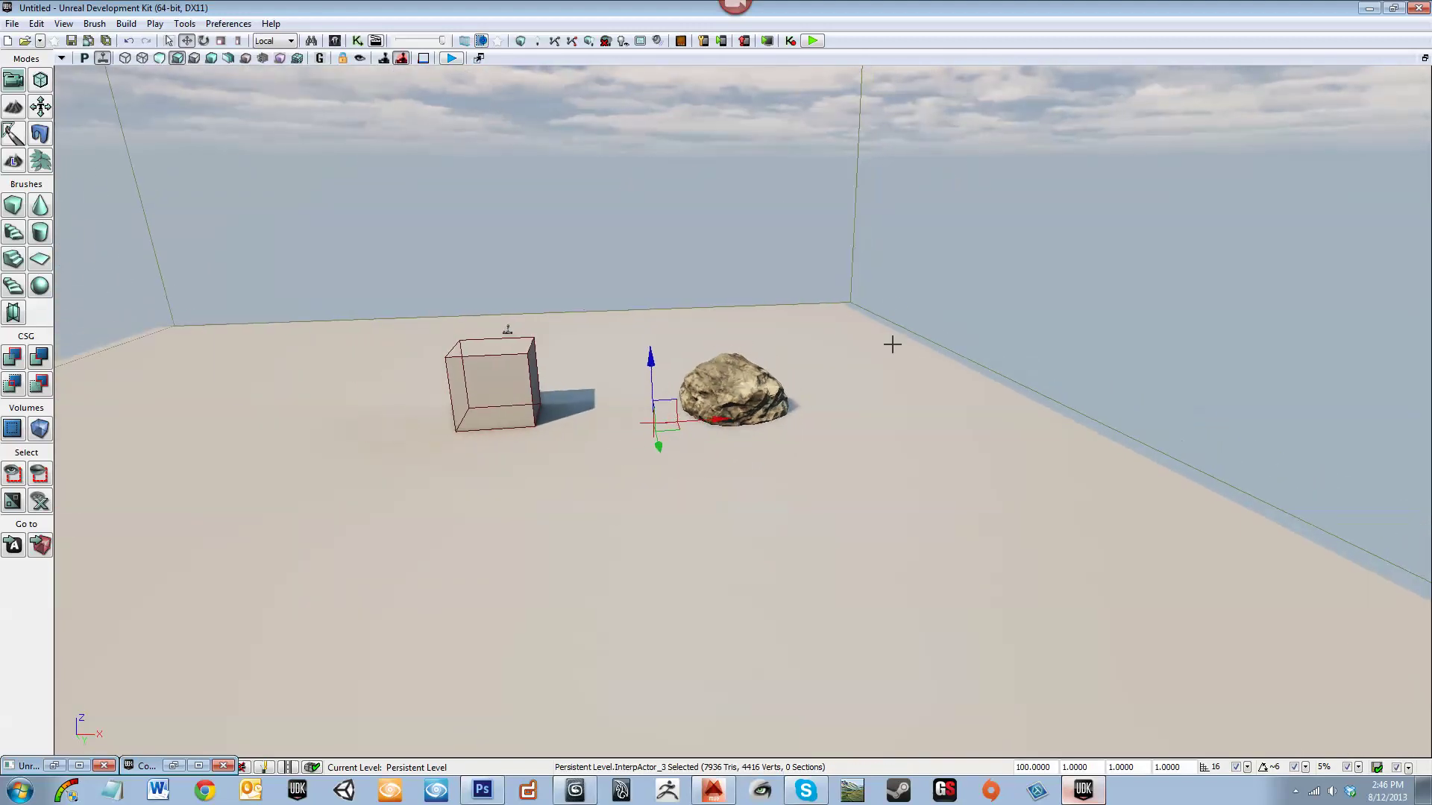
Select the cube and examine it together with the rock from several sides and distances
{"action": "left_click", "coordinate": [841, 511]}
{"action": "right_click_drag", "start_coordinate": [524, 453], "coordinate": [477, 439]}
{"action": "left_click_drag", "start_coordinate": [555, 417], "coordinate": [551, 472]}
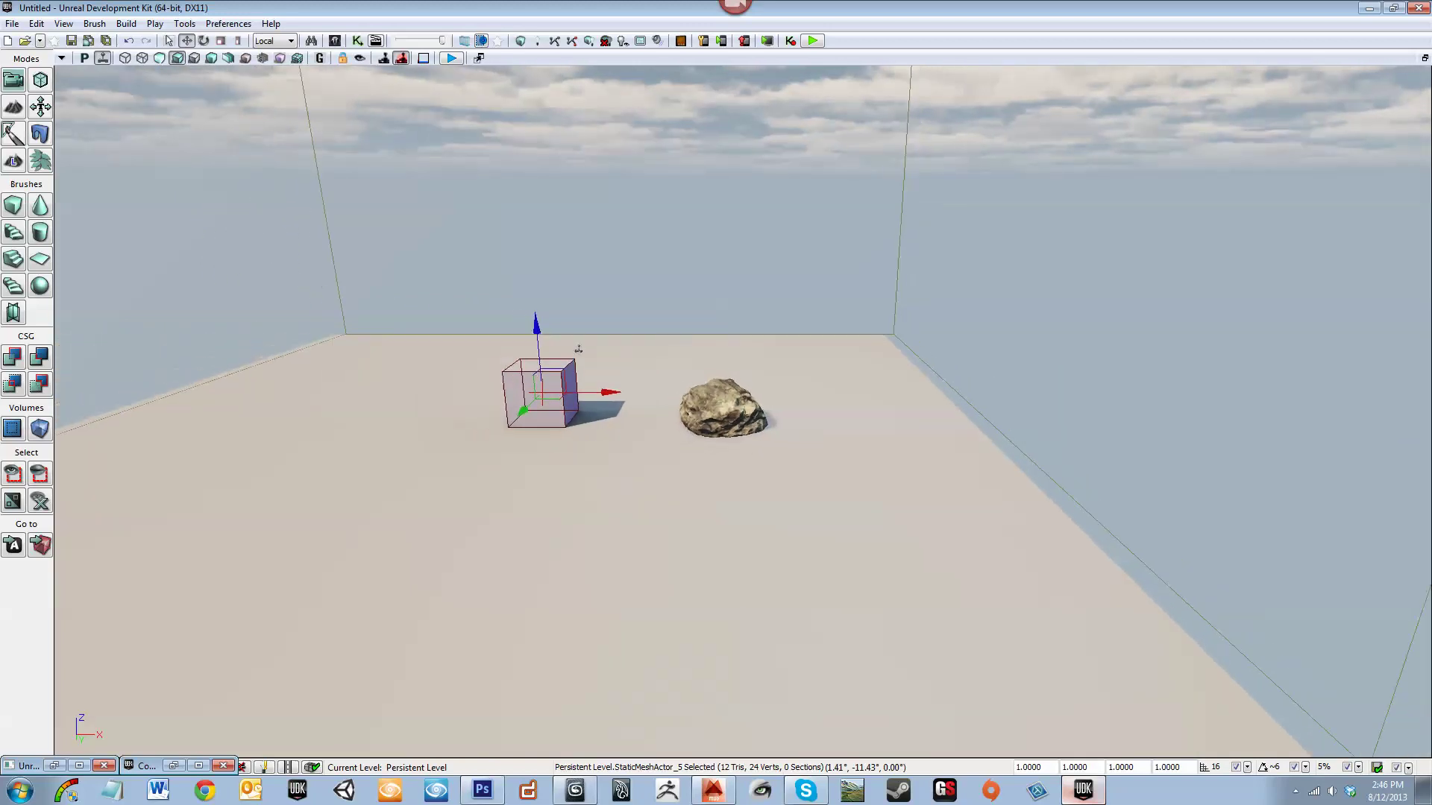
{"action": "right_click_drag", "start_coordinate": [551, 472], "coordinate": [545, 481]}
{"action": "key", "text": "w"}
{"action": "right_click_drag", "start_coordinate": [743, 412], "coordinate": [854, 412]}
{"action": "key", "text": "s"}
{"action": "key", "text": "w"}
{"action": "key", "text": "a"}
{"action": "key", "text": "s"}
{"action": "key", "text": "s"}
{"action": "key", "text": "w"}
{"action": "key", "text": "a"}
{"action": "key", "text": "s"}
{"action": "key", "text": "s"}
{"action": "key", "text": "d"}
{"action": "key", "text": "w"}
{"action": "key", "text": "s"}
{"action": "key", "text": "w"}
{"action": "key", "text": "s"}
{"action": "left_click_drag", "start_coordinate": [759, 477], "coordinate": [756, 462]}
{"action": "right_click_drag", "start_coordinate": [854, 412], "coordinate": [852, 415]}
{"action": "key", "text": "w"}
{"action": "key", "text": "s"}
{"action": "key", "text": "w"}
{"action": "key", "text": "s"}
{"action": "left_click_drag", "start_coordinate": [757, 477], "coordinate": [737, 509]}
{"action": "right_click_drag", "start_coordinate": [743, 411], "coordinate": [752, 412]}
{"action": "key", "text": "w"}
{"action": "key", "text": "s"}
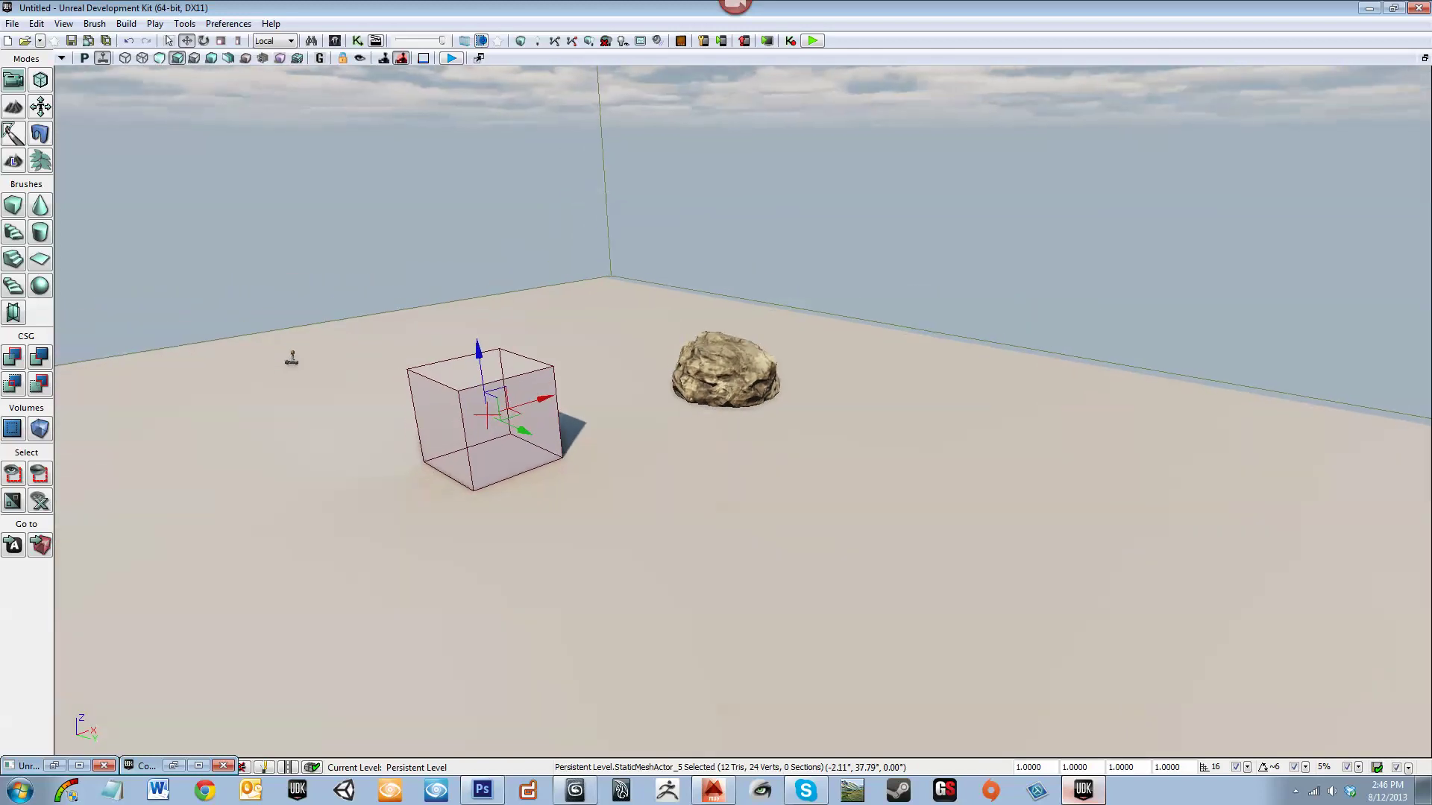
{"action": "key", "text": "a"}
{"action": "right_click_drag", "start_coordinate": [522, 453], "coordinate": [511, 449]}
{"action": "key", "text": "d"}
Select the half-buried rock and view it with the cube and the surrounding floor
{"action": "left_click", "coordinate": [723, 407]}
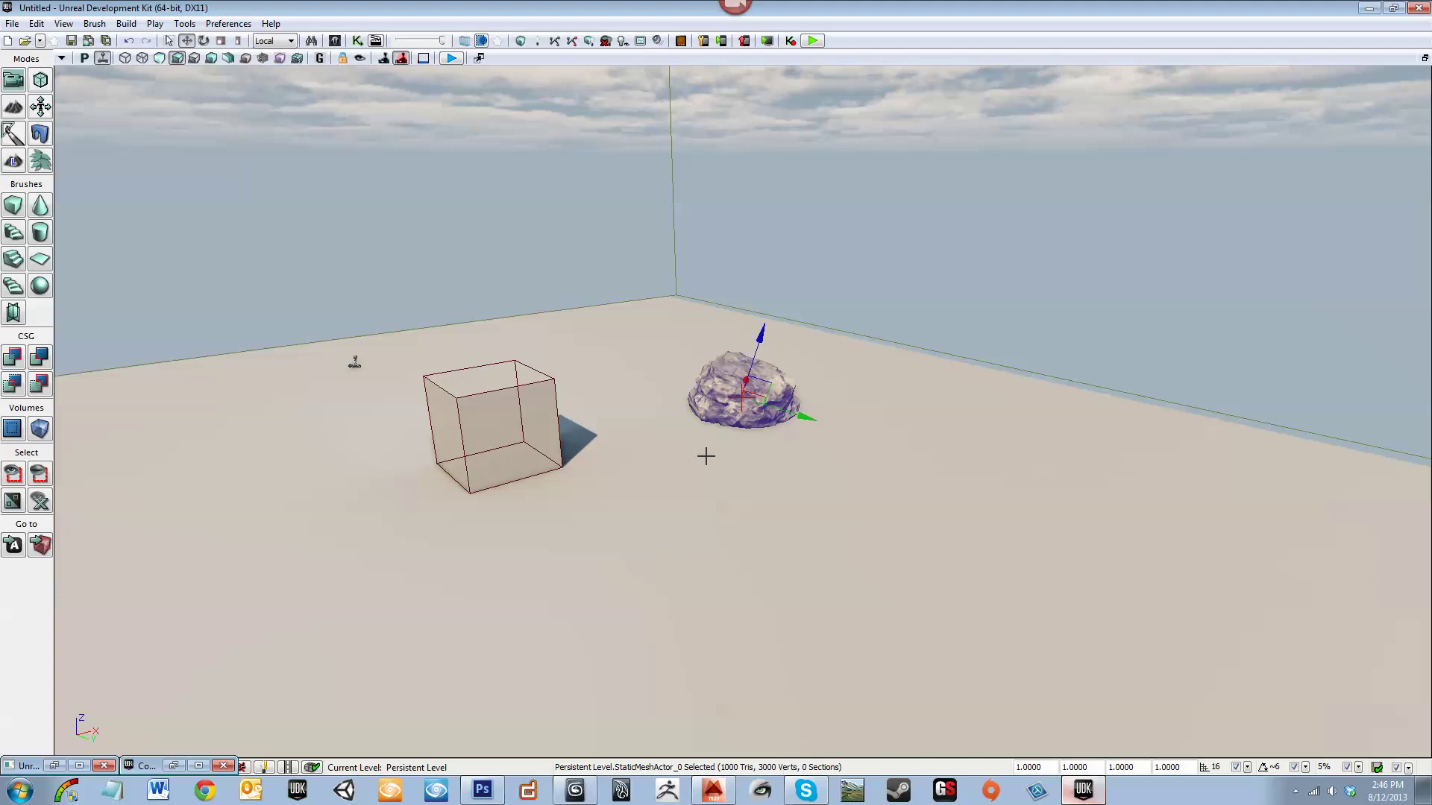
{"action": "right_click_drag", "start_coordinate": [699, 460], "coordinate": [698, 451]}
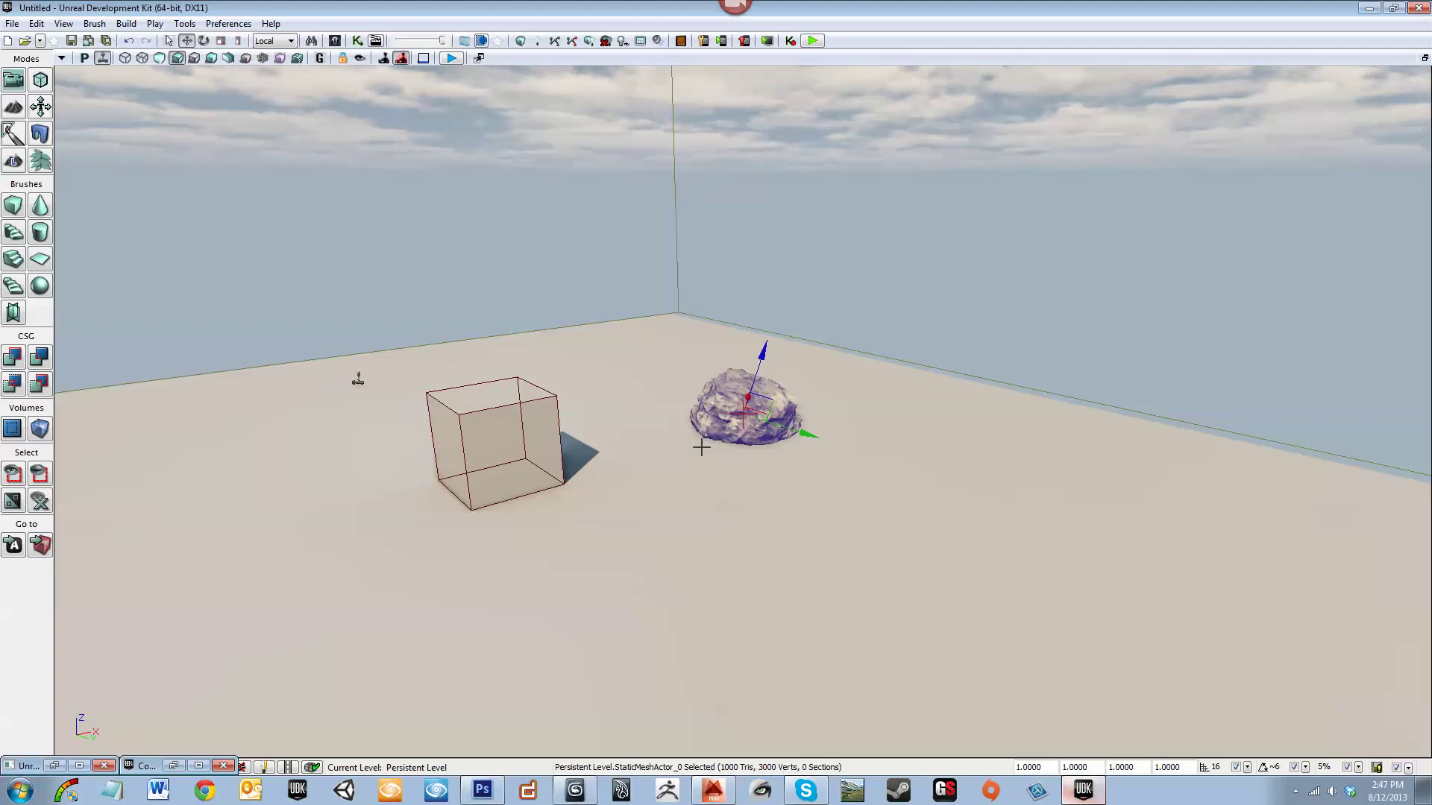
{"action": "right_click_drag", "start_coordinate": [1220, 340], "coordinate": [1205, 339]}
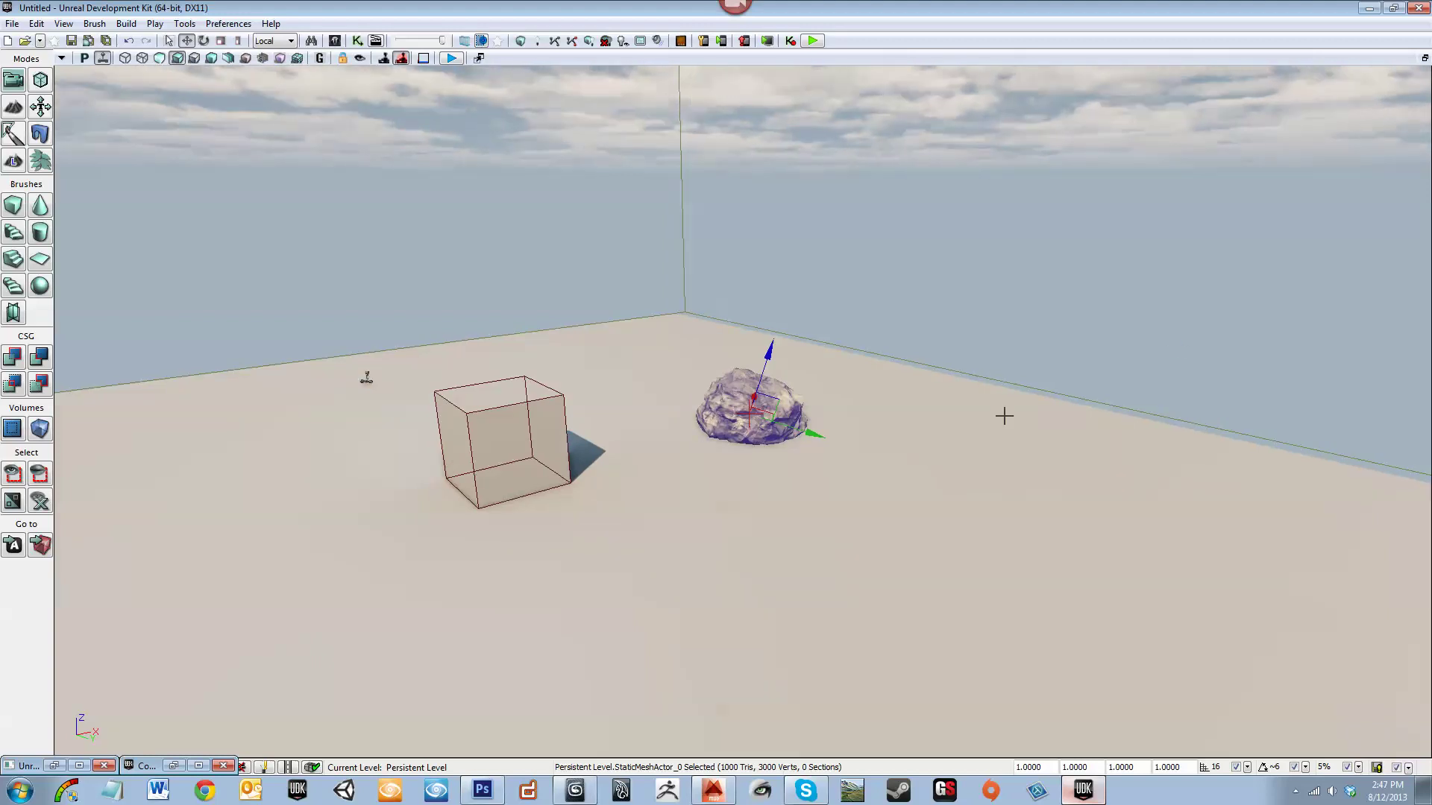
{"action": "right_click_drag", "start_coordinate": [923, 439], "coordinate": [1091, 431]}
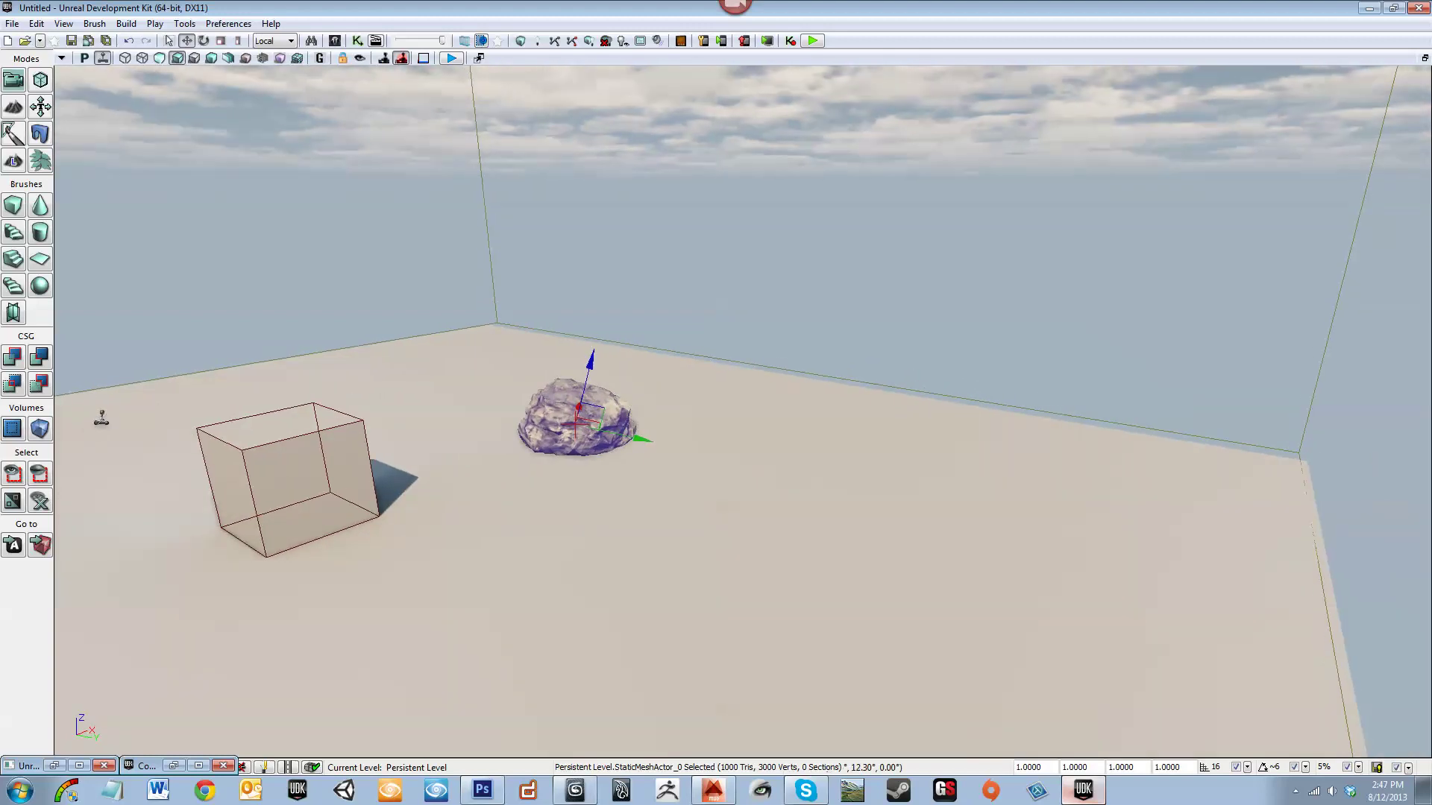
{"action": "right_click_drag", "start_coordinate": [1090, 431], "coordinate": [1101, 436]}
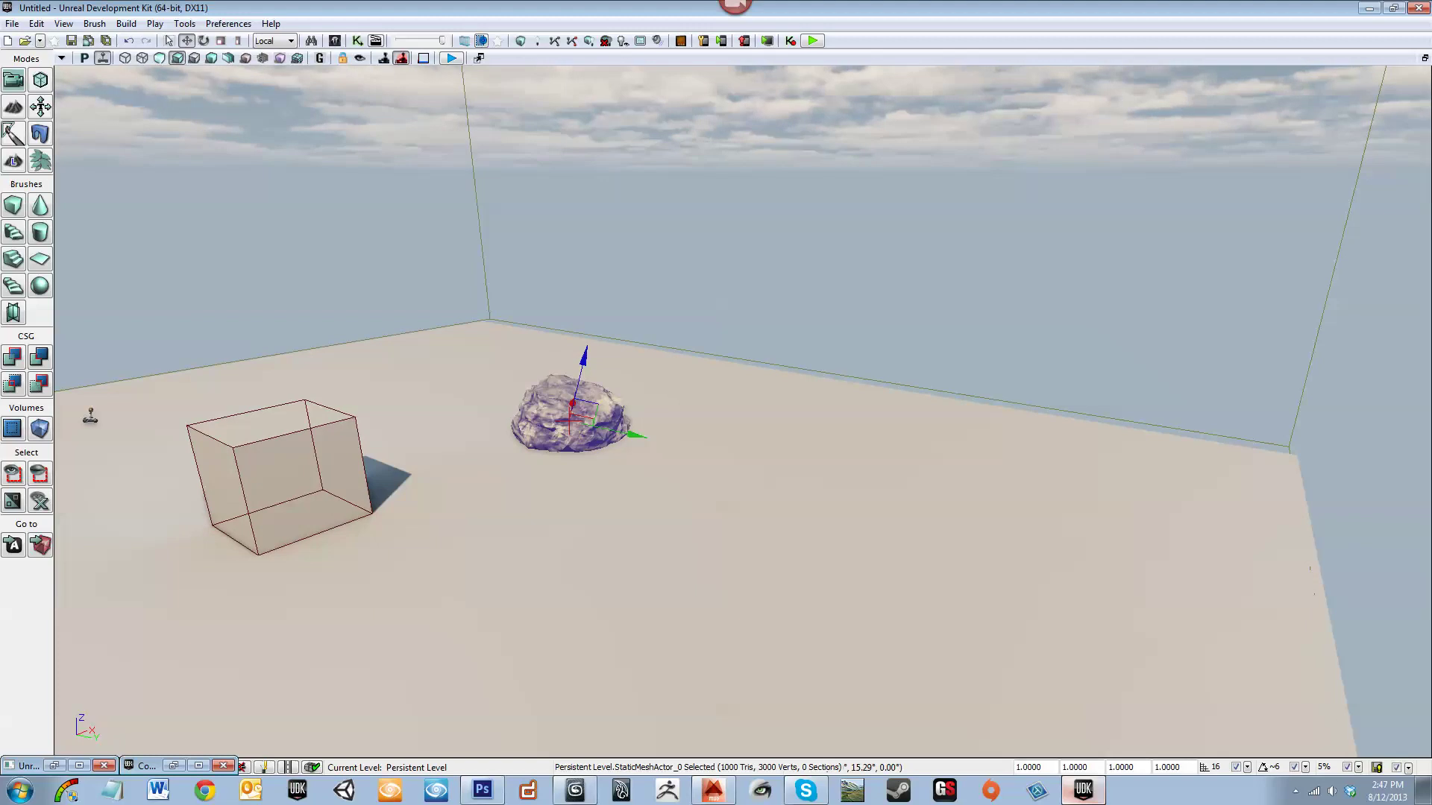
{"action": "right_click_drag", "start_coordinate": [813, 436], "coordinate": [770, 446]}
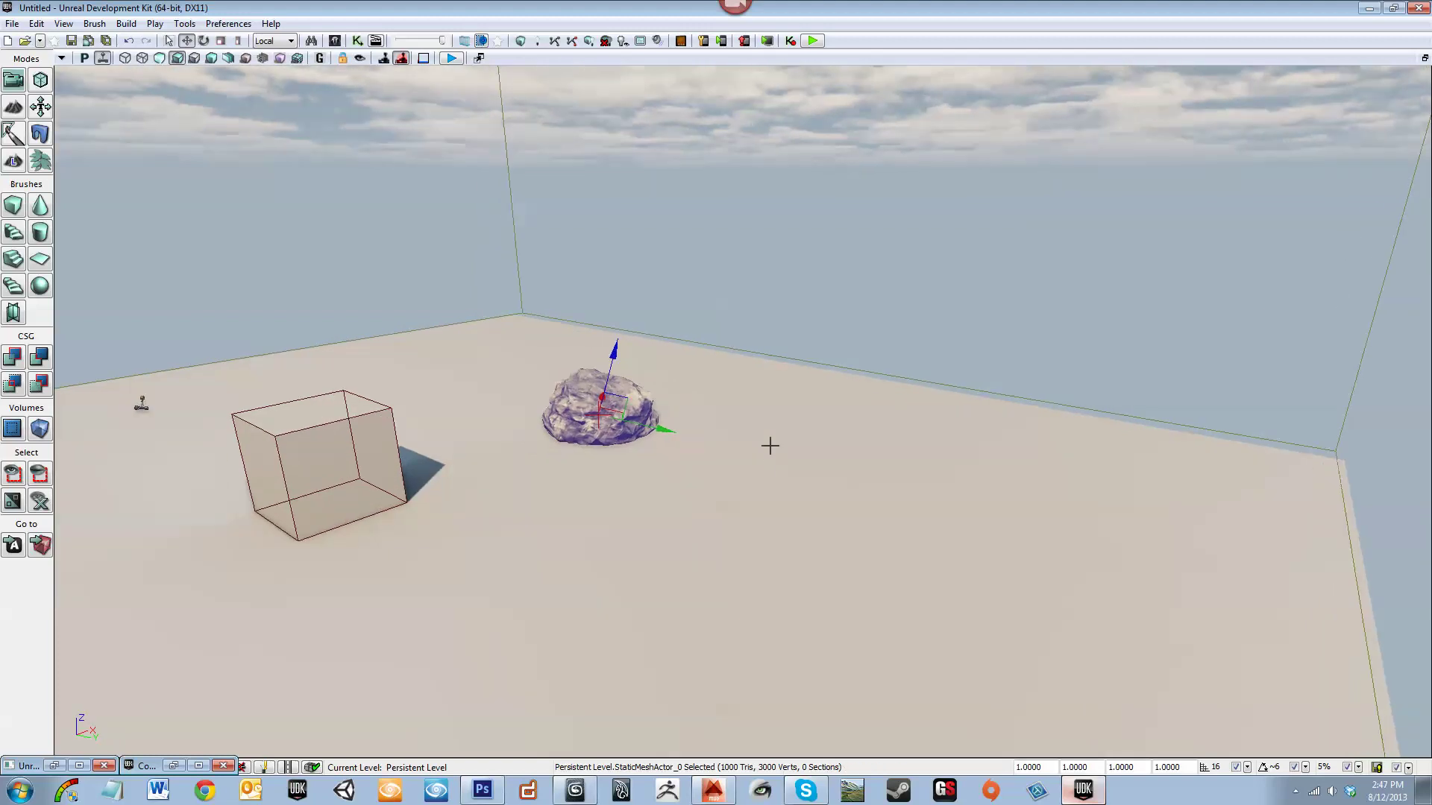